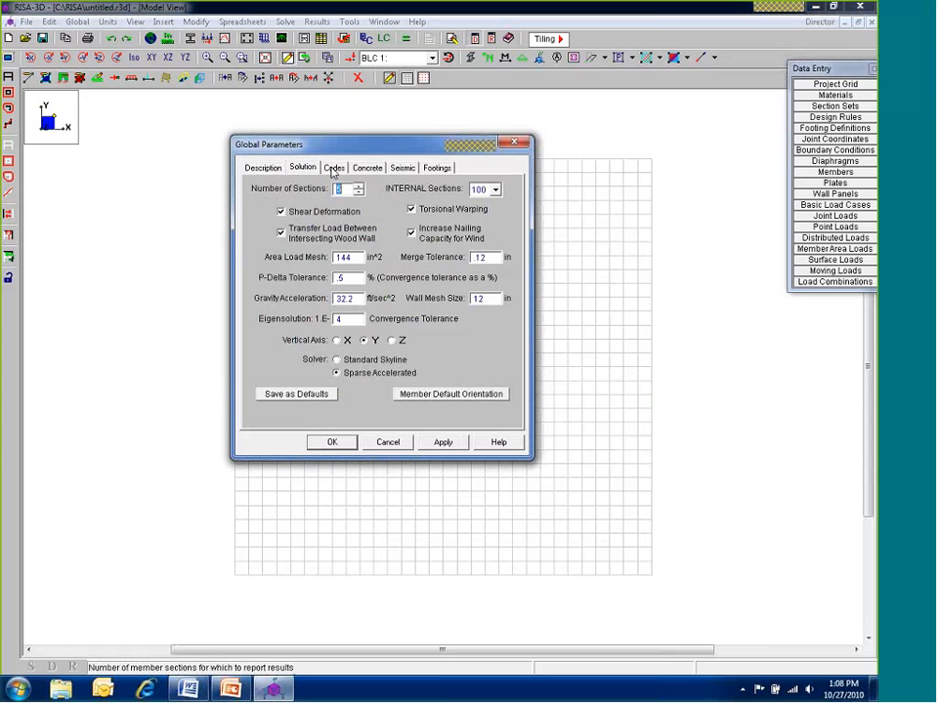
Review the design code settings in Global Parameters, including the available aluminum code options, keeping AA ADM1-05: ASD - Building
click(334, 168)
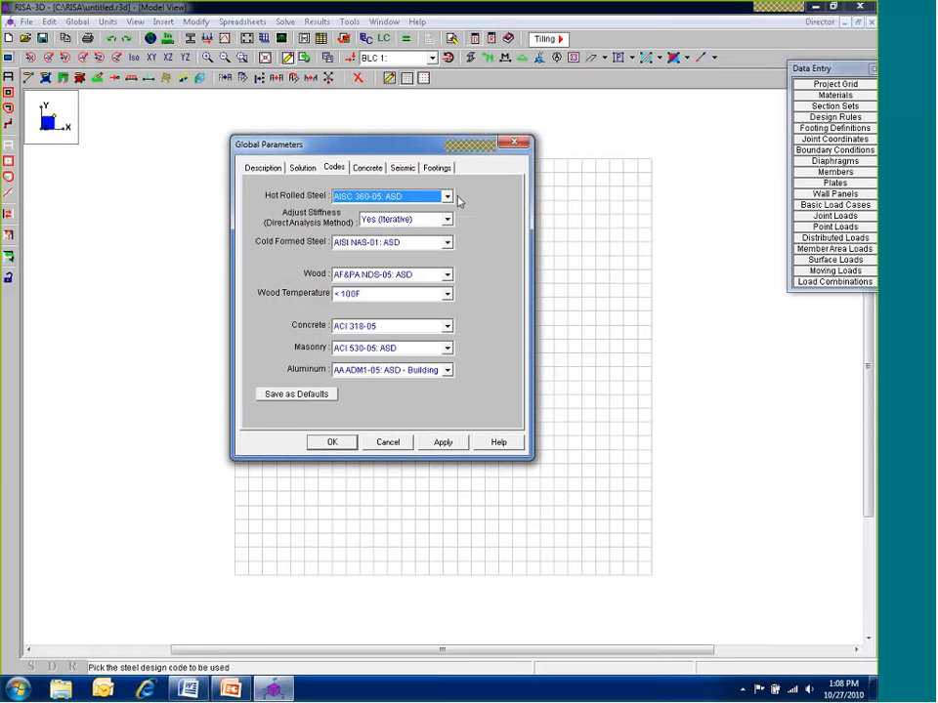
click(386, 379)
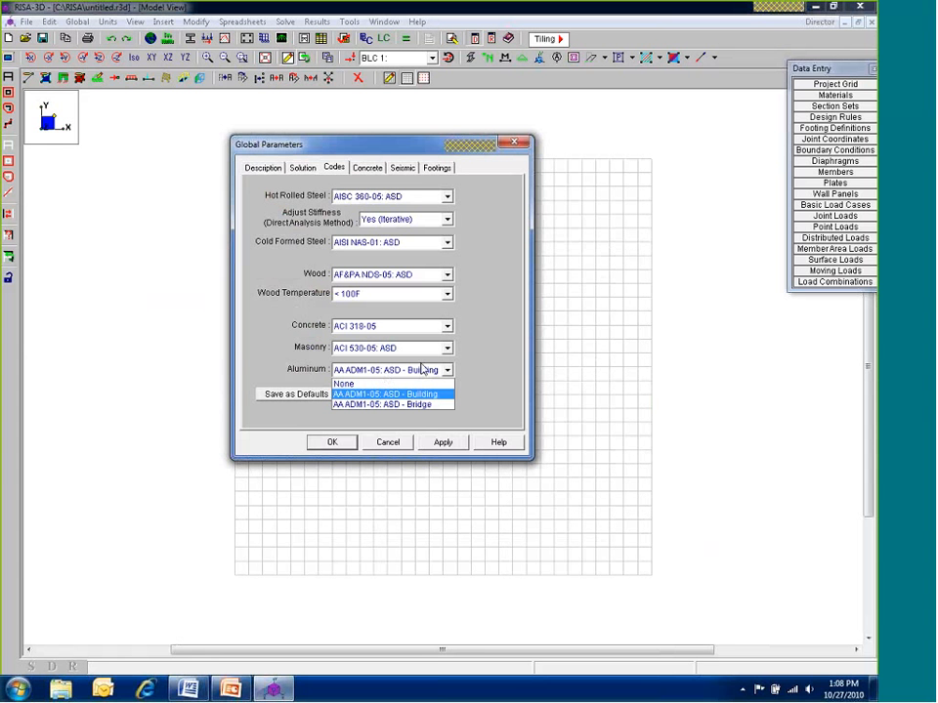
click(474, 388)
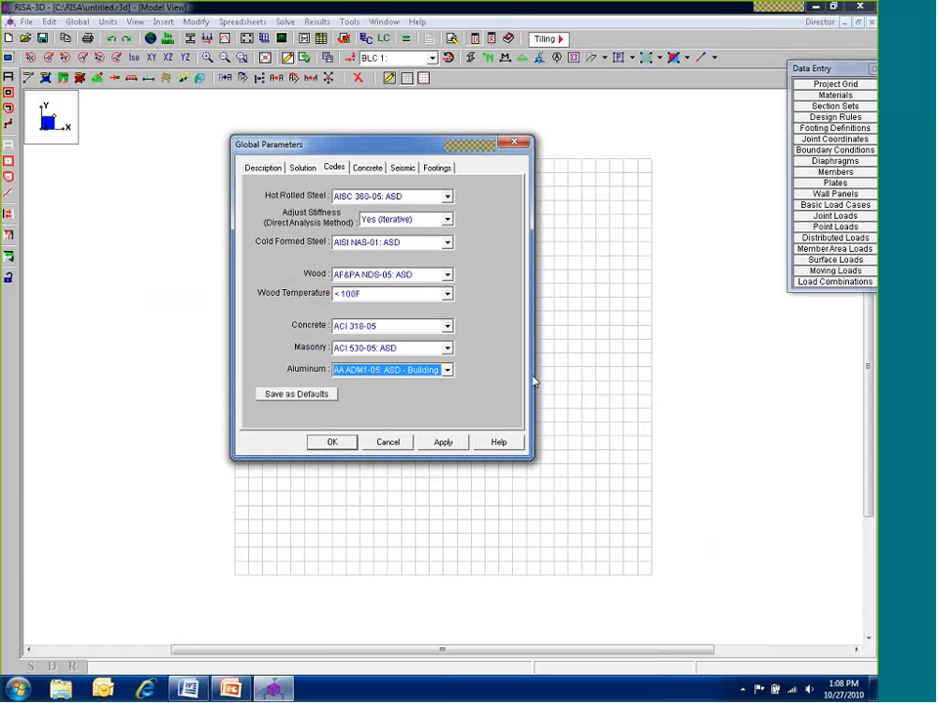
Compare the aluminum code setting with safety factor Table 3.4-1 in the Word notes, and accept the Global Parameters
drag(877, 78, 470, 89)
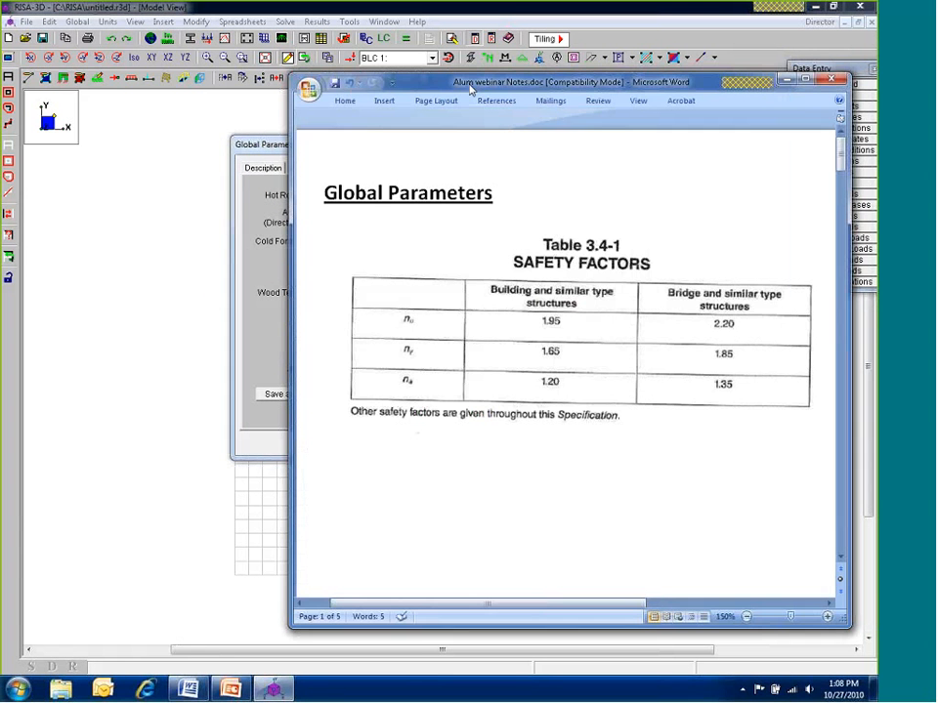
click(142, 155)
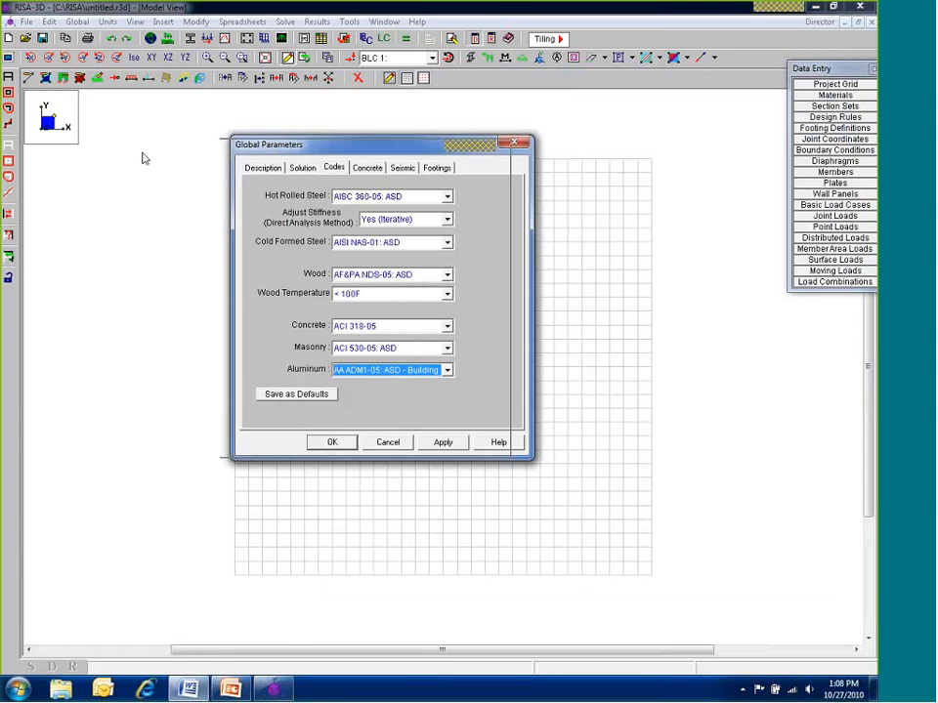
drag(264, 143, 72, 130)
key(alt+Tab)
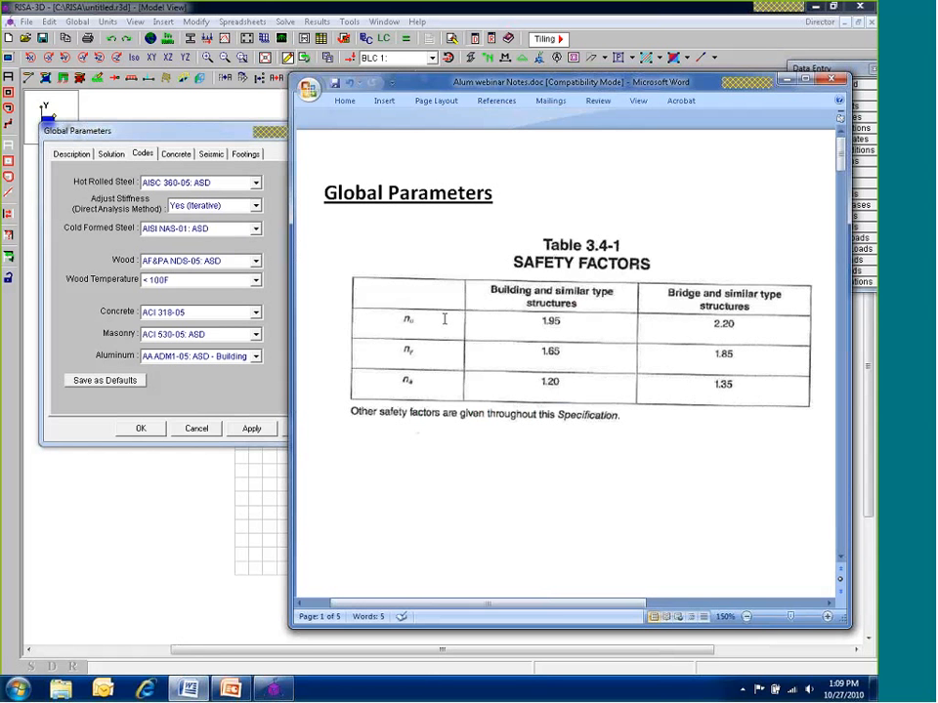
click(194, 328)
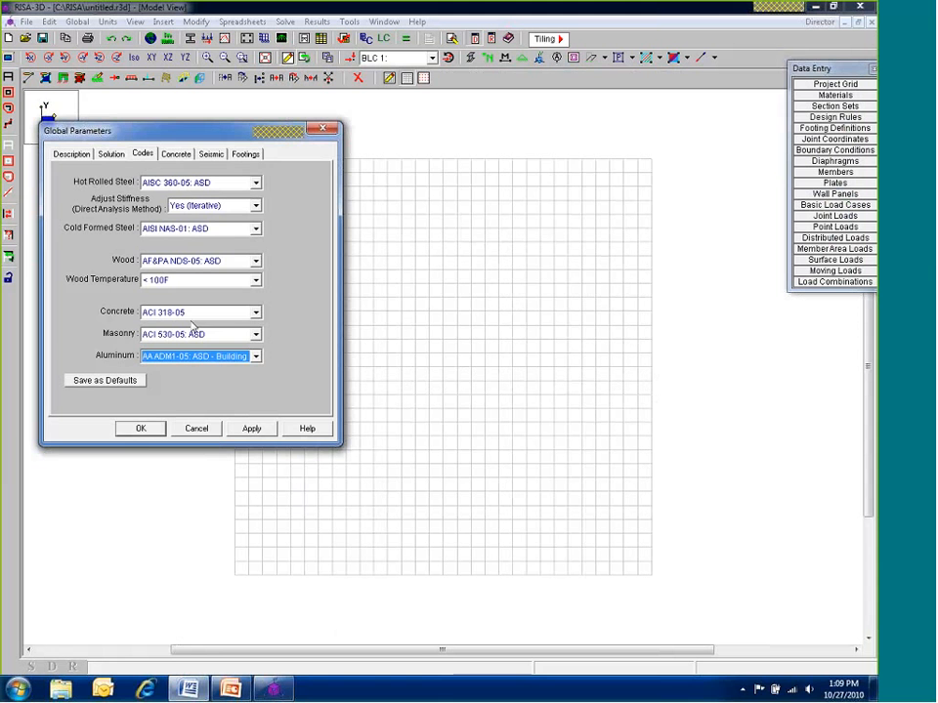
click(151, 432)
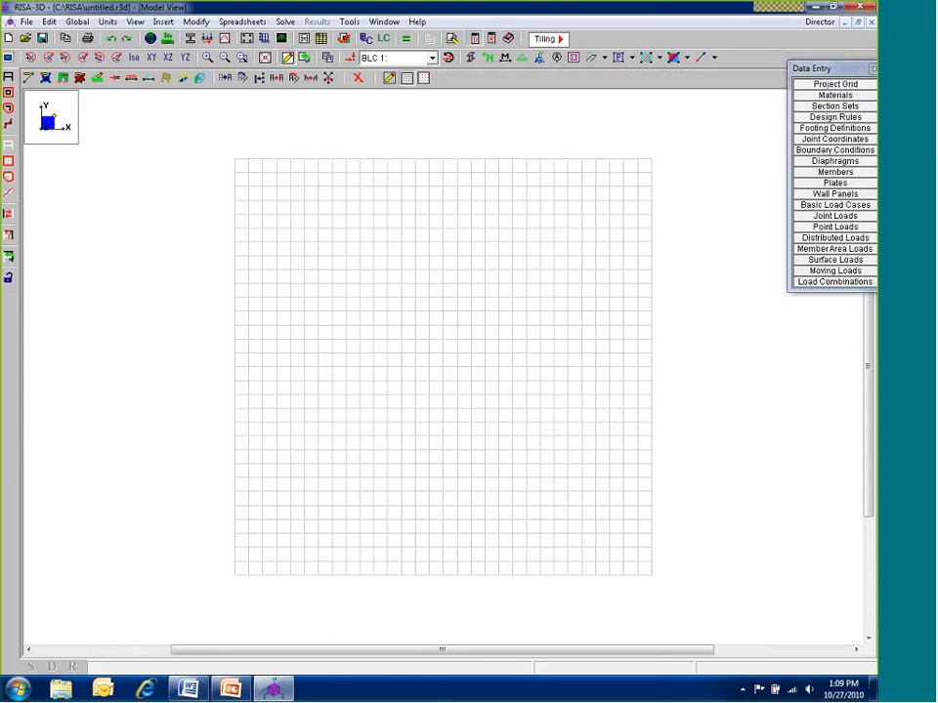
Open the aluminum material properties spreadsheet and widen its Label column
drag(830, 69, 788, 60)
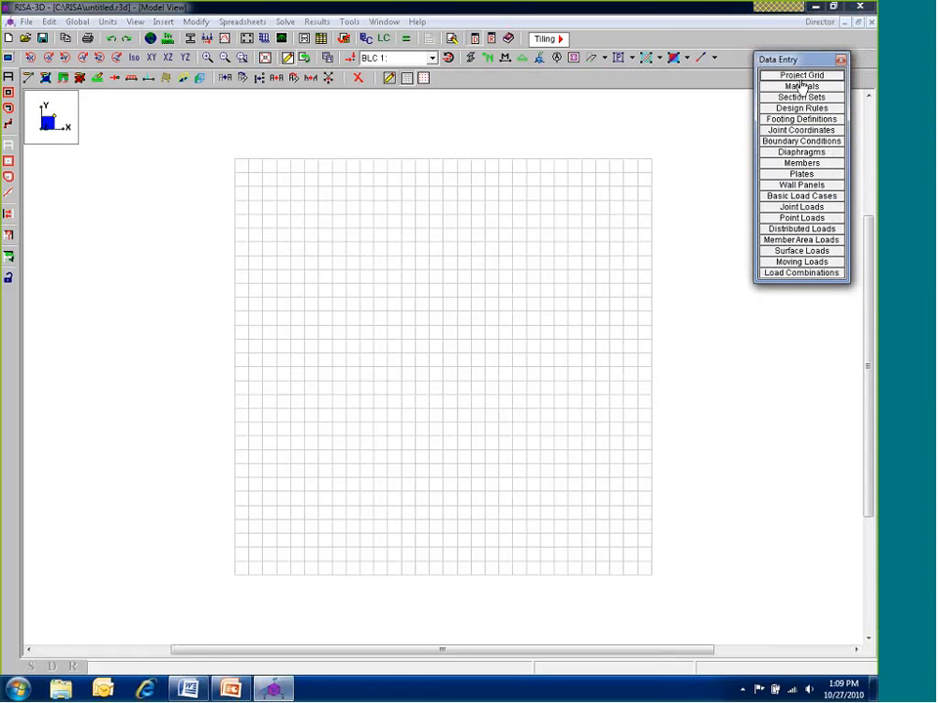
click(802, 87)
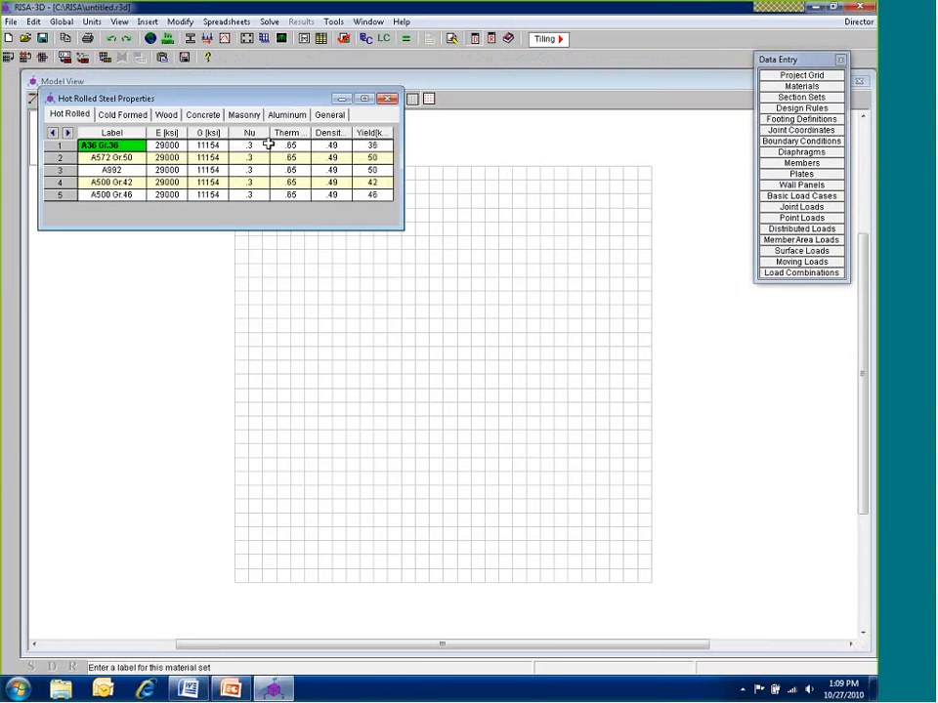
click(296, 174)
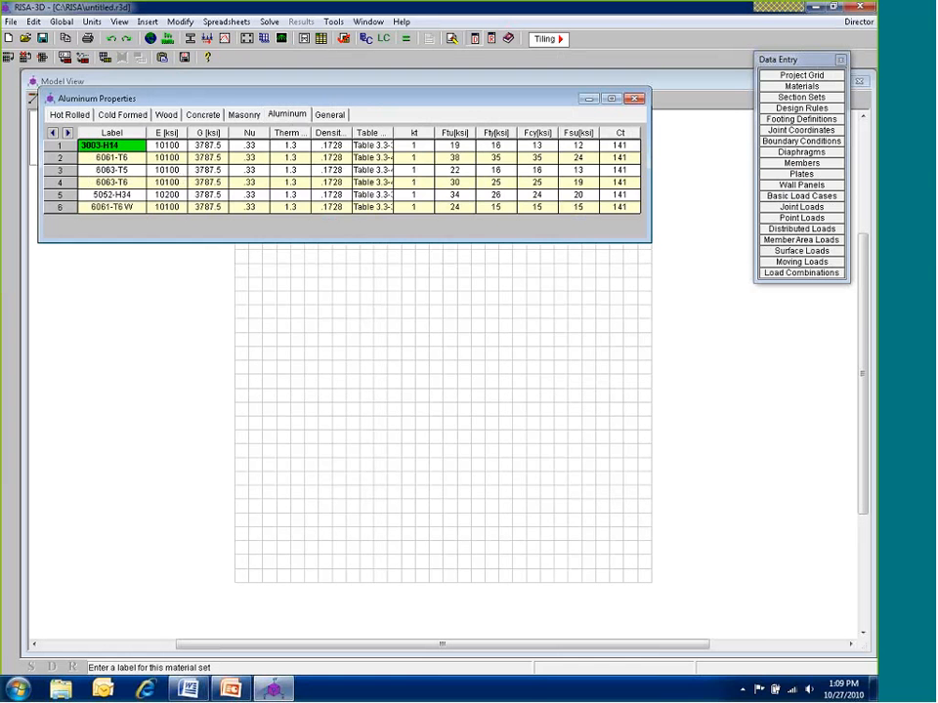
drag(108, 98, 93, 88)
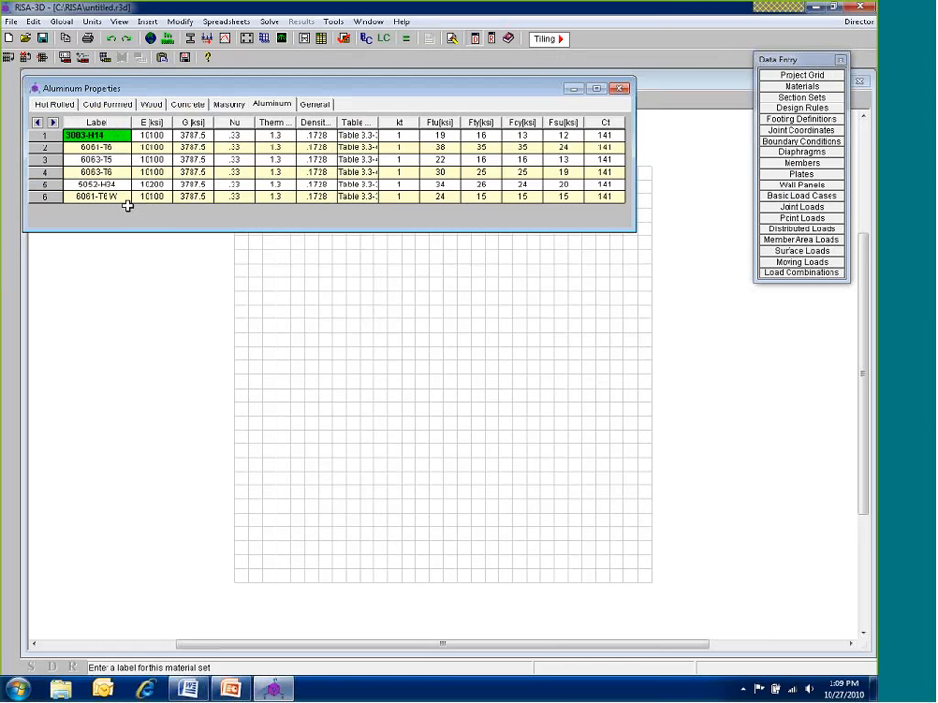
drag(134, 122, 140, 122)
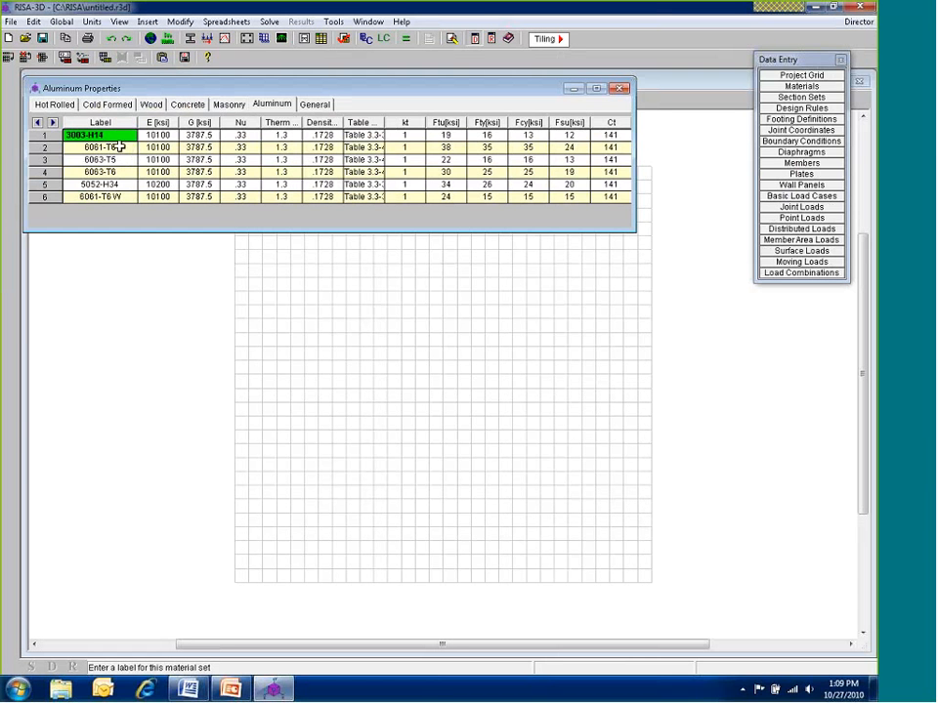
Examine the 3003-H14 alloy's elastic modulus, shear modulus, Poisson's ratio, thermal coefficient and density
click(172, 136)
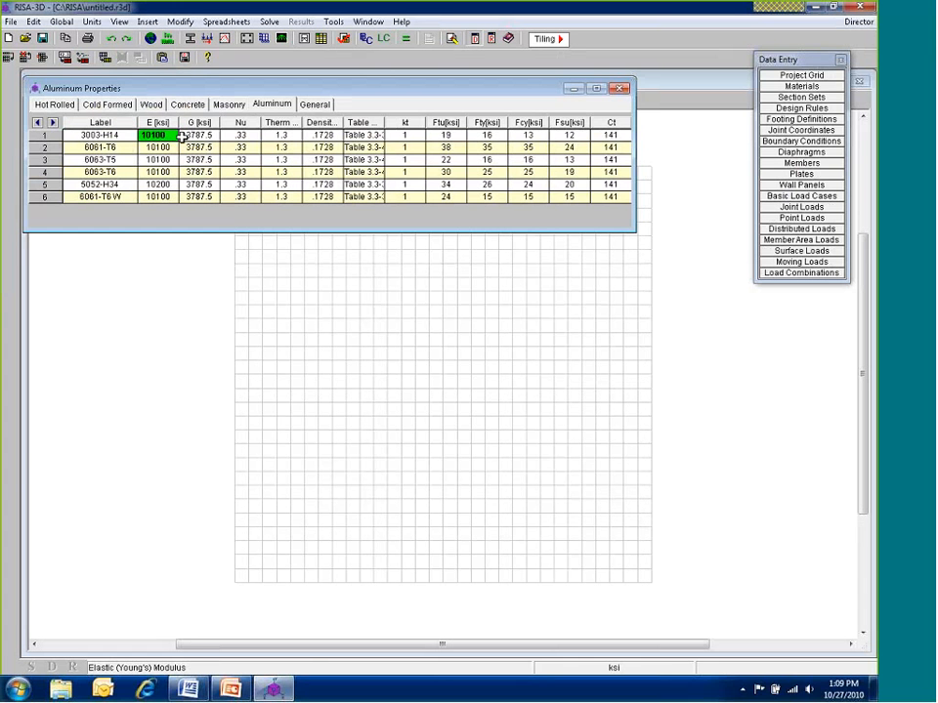
click(186, 136)
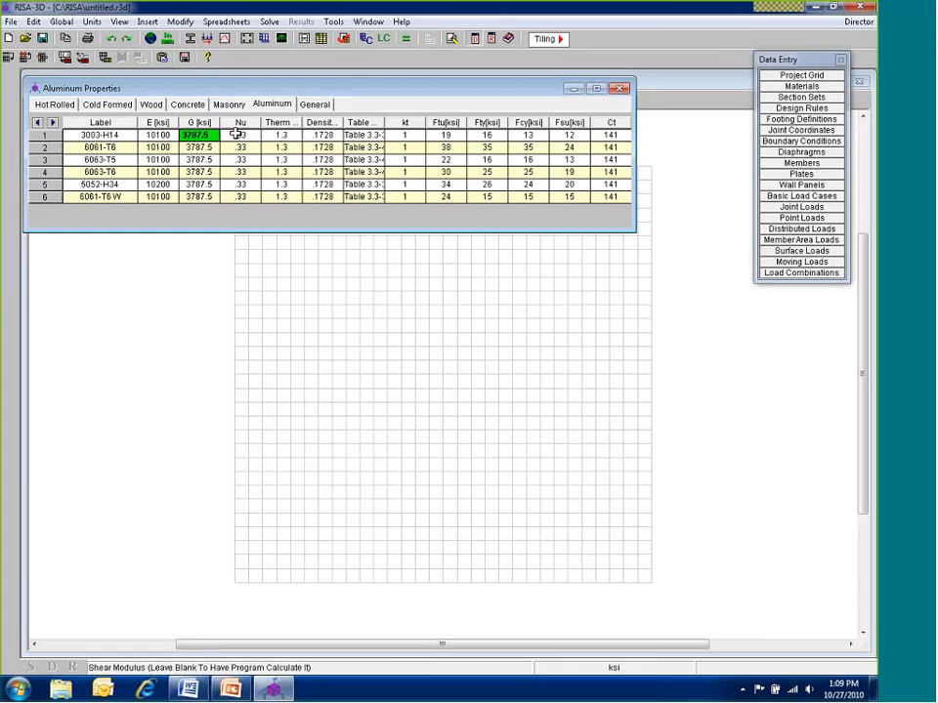
click(237, 134)
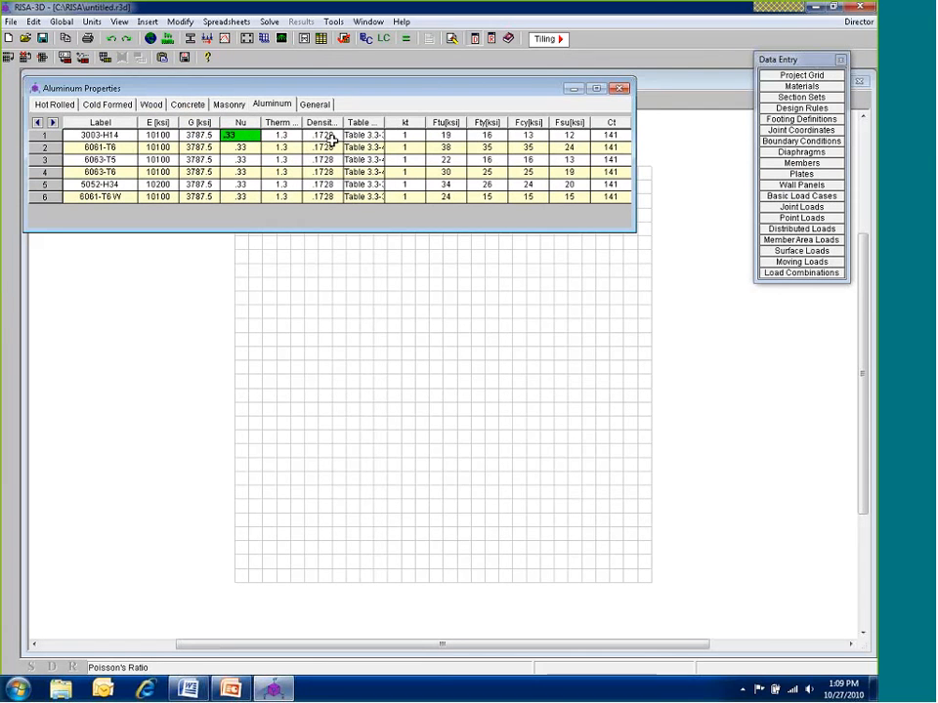
click(280, 137)
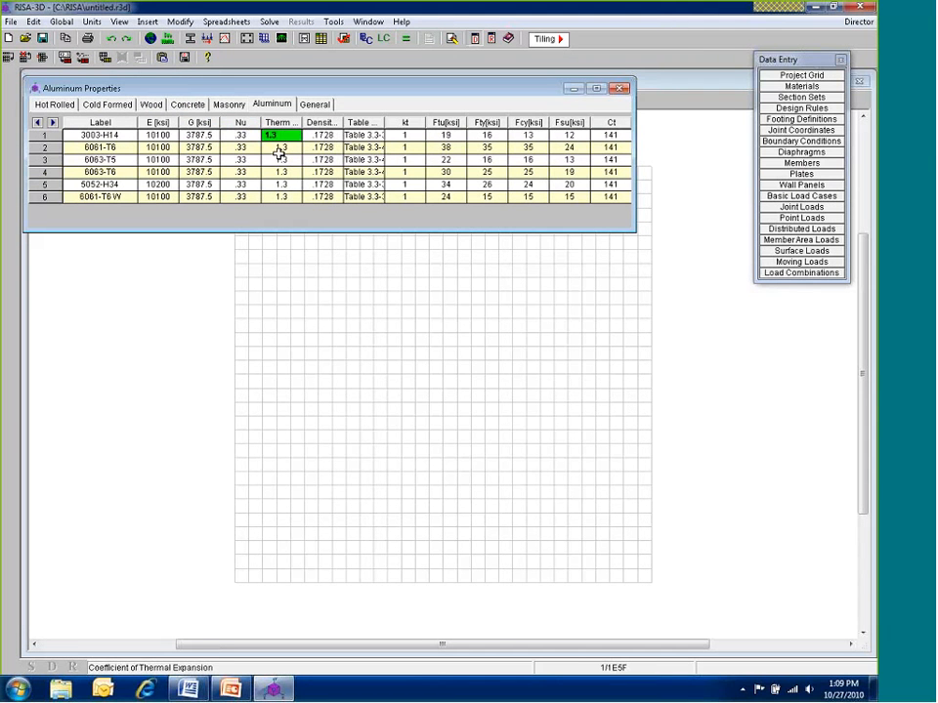
key(Tab)
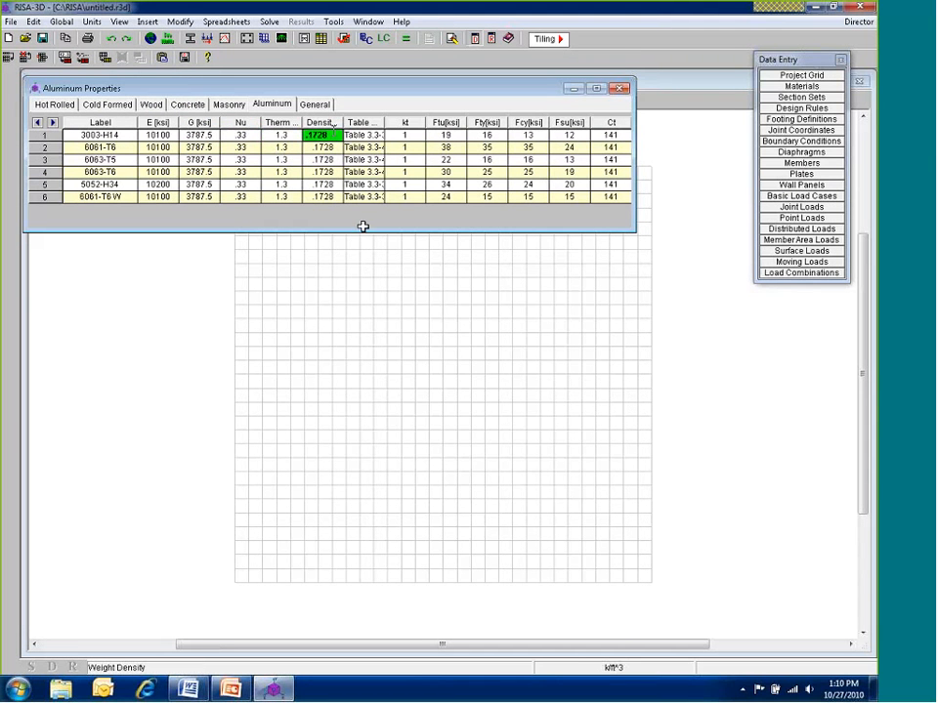
Widen the Table 3.3 column and examine the buckling constant formulas of Tables 3.3-3 and 3.3-4 in the Word notes
click(360, 138)
drag(384, 123, 425, 122)
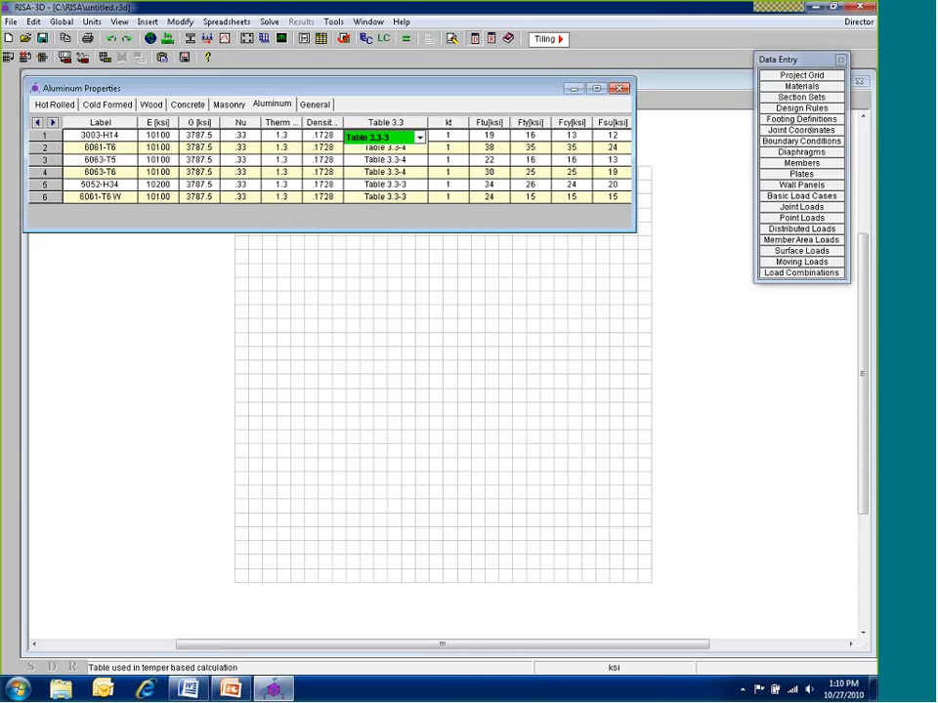
click(187, 691)
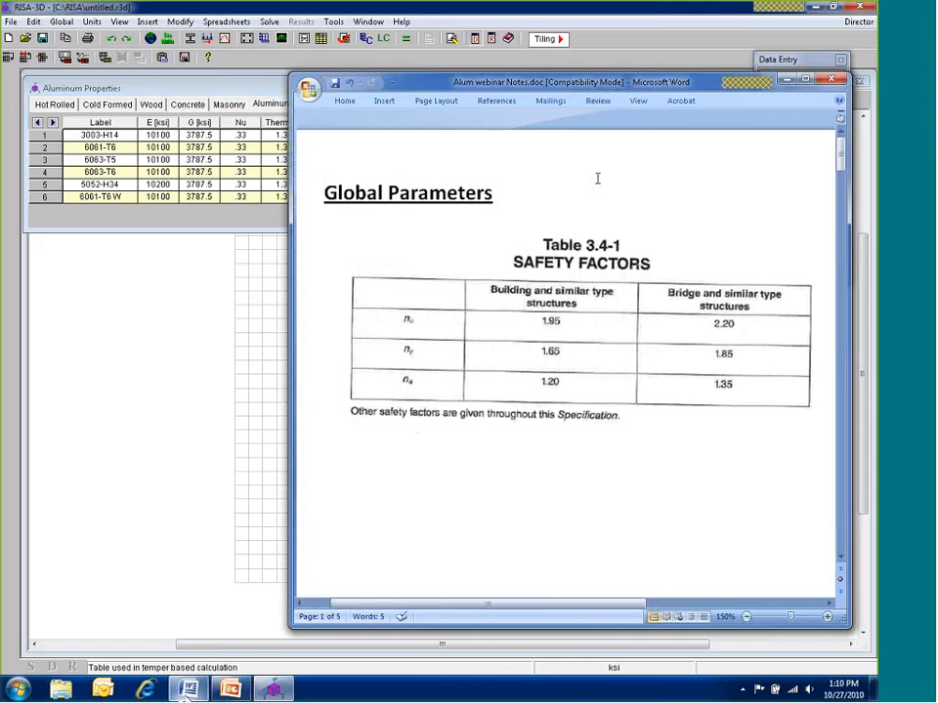
drag(595, 85, 639, 291)
scroll(635, 288, down, 10)
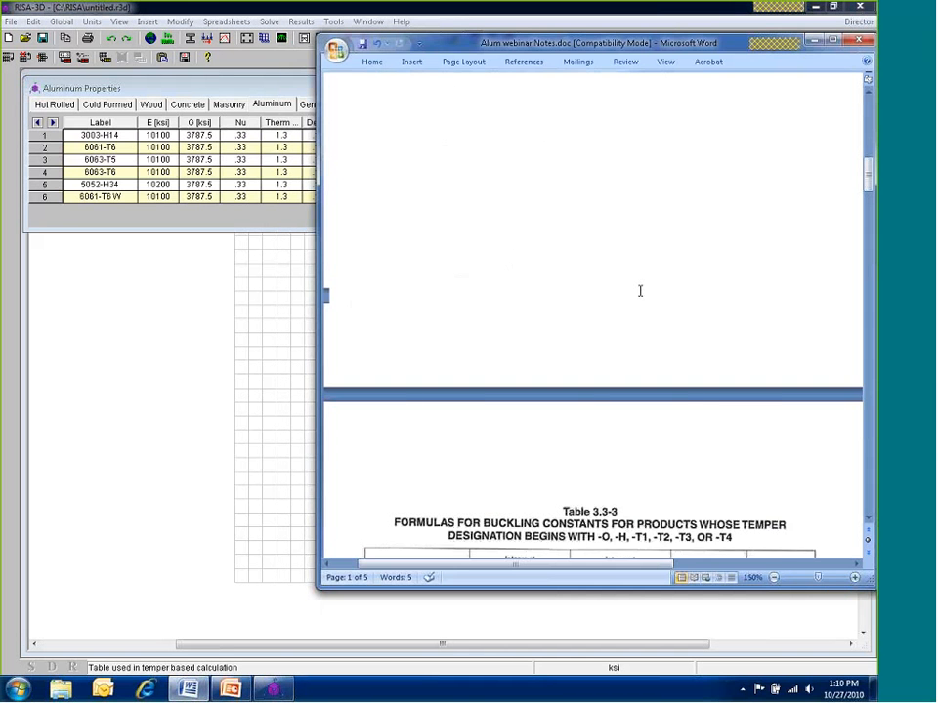
scroll(633, 284, down, 1)
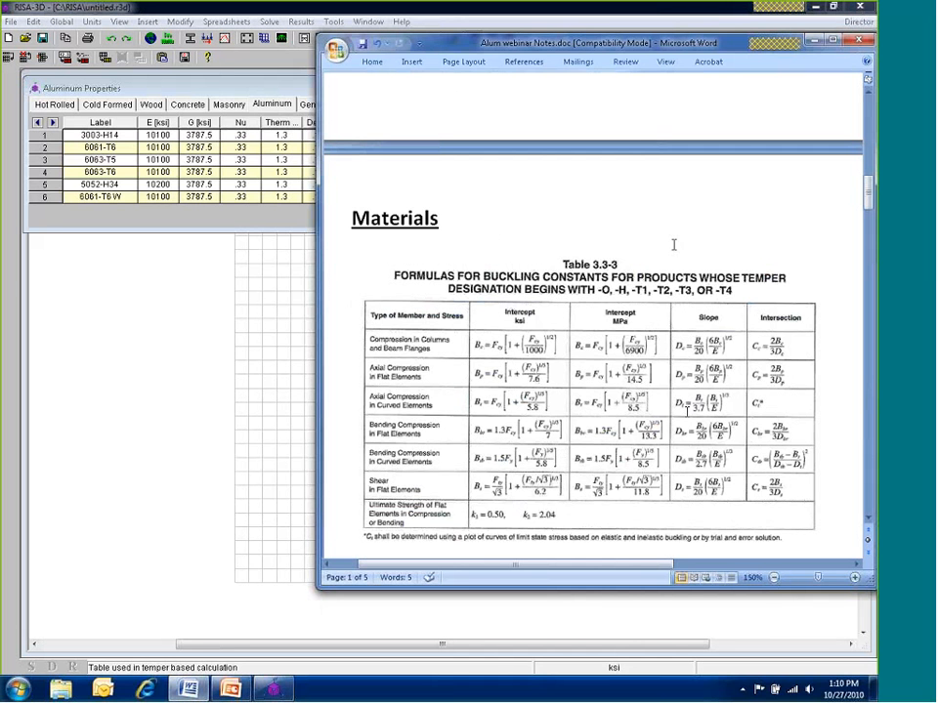
scroll(674, 244, down, 1)
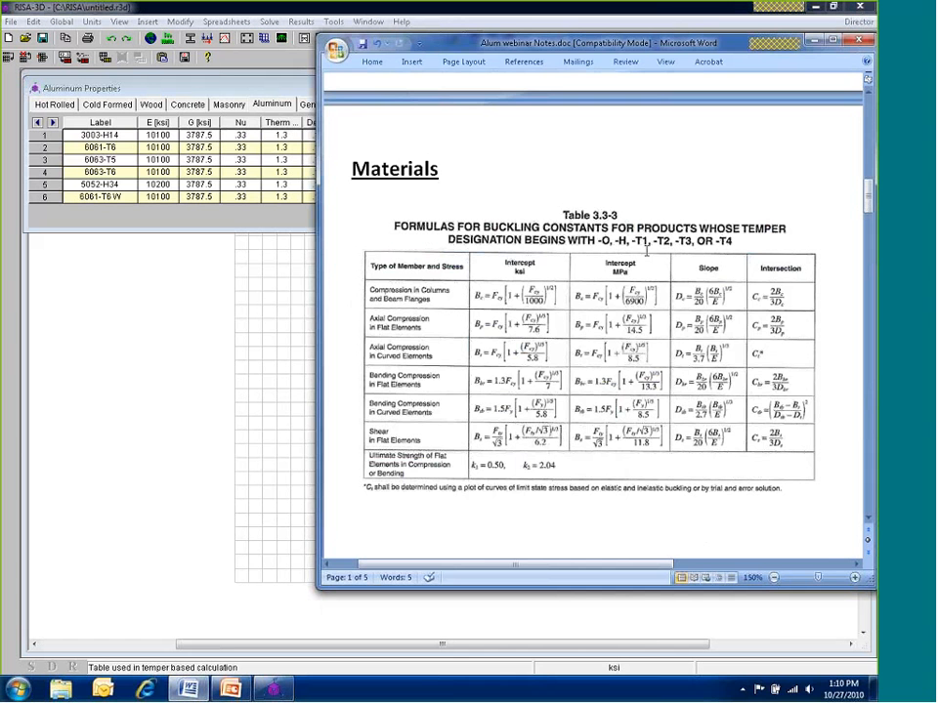
scroll(645, 251, down, 3)
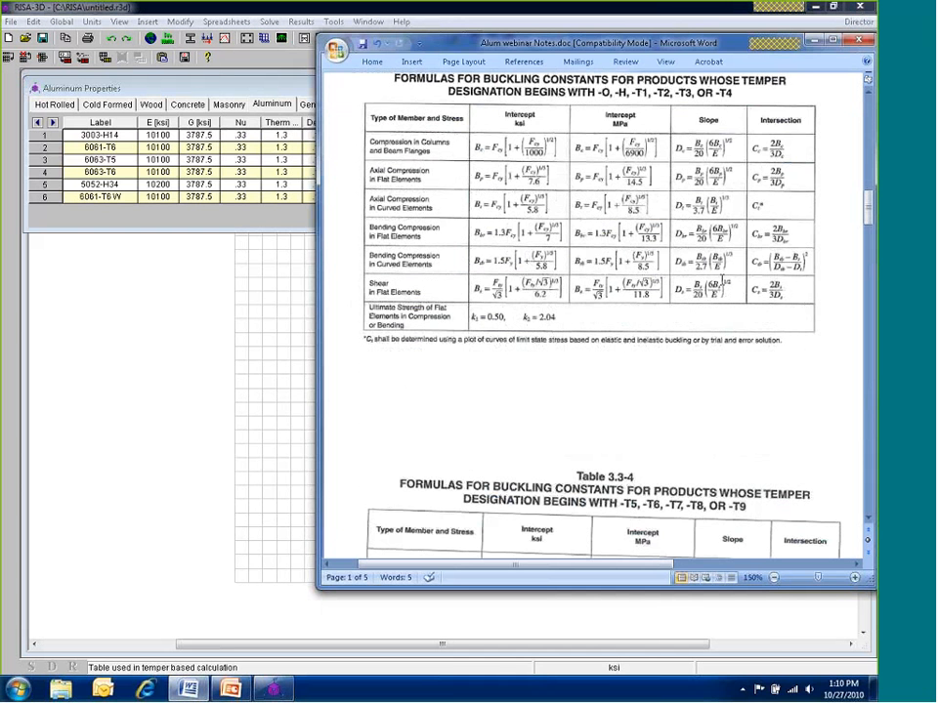
scroll(601, 488, down, 1)
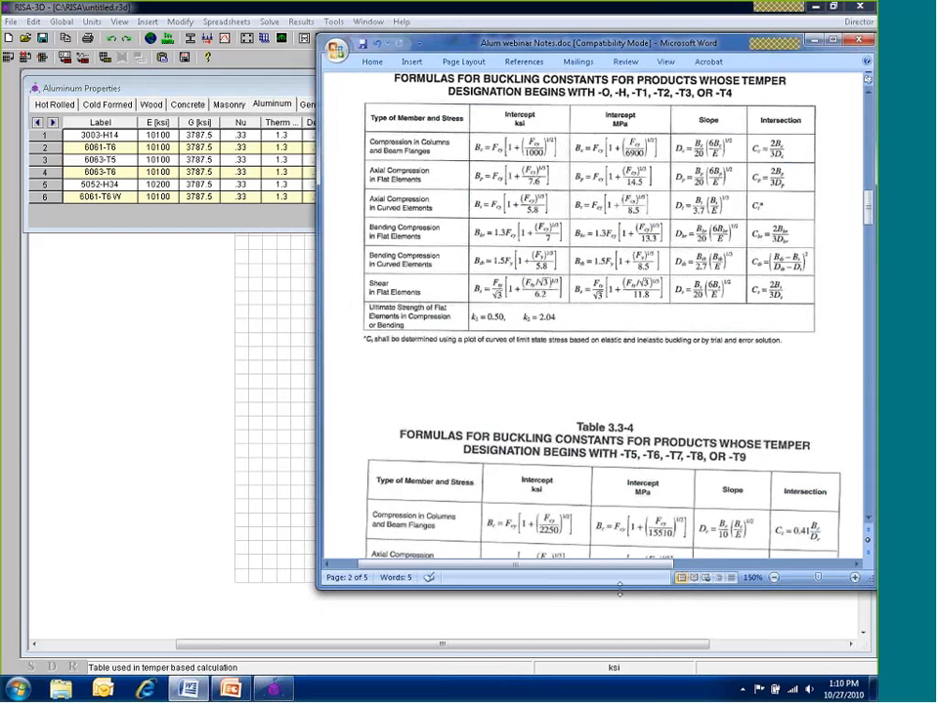
drag(620, 589, 620, 653)
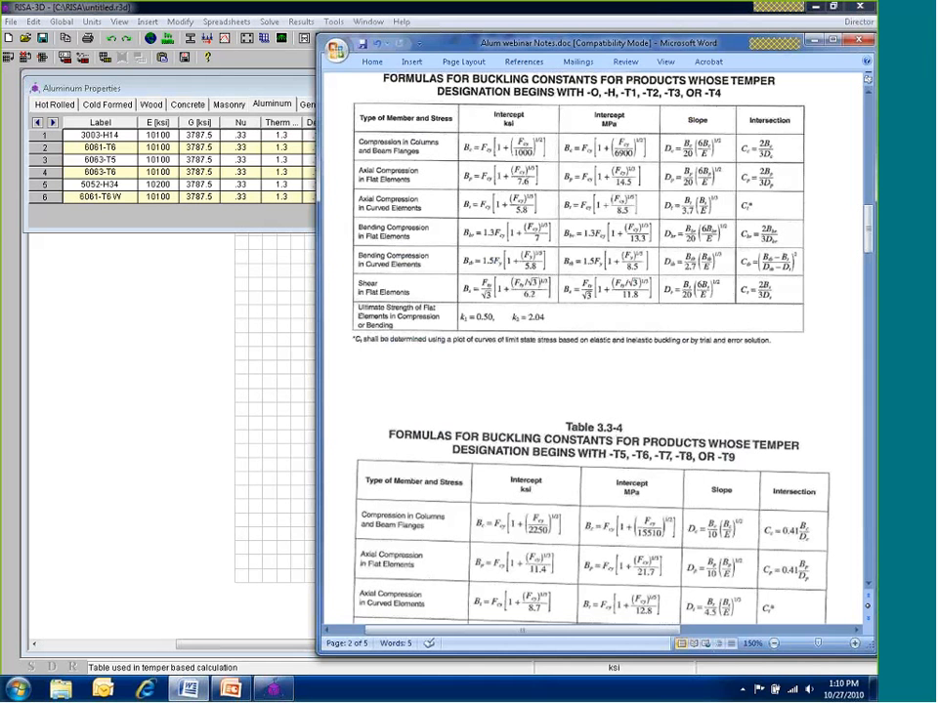
Return to RISA-3D and check the Table 3.3 options available for 3003-H14, keeping Table 3.3-3
click(197, 67)
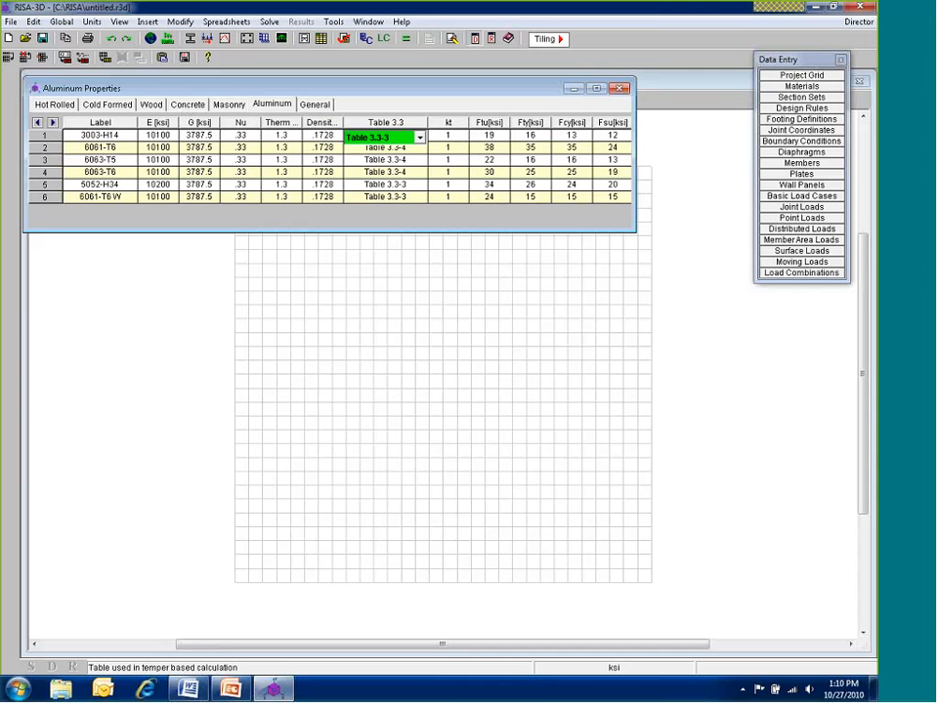
click(406, 140)
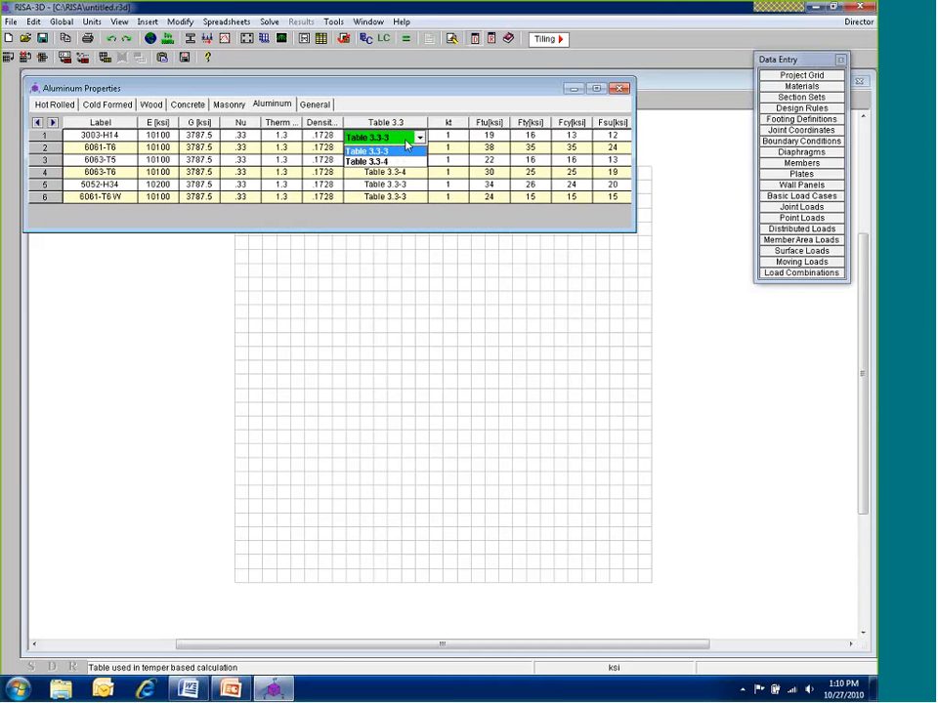
click(406, 142)
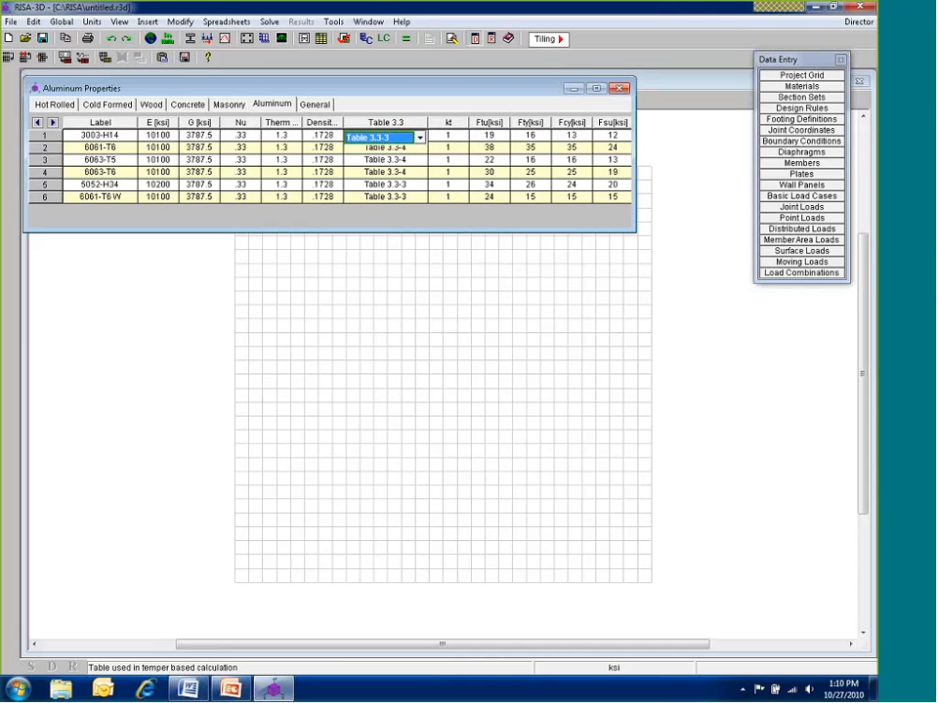
Look up the kt coefficient for 3003-H14 in Table 3.4-2 of the Word notes and return to the aluminum properties
click(447, 135)
key(alt+Tab)
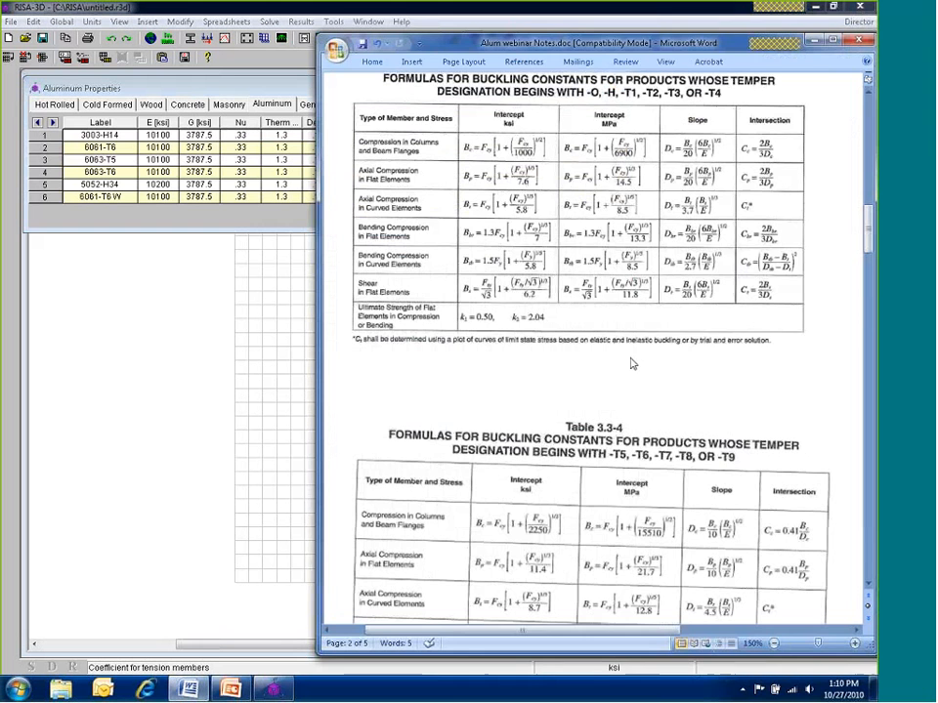
click(631, 363)
scroll(640, 372, down, 10)
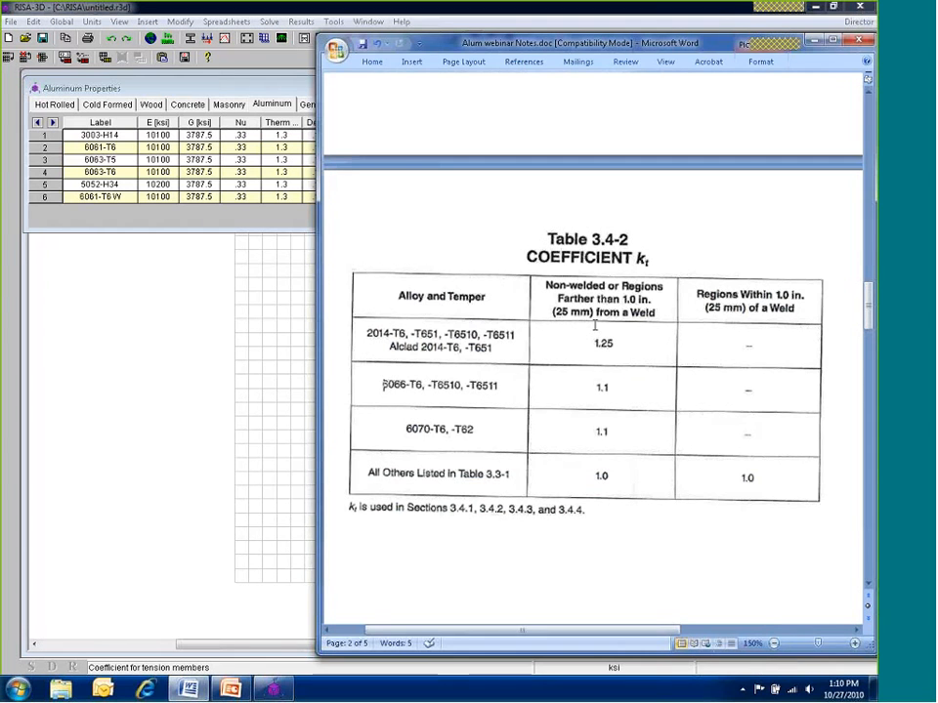
click(231, 97)
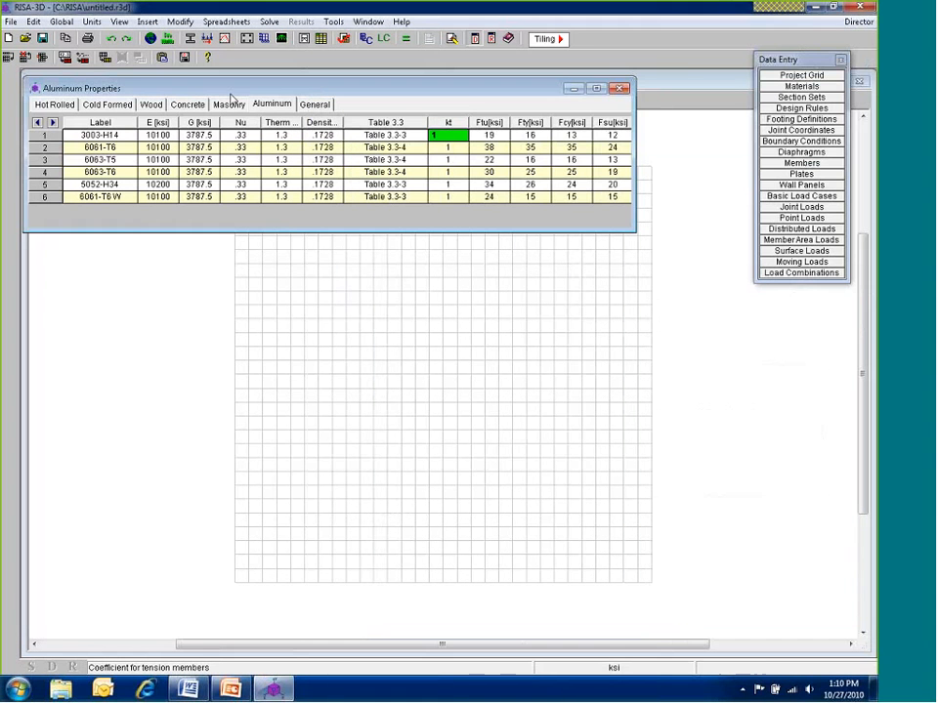
Widen the aluminum properties window to show all columns and examine 3003-H14's Ftu, Fty, Fcy and Fsu strengths
click(488, 137)
drag(636, 136, 742, 135)
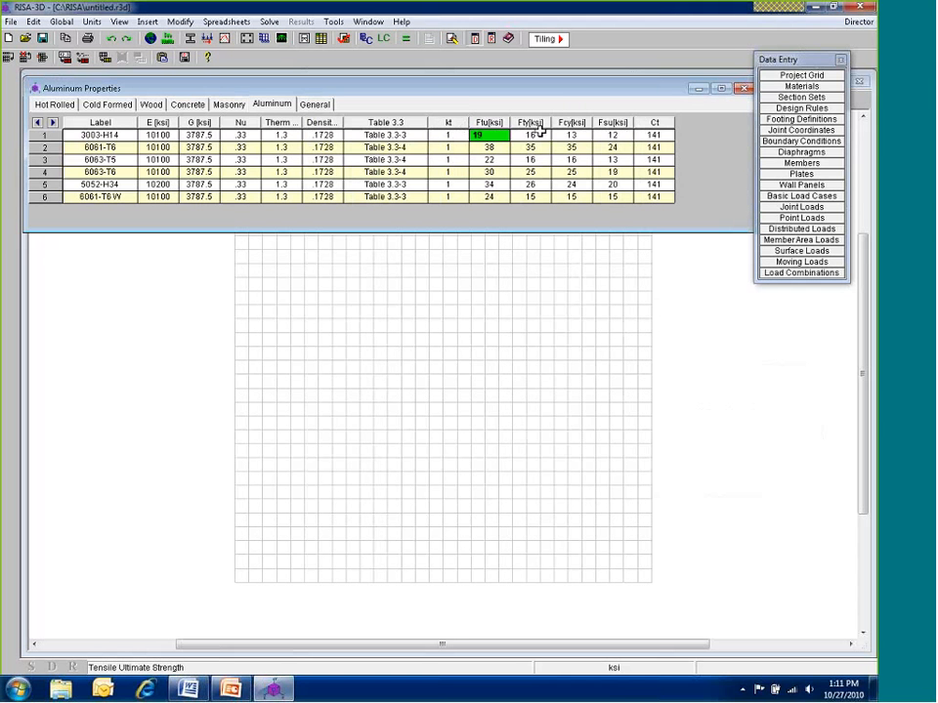
click(538, 134)
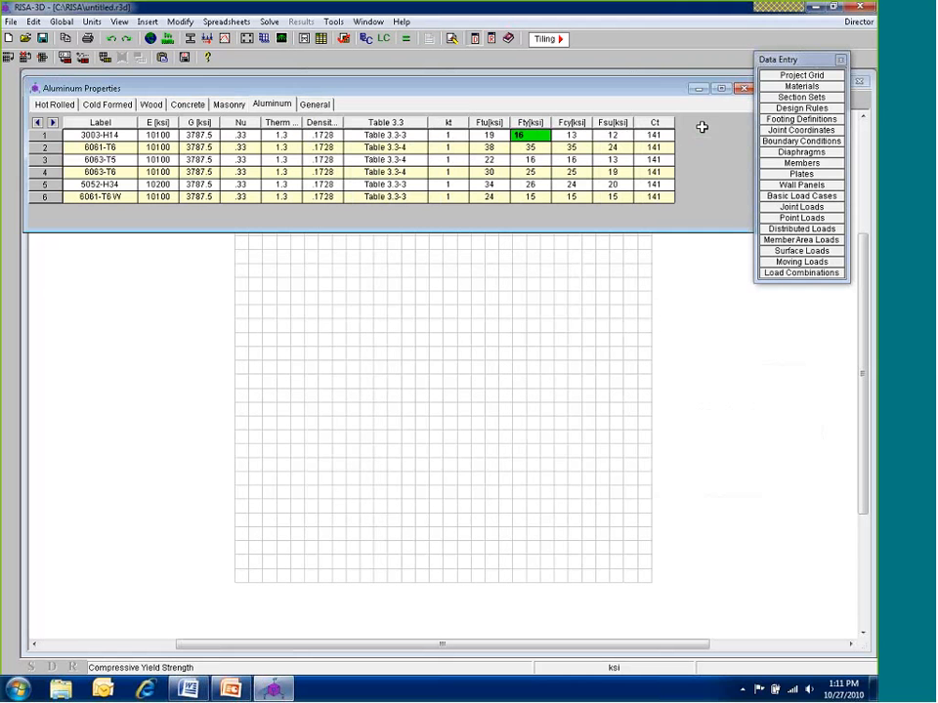
key(Right)
key(Right)
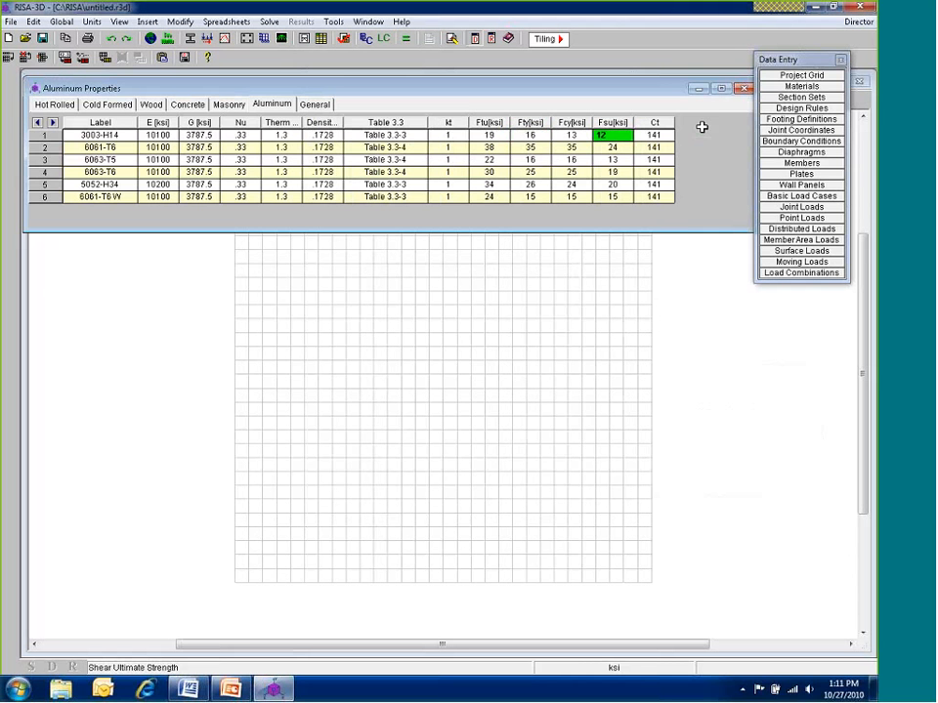
Look up the Ct buckling constant for 3003-H14 in the help's Aluminum Material Data, and close the help and aluminum properties
key(Right)
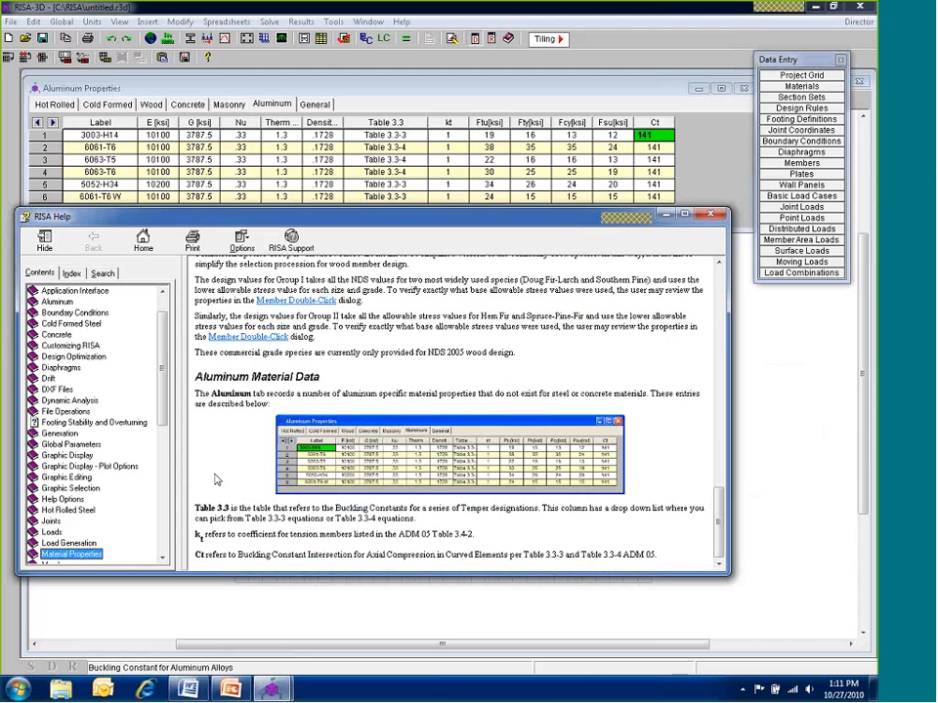
click(711, 214)
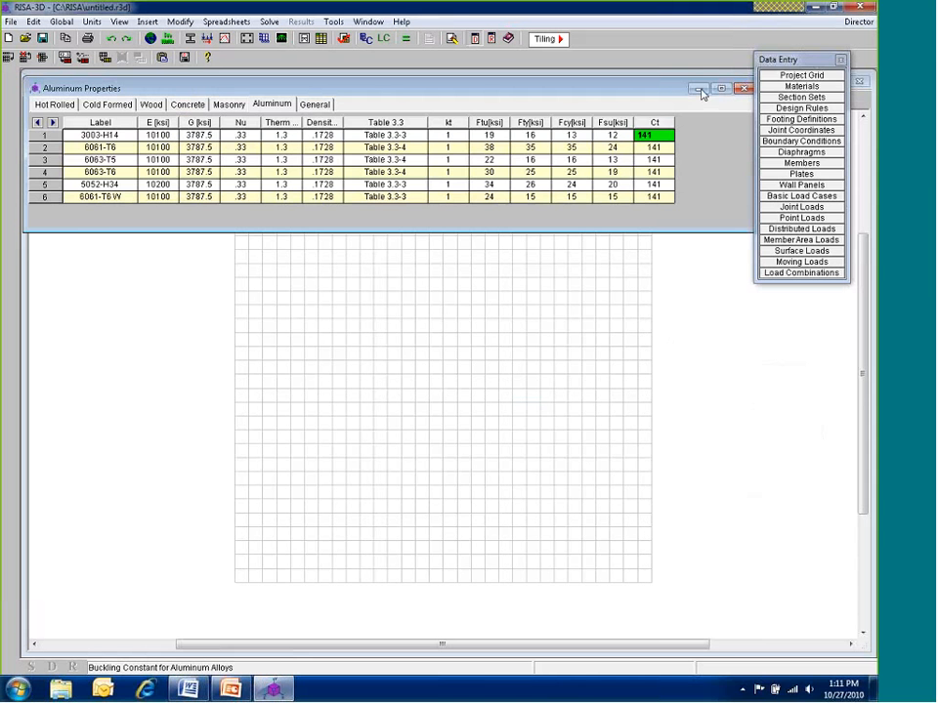
click(742, 88)
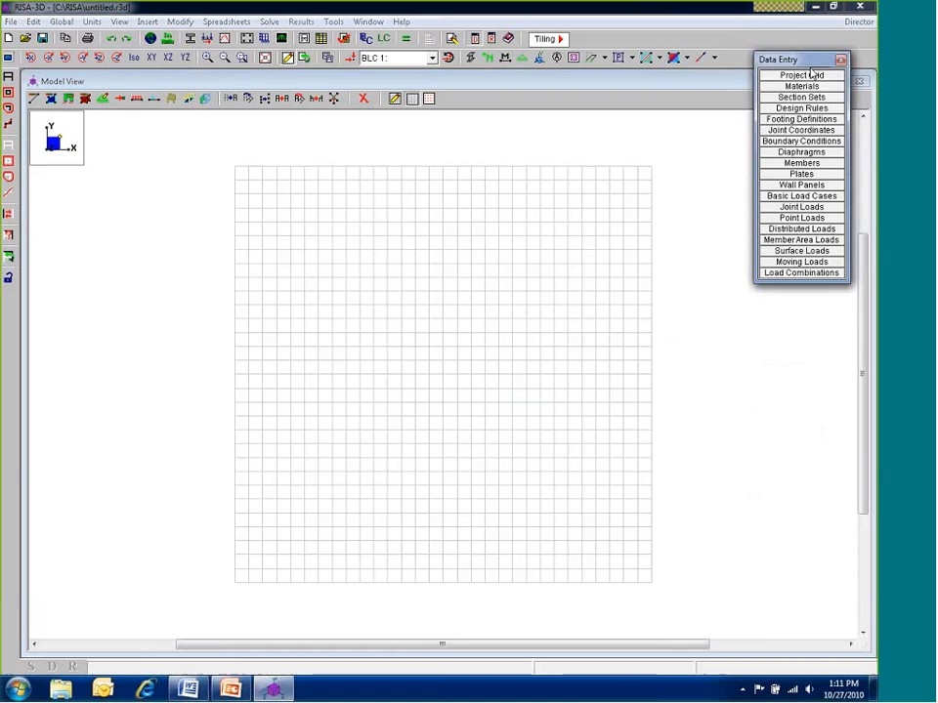
Open the aluminum section sets and define four sets labelled Columns, Joists, Girders and Braces
drag(811, 61, 823, 66)
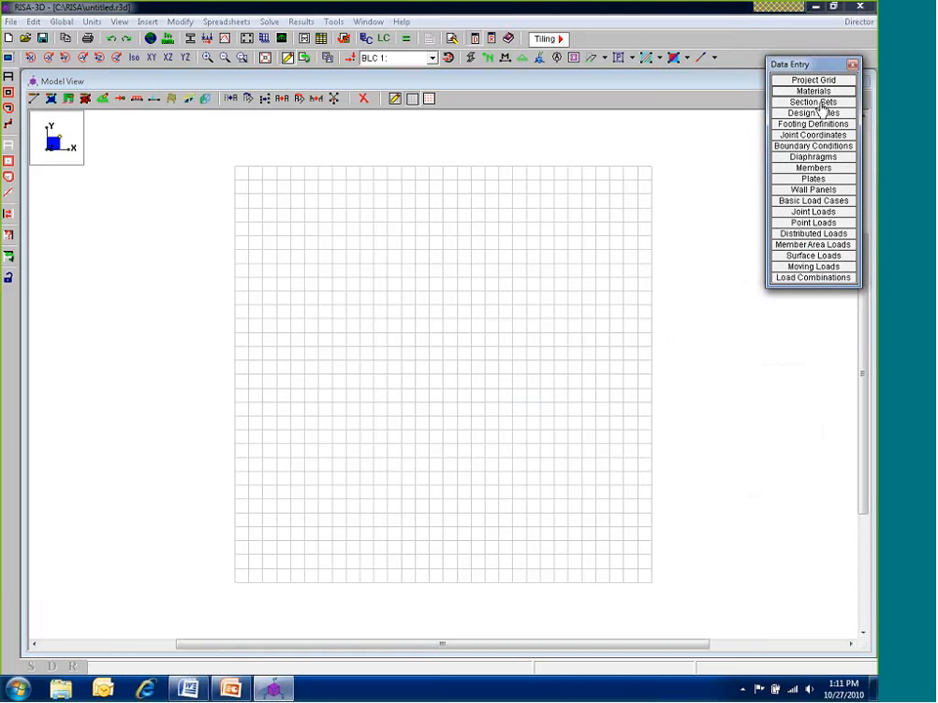
click(818, 106)
drag(260, 134, 224, 131)
click(245, 130)
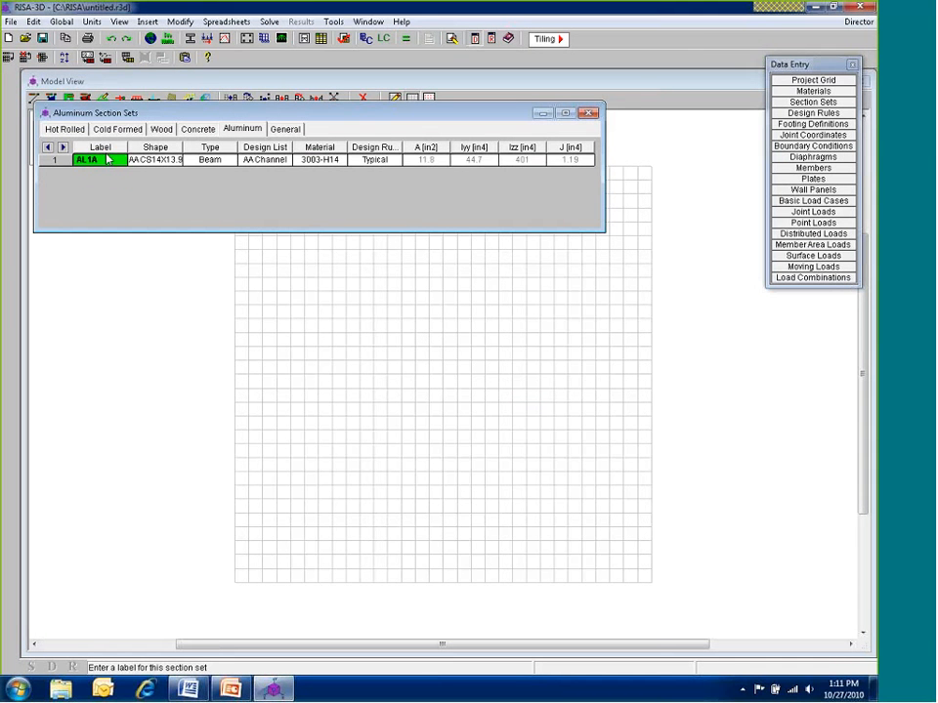
text(Columns)
key(Return)
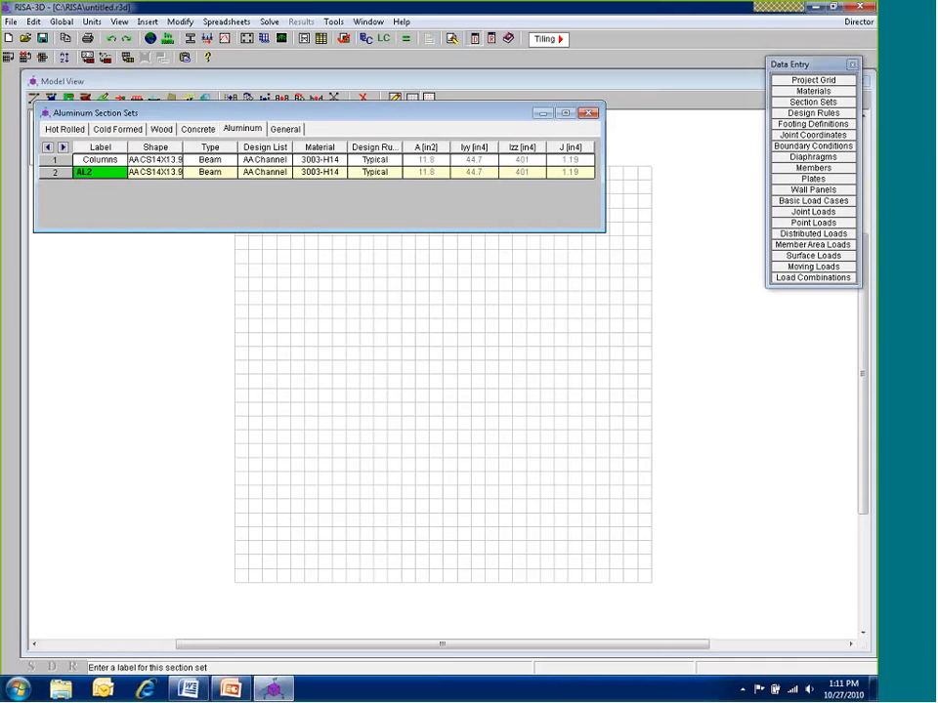
text(Joists)
key(Return)
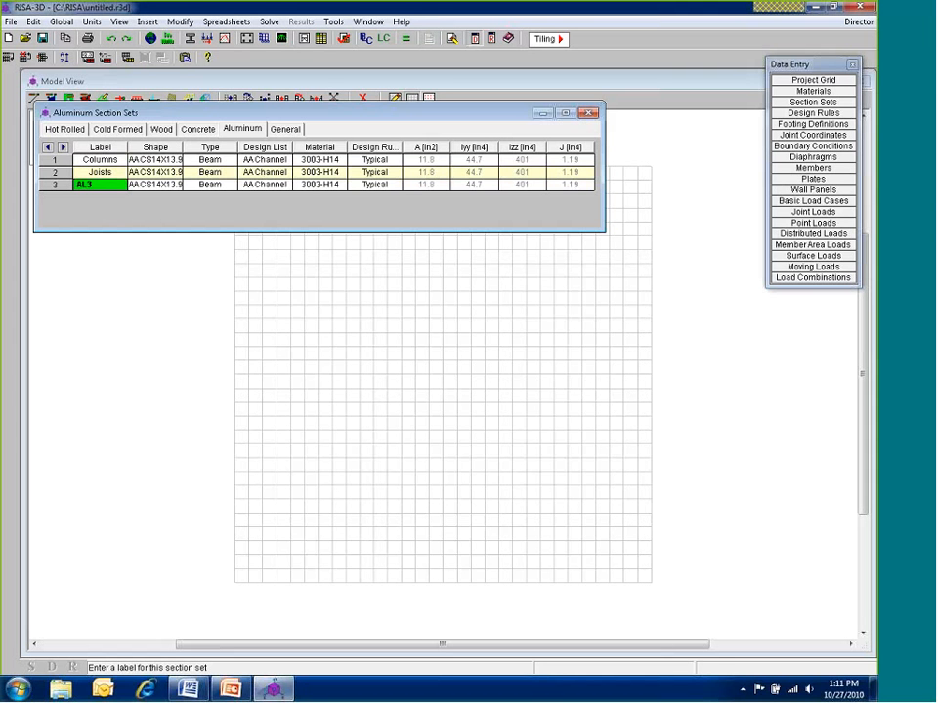
text(Girders)
key(Return)
text(Braces)
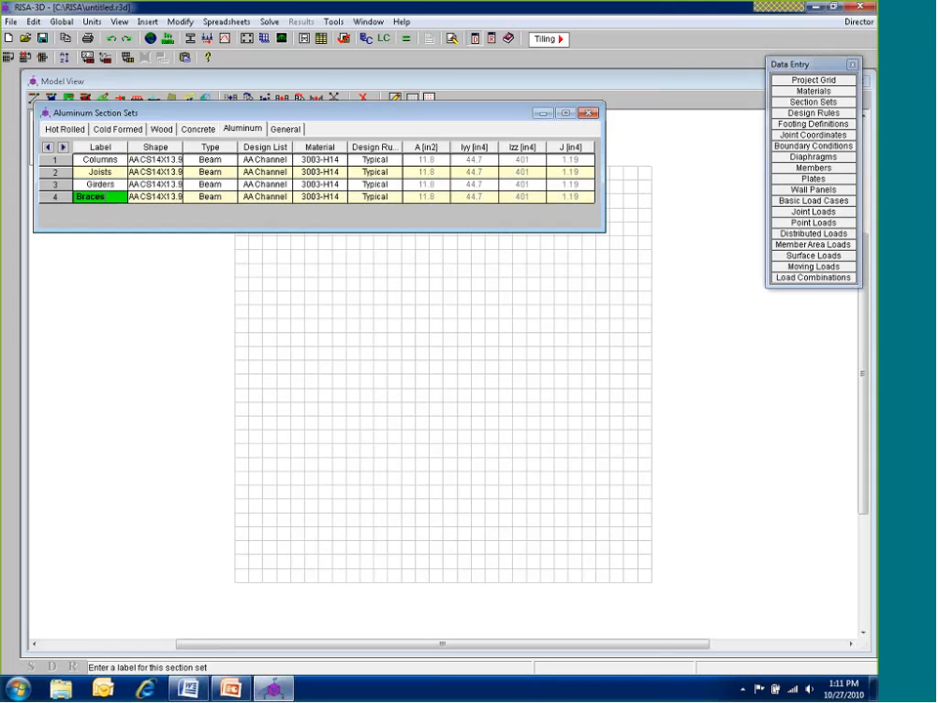
key(Return)
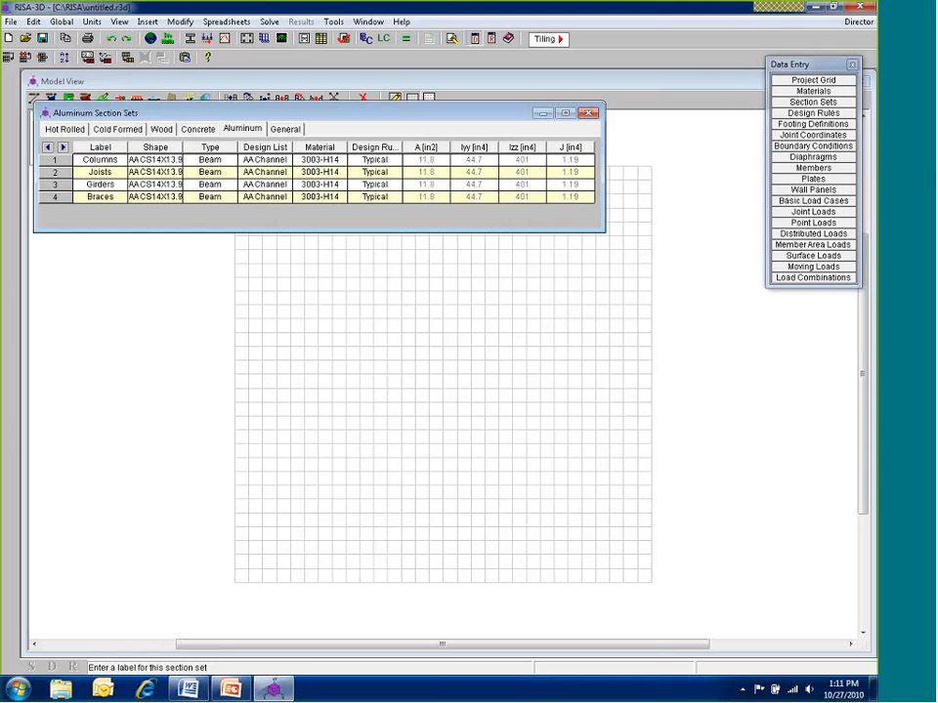
Widen the Aluminum Section Sets window to show all columns, with the Columns set's shape selected
click(155, 196)
click(164, 159)
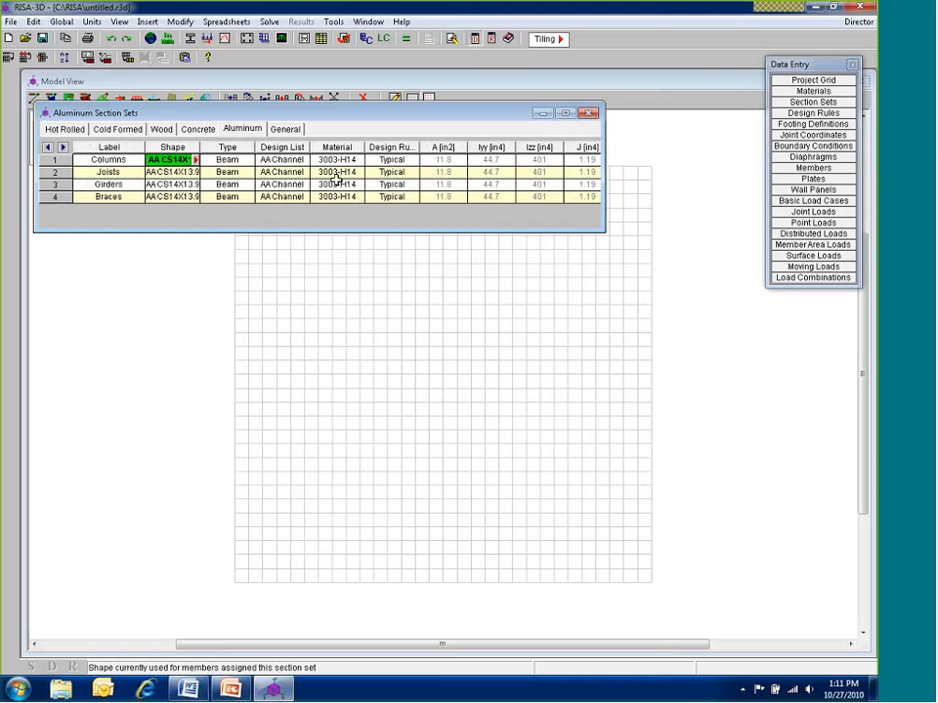
drag(604, 158, 692, 158)
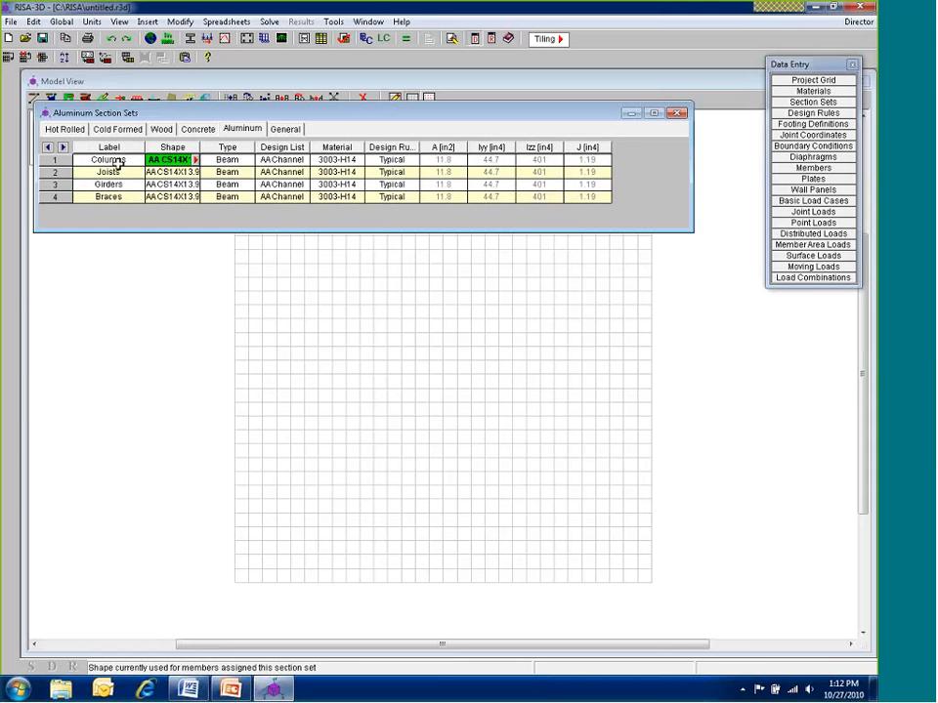
Open the shape selection for the Columns set and browse the CS and WF shapes in the Aluminum US database
click(195, 162)
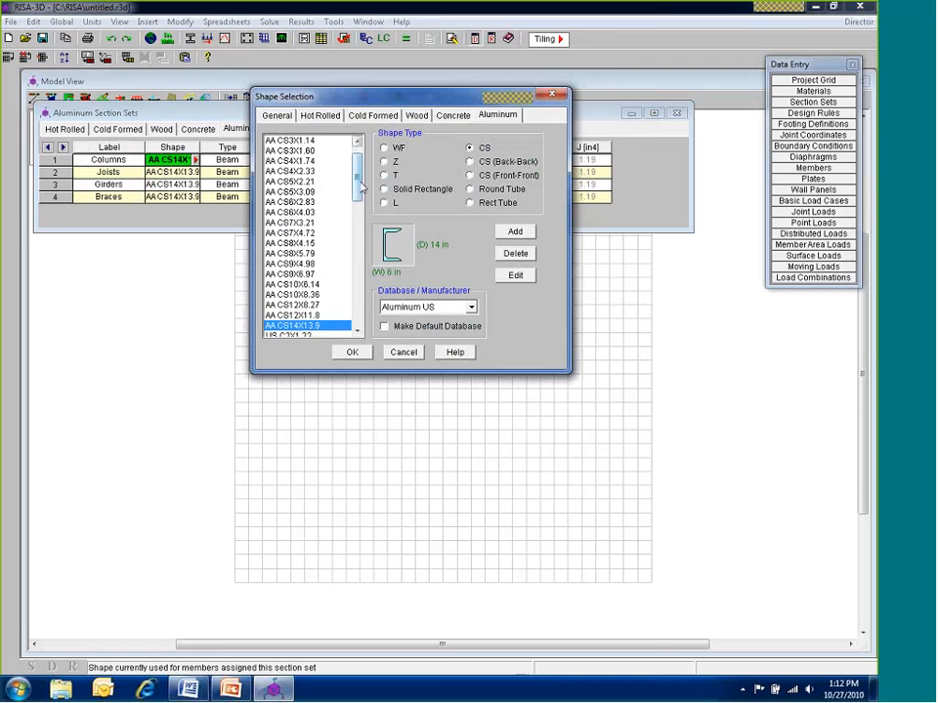
drag(358, 186, 362, 178)
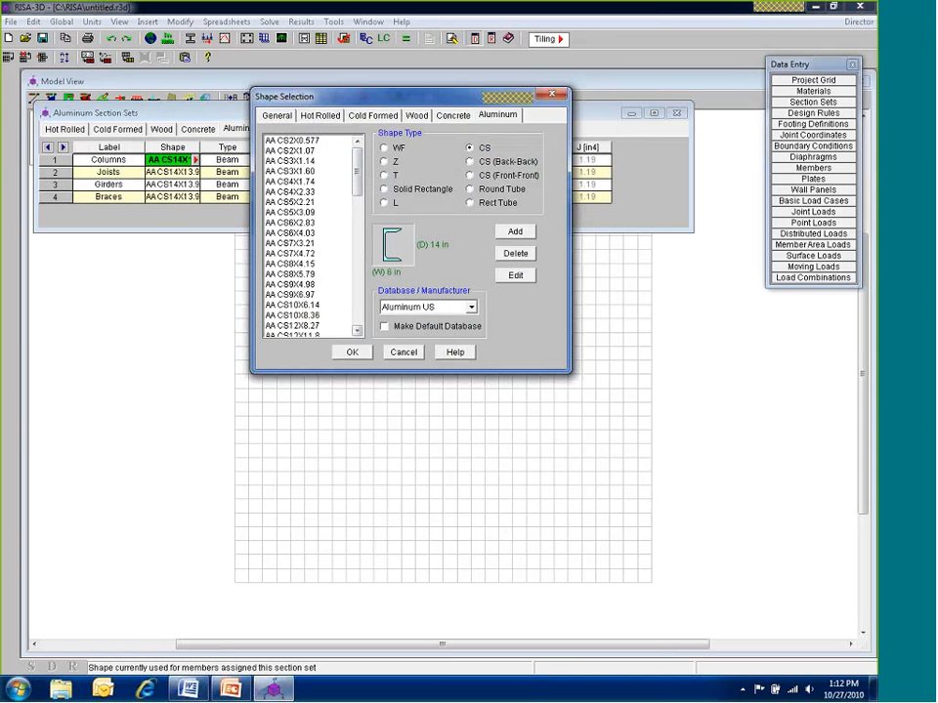
click(385, 147)
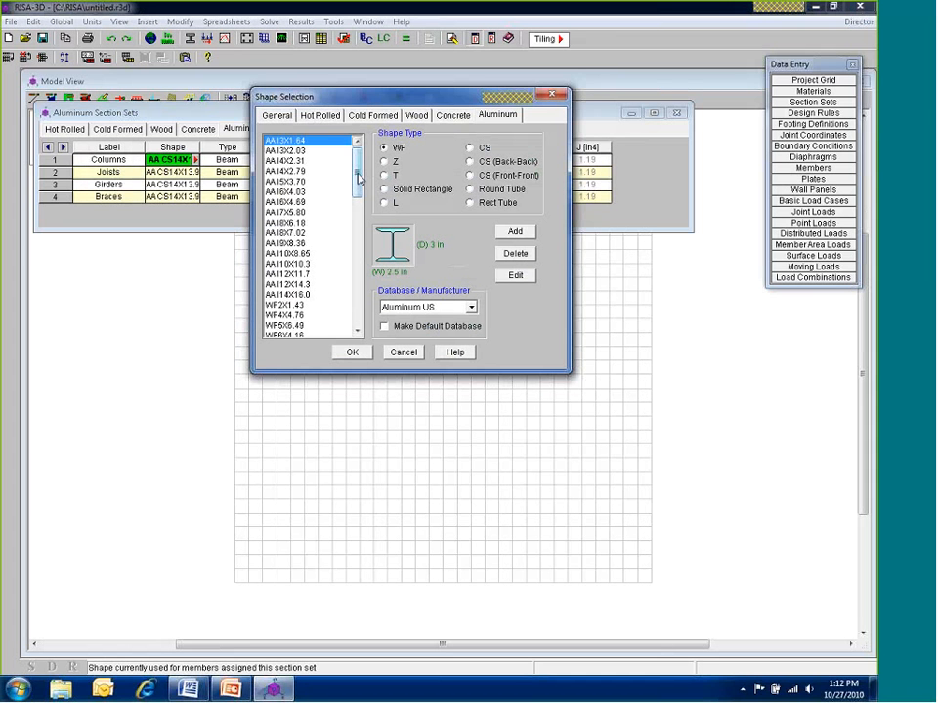
drag(358, 168, 370, 224)
scroll(293, 234, down, 5)
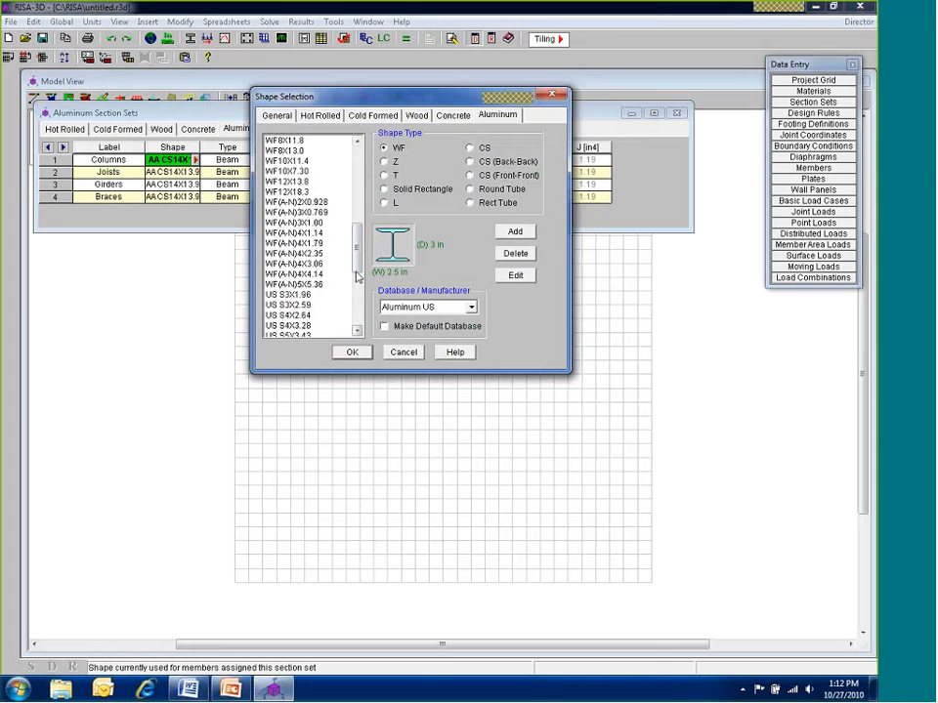
drag(359, 263, 367, 310)
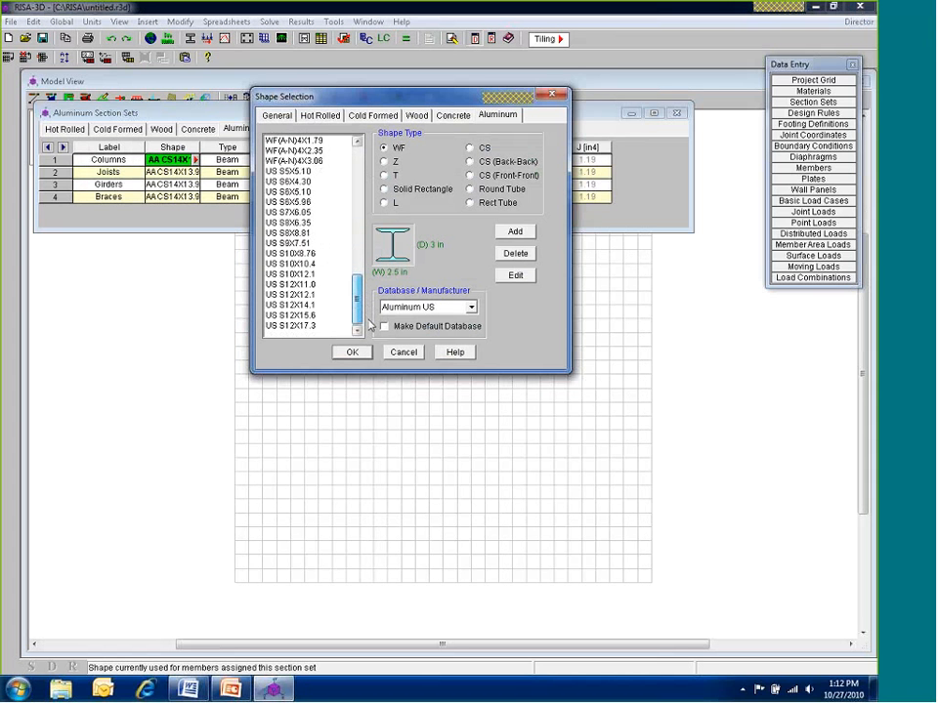
scroll(368, 309, down, 2)
Examine the available Z, T, Solid Rectangle and L aluminum shapes
click(384, 161)
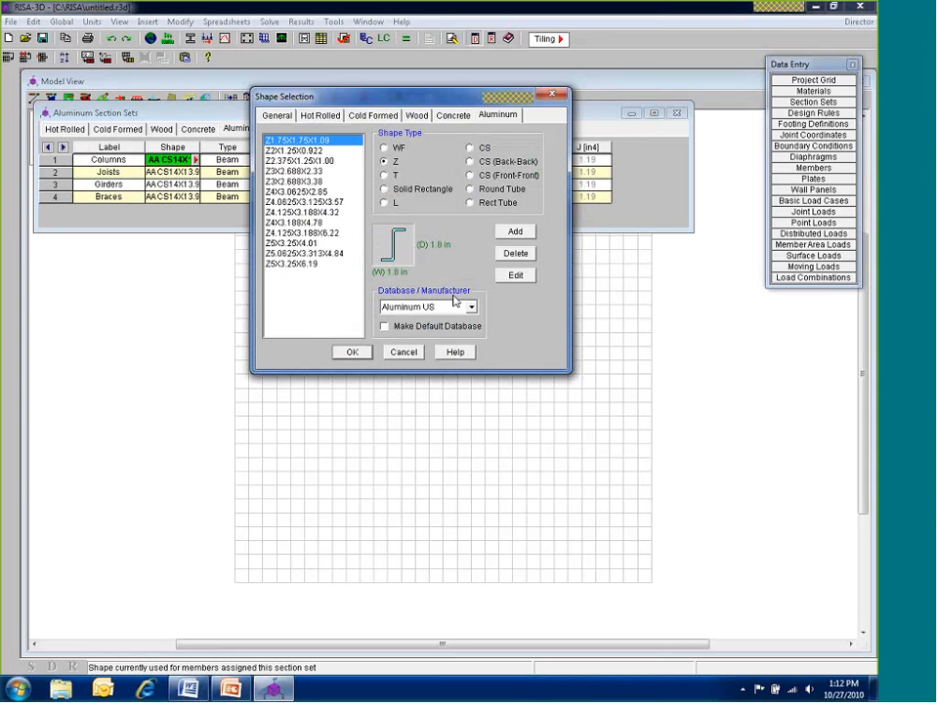
click(384, 175)
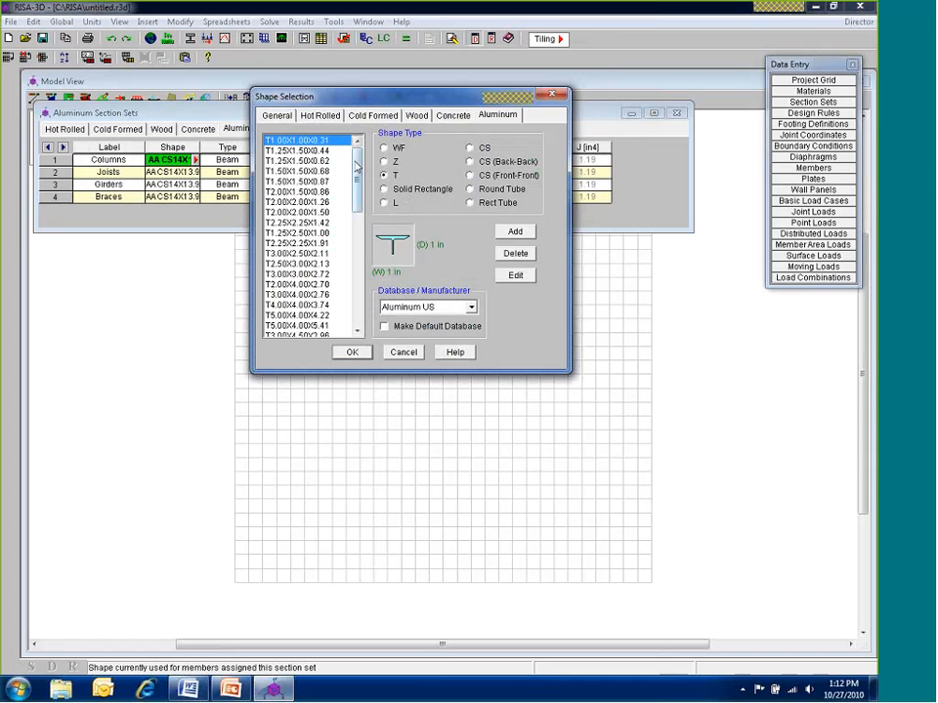
scroll(357, 167, down, 5)
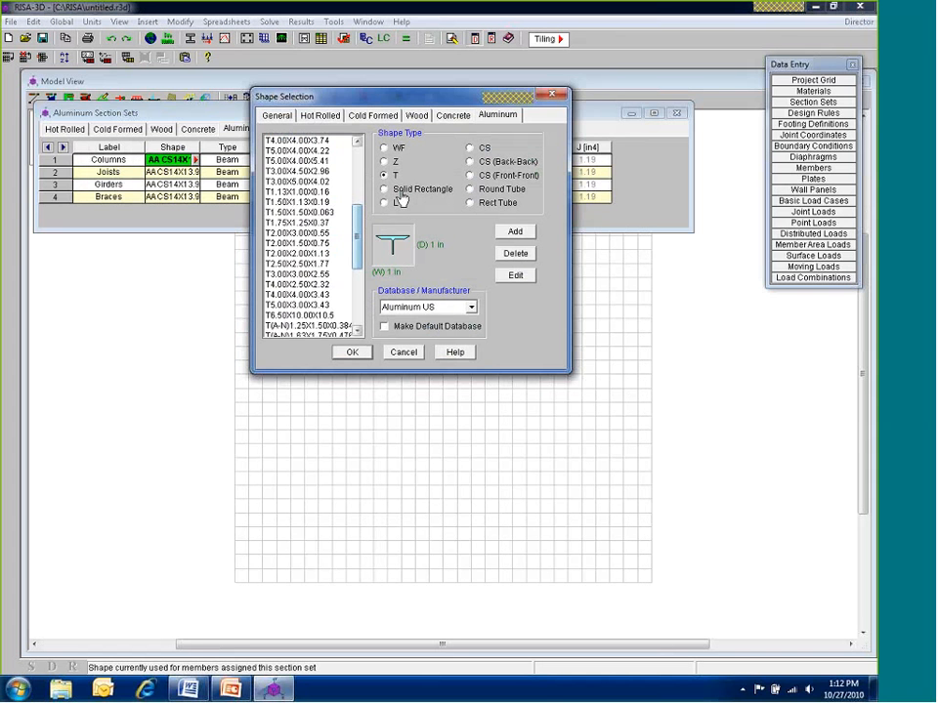
click(385, 188)
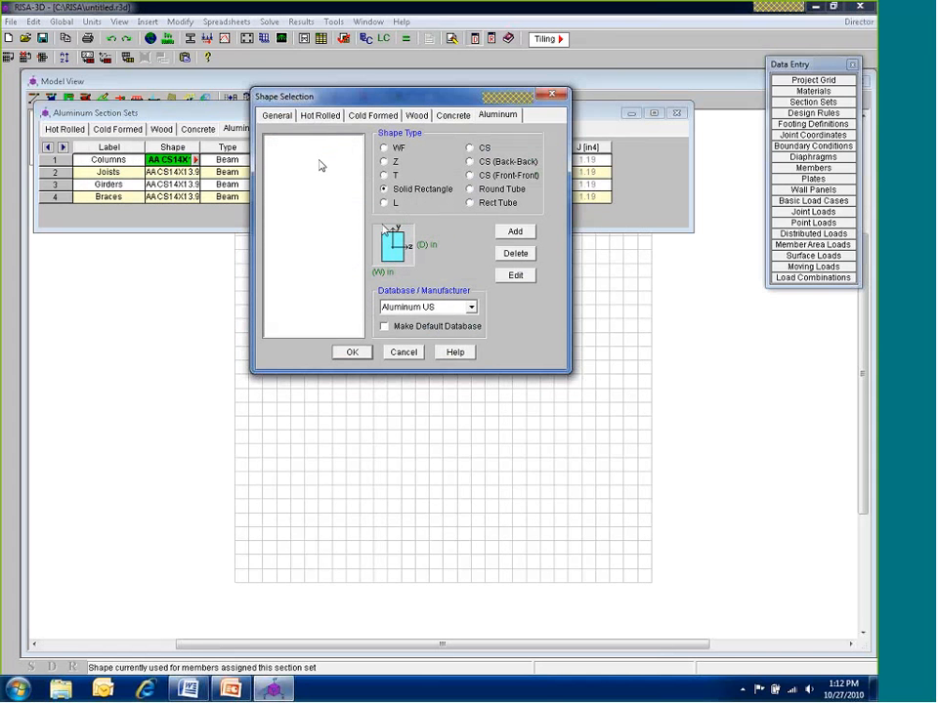
click(386, 203)
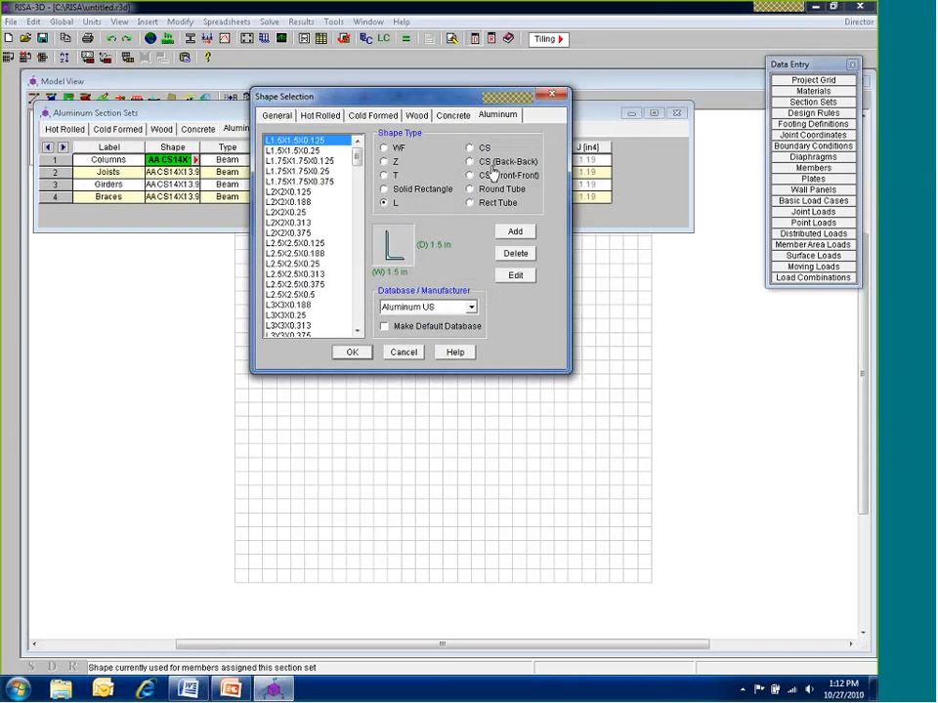
scroll(356, 164, down, 1)
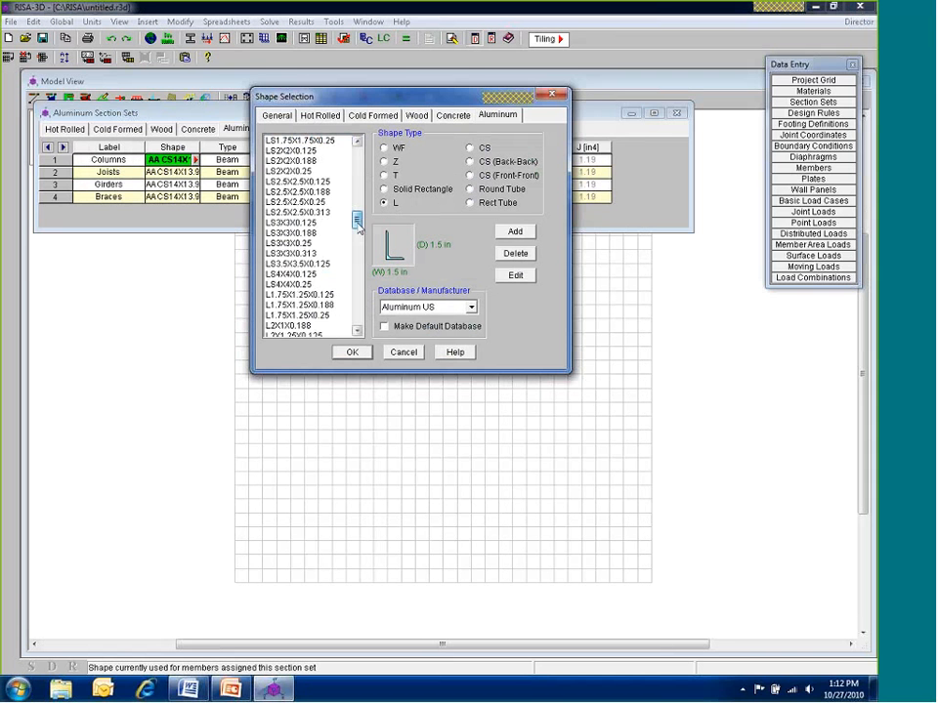
Examine the CS, back-to-back and front-to-front CS, Round Tube and Rect Tube aluminum shapes
click(470, 147)
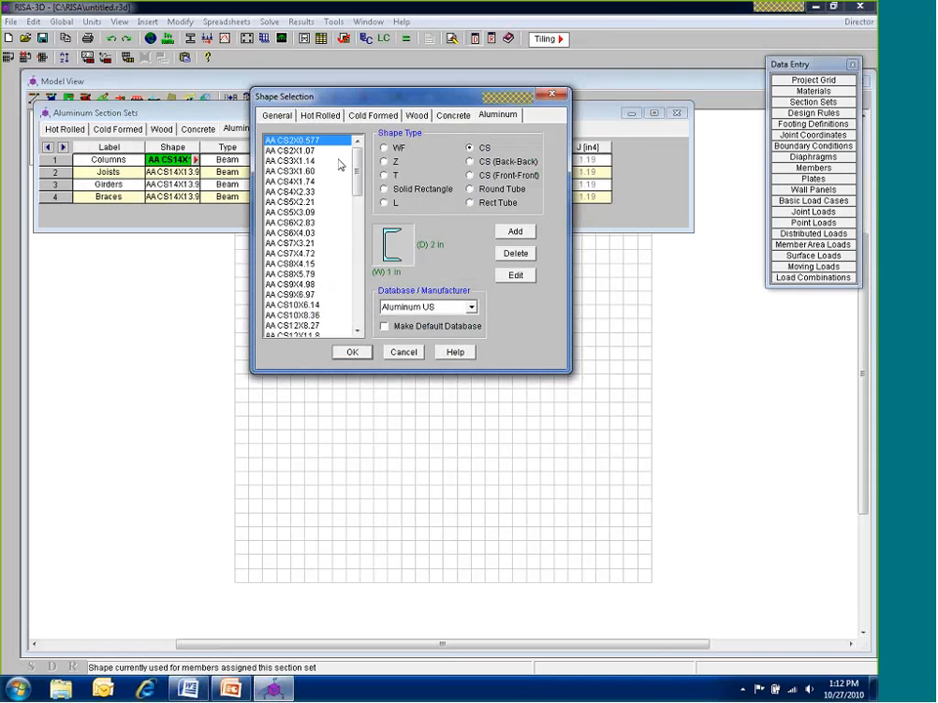
scroll(357, 182, down, 1)
scroll(357, 182, down, 3)
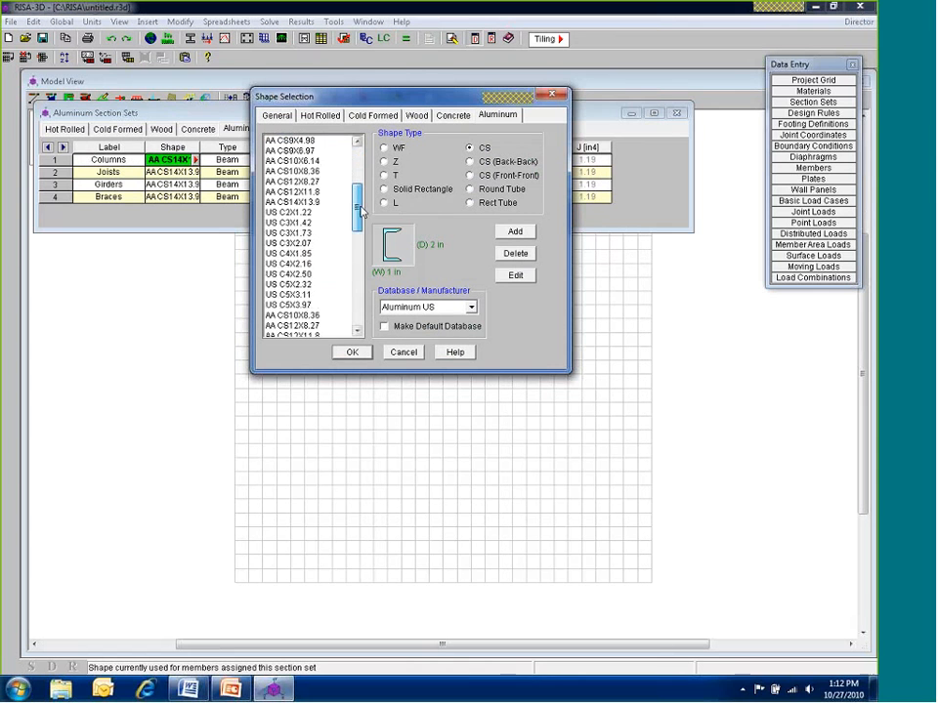
click(470, 161)
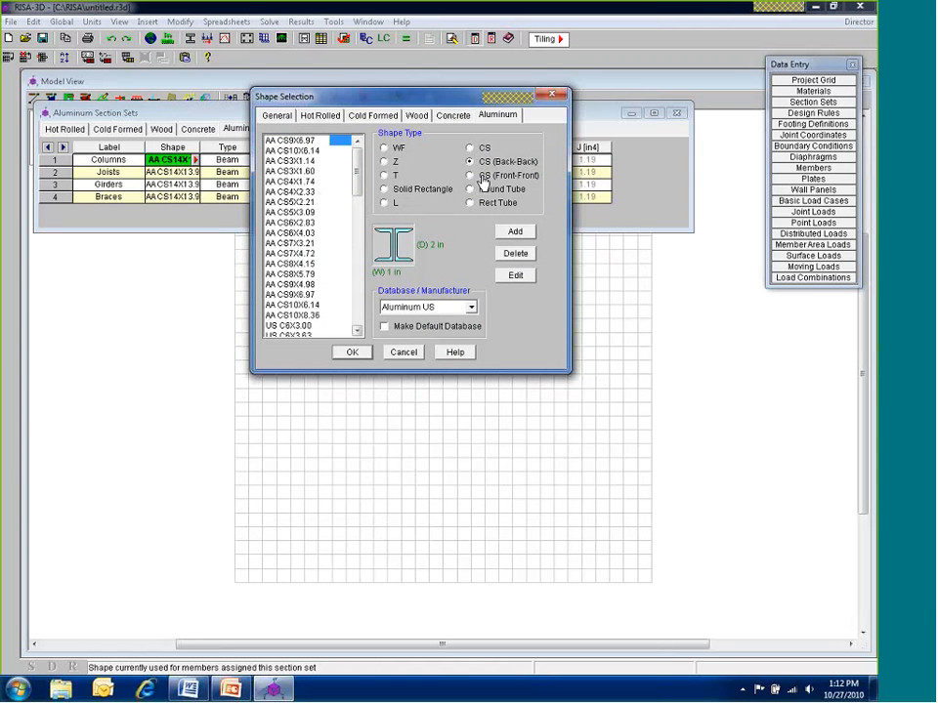
click(473, 175)
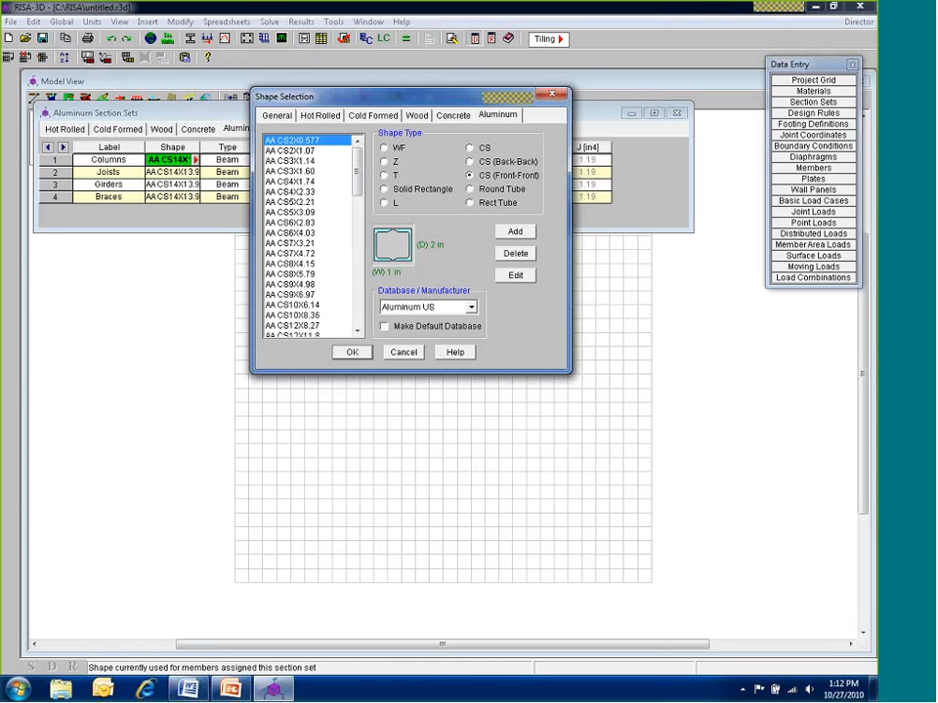
click(493, 192)
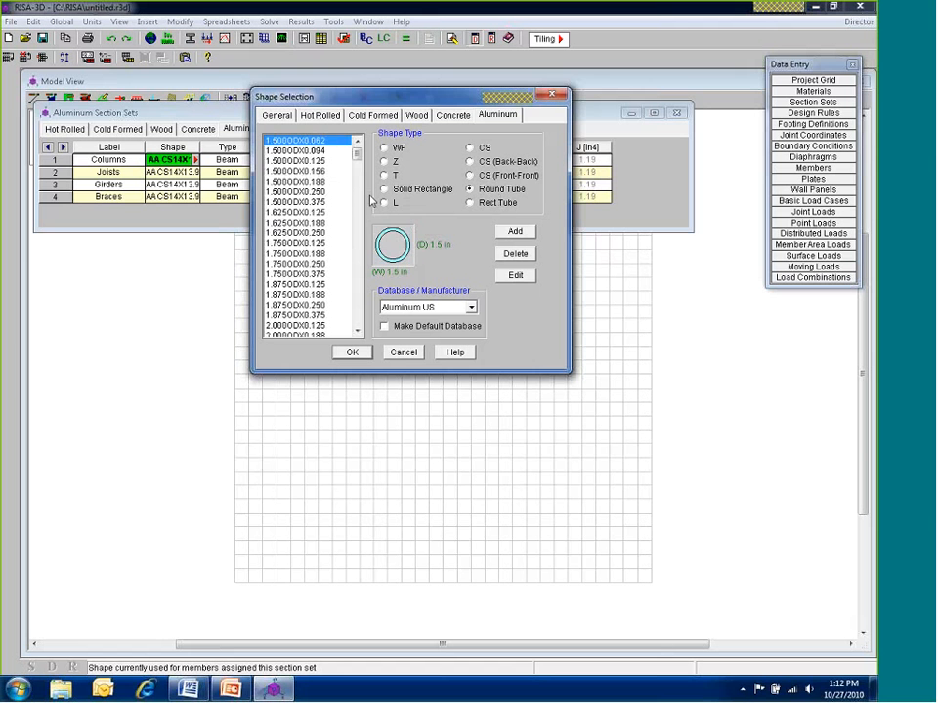
scroll(332, 196, down, 3)
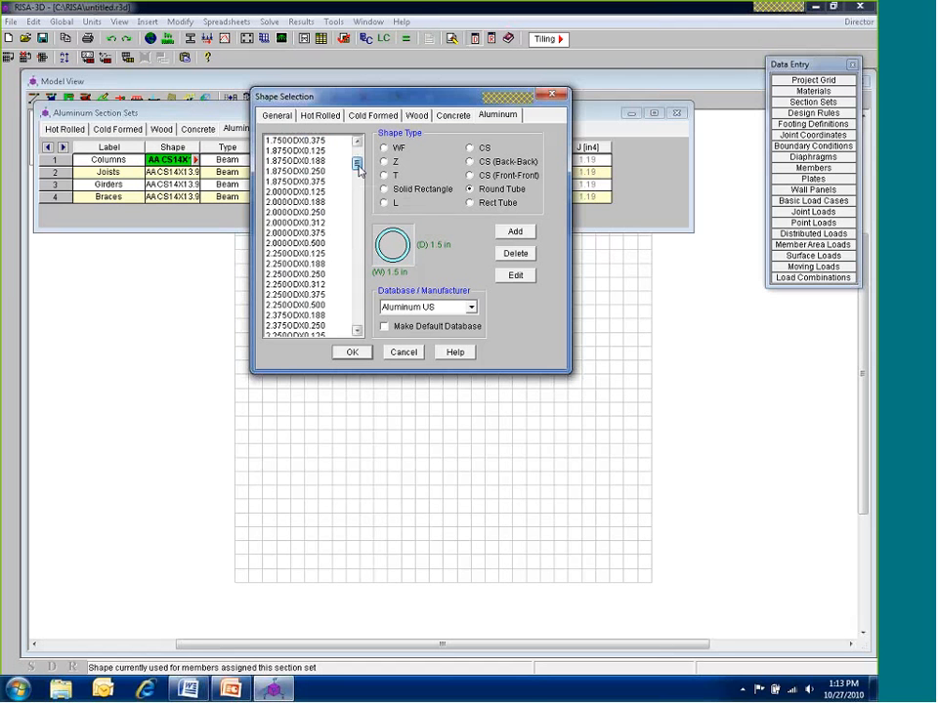
click(495, 203)
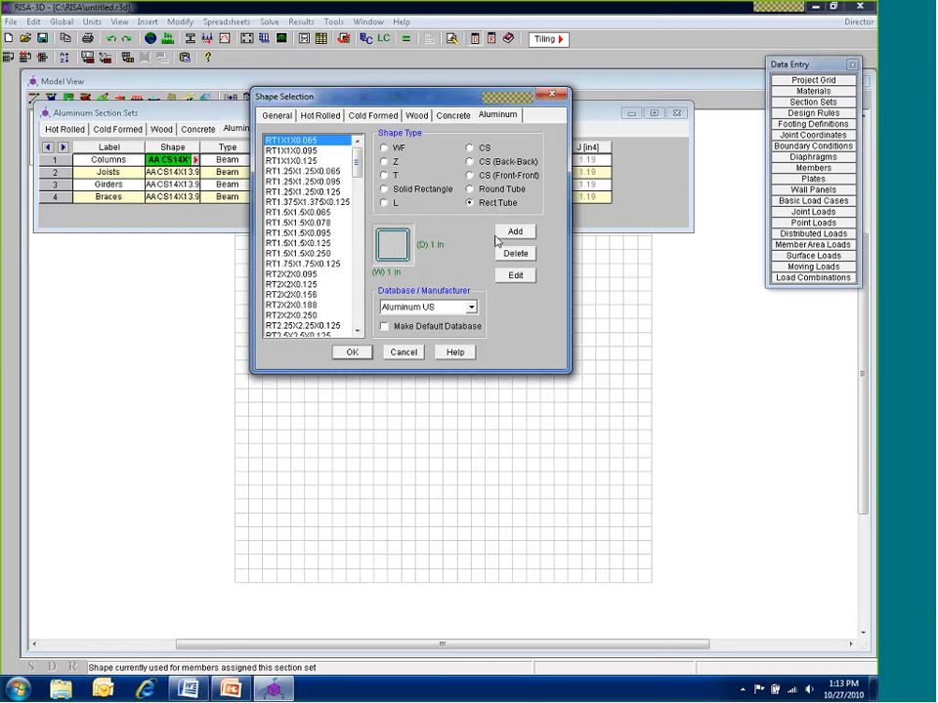
List the WF aluminum shapes and compare those in the Aluminum CAN database with the Aluminum US database
click(384, 148)
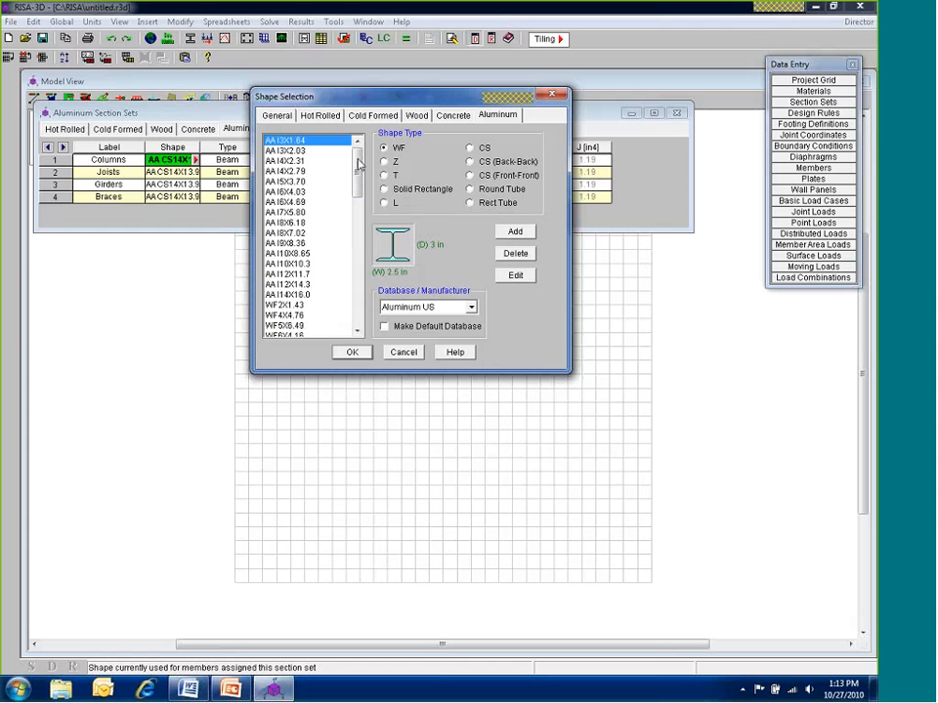
click(426, 309)
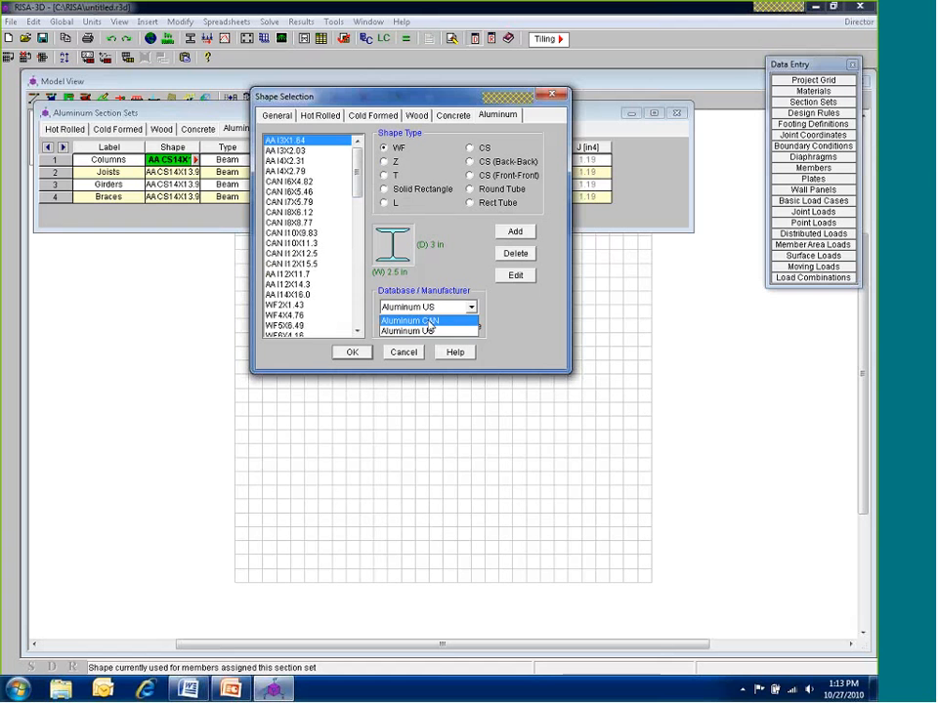
click(435, 320)
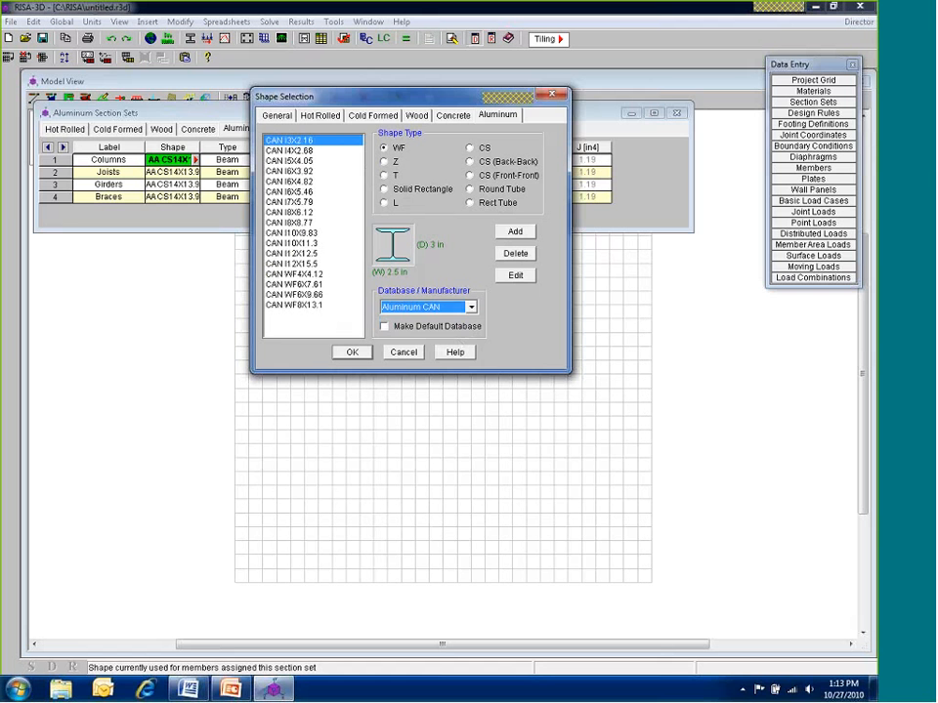
click(441, 309)
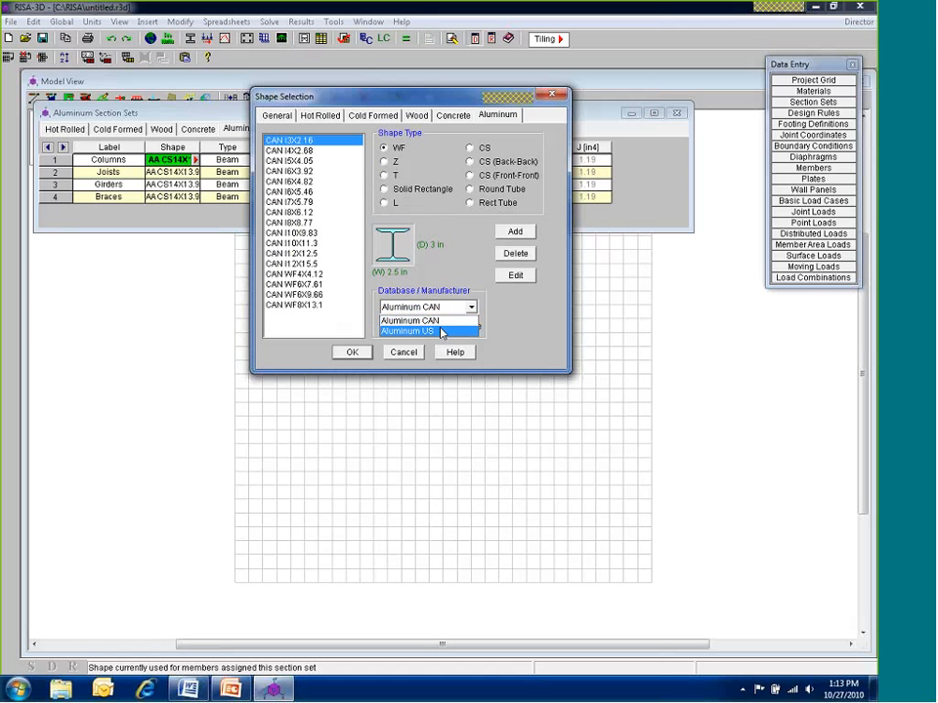
click(440, 331)
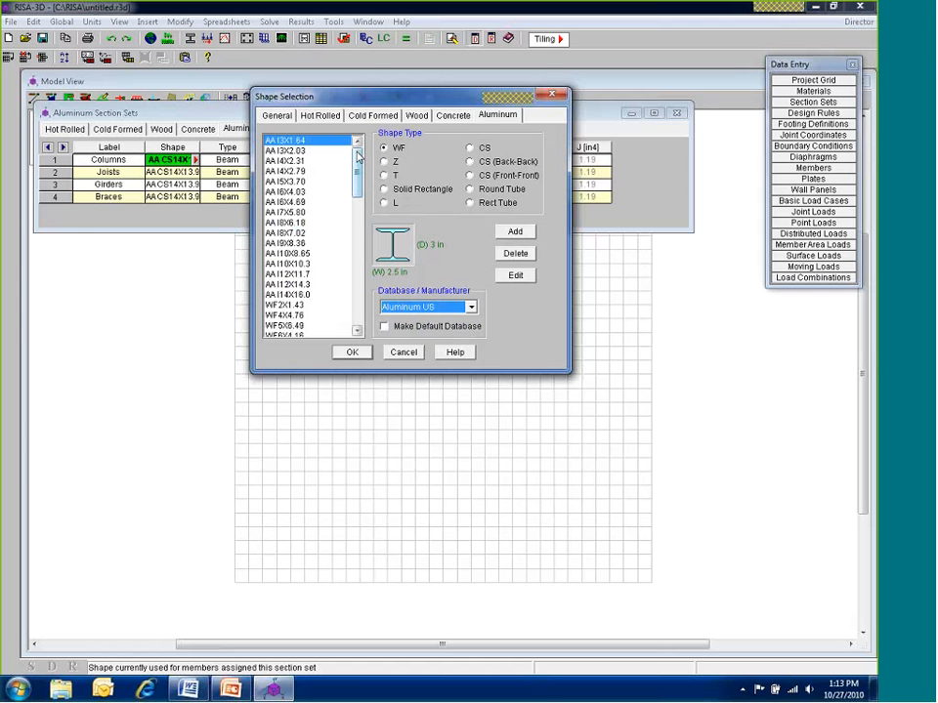
Assign the AA I10X8.65 shape to the Columns section set and set its type to Column
click(301, 253)
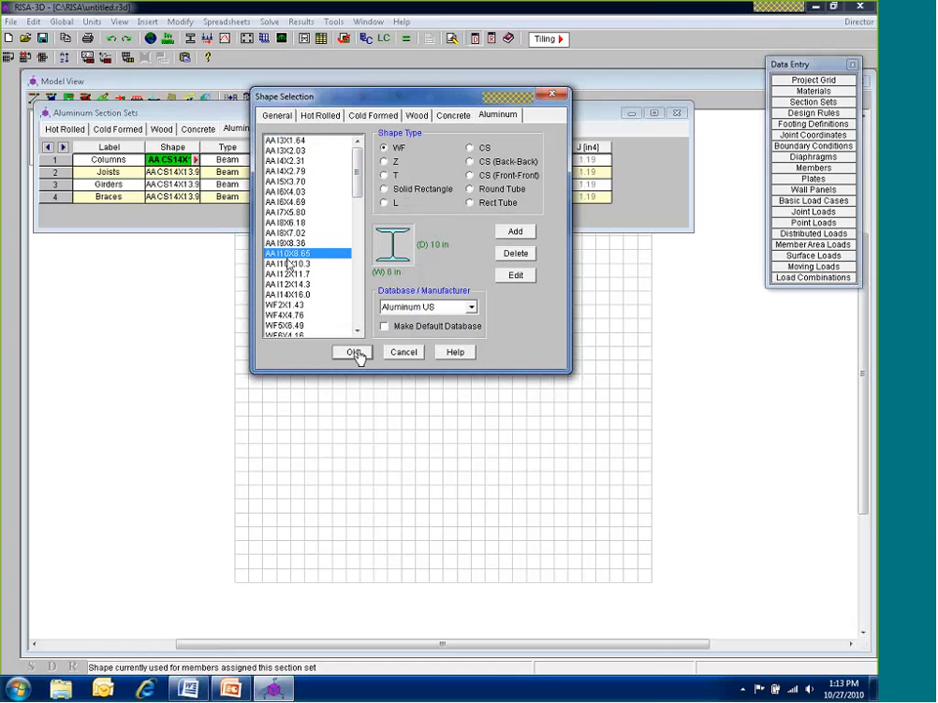
click(354, 353)
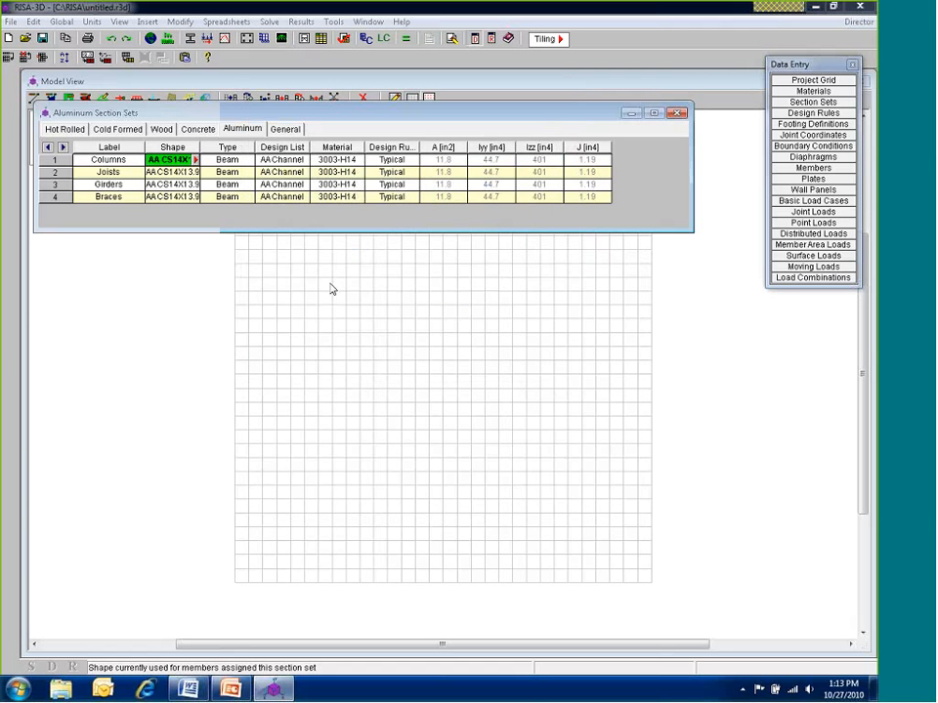
key(Tab)
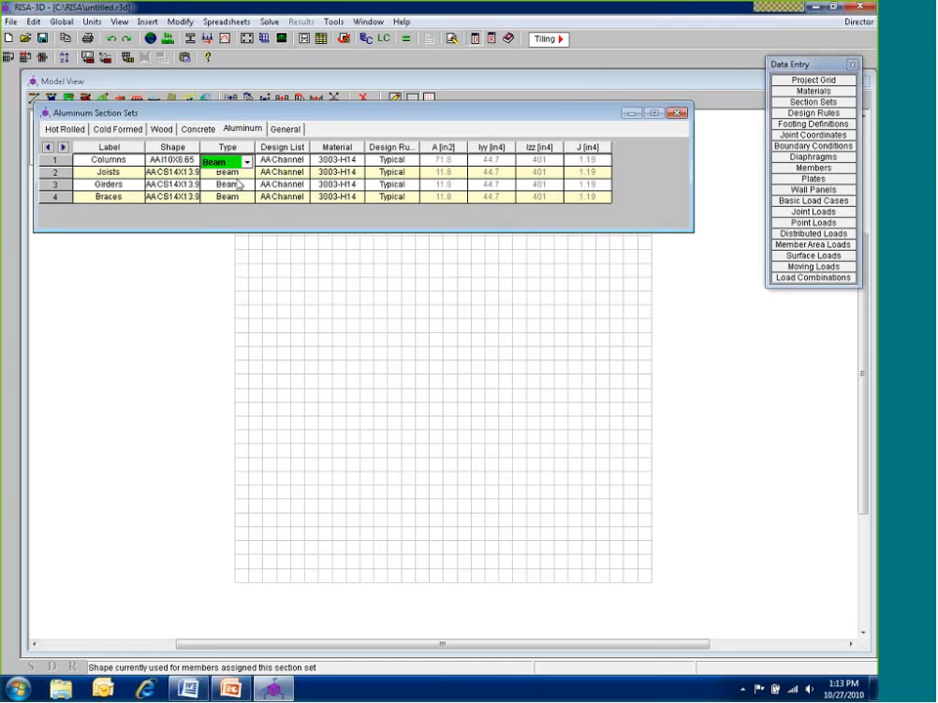
click(246, 161)
click(219, 186)
Widen the Design List column and set the Columns set's design list to AA Wide Flange
click(291, 162)
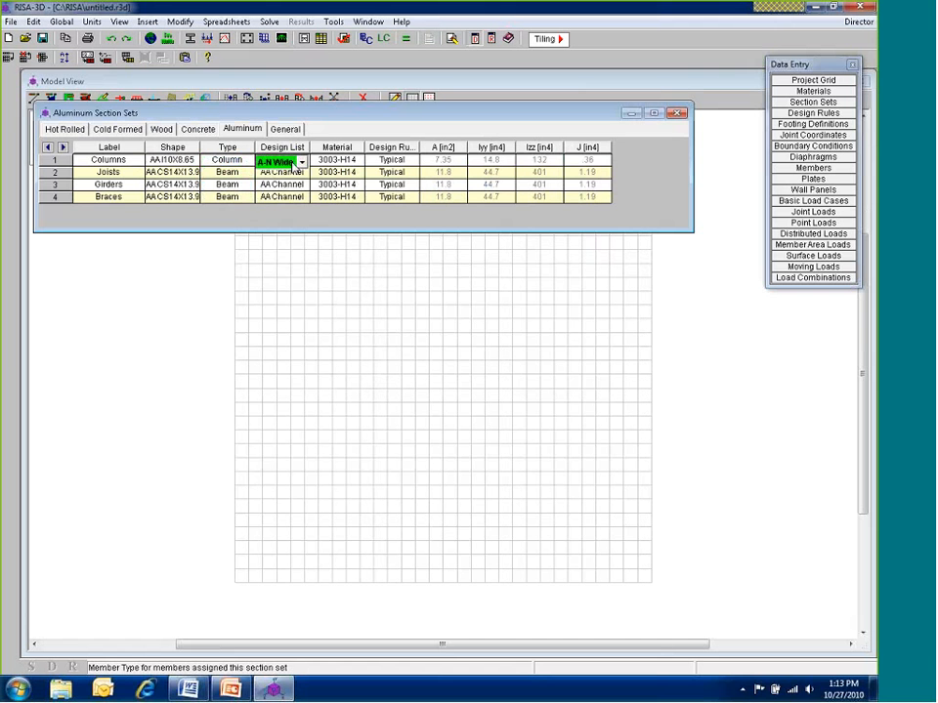
drag(310, 147, 328, 147)
click(320, 162)
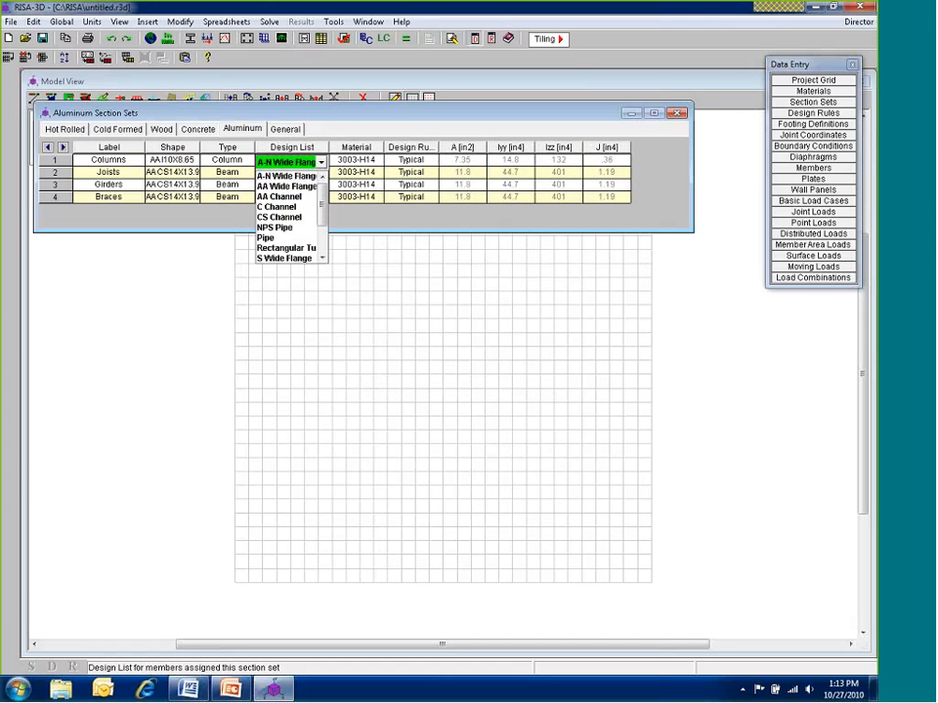
click(289, 248)
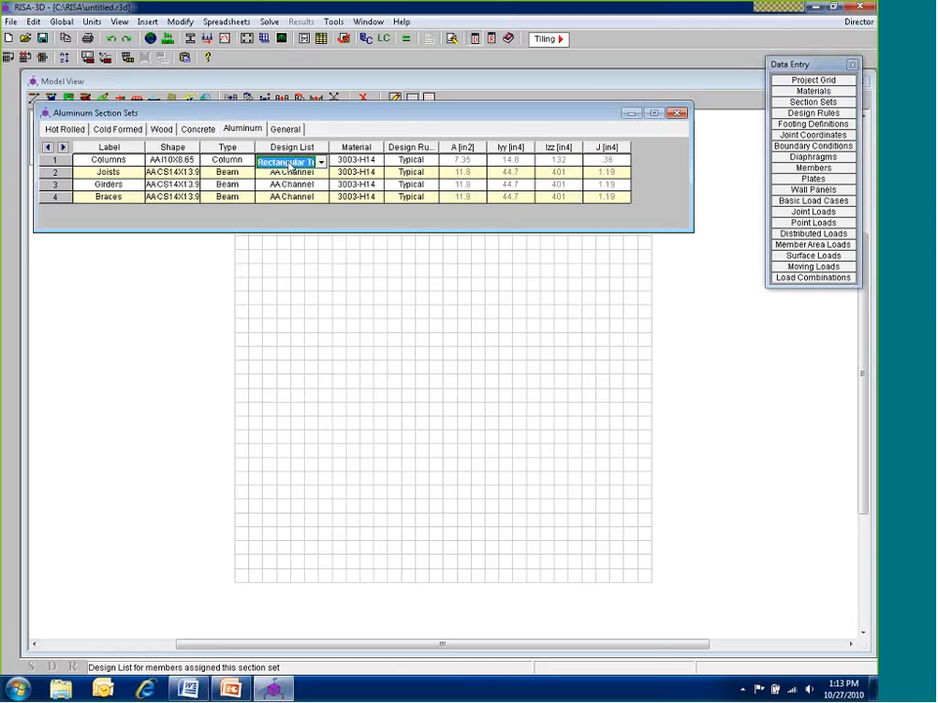
drag(329, 147, 344, 147)
click(320, 164)
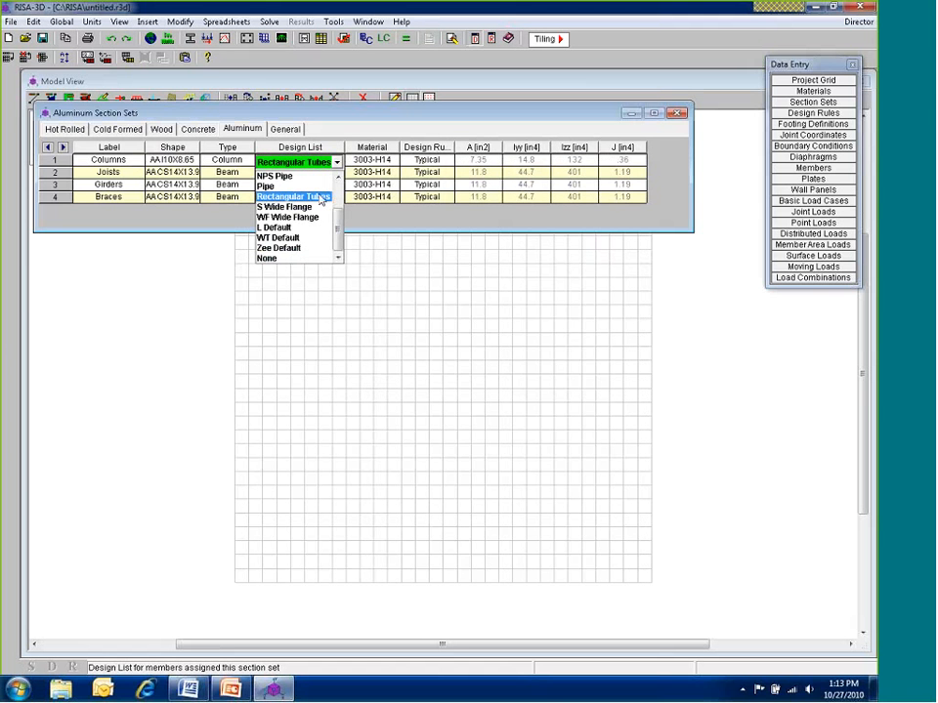
scroll(318, 200, up, 2)
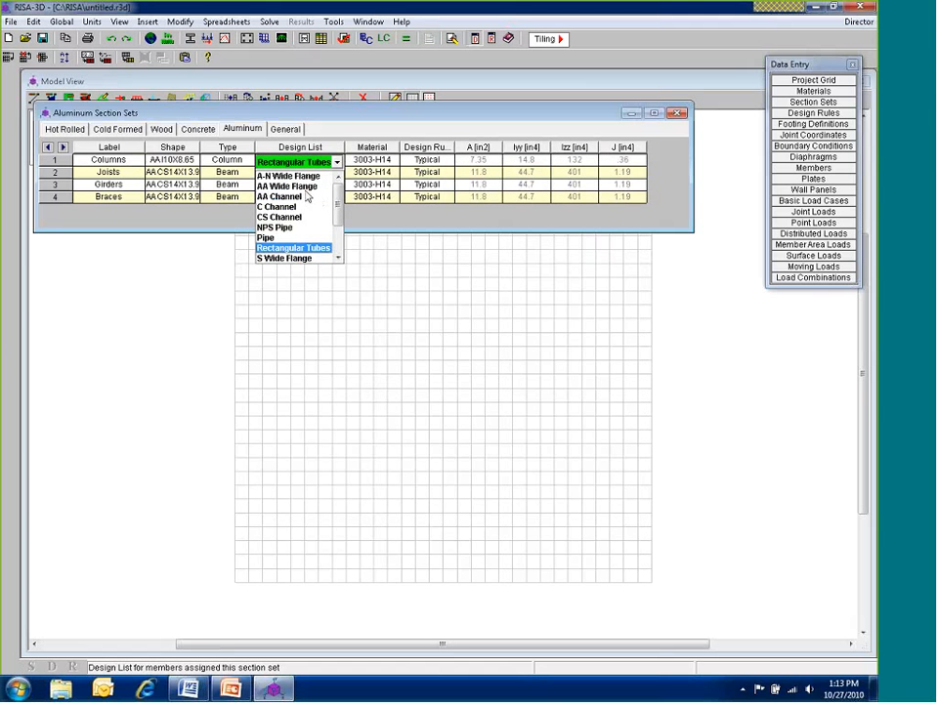
click(293, 186)
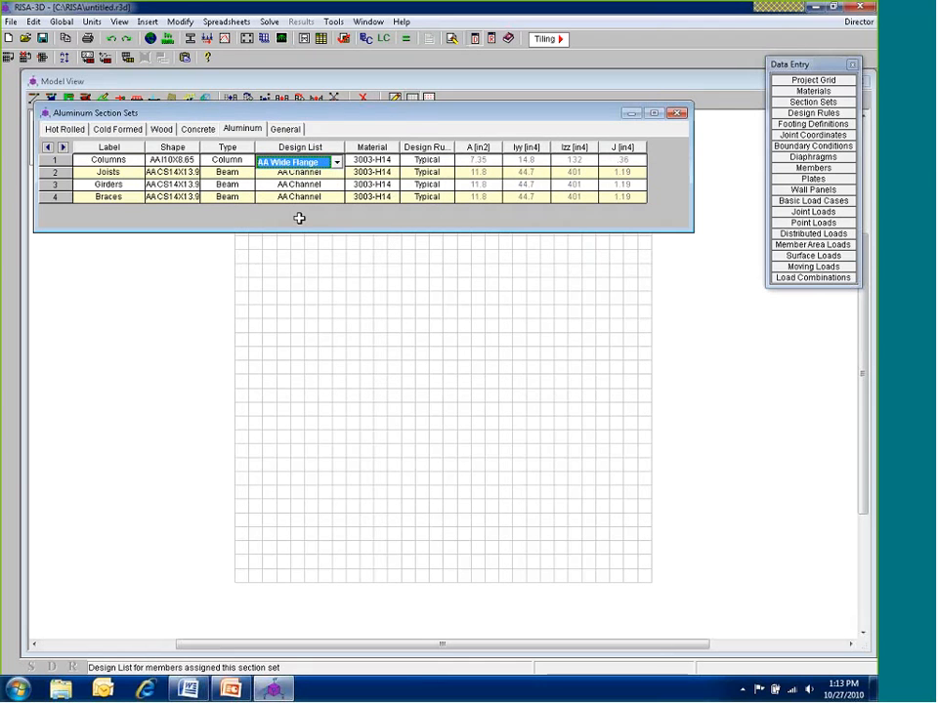
Set the Columns section set's material to 6061-T6
click(166, 161)
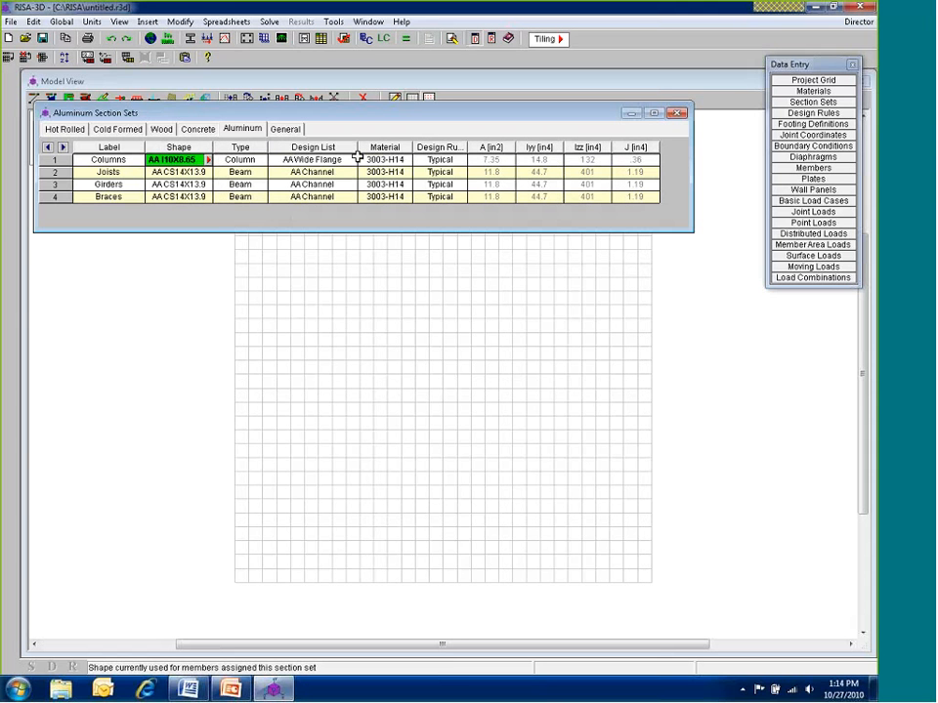
click(391, 160)
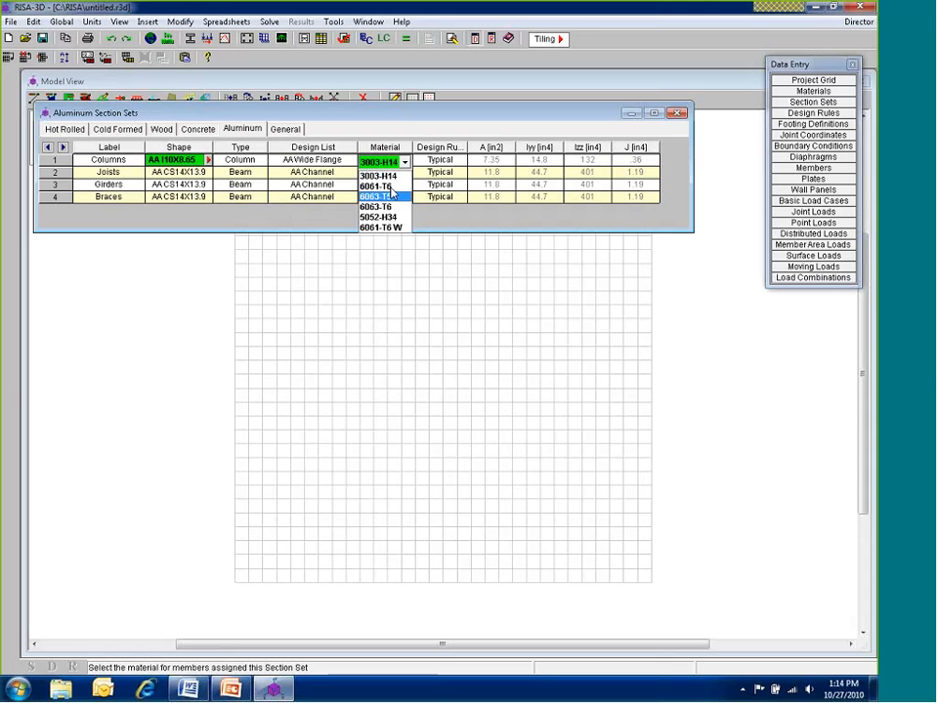
click(390, 186)
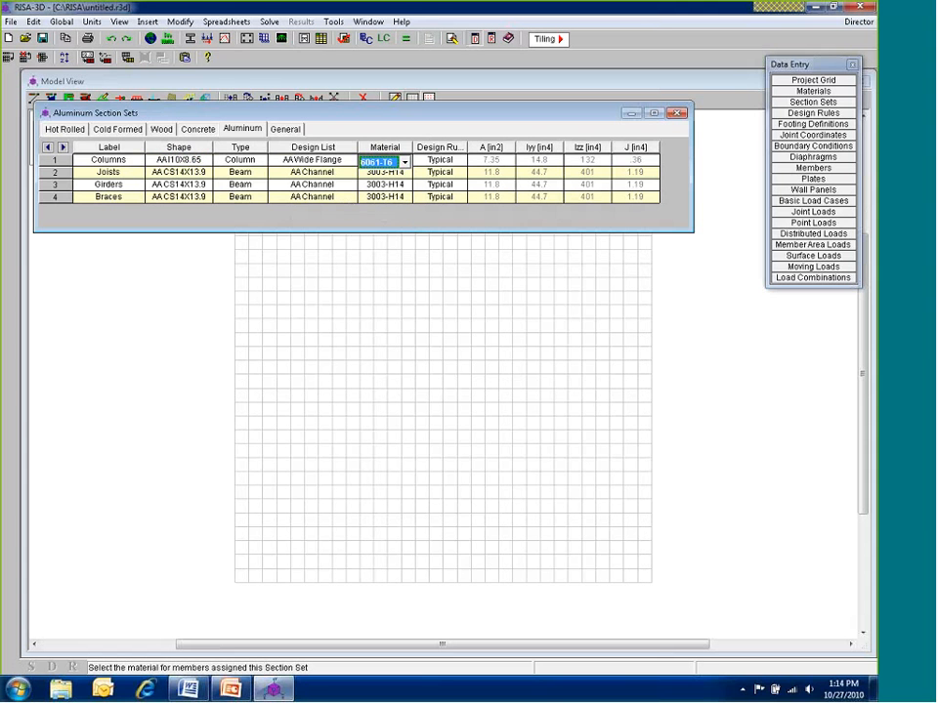
Assign the CS channel shape AA CS6X2.83 from the Aluminum US database to the Joists section set
click(209, 174)
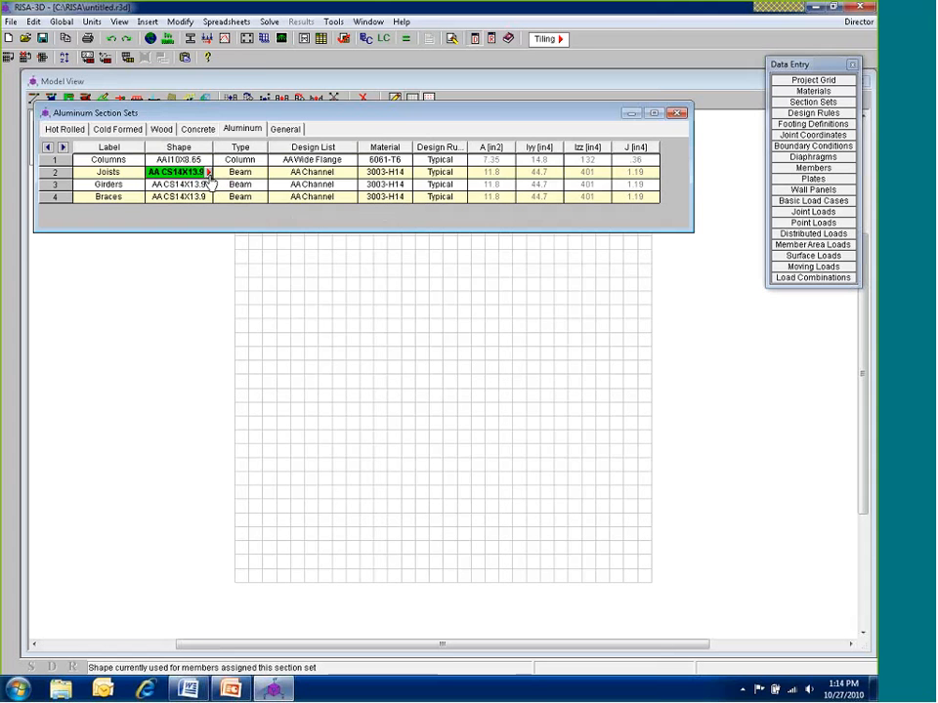
click(208, 173)
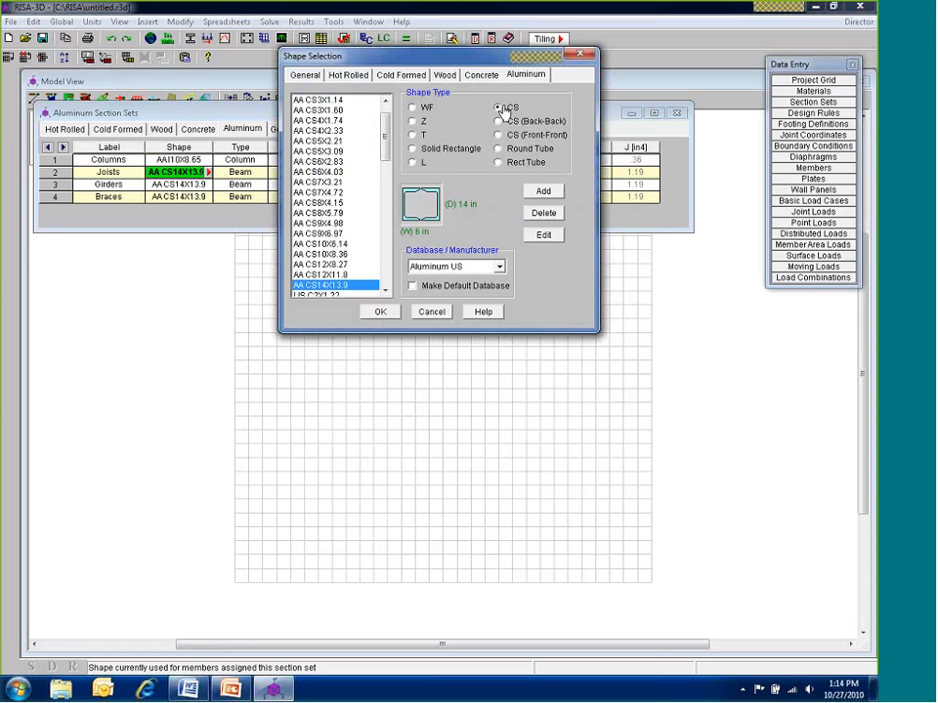
scroll(337, 176, up, 1)
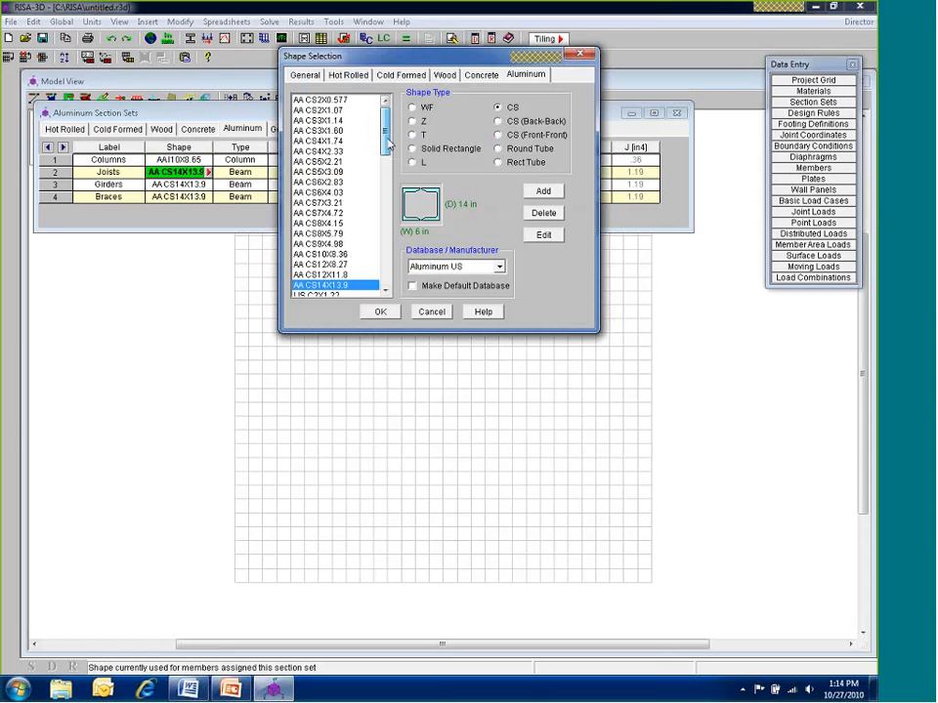
click(334, 130)
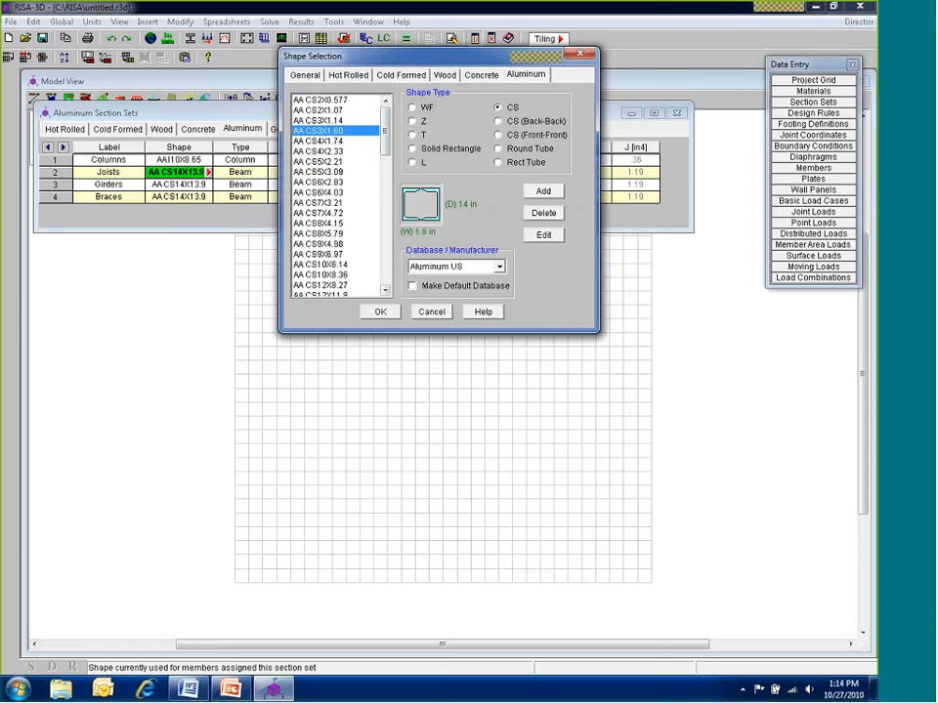
click(322, 181)
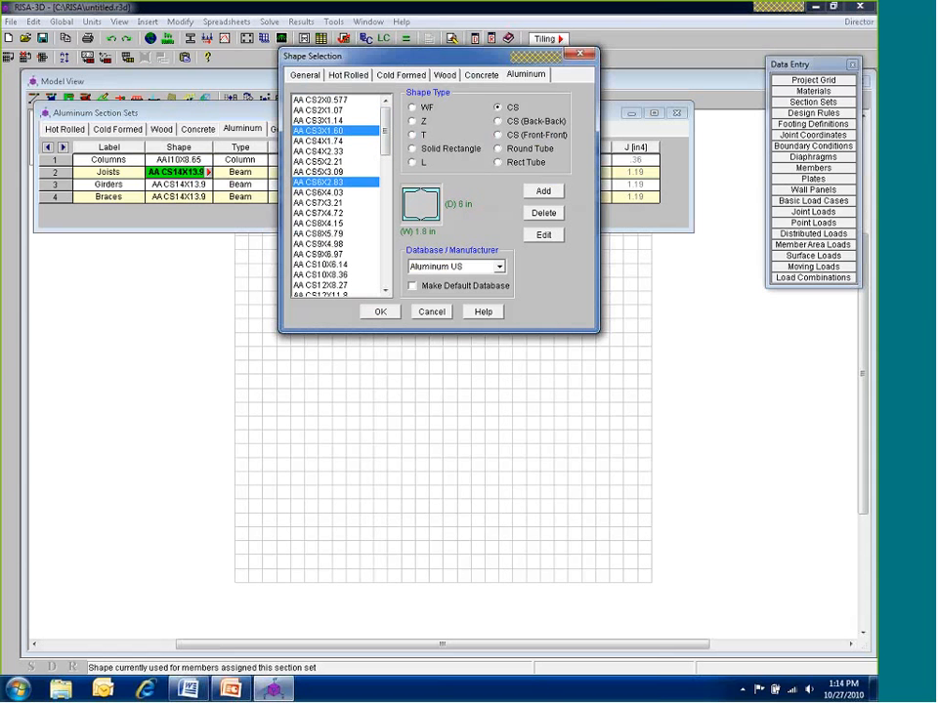
click(380, 312)
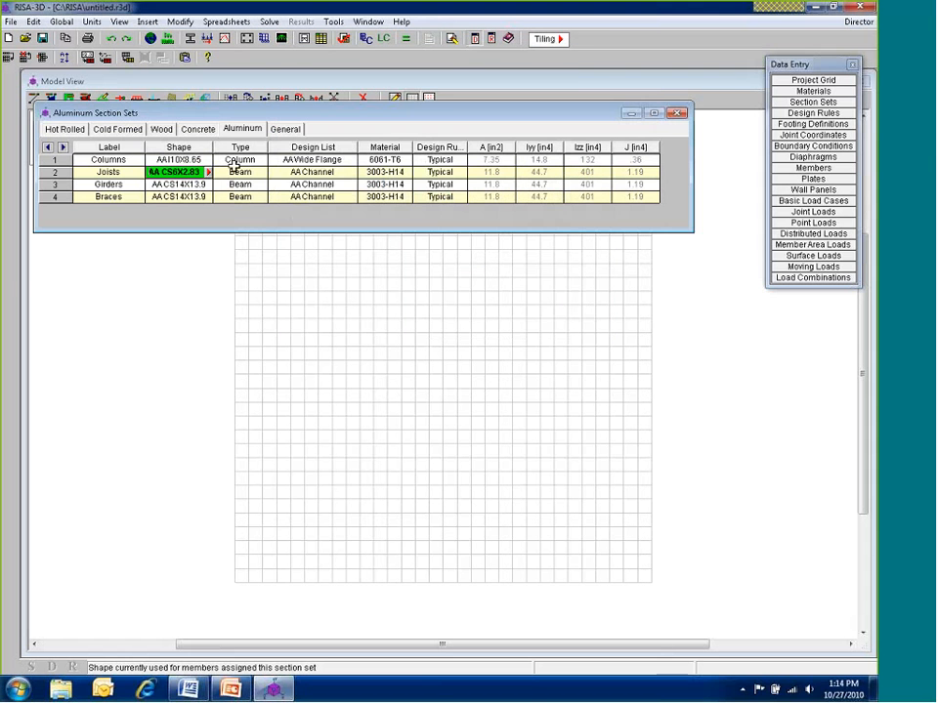
Set the Joists section set's material to 6063-T6
click(318, 176)
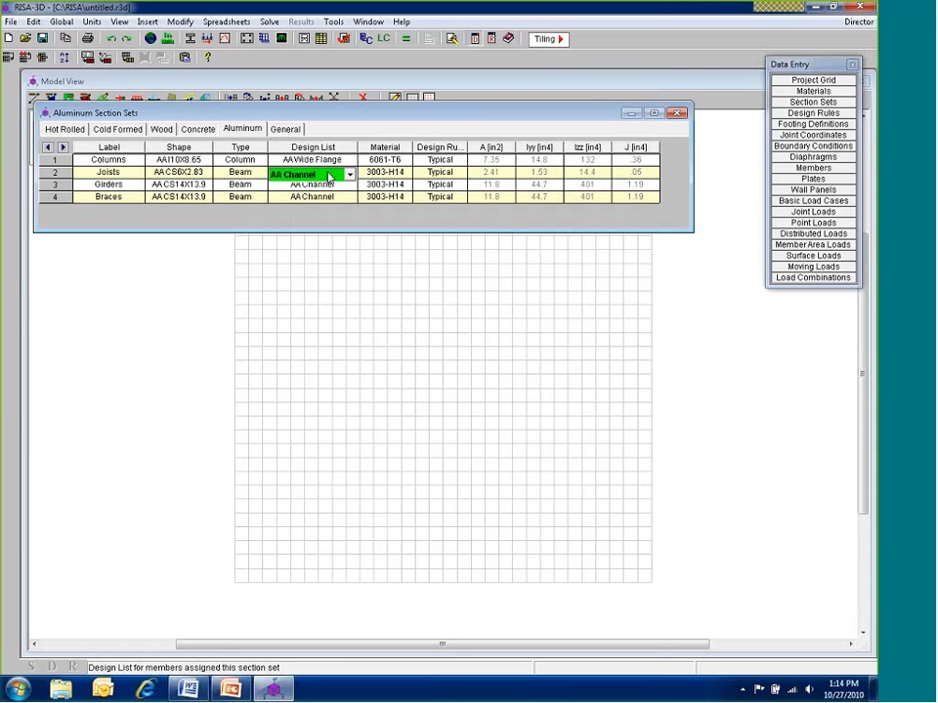
click(388, 175)
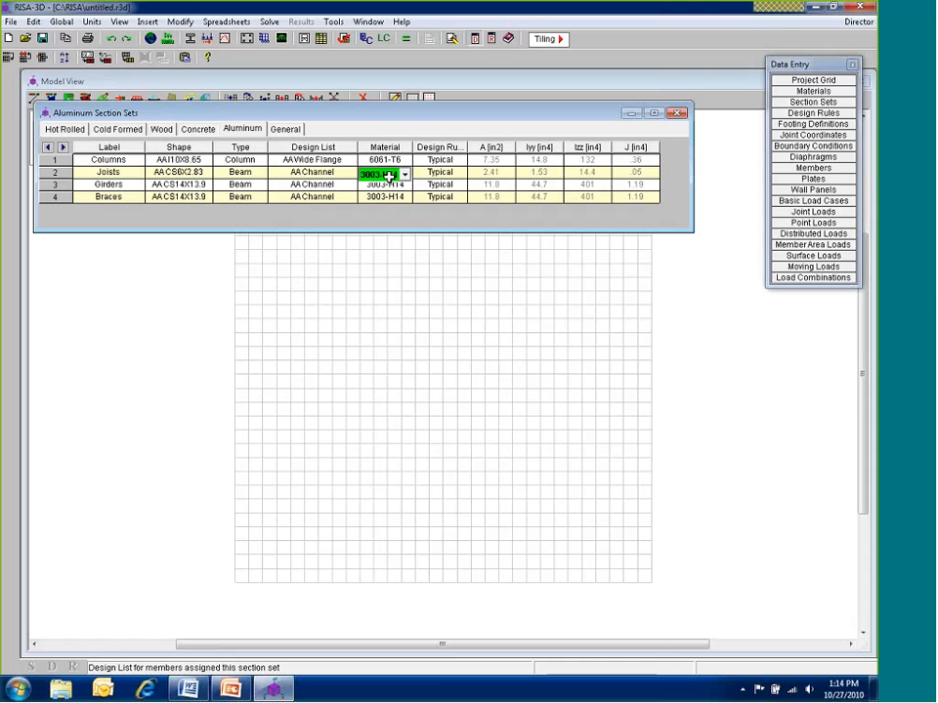
click(388, 175)
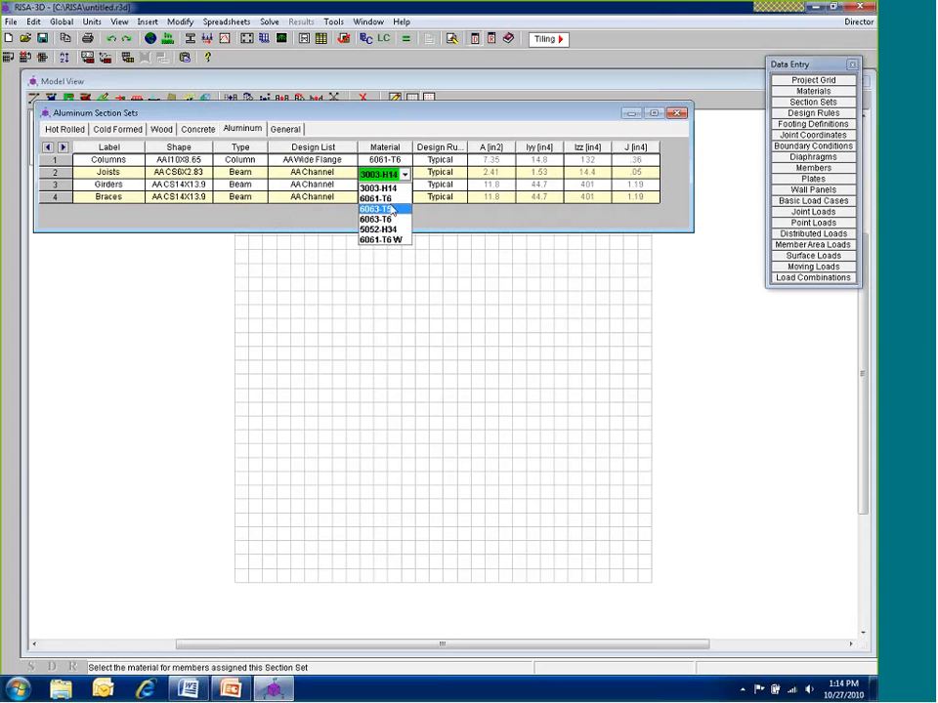
click(379, 198)
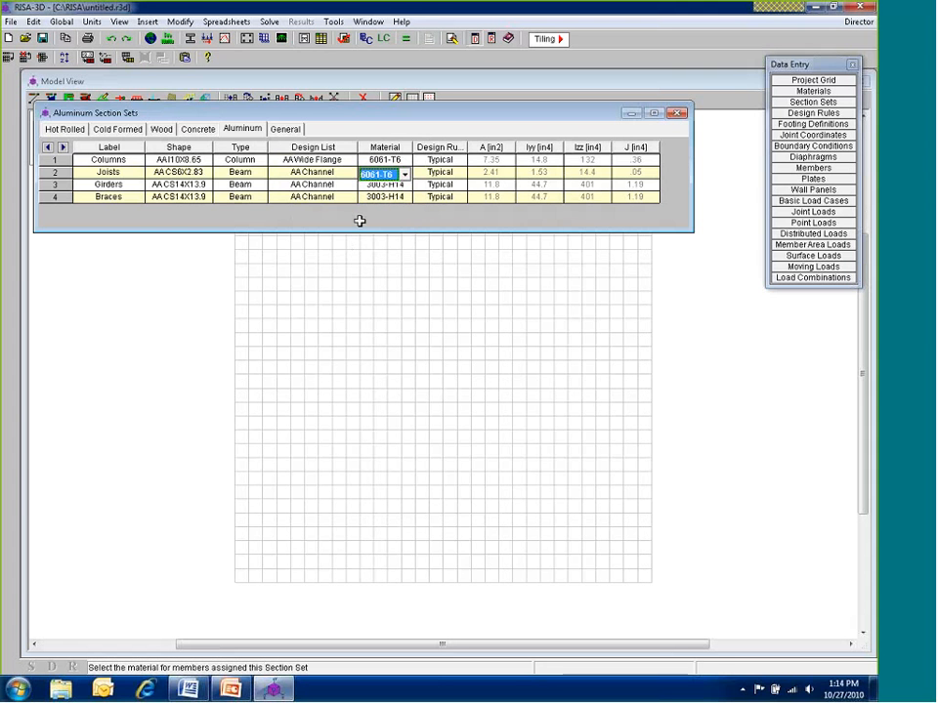
key(alt+Down)
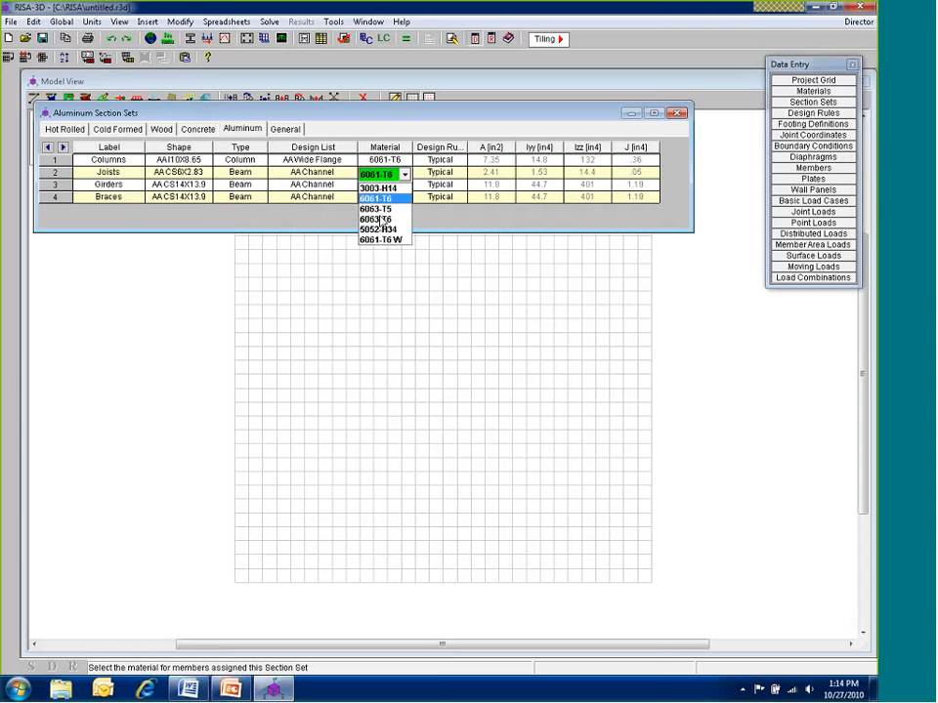
key(Down)
key(Down)
key(Return)
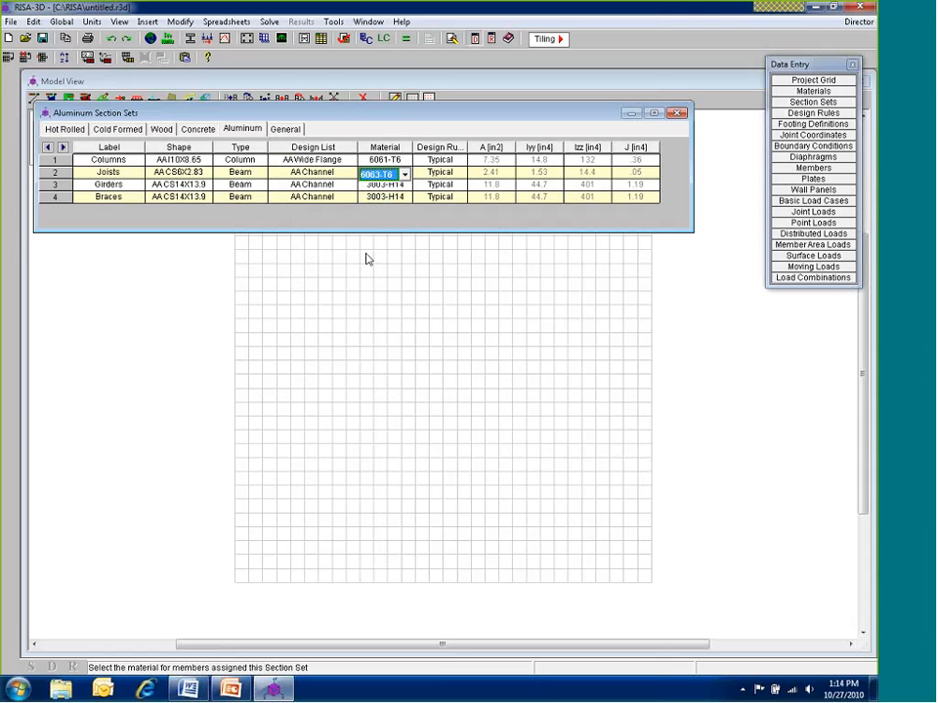
Assign the WF shape AA I6X4.69 from the Aluminum US database to the Girders section set
click(207, 193)
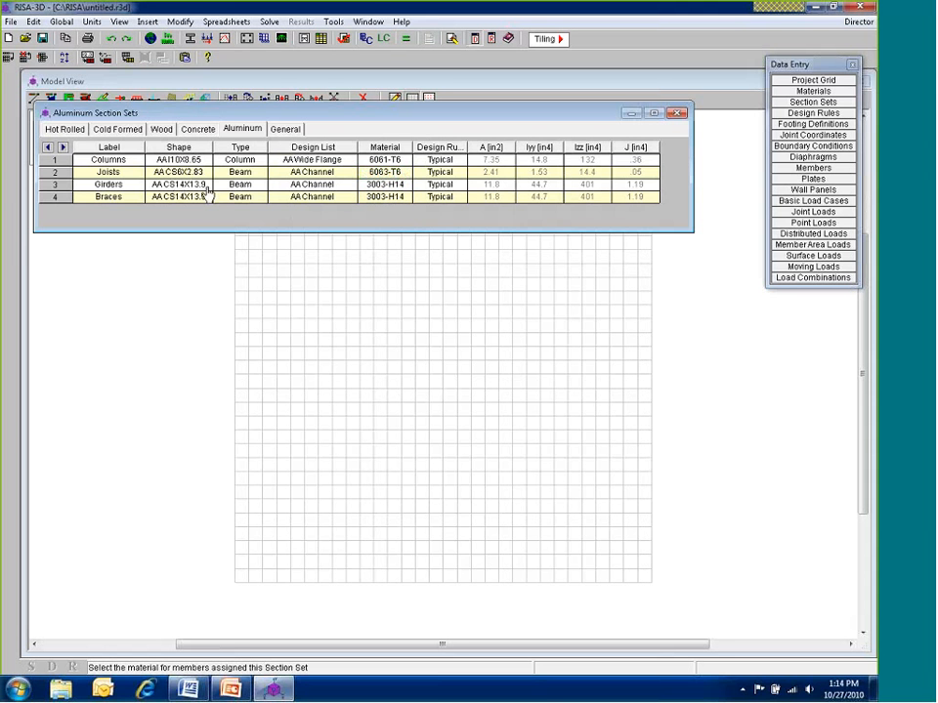
double_click(207, 185)
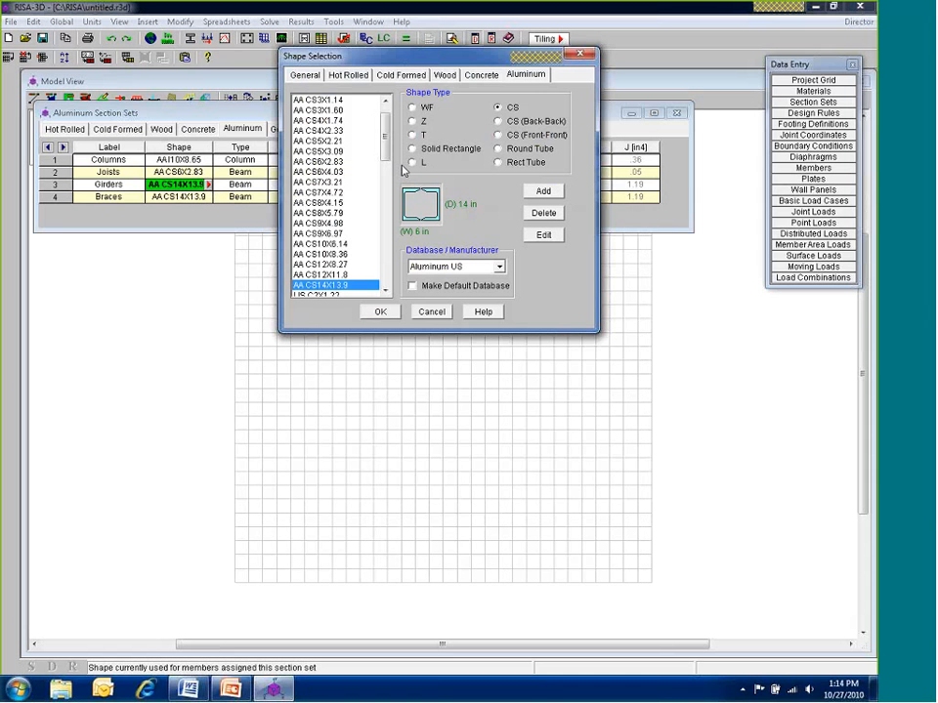
click(411, 107)
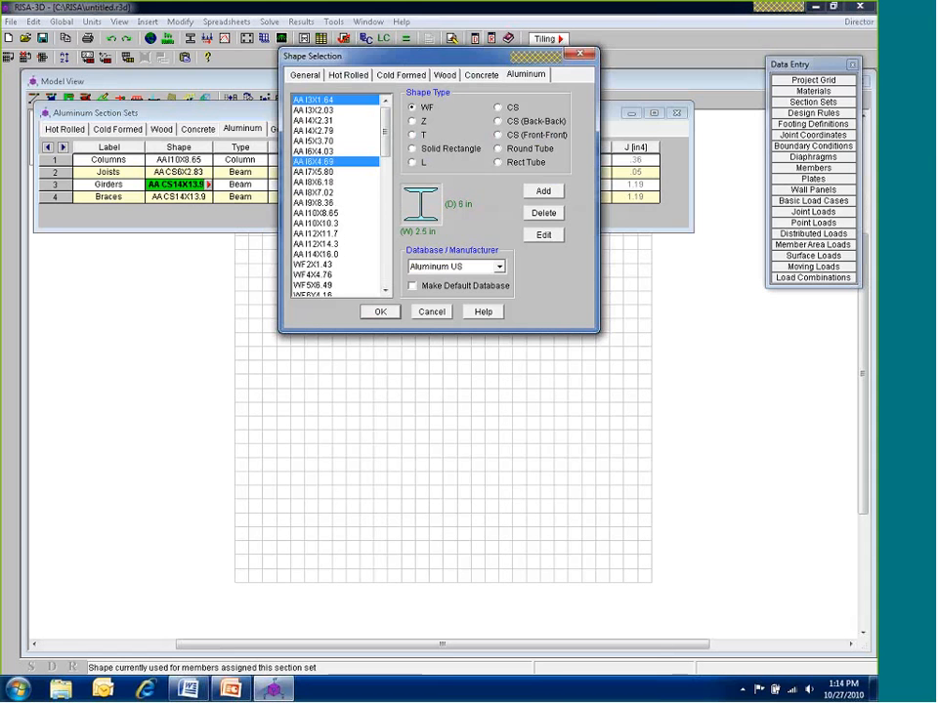
click(328, 161)
click(381, 311)
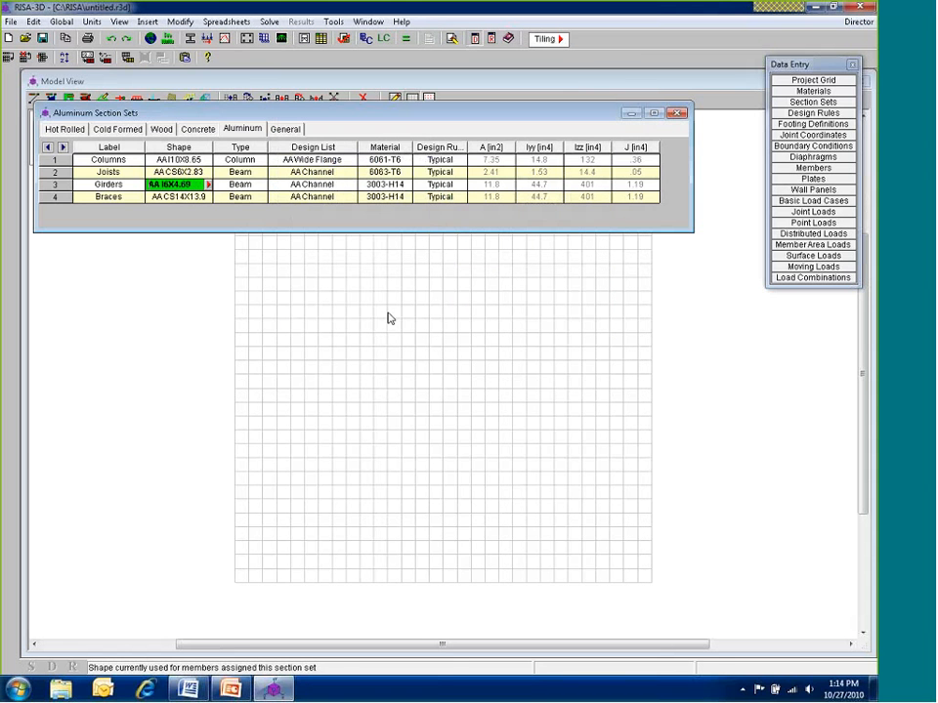
Set the Girders section set's design list to AA Wide Flange
click(313, 184)
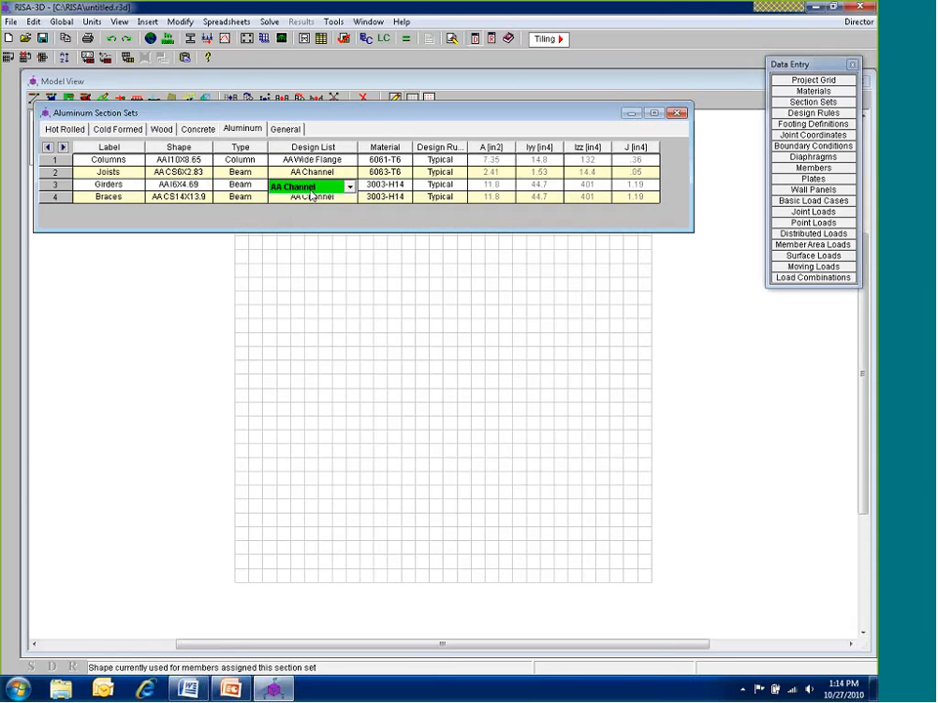
click(349, 186)
scroll(314, 221, up, 1)
click(312, 222)
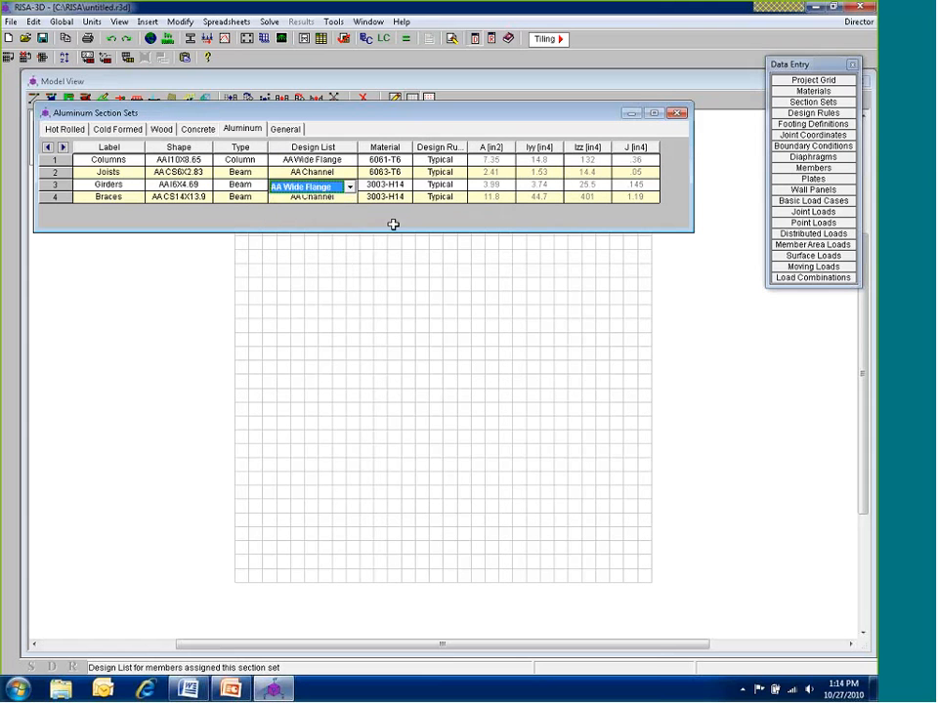
Set the Girders section set's material to 6063-T6
click(384, 184)
click(405, 185)
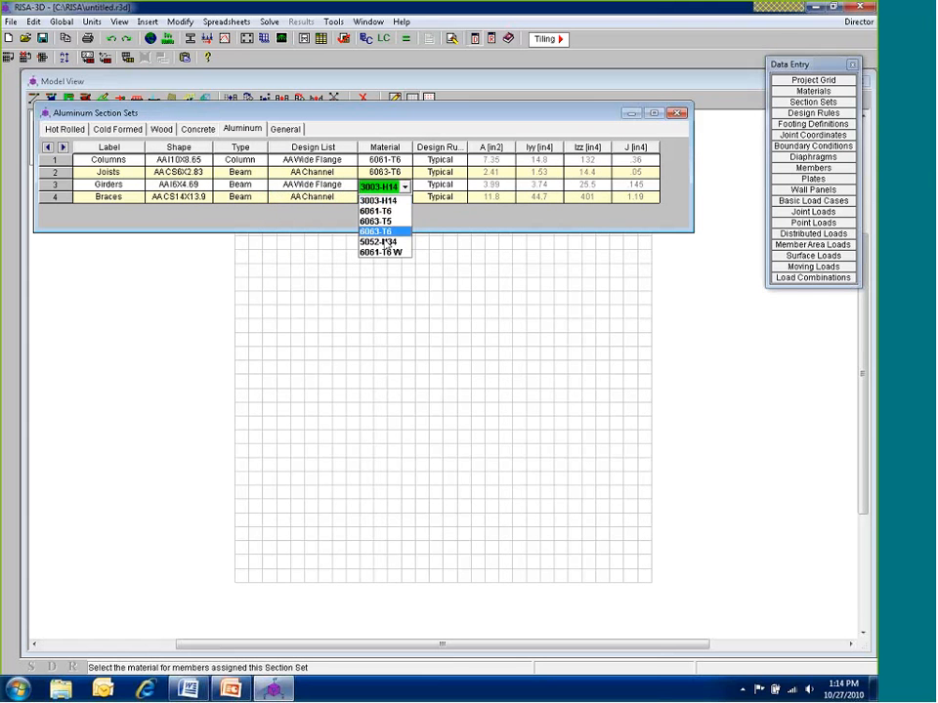
click(377, 231)
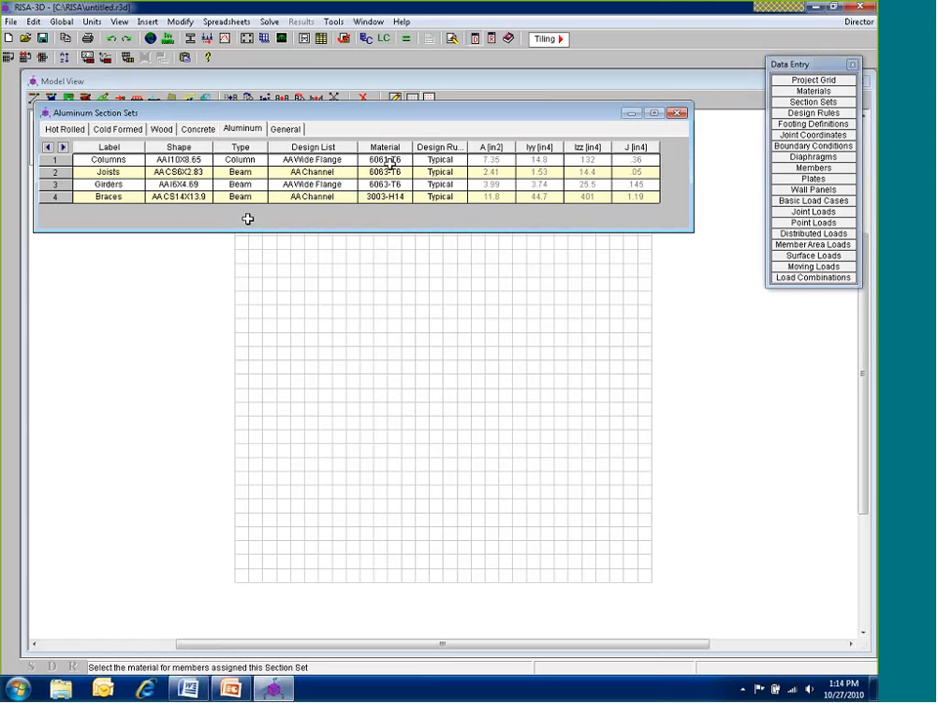
Assign the Round Tube shape 2.000ODX0.500 from the Aluminum US database to the Braces section set
click(200, 199)
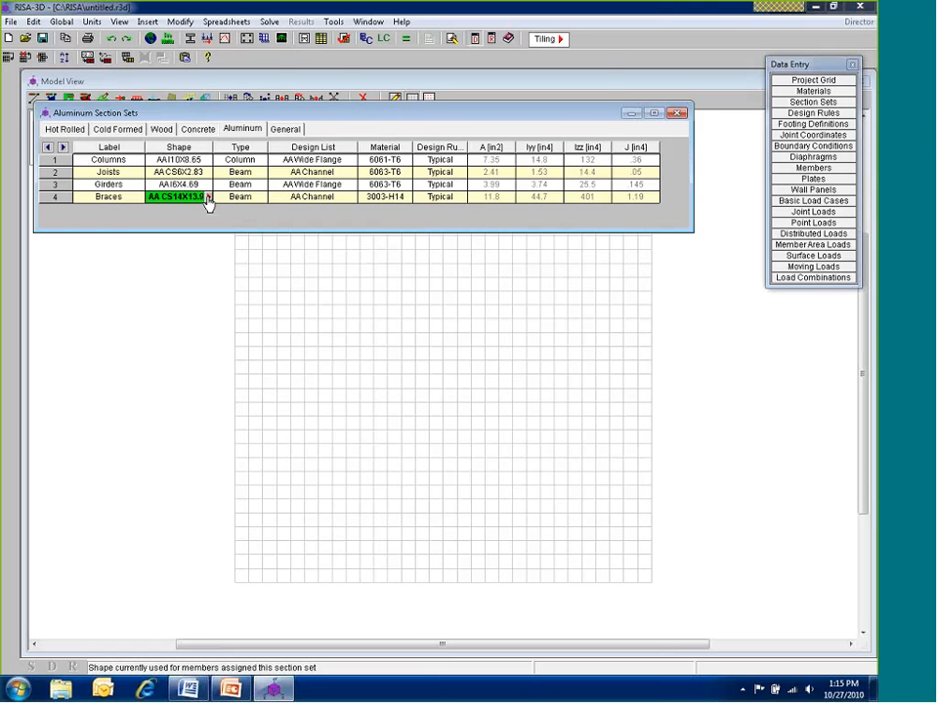
click(208, 198)
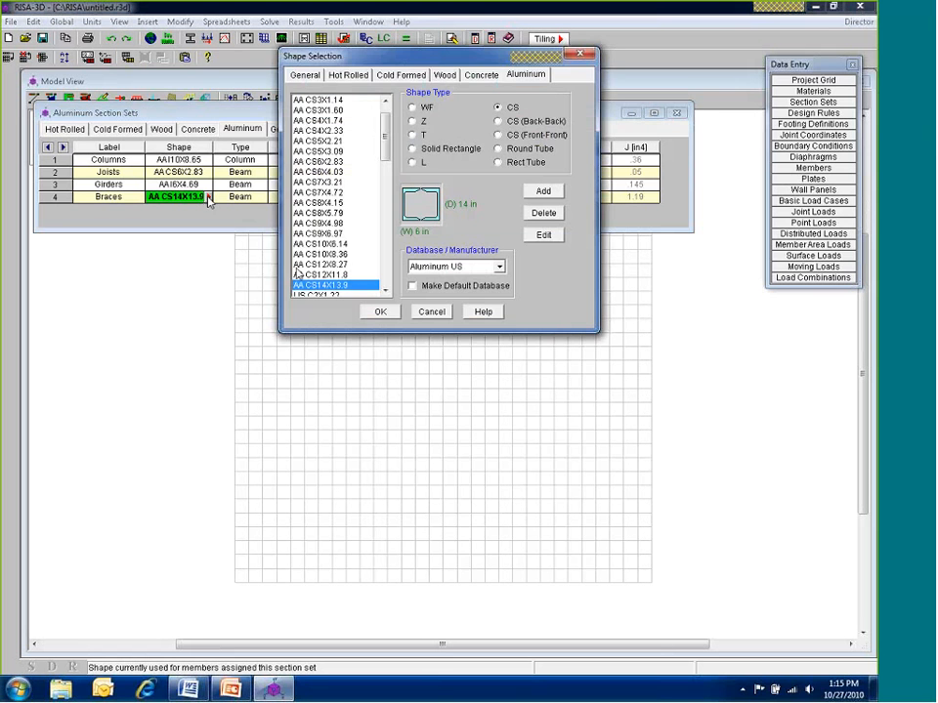
click(518, 153)
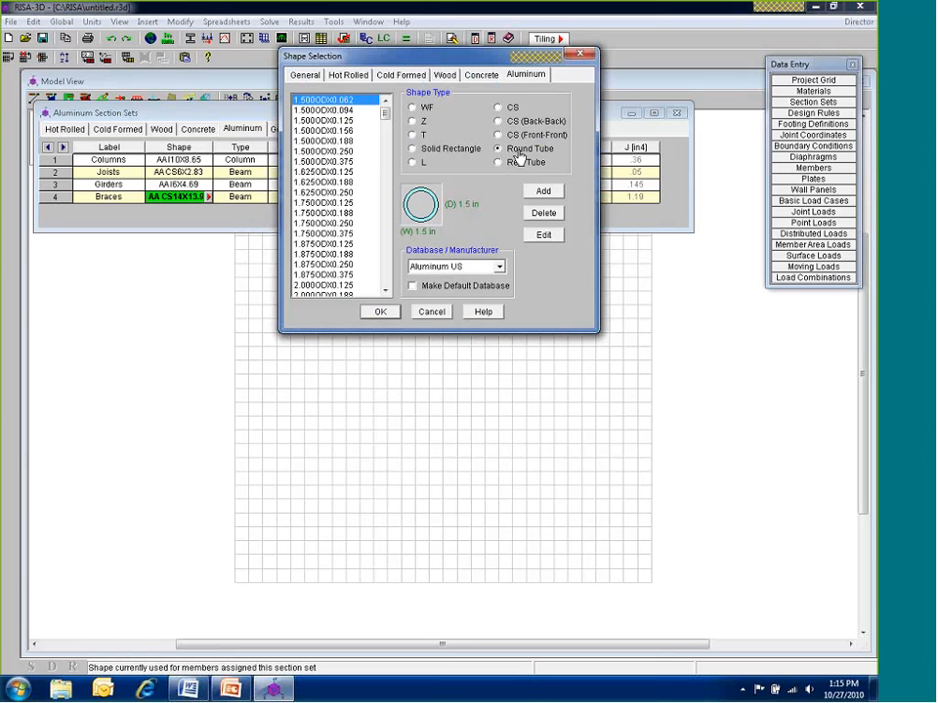
drag(387, 113, 388, 122)
mouse_move(387, 132)
mouse_down()
mouse_move(399, 242)
mouse_move(386, 243)
mouse_move(388, 269)
mouse_move(391, 115)
mouse_up()
click(312, 202)
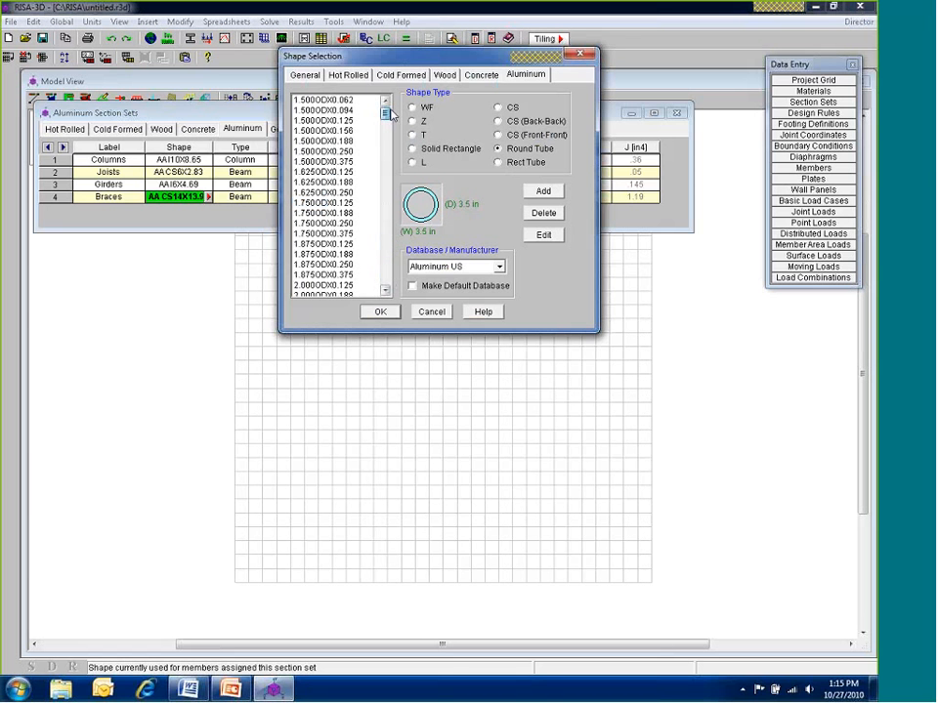
click(332, 130)
key(Down)
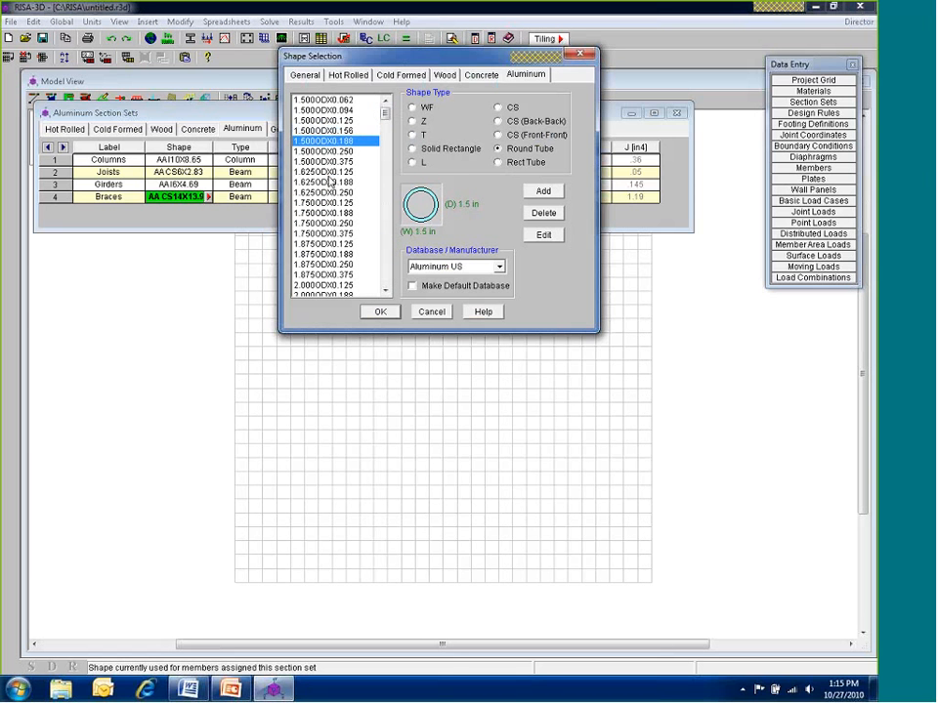
scroll(332, 235, down, 3)
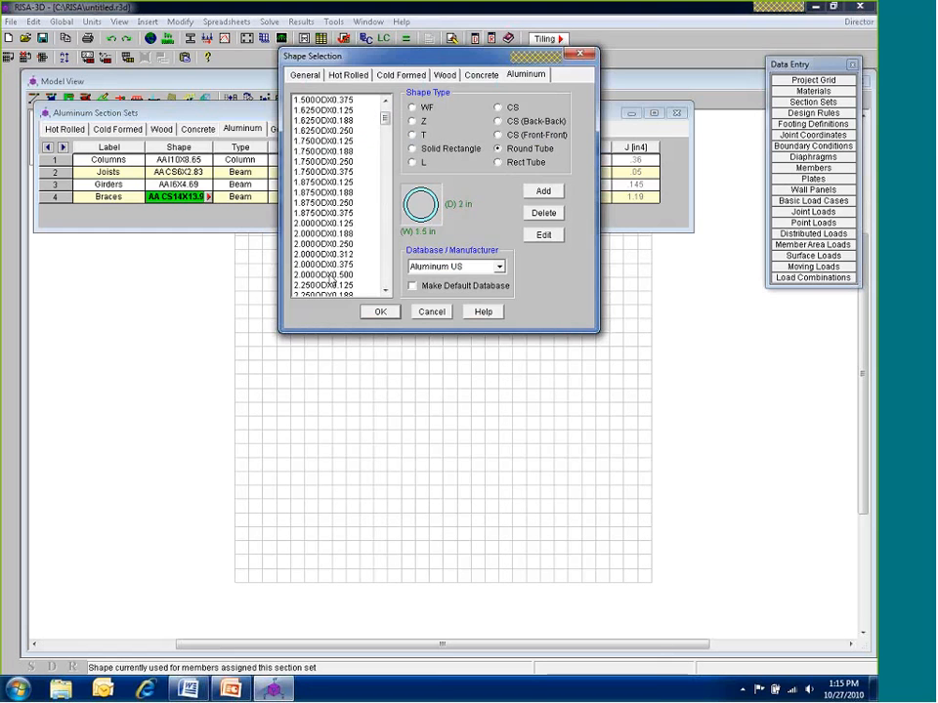
double_click(331, 277)
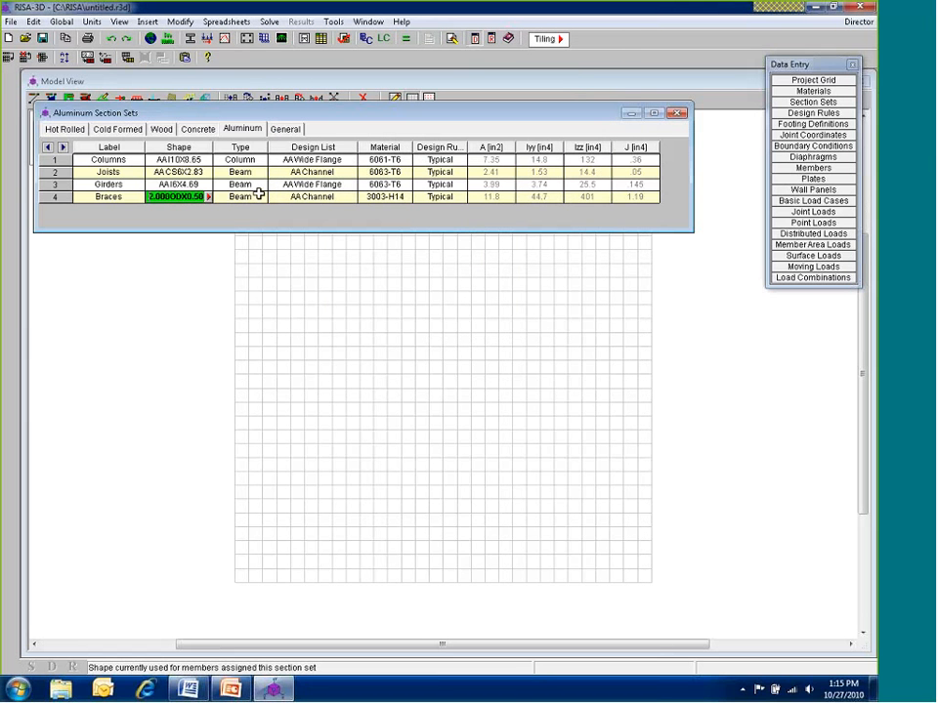
Set the Braces section set's type to VBrace and its material to 6063-T6
click(259, 193)
click(230, 231)
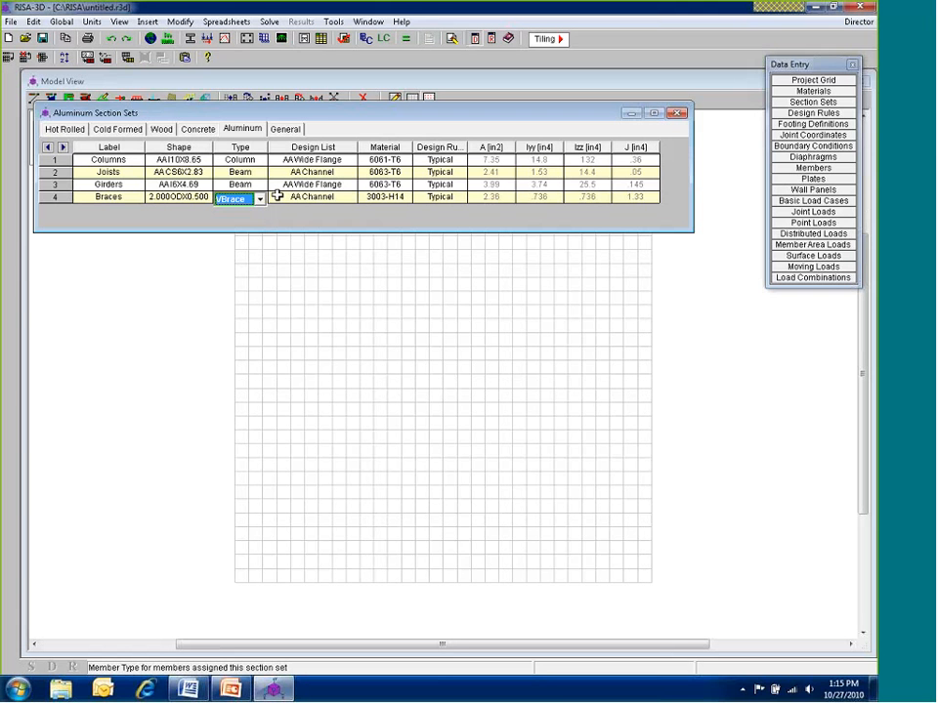
click(396, 196)
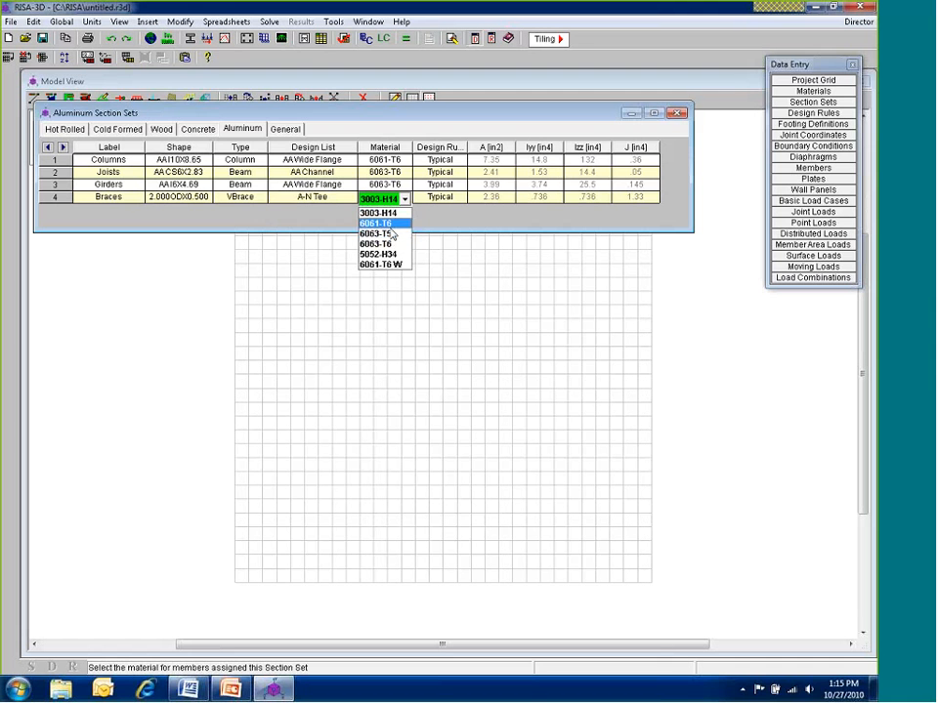
click(383, 243)
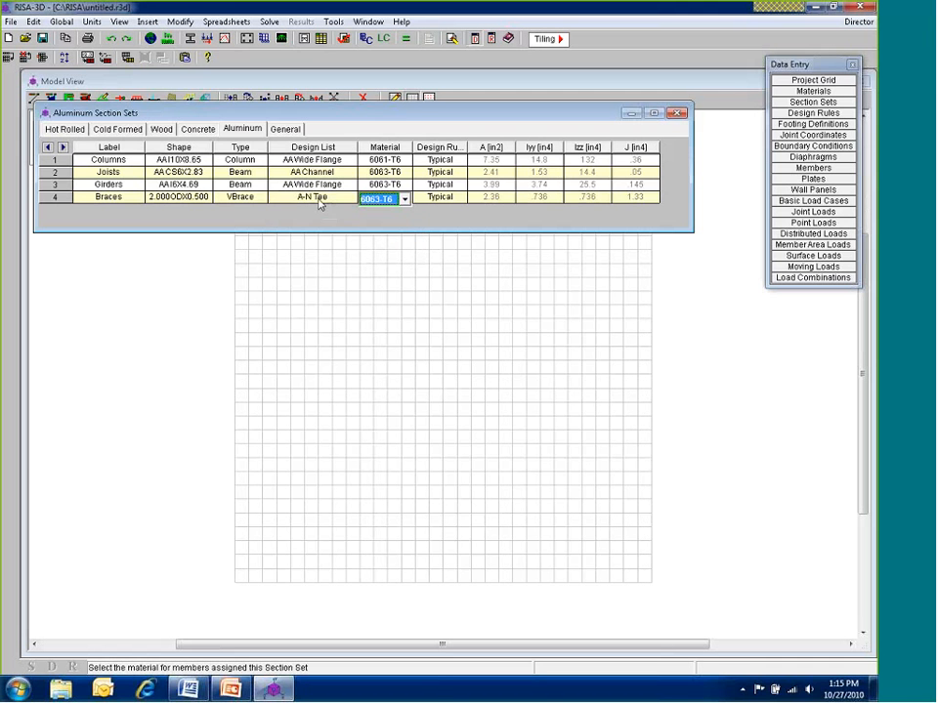
Set the Braces section set's design list to Pipe and close the section sets spreadsheet
click(319, 199)
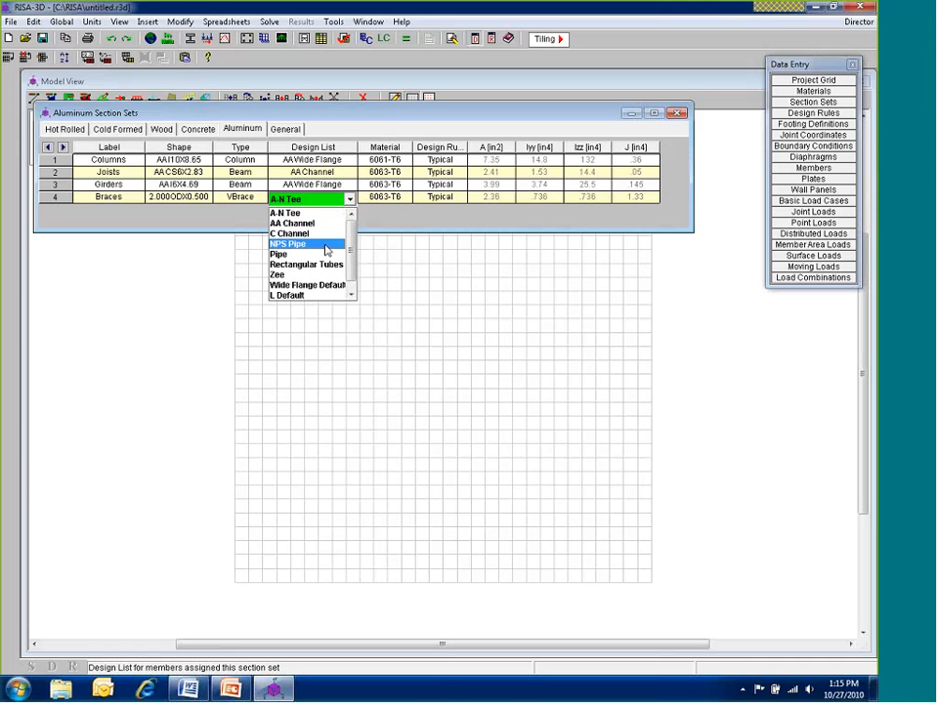
click(322, 254)
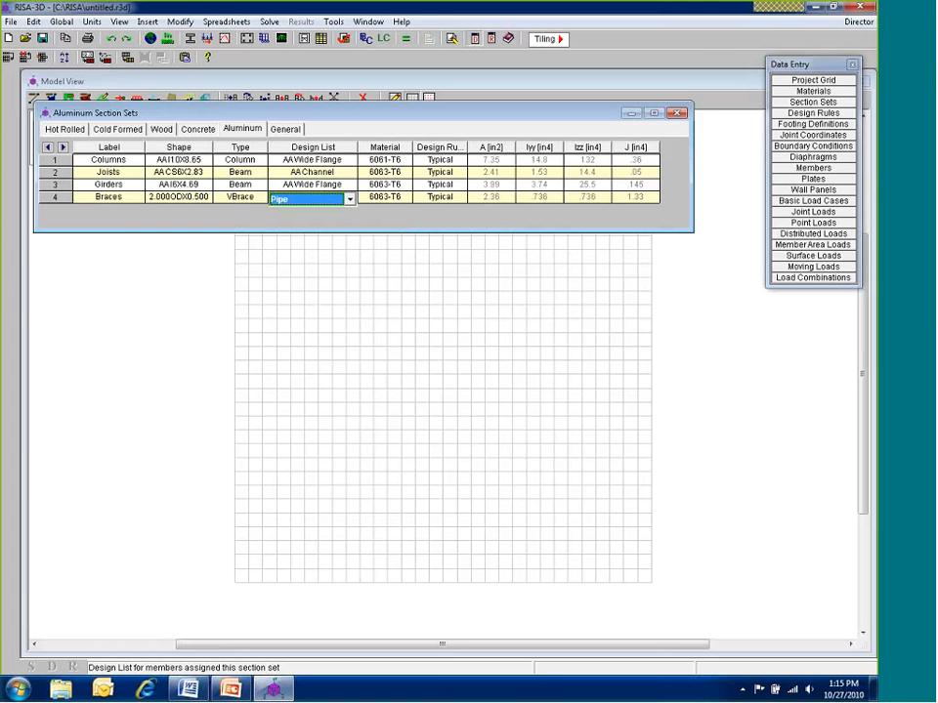
click(61, 373)
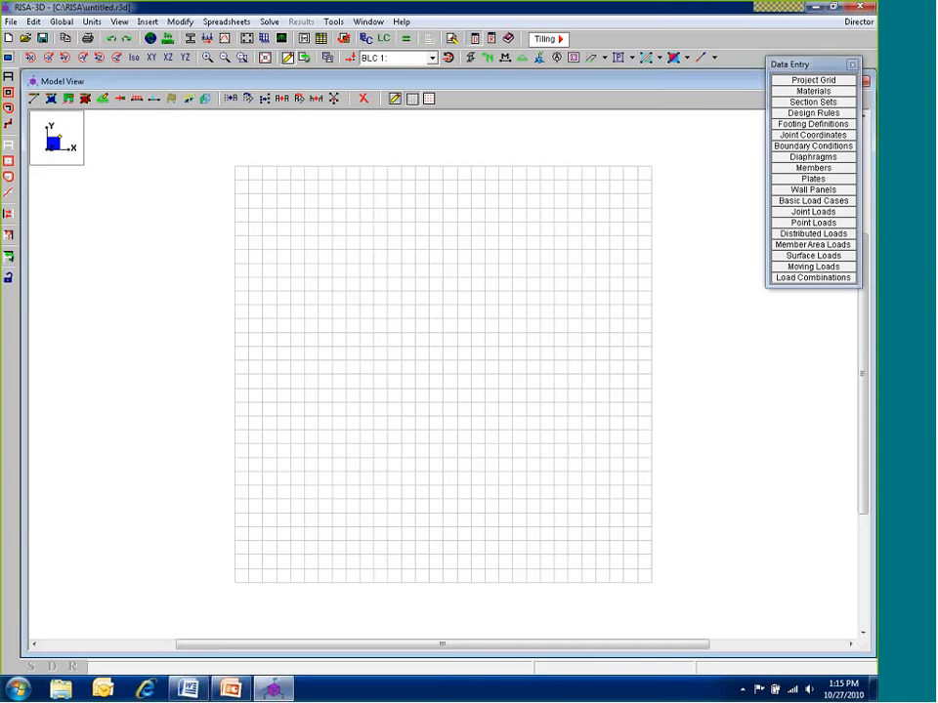
Start a 3D Grid for Members with axis increments of 18 ft in X, 10 ft in Y, and 16 ft and 16 ft in Z
click(282, 39)
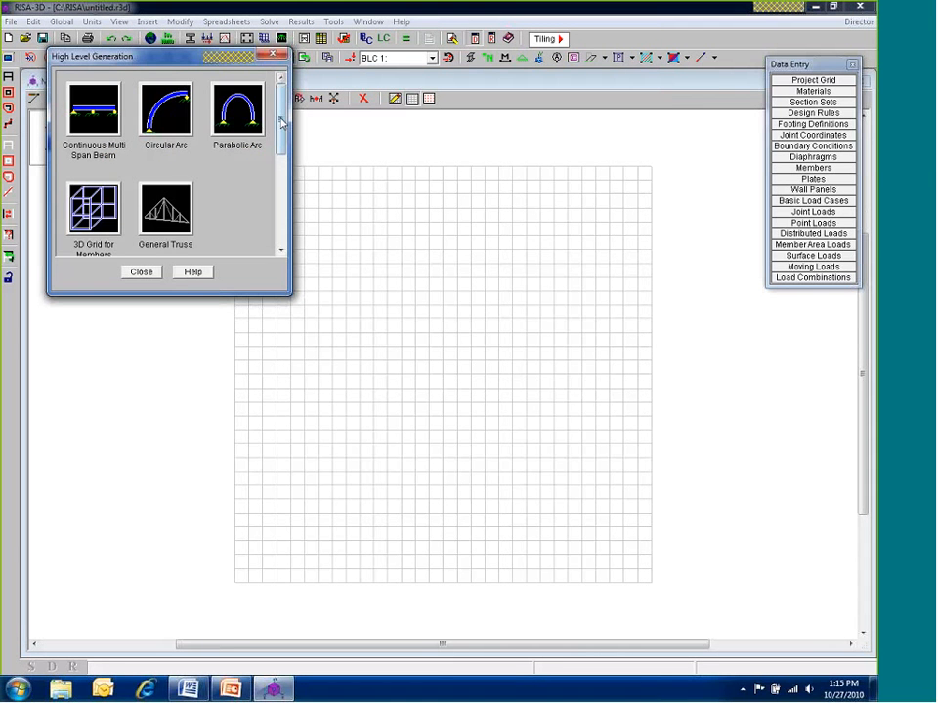
scroll(210, 98, down, 1)
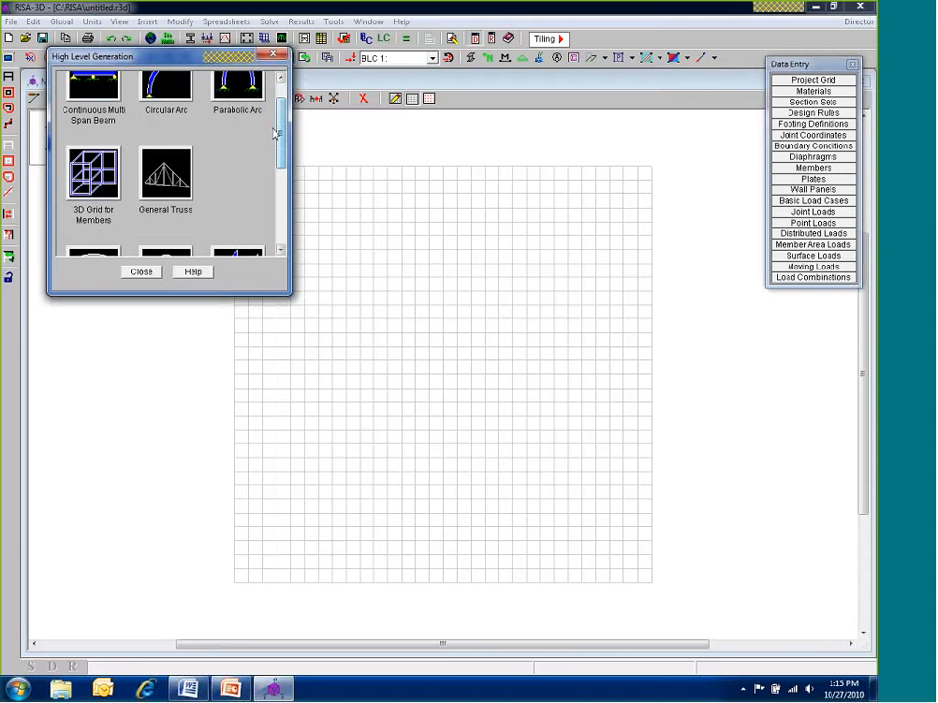
click(95, 192)
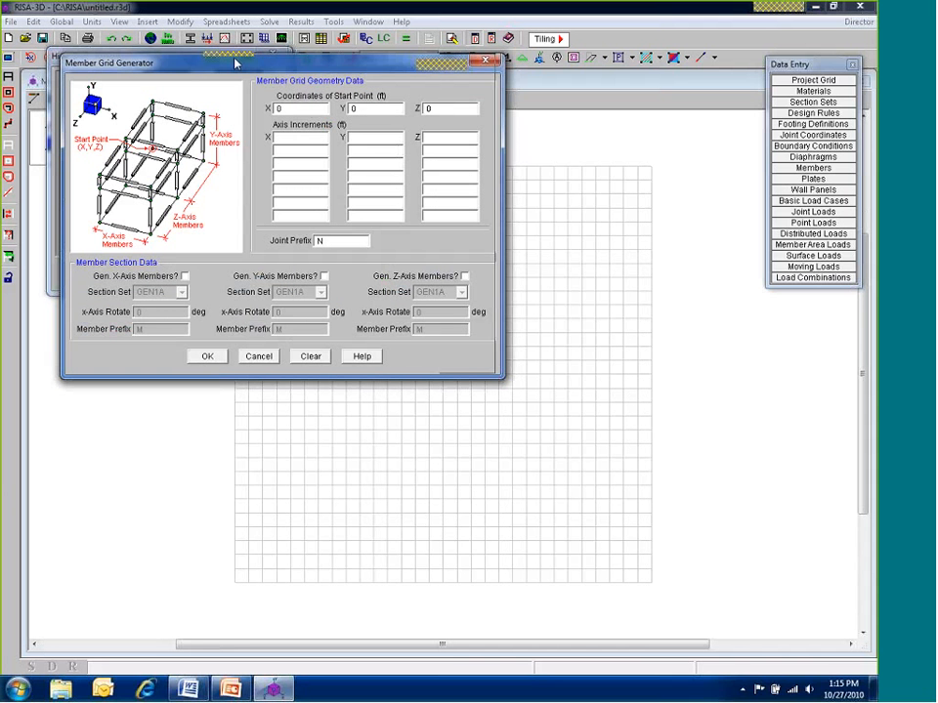
mouse_move(234, 64)
mouse_down()
mouse_move(221, 46)
mouse_move(223, 57)
mouse_up()
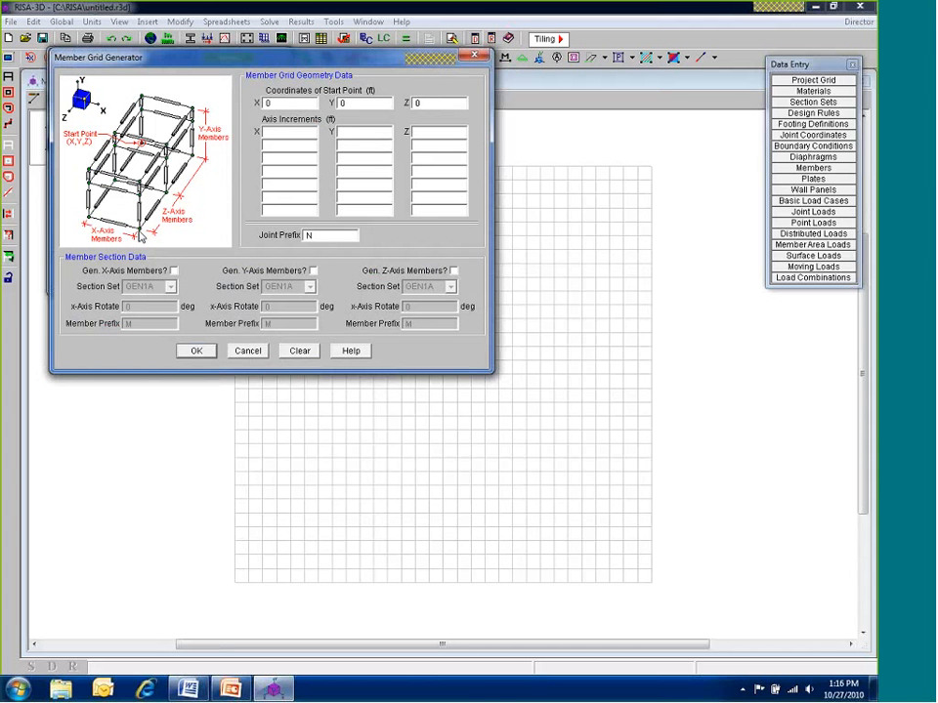
text(18)
click(387, 136)
text(10)
click(406, 133)
text(16)
click(420, 146)
text(16)
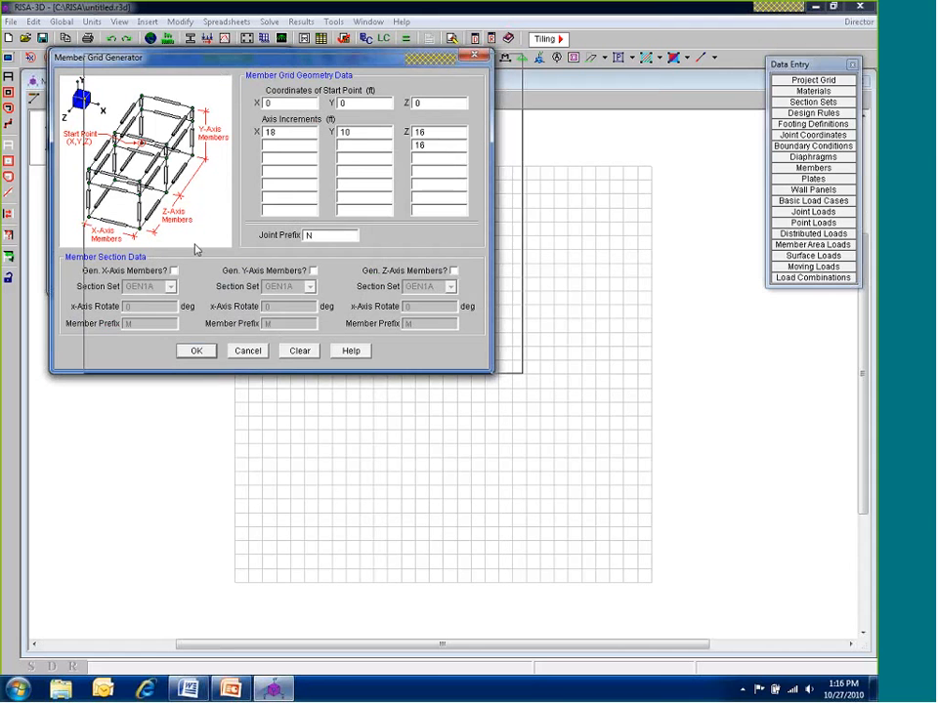
Enable generation of X-axis members in the member grid and assign them the Joists section set
drag(195, 250, 213, 309)
click(206, 274)
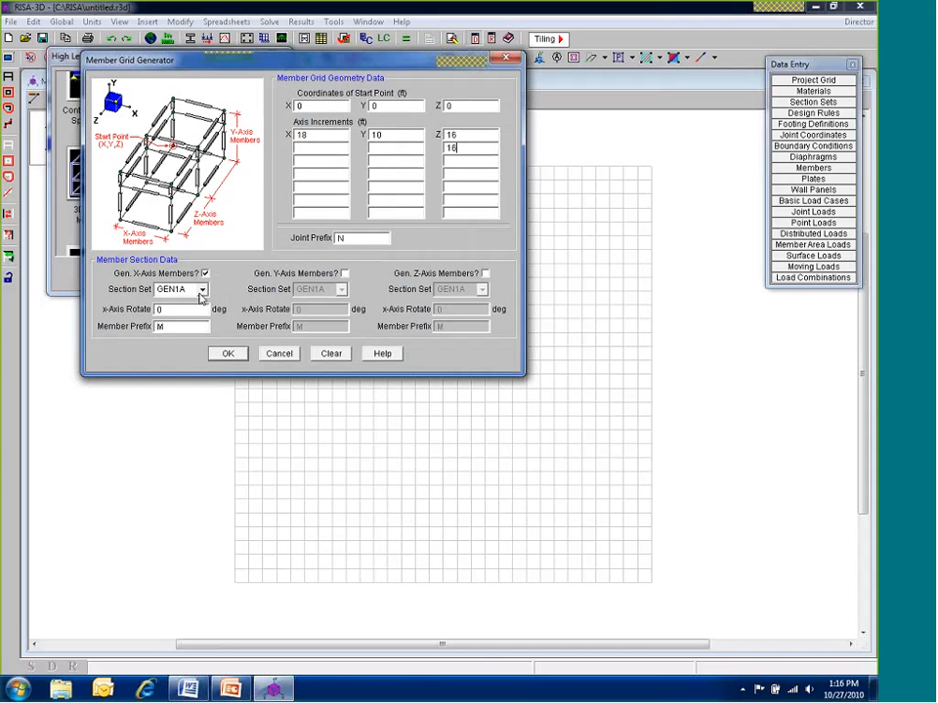
click(202, 290)
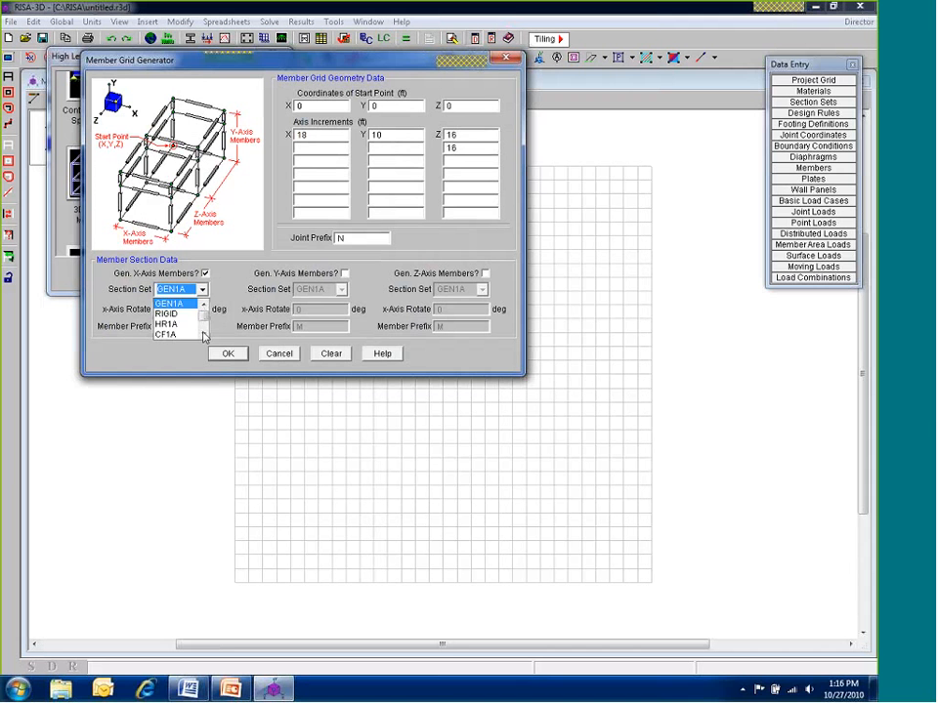
click(203, 335)
click(203, 335)
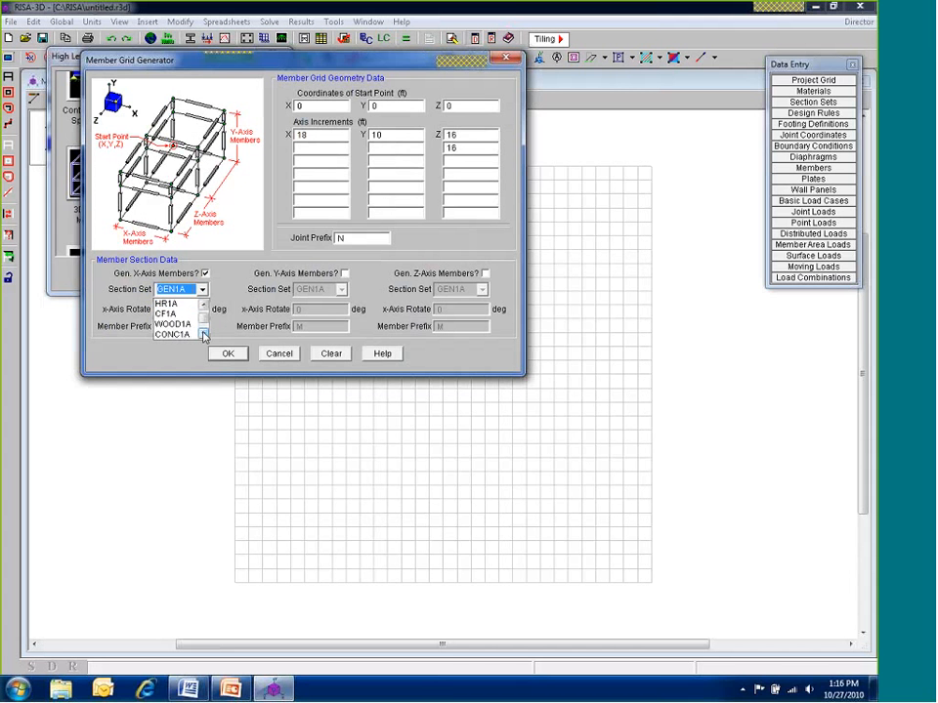
click(203, 335)
click(171, 326)
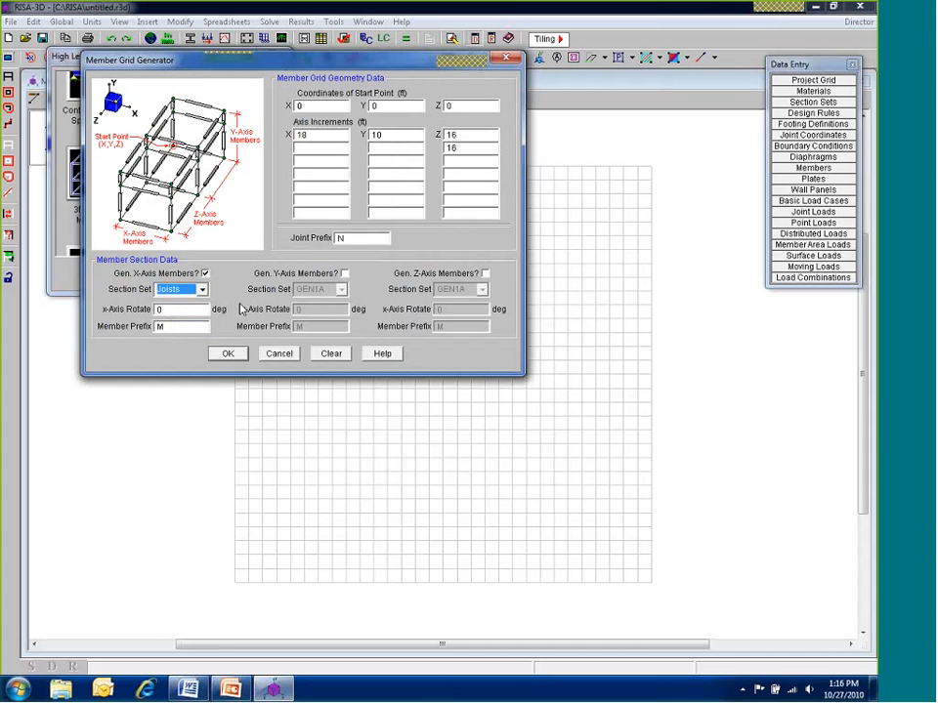
Enable generation of Y-axis members in the member grid and assign them the Columns section set
click(345, 273)
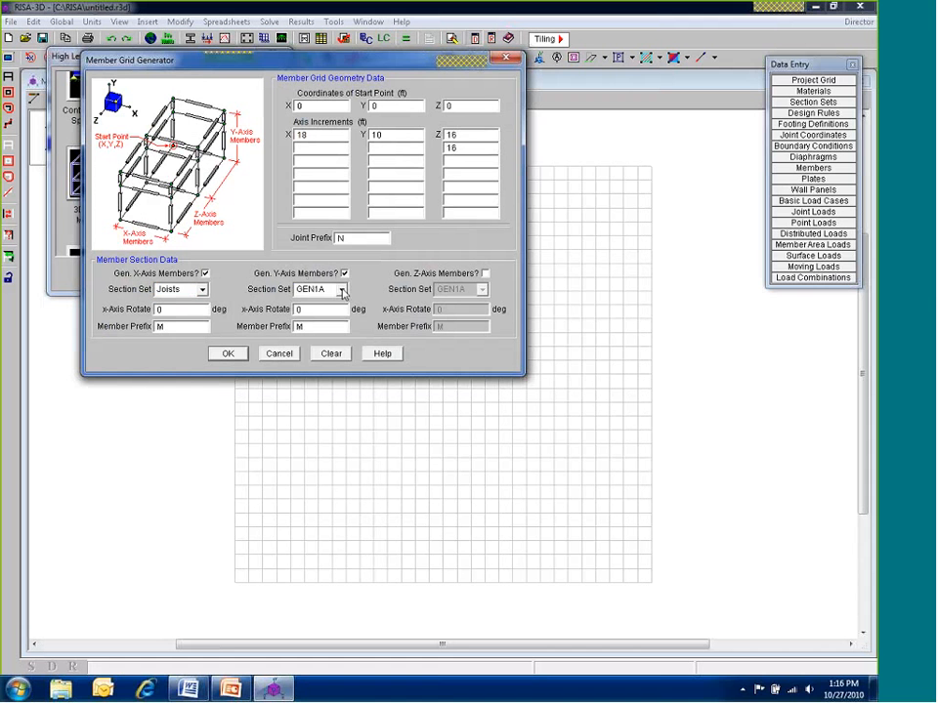
click(343, 290)
scroll(324, 328, down, 3)
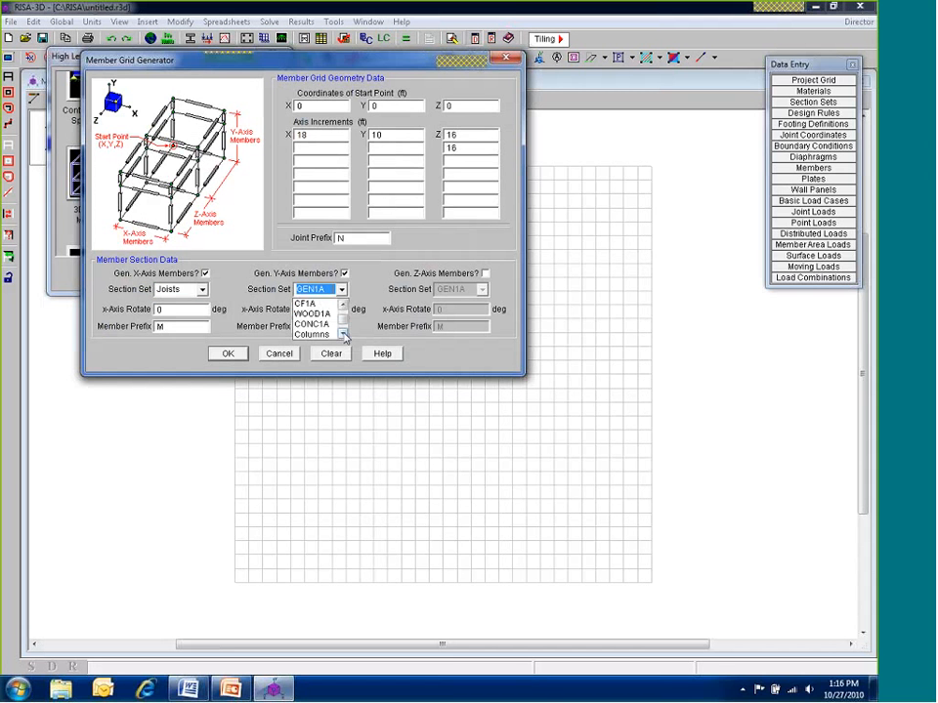
click(313, 324)
Enable Z-axis members with a section set chosen for them and generate the member grid
click(485, 273)
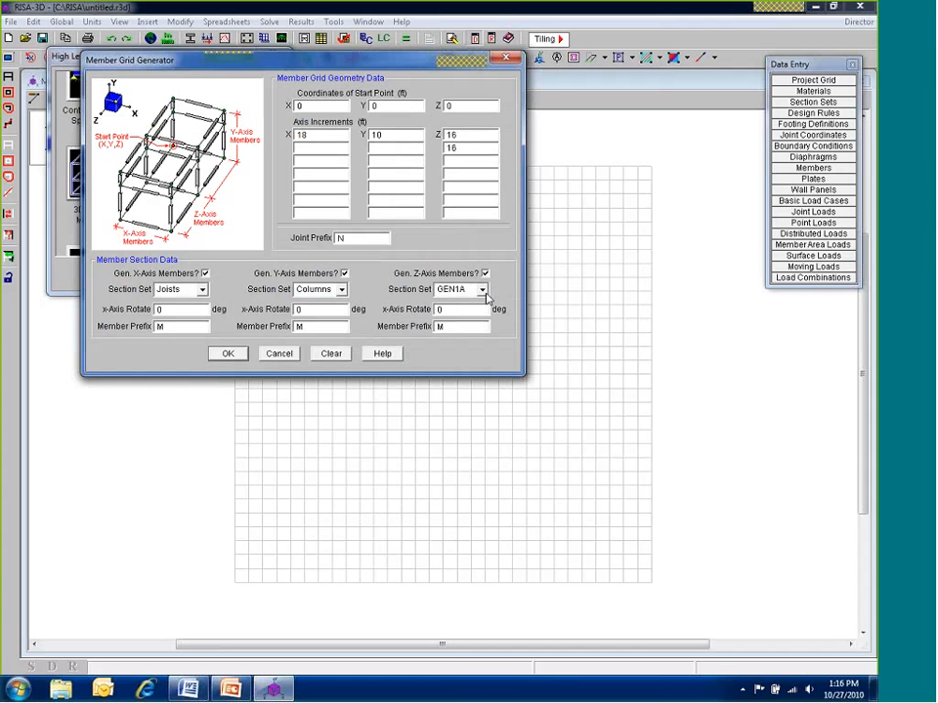
click(482, 290)
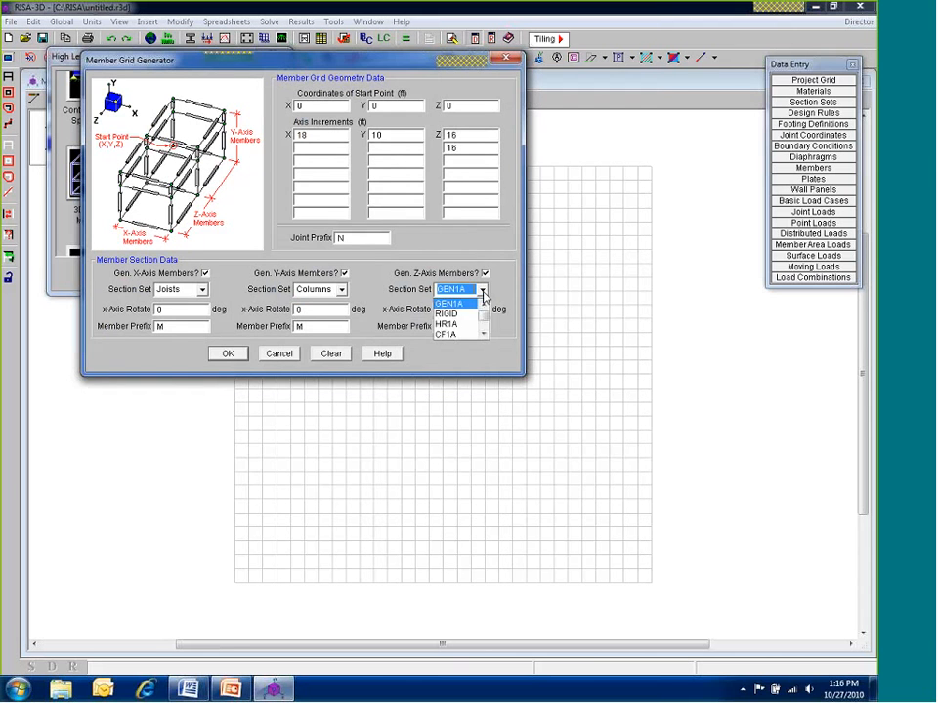
scroll(482, 336, down, 5)
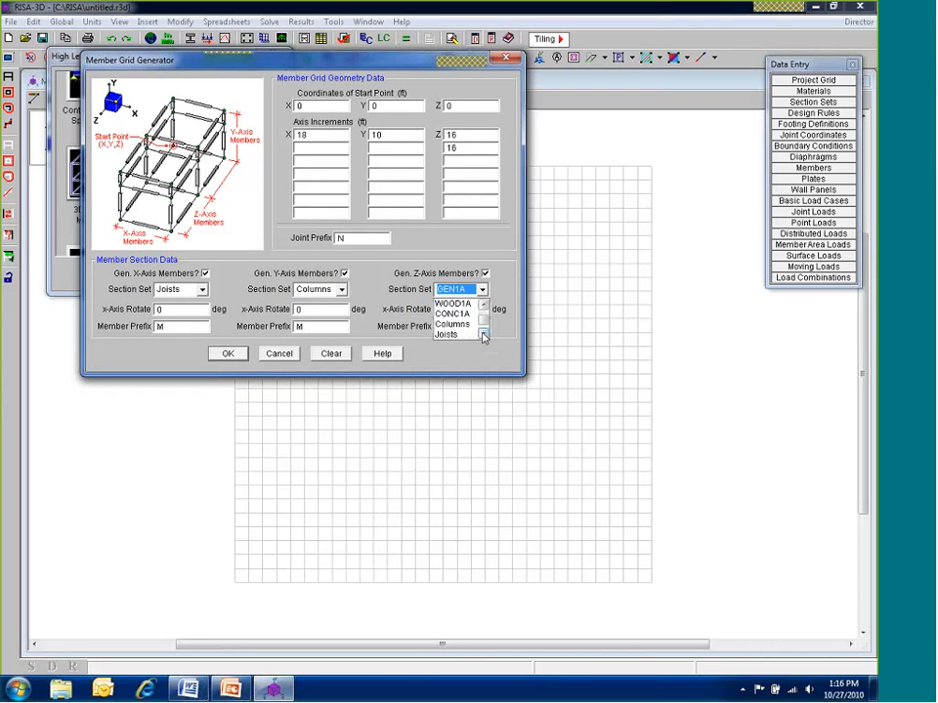
click(461, 335)
click(226, 355)
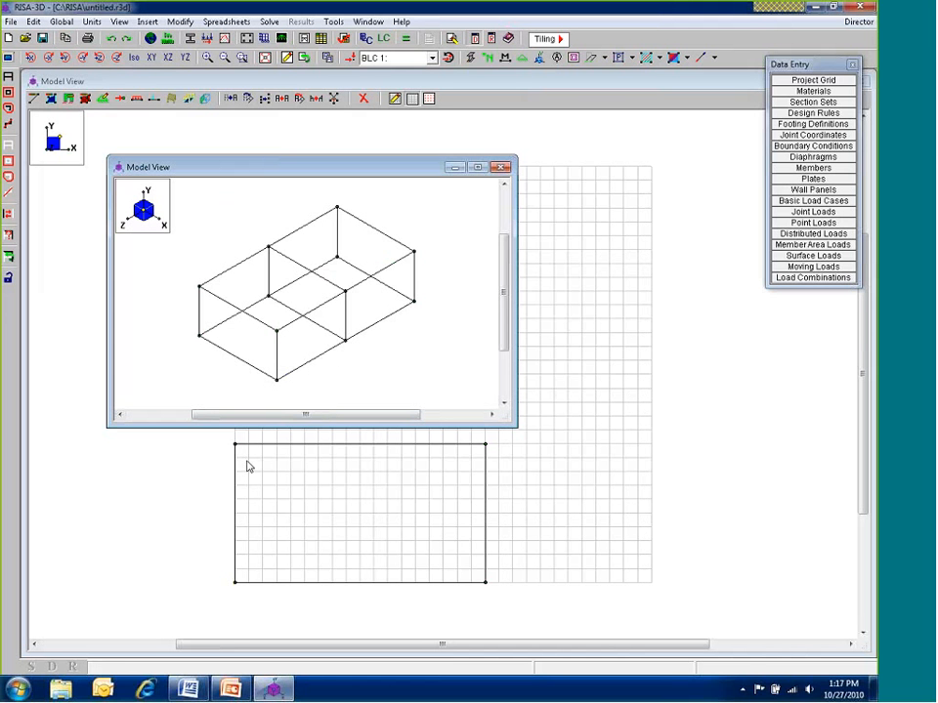
Close the extra model view, then show the main view isometrically with the drawing grid hidden
click(502, 168)
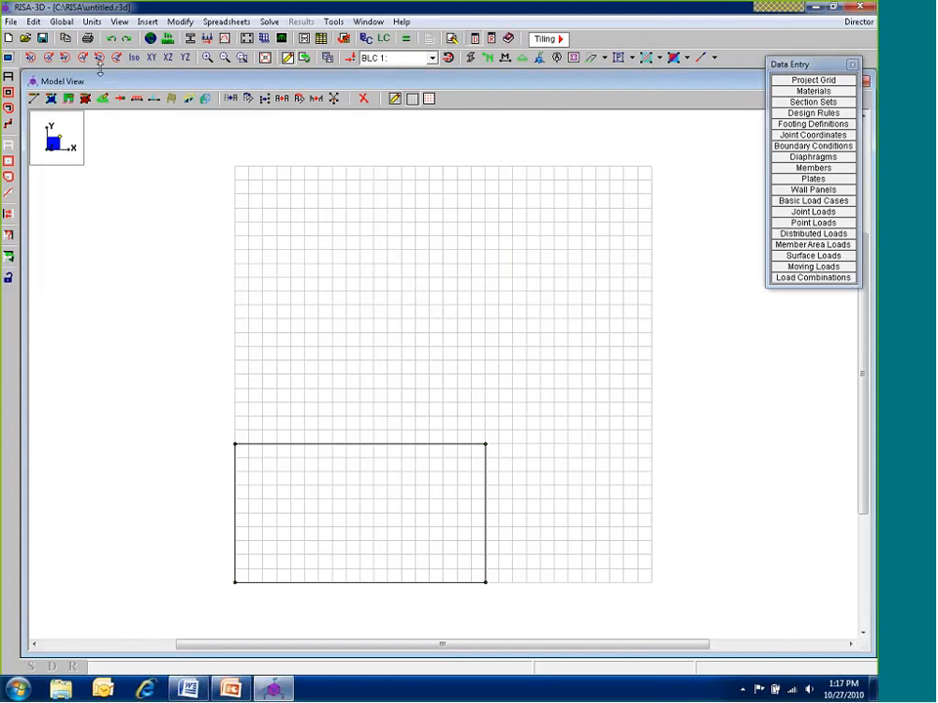
click(134, 58)
click(412, 99)
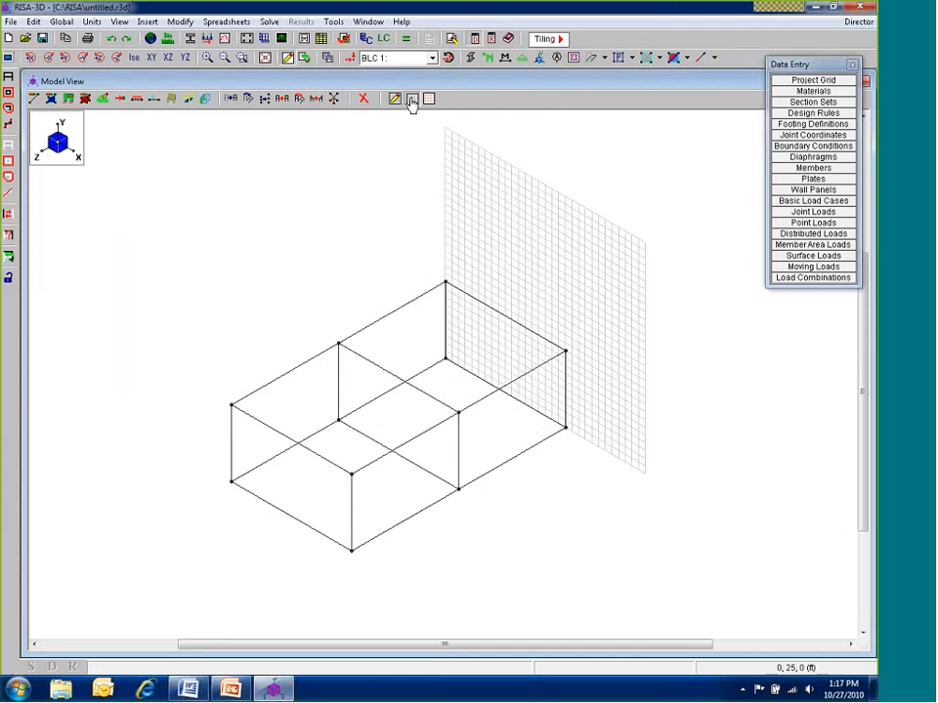
click(411, 99)
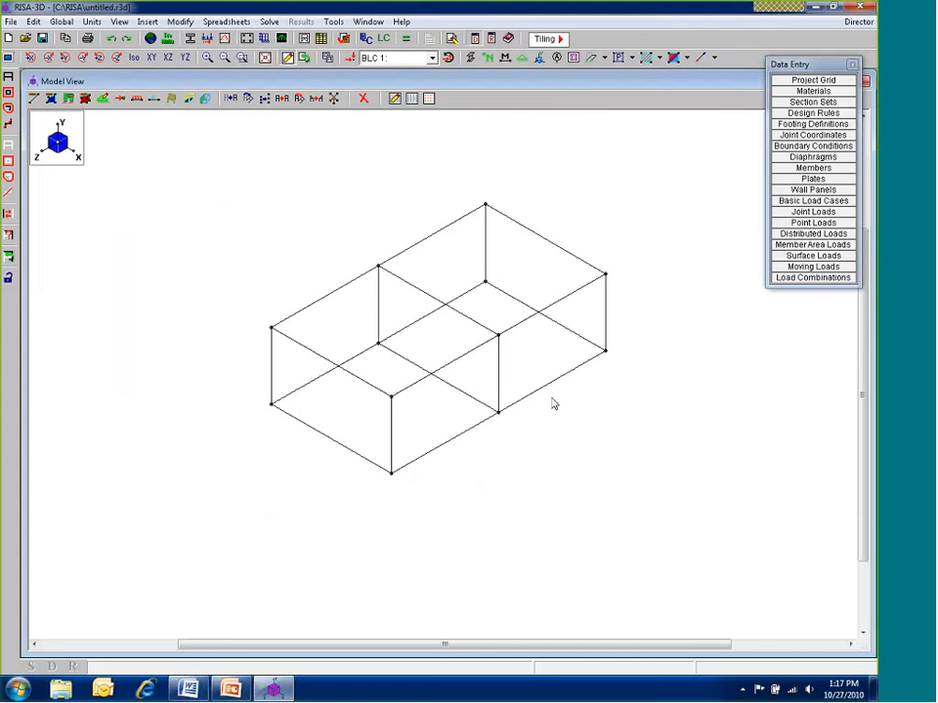
middle_drag(553, 403, 442, 465)
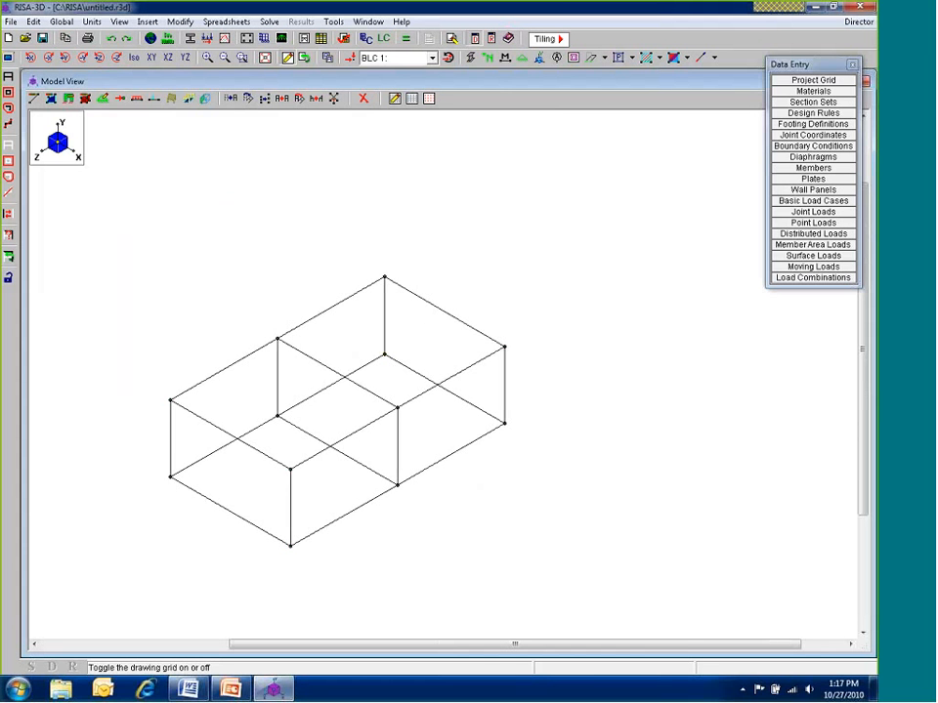
Set up a second member grid starting at Z = -15 ft with three 18 ft increments along X
click(266, 38)
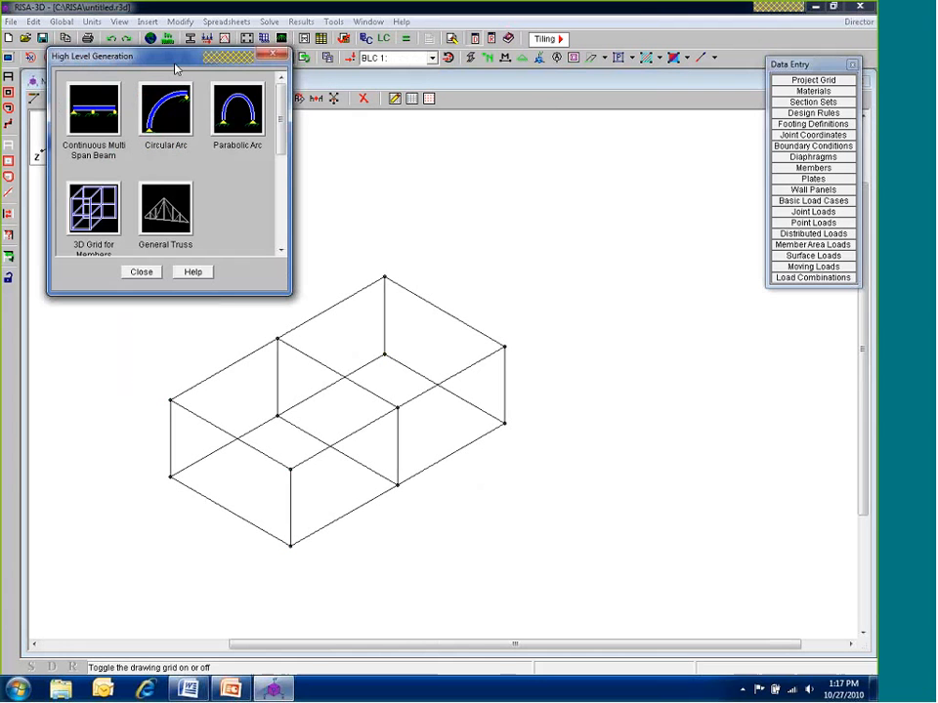
drag(176, 68, 448, 144)
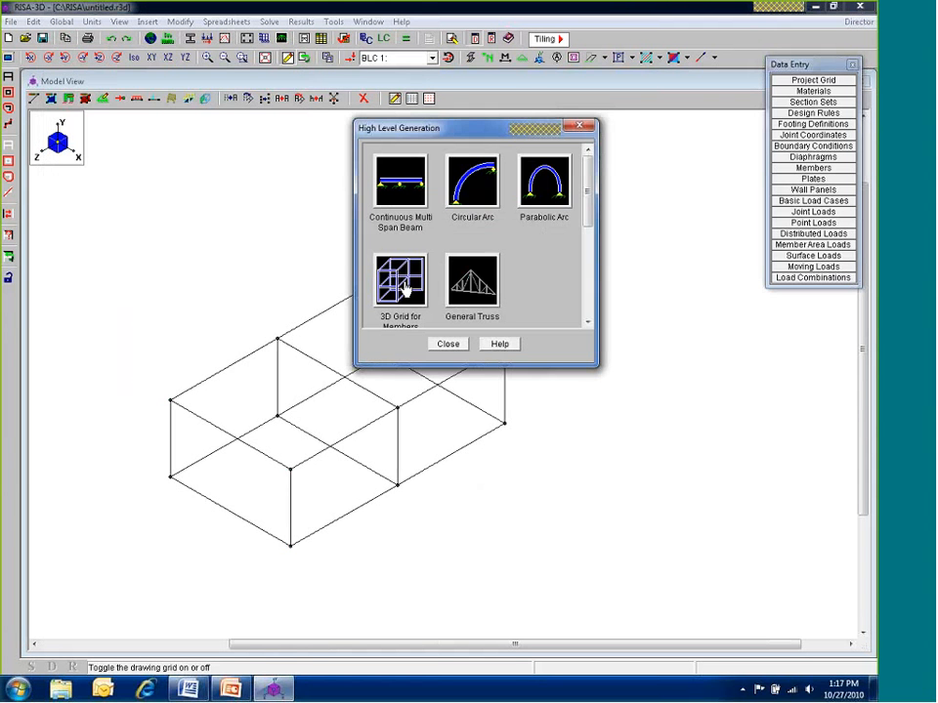
click(405, 286)
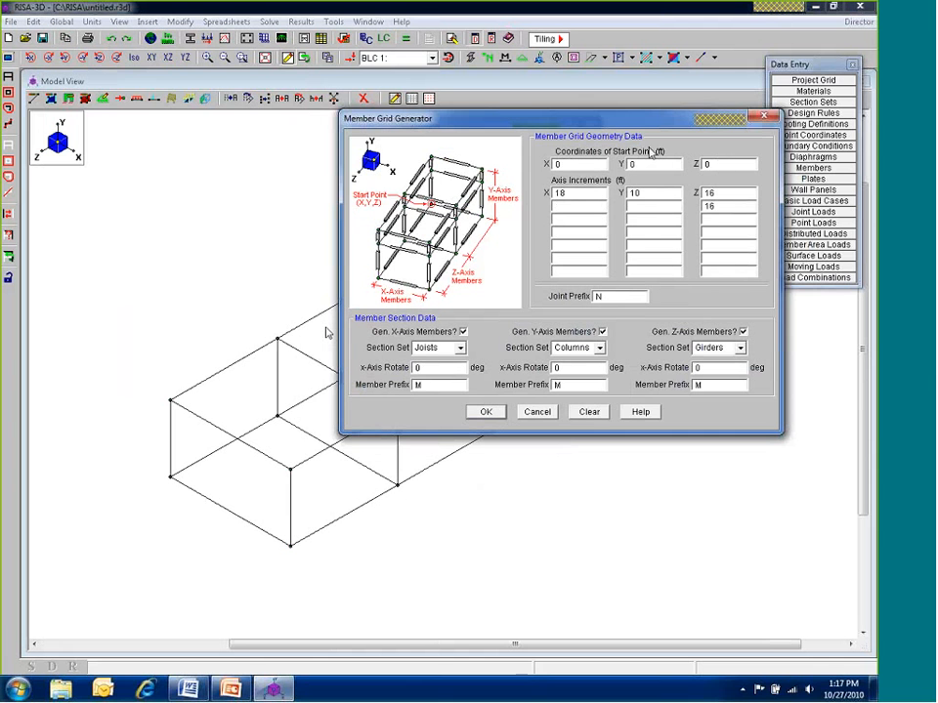
key(Tab)
text(-1)
text(5)
text(18)
click(569, 221)
text(18)
Reduce the grid's Z increments to a single 15 ft bay, generate the members and close the extra model view
double_click(730, 211)
key(Delete)
key(Up)
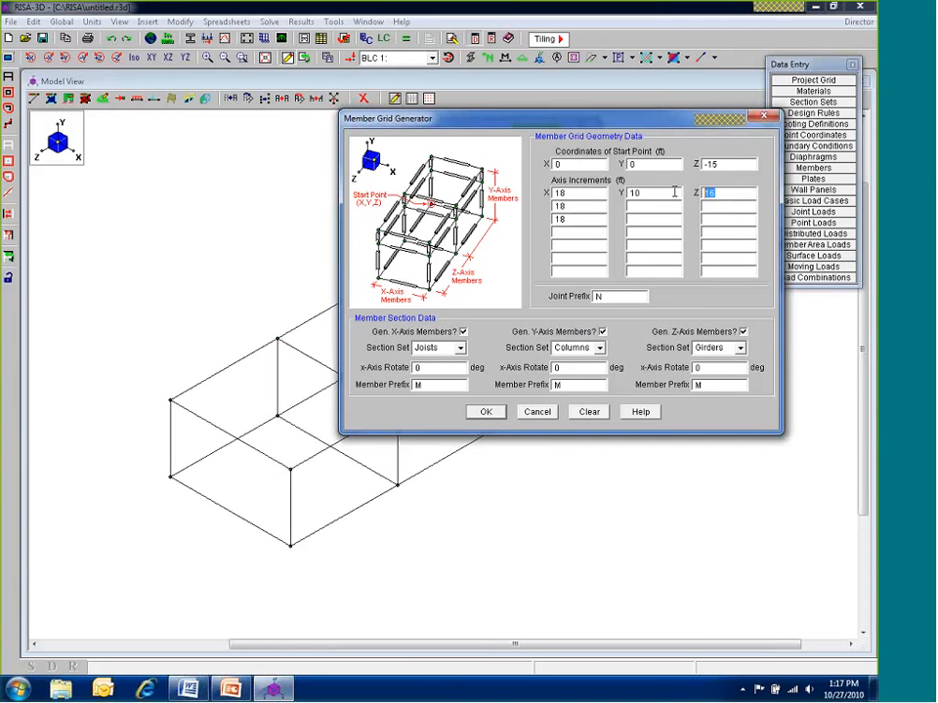
text(15)
click(486, 412)
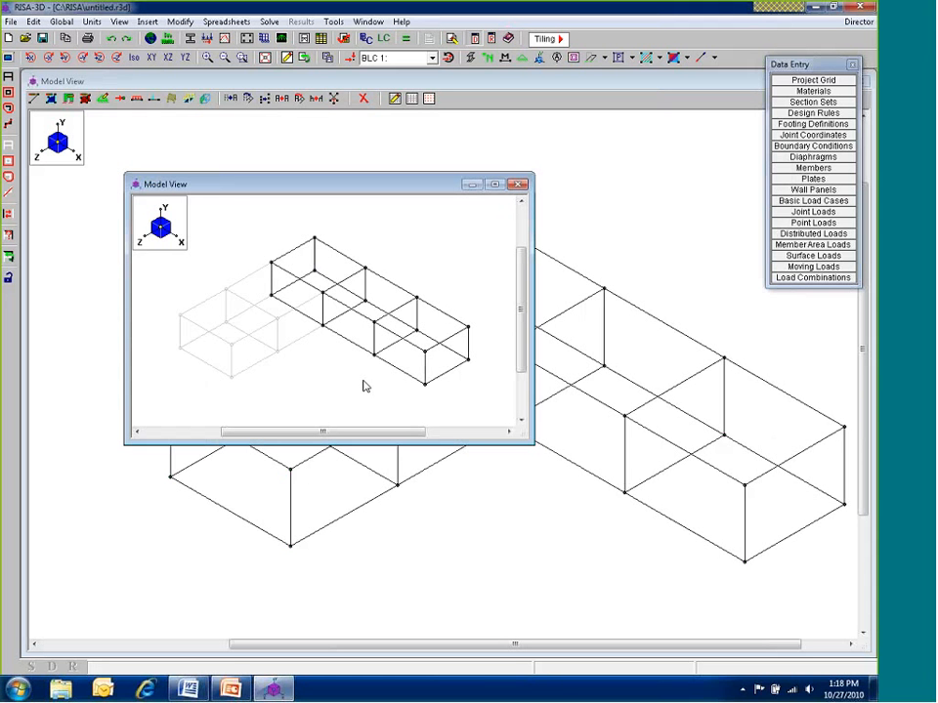
click(518, 185)
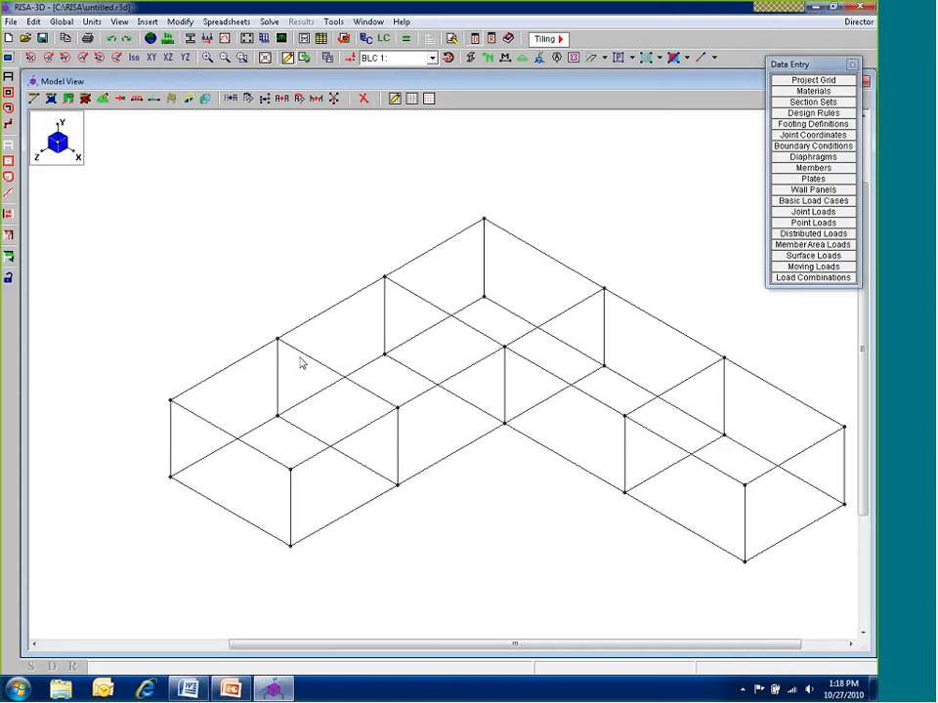
Measure the full length of the roof edge along Z between its two outer corner joints, with the model deselected
click(6, 148)
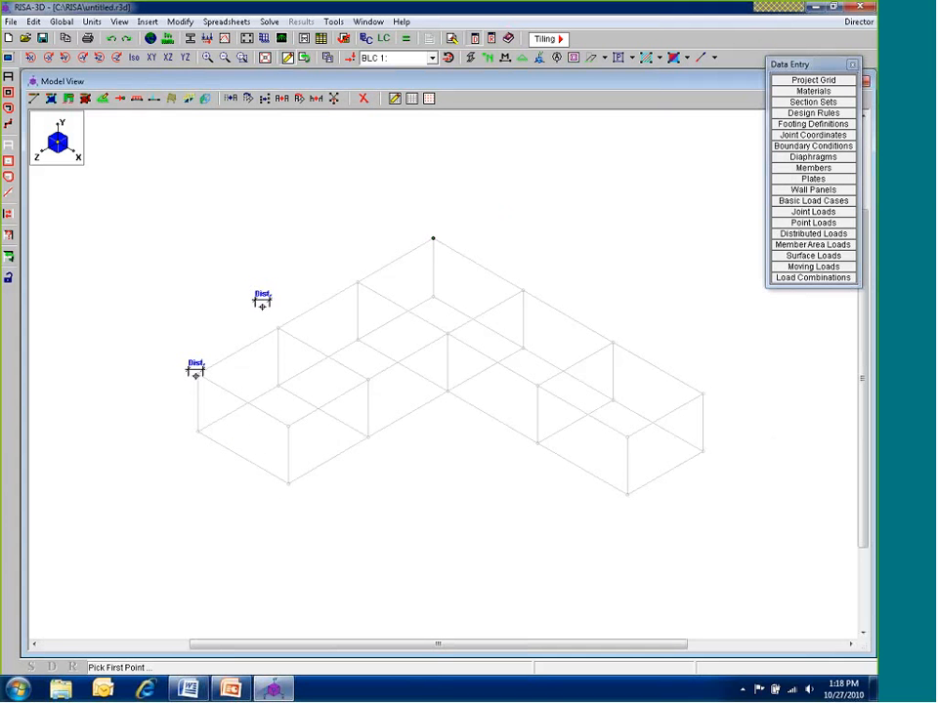
click(433, 238)
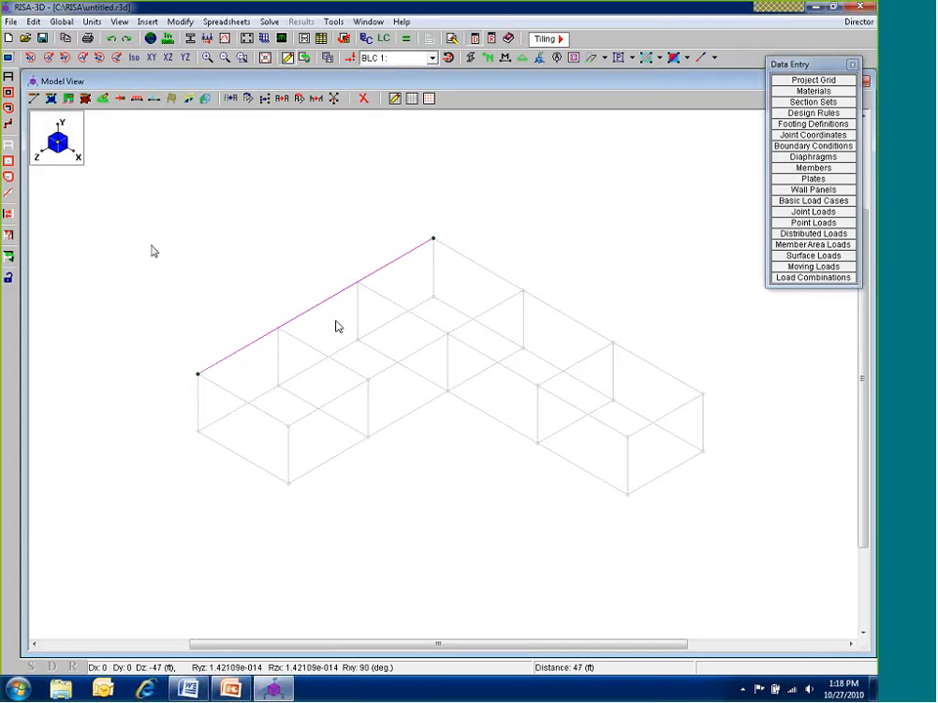
click(9, 149)
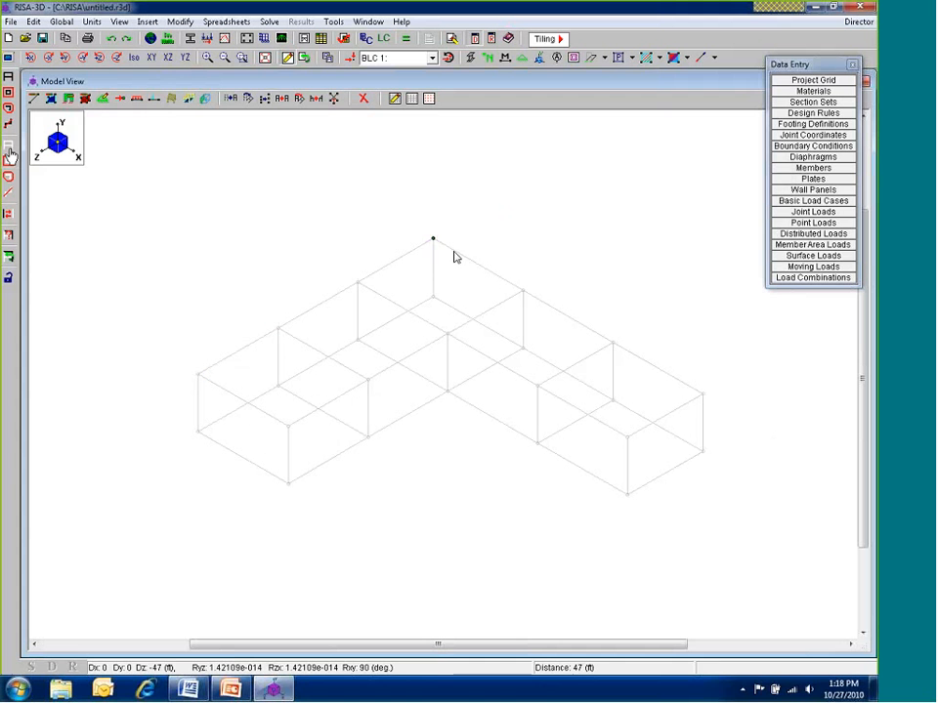
Inspect the general data and section properties of the roof joist at the rear corner without changing them
double_click(483, 277)
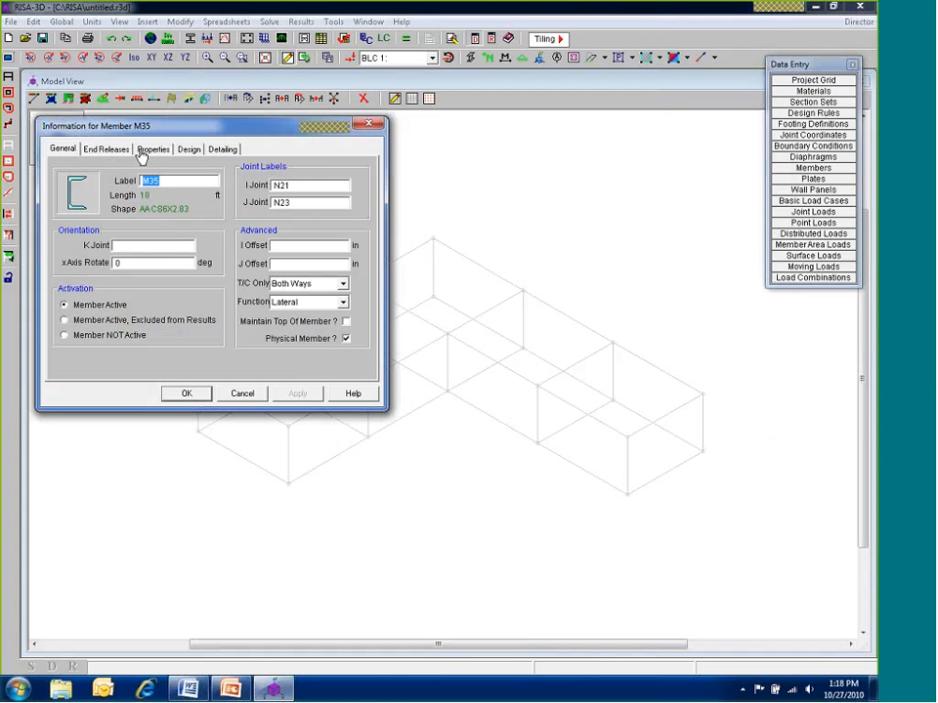
click(188, 150)
click(153, 150)
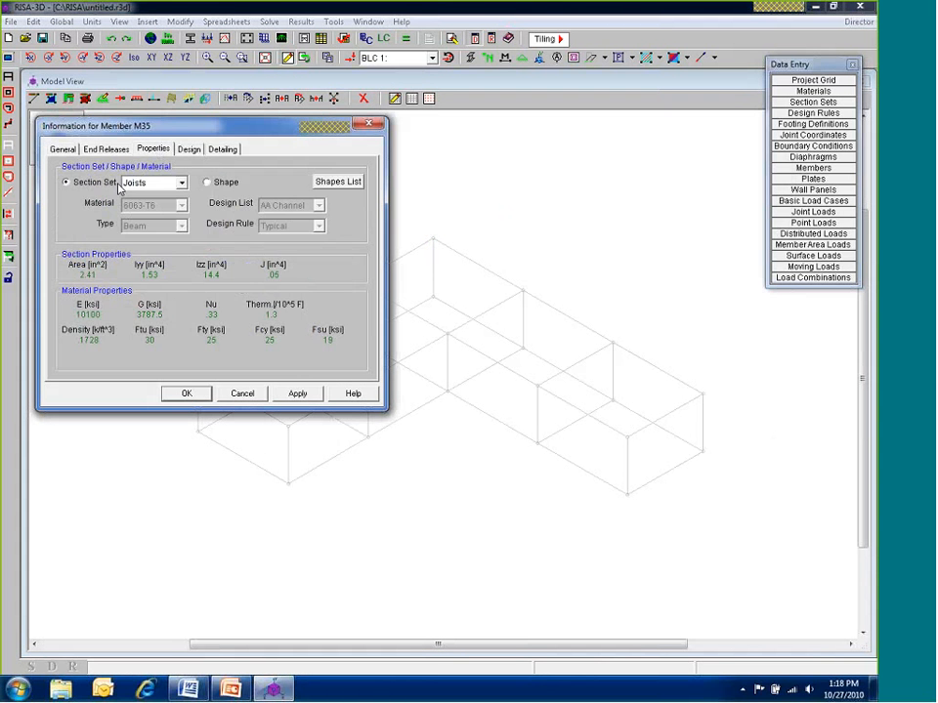
click(63, 148)
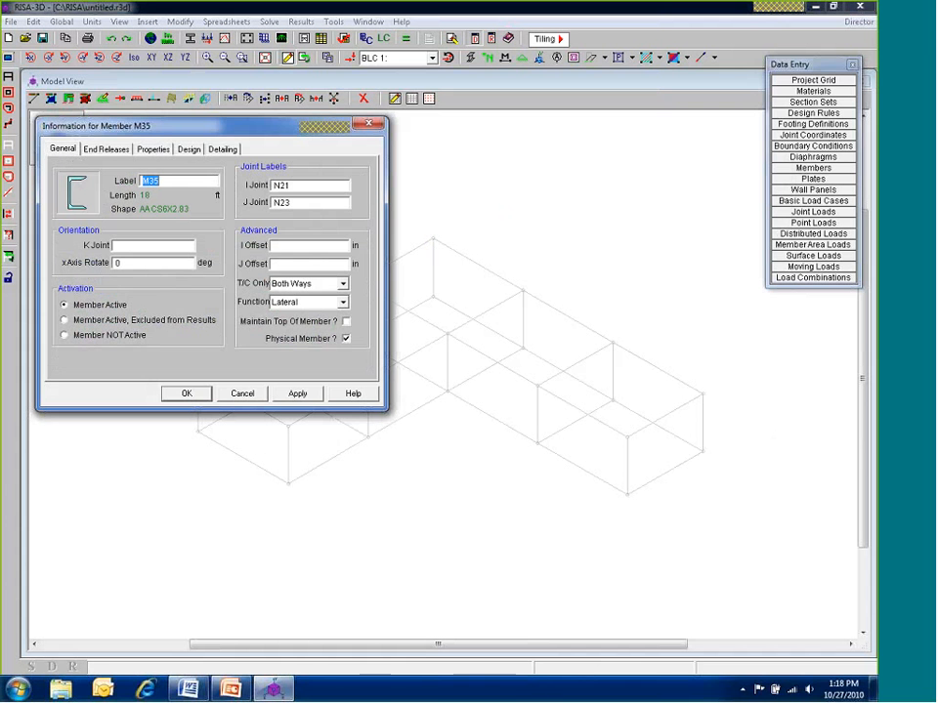
click(243, 394)
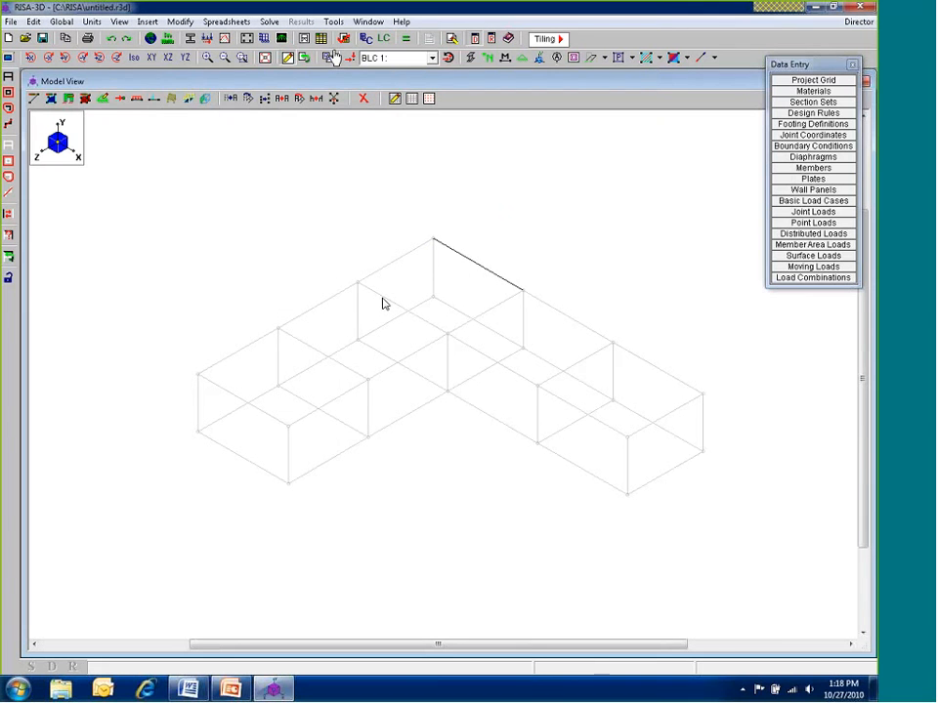
Copy the selected rear-corner roof joist along Z with increments of 11@4 ft
click(332, 56)
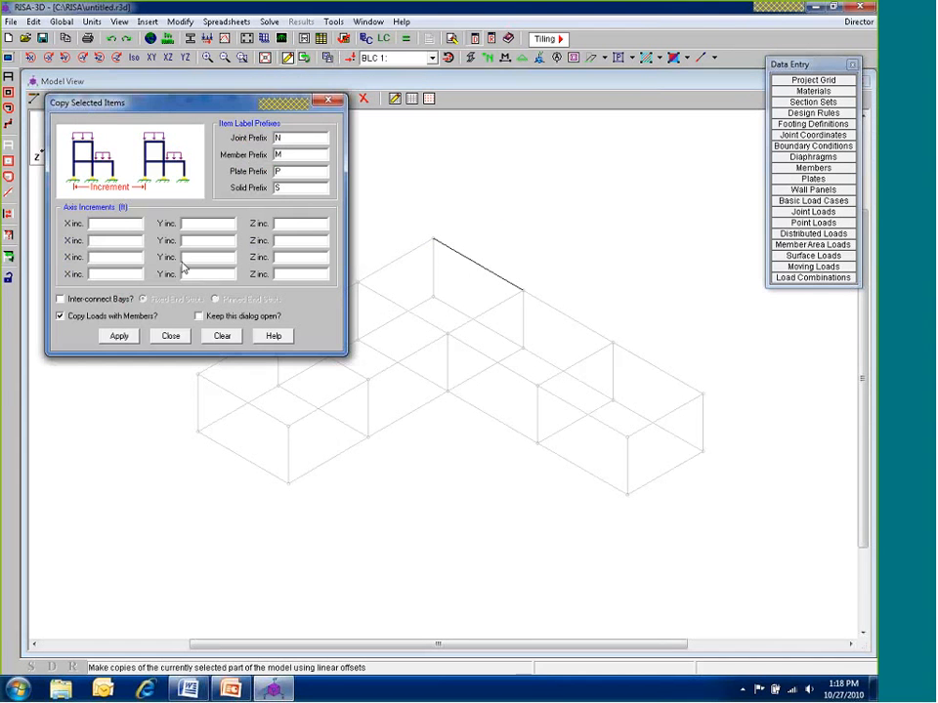
drag(144, 106, 229, 97)
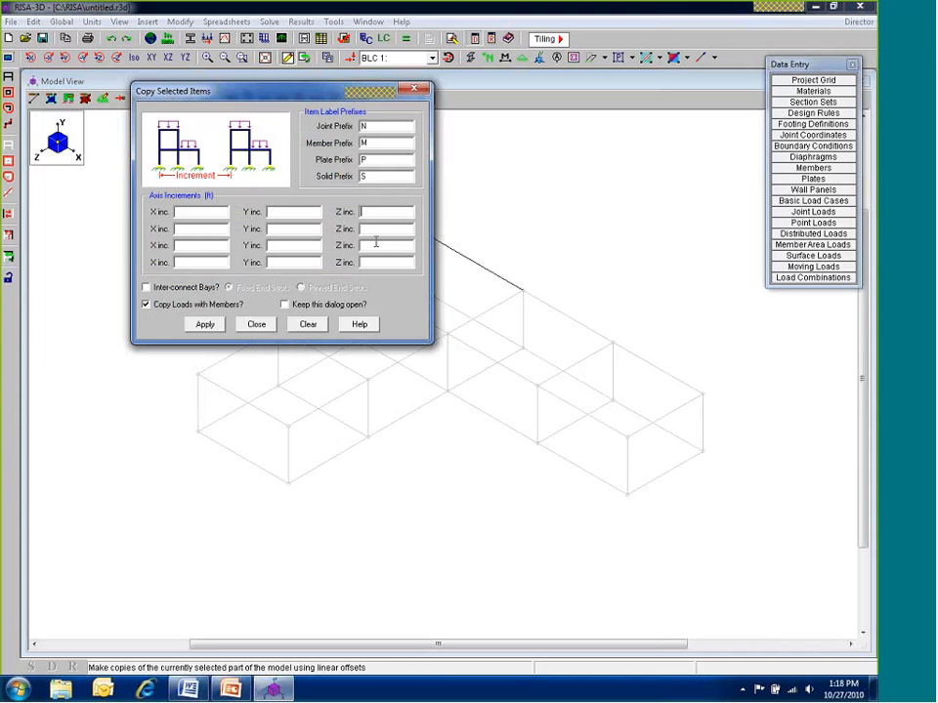
text(11@4)
click(203, 326)
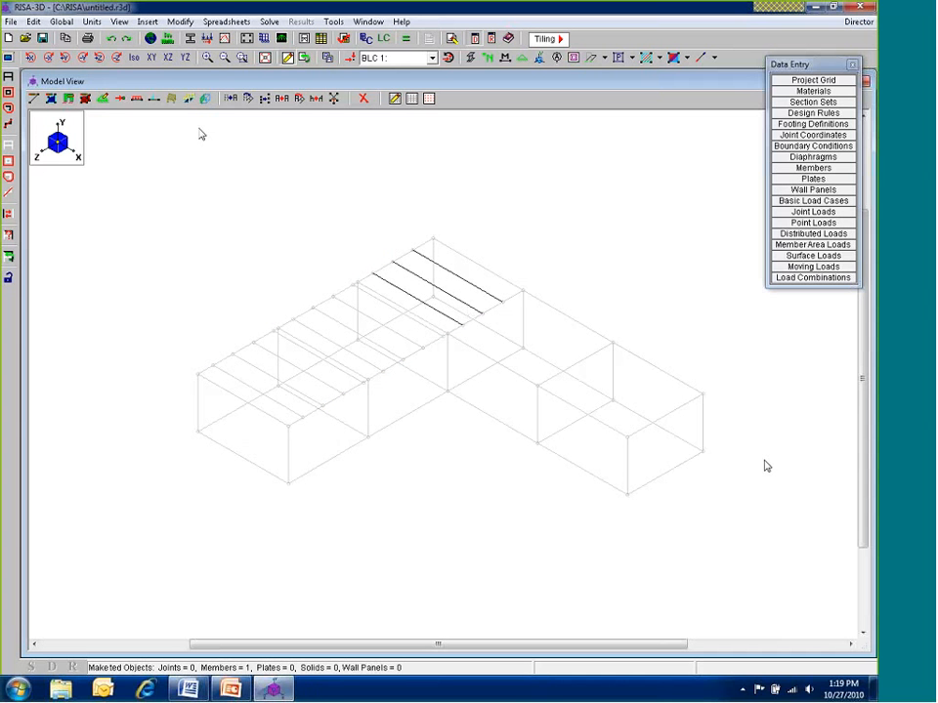
Clear the previous copy increments and copy the three selected corner-bay joists along X with increments of 2@18 ft
click(283, 99)
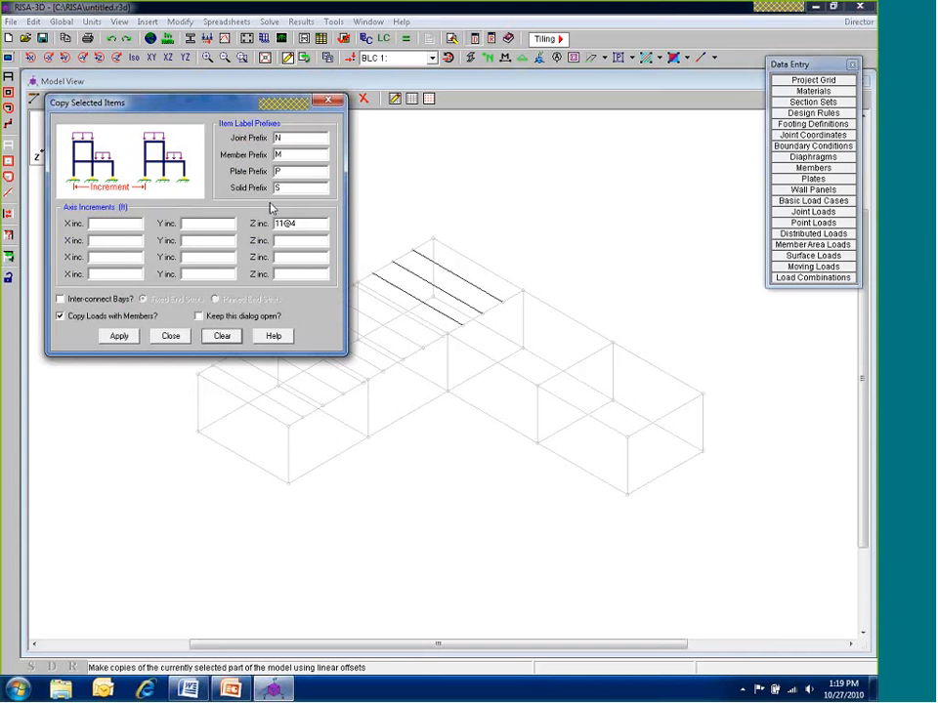
key(Return)
text(2@12)
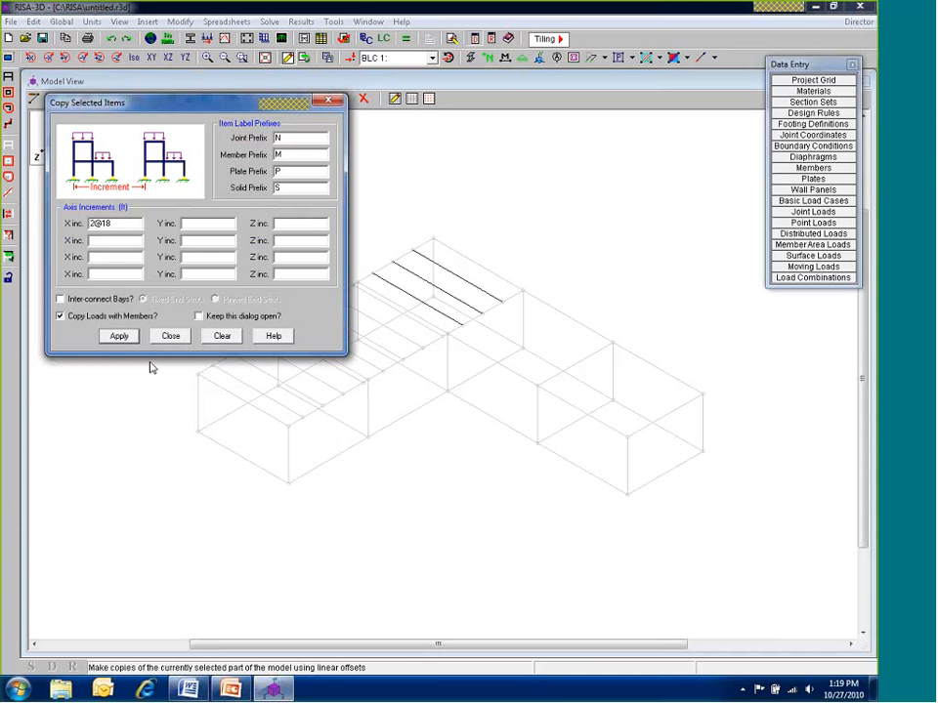
key(Return)
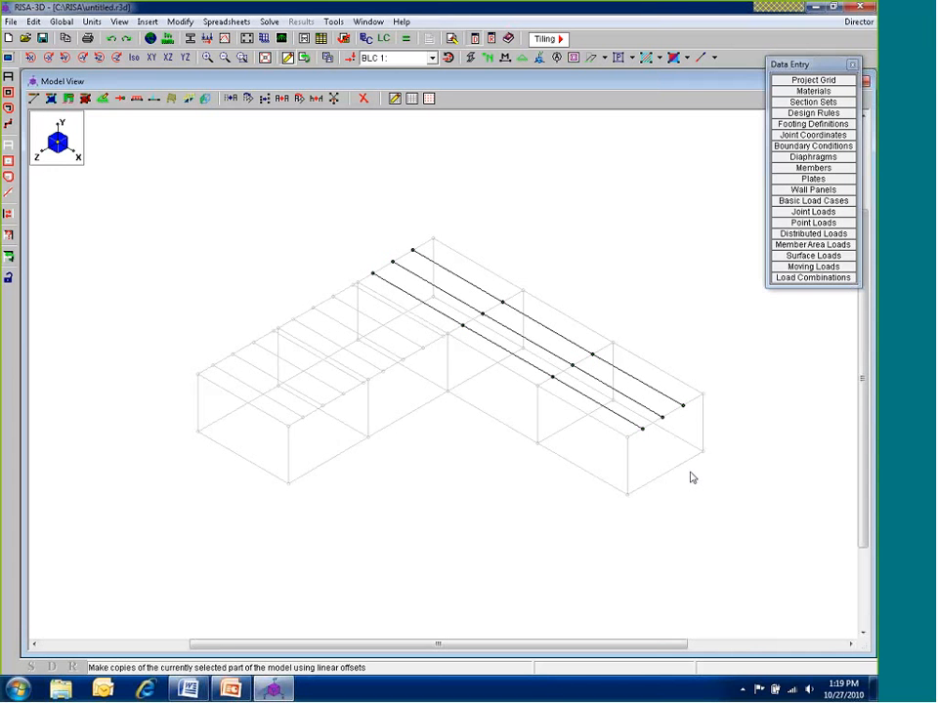
Clear the current selection and select all members that use the Joists section set by criteria
key(ctrl+a)
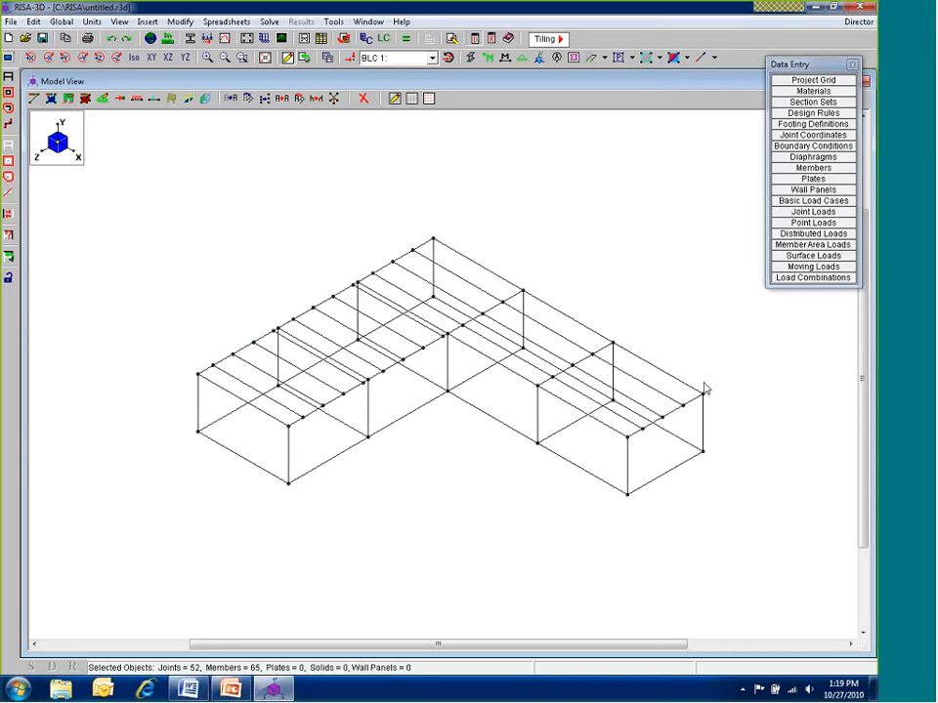
click(10, 152)
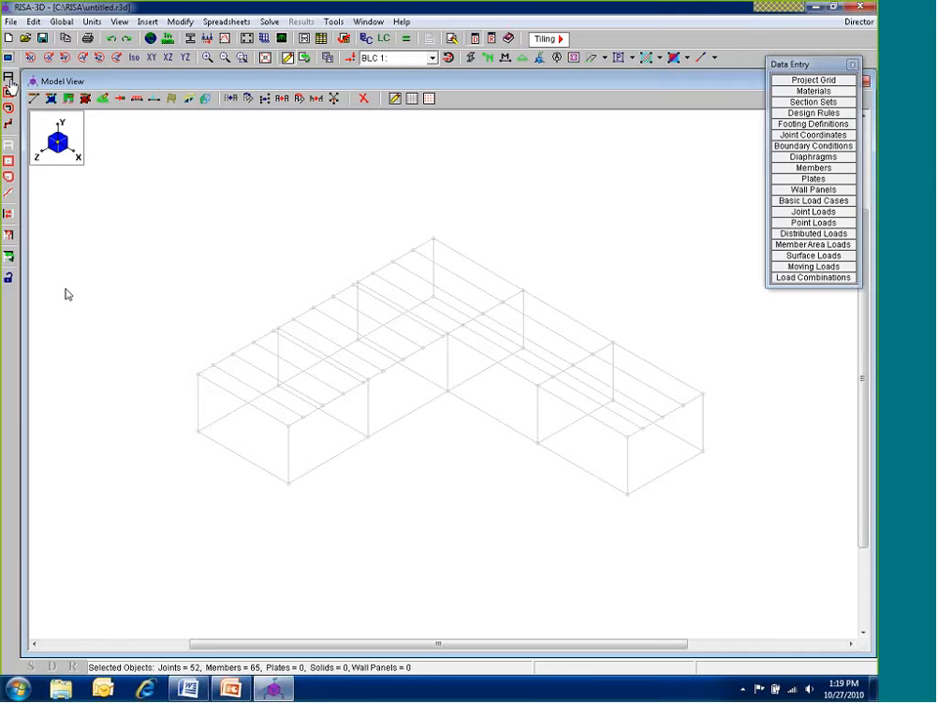
click(9, 238)
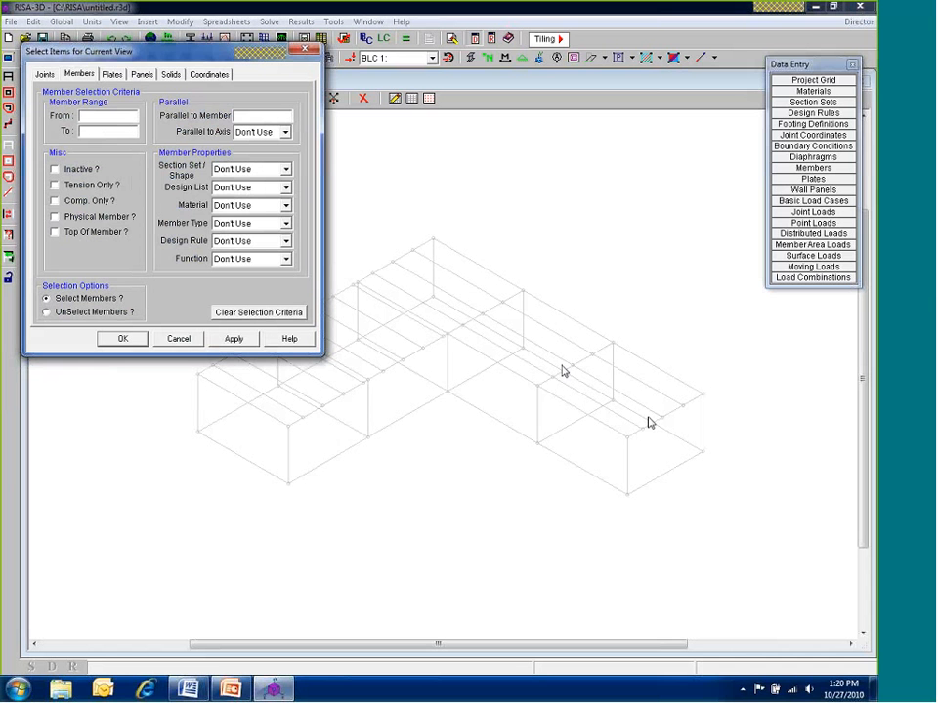
click(231, 170)
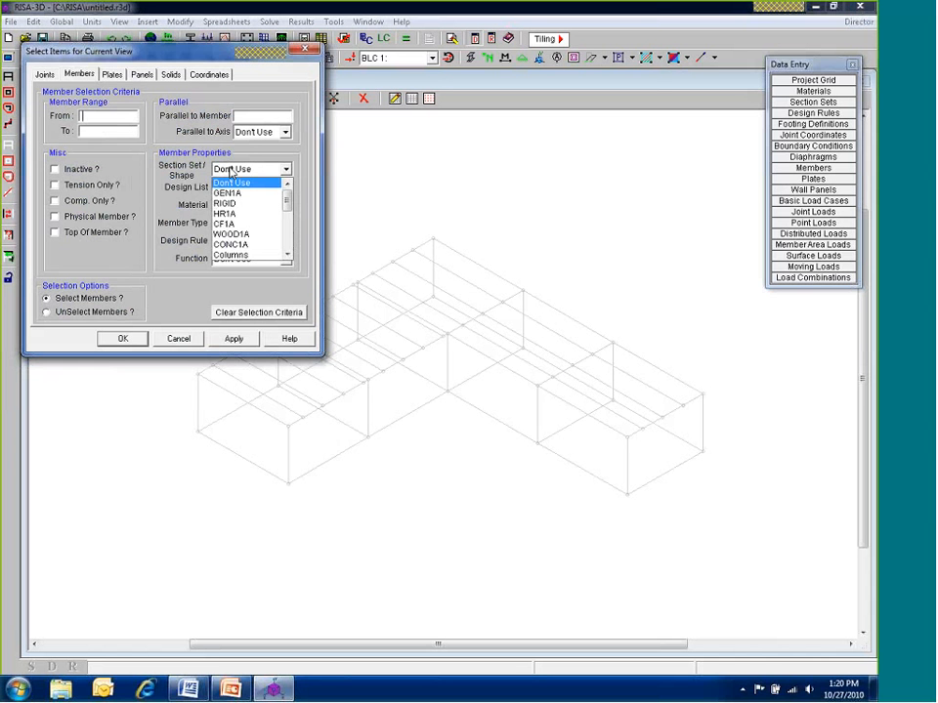
scroll(246, 237, down, 1)
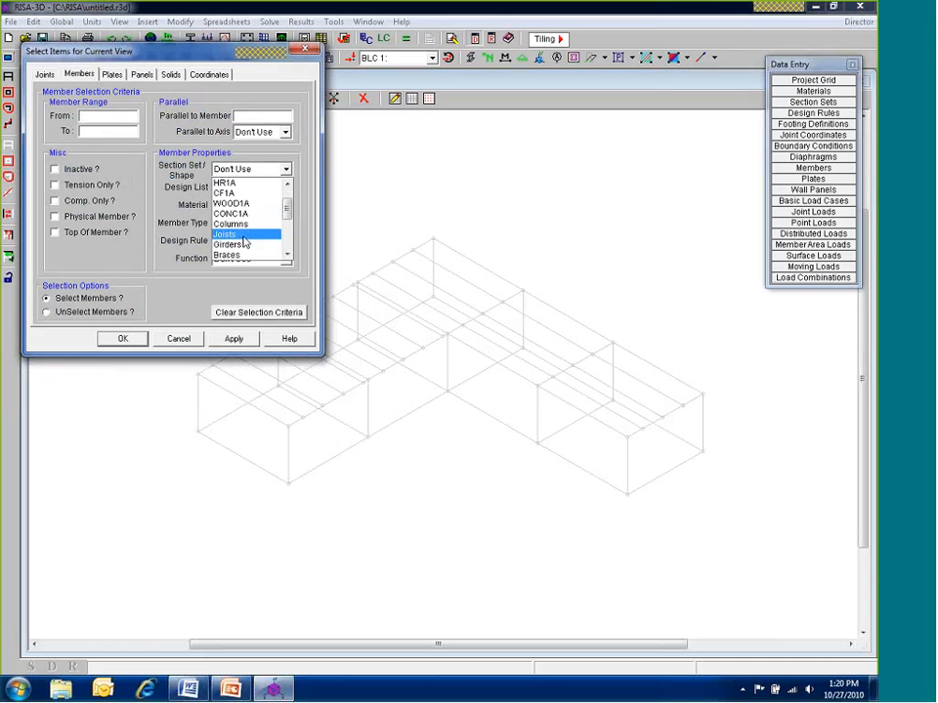
click(244, 236)
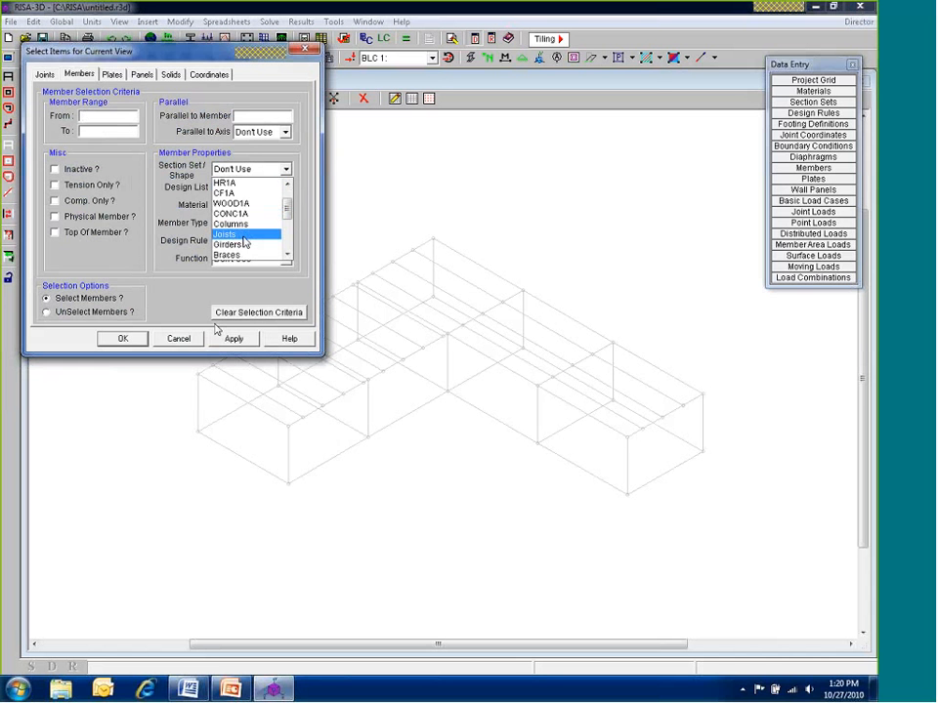
click(233, 339)
click(244, 370)
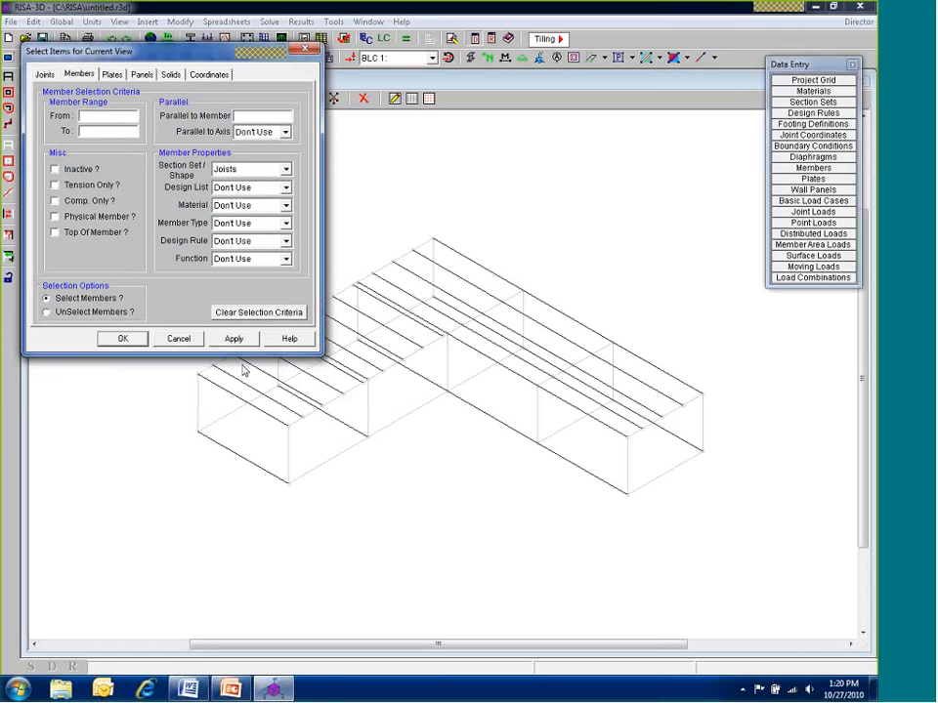
Add all members of the Girders section set to the selection and finish the criteria selection
click(249, 169)
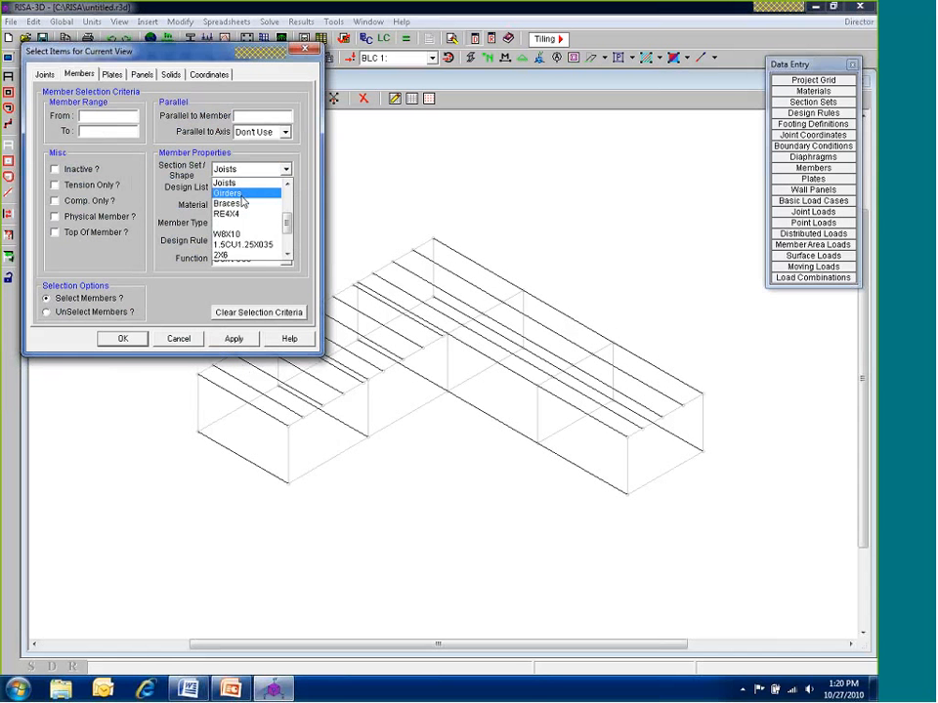
click(240, 193)
click(233, 339)
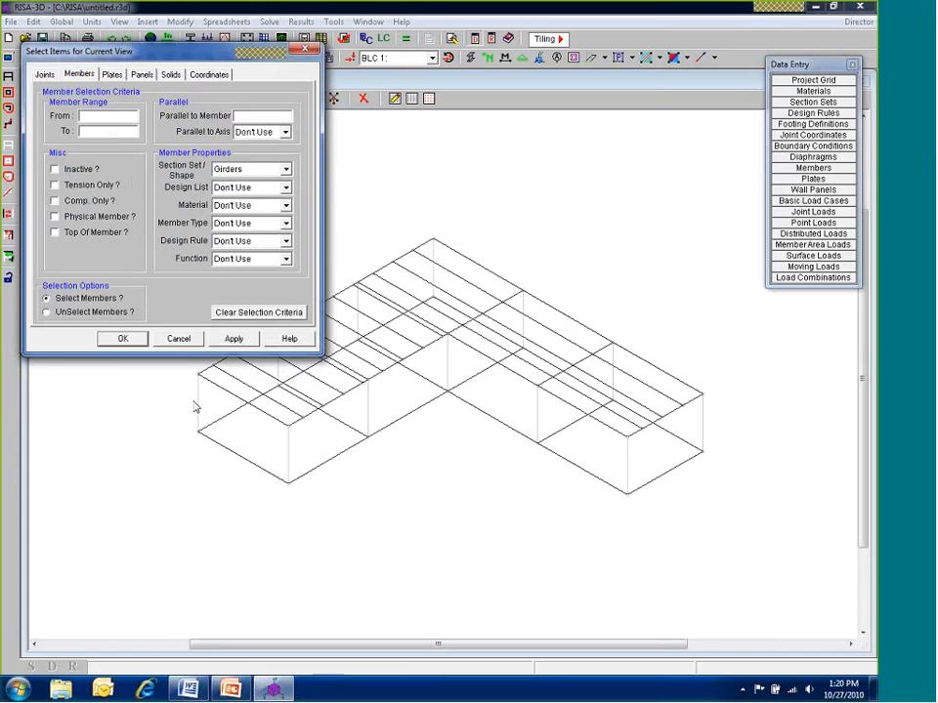
click(123, 339)
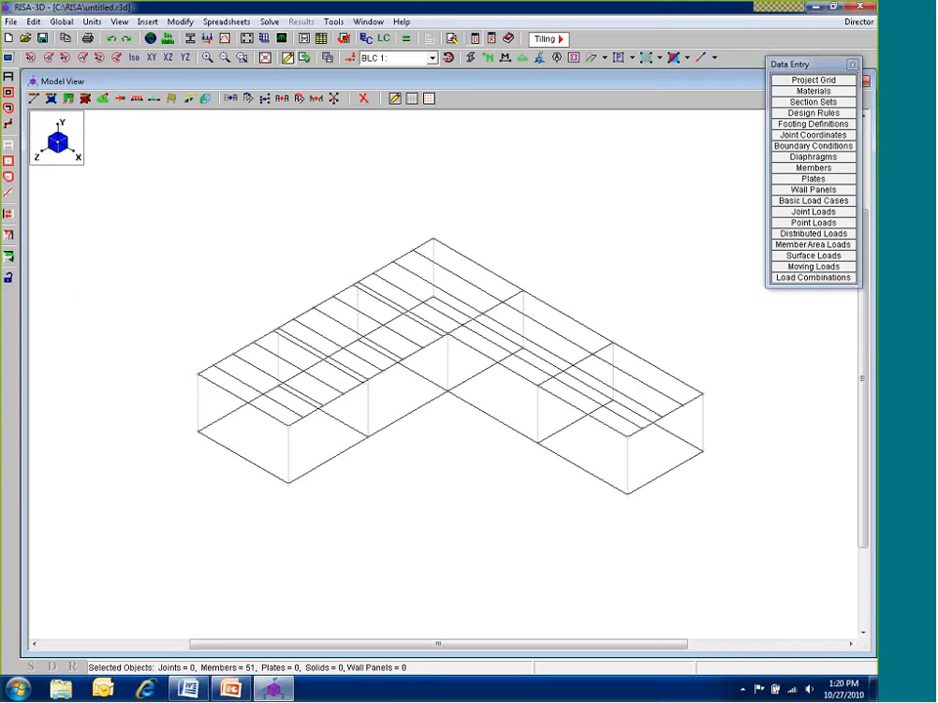
Release the bending moments at both the start and end of all selected joists and girders
click(180, 21)
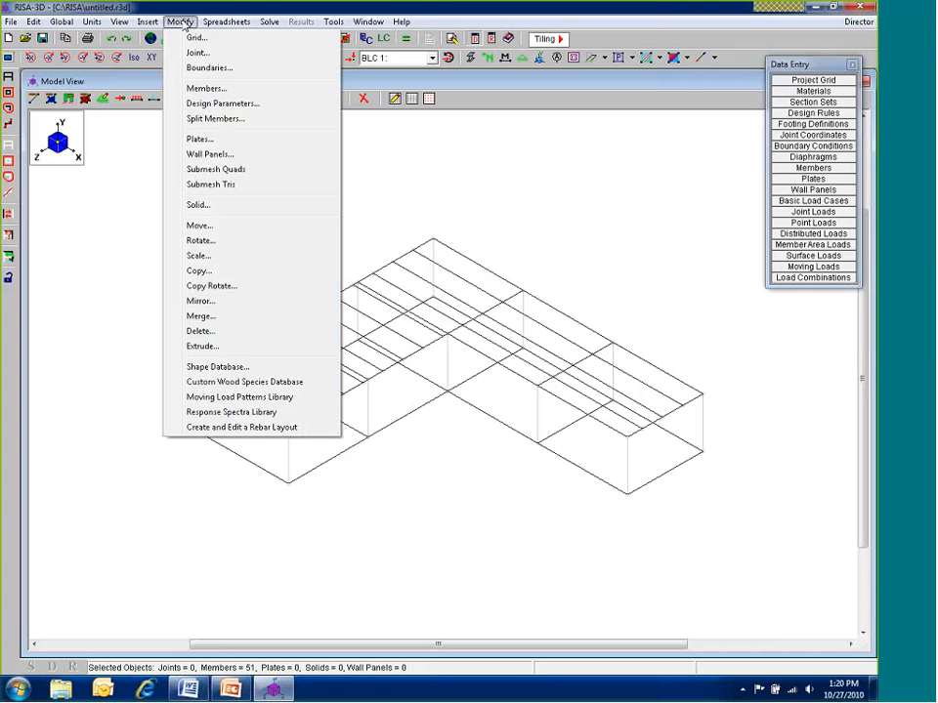
click(205, 90)
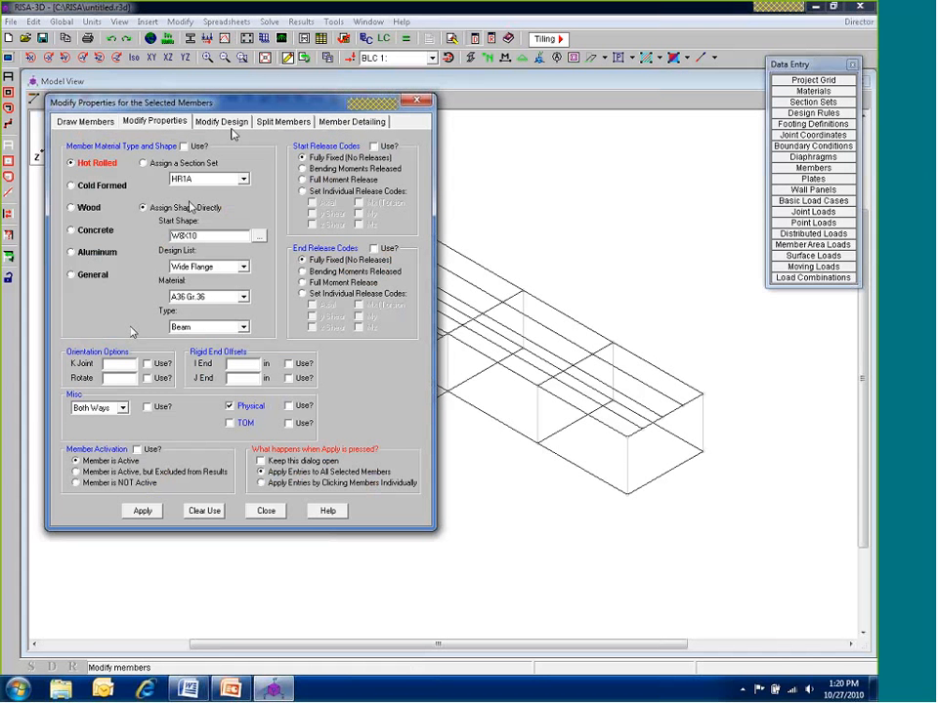
click(323, 168)
click(388, 271)
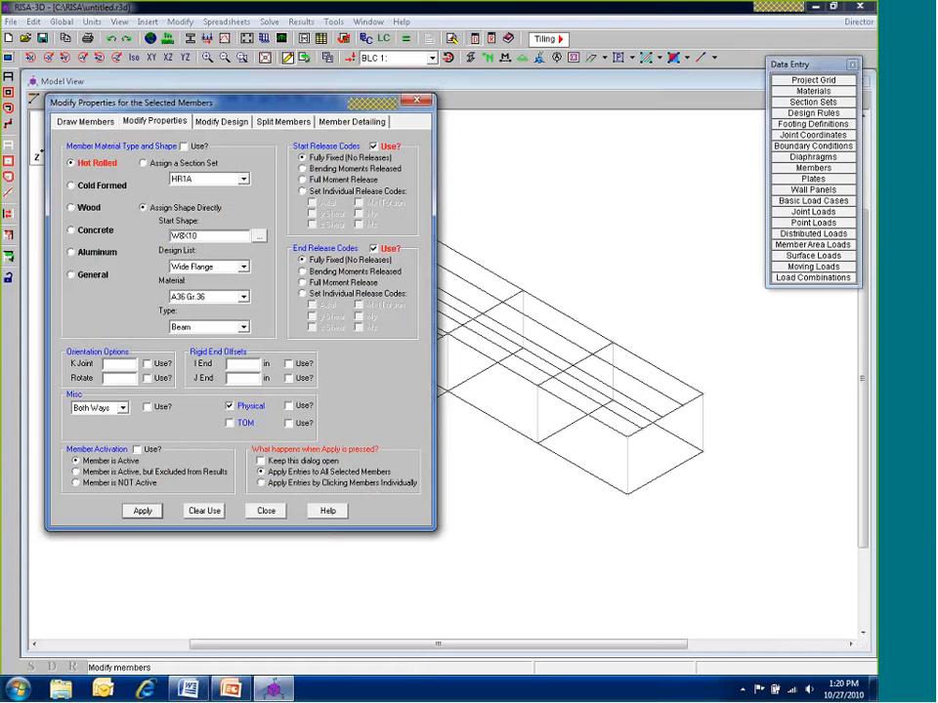
click(142, 510)
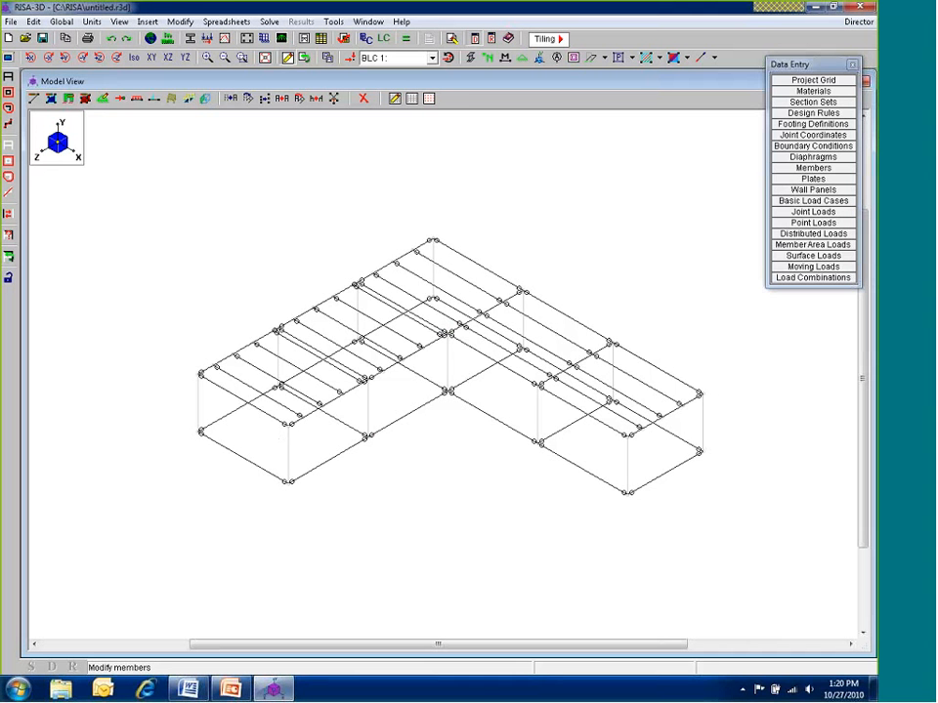
Select only the ground-level horizontal members connecting the column bases and delete them
middle_drag(511, 480, 584, 511)
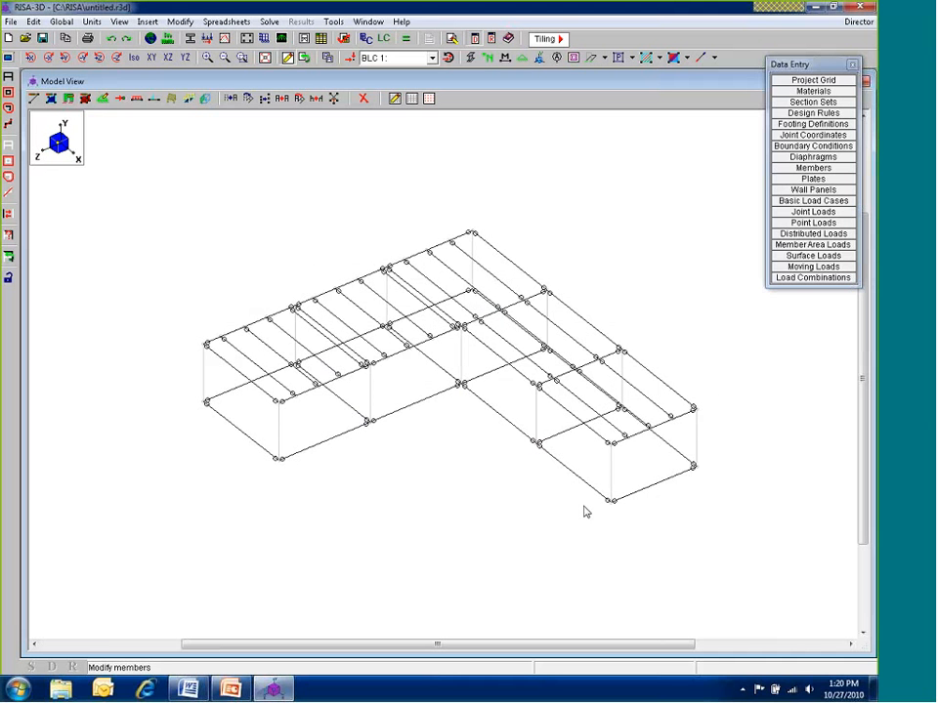
click(168, 58)
click(152, 57)
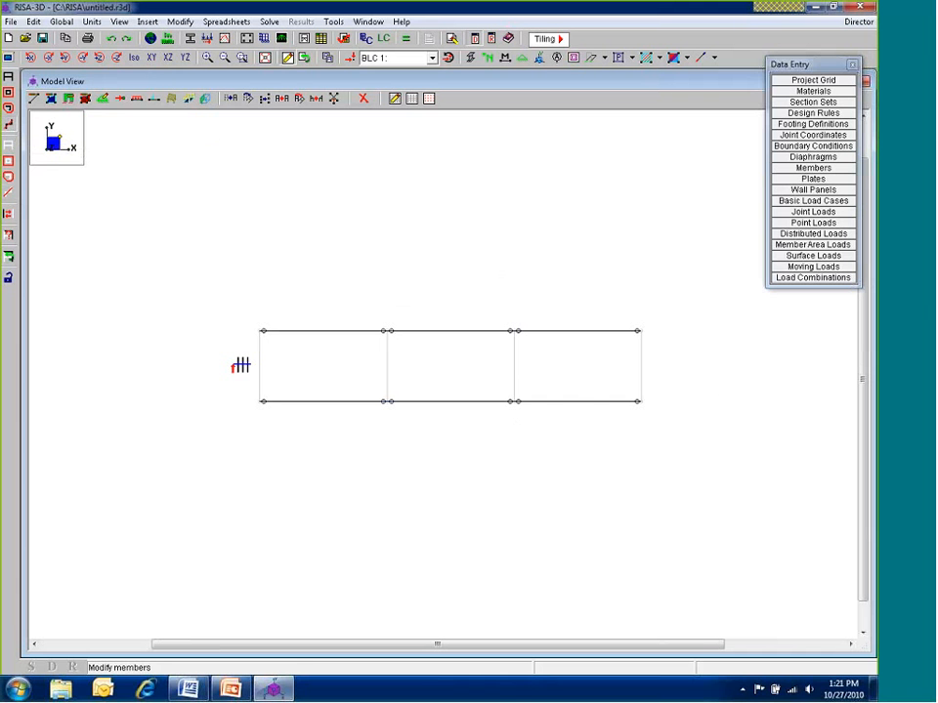
click(8, 126)
drag(314, 379, 317, 422)
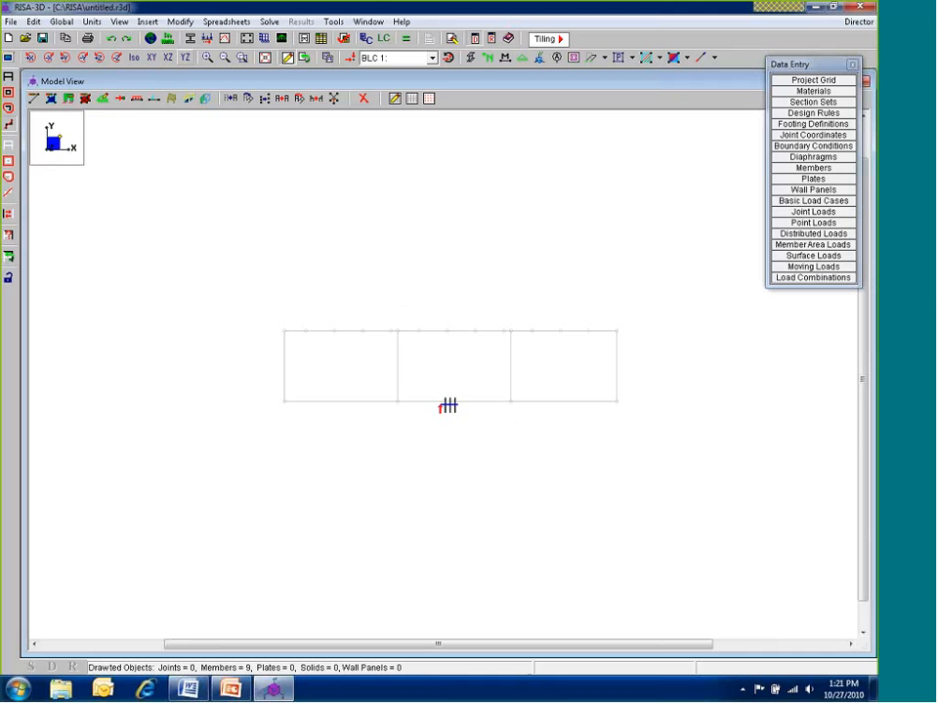
drag(445, 404, 592, 423)
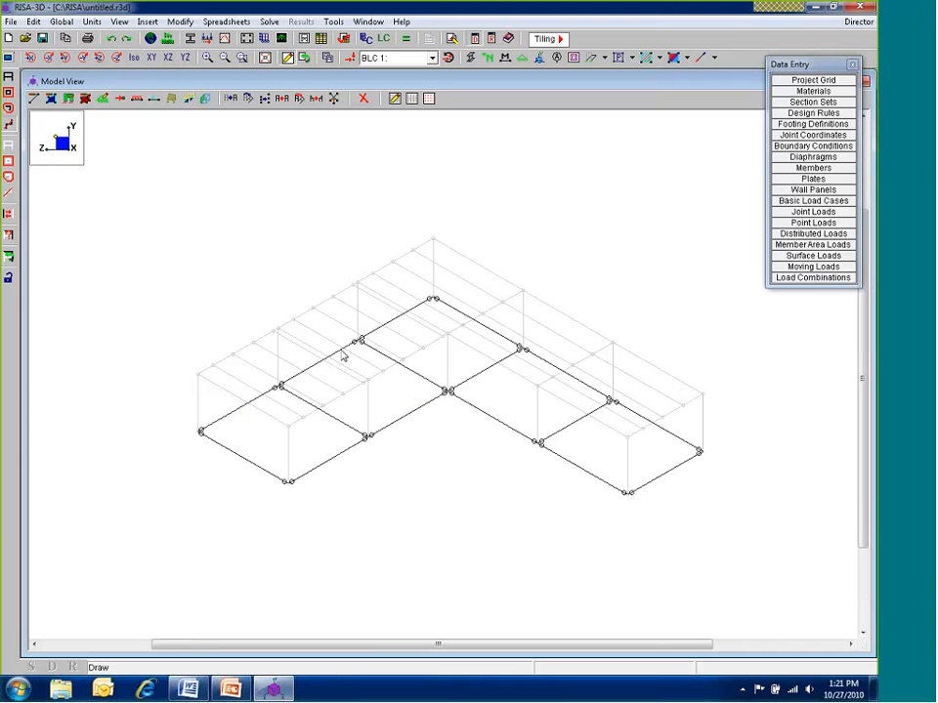
click(363, 100)
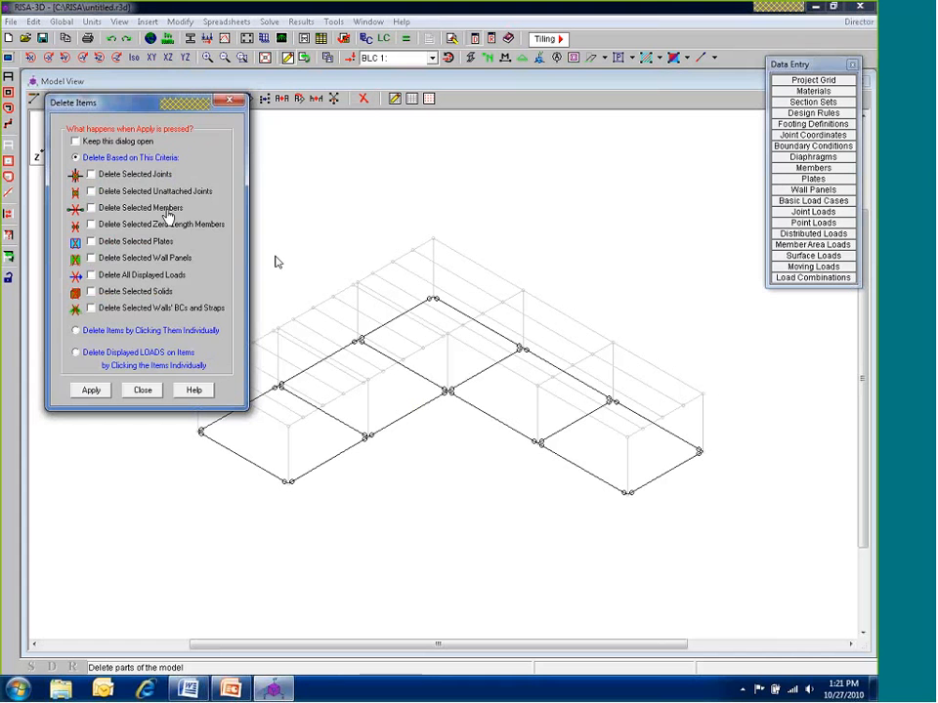
click(91, 391)
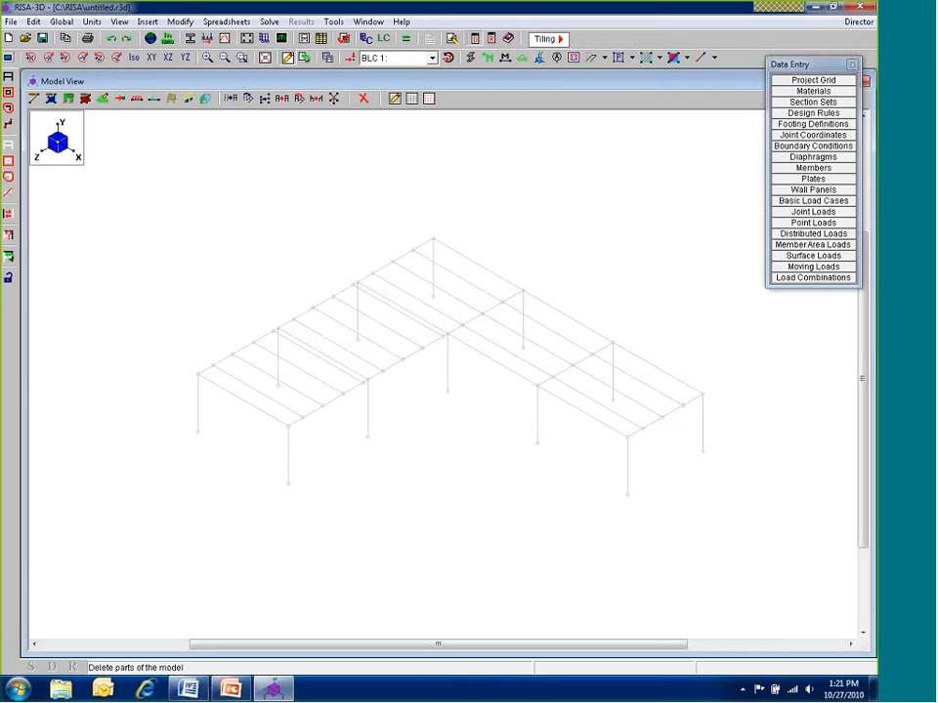
Apply fixed boundary conditions to all column-base joints by boxing the bottom row in the XY elevation
click(153, 56)
click(116, 57)
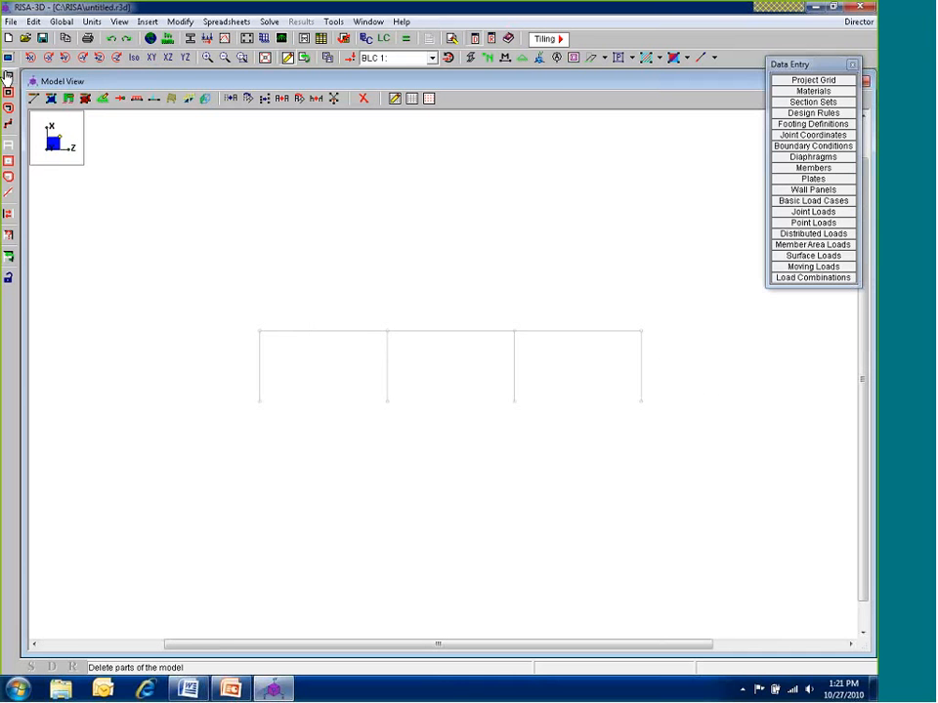
key(ctrl+a)
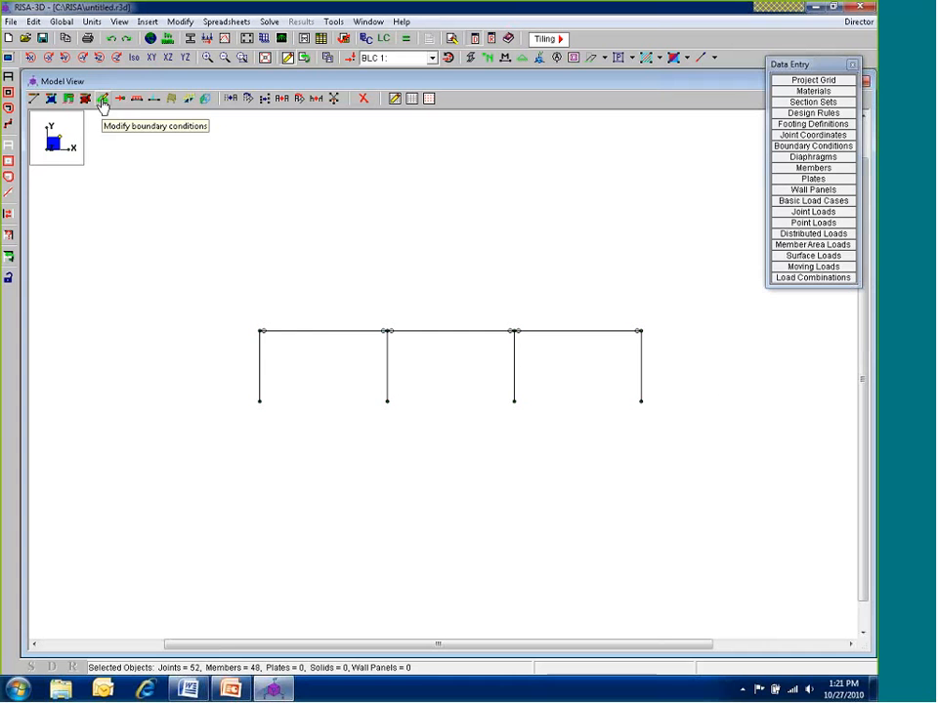
click(102, 102)
mouse_move(193, 102)
mouse_down()
mouse_move(183, 86)
mouse_move(191, 81)
mouse_up()
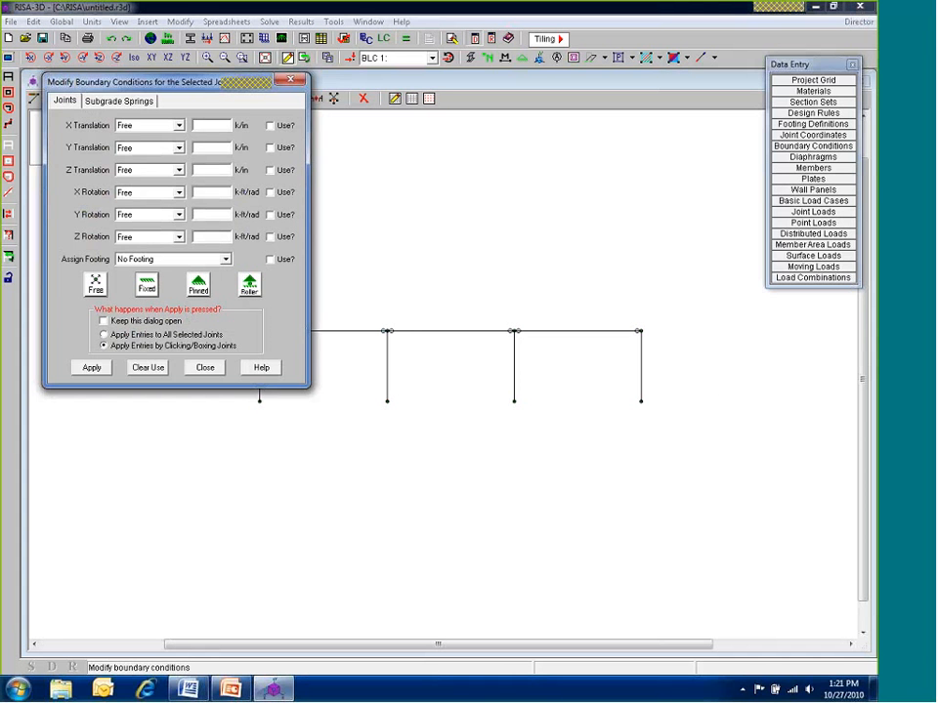
click(198, 284)
click(92, 367)
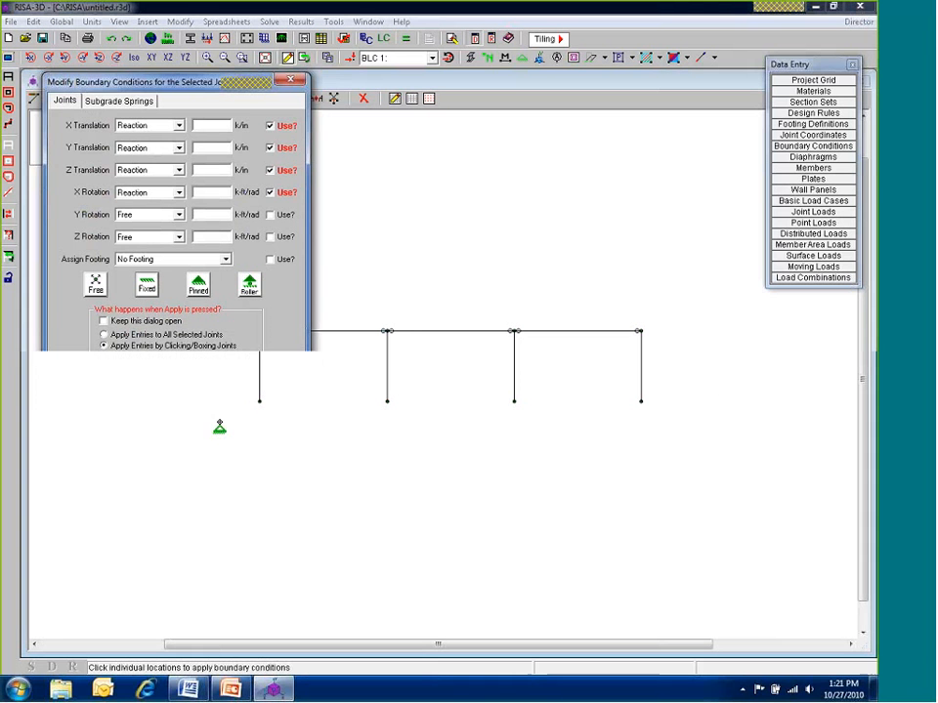
drag(215, 395, 705, 480)
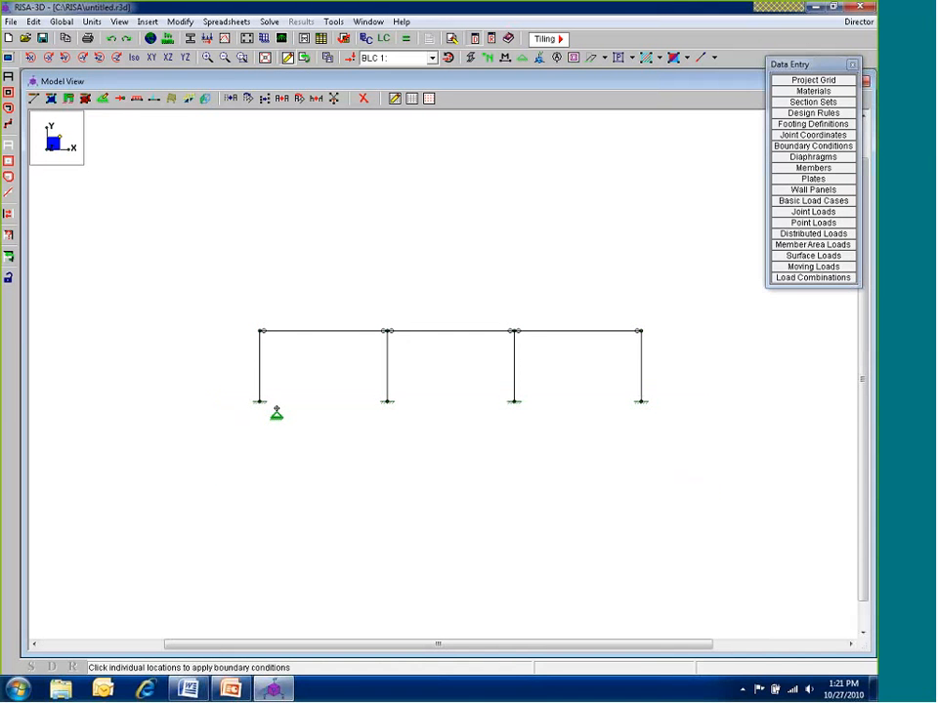
click(133, 62)
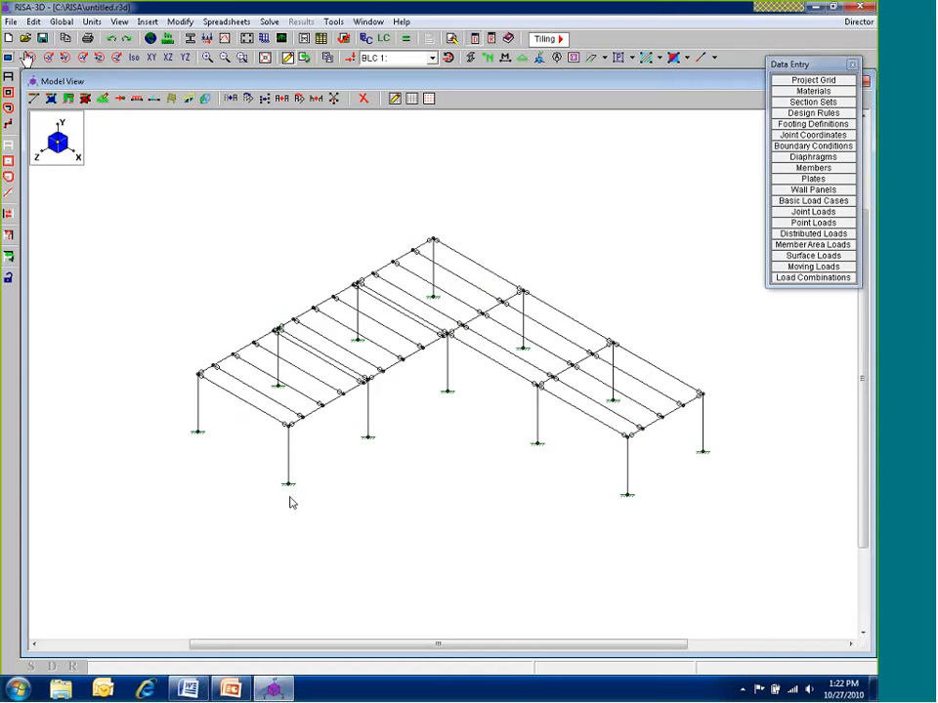
Set up point-to-point drawing of aluminum members with the Braces section set, pinned at both ends and Tension Only
click(33, 101)
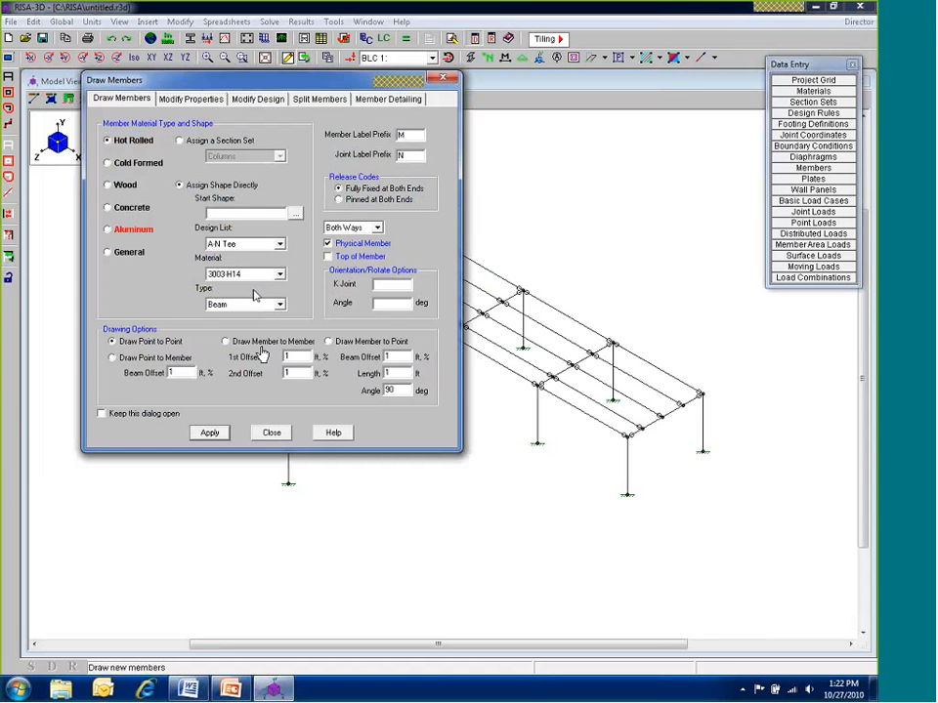
click(197, 143)
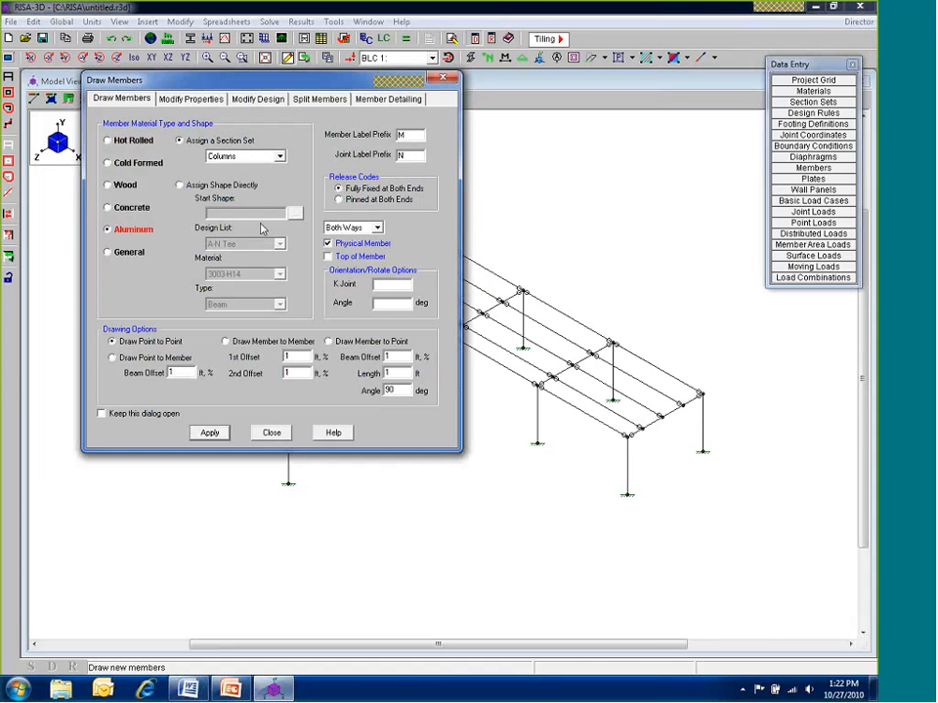
click(278, 156)
click(239, 193)
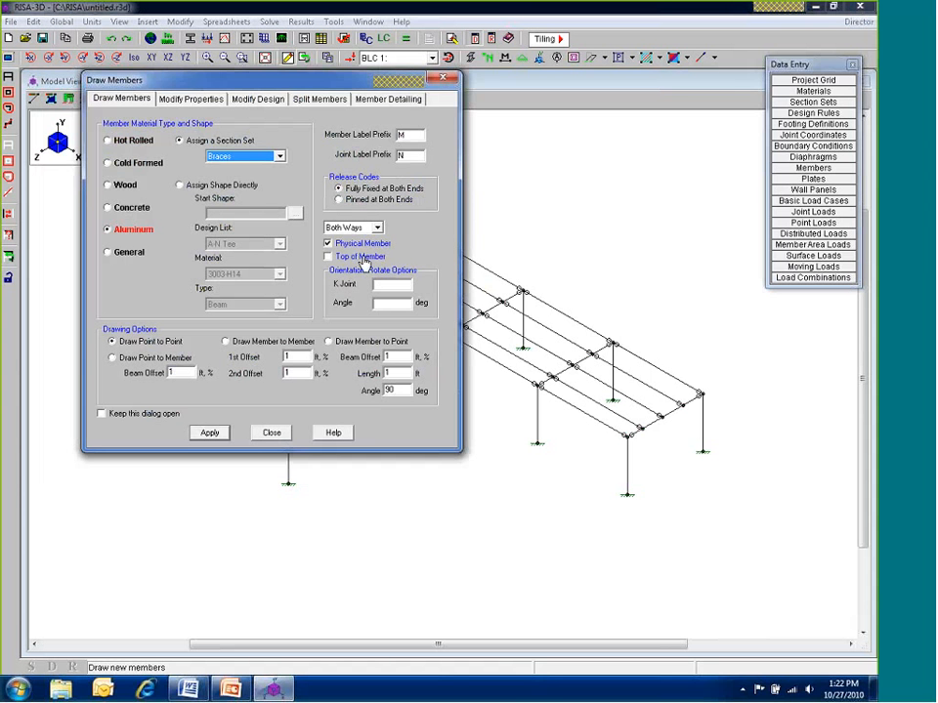
click(338, 199)
click(378, 227)
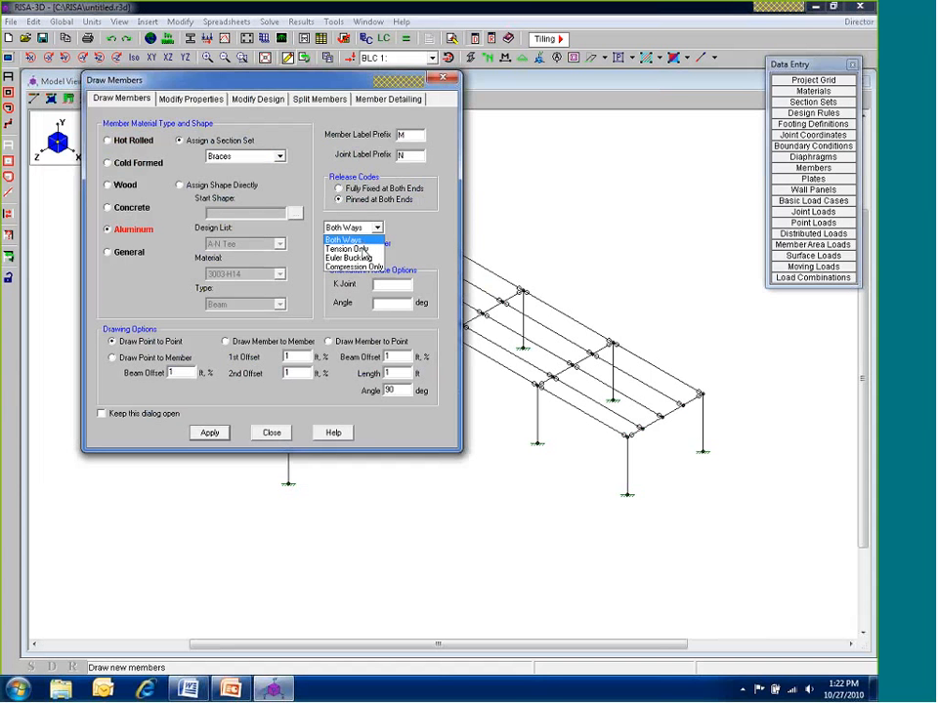
click(354, 248)
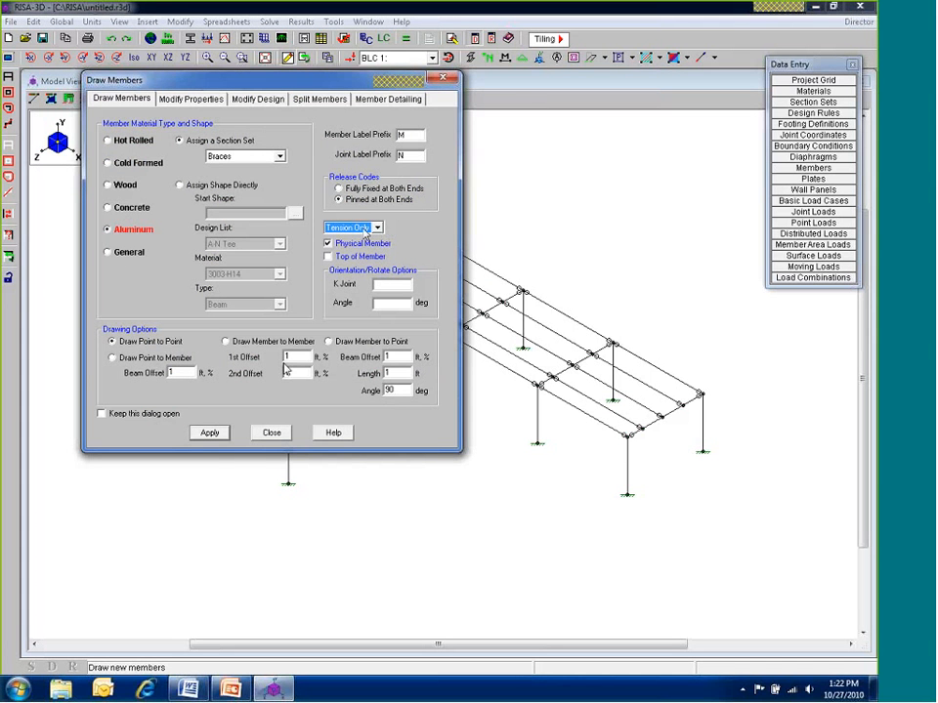
click(211, 433)
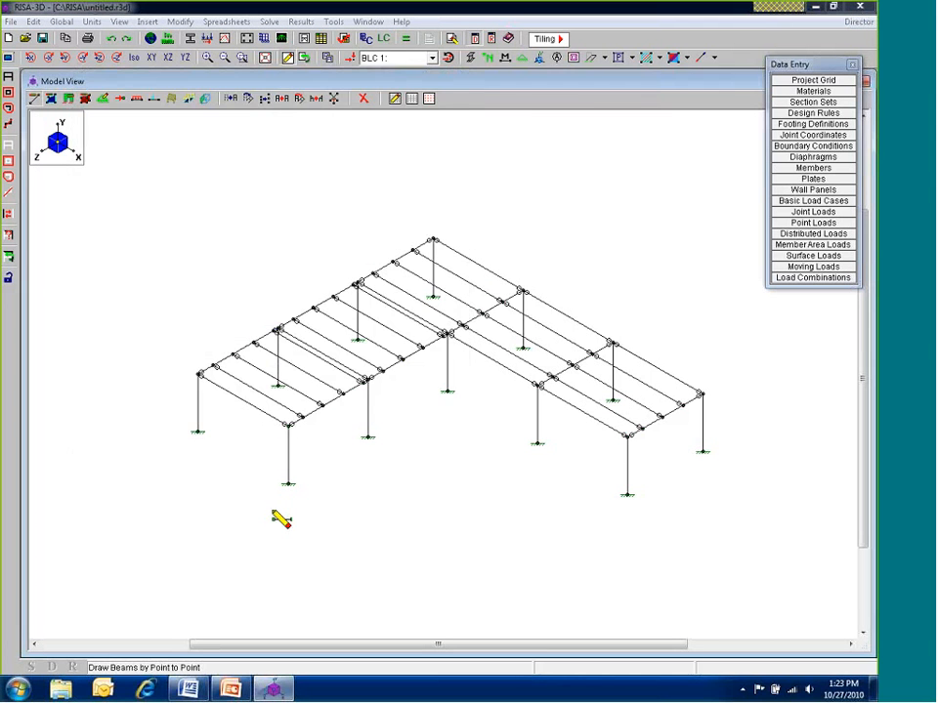
Draw diagonal braces on both long sides of the Z-direction wing, rising from the outer column bases to the second column tops and down again
click(199, 430)
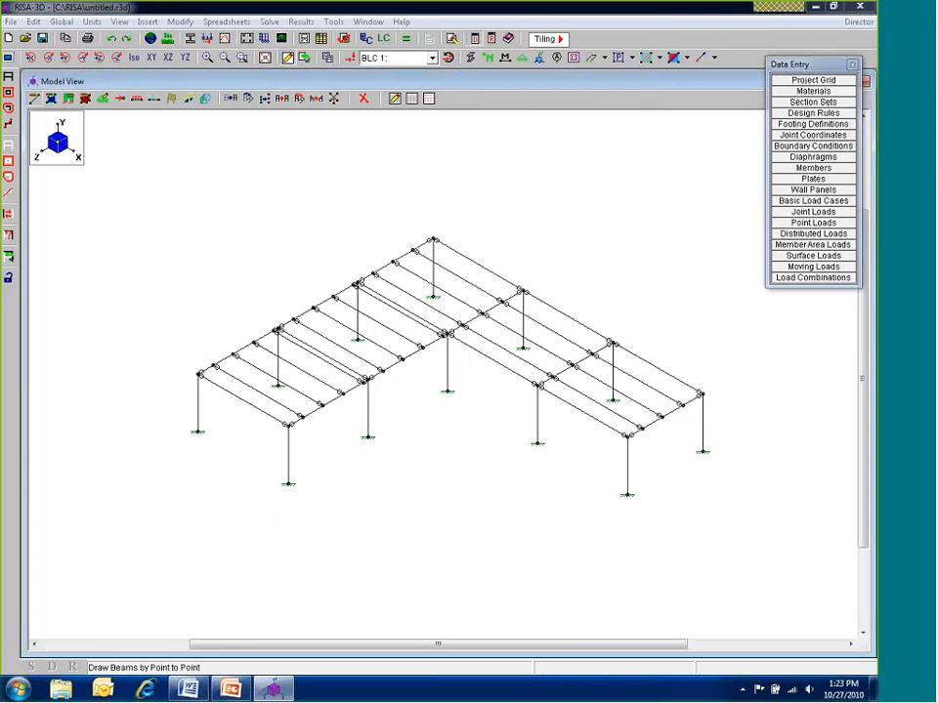
click(277, 329)
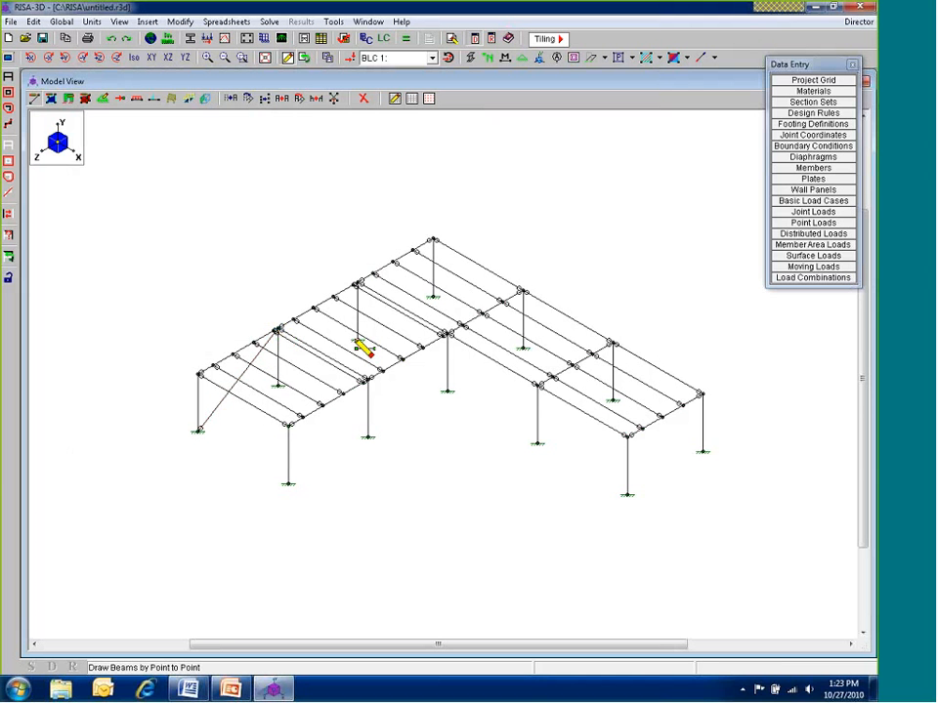
click(289, 482)
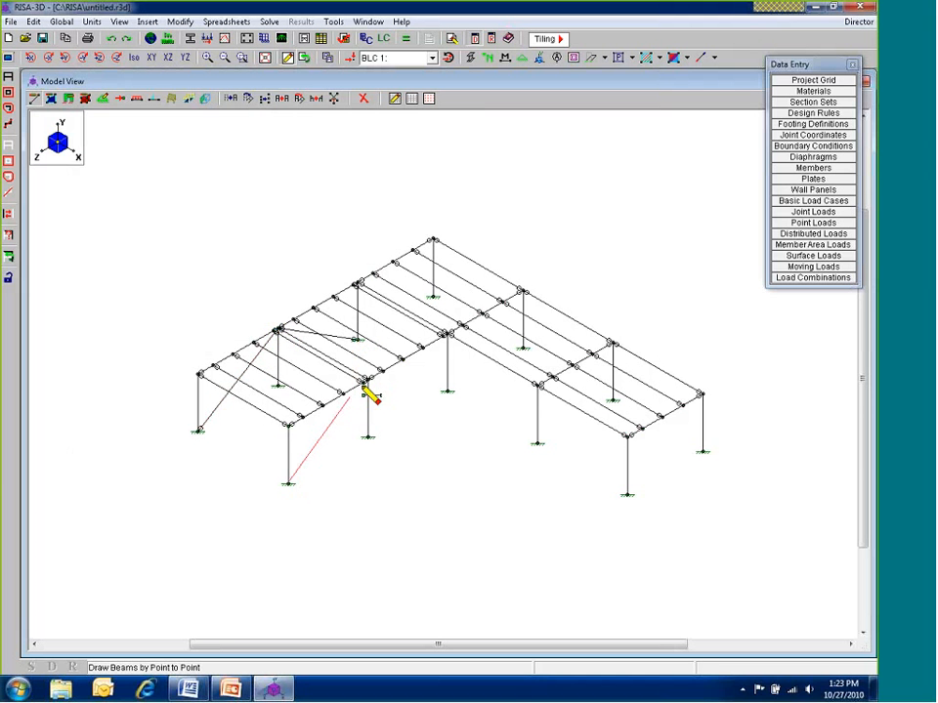
click(366, 379)
click(447, 391)
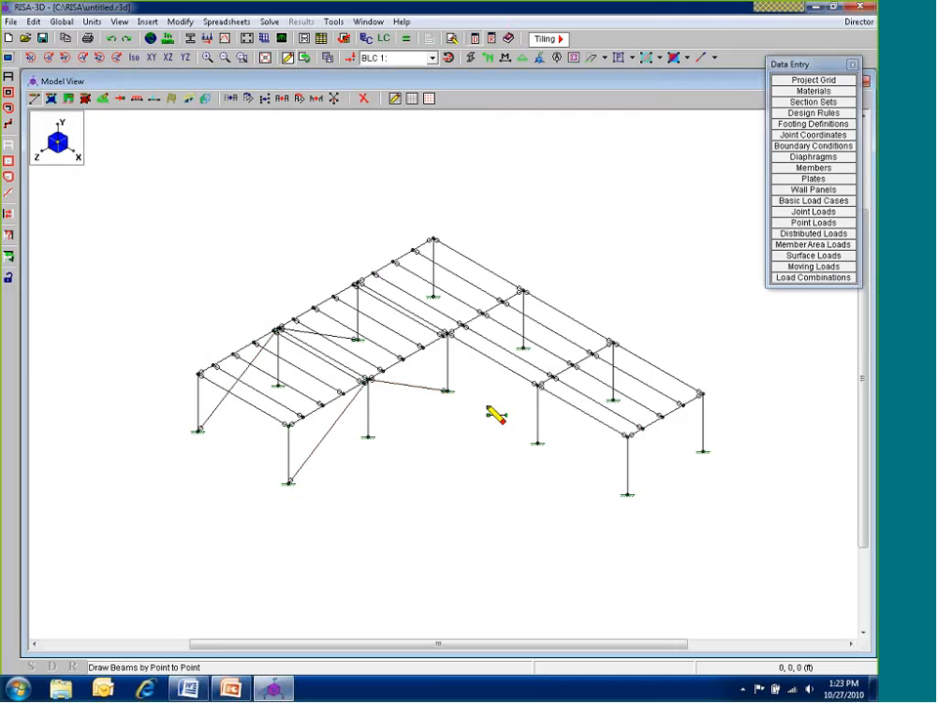
Draw matching diagonal braces across the outer two bays on both long sides of the X-direction wing
click(540, 386)
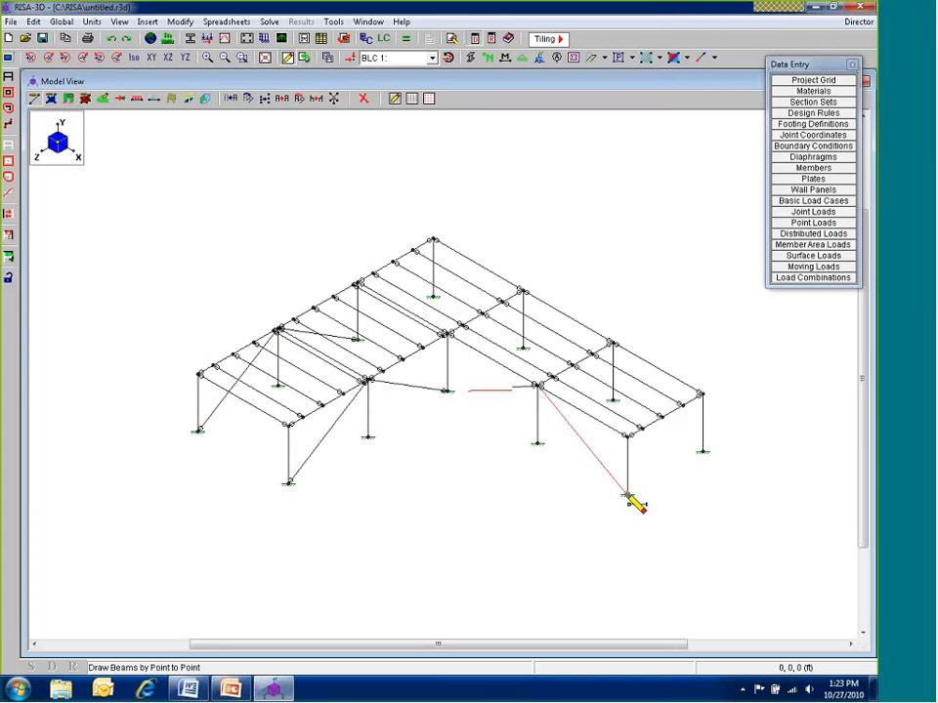
click(626, 494)
click(702, 450)
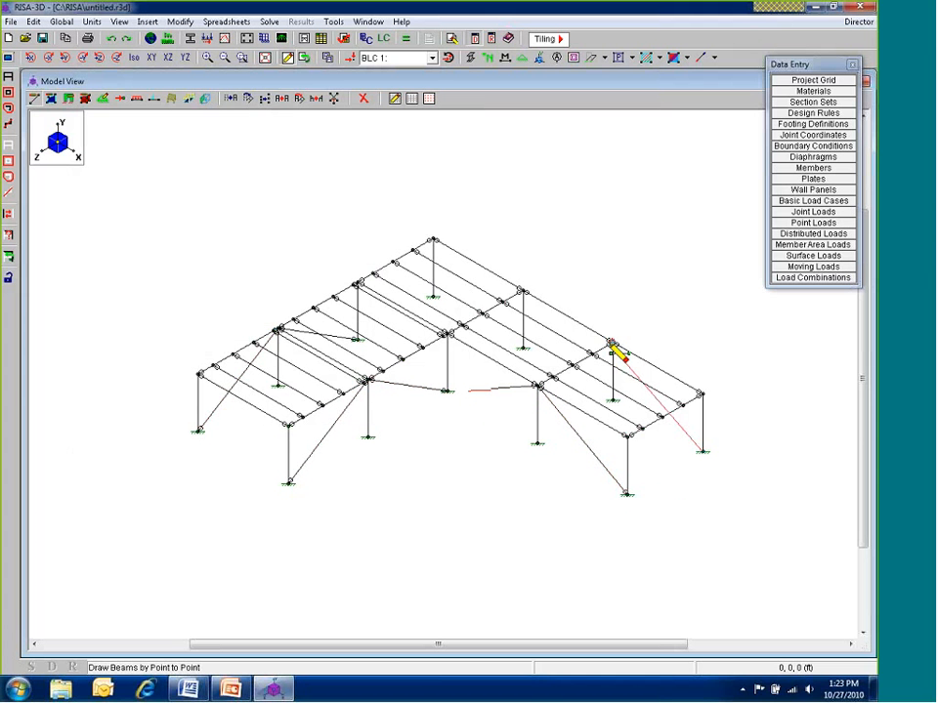
click(612, 344)
click(524, 348)
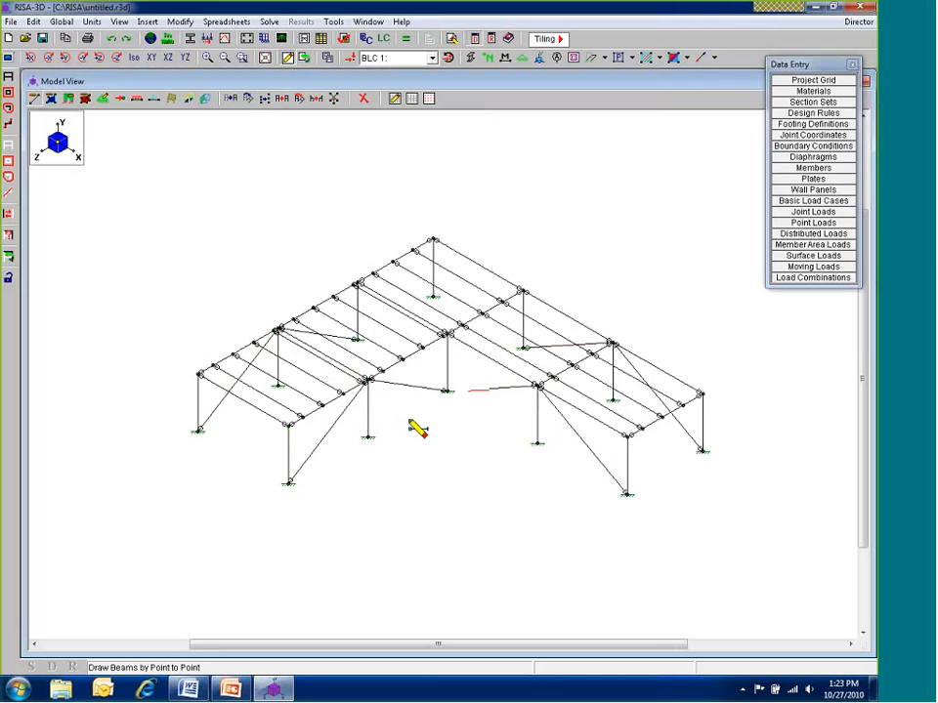
scroll(417, 429, down, 1)
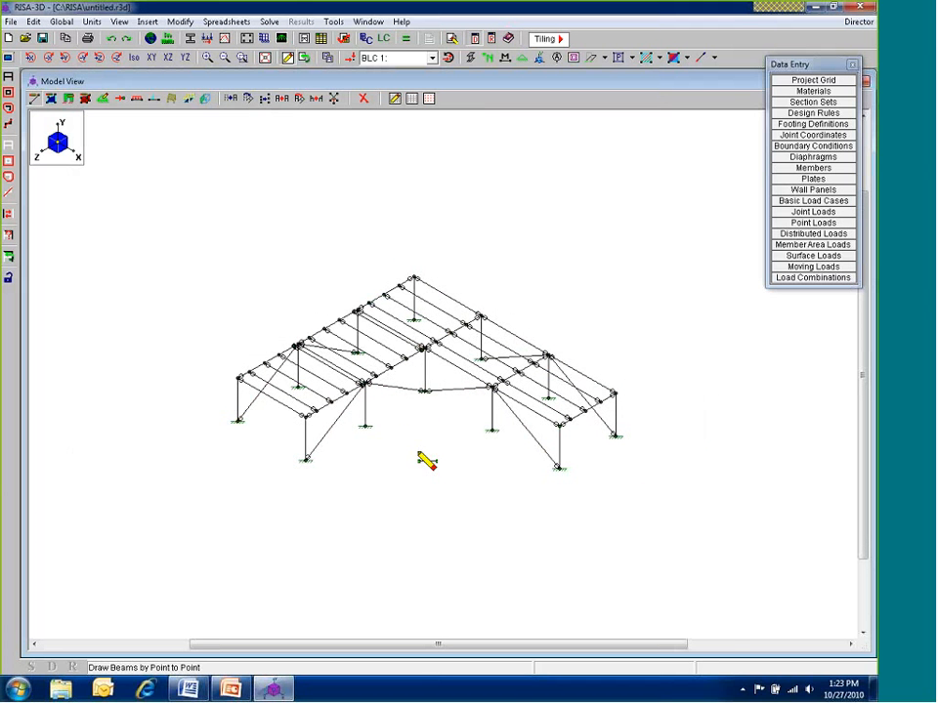
scroll(460, 281, down, 1)
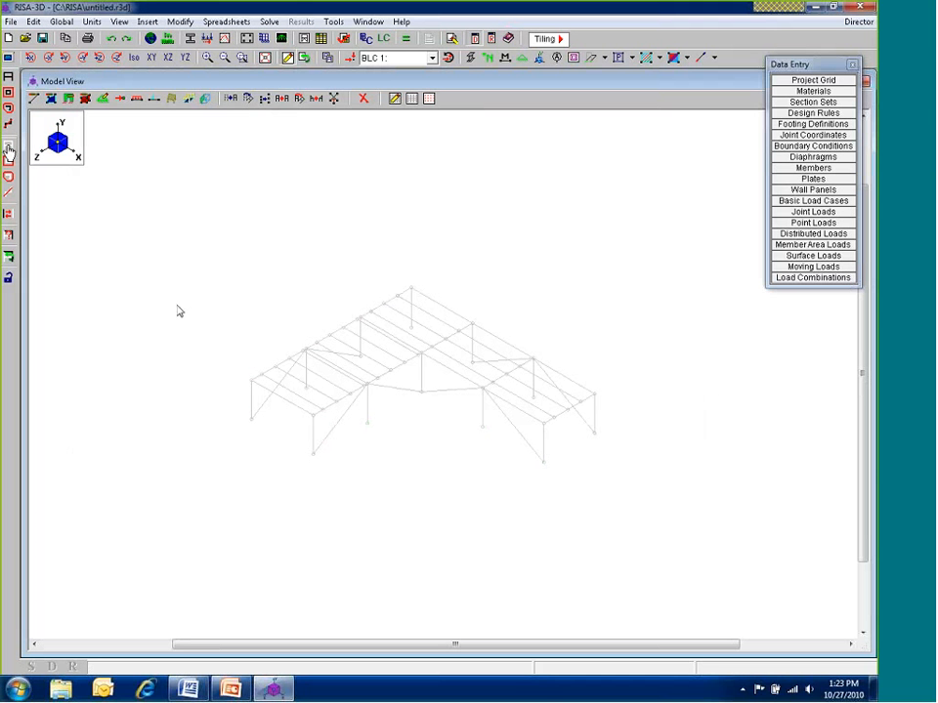
Select the whole Z-direction wing and copy it three bays along X to the far end of the X-direction wing
shift+middle_drag(420, 411, 479, 422)
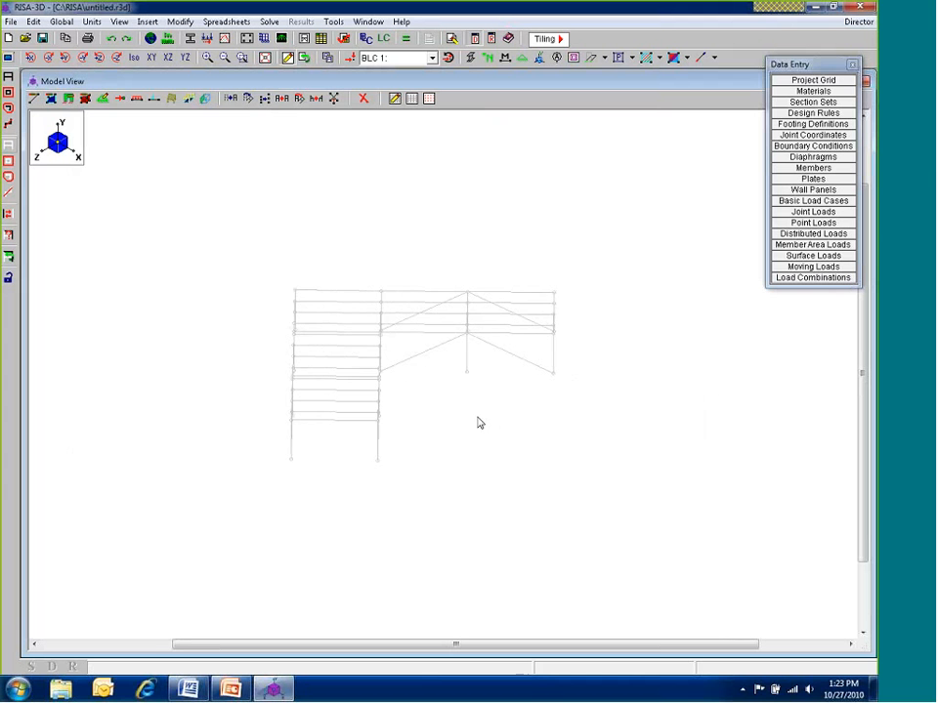
click(8, 93)
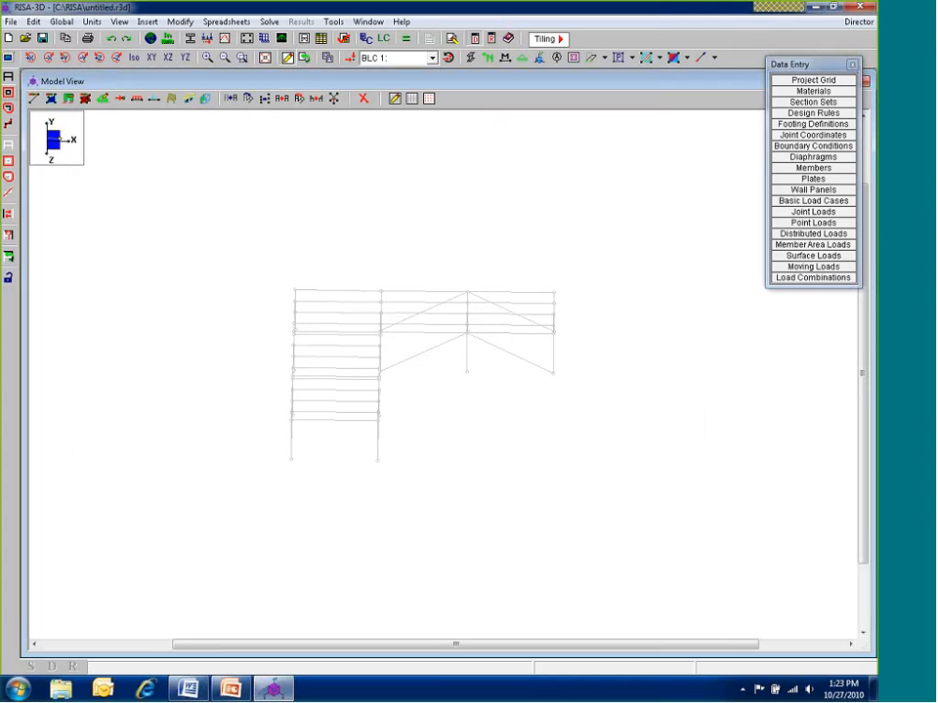
drag(249, 264, 402, 507)
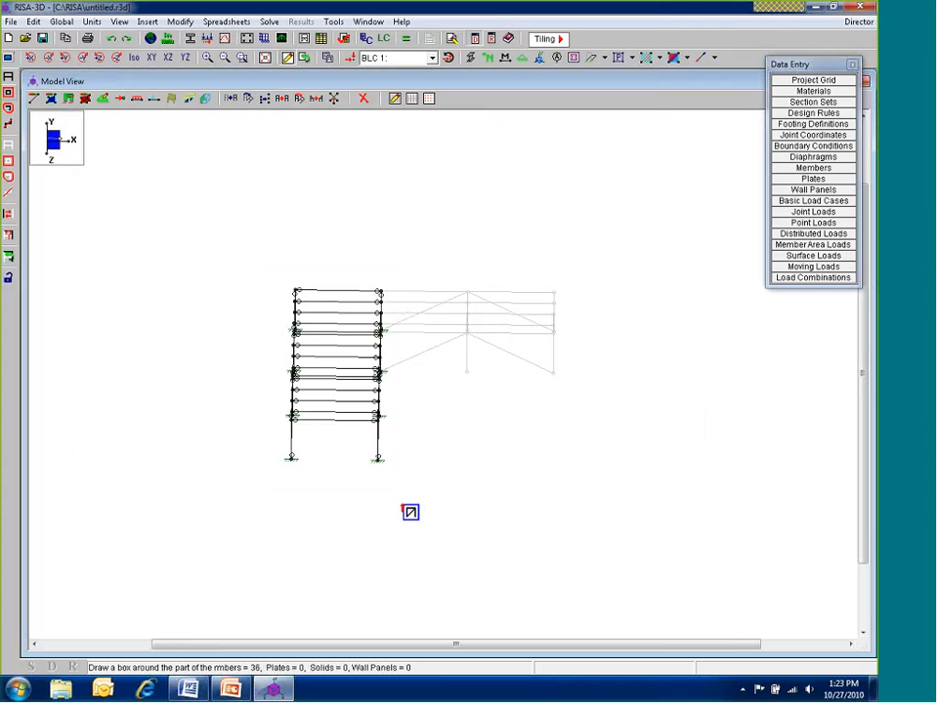
click(281, 99)
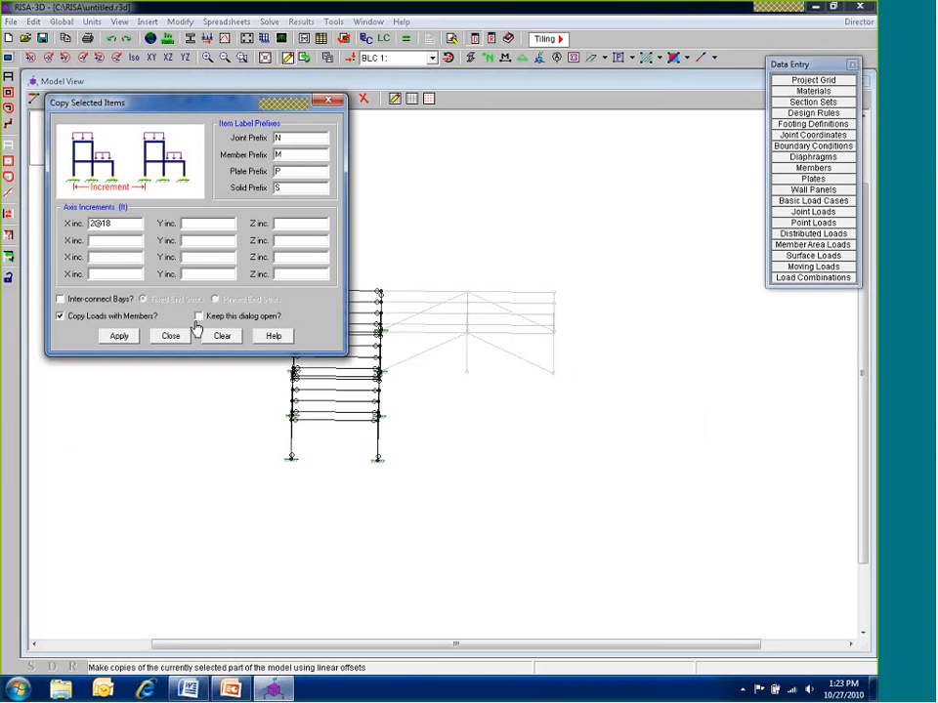
drag(153, 104, 144, 93)
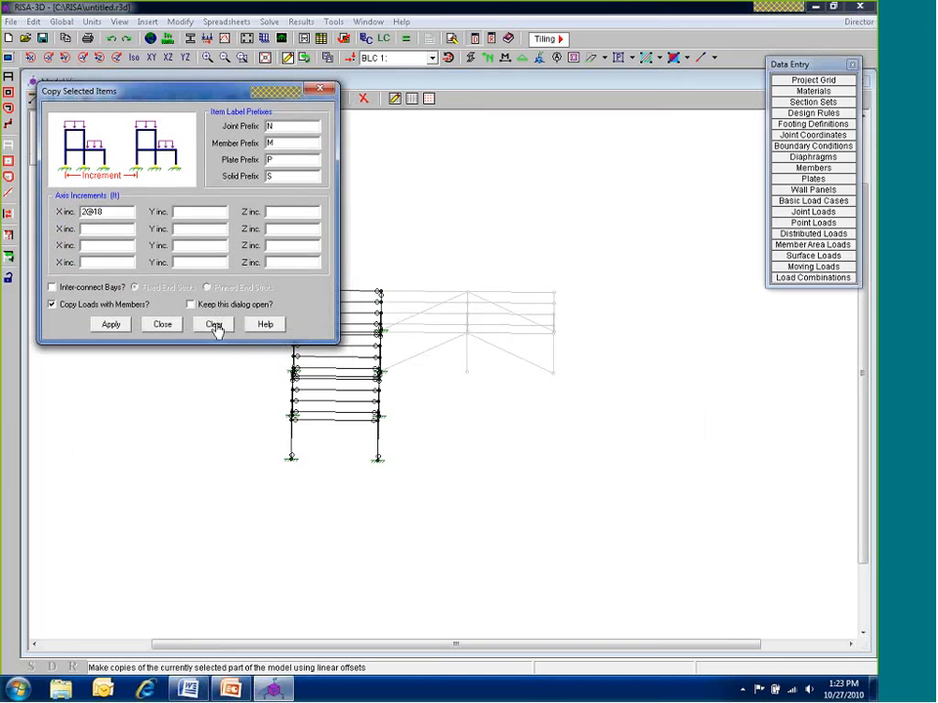
click(215, 325)
text(24)
click(111, 324)
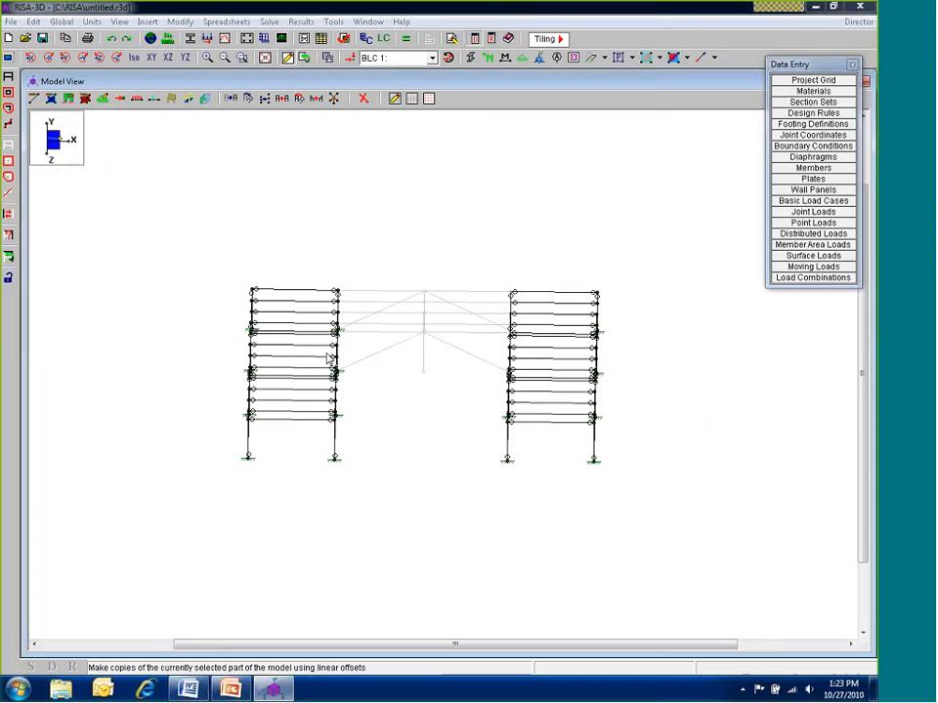
click(101, 57)
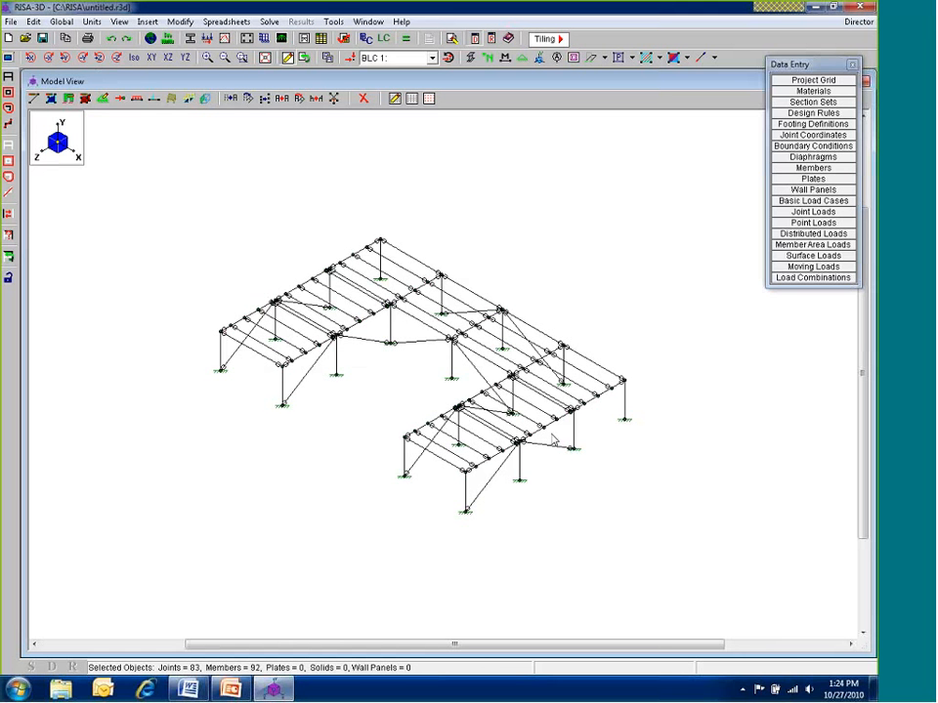
Name the first four basic load cases Dead Load, Live Load, Wind Load X and Wind Load Z
click(826, 65)
click(829, 201)
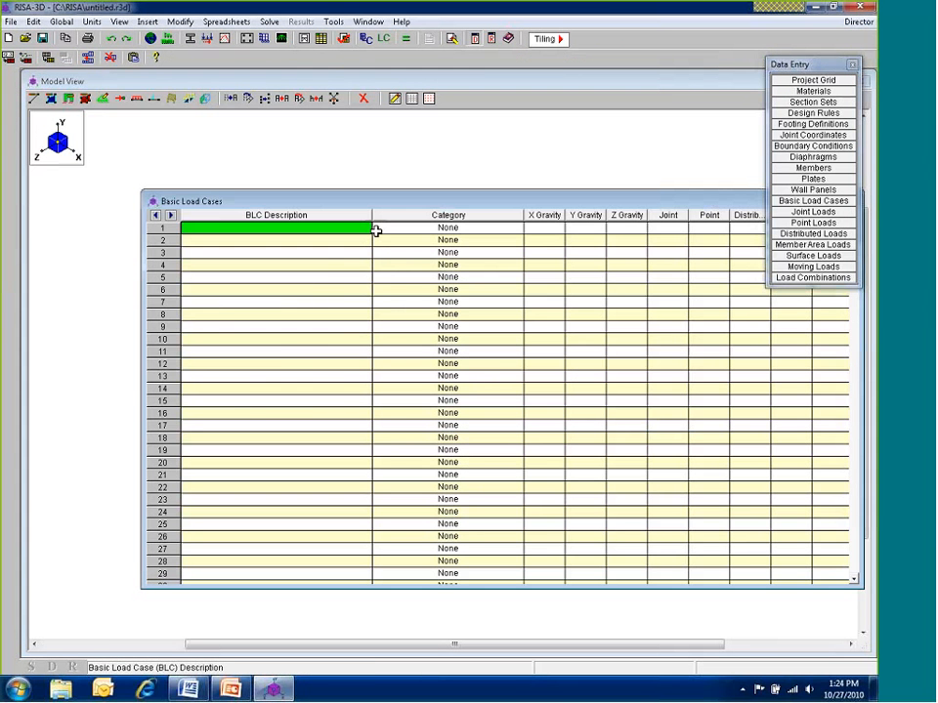
text(Dead Load)
key(Return)
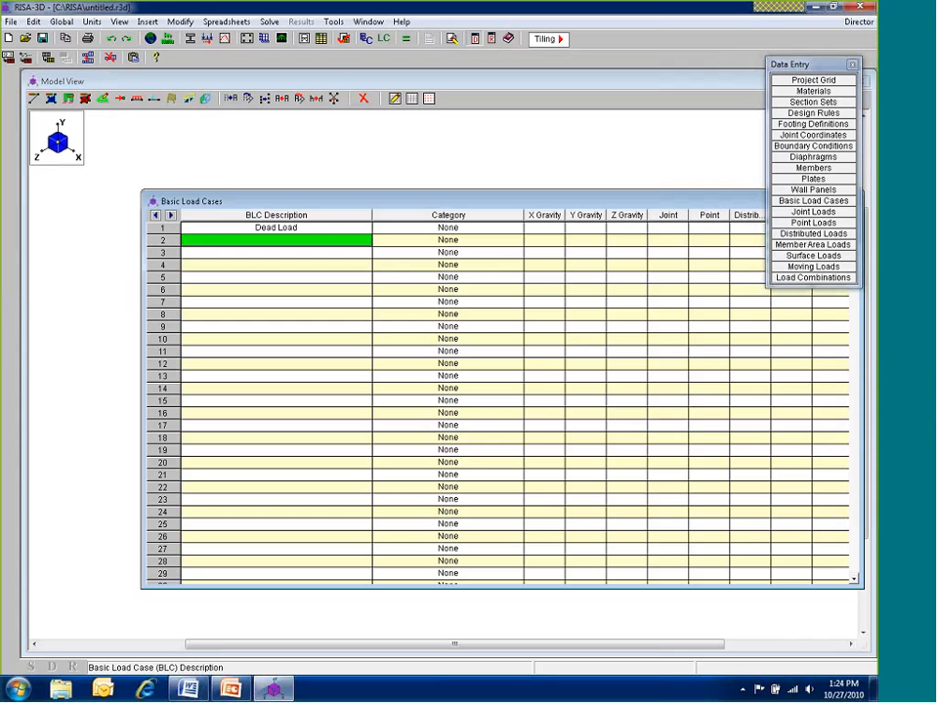
text(r Load)
key(Return)
text(Wind)
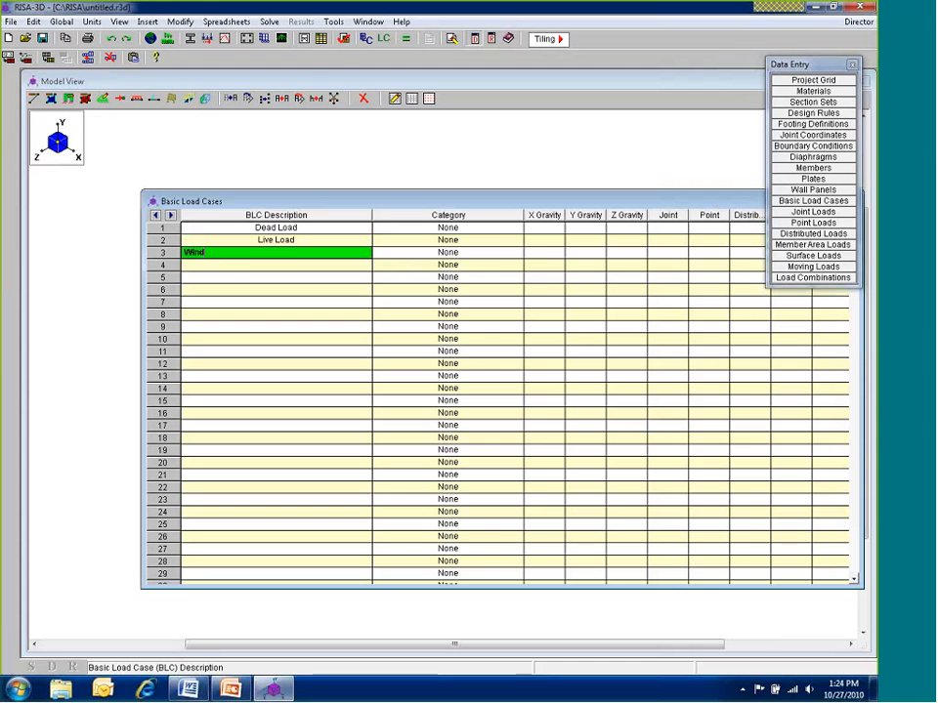
text( Load X)
key(Return)
text(Wind)
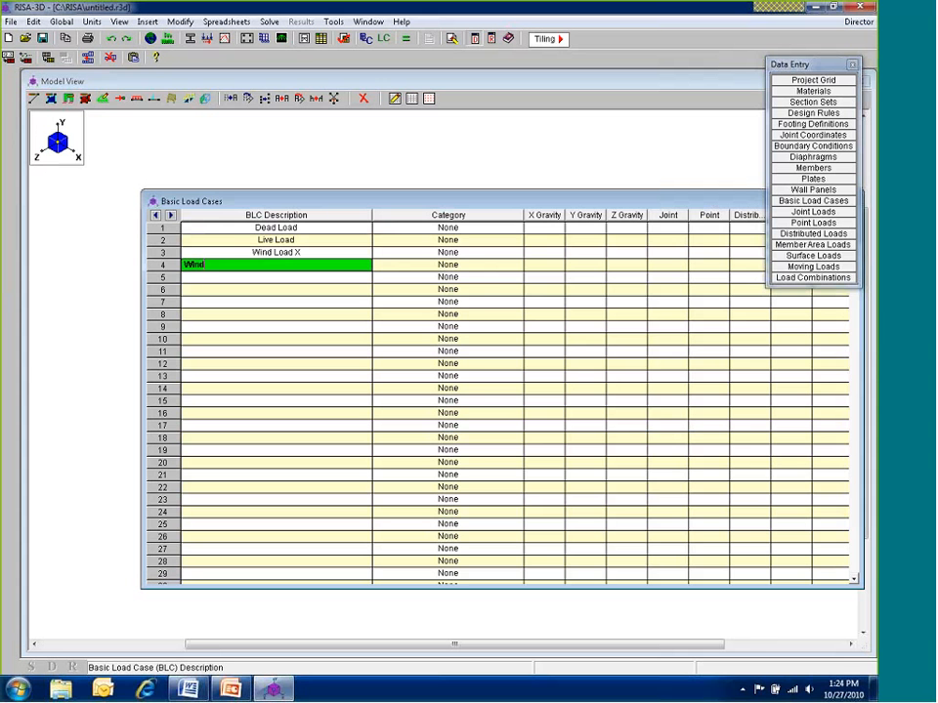
Assign category DL to the Dead Load case and LL to the Live Load case
click(446, 229)
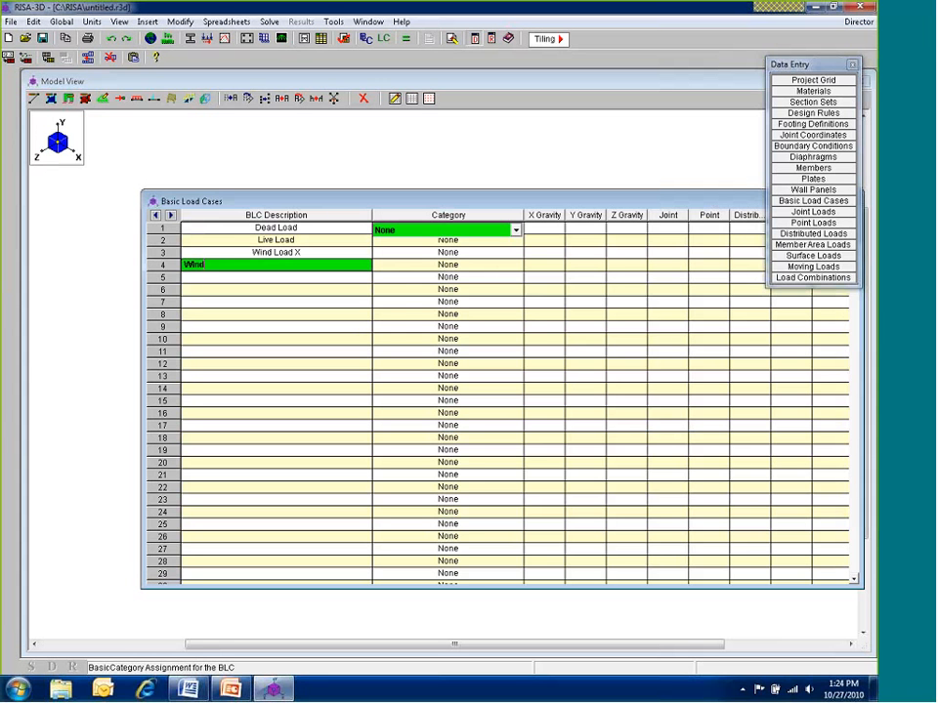
click(447, 230)
click(427, 250)
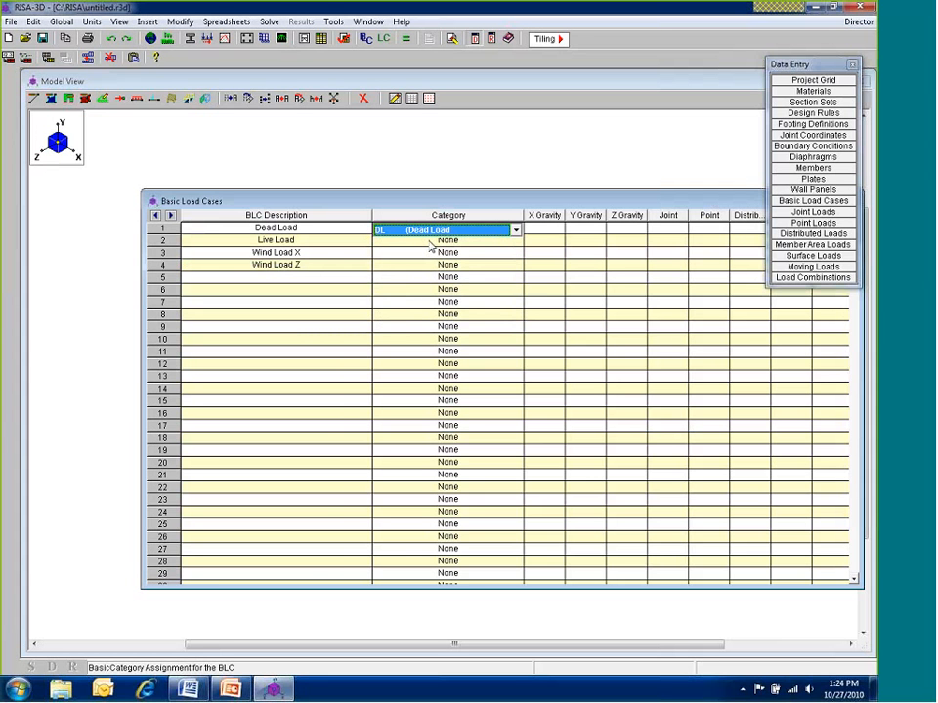
click(431, 244)
Assign category WLX to the Wind Load X case and WLZ to the Wind Load Z case
click(438, 254)
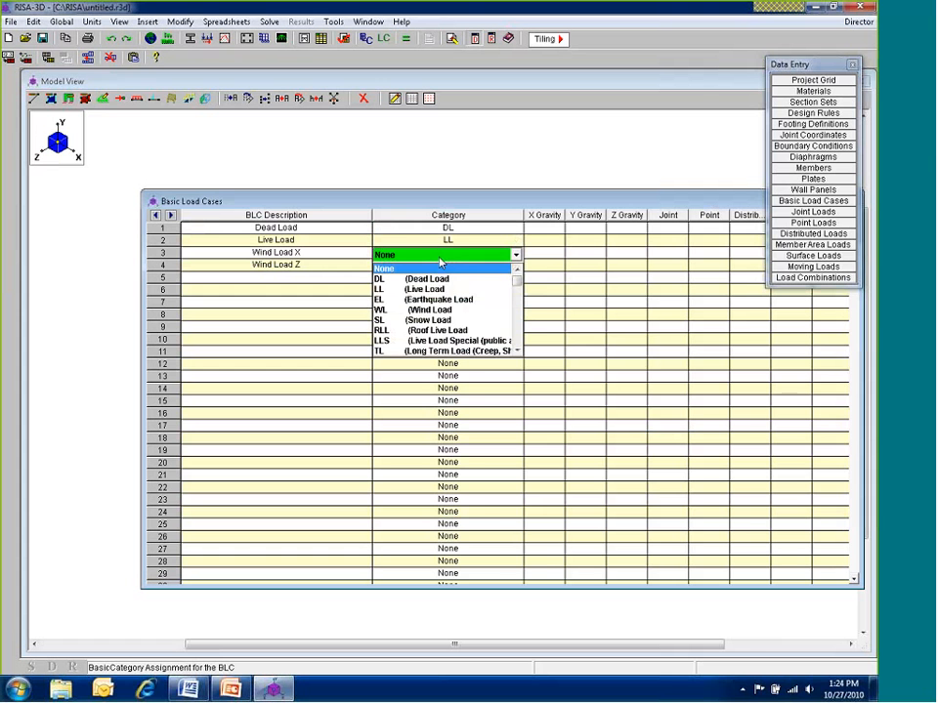
scroll(445, 298, down, 2)
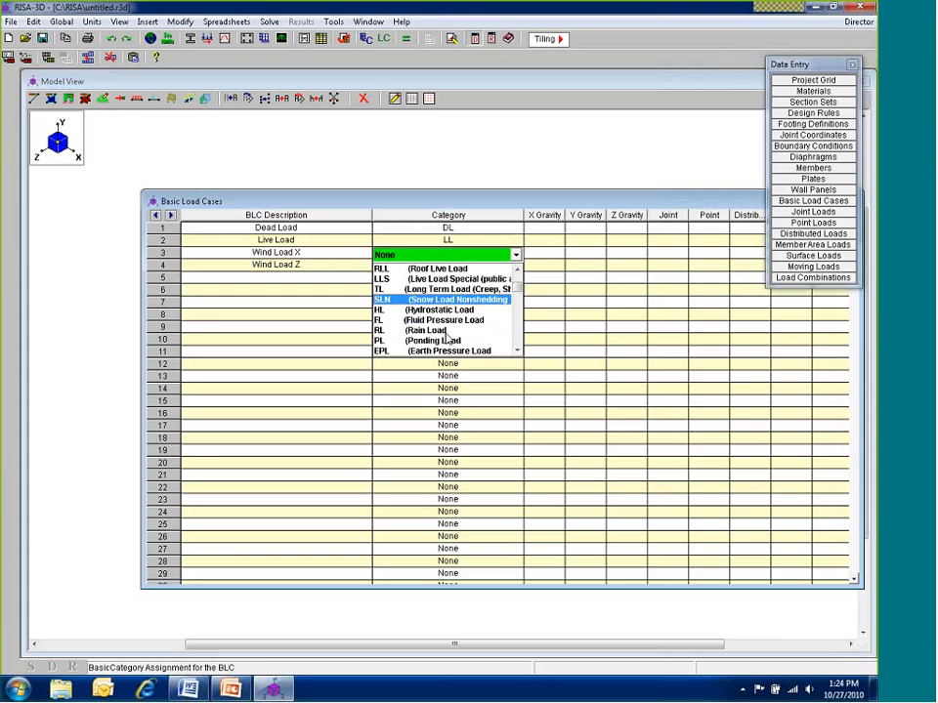
scroll(450, 336, down, 5)
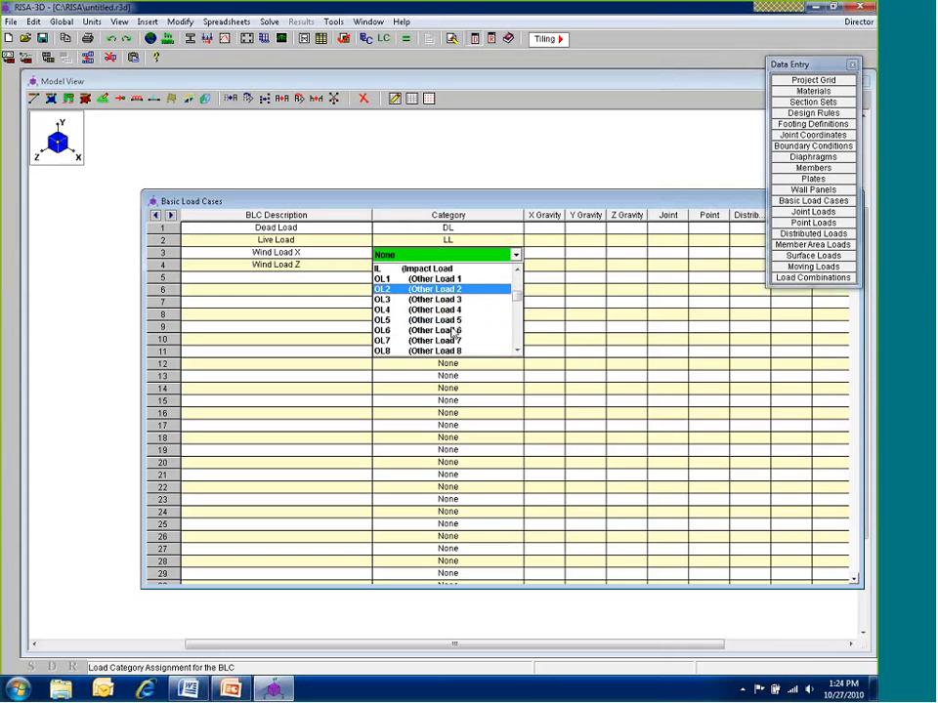
scroll(451, 337, down, 1)
click(445, 350)
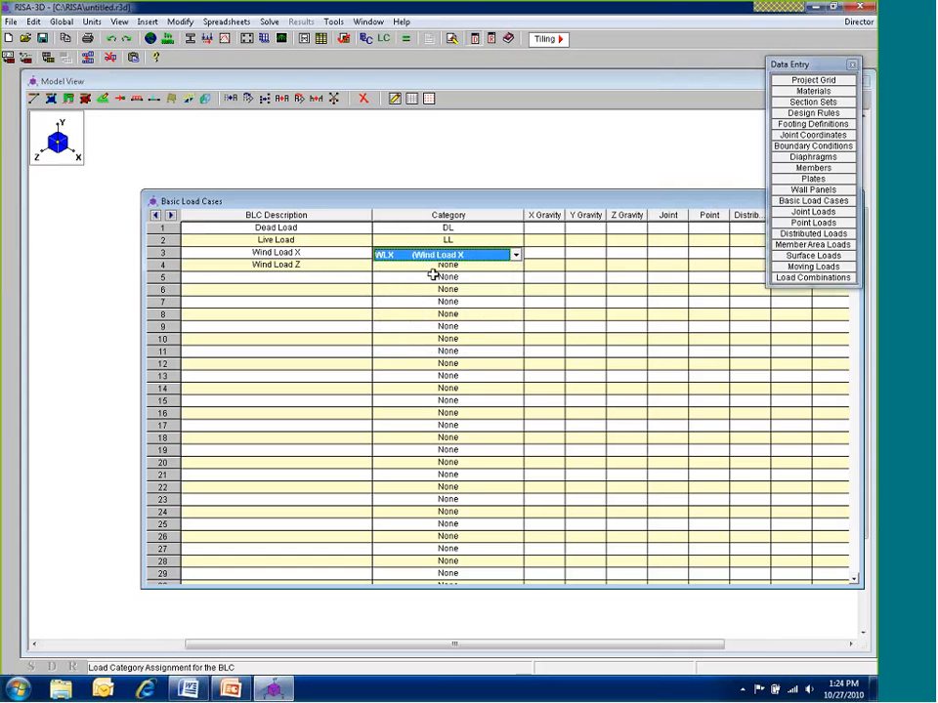
click(429, 268)
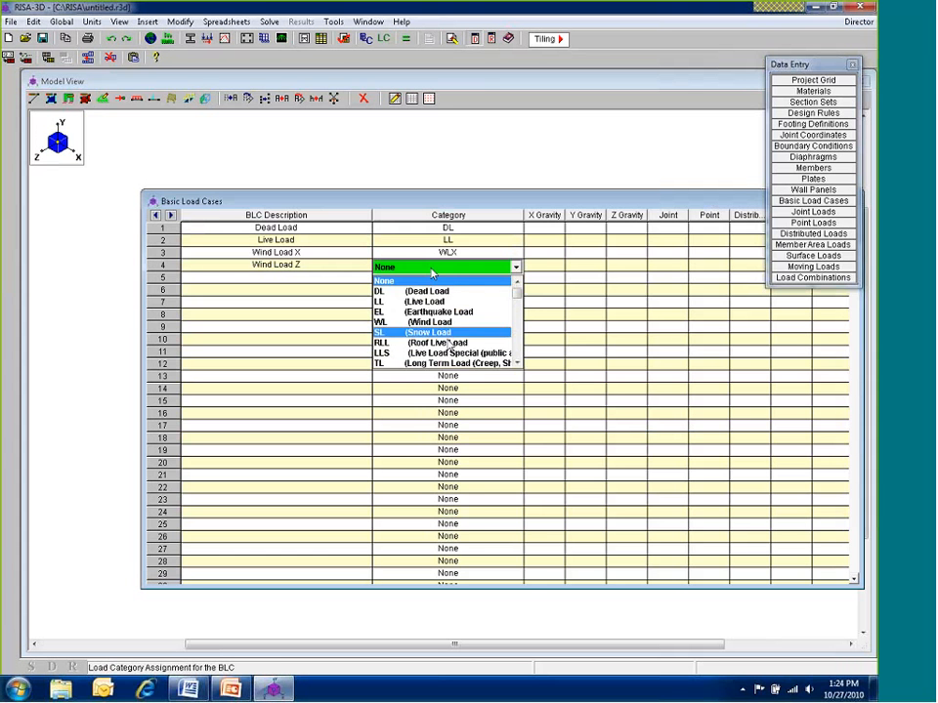
scroll(447, 347, down, 1)
scroll(447, 350, down, 4)
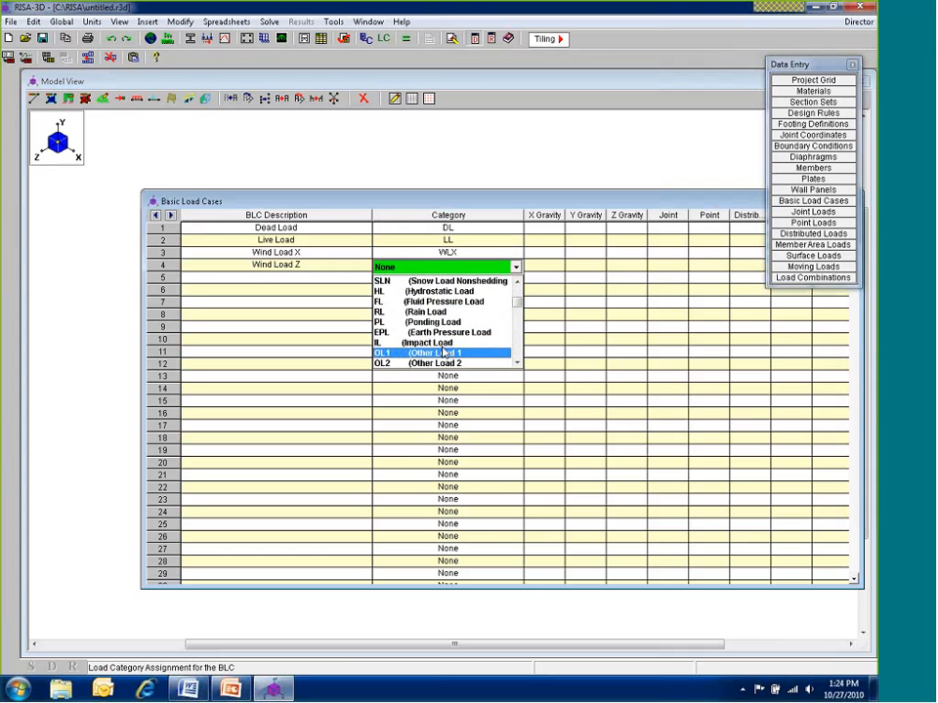
scroll(437, 365, down, 4)
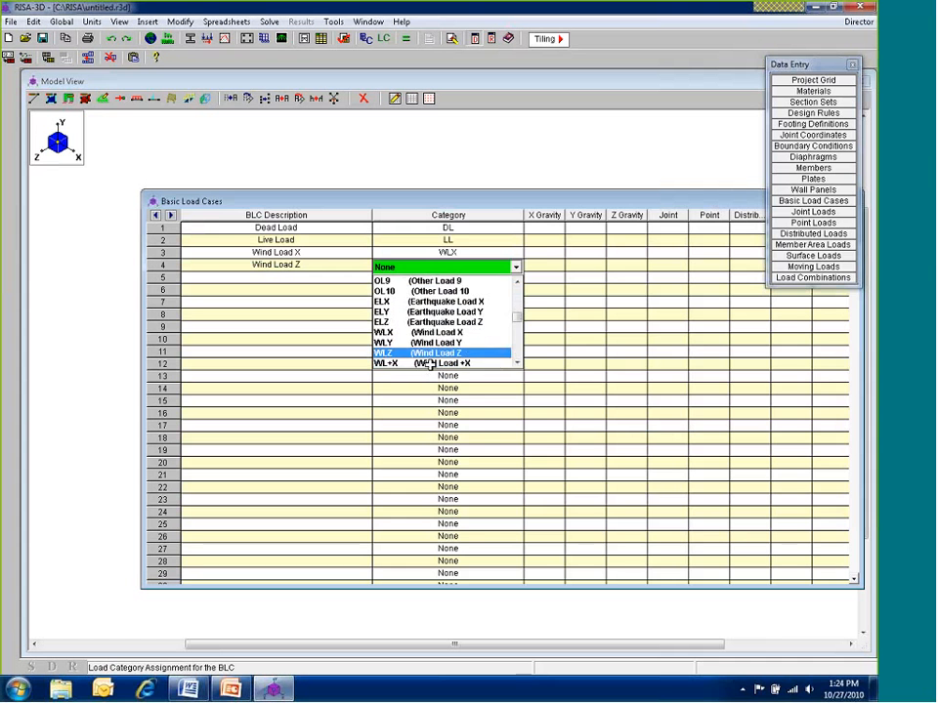
click(430, 354)
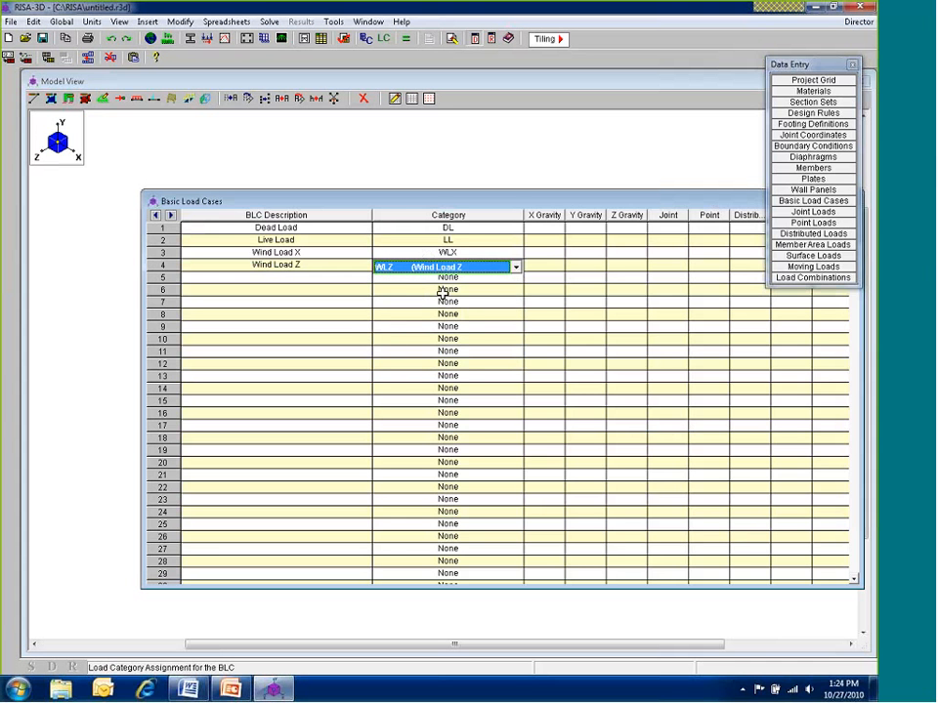
Set the Dead Load case's Y gravity factor to -1 and close the load case spreadsheet
drag(498, 217, 429, 189)
click(480, 216)
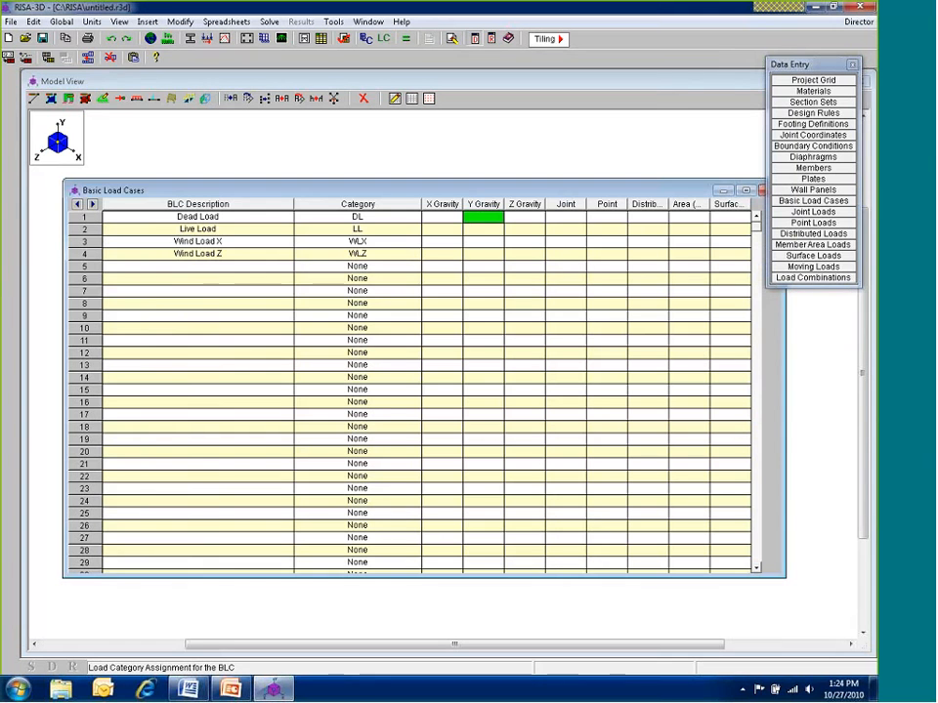
text(-1)
click(567, 216)
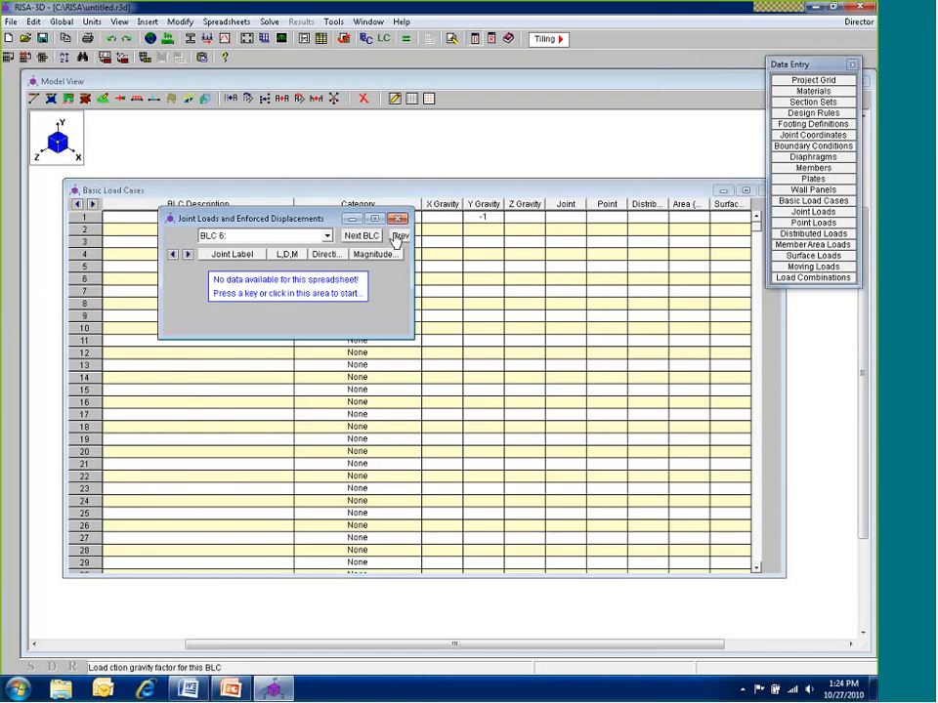
click(401, 216)
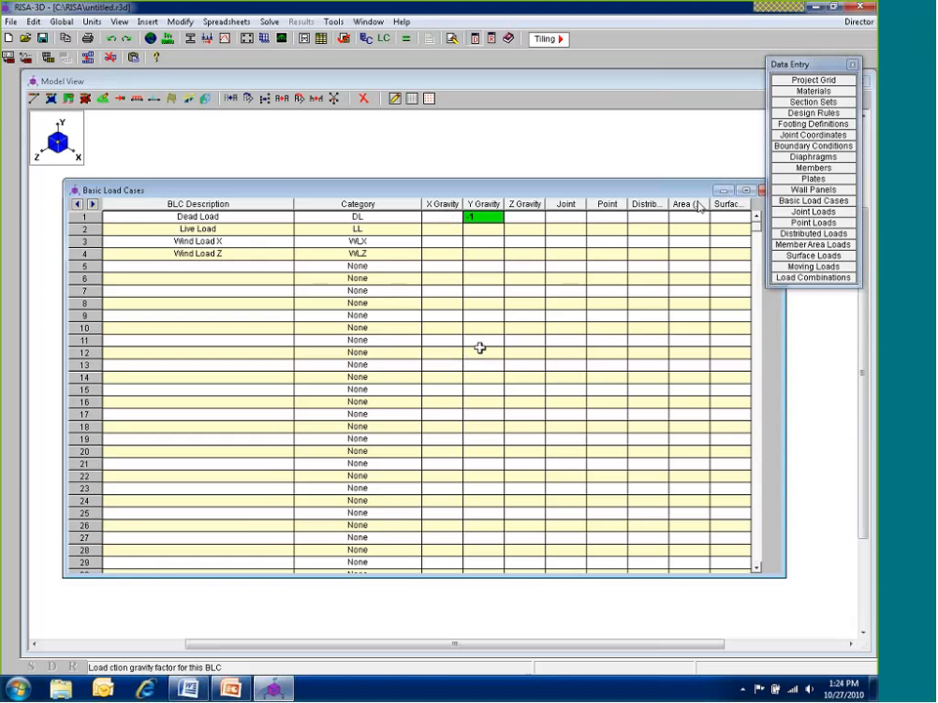
mouse_move(755, 197)
mouse_down()
mouse_move(744, 190)
mouse_move(752, 186)
mouse_up()
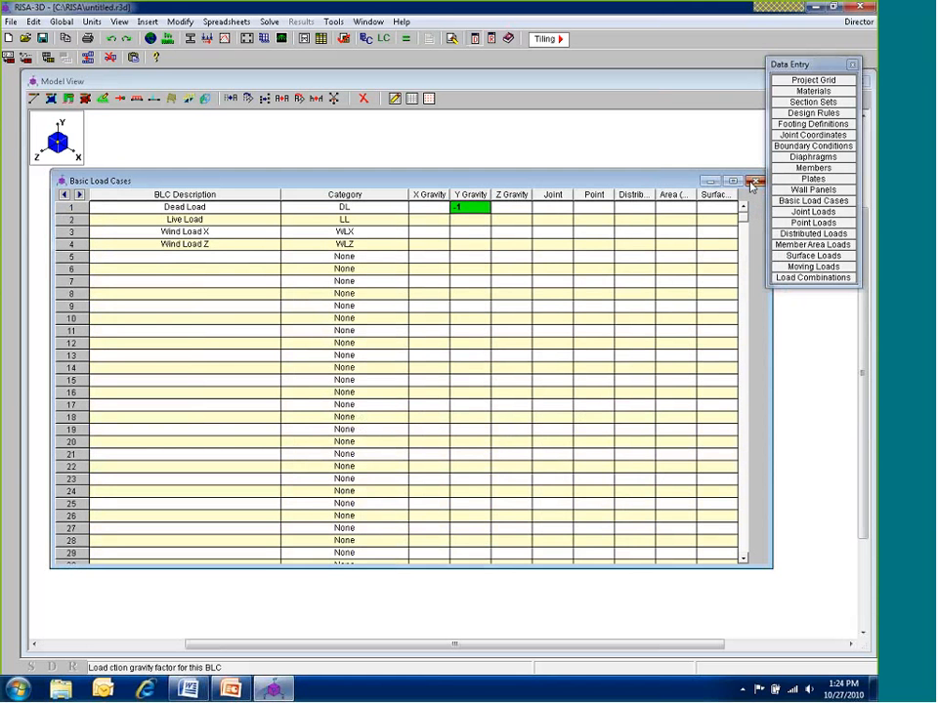
click(753, 182)
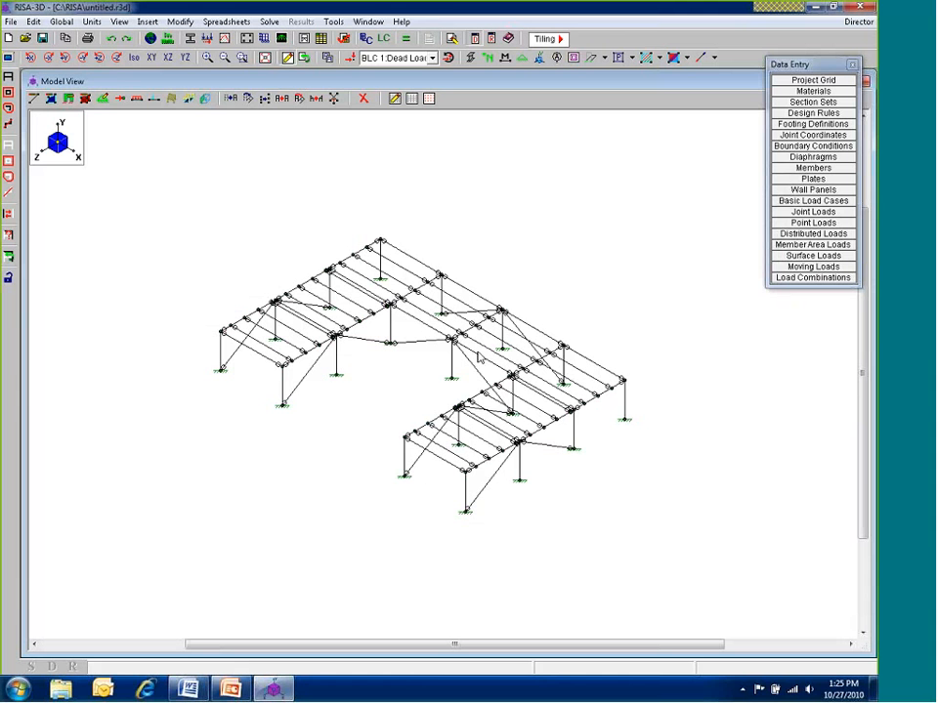
Set up a member area load in direction Y with magnitude -0.02 ksf and A-B distribution in the Dead Load case
click(172, 100)
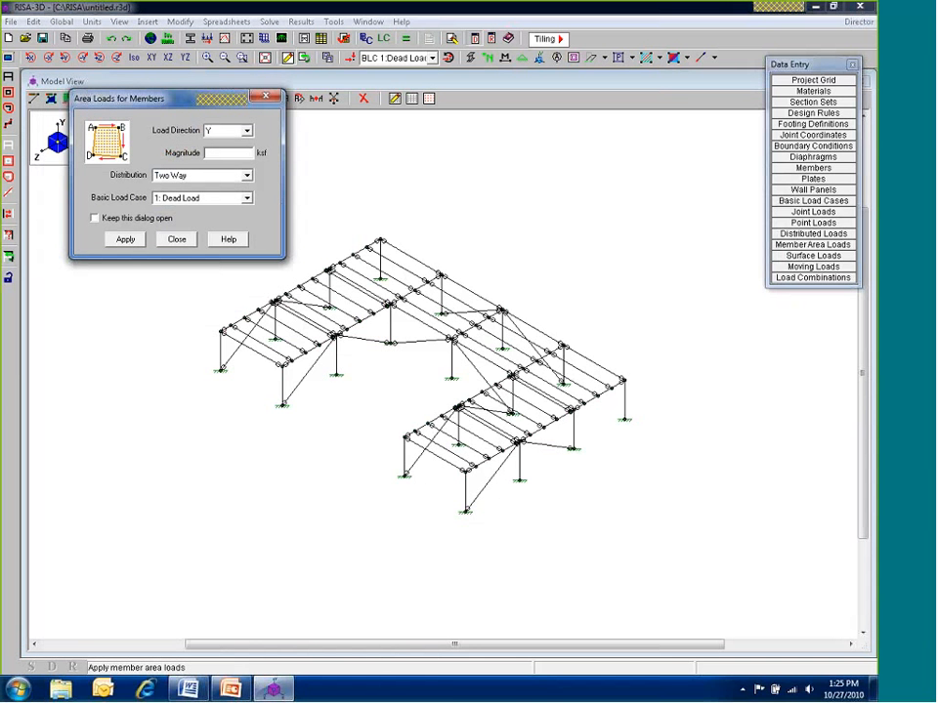
click(221, 135)
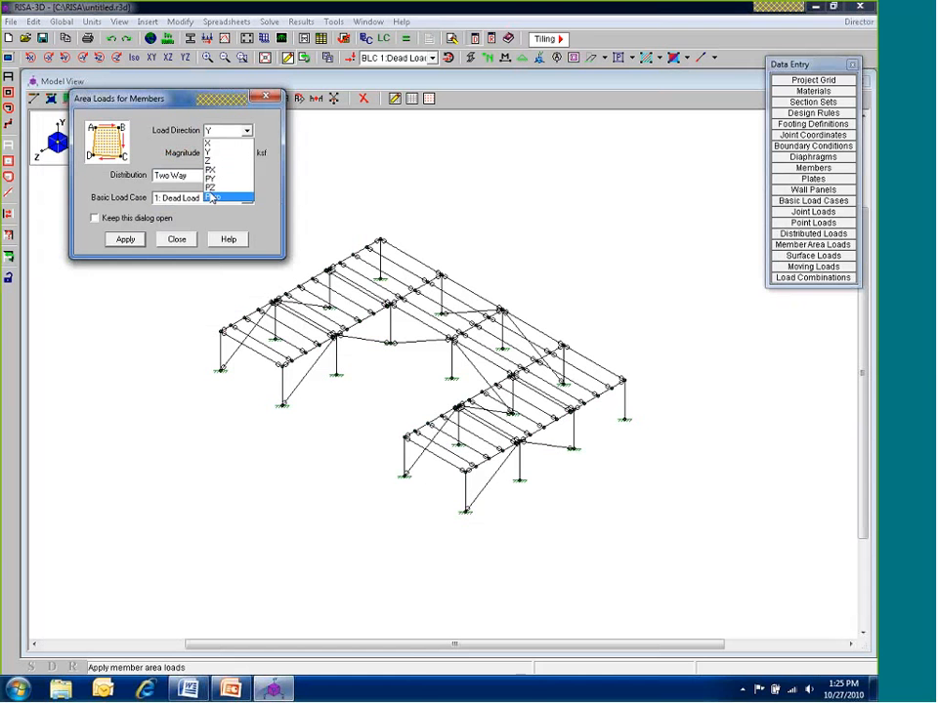
click(217, 151)
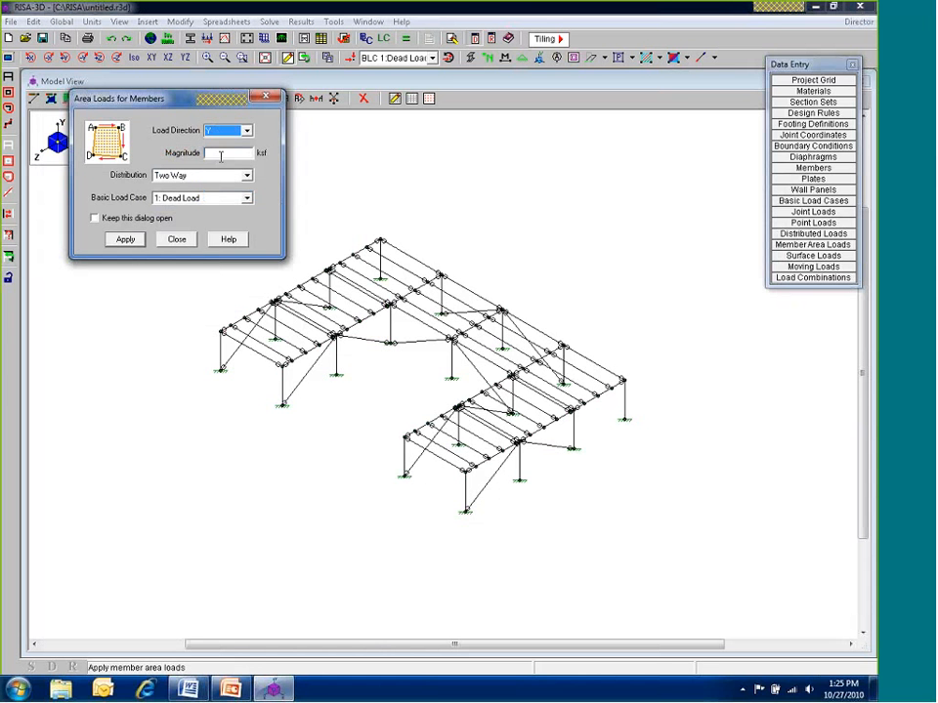
key(Tab)
text(-0.02)
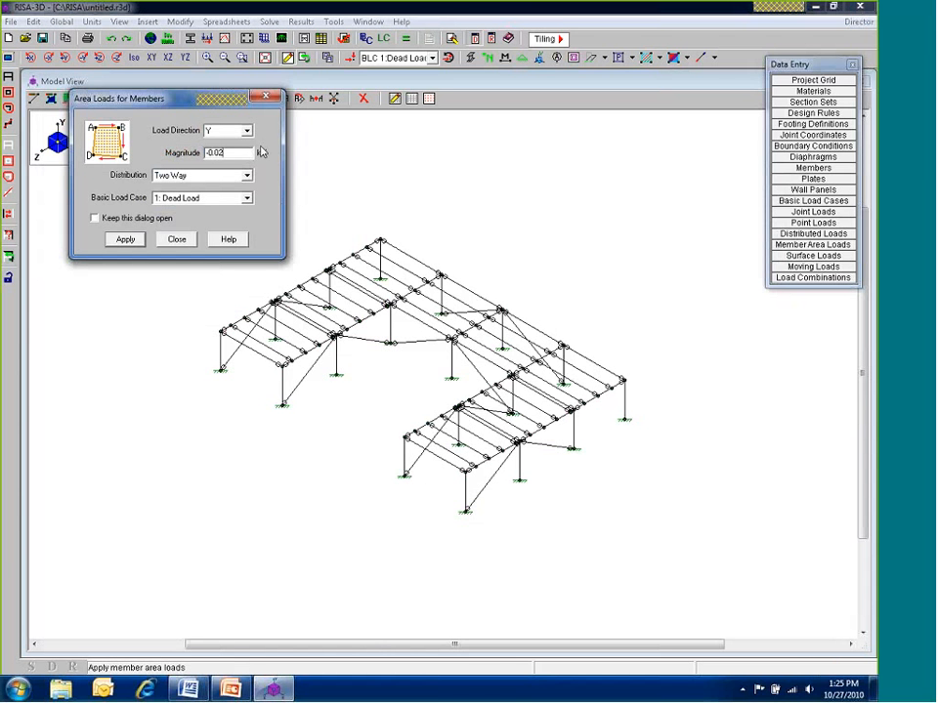
click(215, 177)
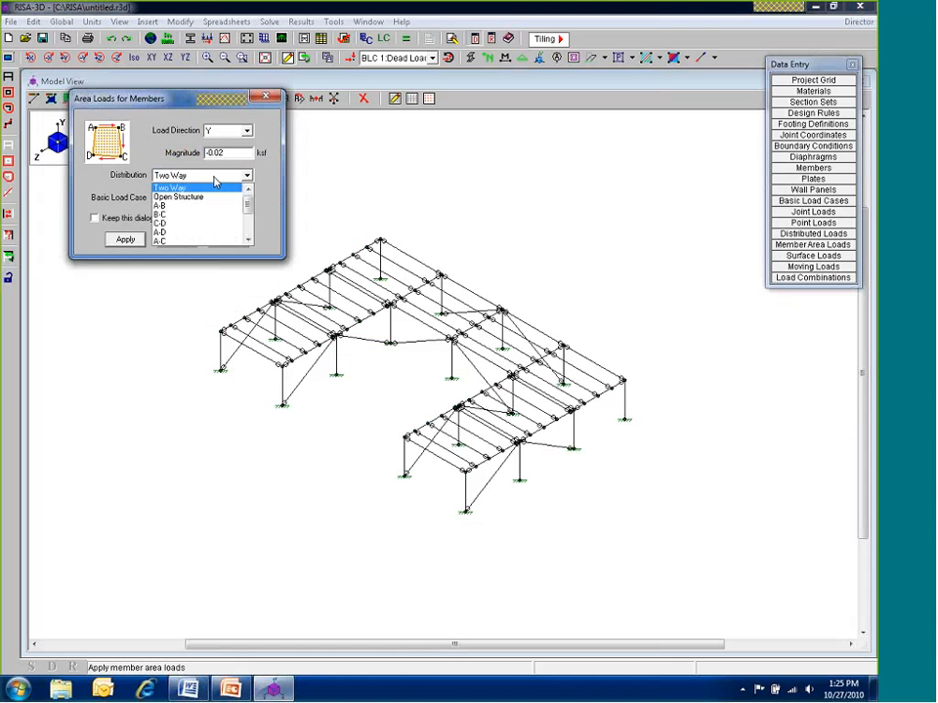
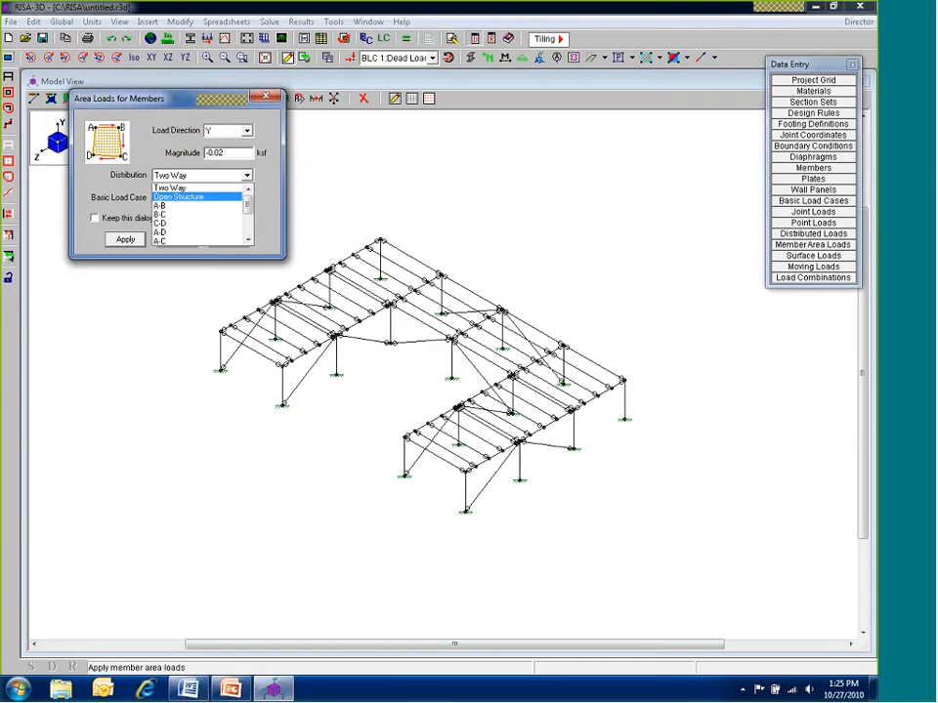
click(179, 207)
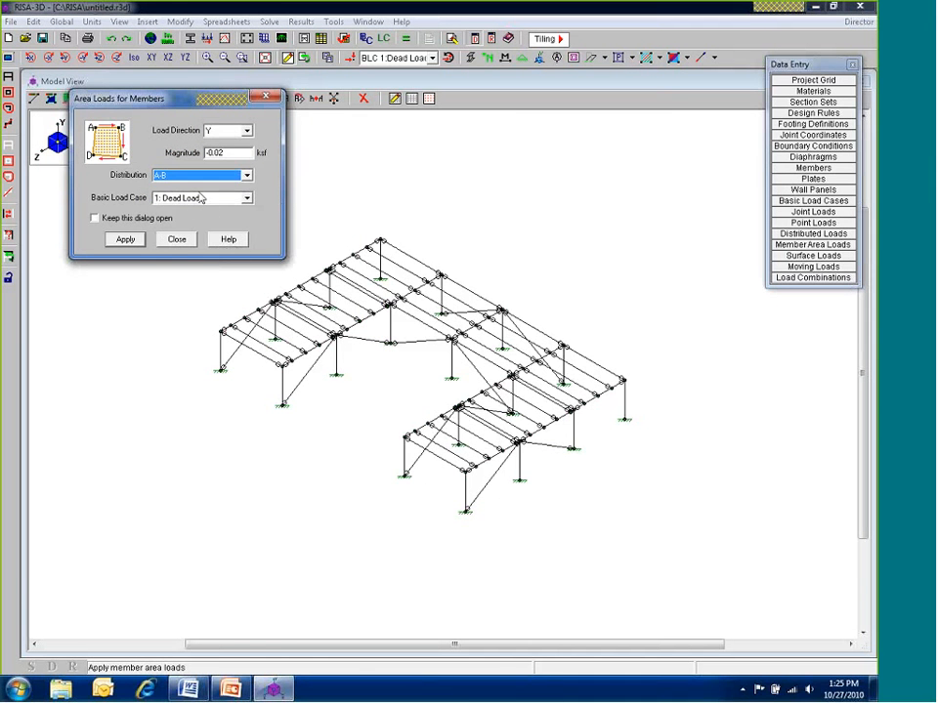
click(127, 241)
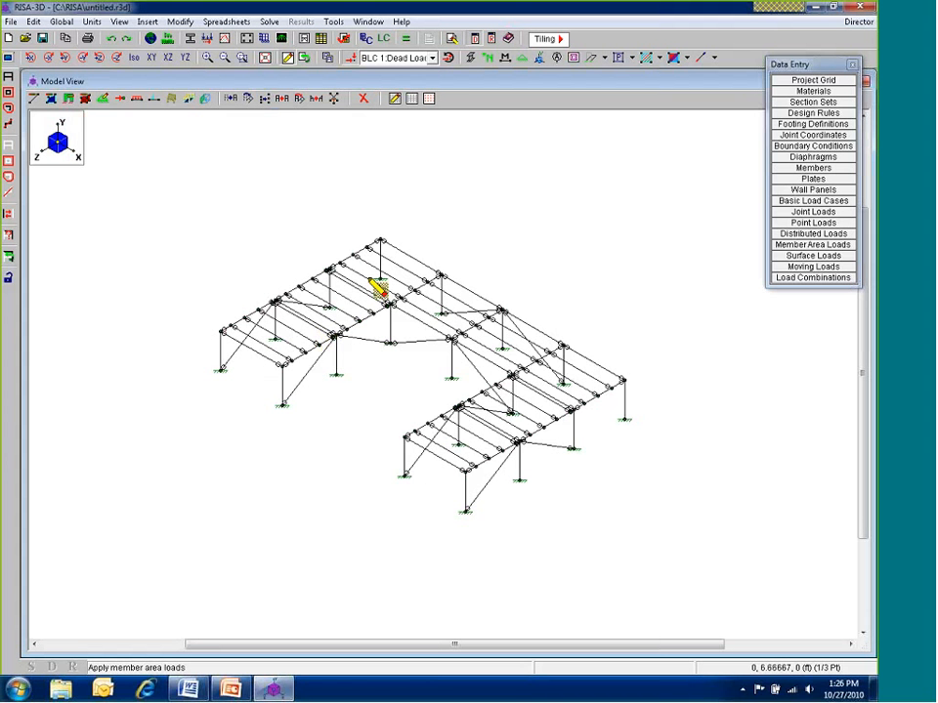
Draw the dead area load over the full roof of both Z-direction wings, starting each along its long outer edge
click(221, 331)
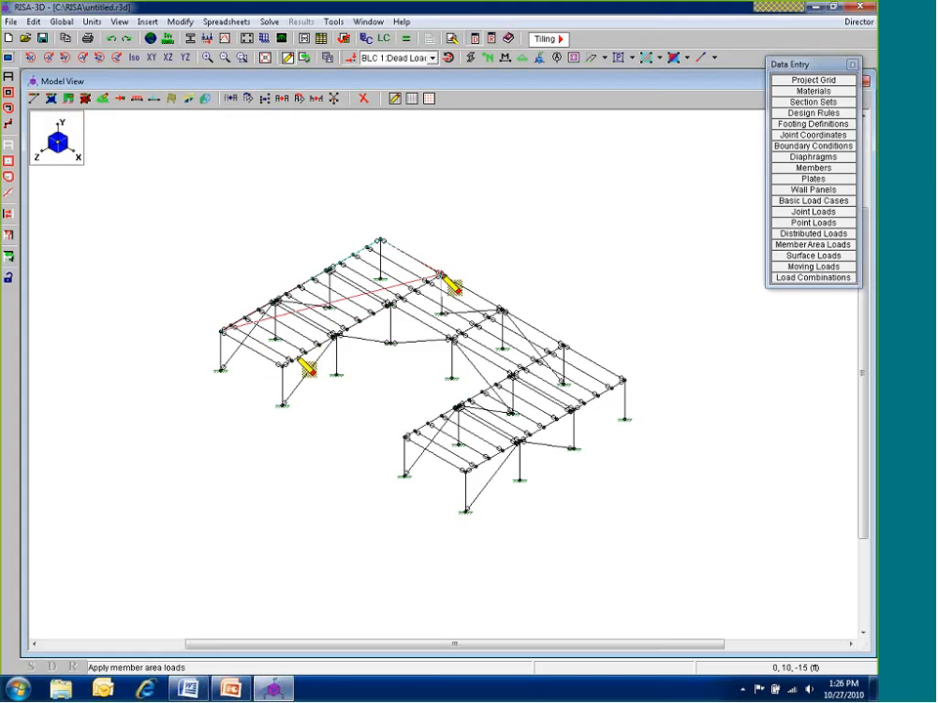
click(282, 364)
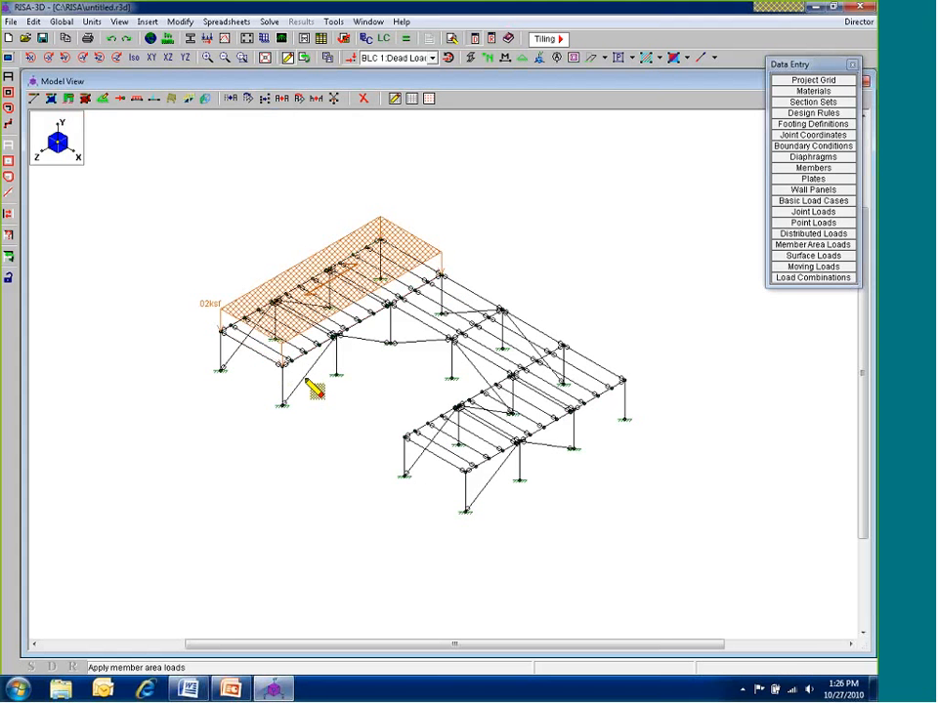
scroll(329, 278, up, 3)
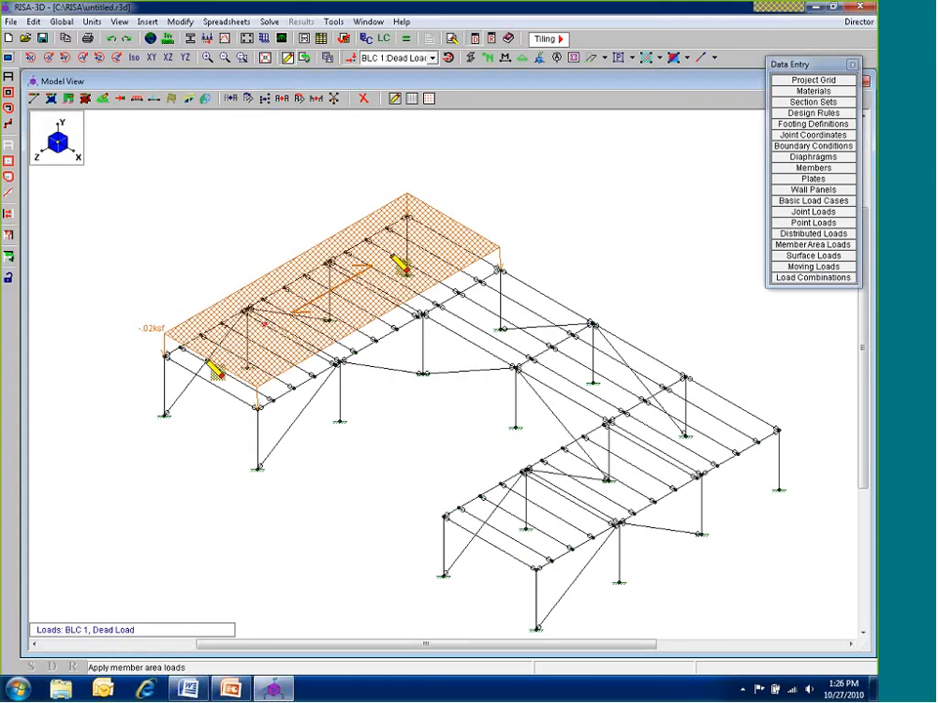
scroll(265, 350, down, 1)
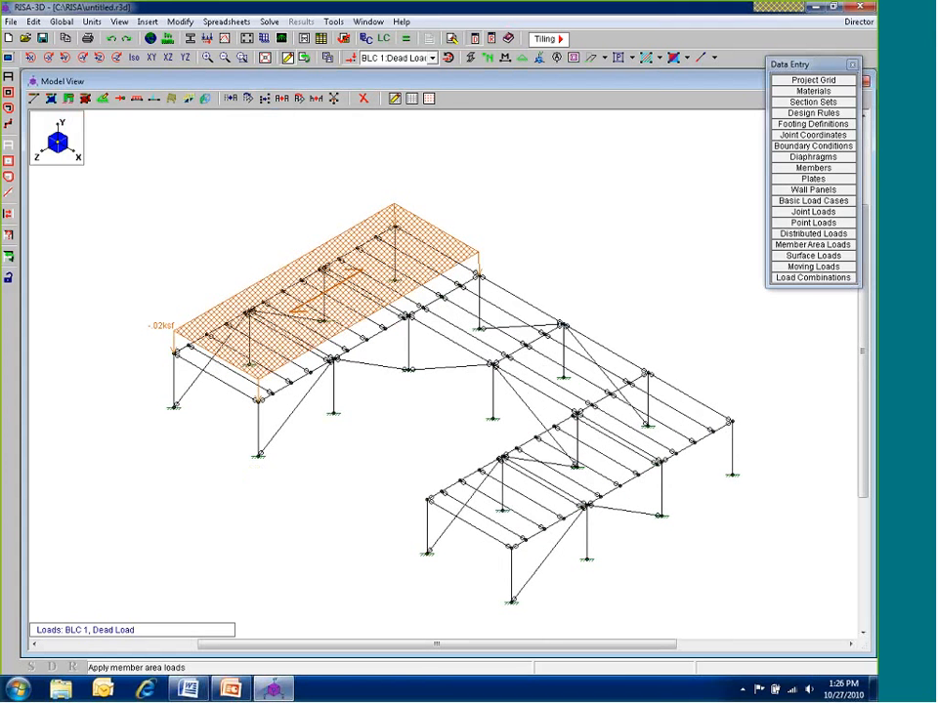
scroll(430, 493, down, 1)
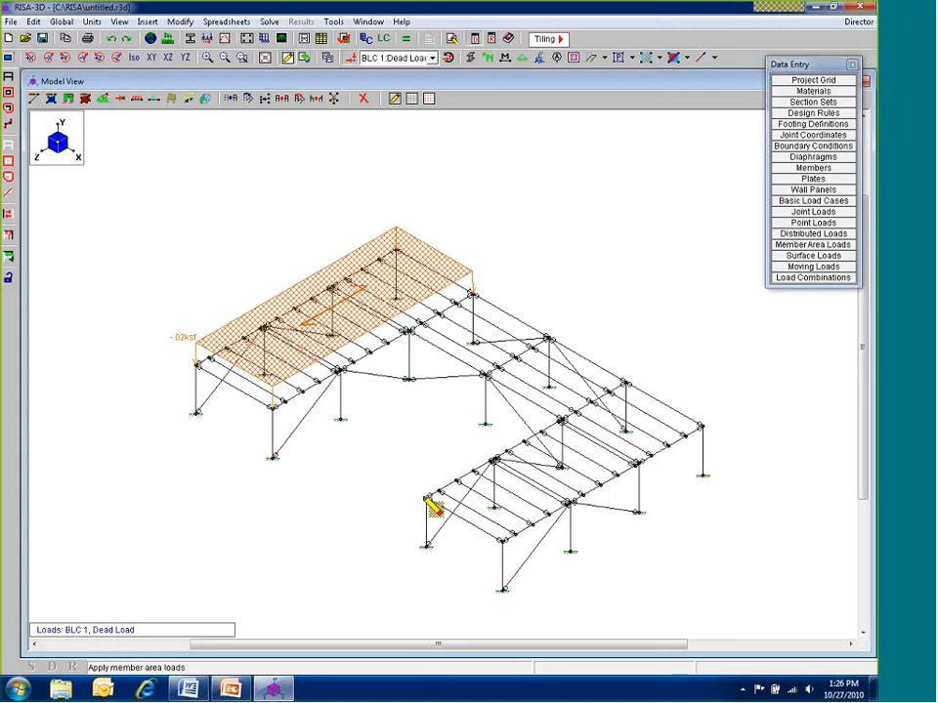
click(701, 428)
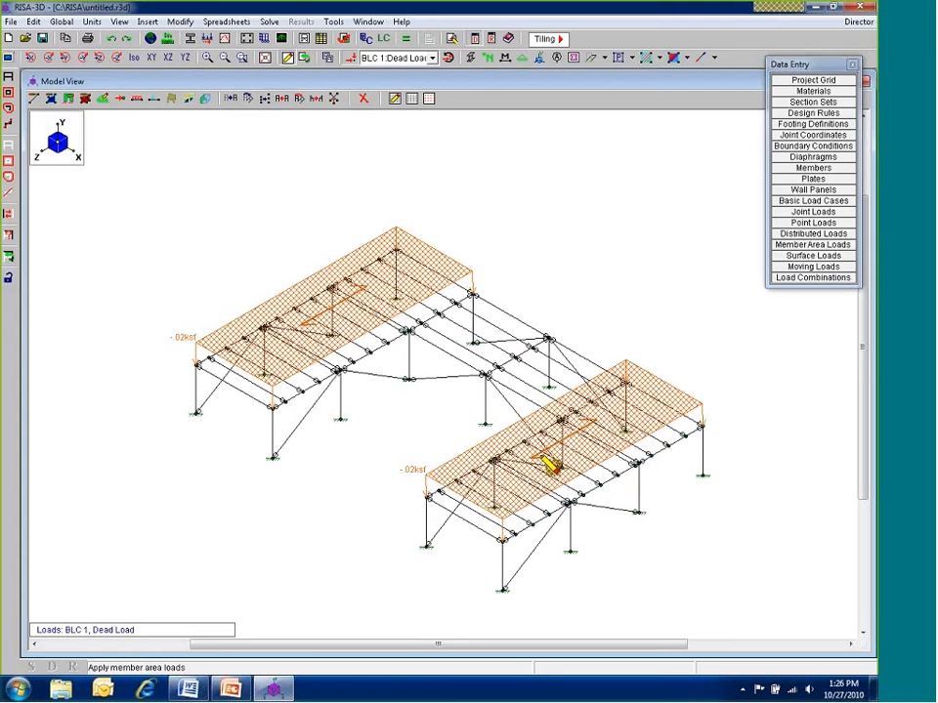
Draw the dead area load over the connecting roof bay next to the first Z-direction wing
middle_drag(552, 467, 356, 319)
scroll(355, 318, up, 3)
click(391, 357)
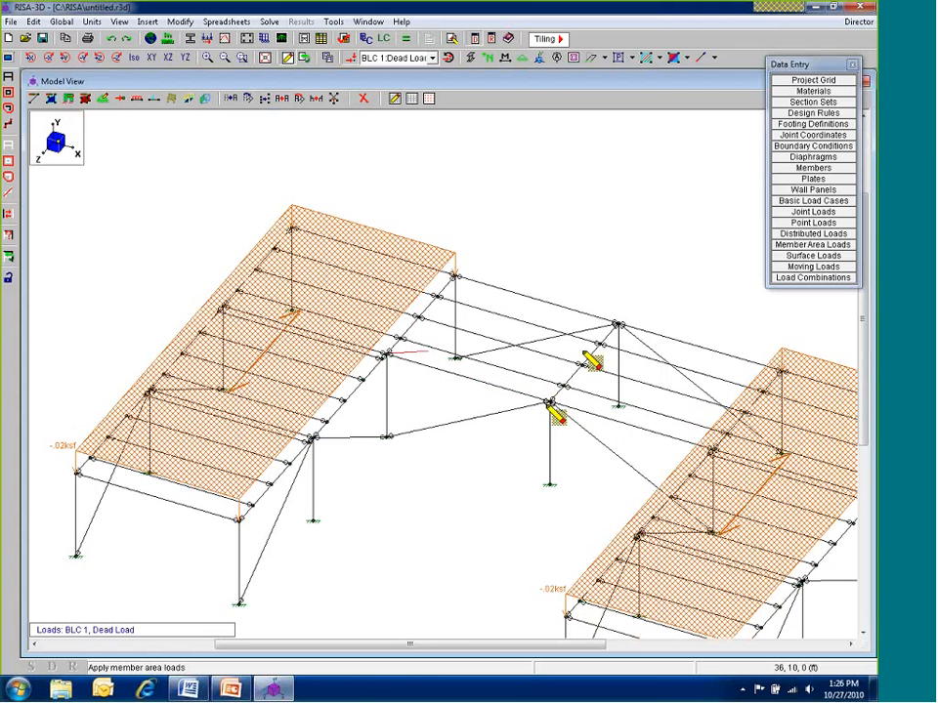
click(455, 279)
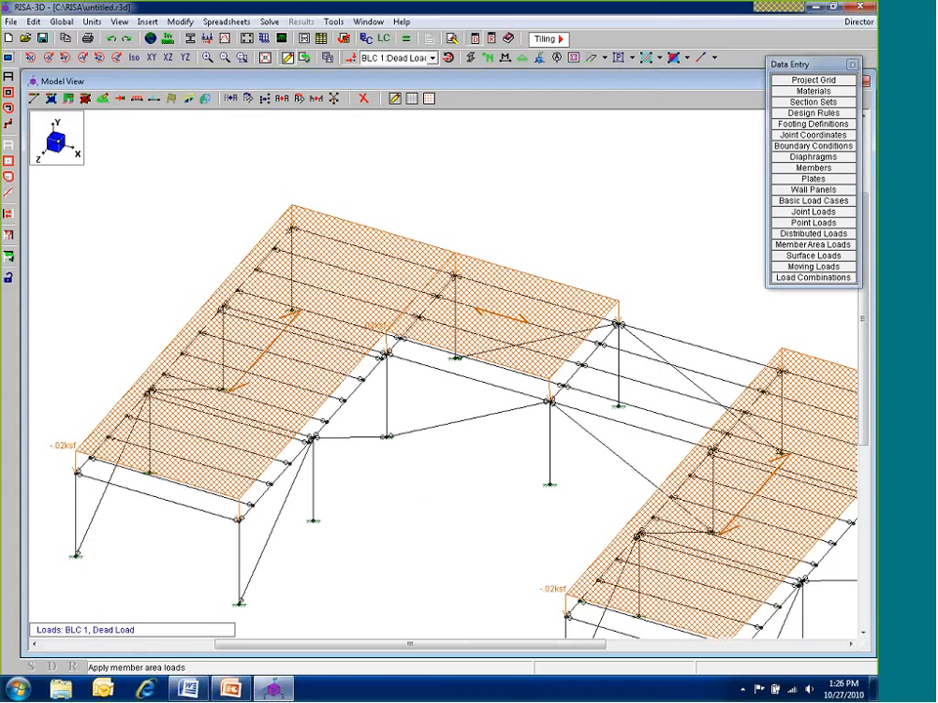
Redraw the dead area load so it covers the whole connecting roof between the two wings, and finish area load drawing
click(387, 354)
scroll(388, 354, down, 1)
shift+middle_drag(497, 451, 490, 350)
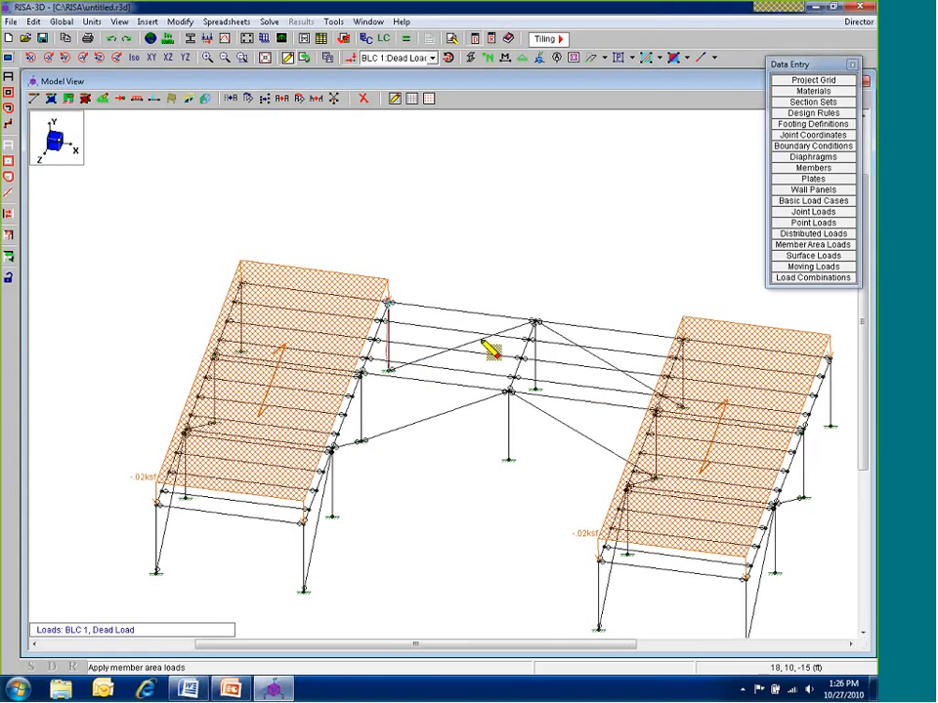
click(683, 341)
click(681, 401)
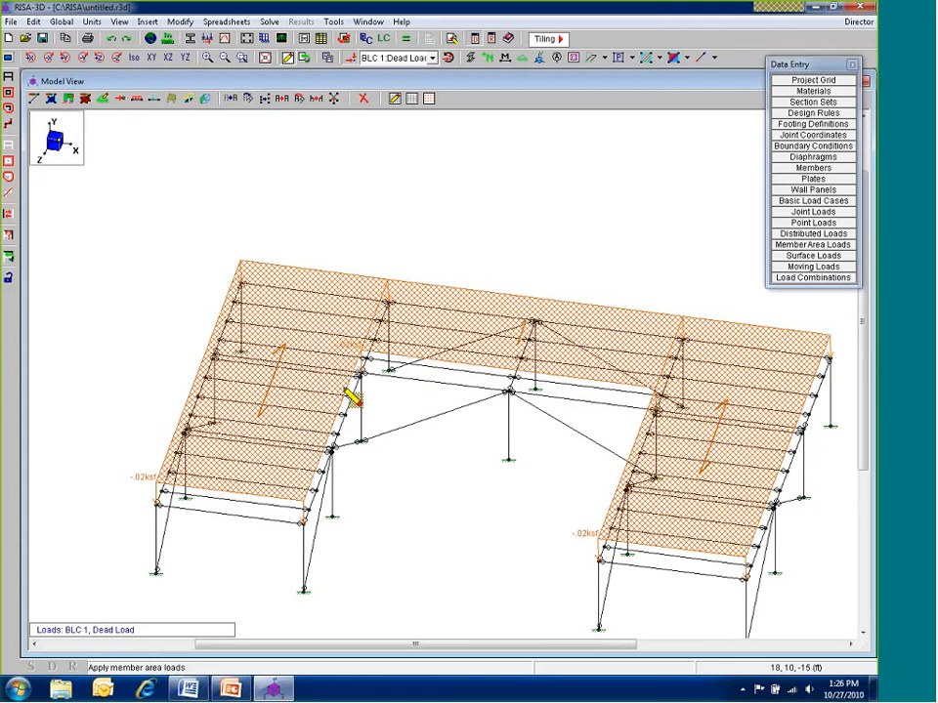
scroll(357, 401, down, 1)
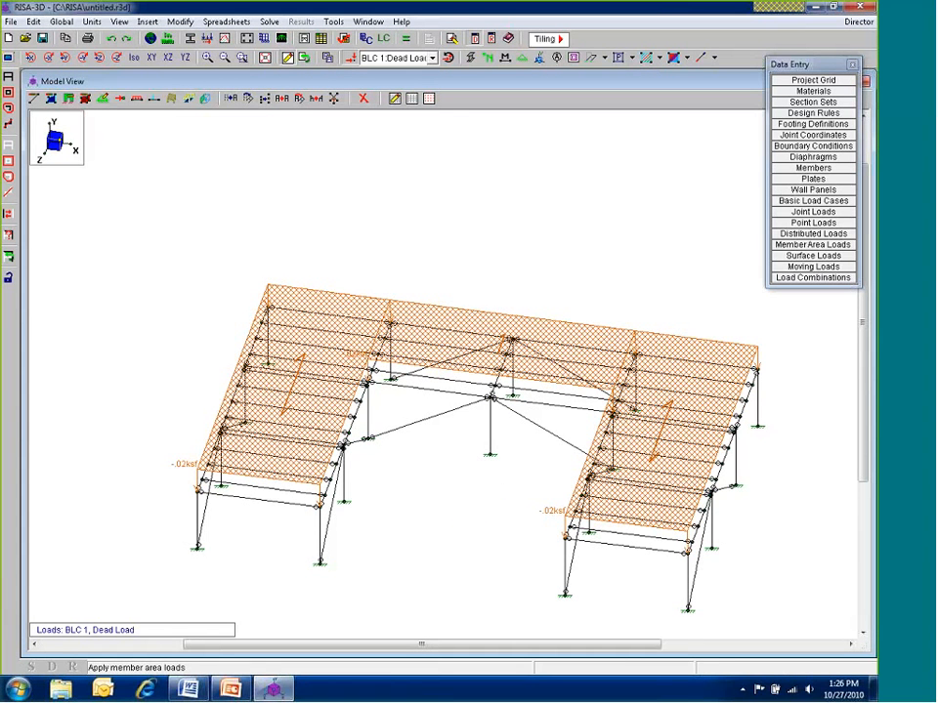
key(Escape)
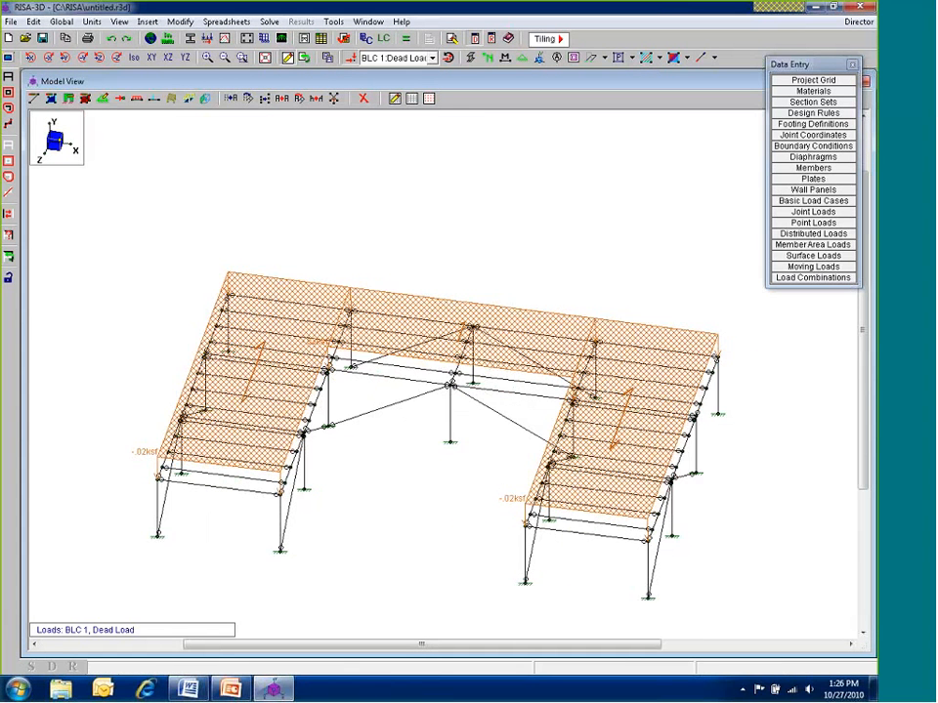
Display the Live Load case and set up a member point load in direction Y with magnitude -1 k at 25% in that case
click(394, 58)
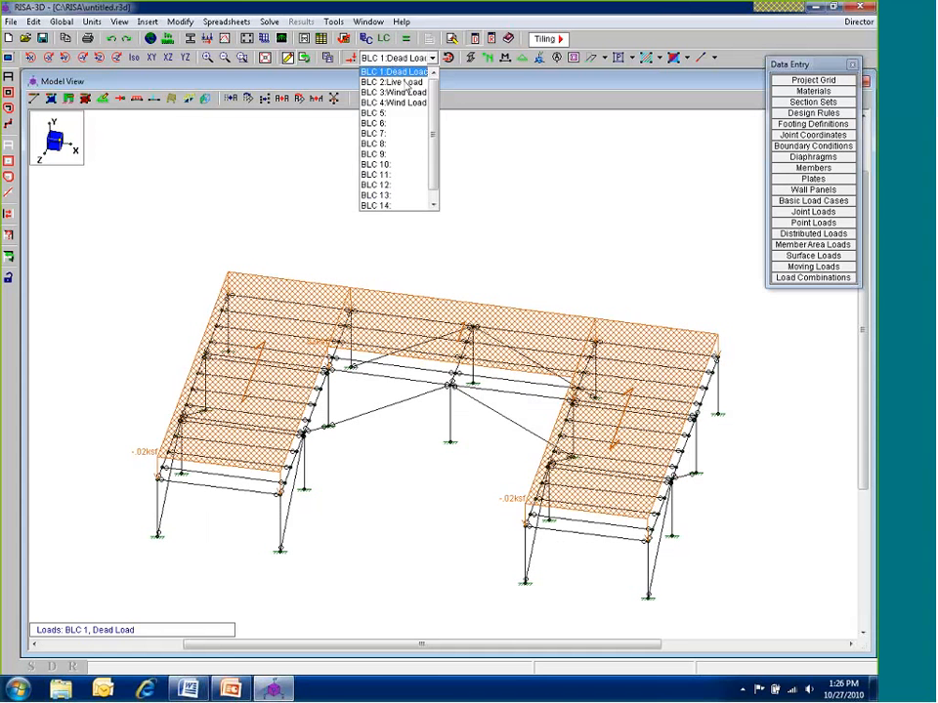
click(392, 82)
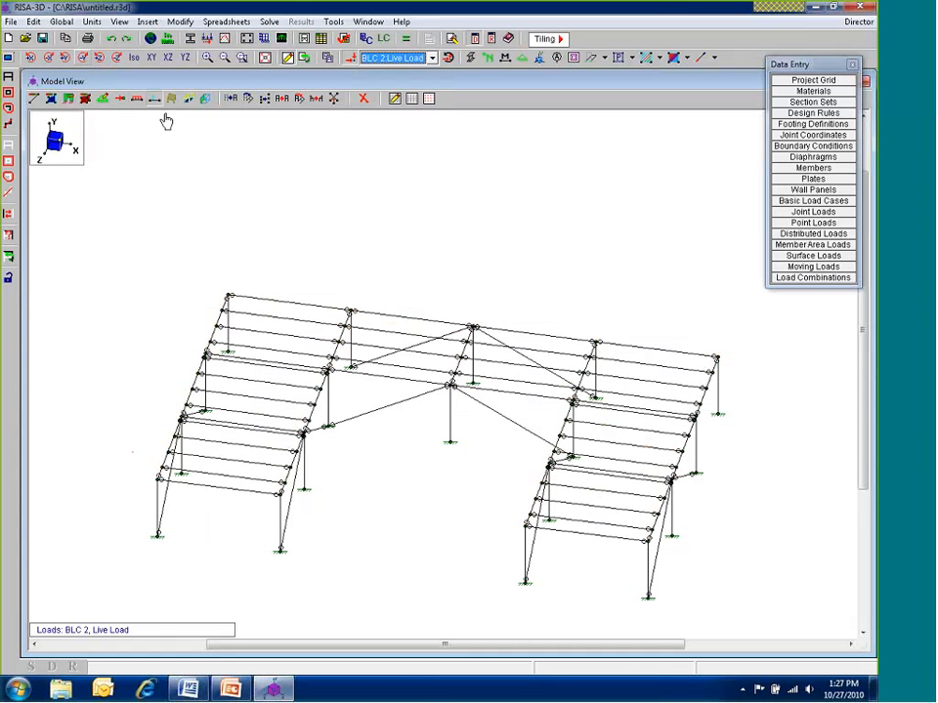
click(120, 98)
drag(185, 102, 436, 73)
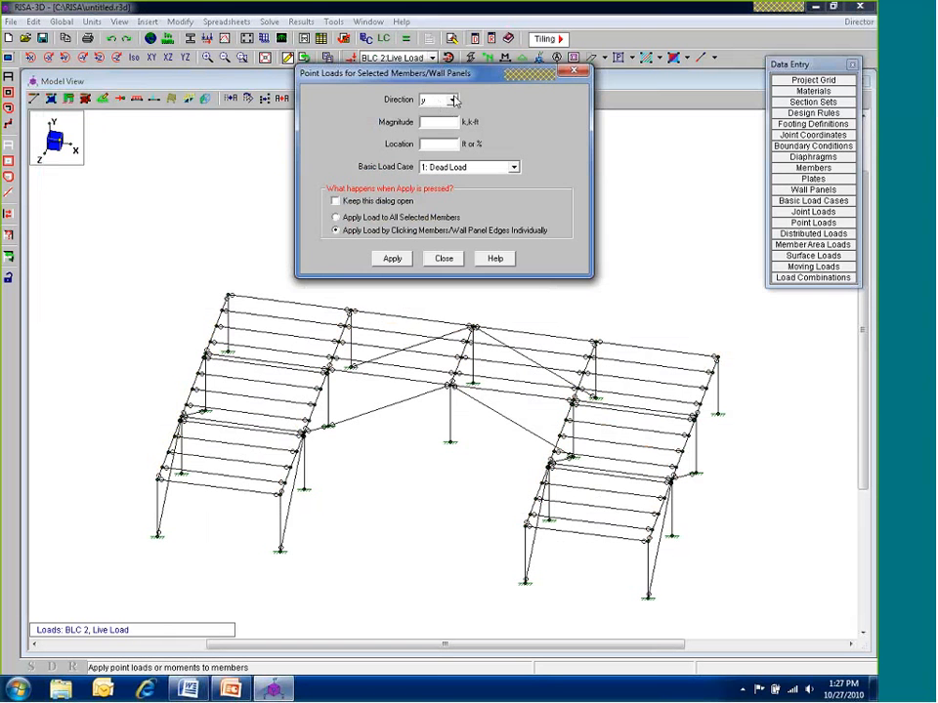
click(441, 102)
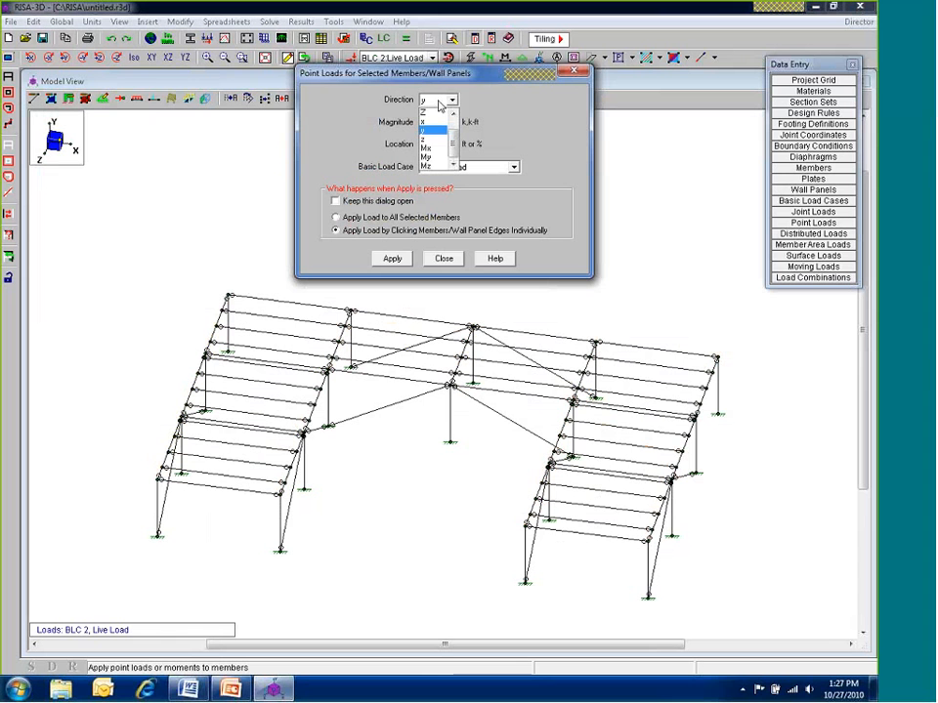
click(434, 110)
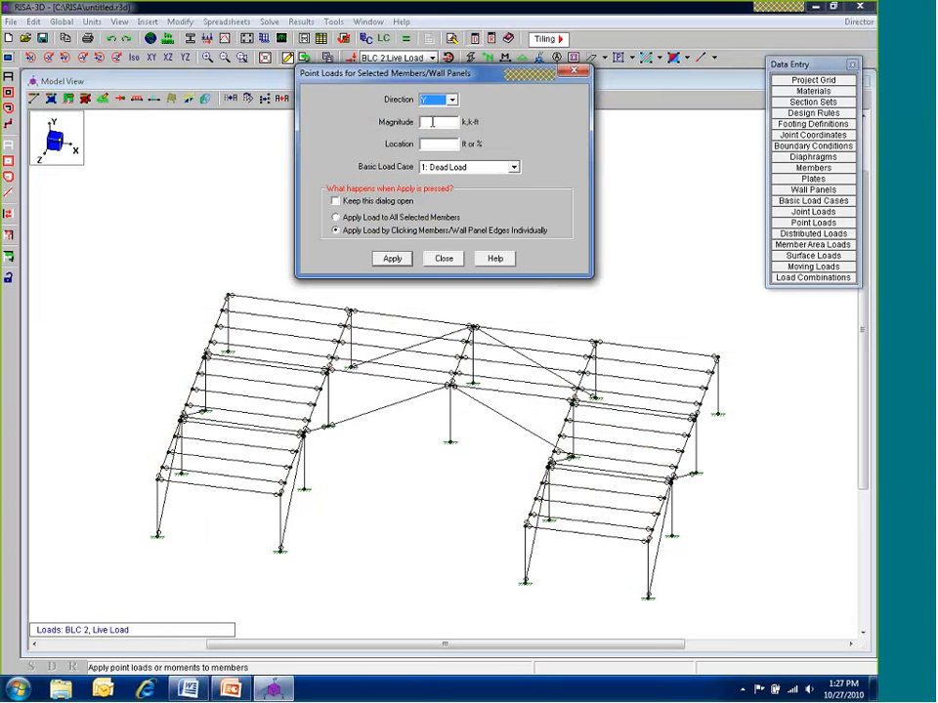
click(451, 122)
text(-1)
text(25%)
click(461, 167)
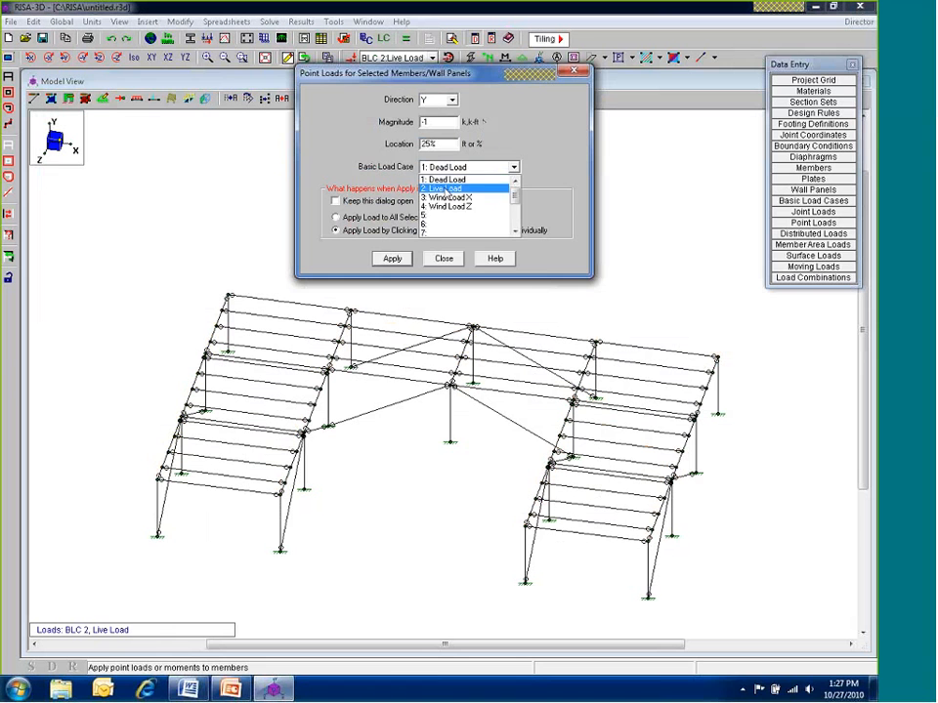
click(444, 189)
click(404, 264)
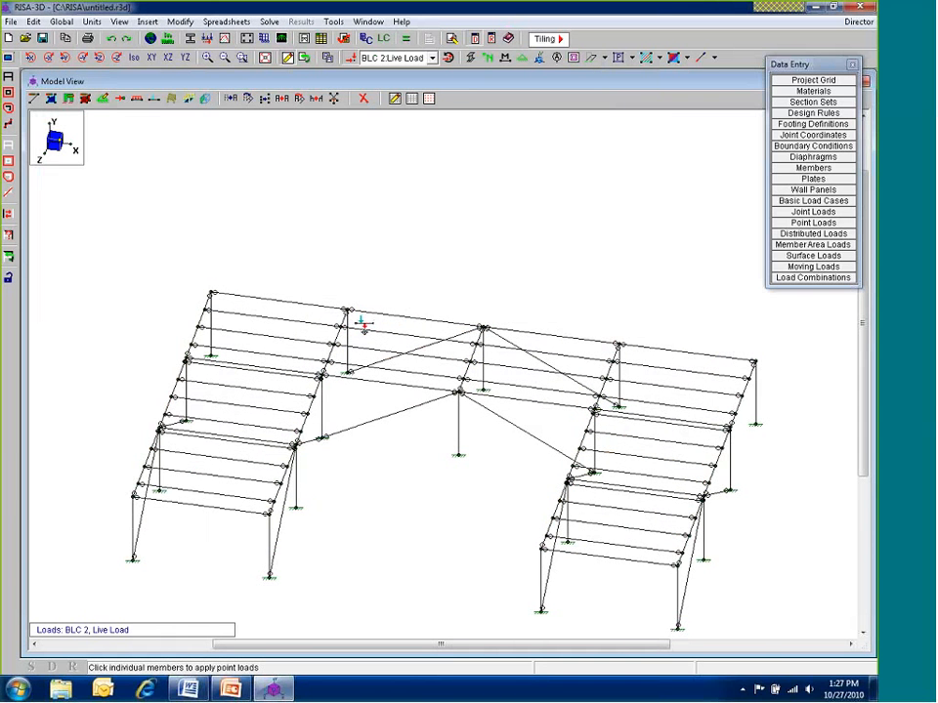
Apply the -1 k live point load to the first two interior joists of the connecting bay beside the first wing
click(377, 322)
click(369, 351)
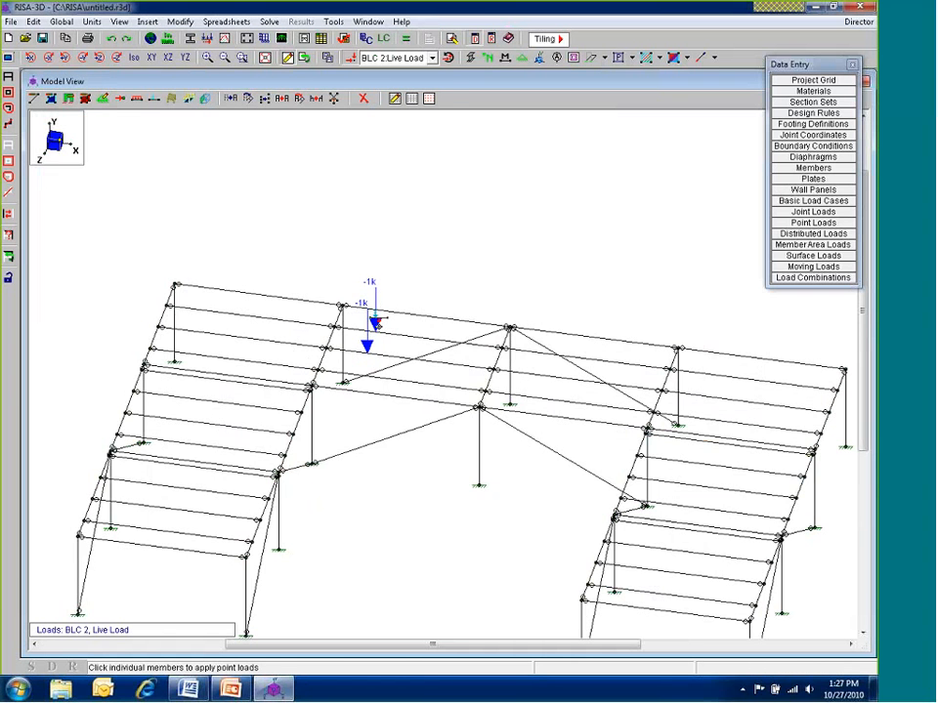
scroll(346, 164, down, 2)
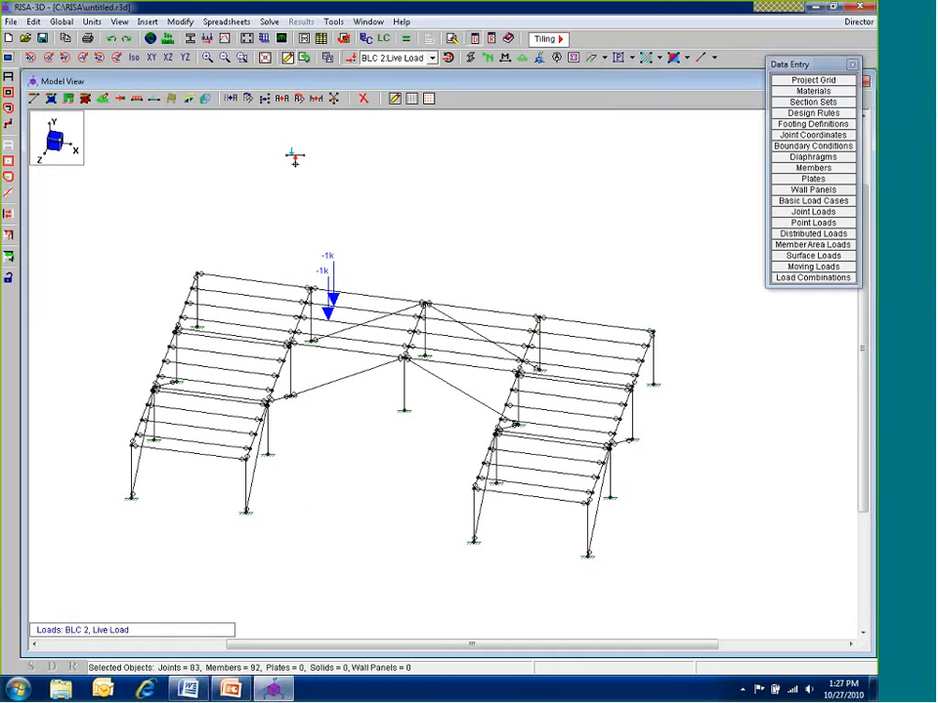
Change the point load location and apply a second -1 k live load about three-quarters along the same two joists
click(153, 104)
double_click(177, 173)
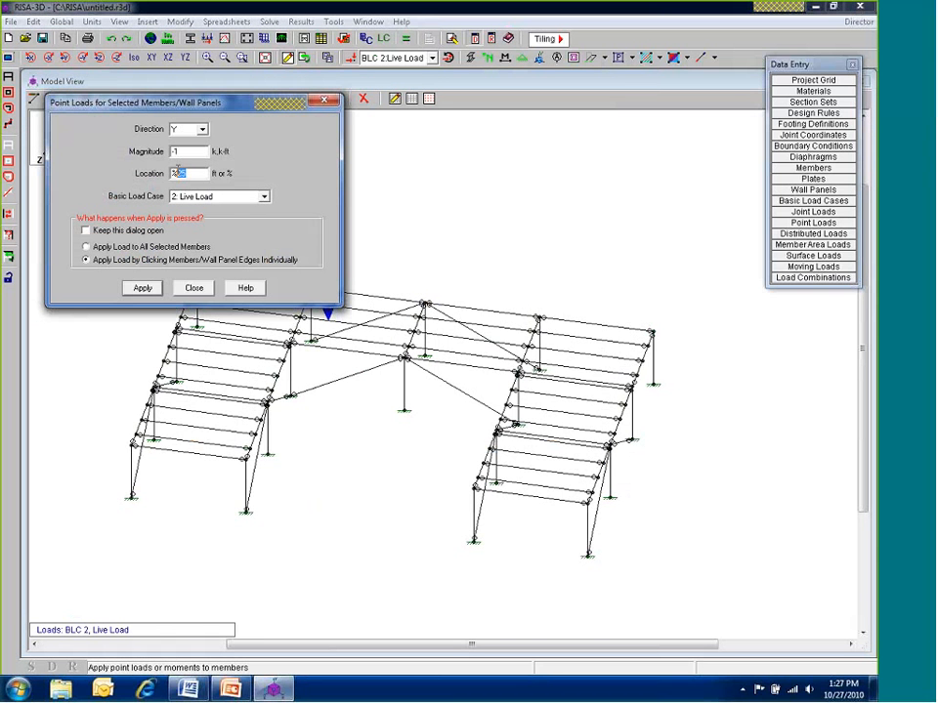
click(143, 288)
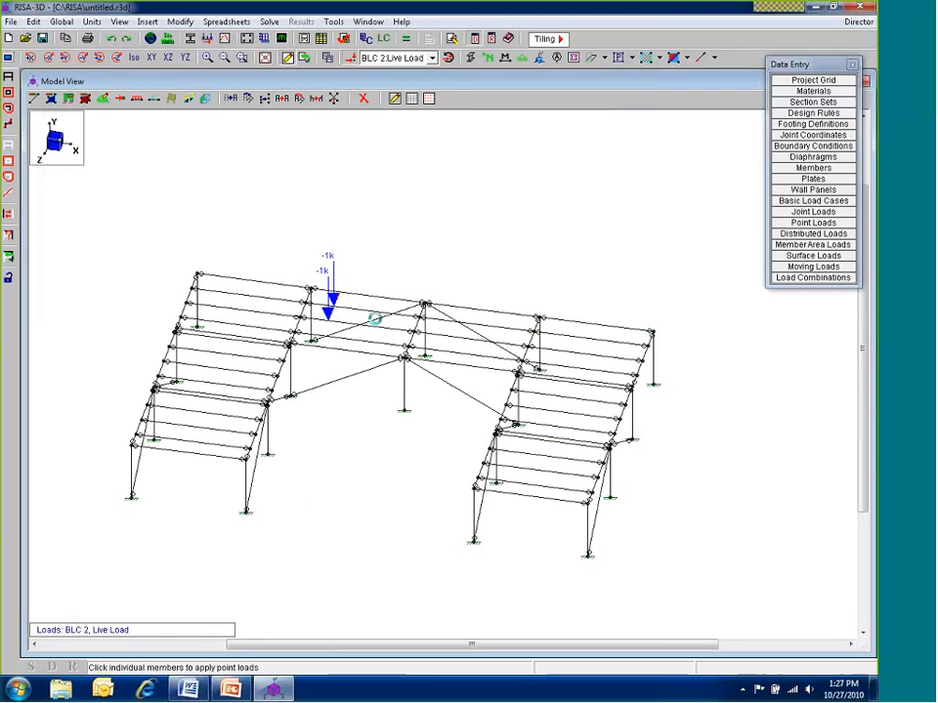
scroll(374, 319, up, 1)
click(396, 323)
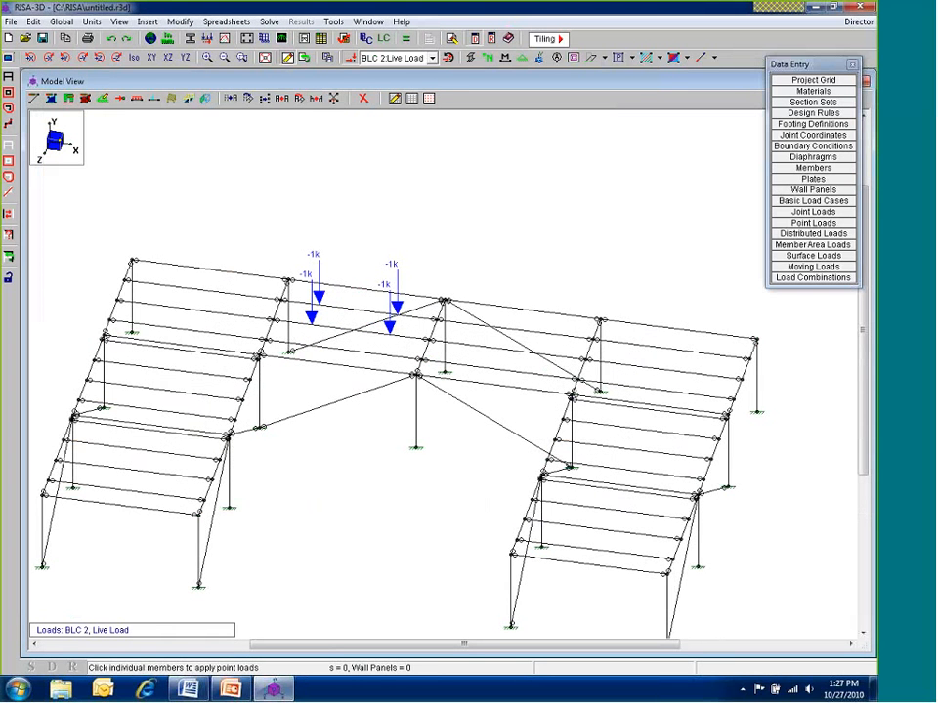
scroll(361, 387, down, 1)
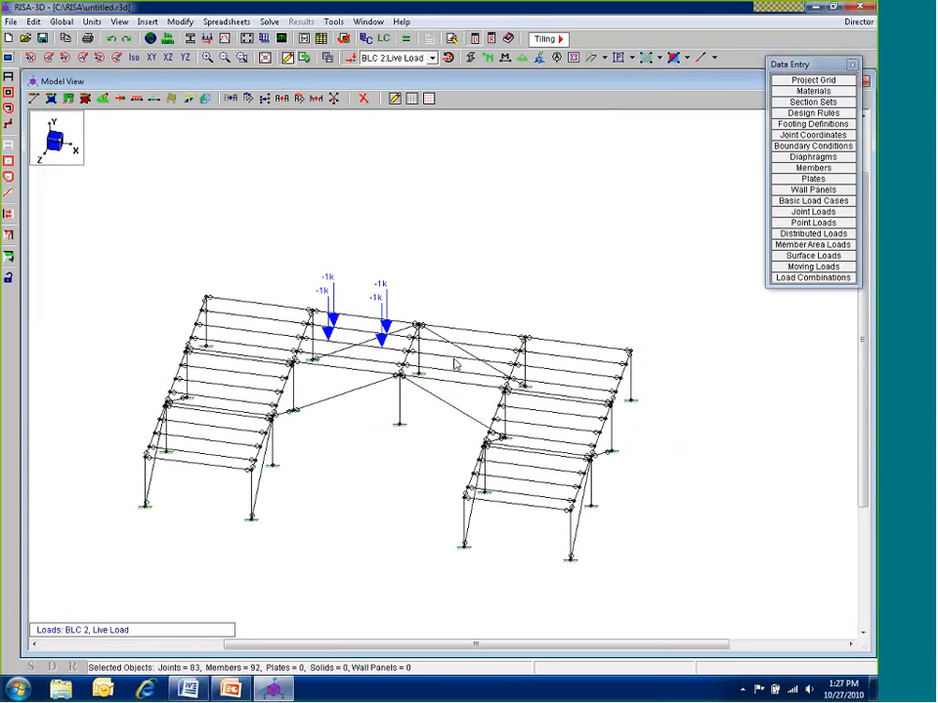
scroll(395, 352, up, 1)
scroll(390, 347, down, 1)
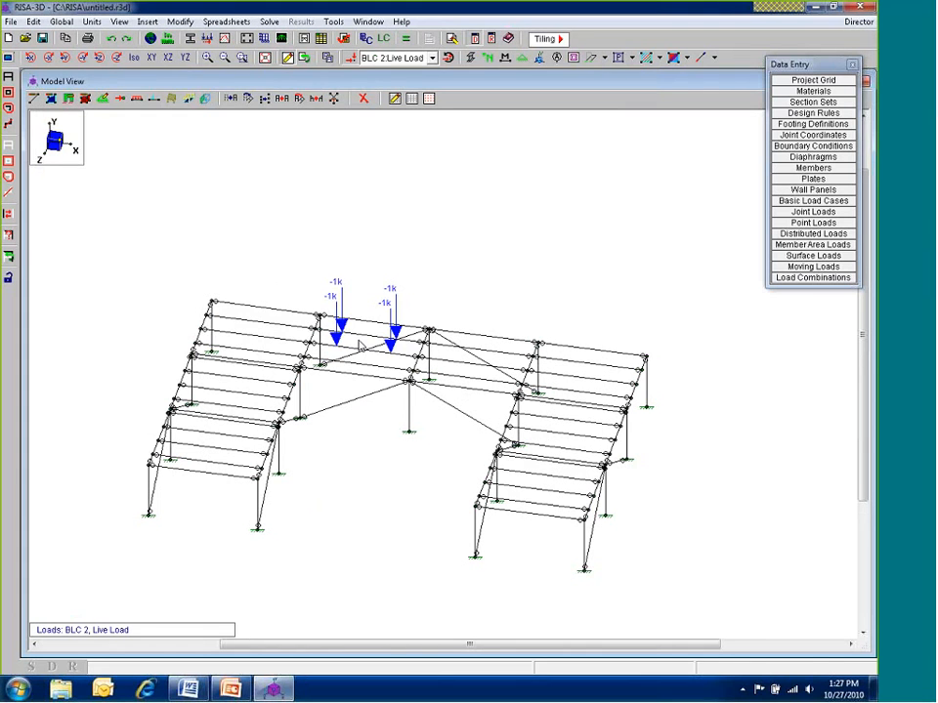
Assign the aluminum wide flange shape AA I12X14.3 to the point-loaded joist nearer the outer roof edge (M60)
double_click(358, 339)
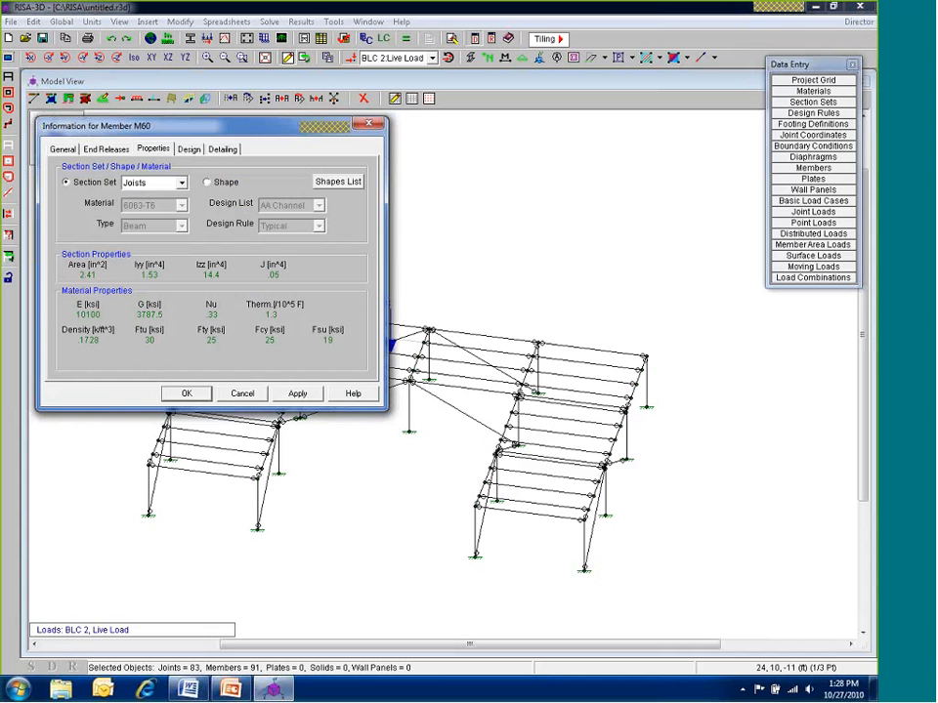
click(338, 181)
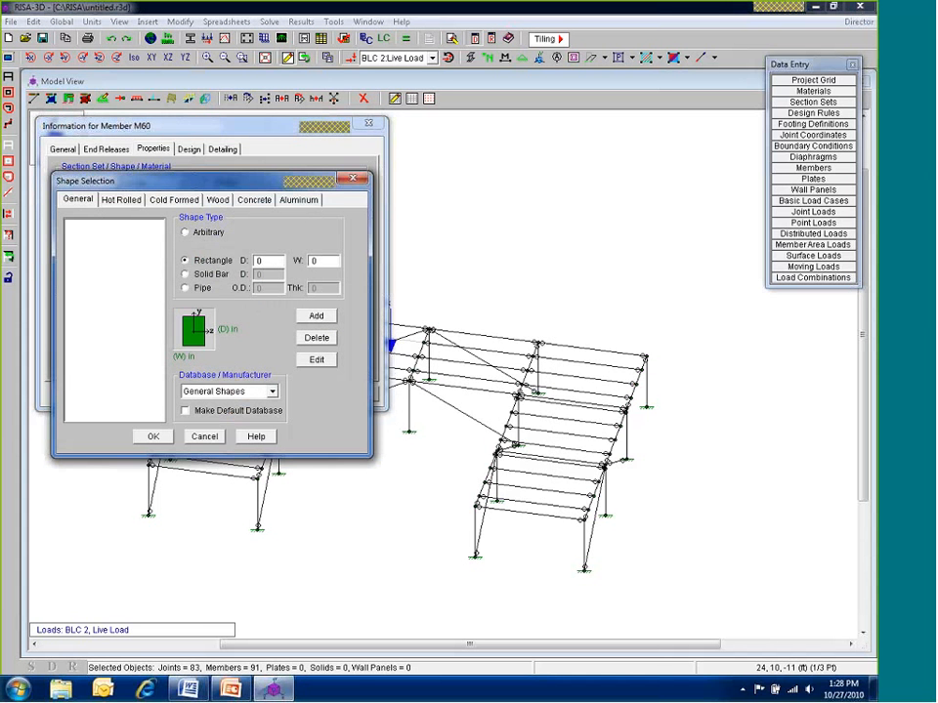
drag(165, 182, 312, 172)
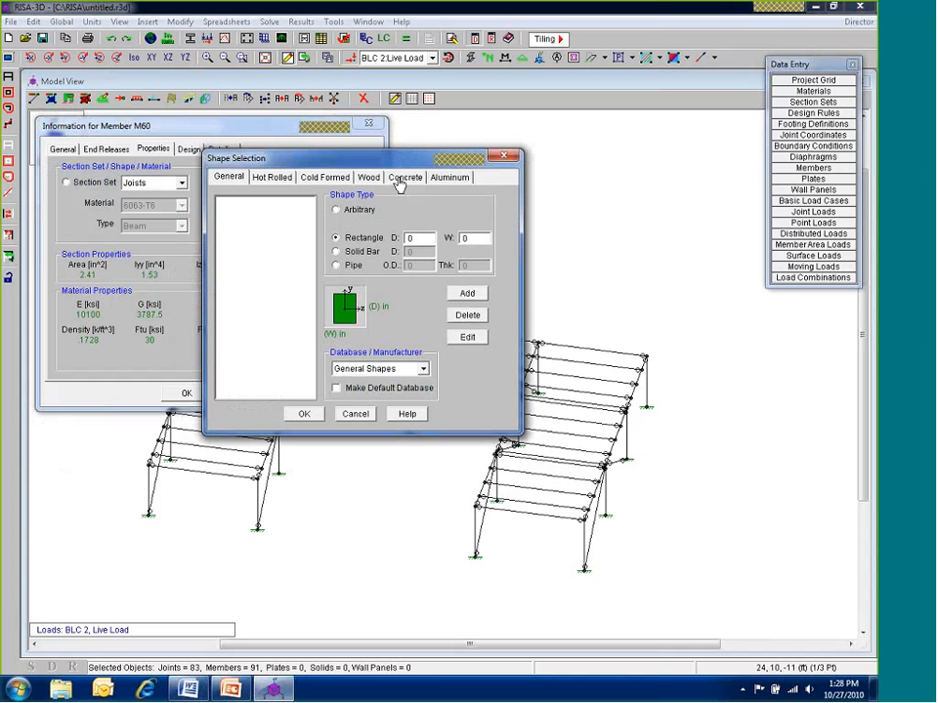
click(449, 177)
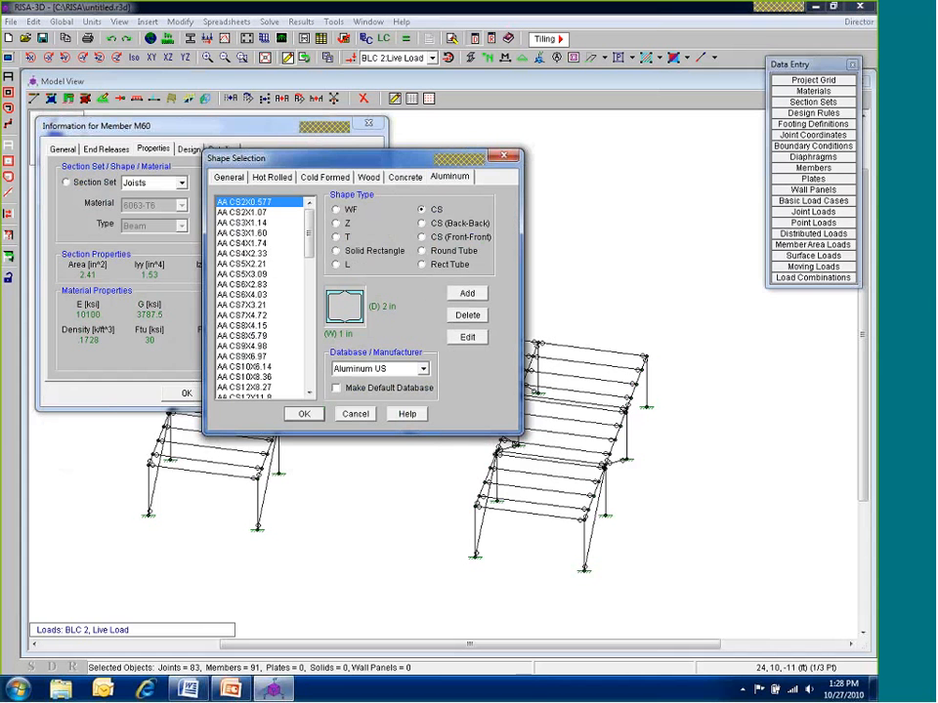
click(308, 239)
scroll(308, 239, down, 1)
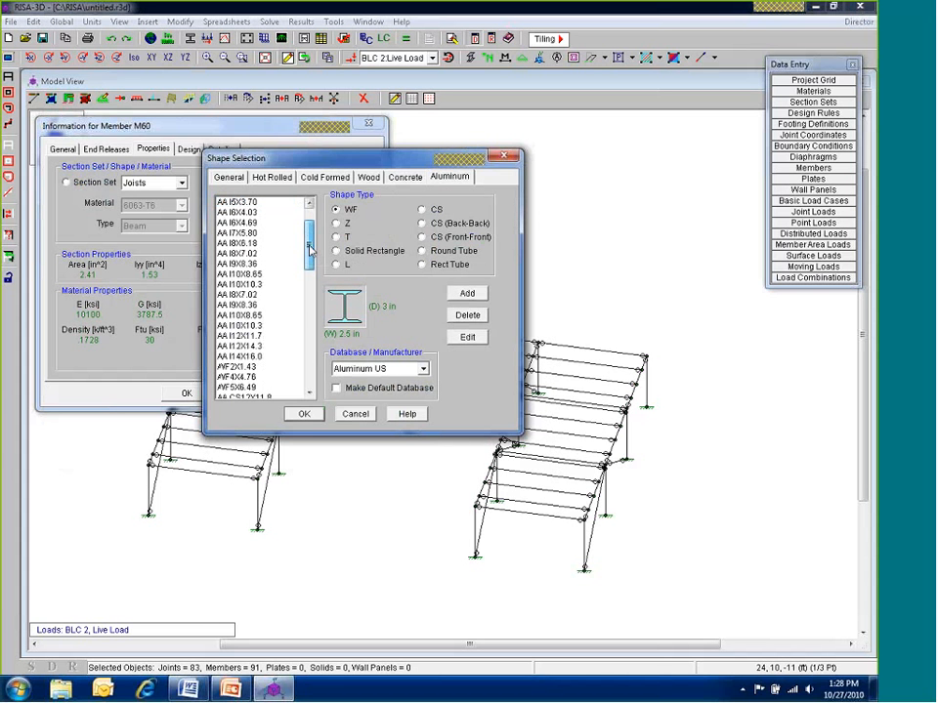
click(223, 305)
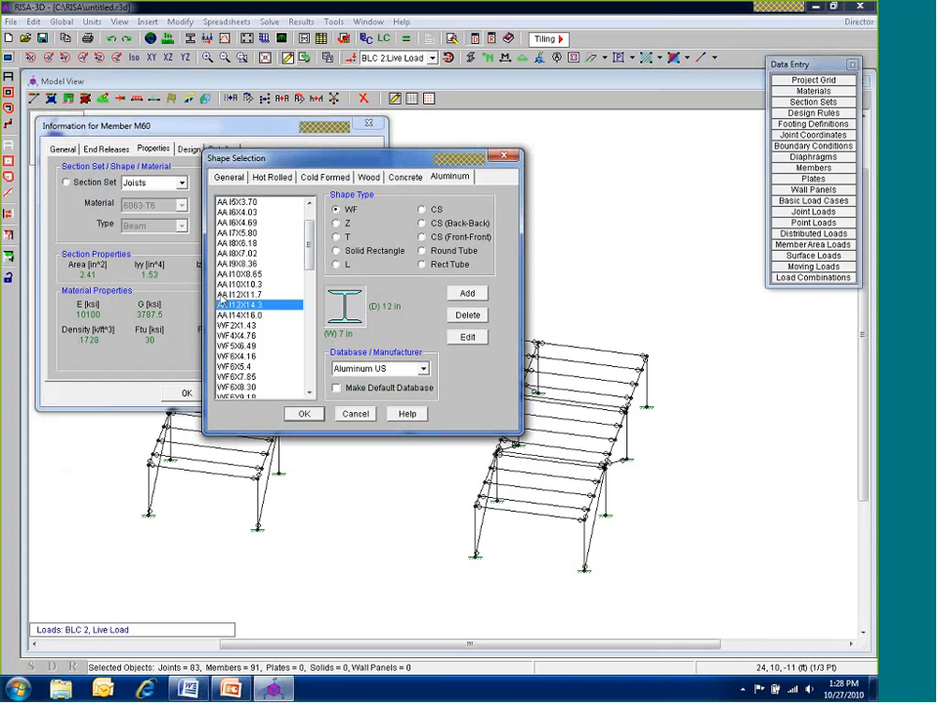
click(305, 415)
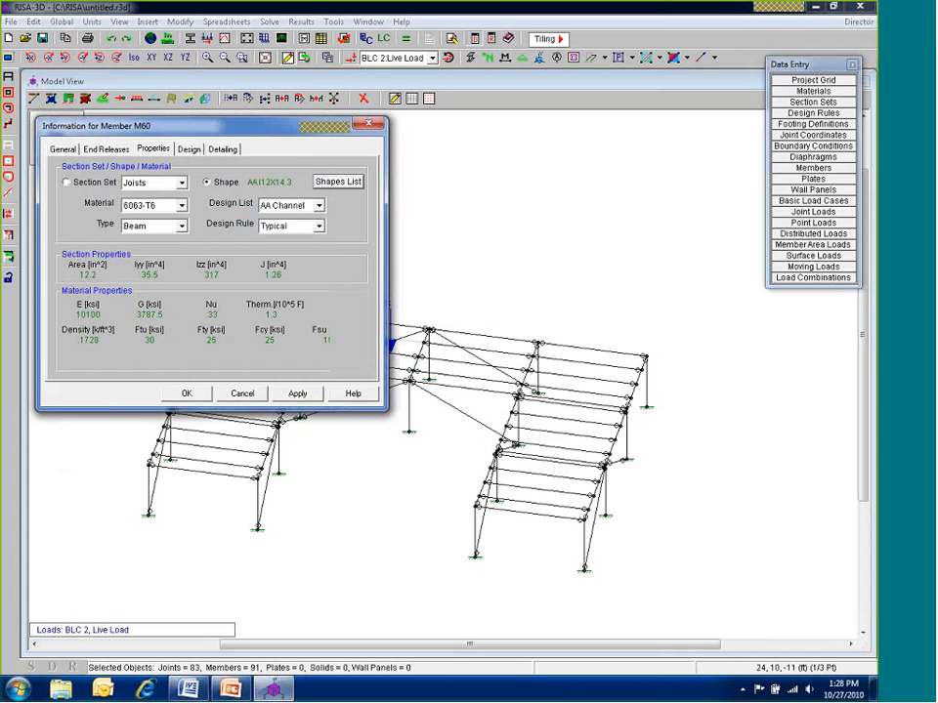
Use 6063-T6 material and the AA Wide Flange design list for joist M60, and accept its properties
click(161, 208)
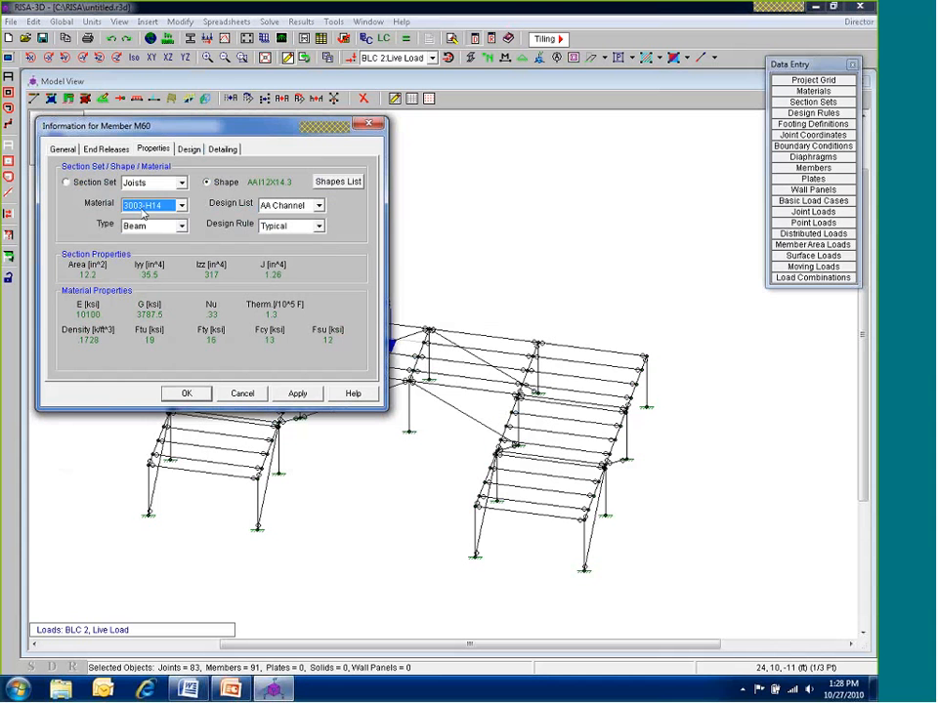
click(144, 214)
click(161, 240)
click(309, 205)
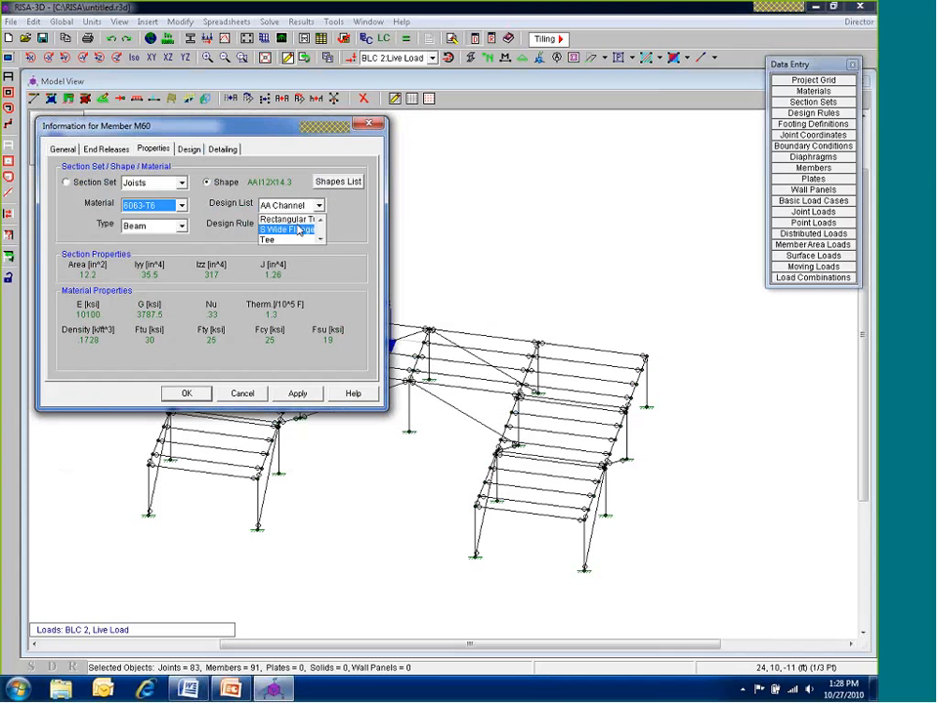
click(298, 229)
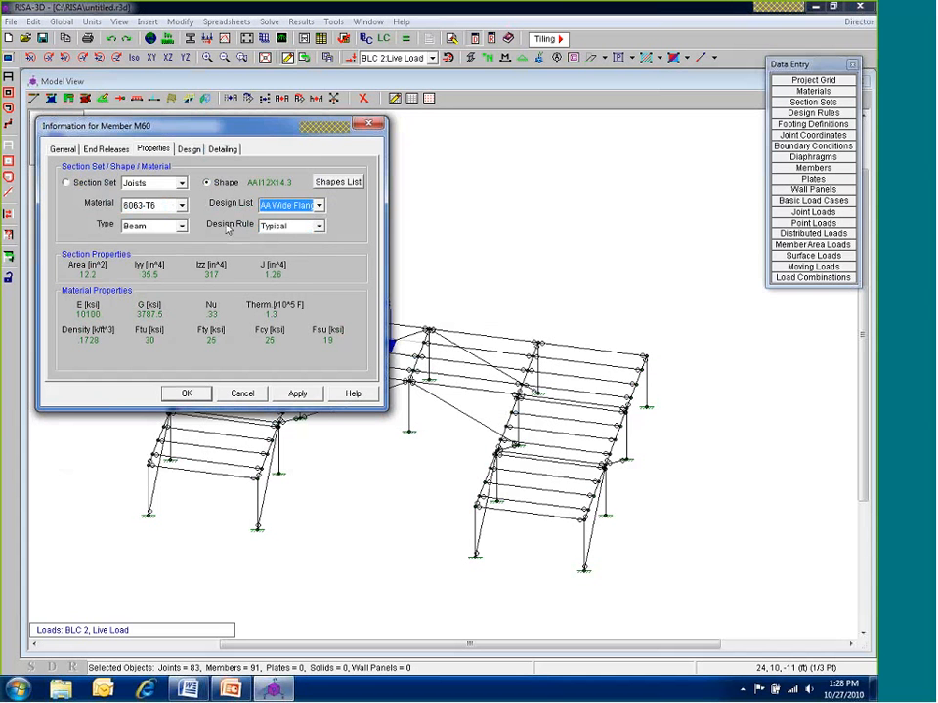
click(187, 392)
Assign the aluminum wide flange shape AA I12X14.3 to the second point-loaded joist (M61)
double_click(376, 360)
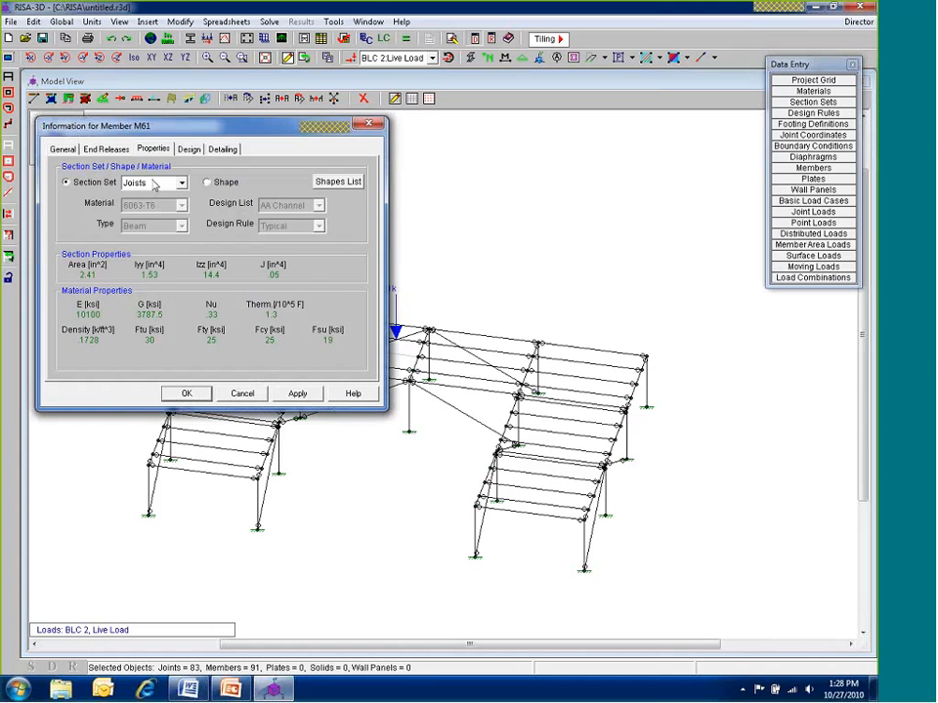
click(327, 182)
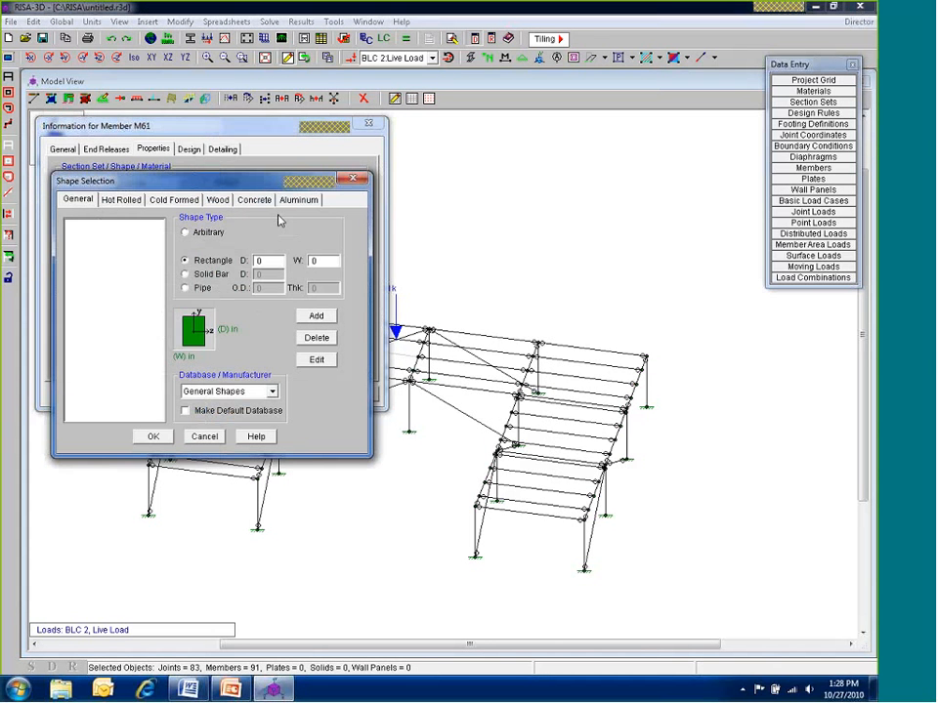
click(185, 233)
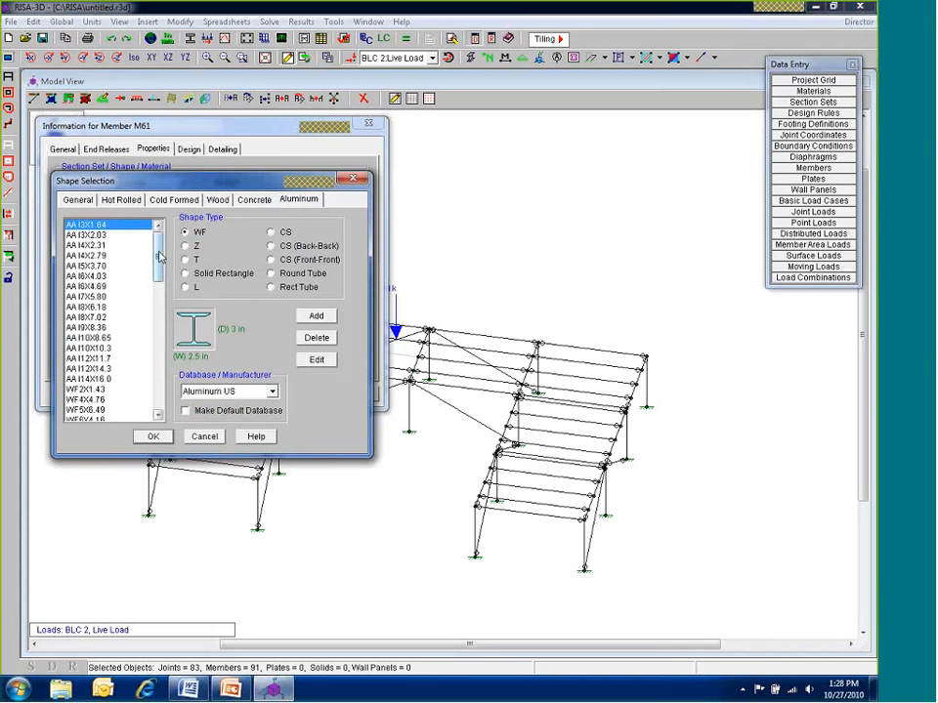
scroll(107, 293, down, 2)
double_click(98, 307)
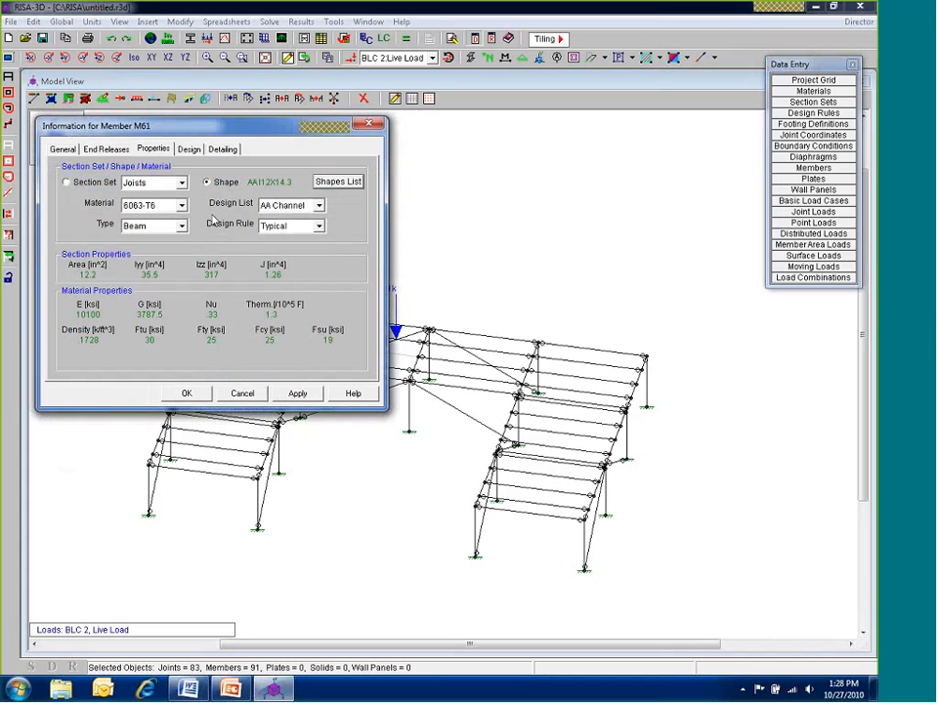
Set joist M61's design list to AA Wide Flange and accept its properties
click(311, 209)
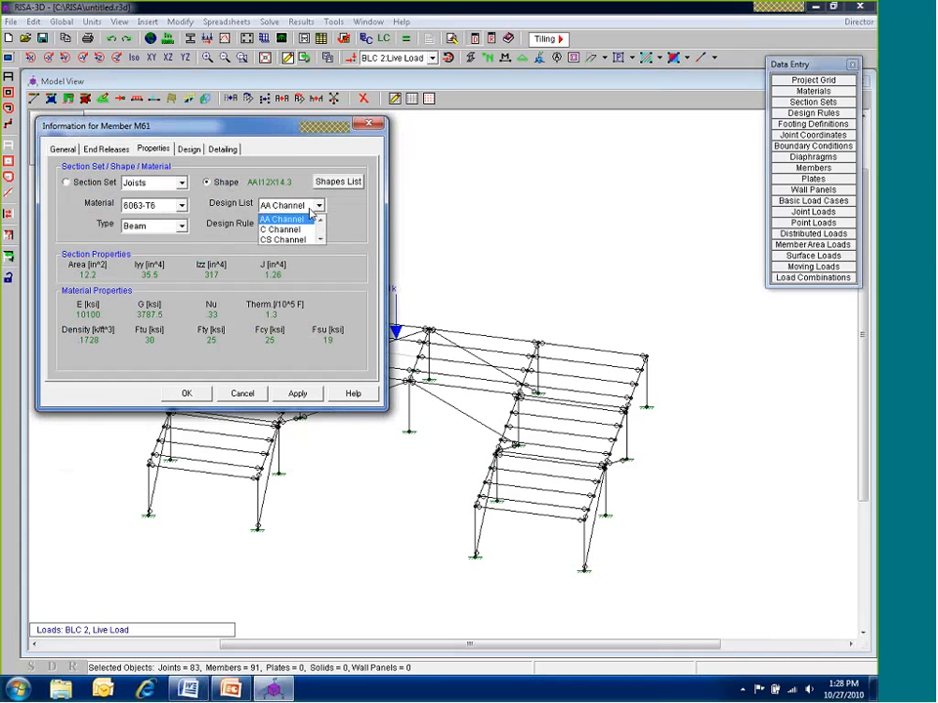
scroll(293, 230, up, 1)
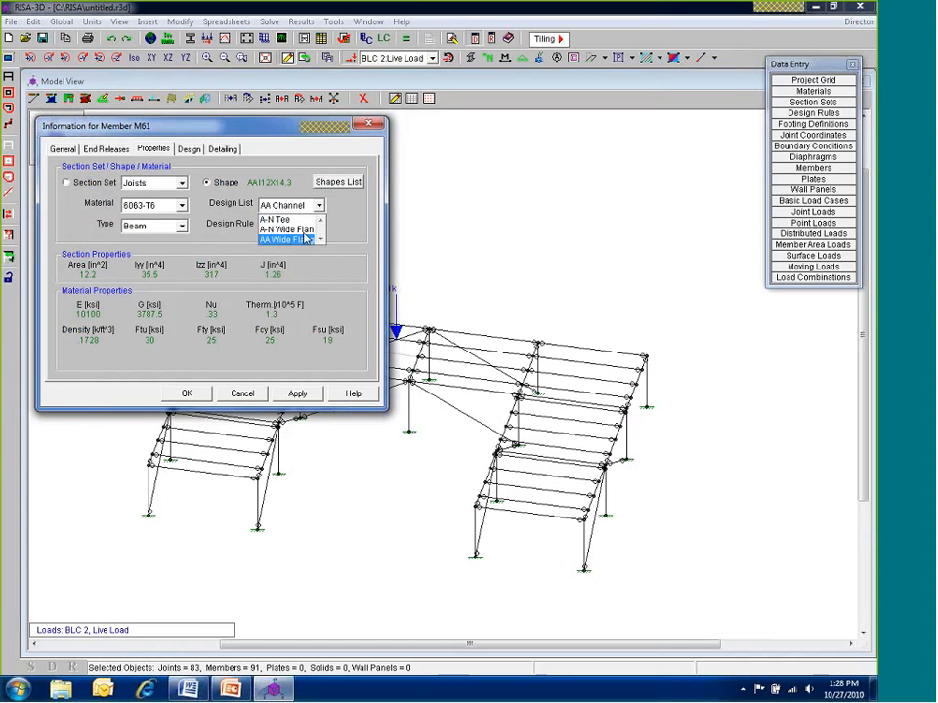
click(306, 239)
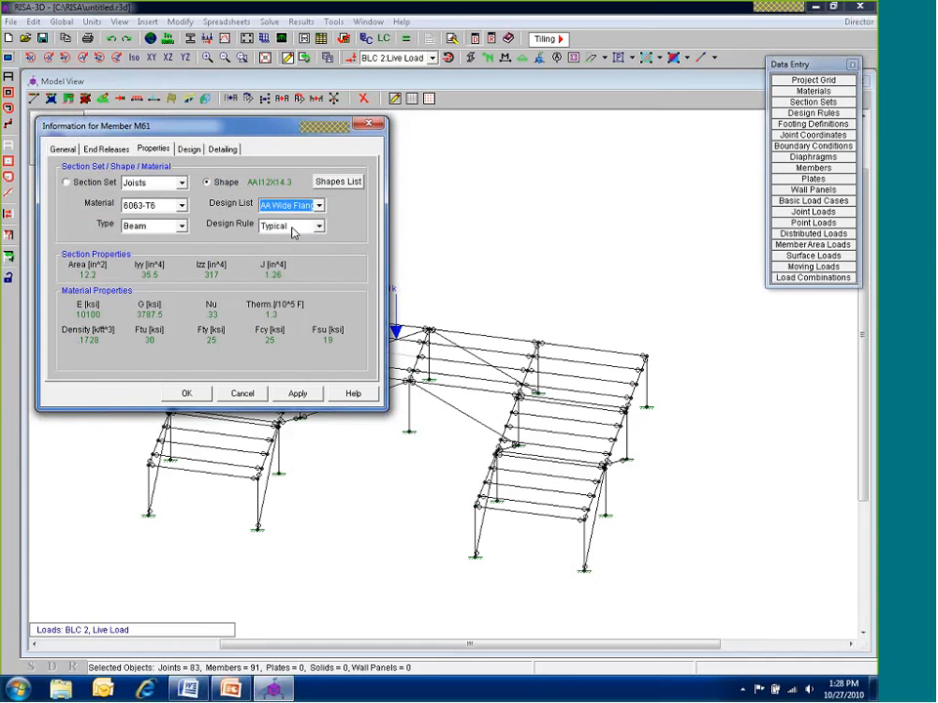
click(182, 392)
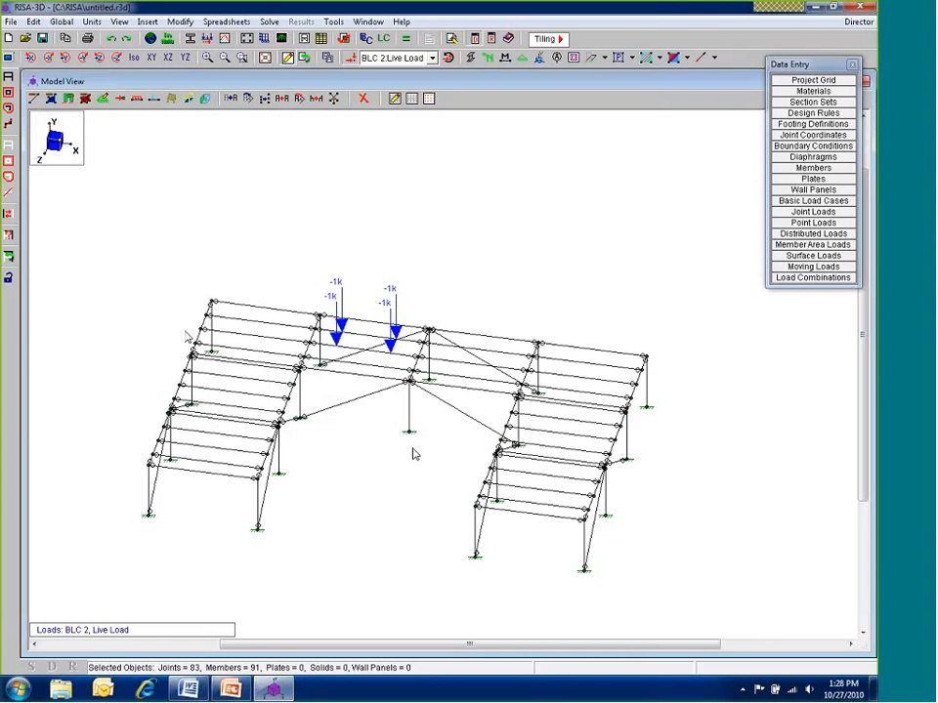
Display the members color-coded and then as rendered shapes to inspect the two upsized joists in the frame
click(478, 59)
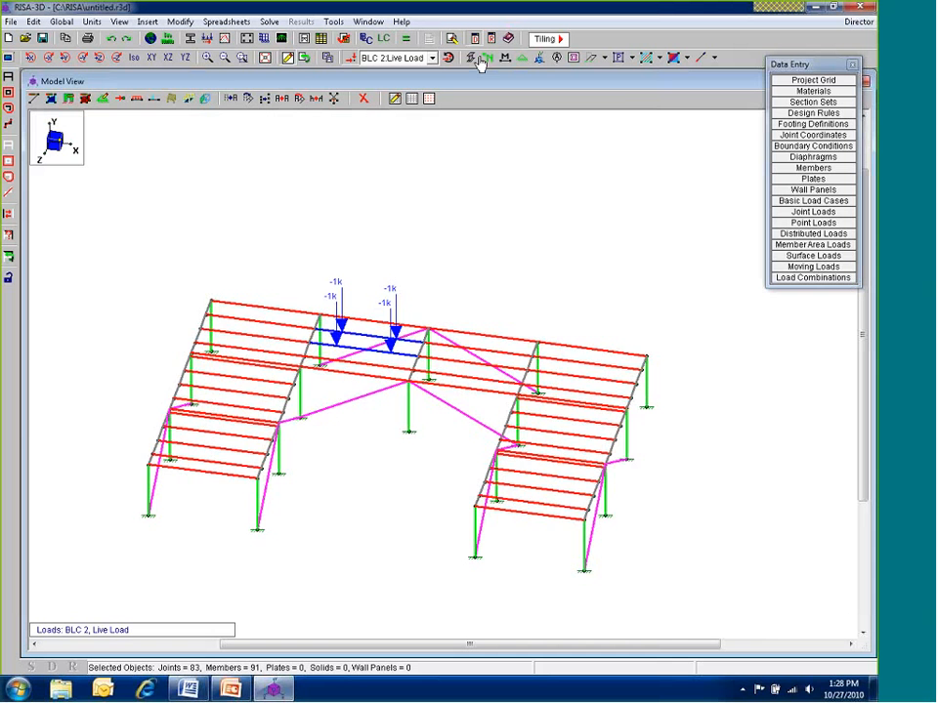
click(473, 60)
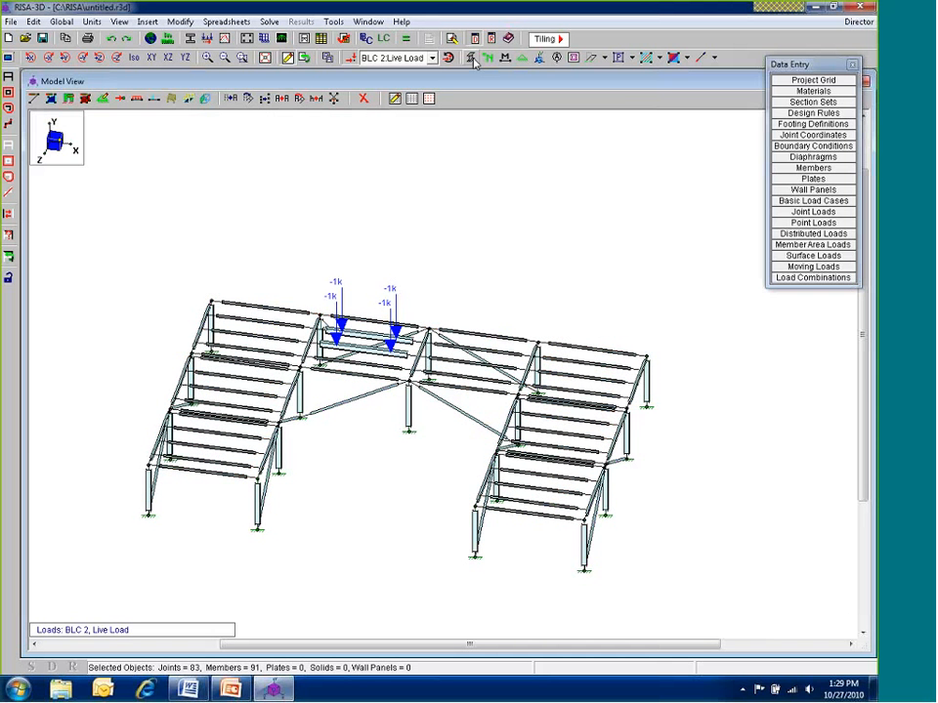
scroll(394, 471, up, 2)
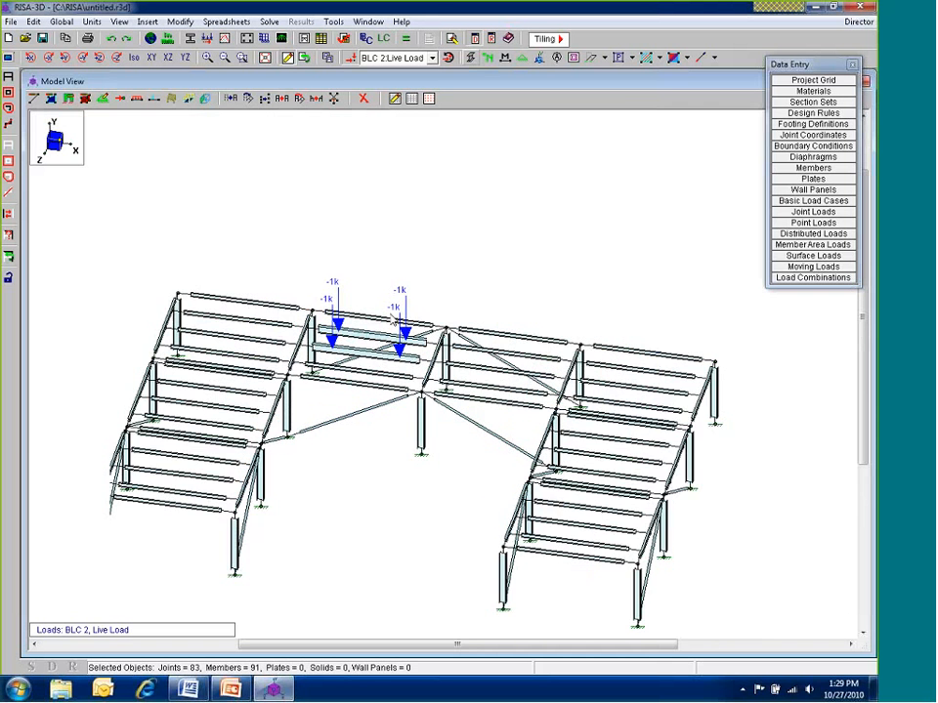
scroll(395, 472, down, 2)
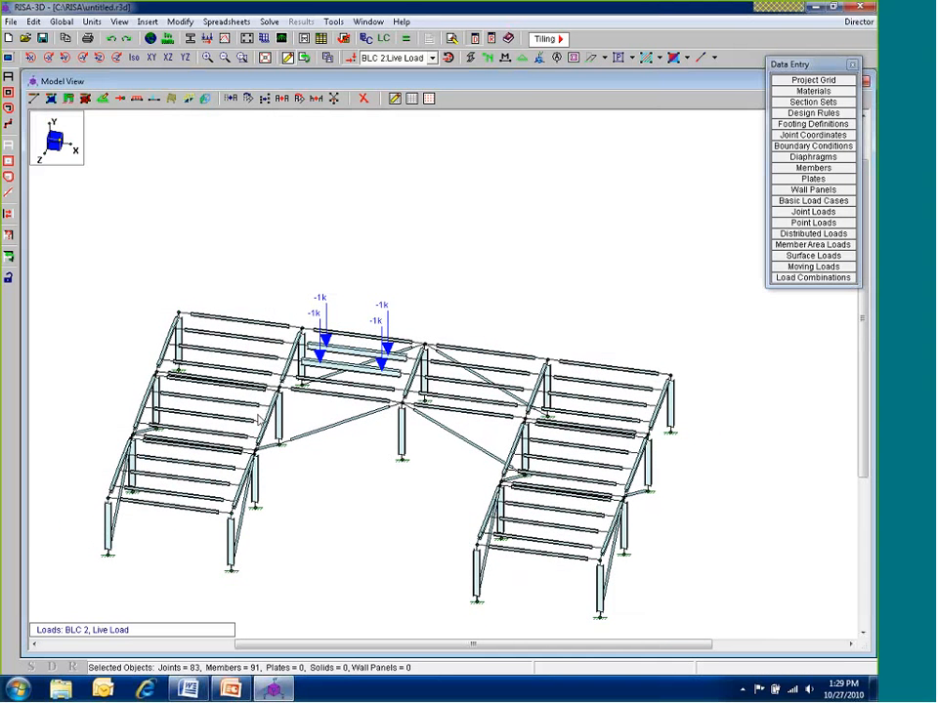
scroll(391, 459, down, 1)
middle_drag(391, 459, 408, 400)
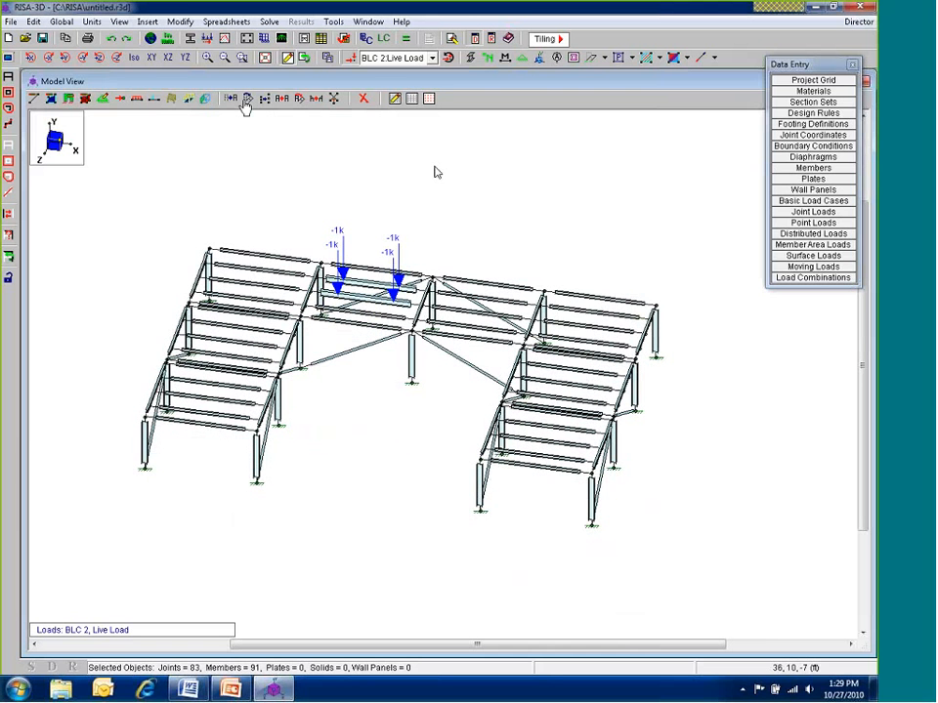
Define a member area load in the X direction with a magnitude of -0.040 ksf and A-B distribution
click(172, 98)
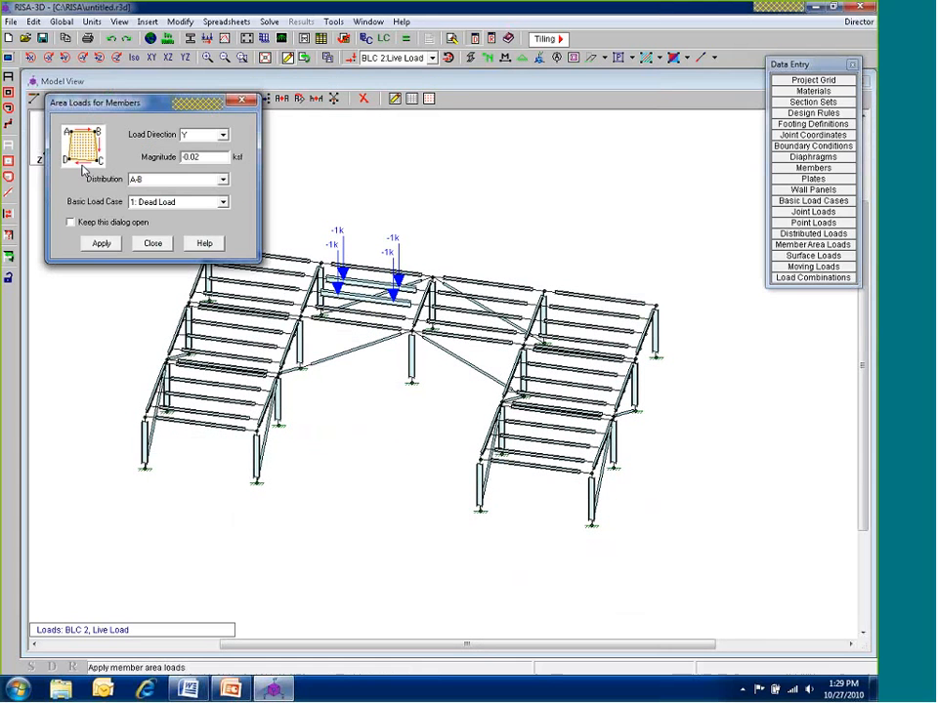
mouse_move(106, 104)
mouse_down()
mouse_move(90, 92)
mouse_move(99, 83)
mouse_up()
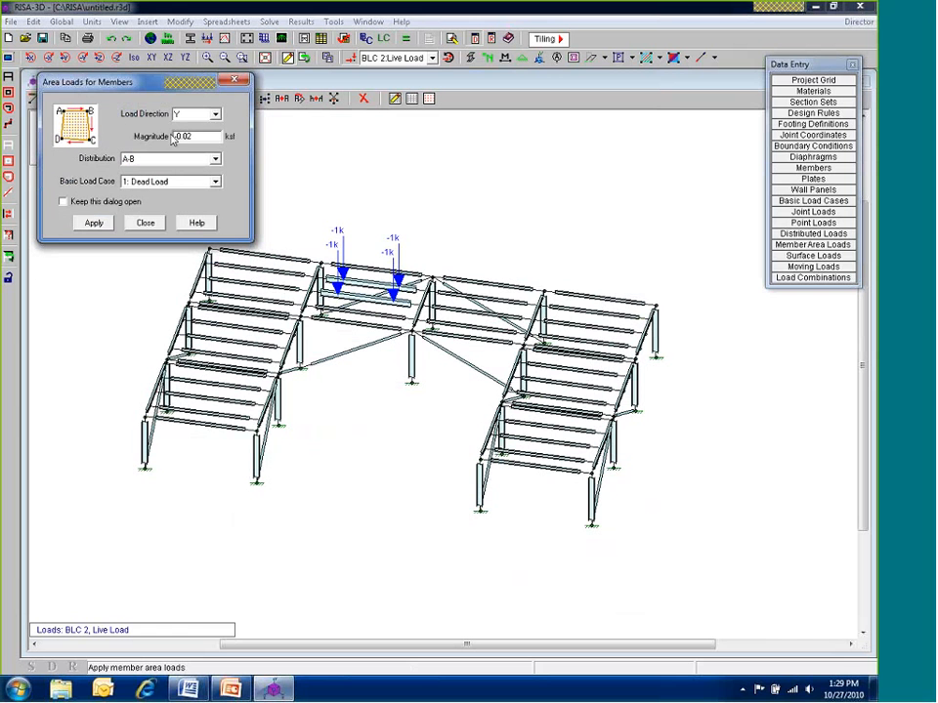
click(196, 113)
click(192, 124)
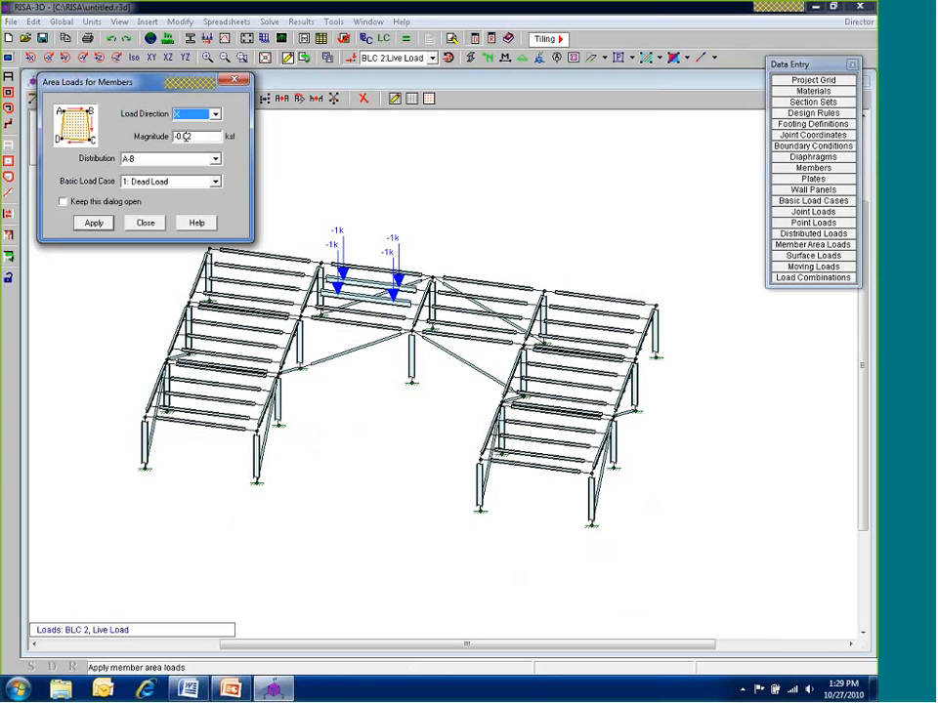
click(187, 137)
drag(192, 137, 180, 136)
click(146, 166)
click(146, 164)
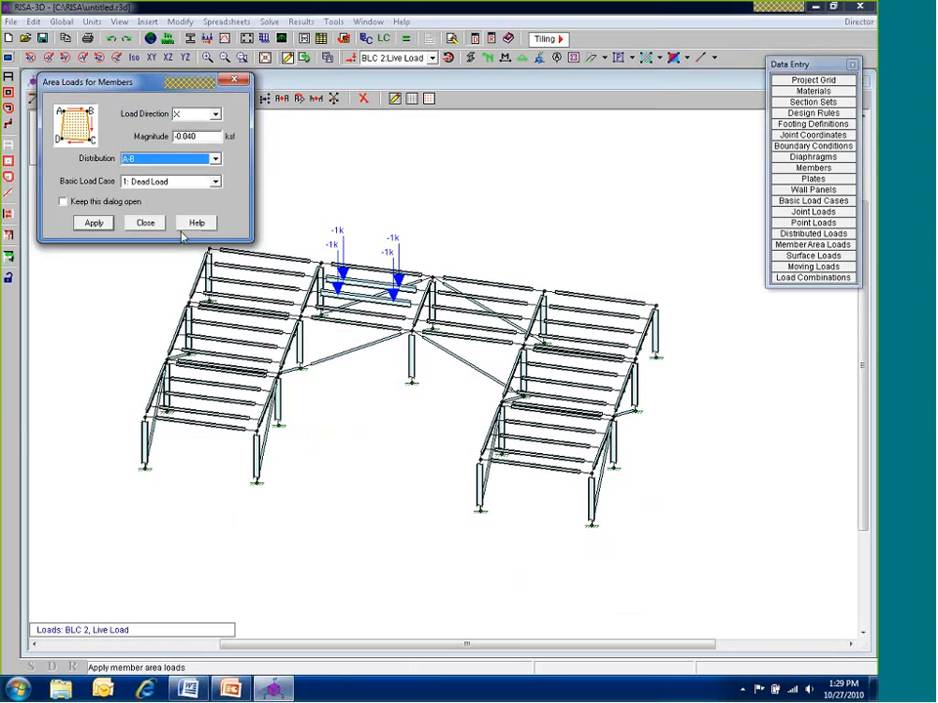
Assign the area load to basic load case 3: Wind Load X and start applying it to the model
click(183, 182)
click(156, 212)
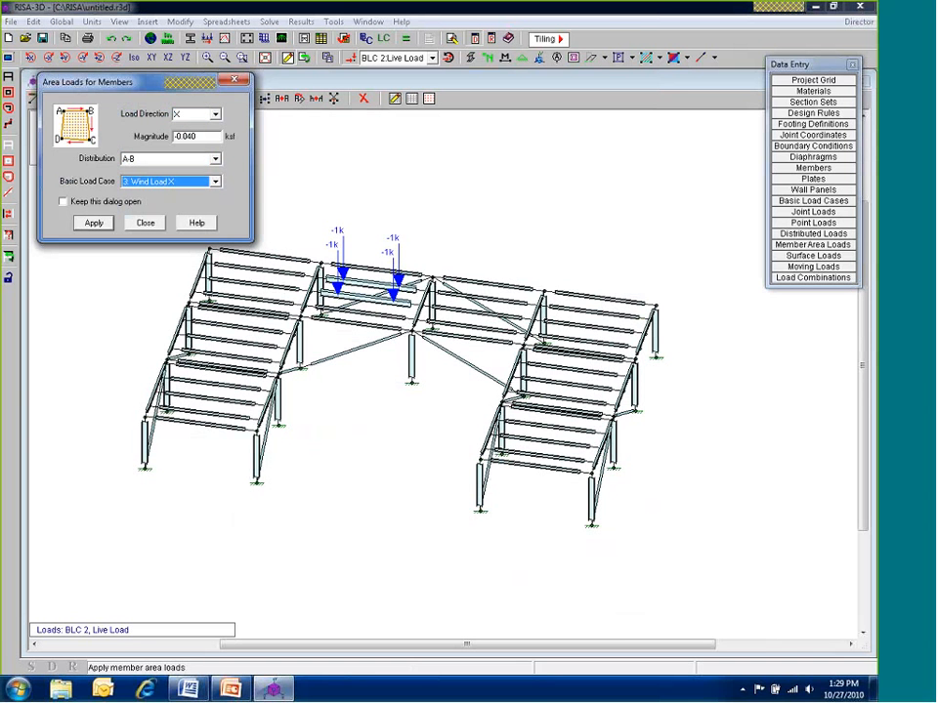
drag(146, 81, 305, 78)
key(Return)
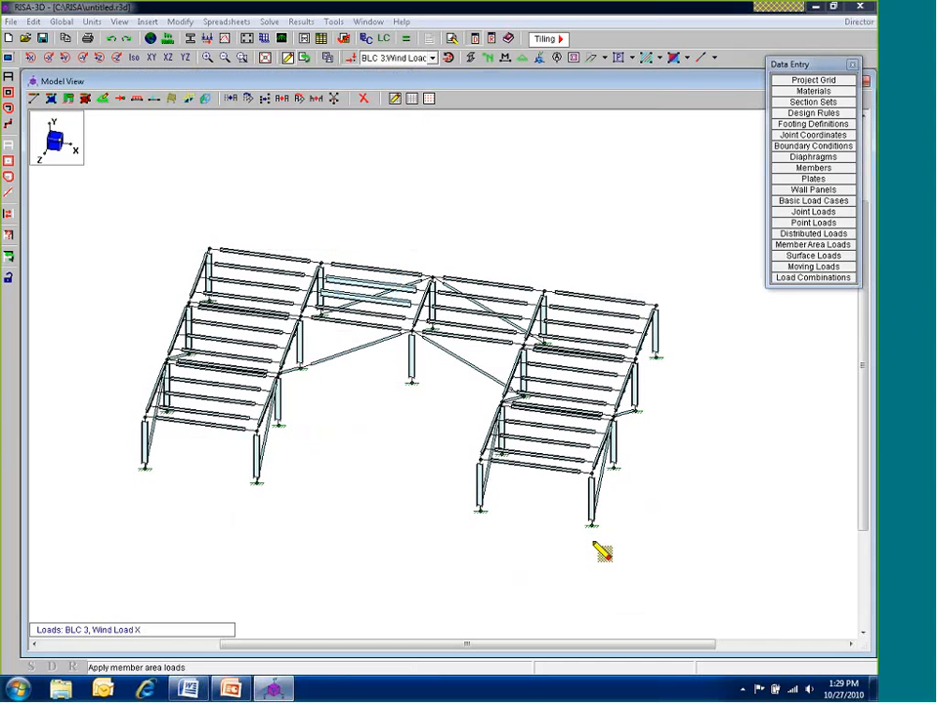
Apply the -0.04 ksf Wind Load X member area load over the outer side wall at the model's +X end
click(591, 525)
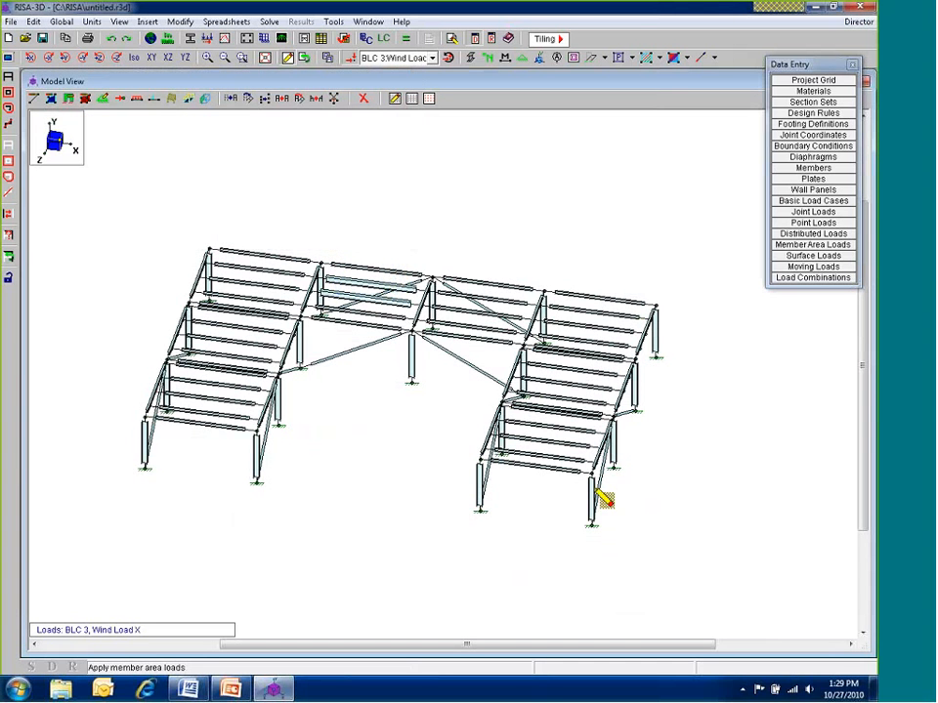
click(656, 311)
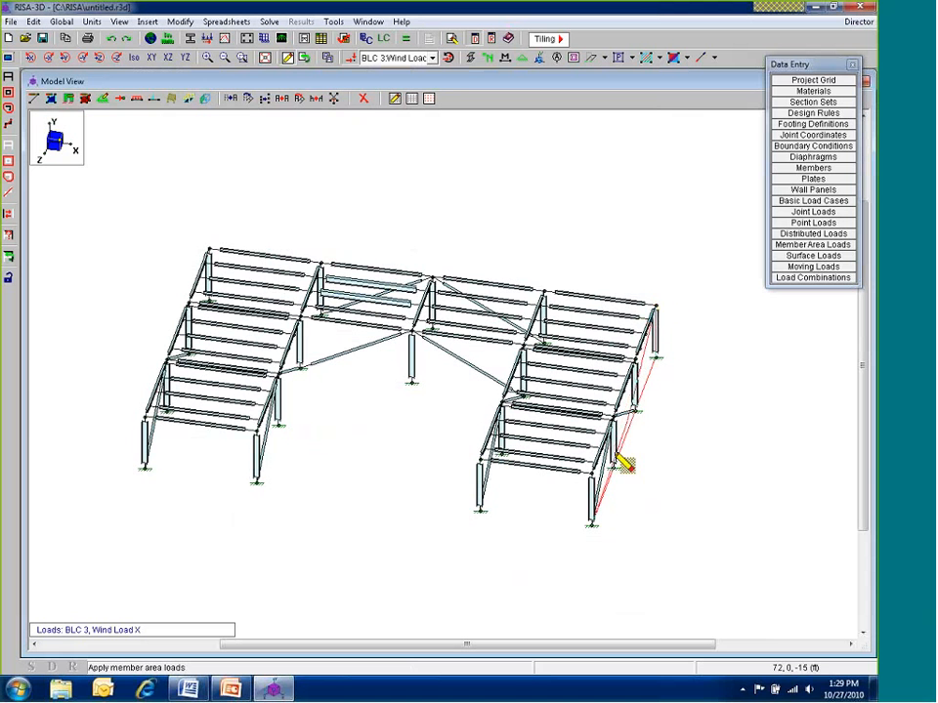
click(596, 477)
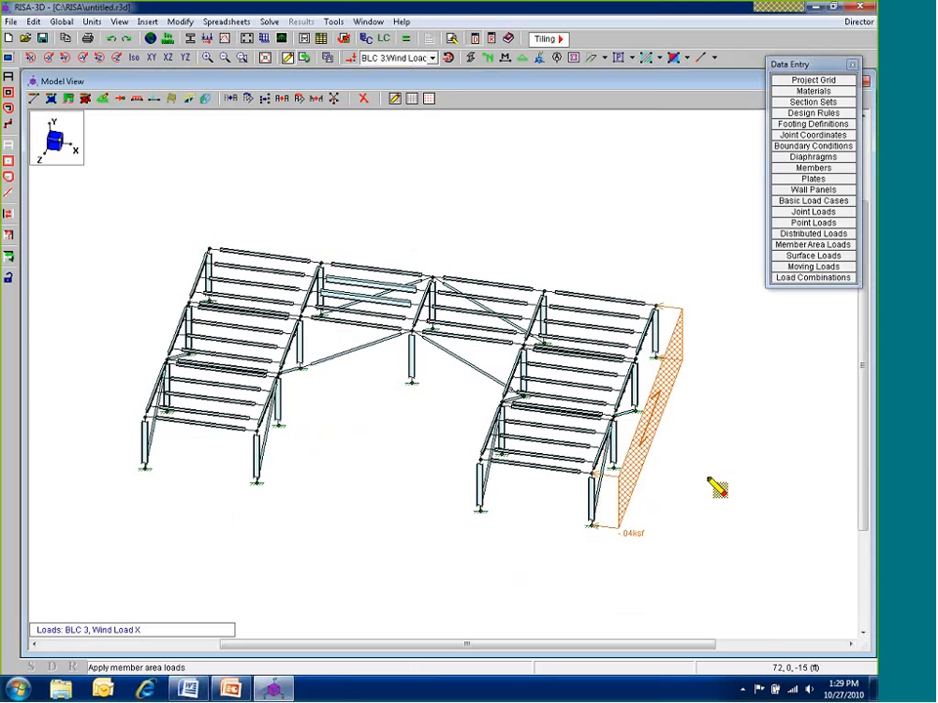
Set up a member area load in the Z direction, assigned to basic load case 4, Wind Load Z
shift+middle_drag(661, 511, 606, 519)
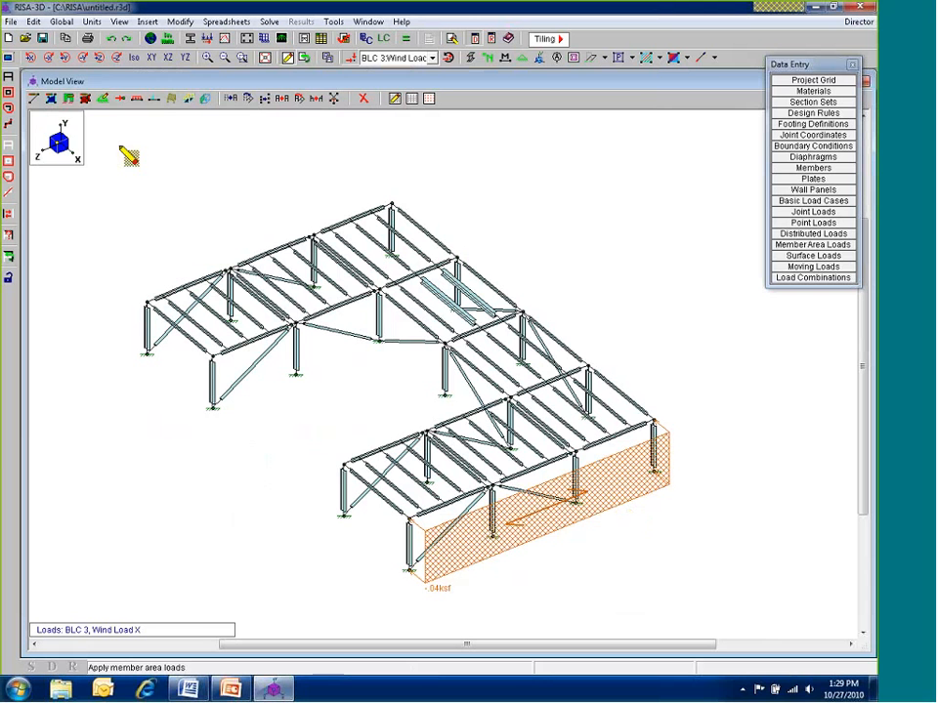
click(173, 99)
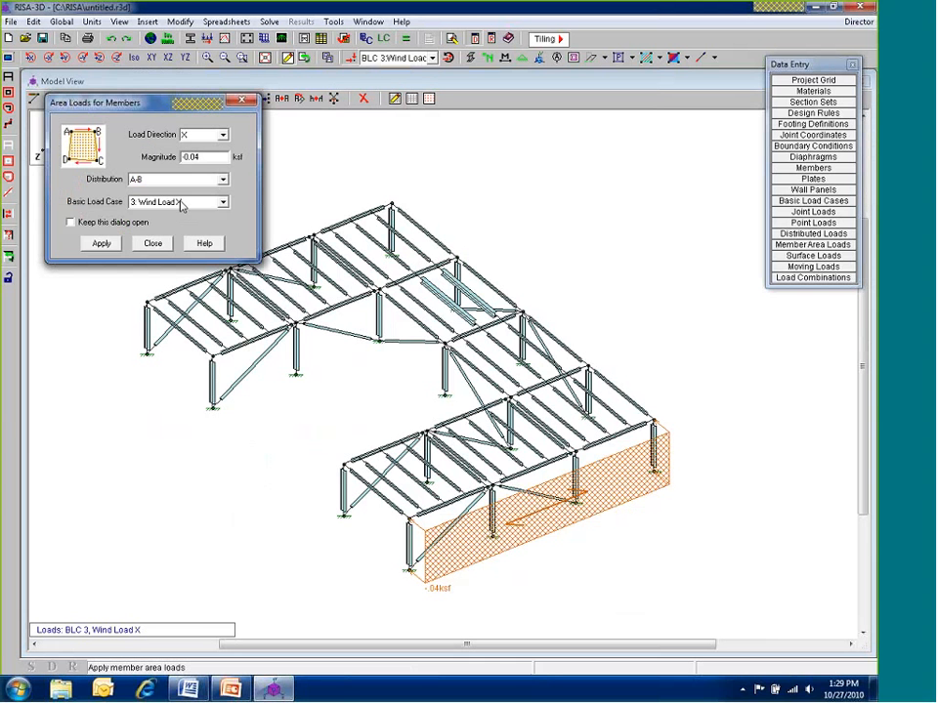
click(182, 202)
click(176, 215)
click(222, 135)
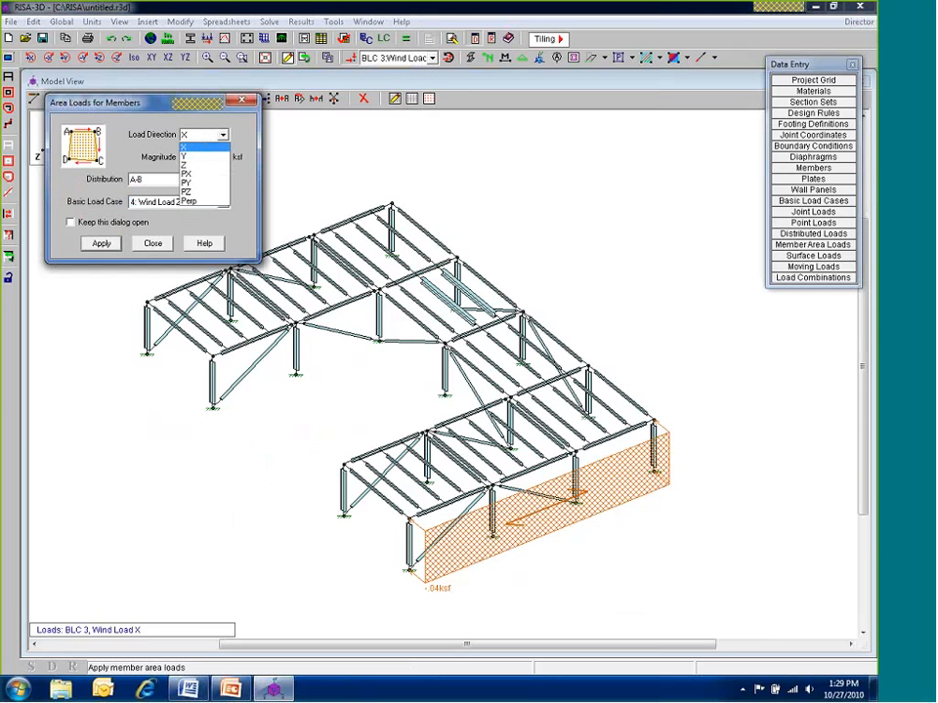
click(185, 164)
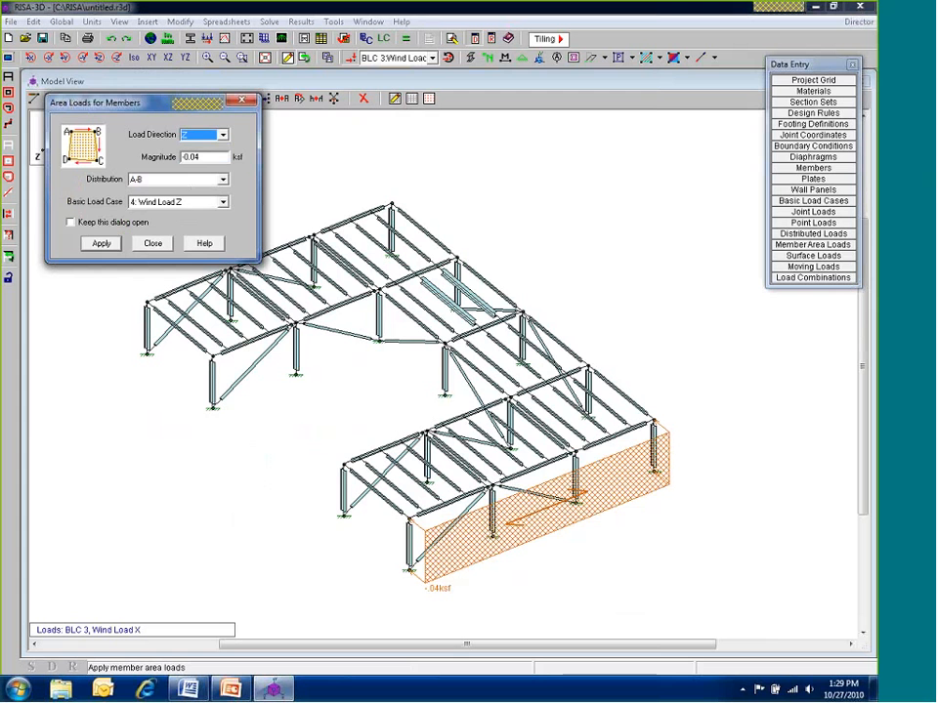
click(101, 244)
Apply the -0.04 ksf Wind Load Z area load over the full length of the long back wall, from column bases to tops
mouse_move(582, 454)
shift+middle_down()
mouse_move(487, 478)
mouse_move(586, 410)
shift+middle_up()
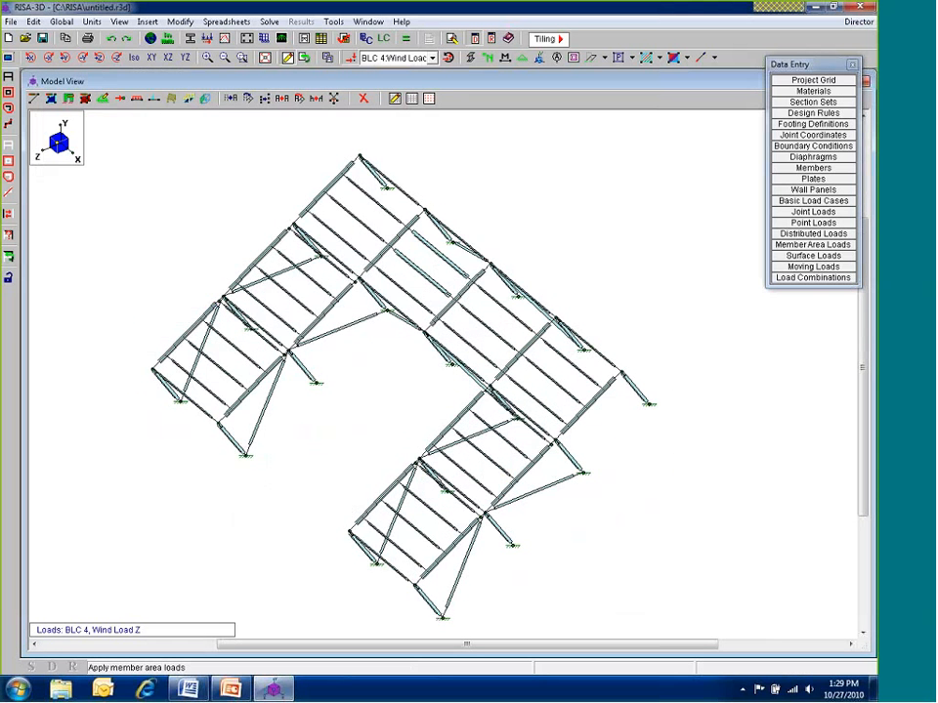
click(84, 59)
click(84, 58)
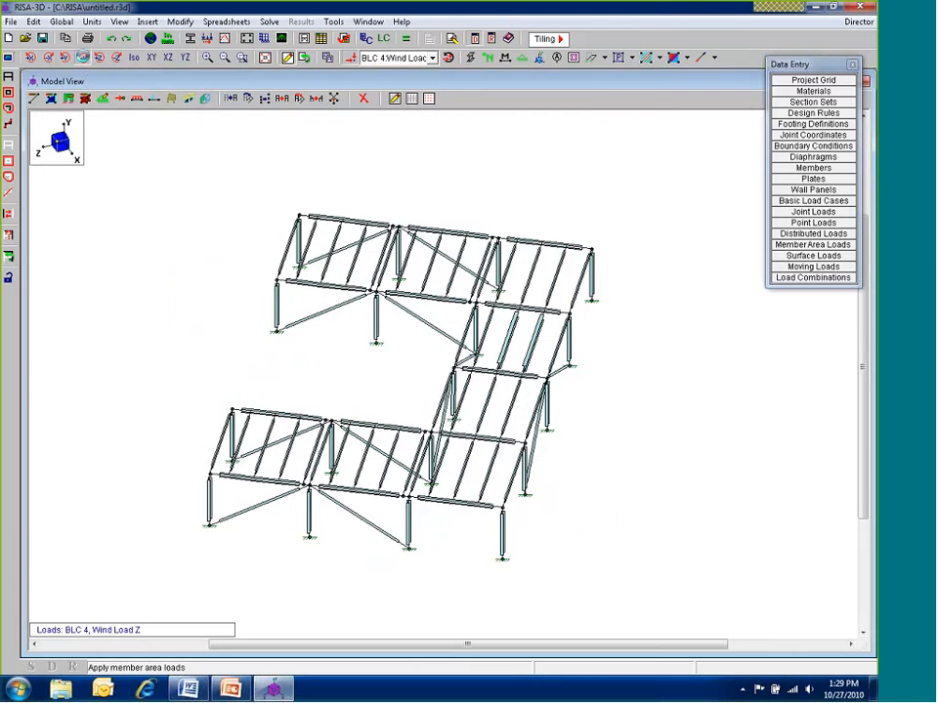
click(84, 59)
click(450, 566)
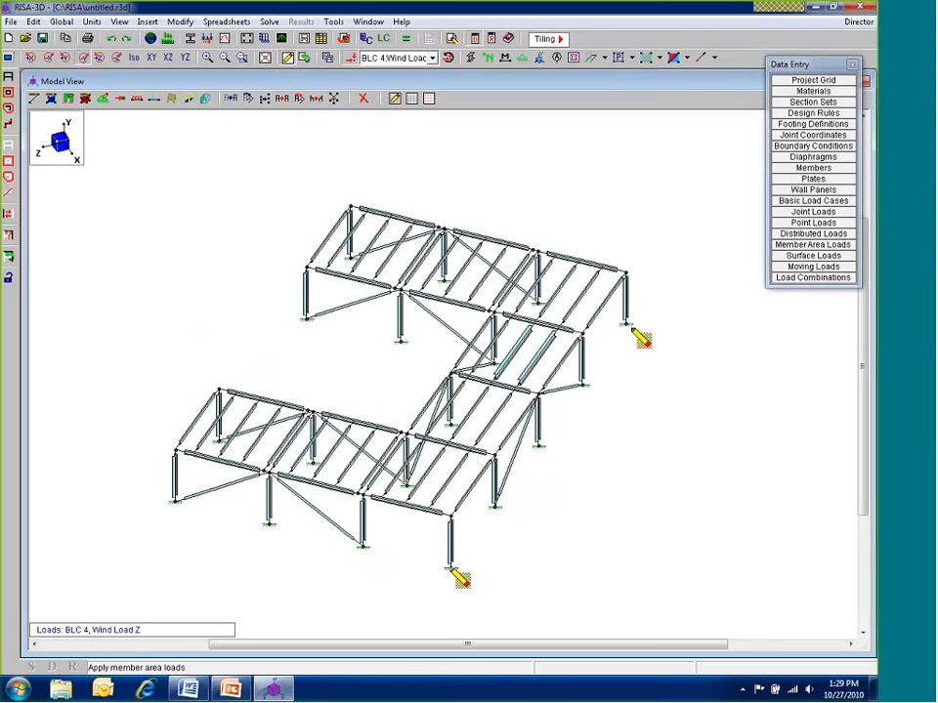
click(628, 276)
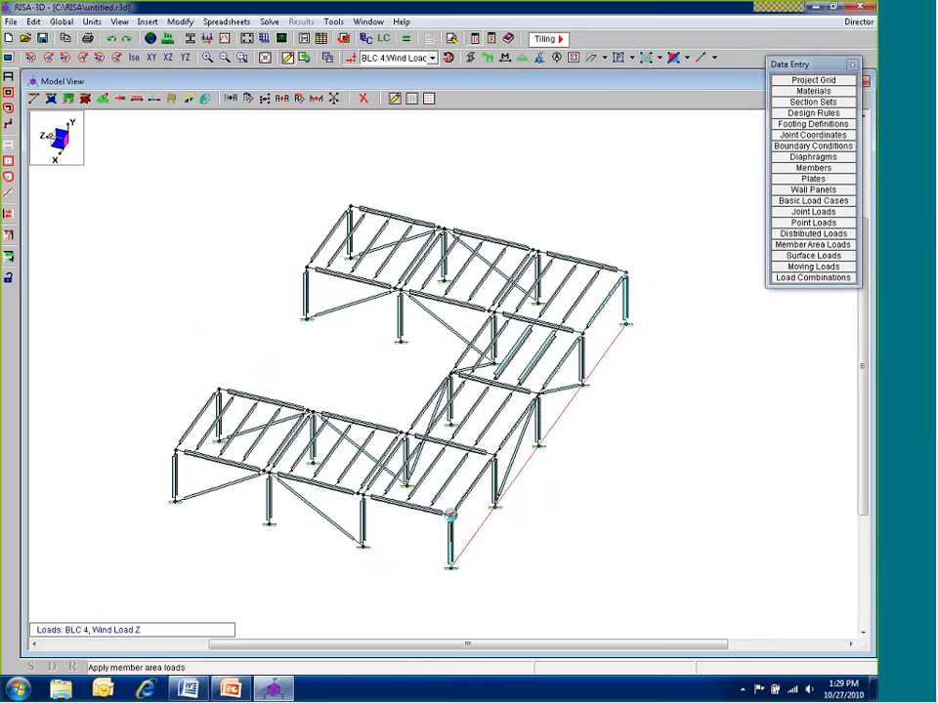
click(450, 515)
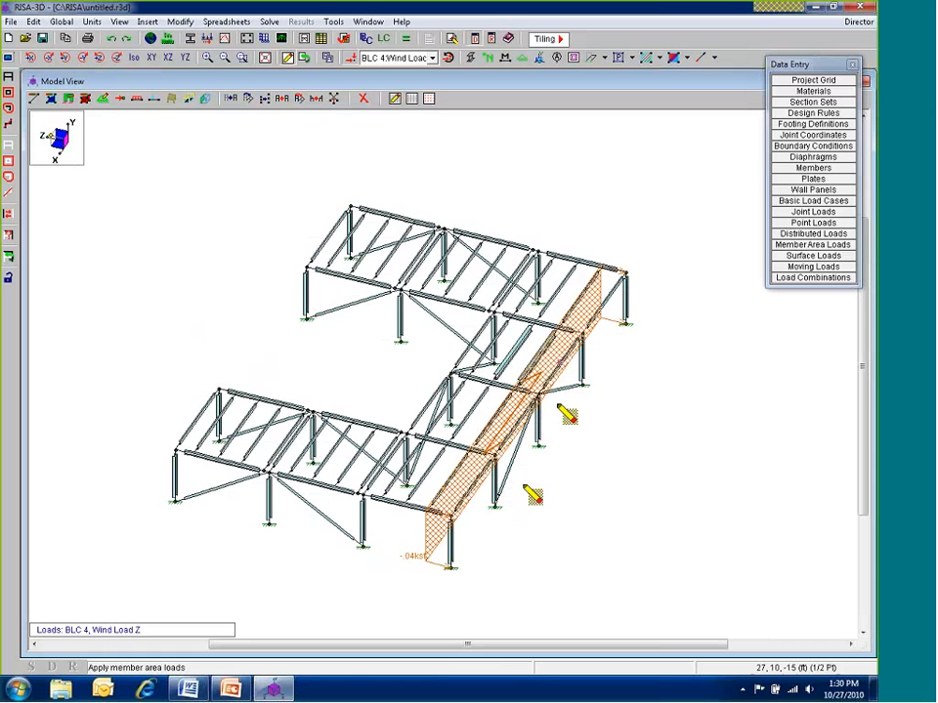
Set the magnitude of the Wind Load Z member area load to .04 ksf, and undo the extra load row
middle_drag(566, 415, 595, 483)
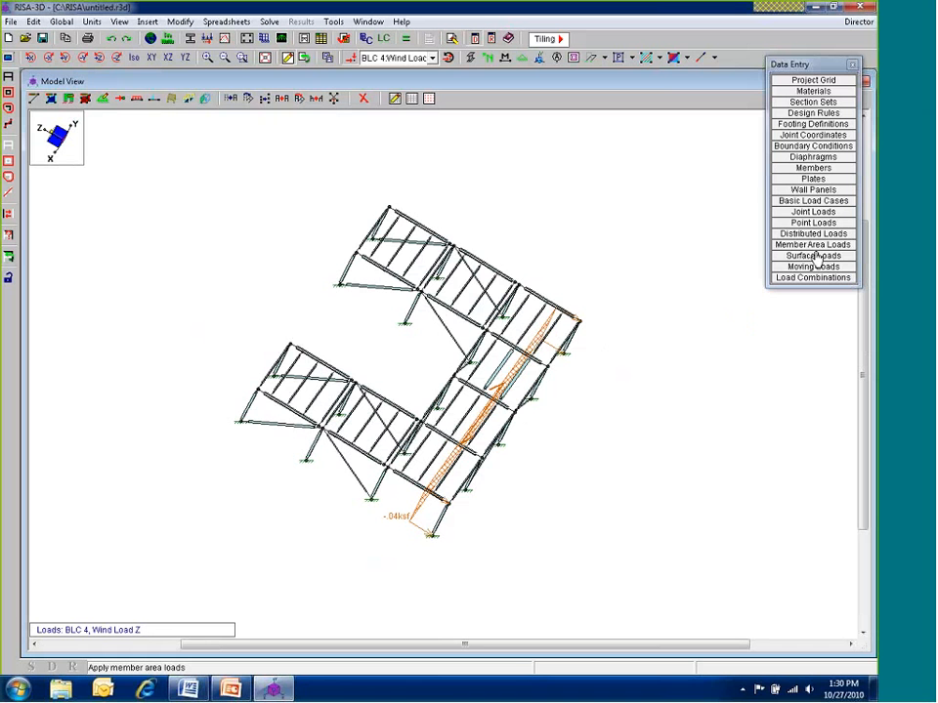
click(813, 200)
drag(596, 182, 591, 146)
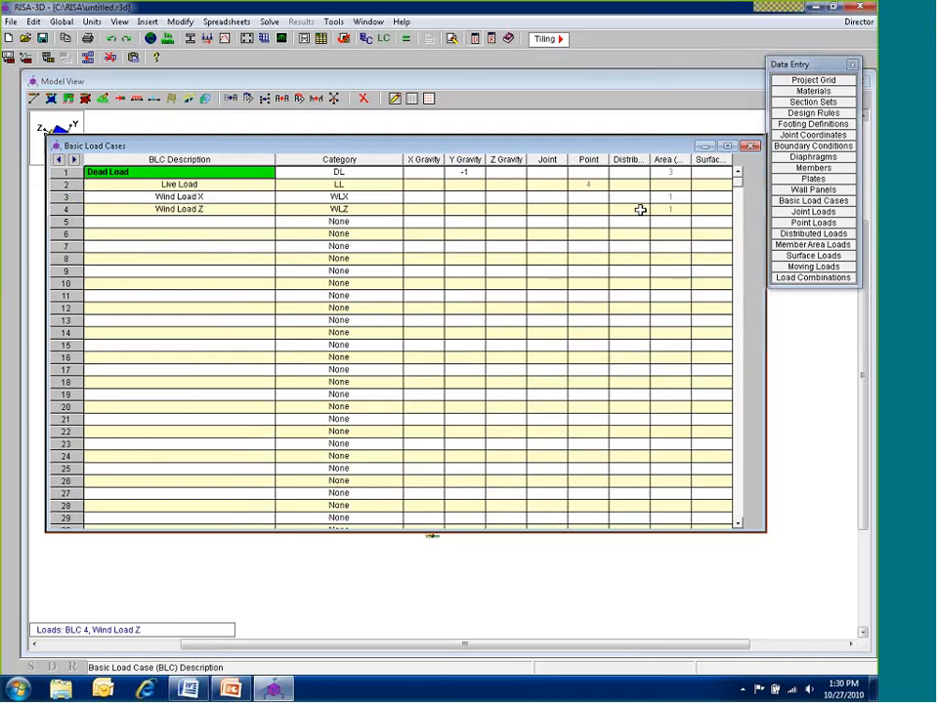
double_click(672, 209)
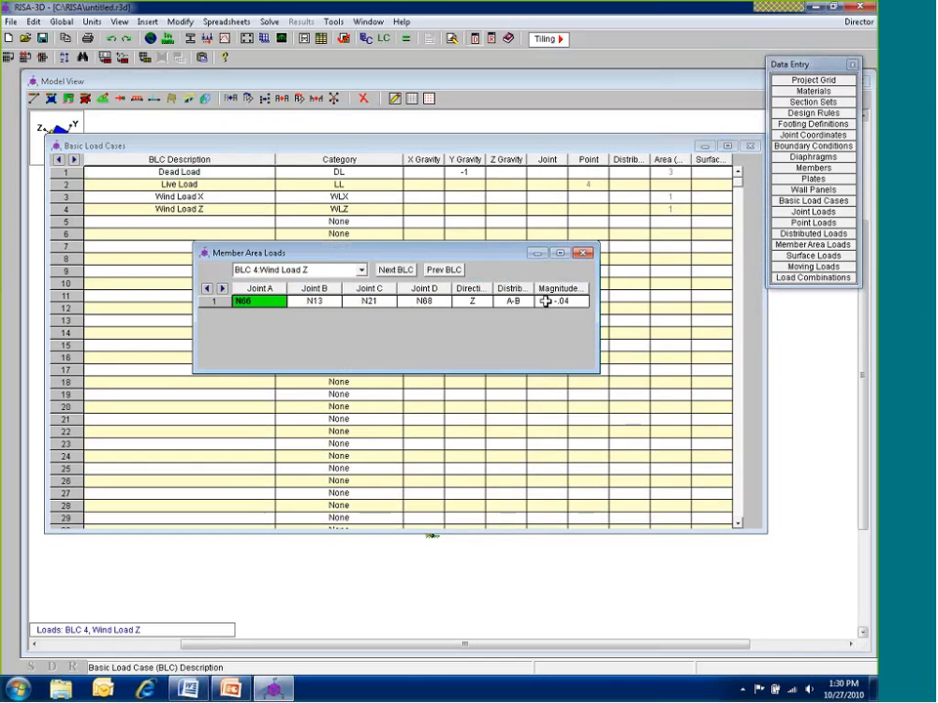
click(544, 302)
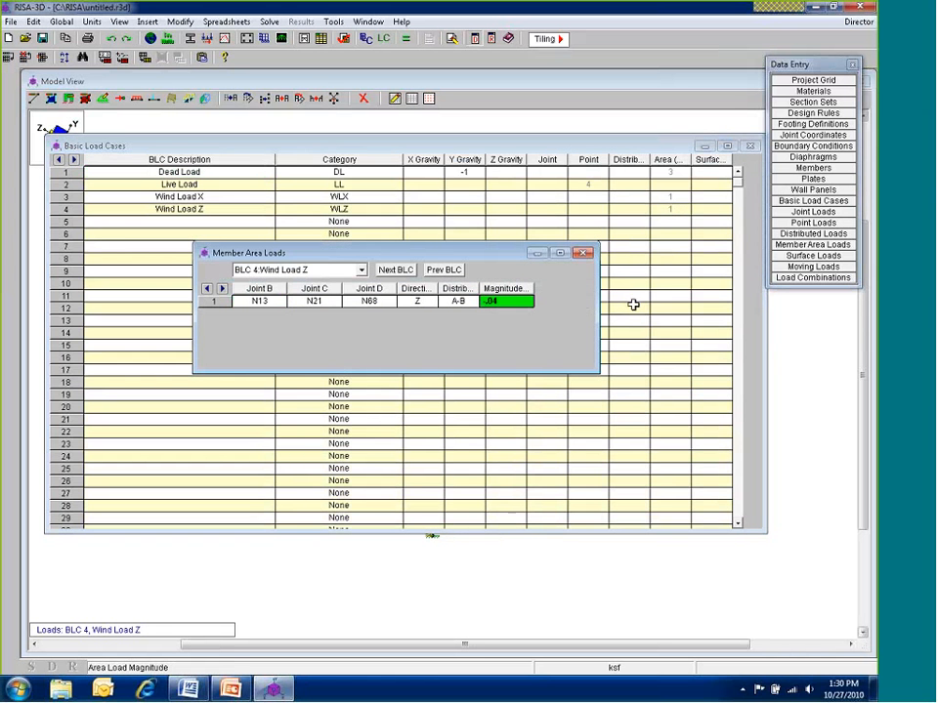
key(Return)
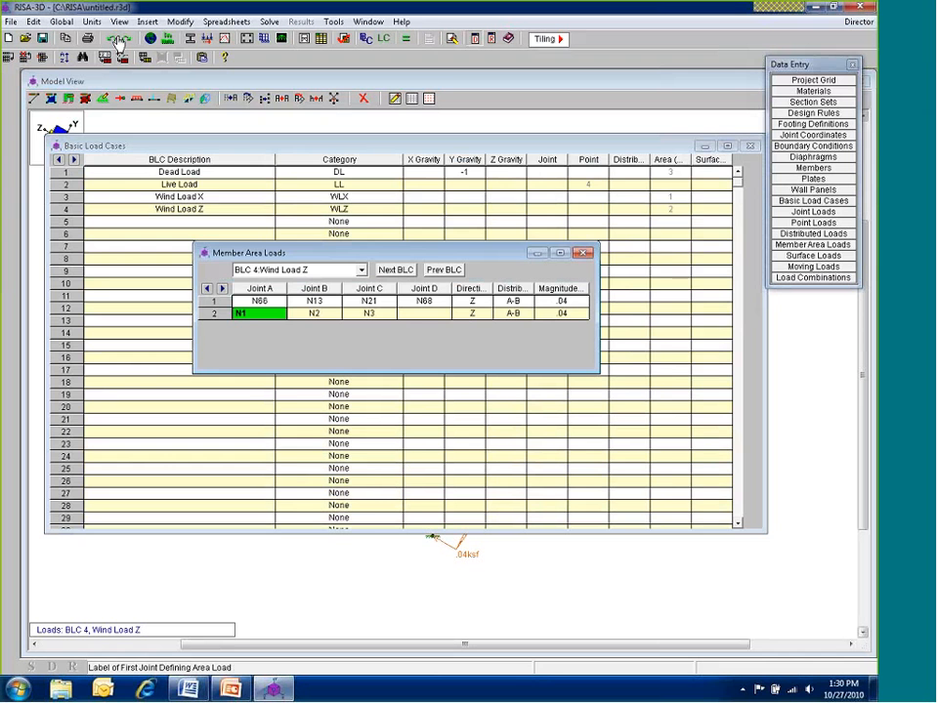
click(118, 39)
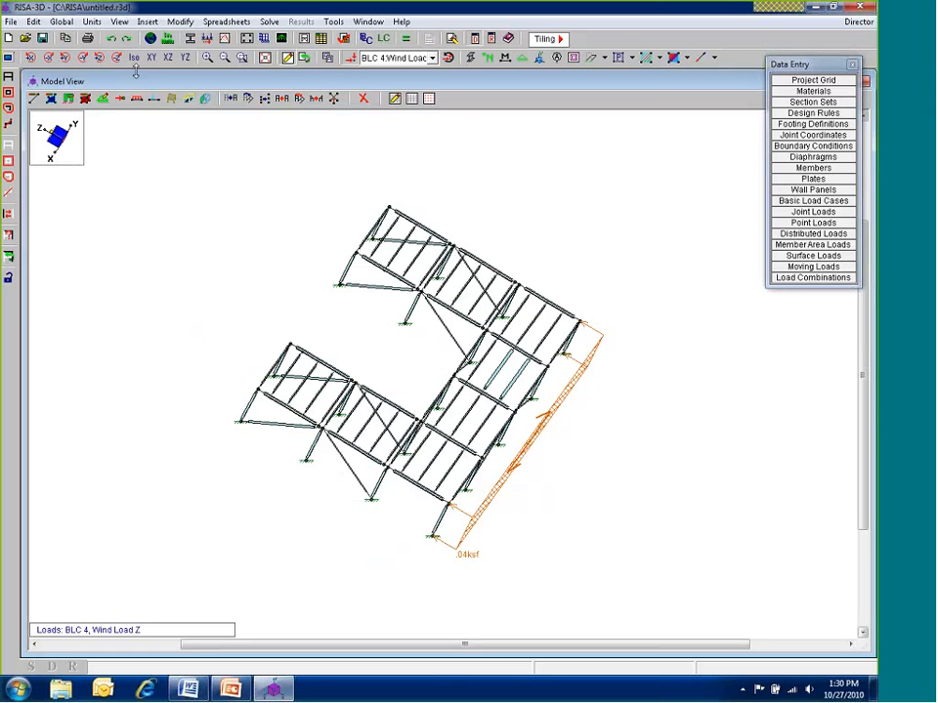
Review the loads of the dead, live and both wind basic load cases on the model in isometric view
click(134, 60)
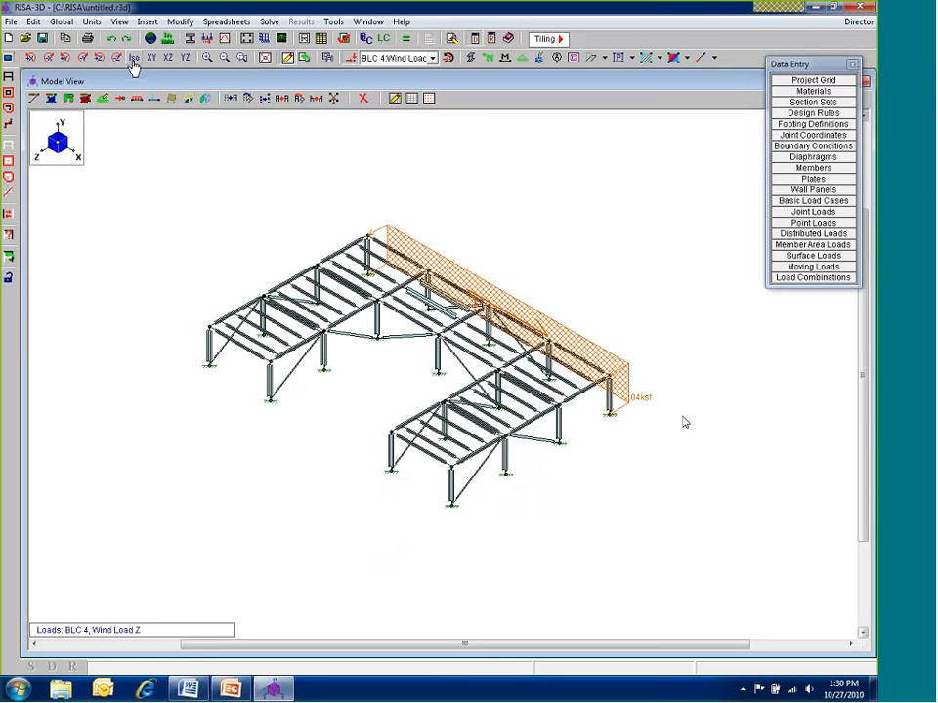
click(398, 58)
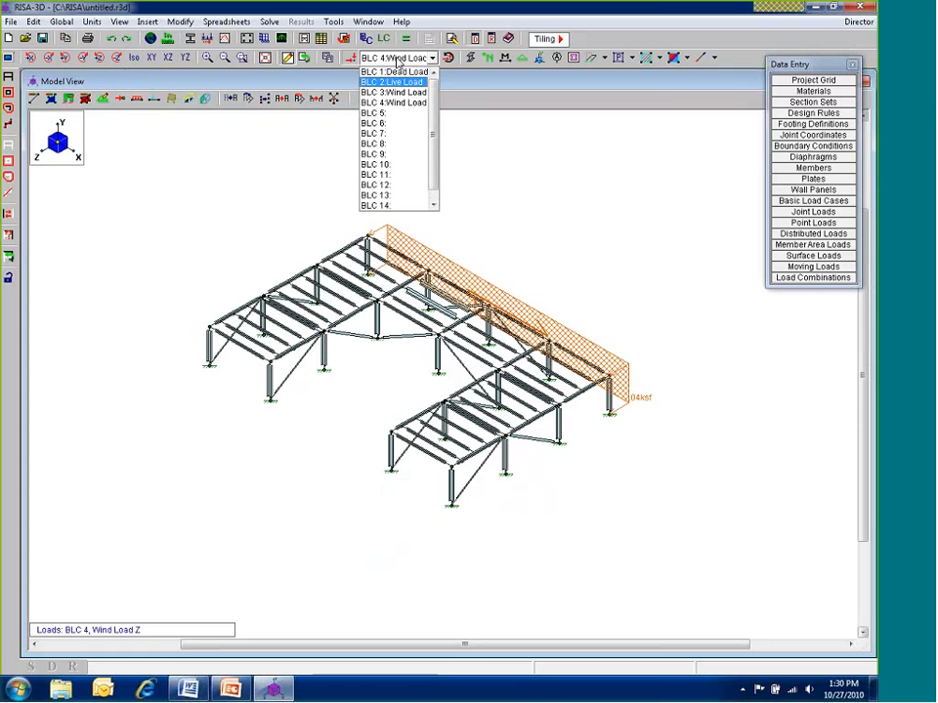
click(394, 72)
click(396, 59)
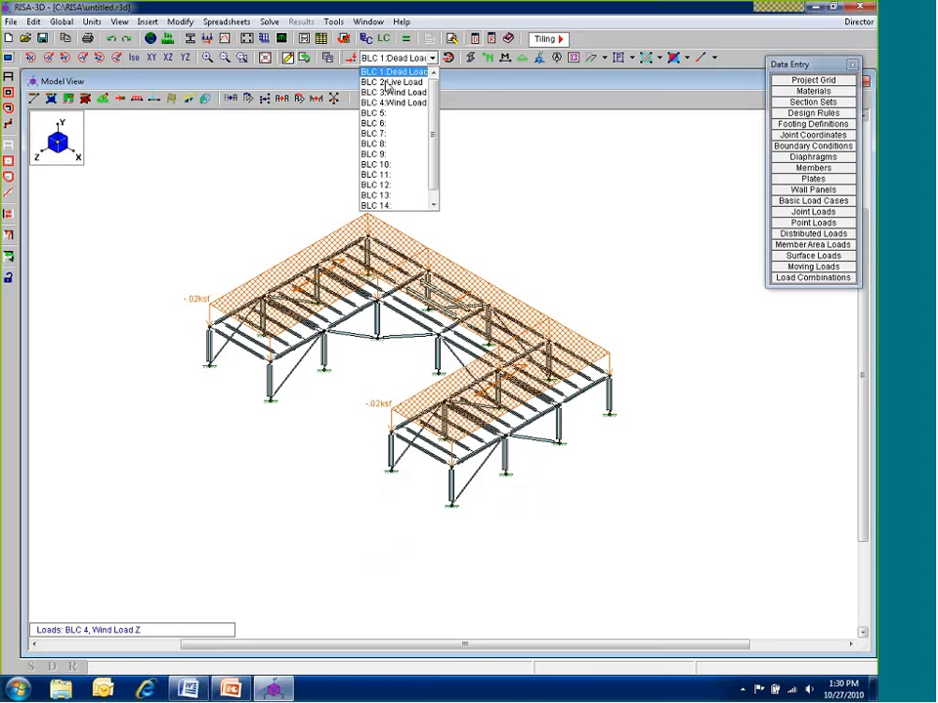
click(387, 83)
key(Down)
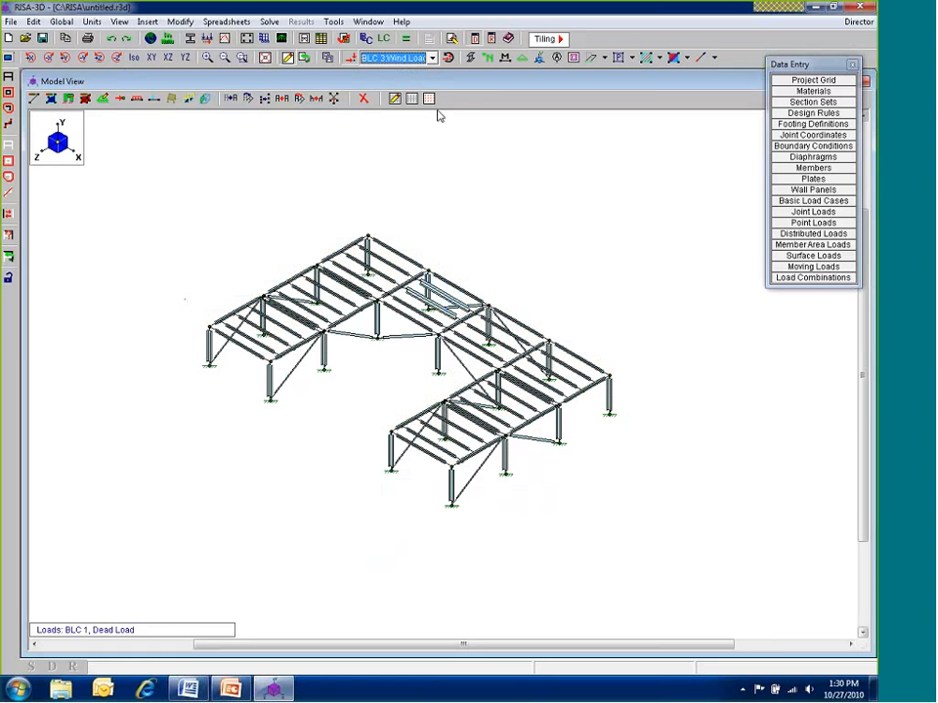
key(Down)
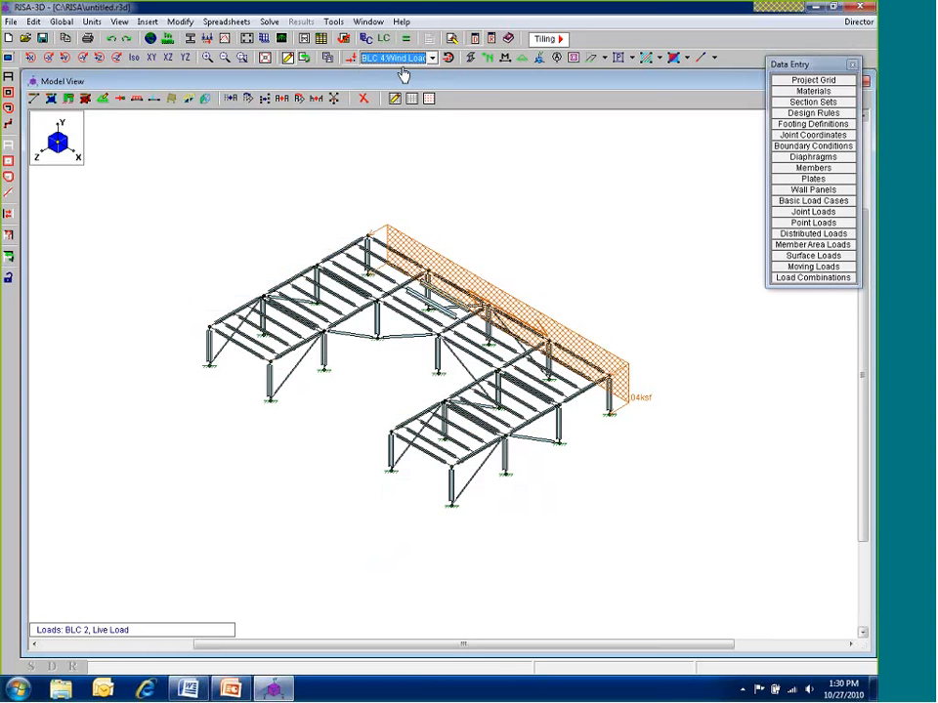
Generate the IBC 2006 ASD gravity load combinations with roof live, snow and rain loads excluded
click(832, 278)
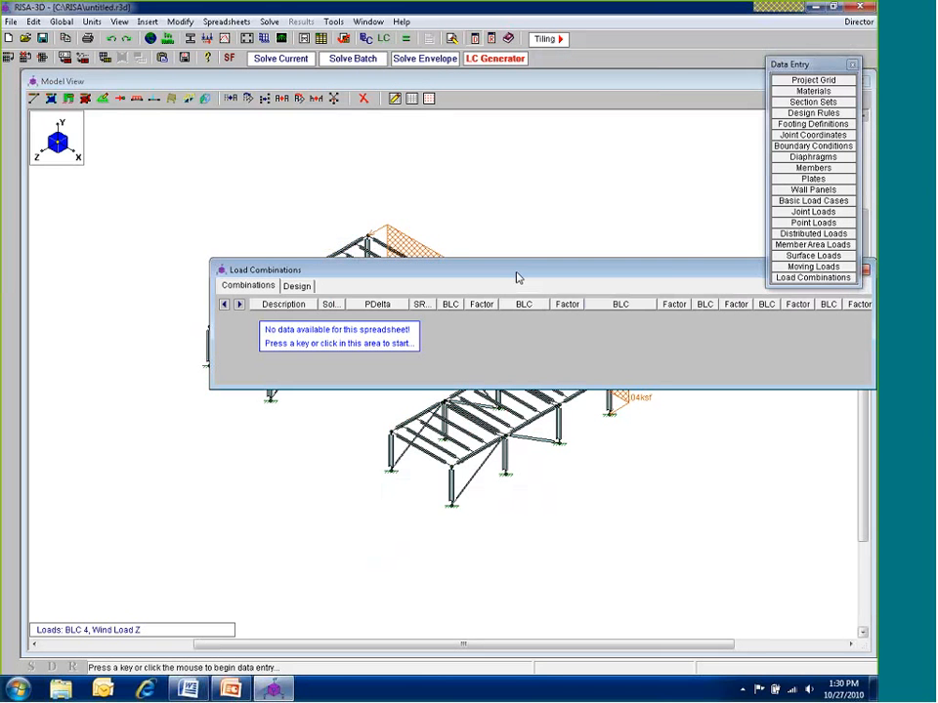
drag(518, 278, 365, 142)
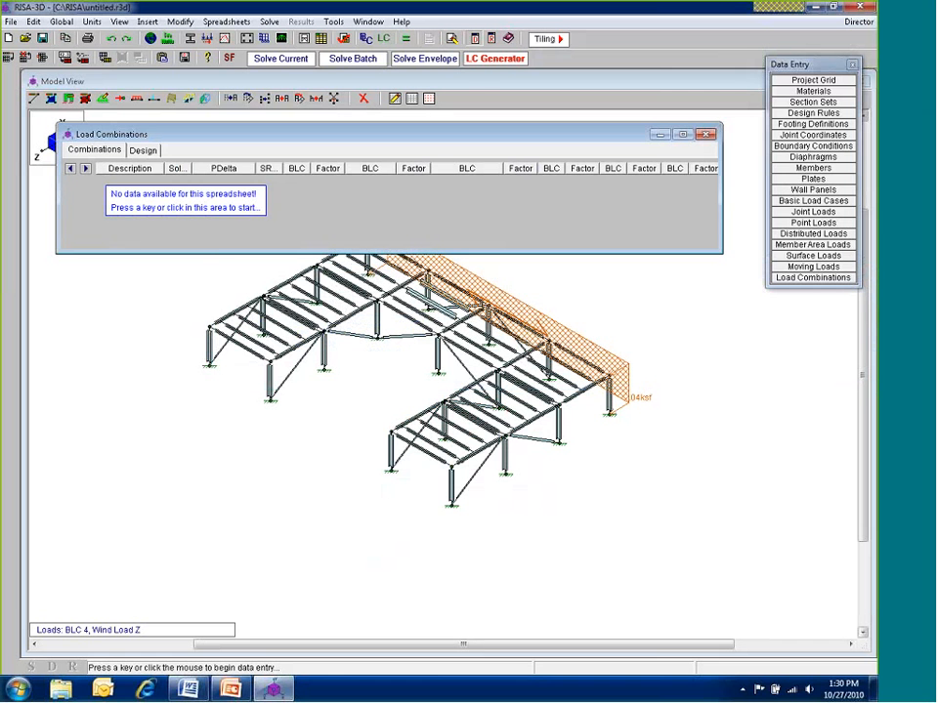
click(493, 58)
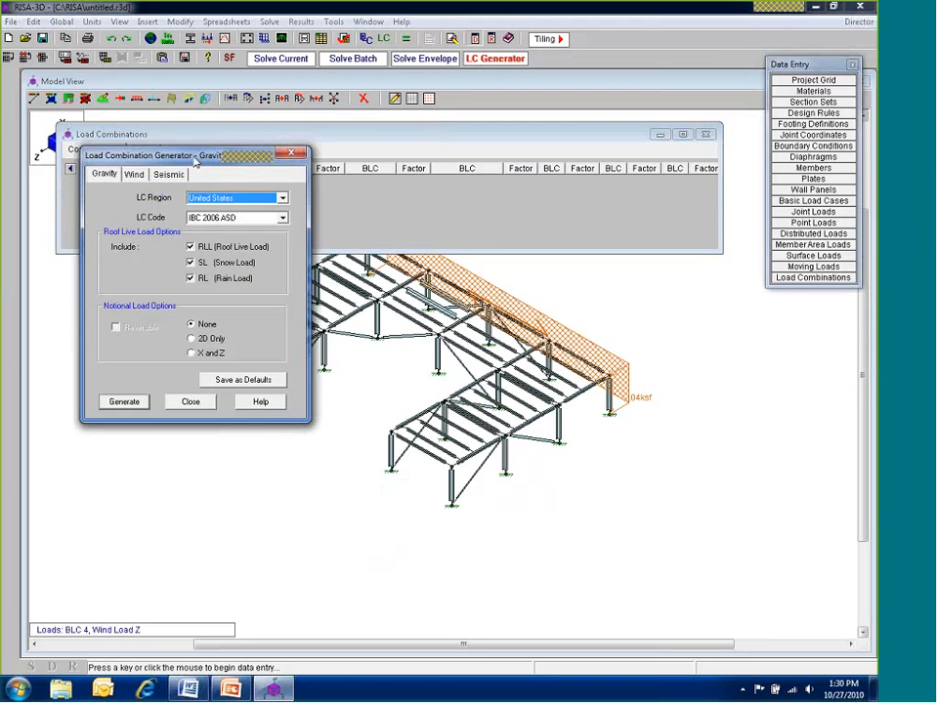
drag(195, 162, 292, 110)
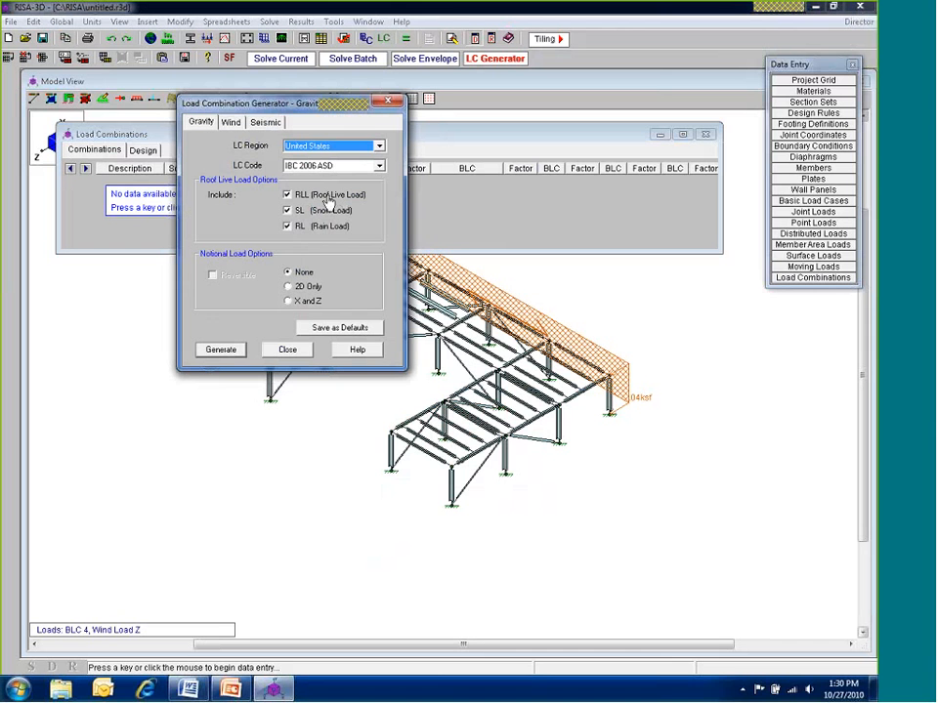
click(327, 198)
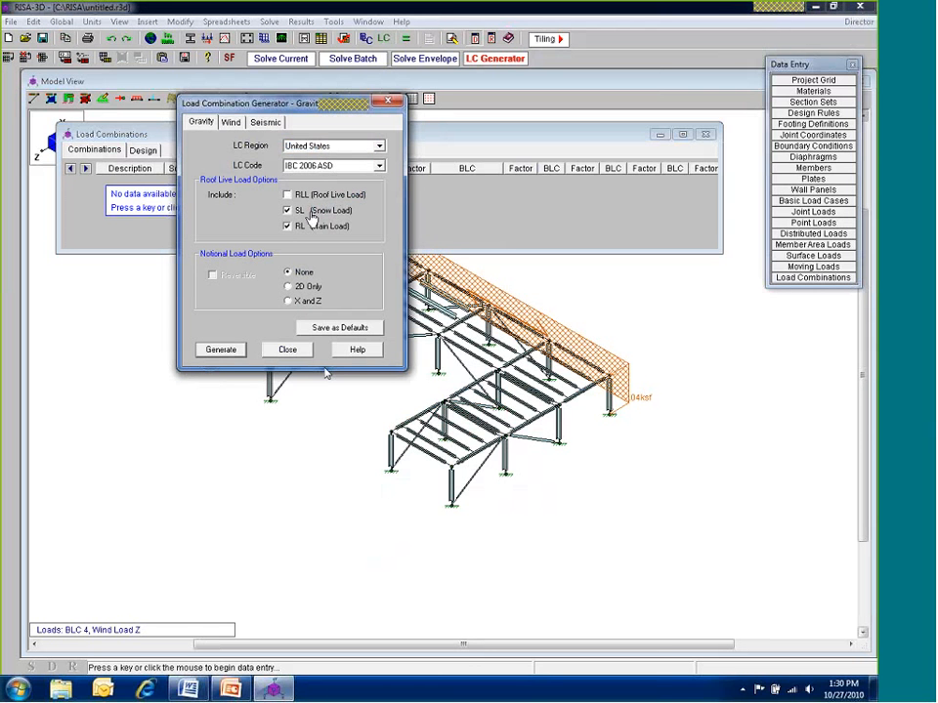
click(311, 211)
click(313, 226)
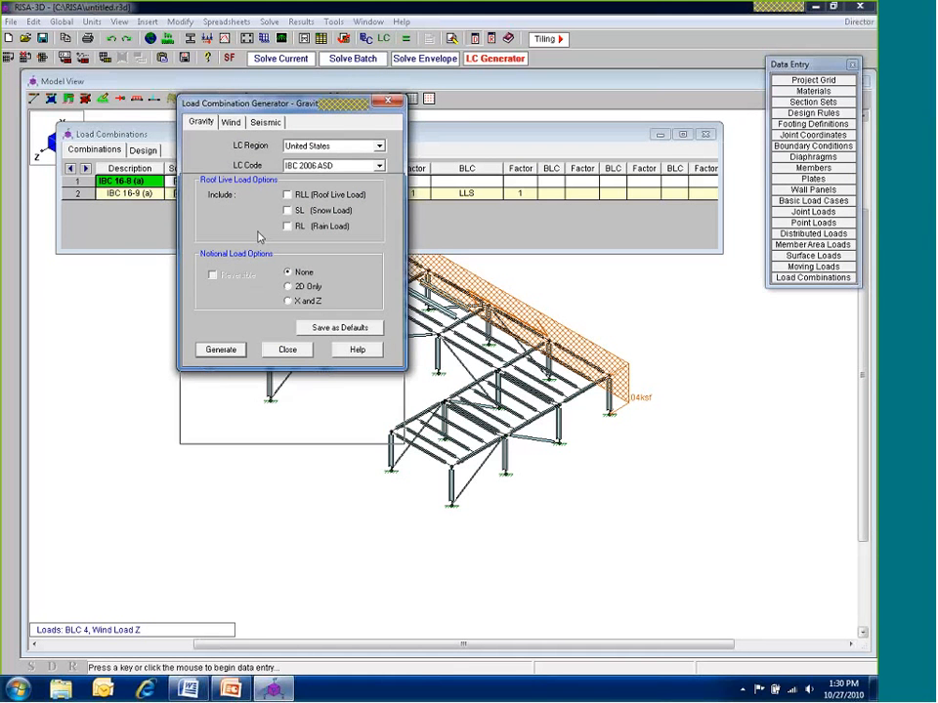
Generate the IBC 2006 ASD wind load combinations for X and Z with reversible loads, and close the generator
drag(283, 103, 276, 225)
click(224, 247)
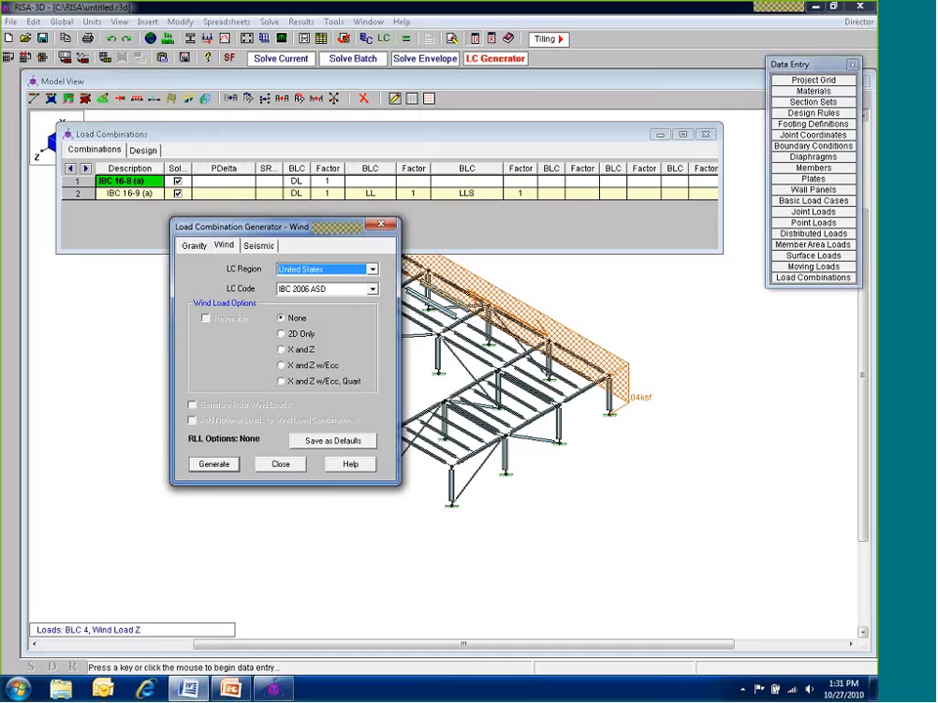
click(303, 353)
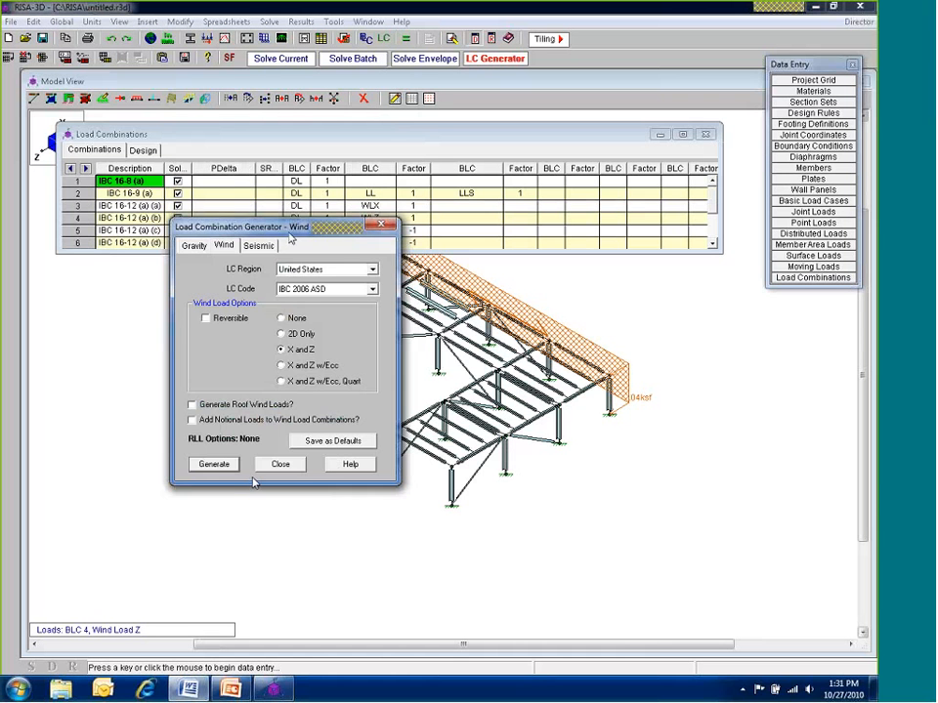
drag(383, 236, 381, 268)
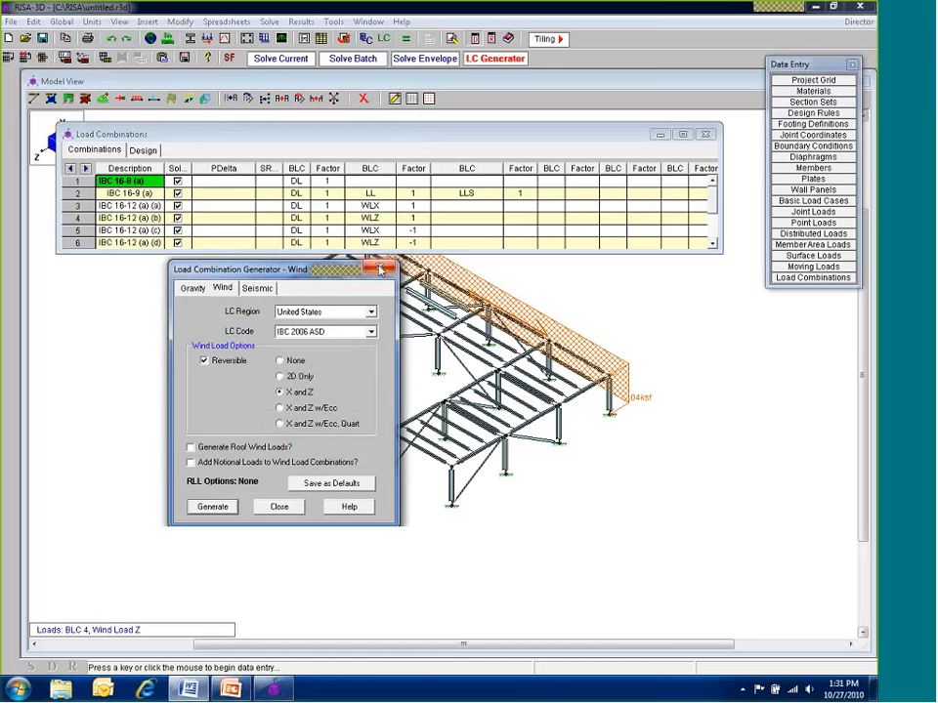
click(381, 269)
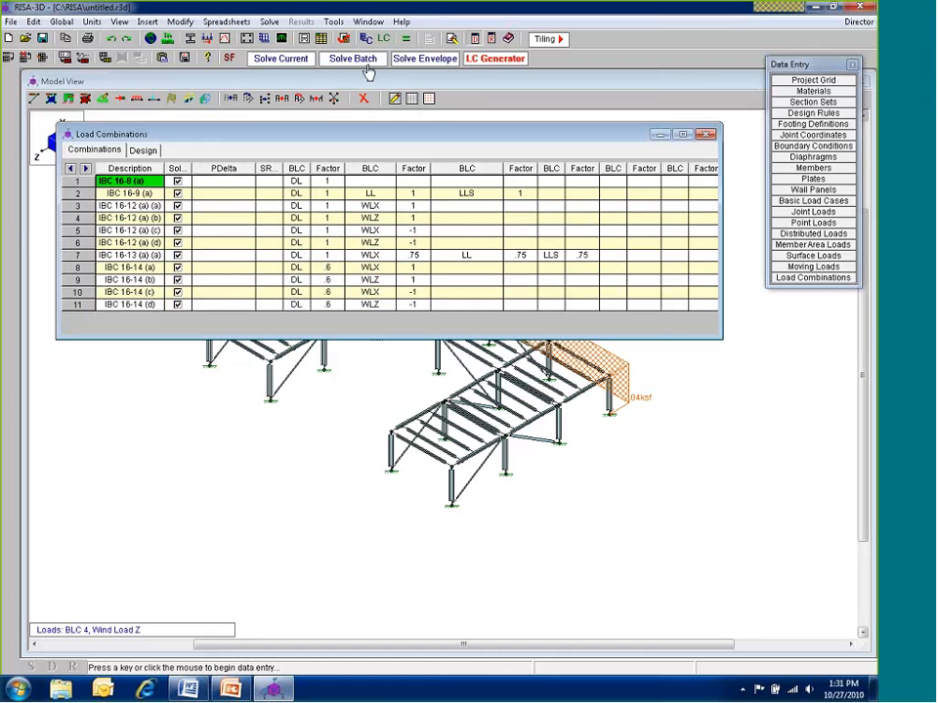
Solve the envelope of all load combinations and close the load combinations spreadsheet
click(428, 60)
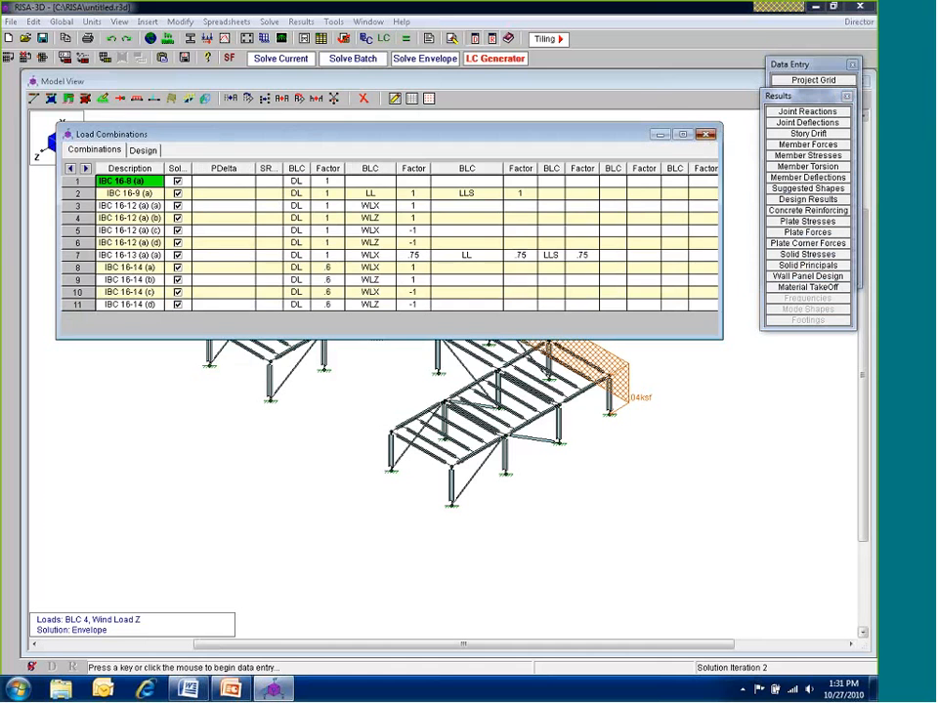
click(706, 135)
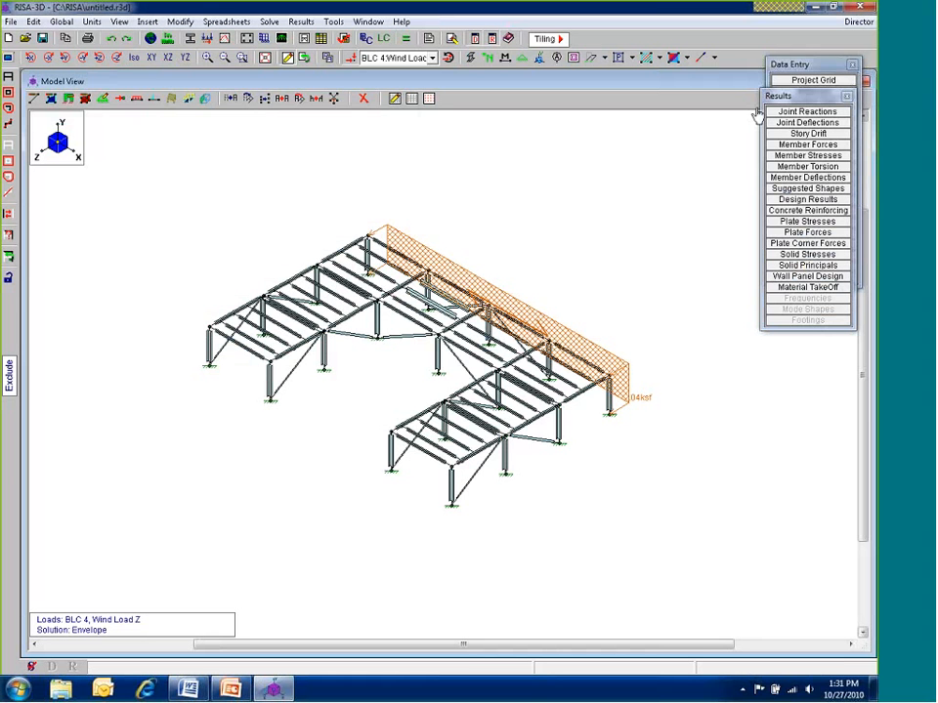
Open the design results and look through the aluminum code checks for all members
drag(758, 115, 770, 138)
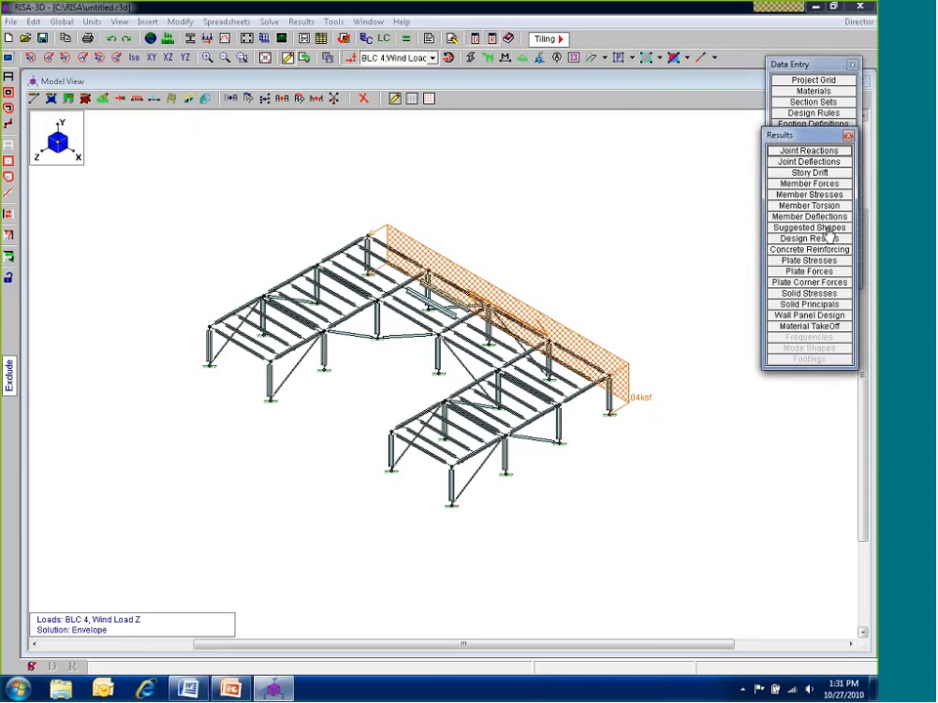
click(820, 239)
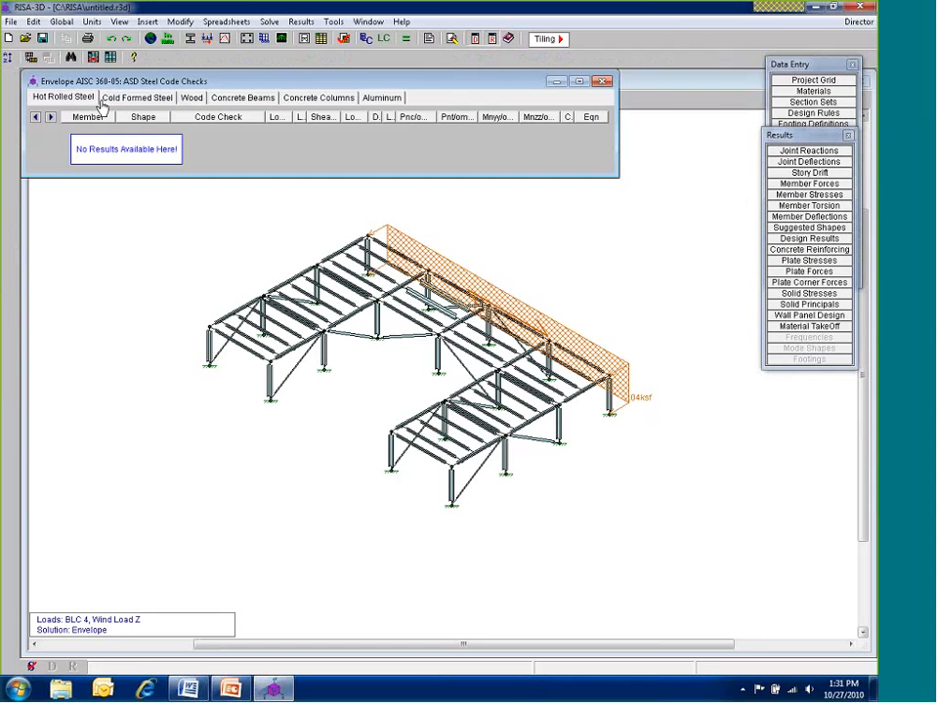
click(381, 99)
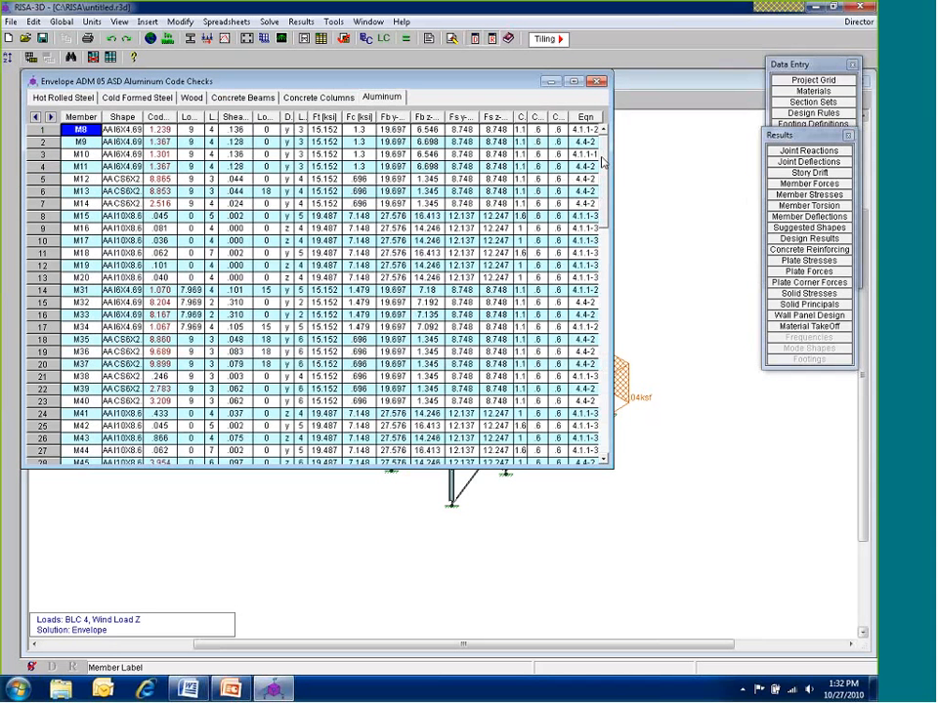
drag(603, 163, 608, 256)
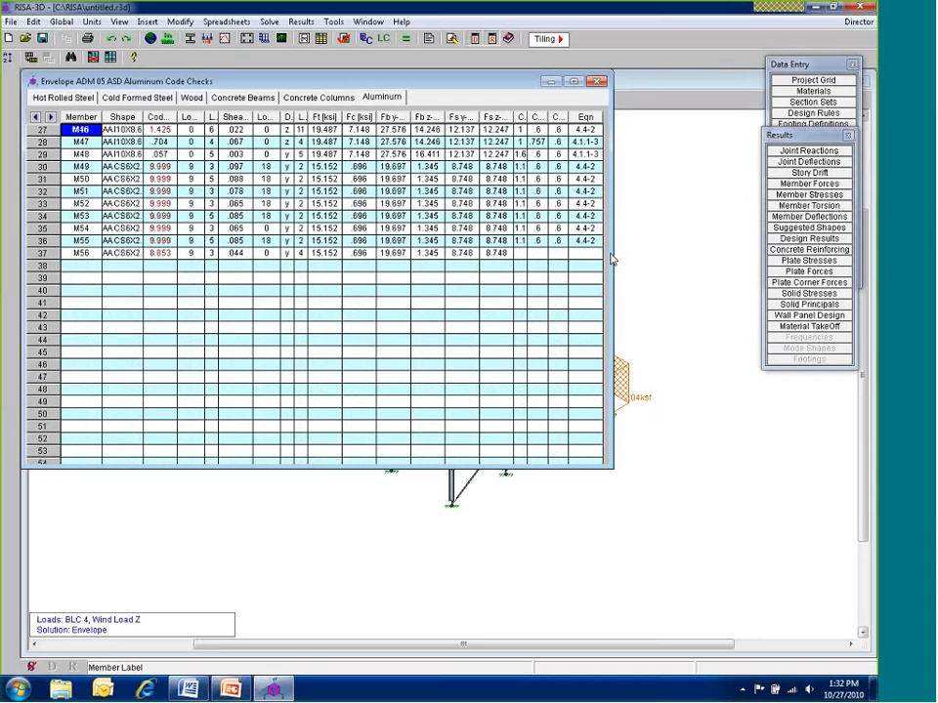
drag(608, 310, 607, 430)
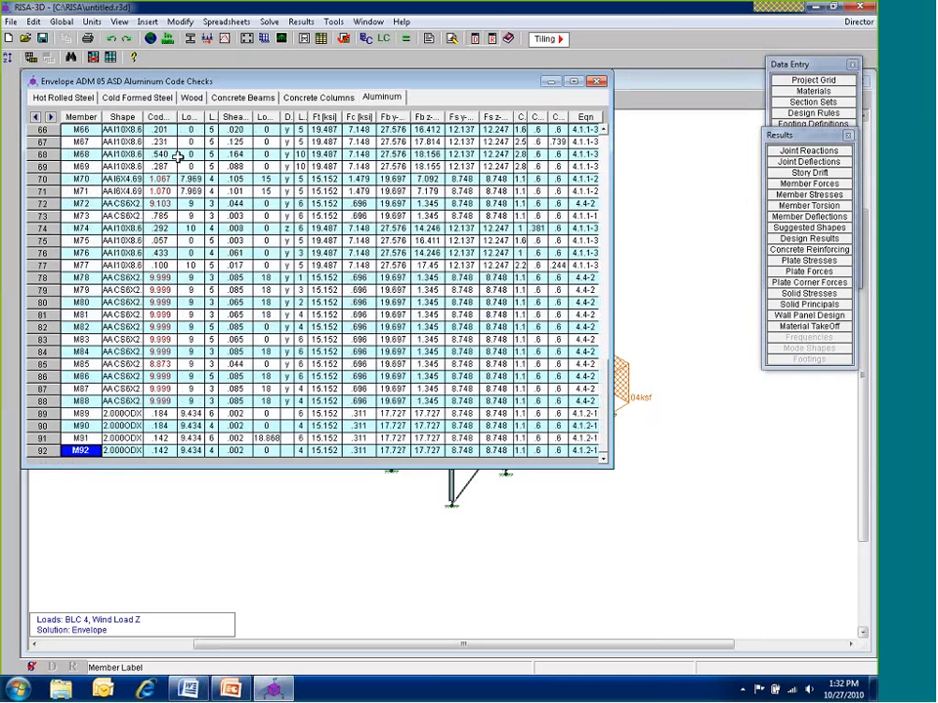
Widen the Code Check, Loc and LC columns of the aluminum code checks to show their full headings
click(118, 116)
click(170, 116)
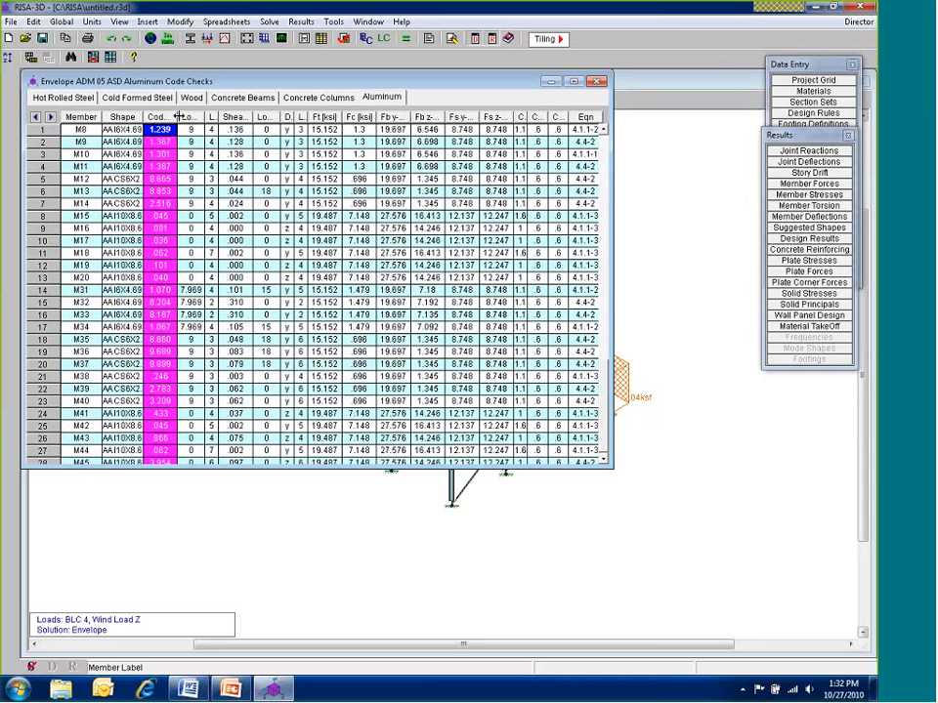
drag(178, 116, 211, 116)
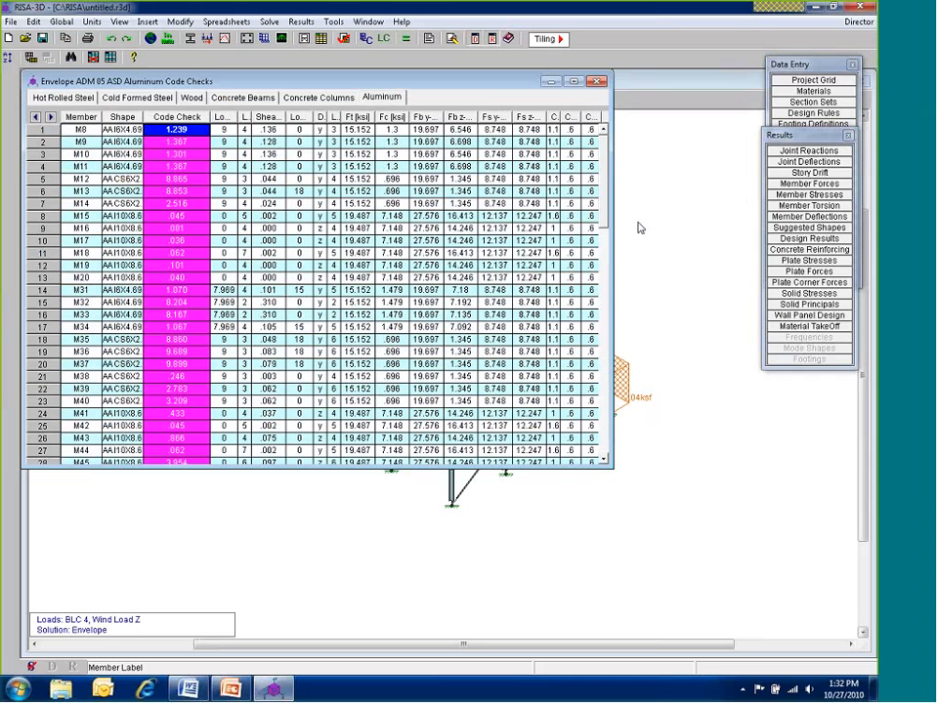
click(193, 143)
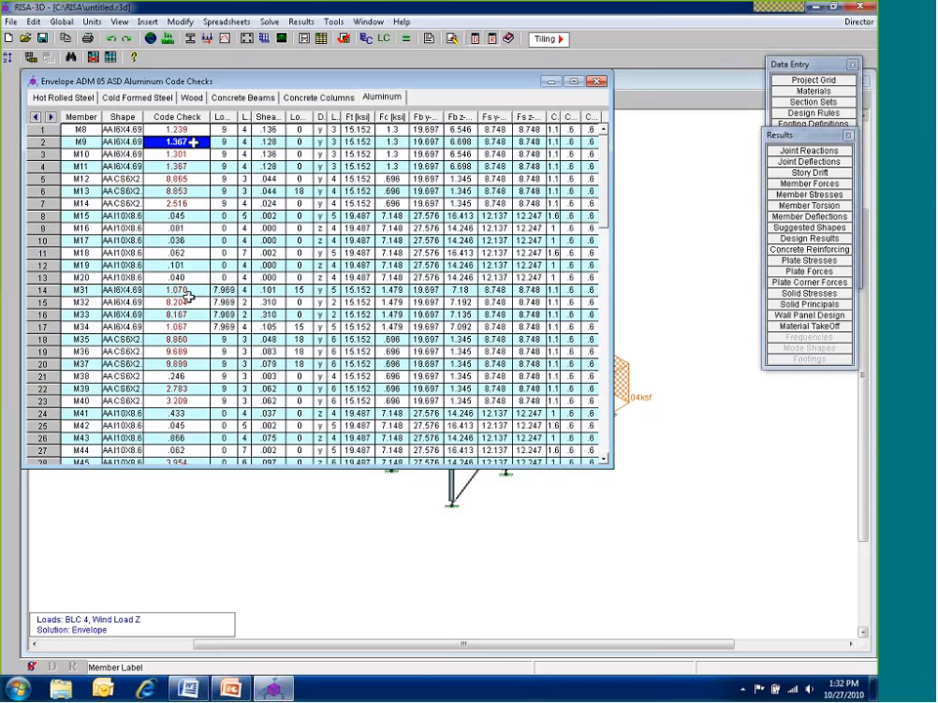
key(Up)
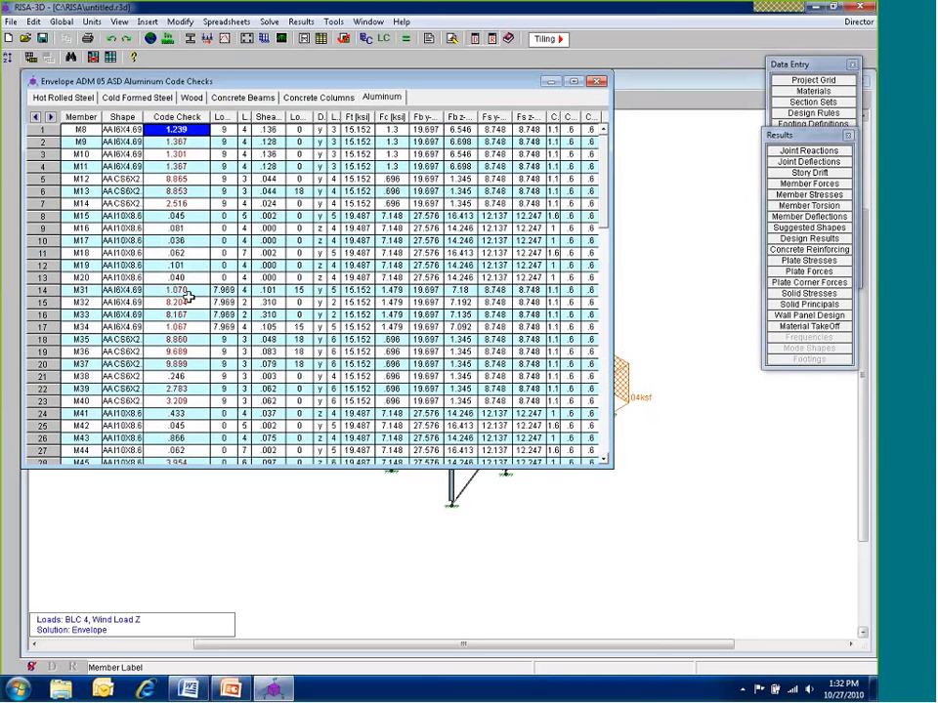
click(186, 143)
click(223, 116)
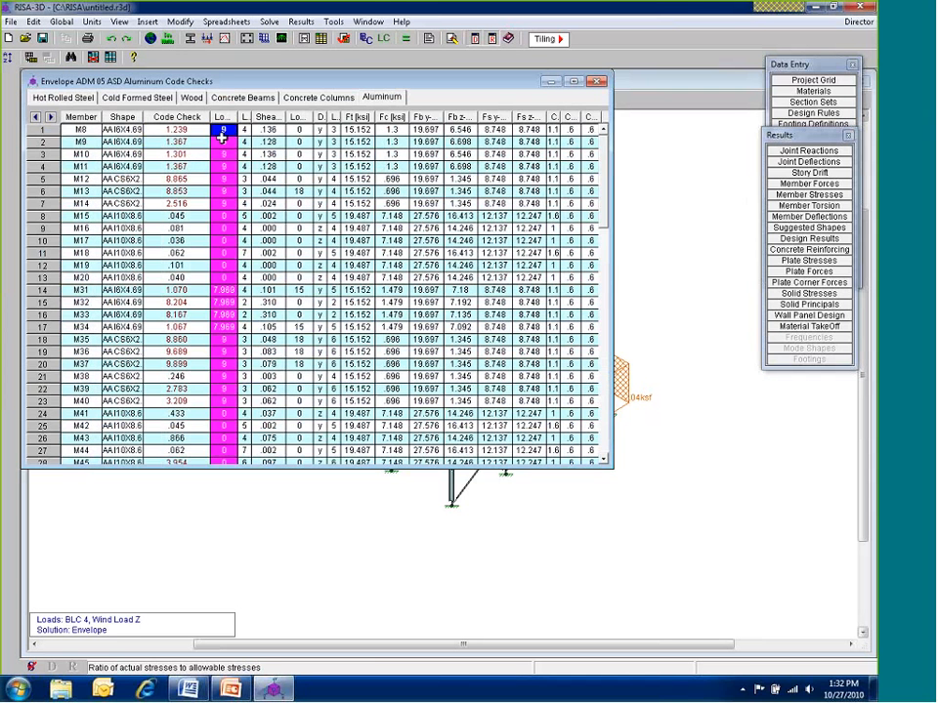
click(223, 140)
drag(242, 118, 274, 117)
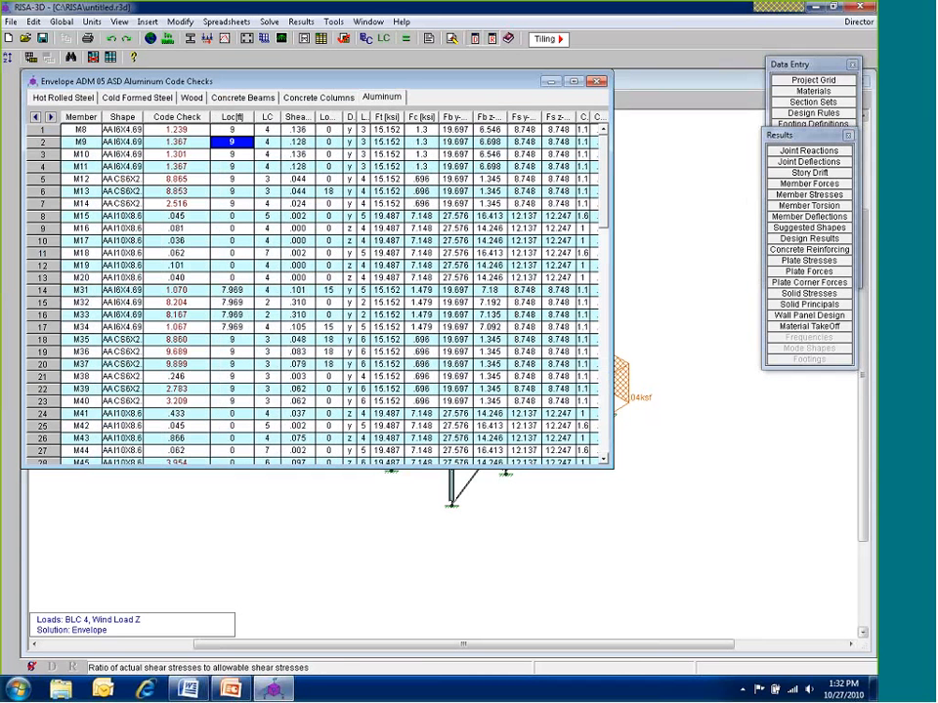
Sort the aluminum results by code check from maximum to minimum
click(175, 117)
right_click(176, 119)
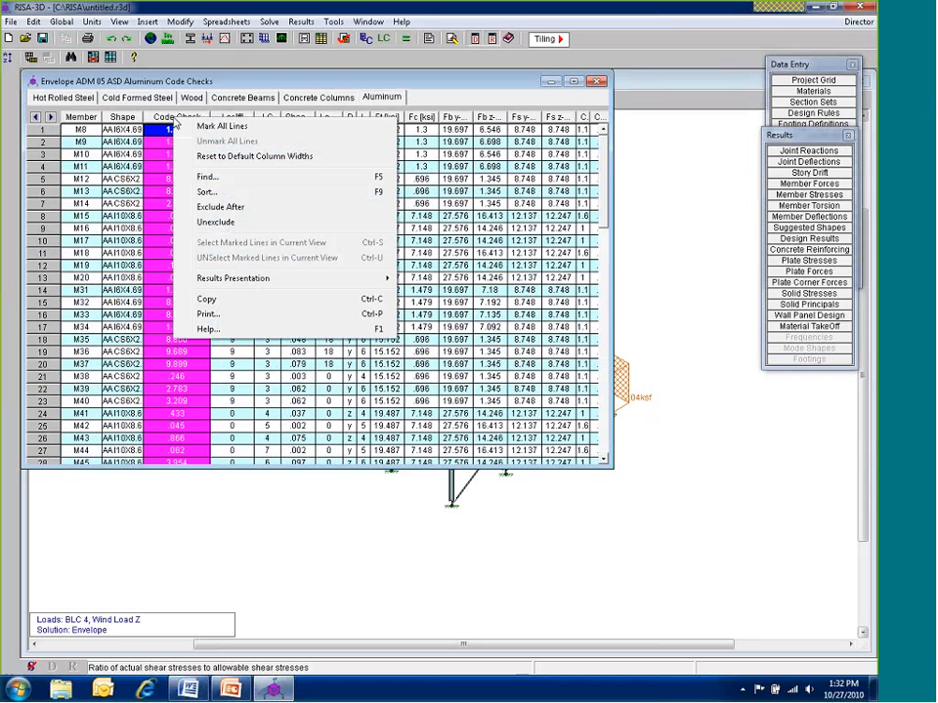
click(207, 193)
click(130, 179)
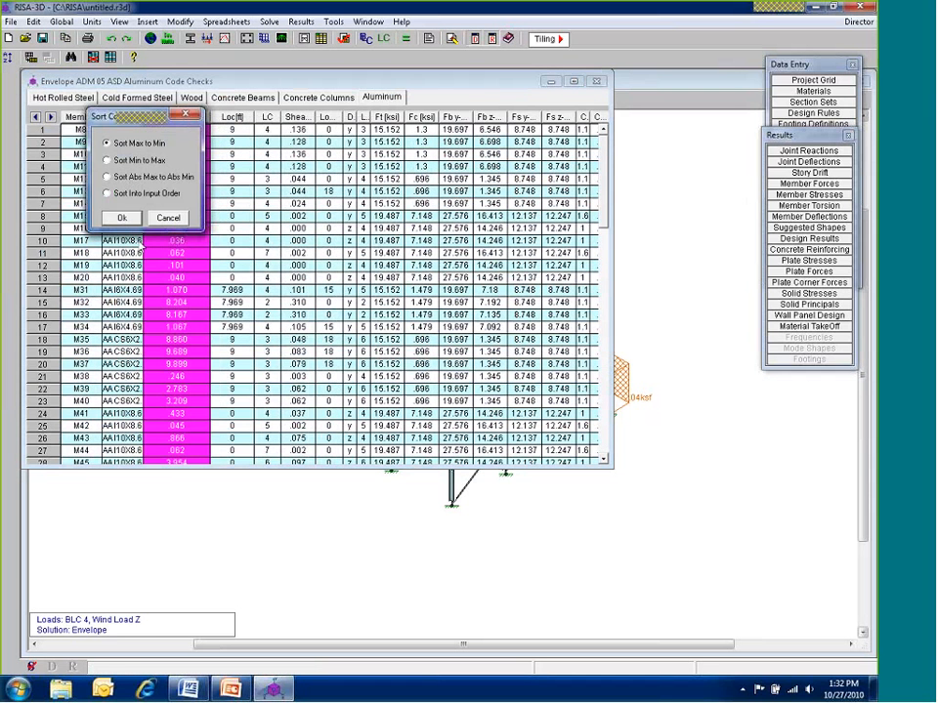
click(122, 217)
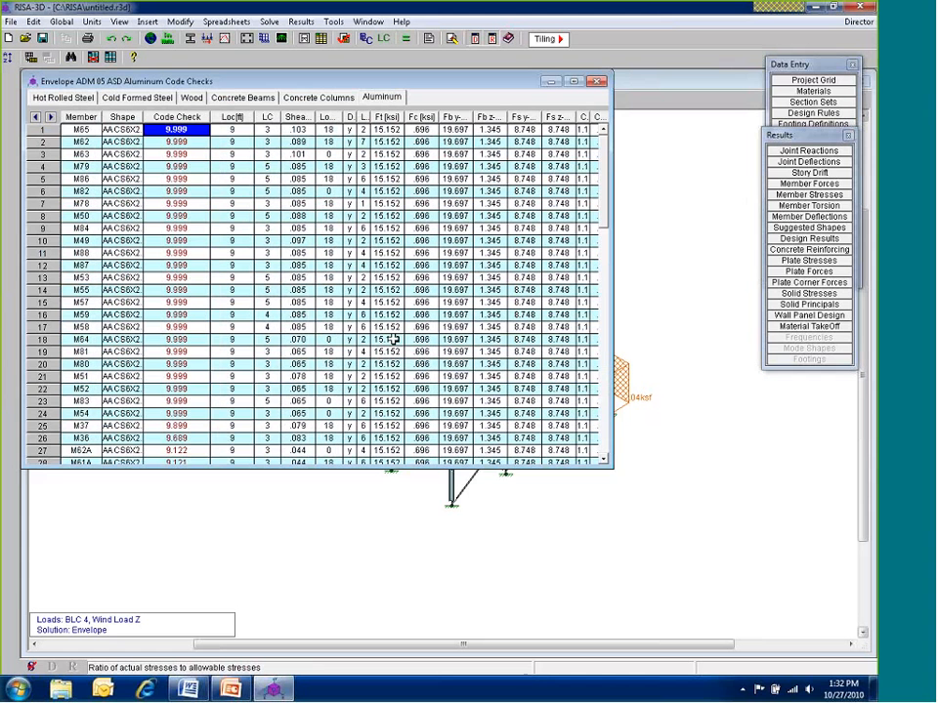
Enlarge the code checks spreadsheet to show more rows and widen its Shape column to show full shape names
drag(272, 468, 272, 612)
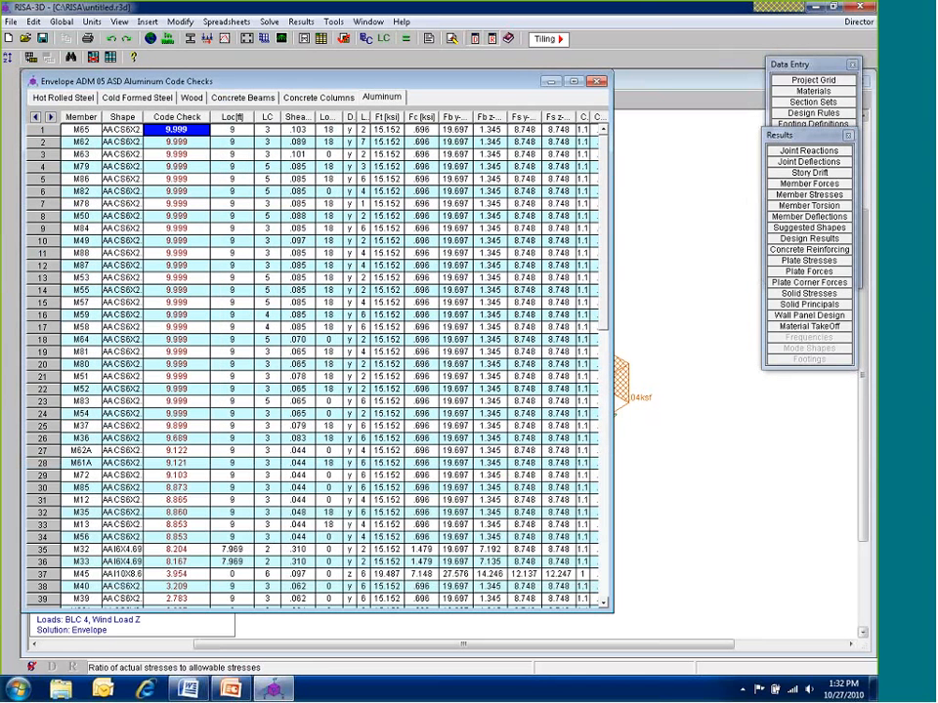
click(118, 154)
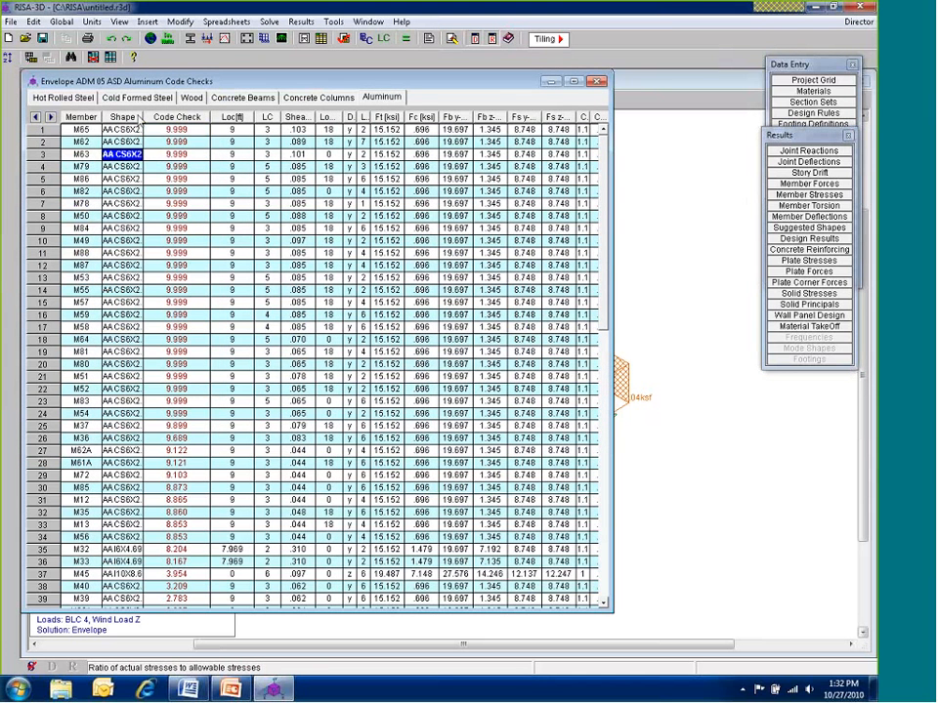
drag(141, 117, 152, 119)
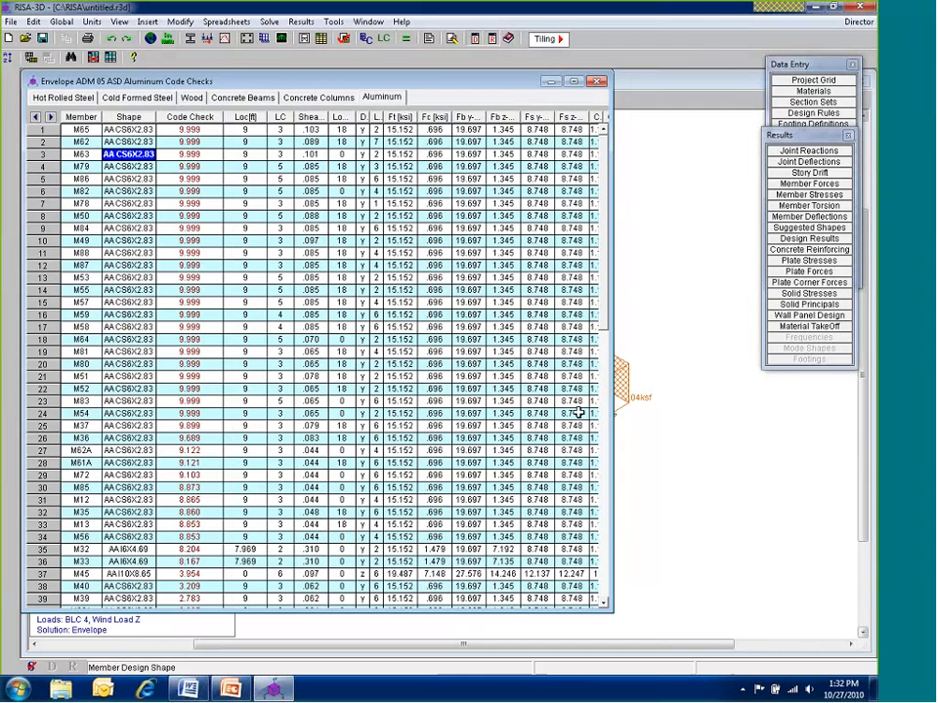
Return to the model view, hide the load display and show the members as wireframe
click(662, 497)
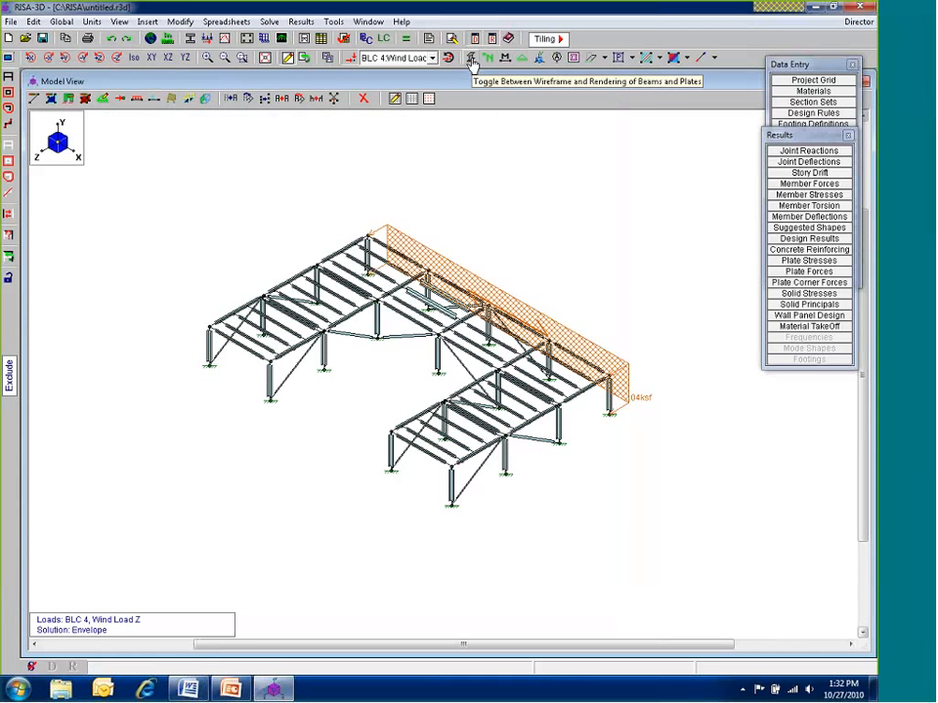
click(351, 57)
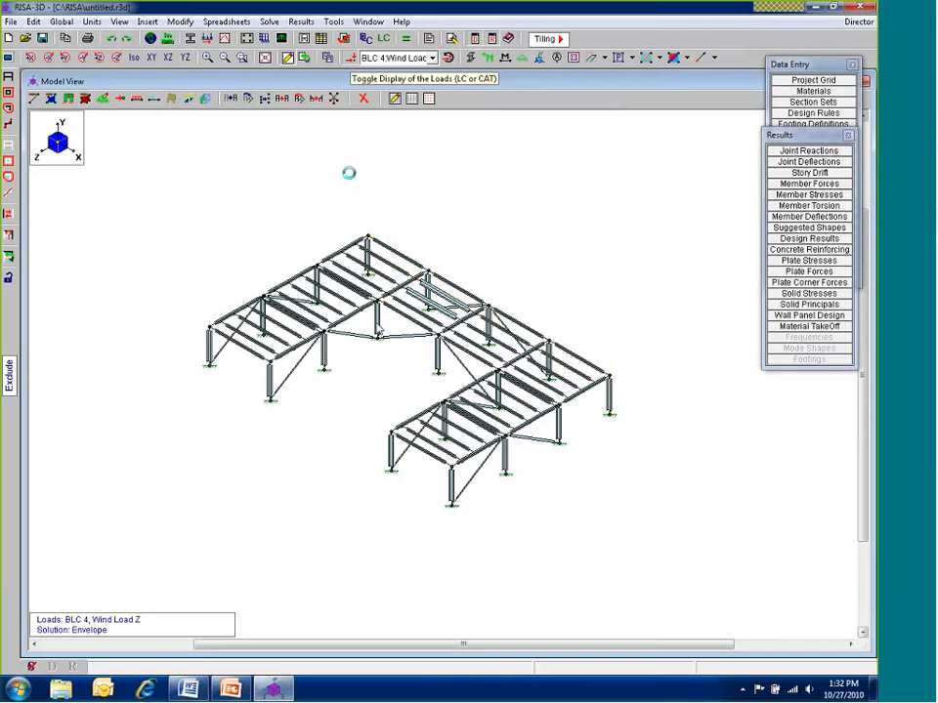
click(470, 59)
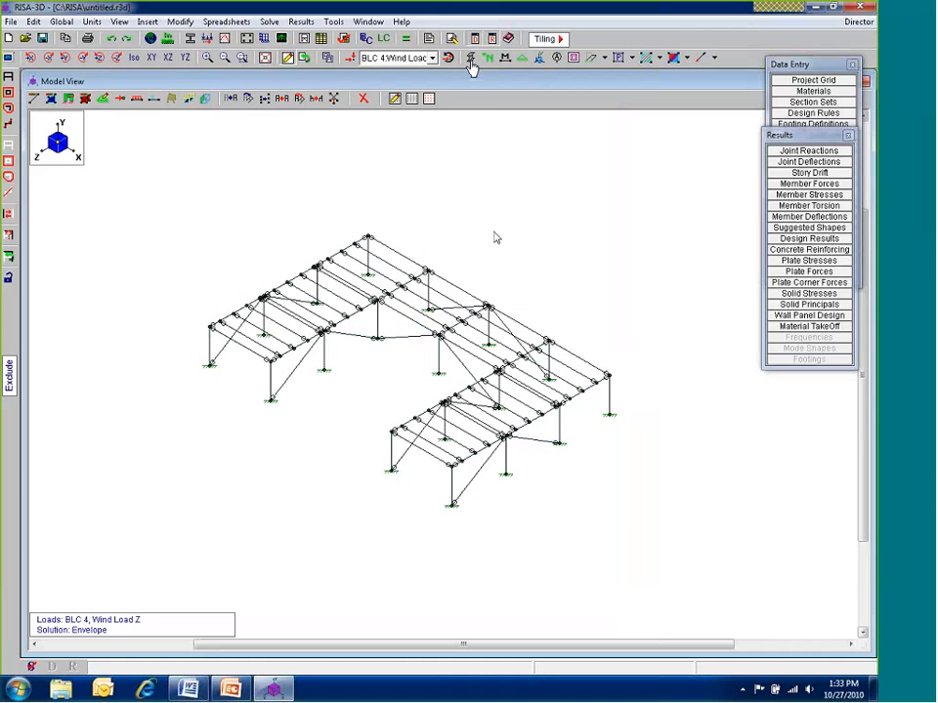
Draw the members color coded with code check as the color basis
click(8, 60)
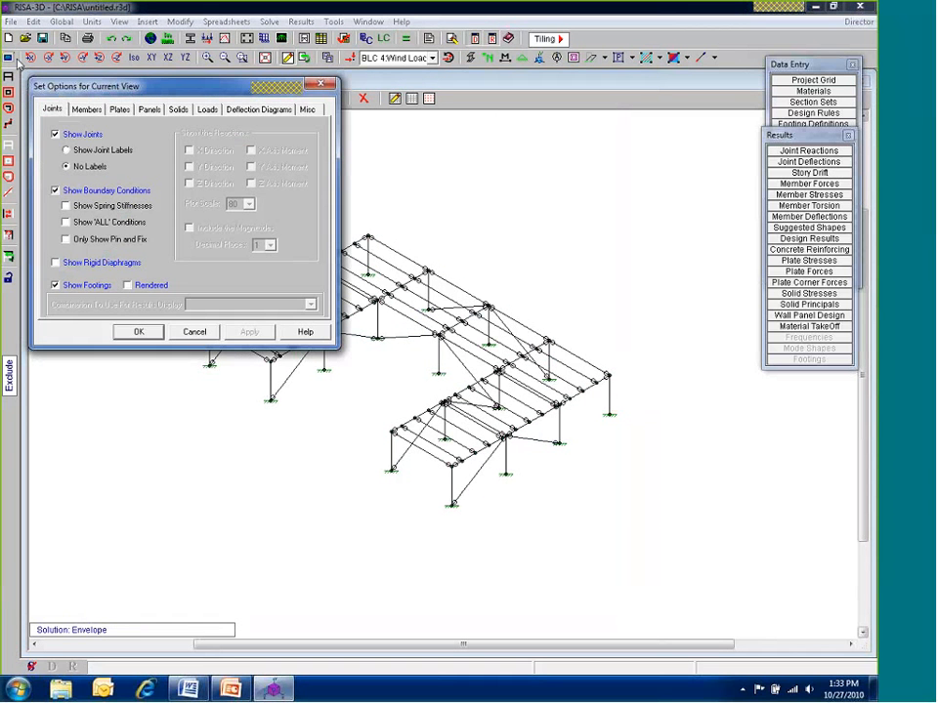
click(84, 109)
click(142, 153)
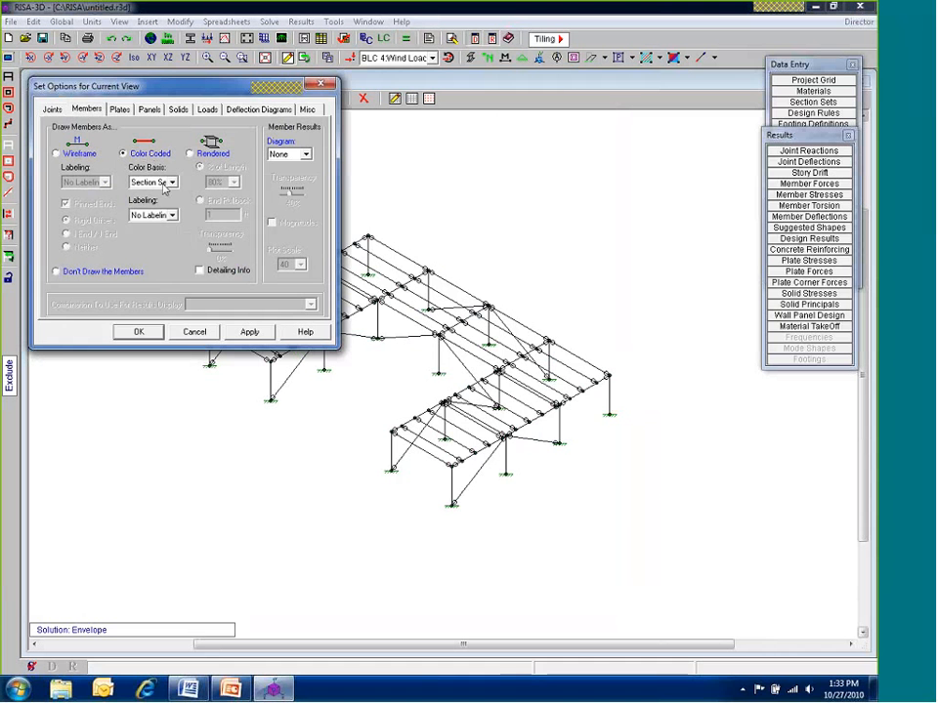
click(156, 181)
click(157, 212)
click(142, 332)
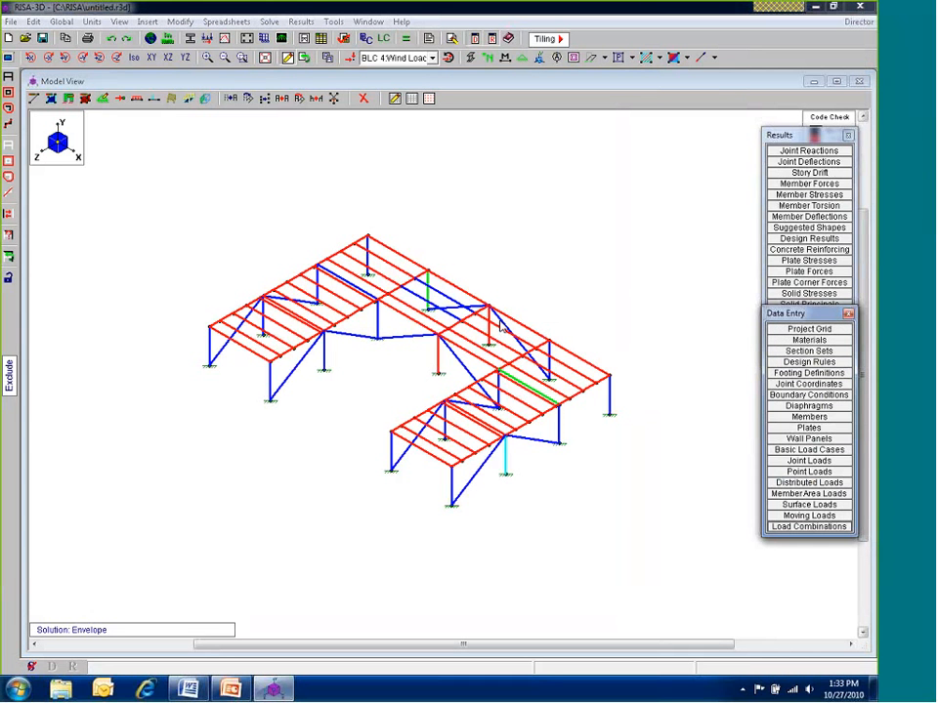
Reopen the aluminum code checks, examine the controlling equation of the first member, and close the spreadsheet
click(848, 135)
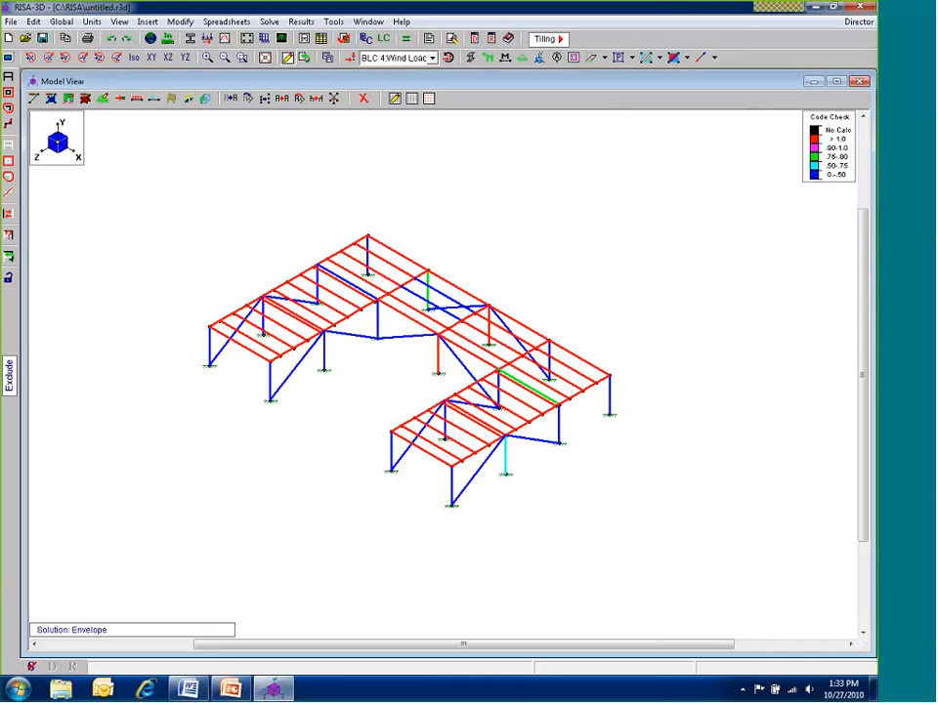
click(491, 38)
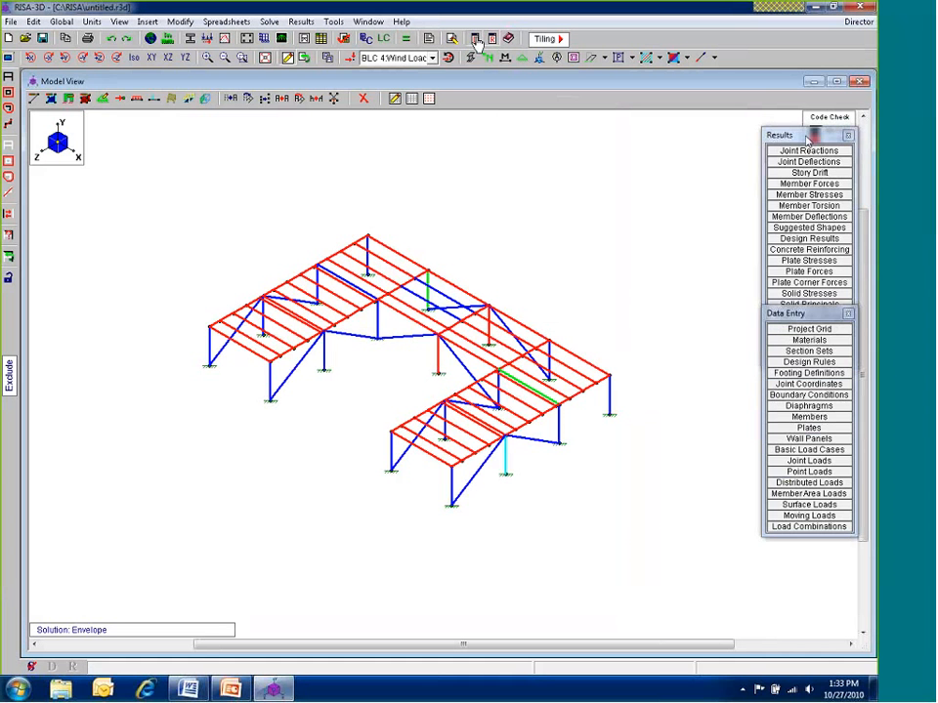
drag(814, 135, 812, 112)
click(817, 218)
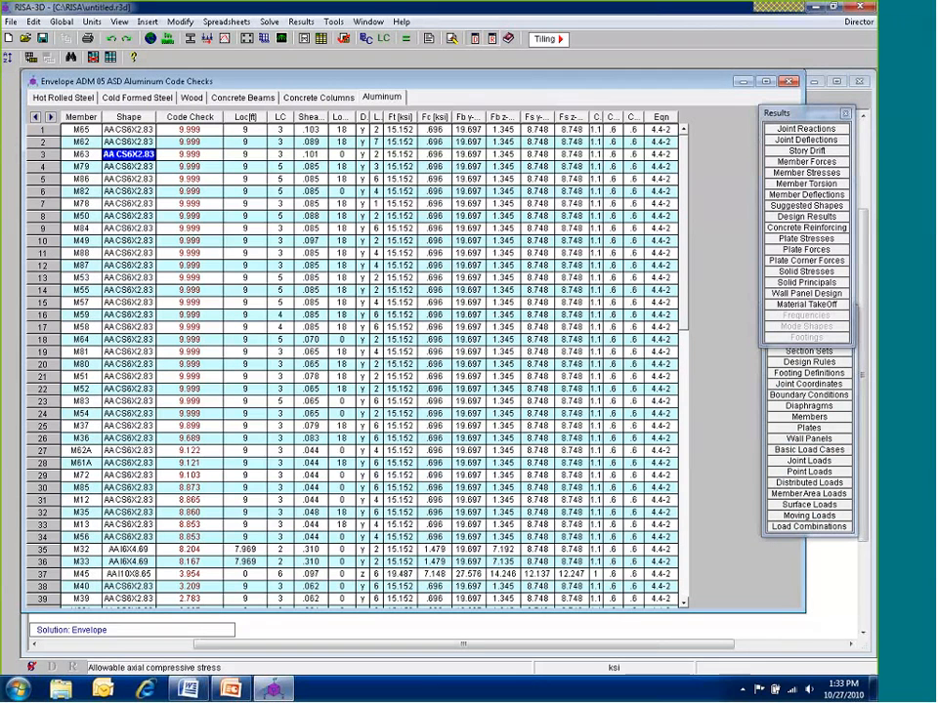
click(661, 129)
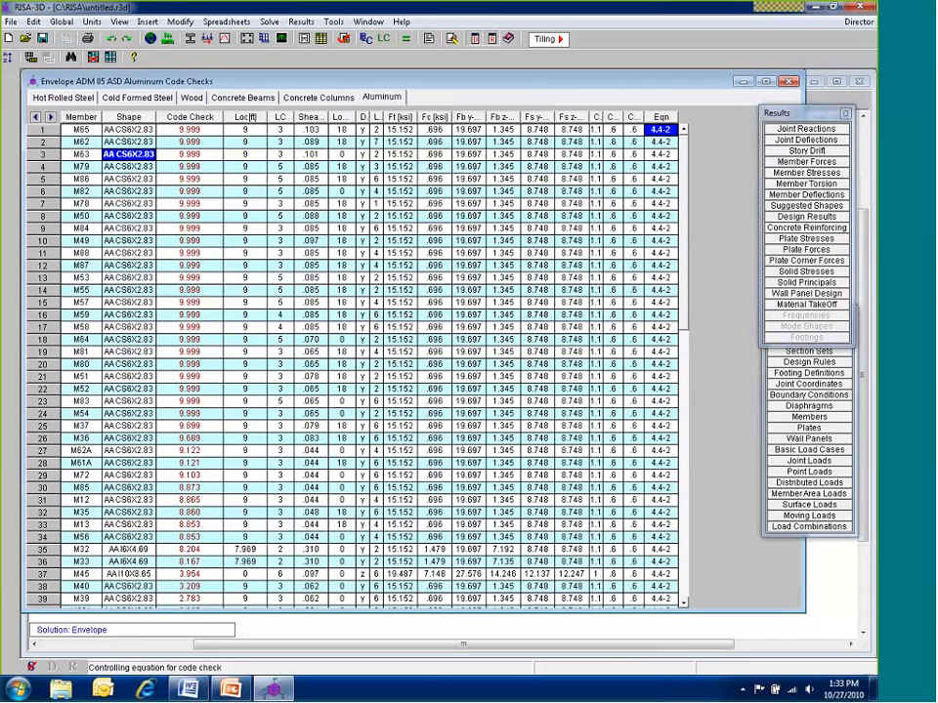
click(789, 81)
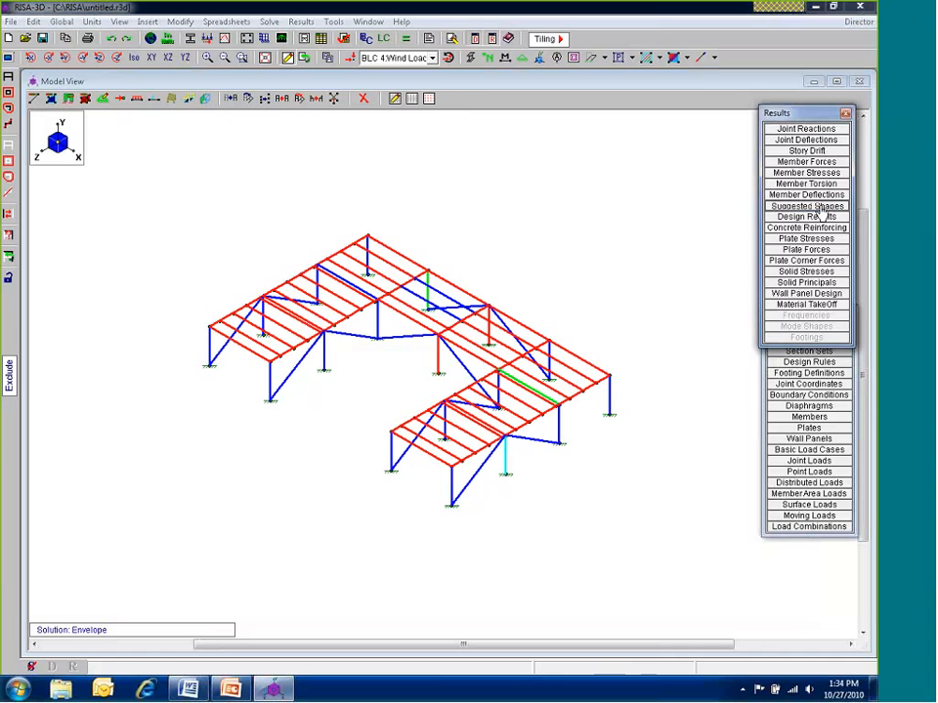
Open the suggested shapes and compare current and suggested shapes for the columns, joists and girders, including the columns' controlling member
click(807, 206)
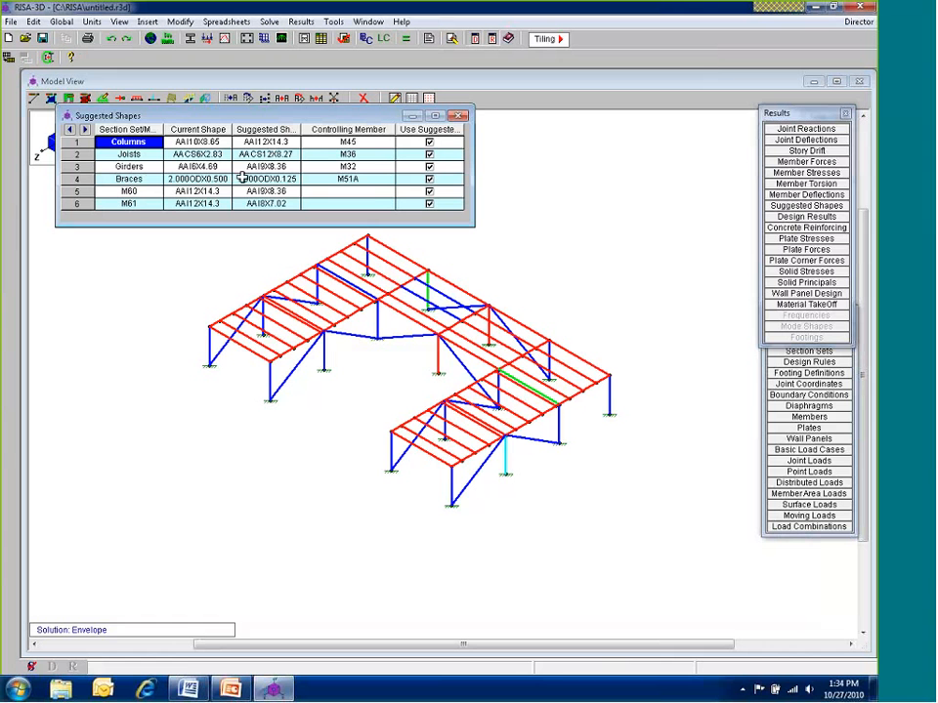
key(Right)
key(Right)
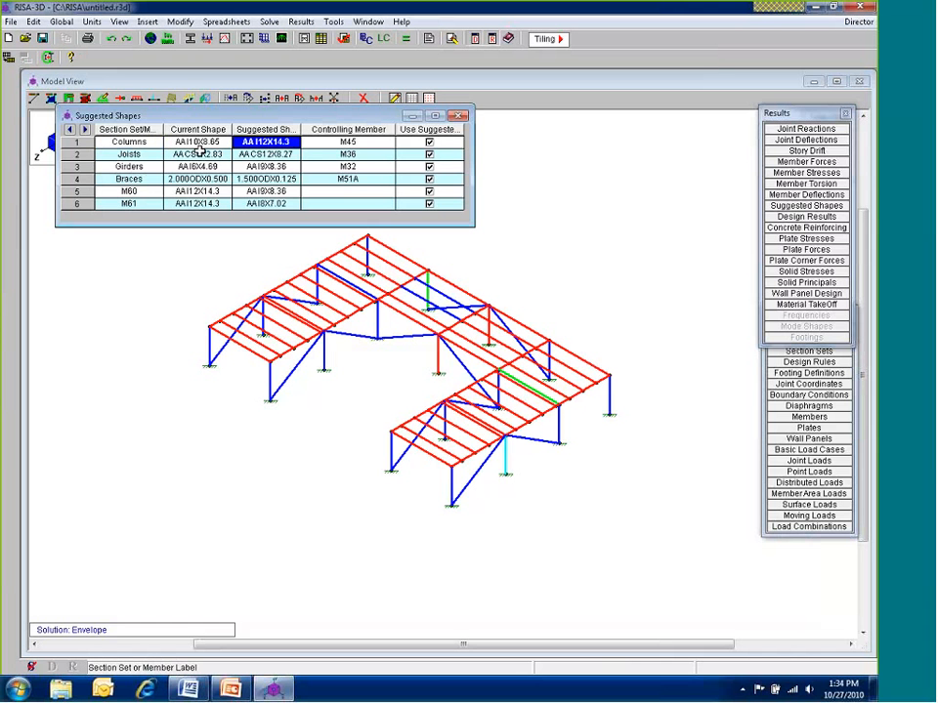
drag(308, 131, 319, 131)
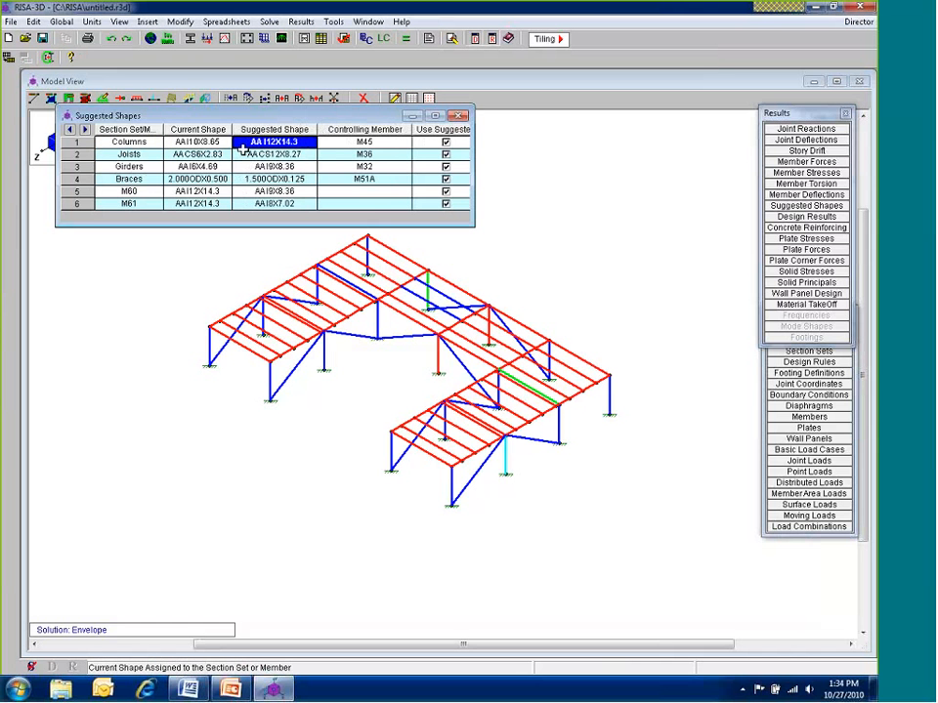
click(182, 143)
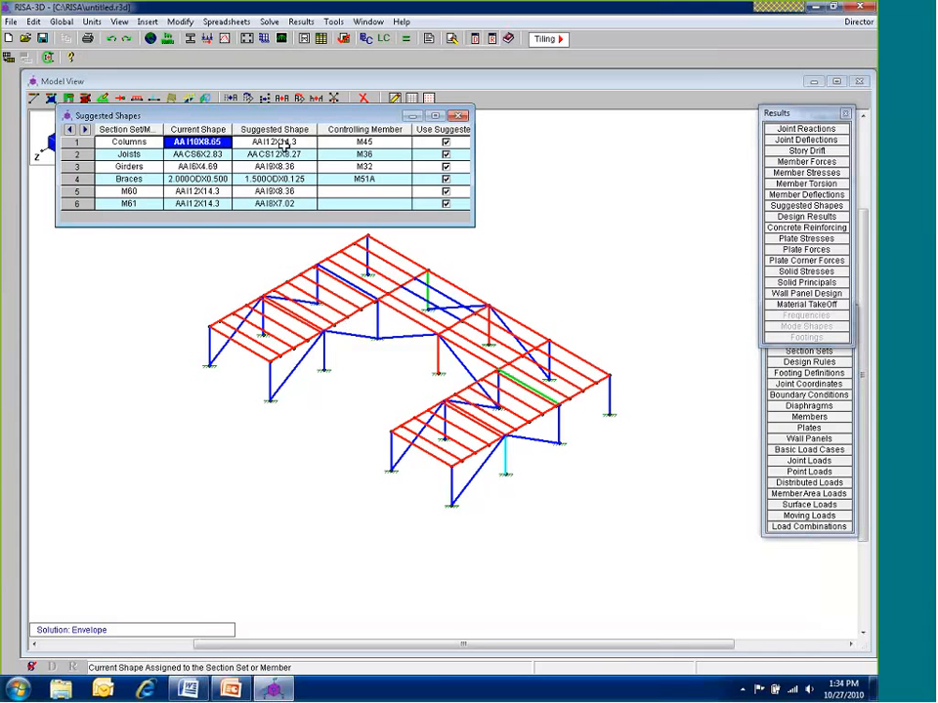
click(363, 141)
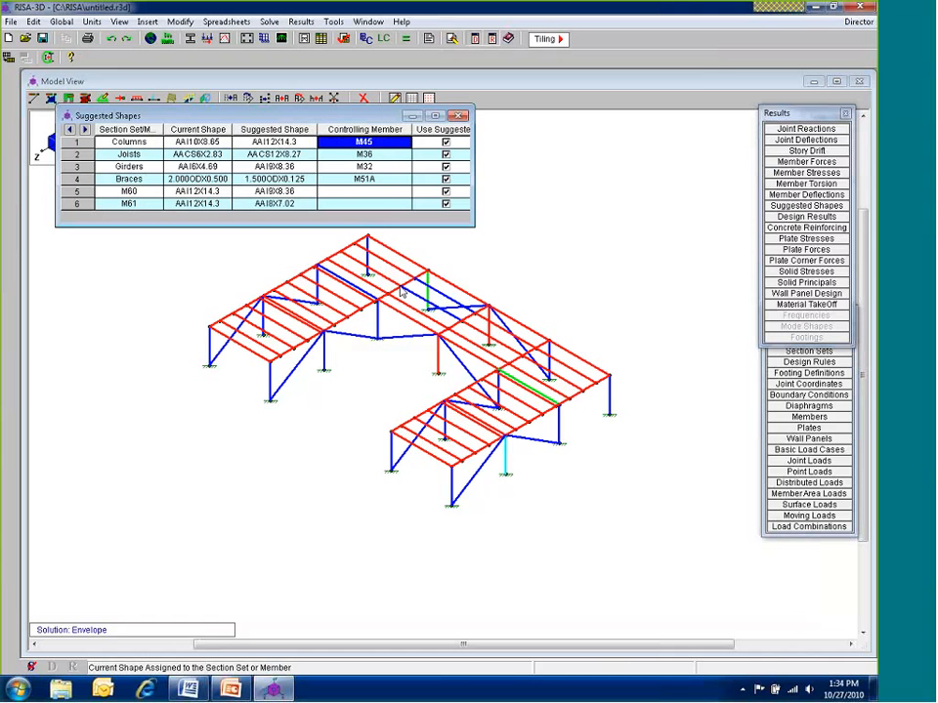
click(182, 155)
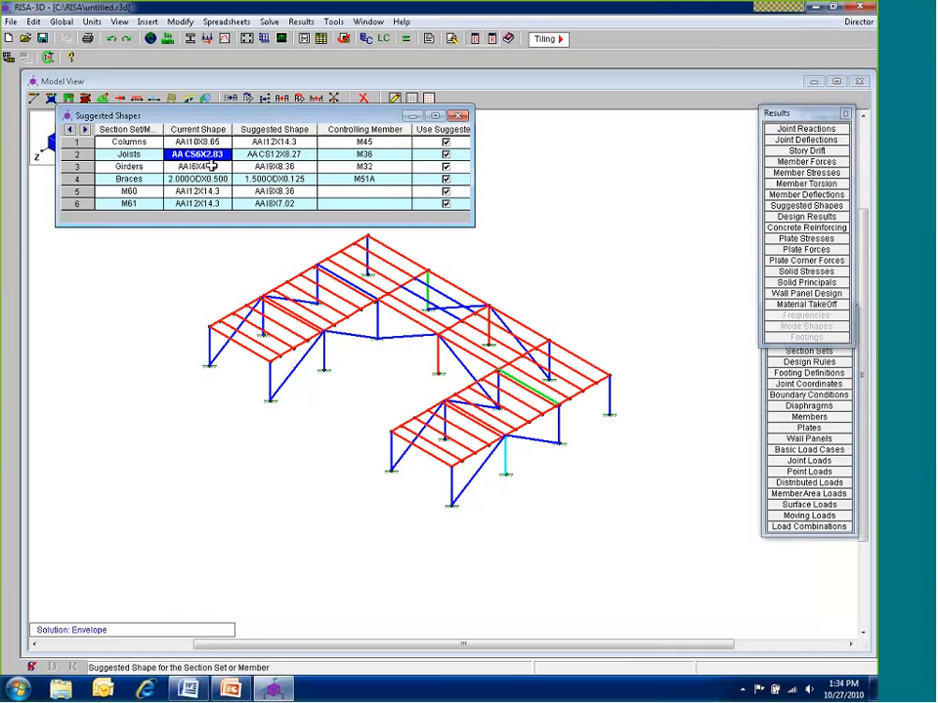
key(Right)
click(274, 168)
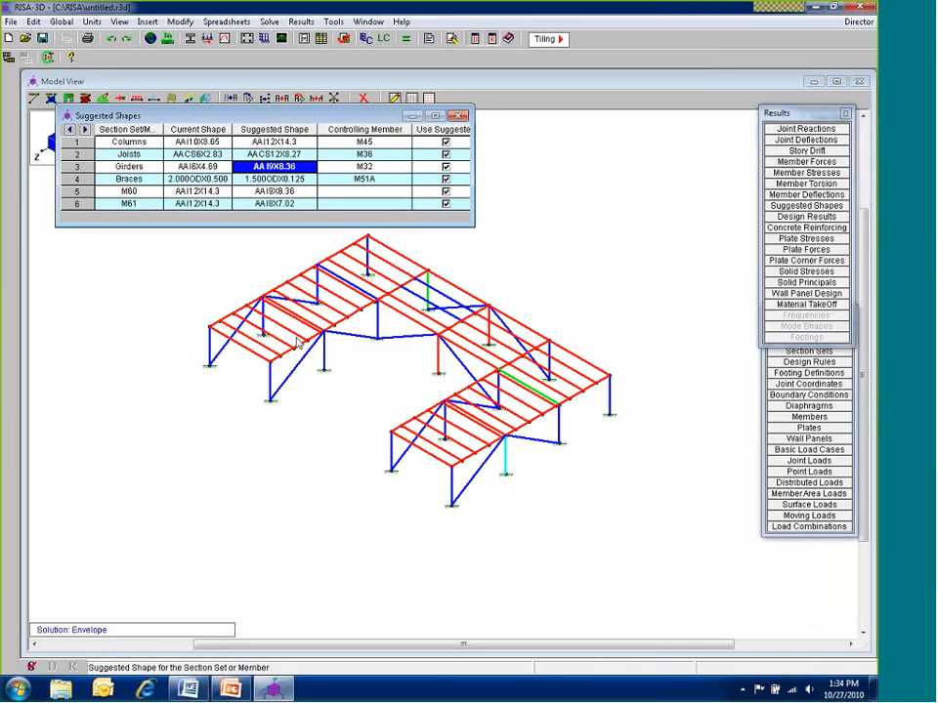
Close the suggested shapes, rearrange the results and data entry palettes so both are accessible, and open the design rules
click(463, 116)
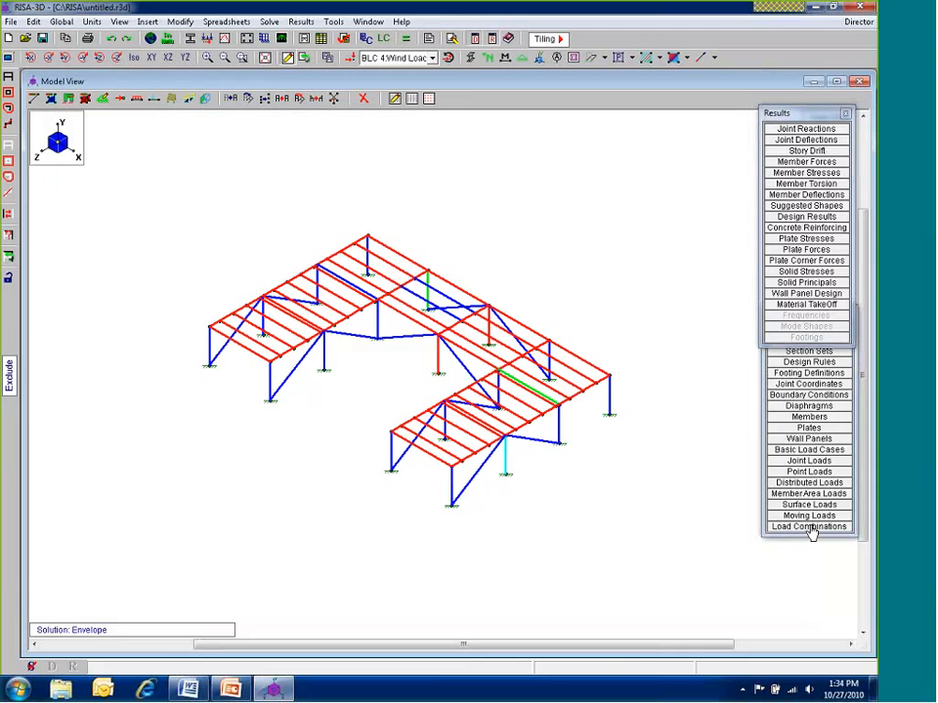
drag(784, 119, 785, 86)
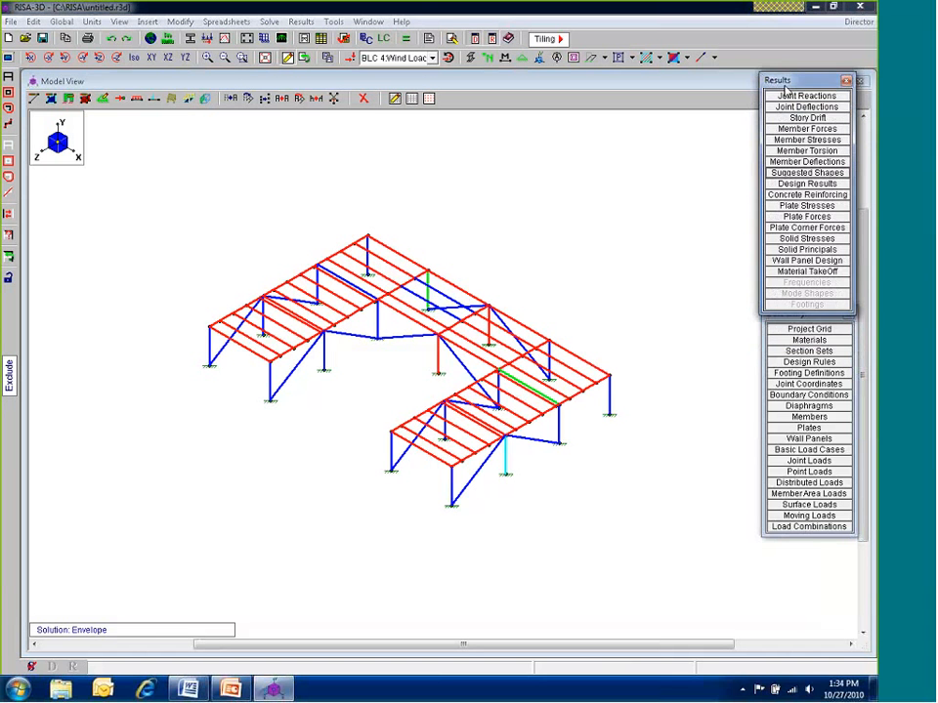
click(803, 332)
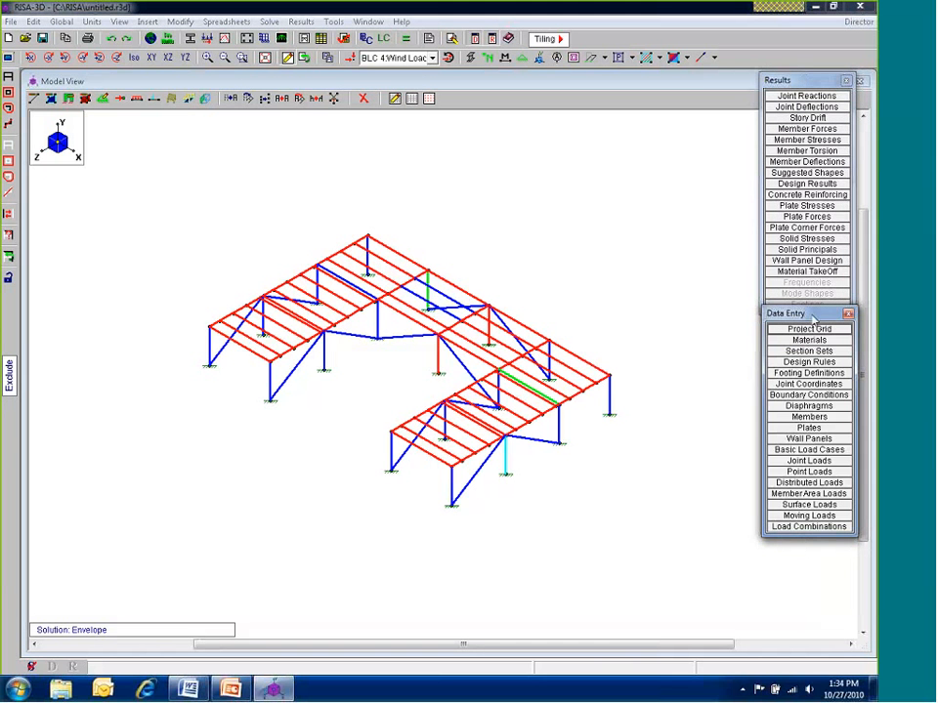
drag(806, 336, 813, 315)
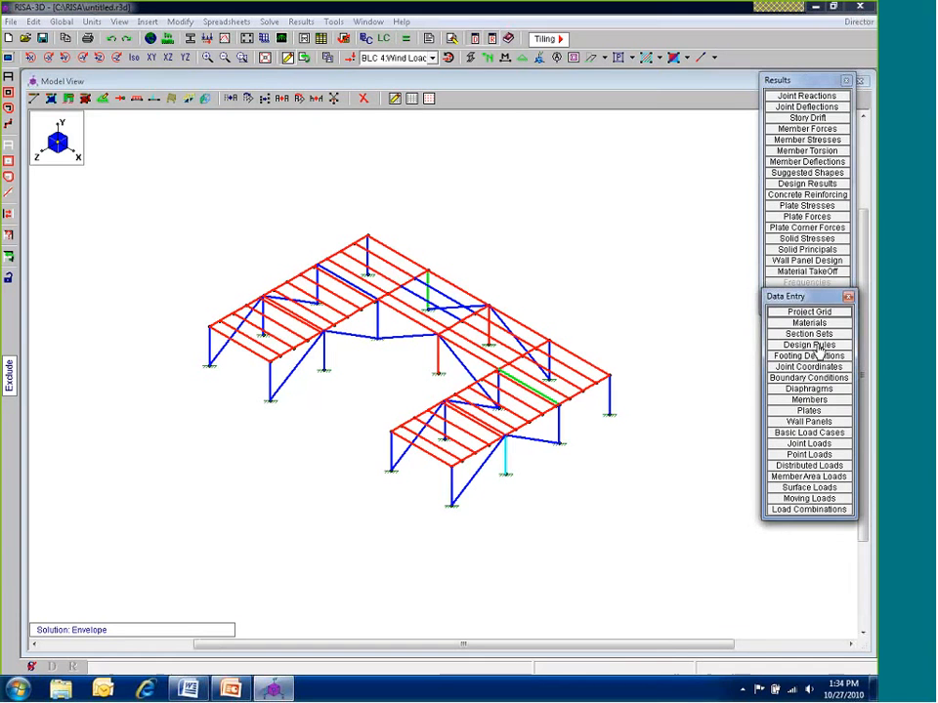
click(817, 346)
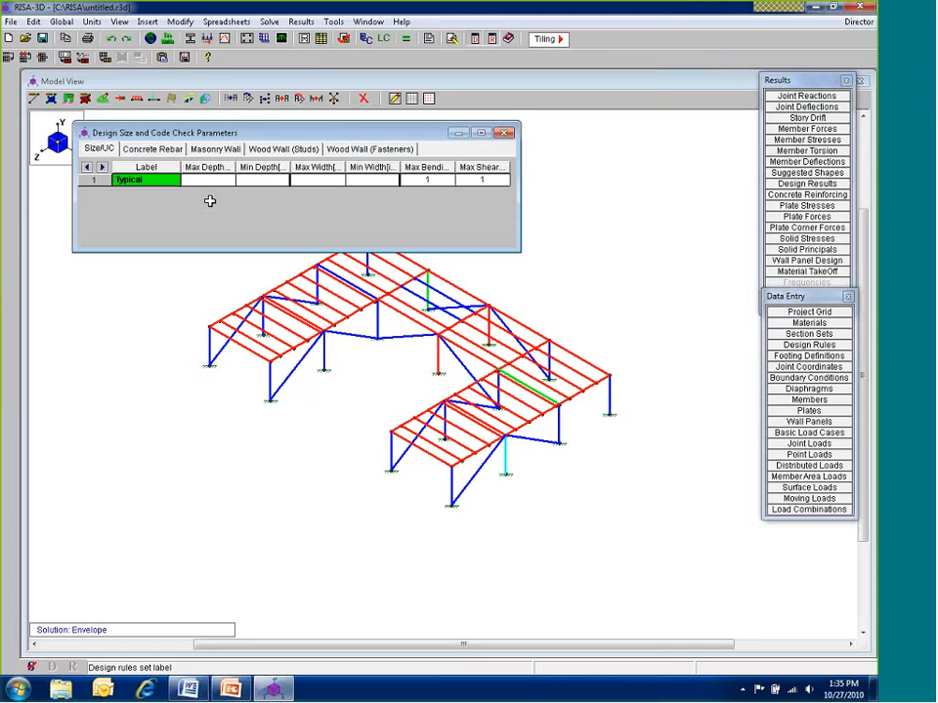
Rename the Typical design rule as Joist/Girder and accept clearing the current results
click(264, 180)
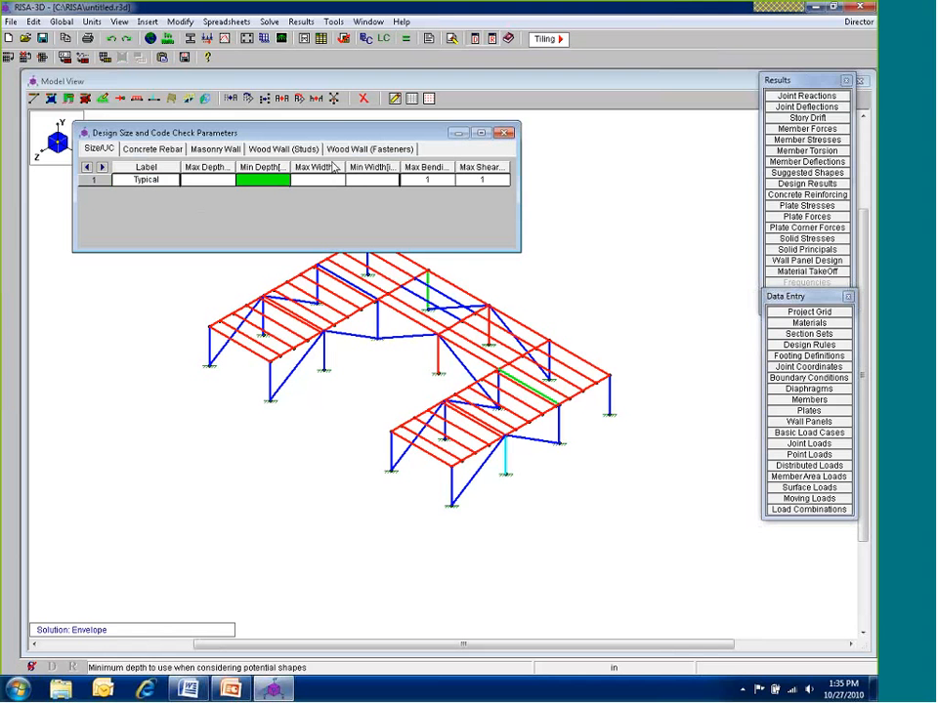
key(Left)
key(Left)
text(Jois)
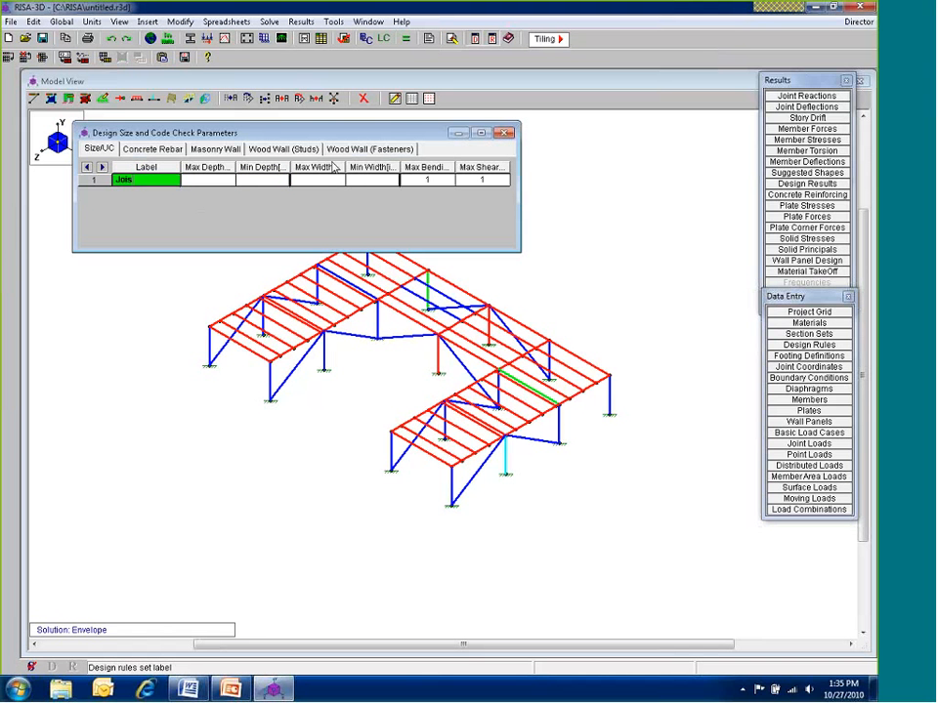
text(t Girder)
key(Tab)
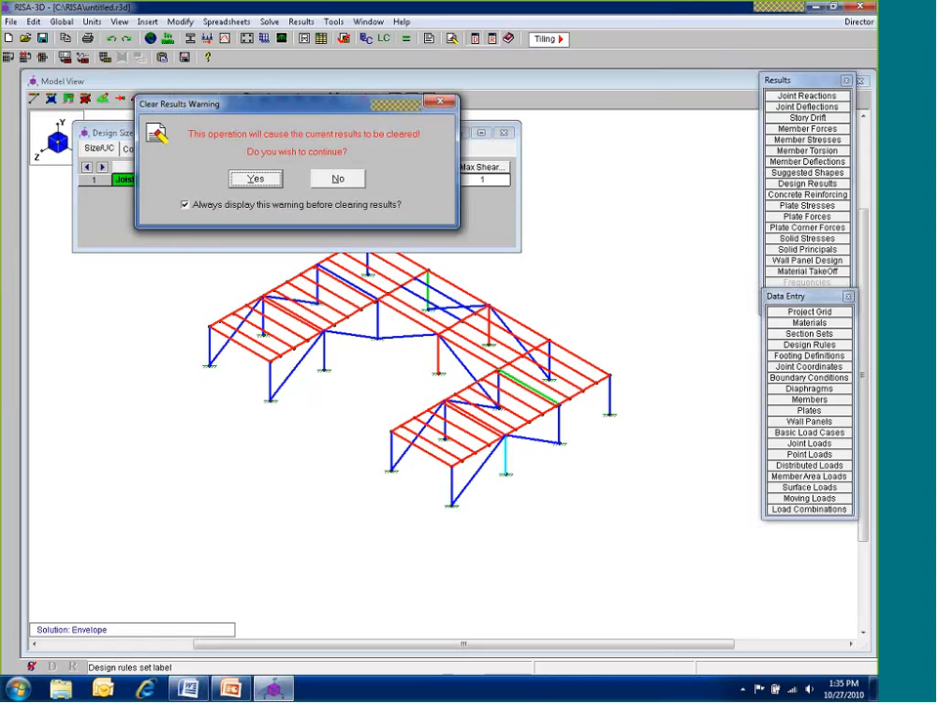
click(252, 180)
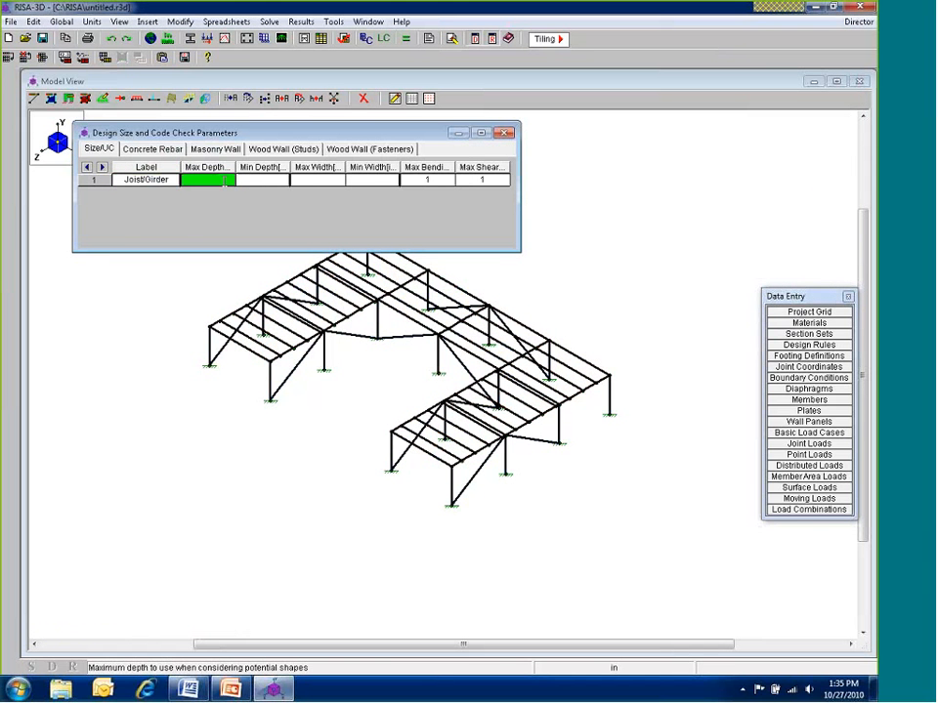
Give the Joist/Girder rule a minimum depth of 10 in and maximum bending and shear checks of 0.9
click(262, 181)
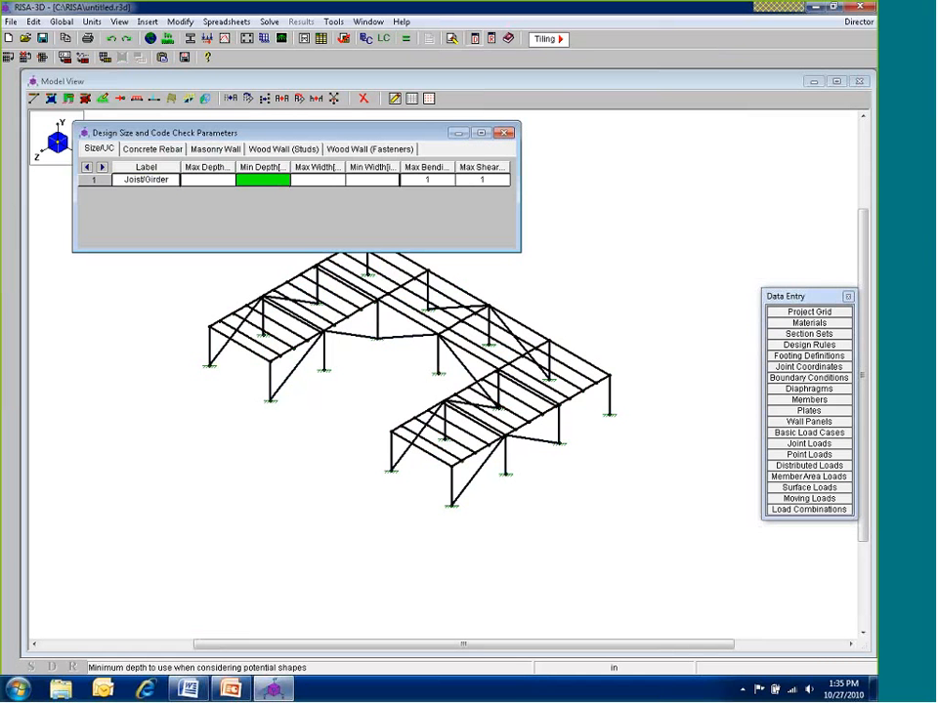
text(10)
click(427, 179)
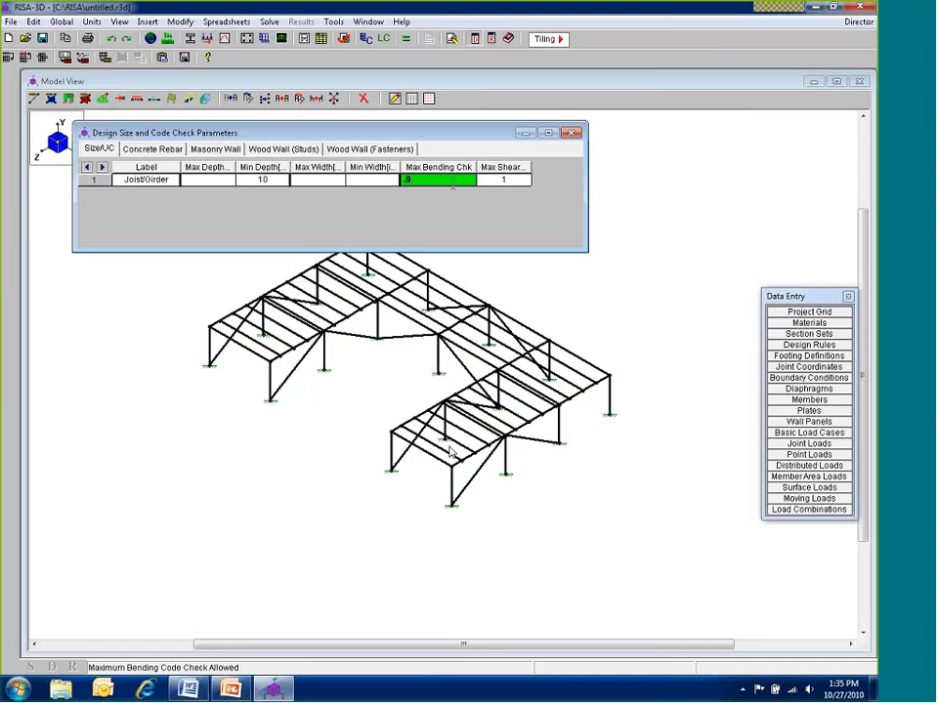
text(9)
key(Return)
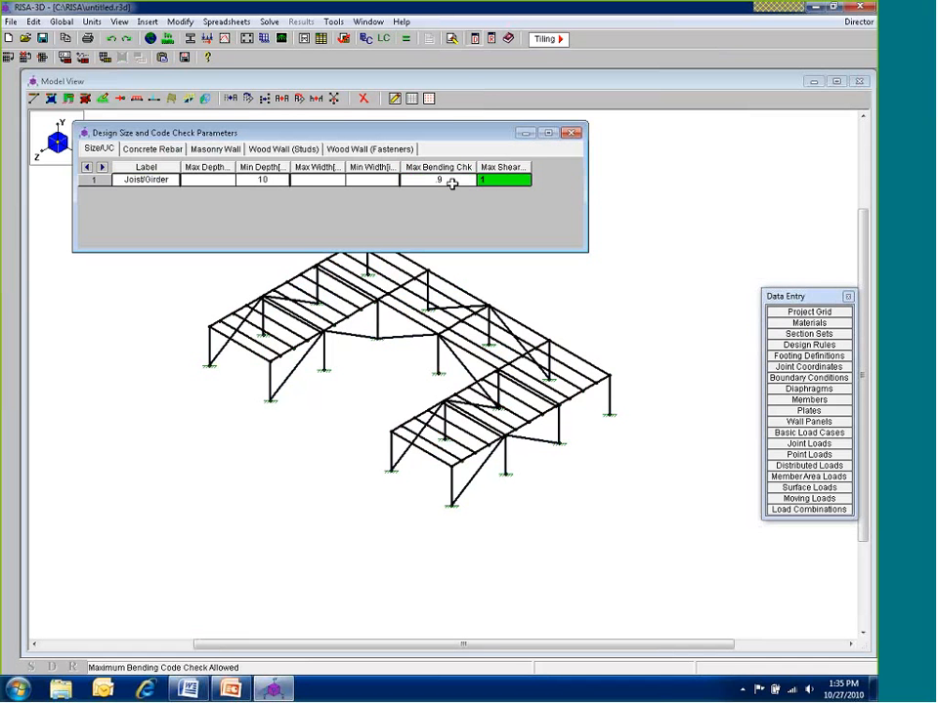
text(.9)
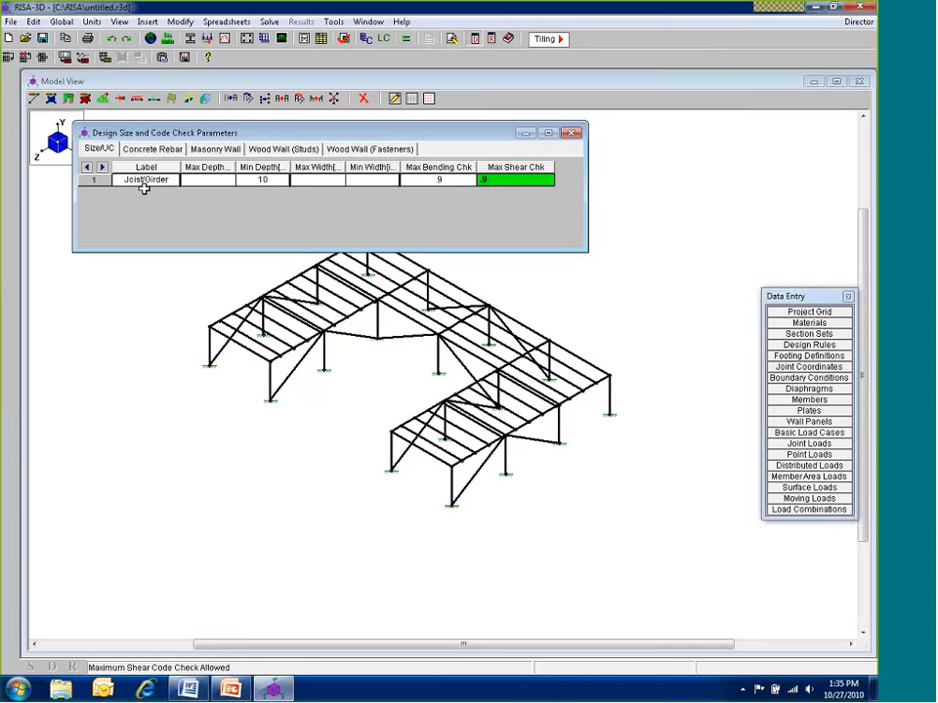
Add a second design rule named All with maximum bending and shear checks of 0.9, and close the design rules
key(Return)
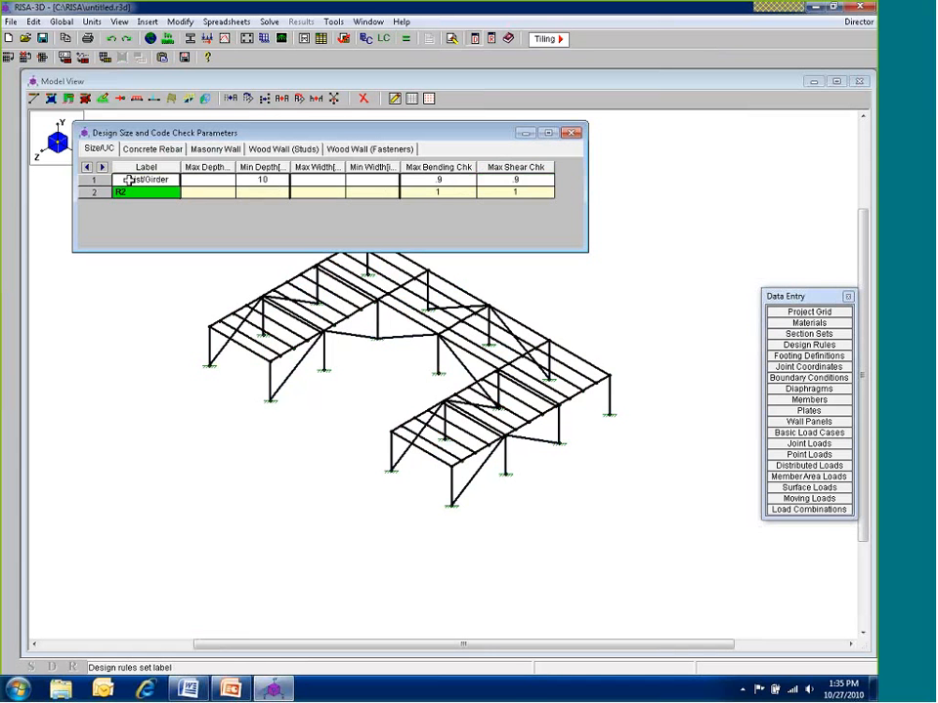
click(128, 180)
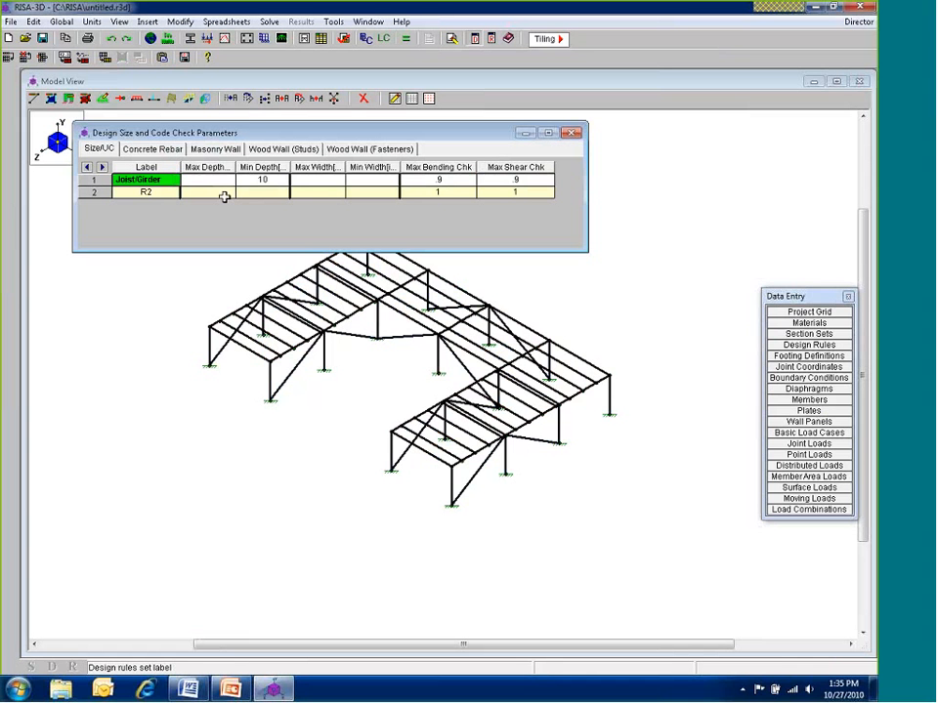
click(554, 190)
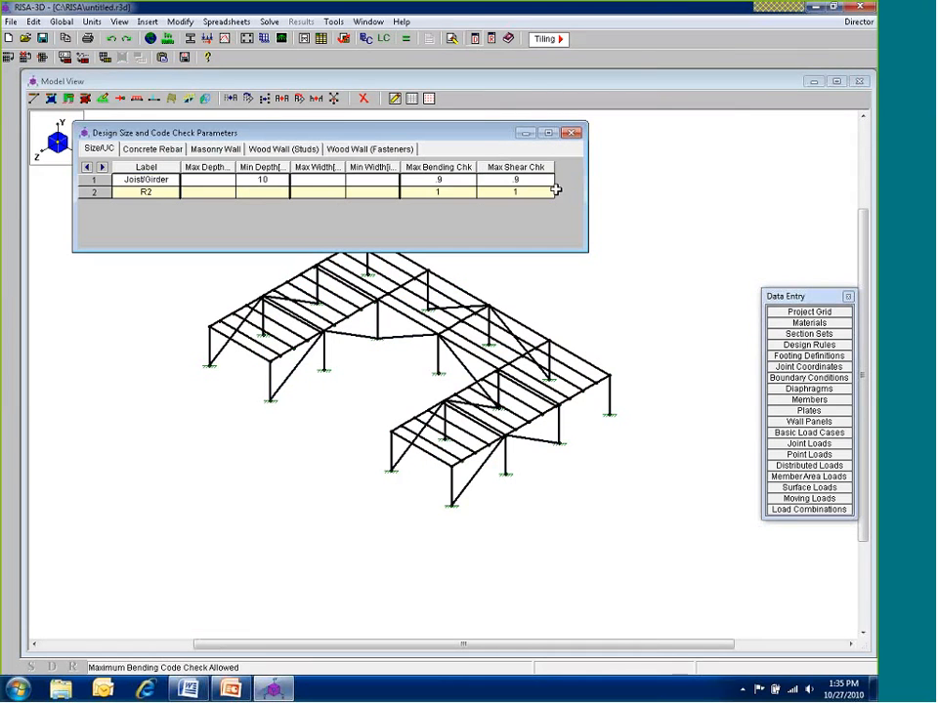
click(439, 179)
click(146, 191)
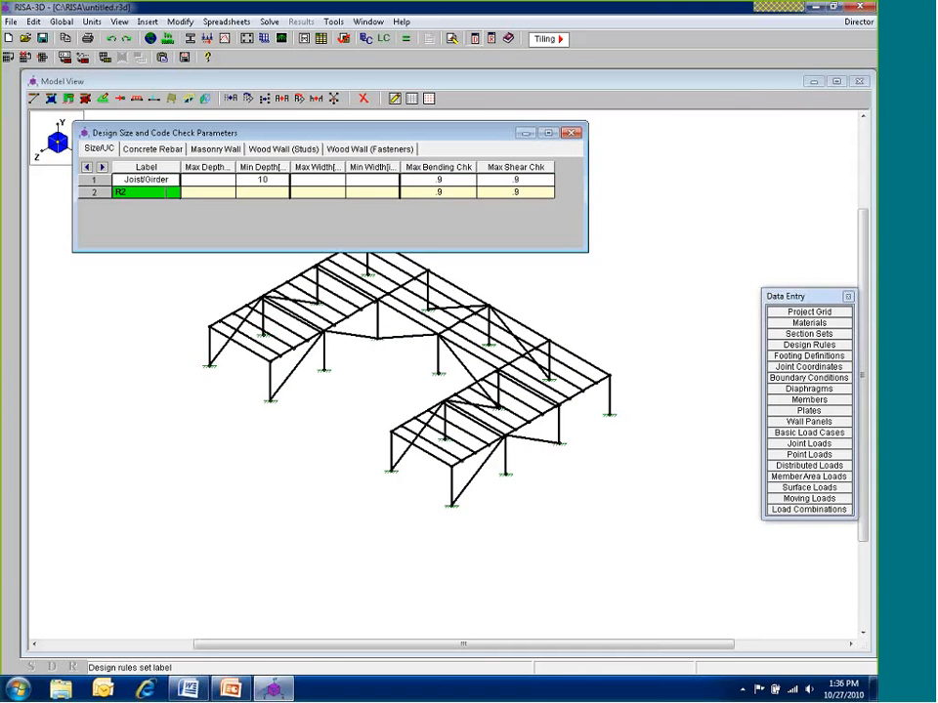
text(All)
key(Return)
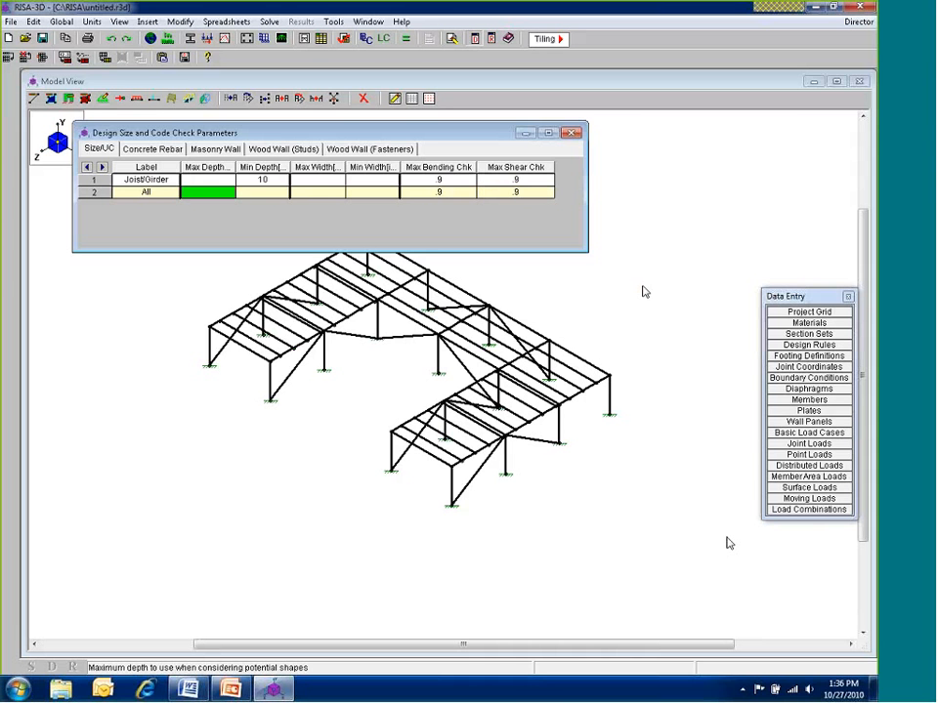
click(571, 132)
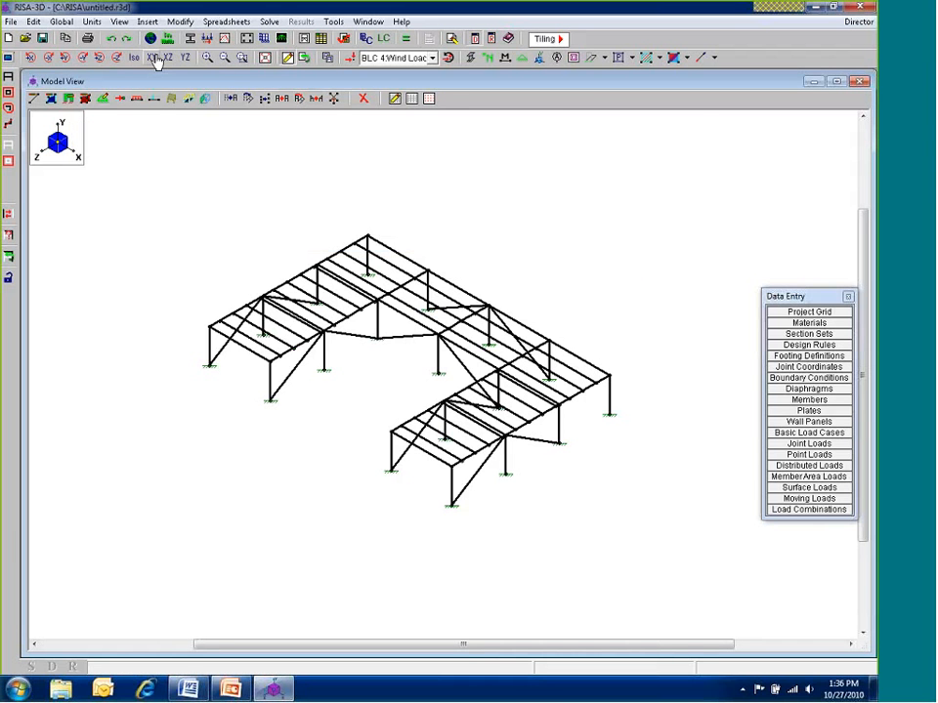
Select only the members that belong to the Girders and Joists section sets
click(9, 236)
click(234, 203)
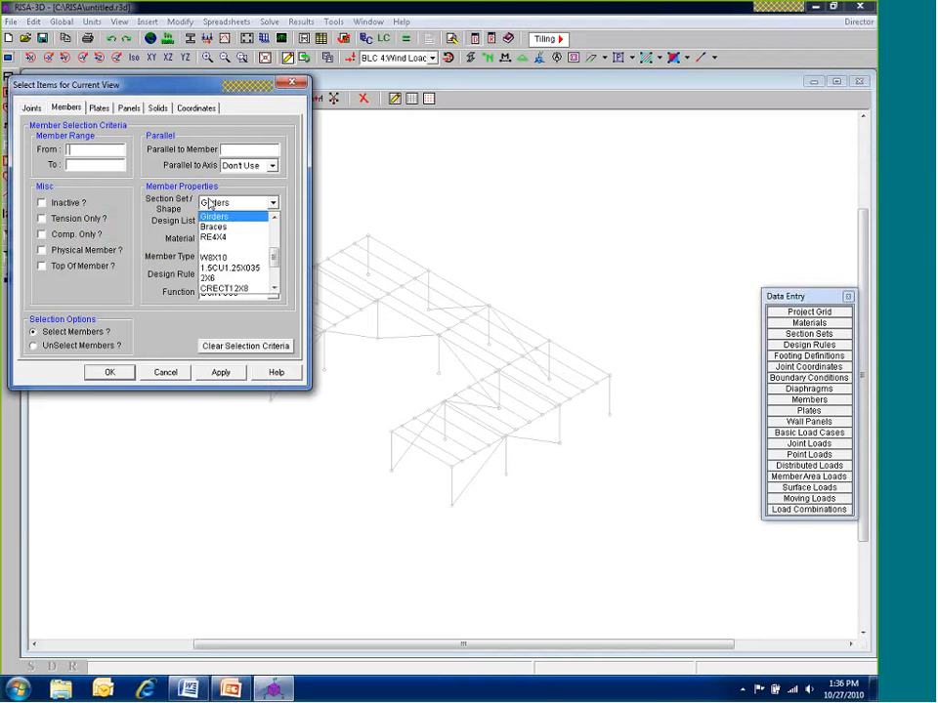
click(227, 215)
click(238, 204)
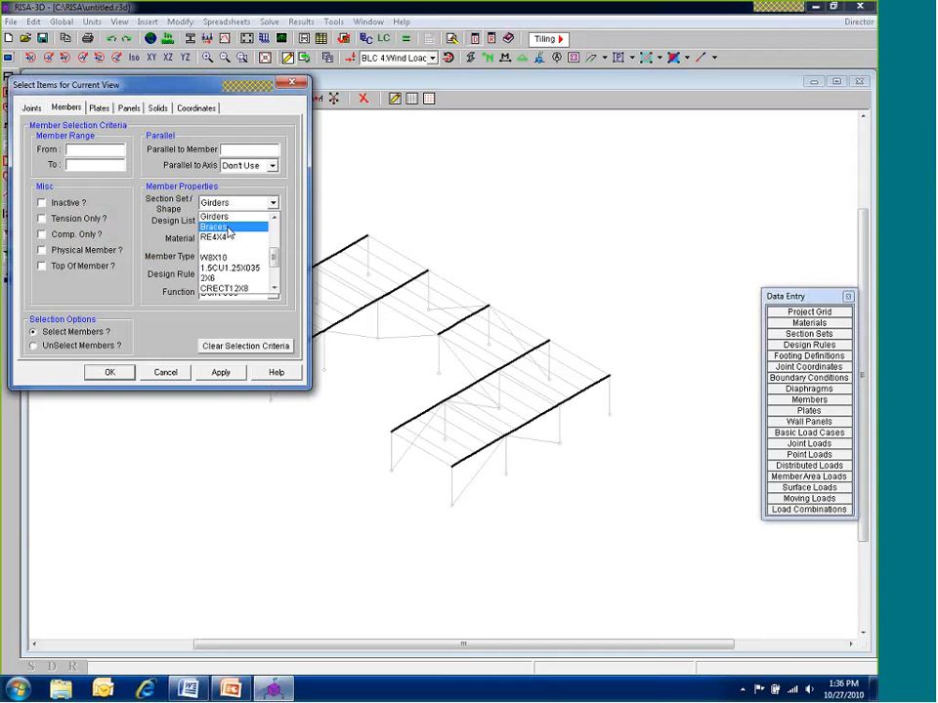
click(217, 268)
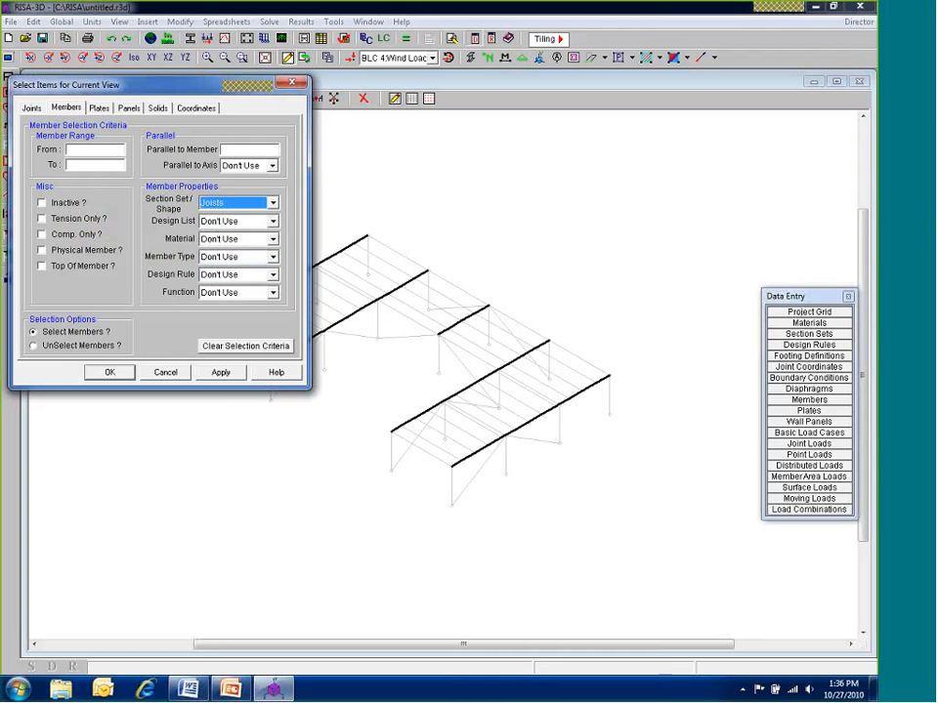
click(290, 84)
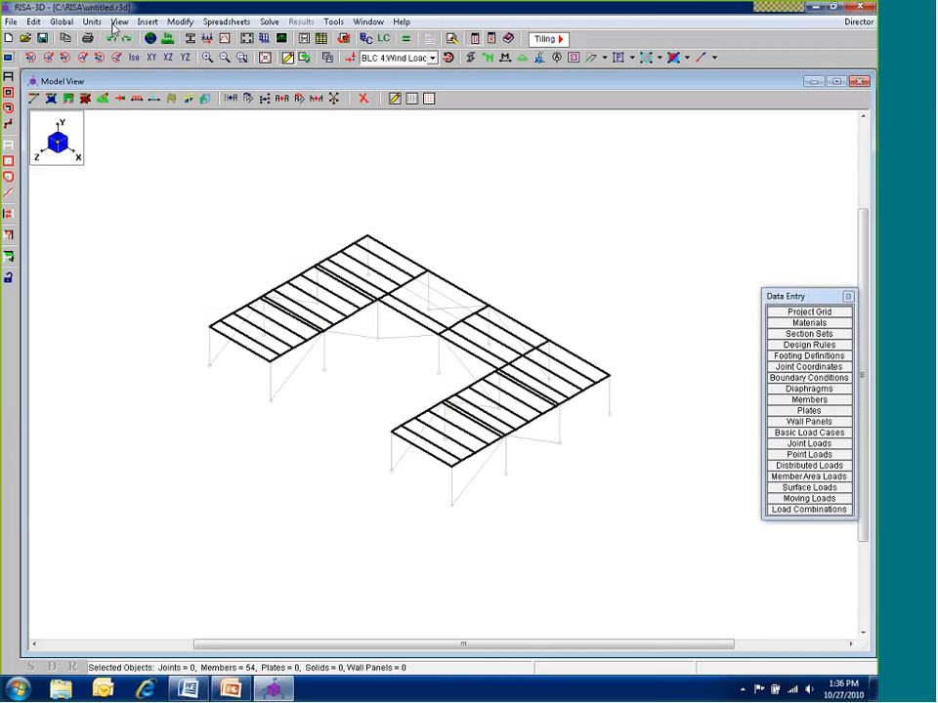
Assign the Joist/Girder design rule to all selected joists and girders
click(188, 22)
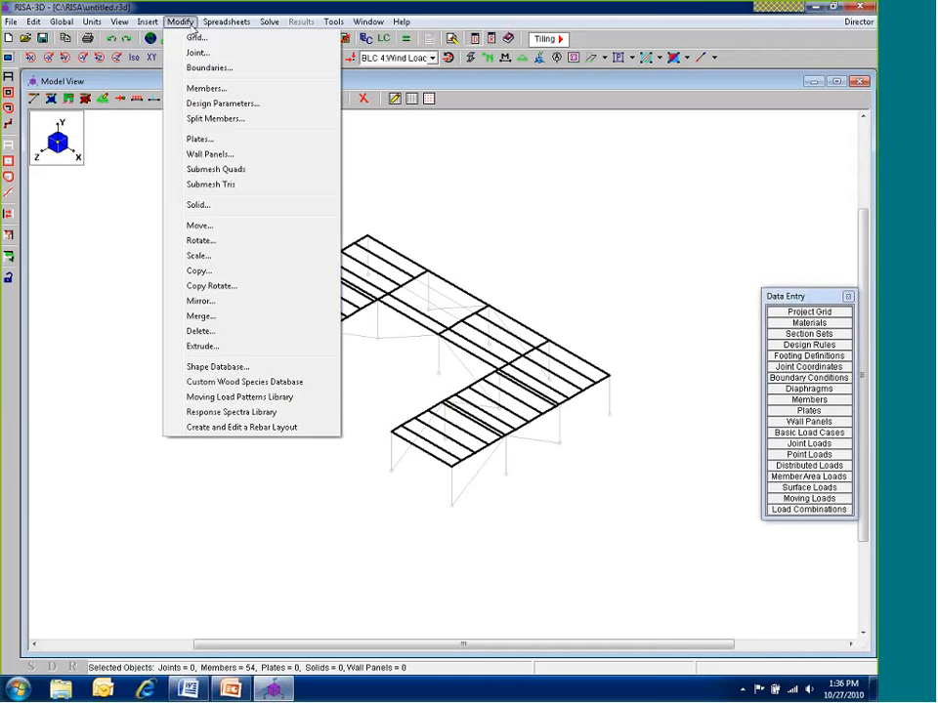
click(242, 92)
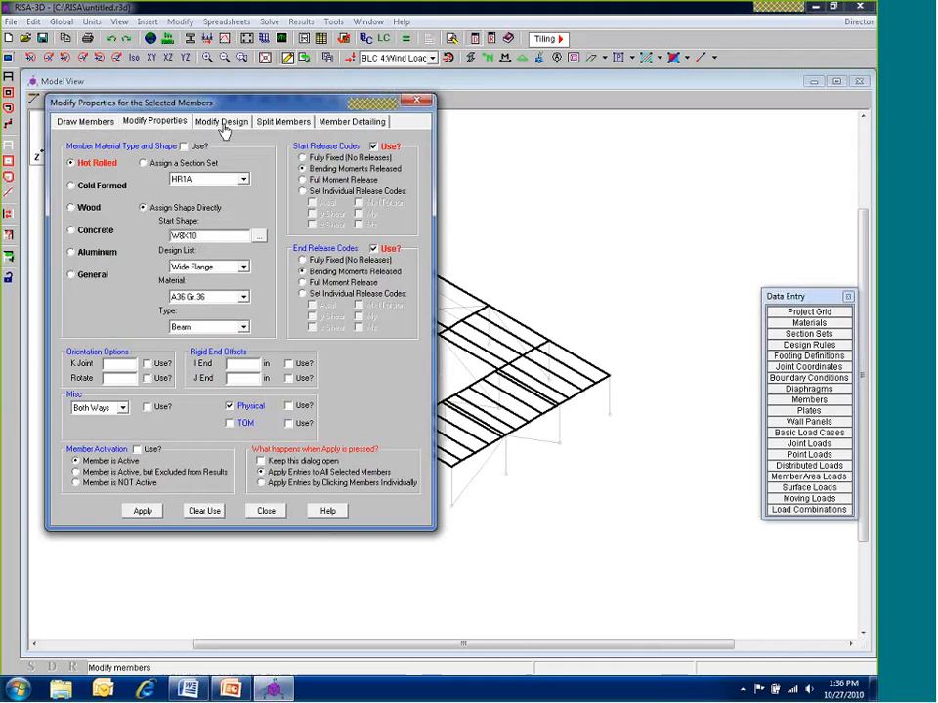
click(222, 123)
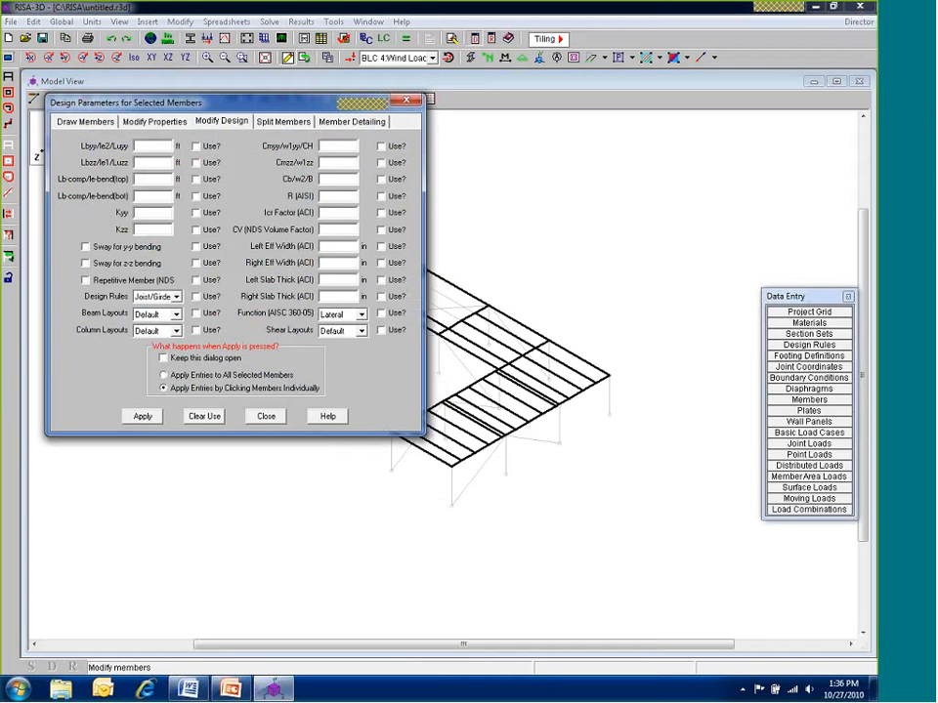
click(175, 297)
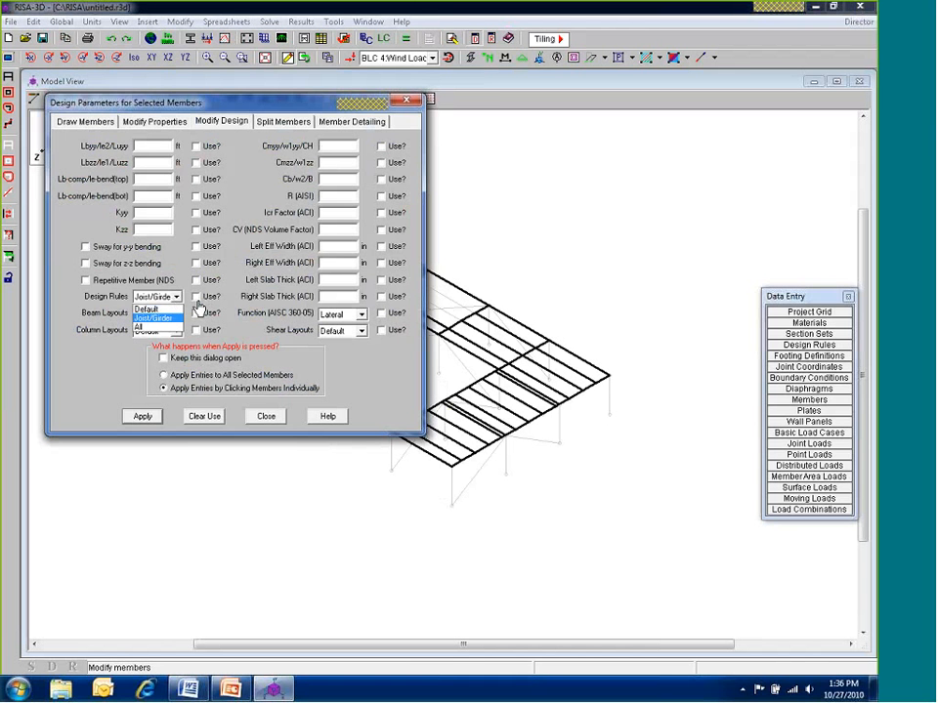
click(153, 319)
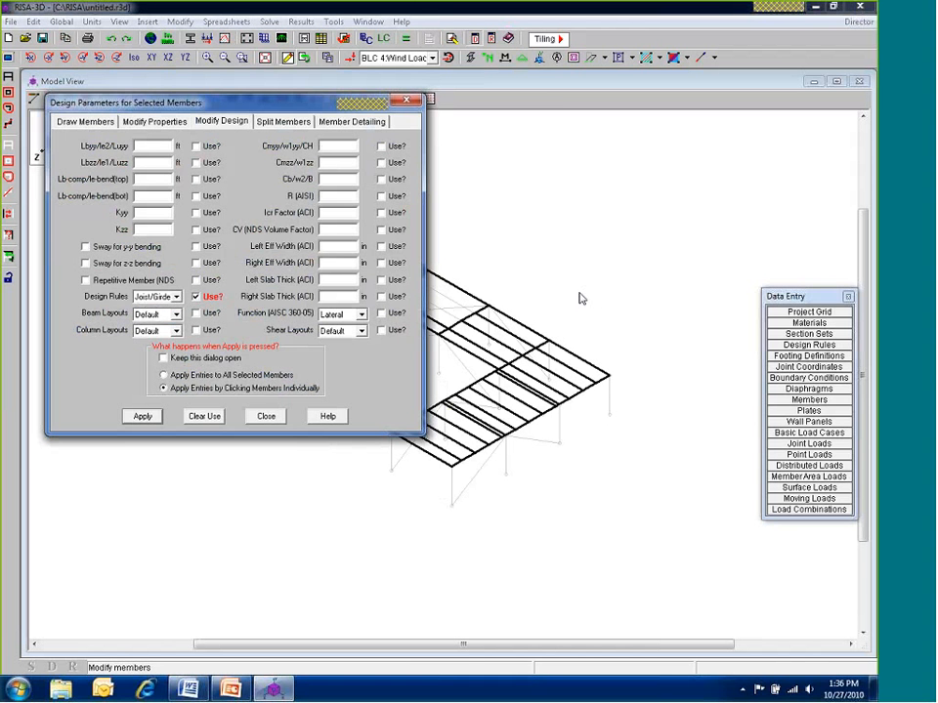
click(142, 415)
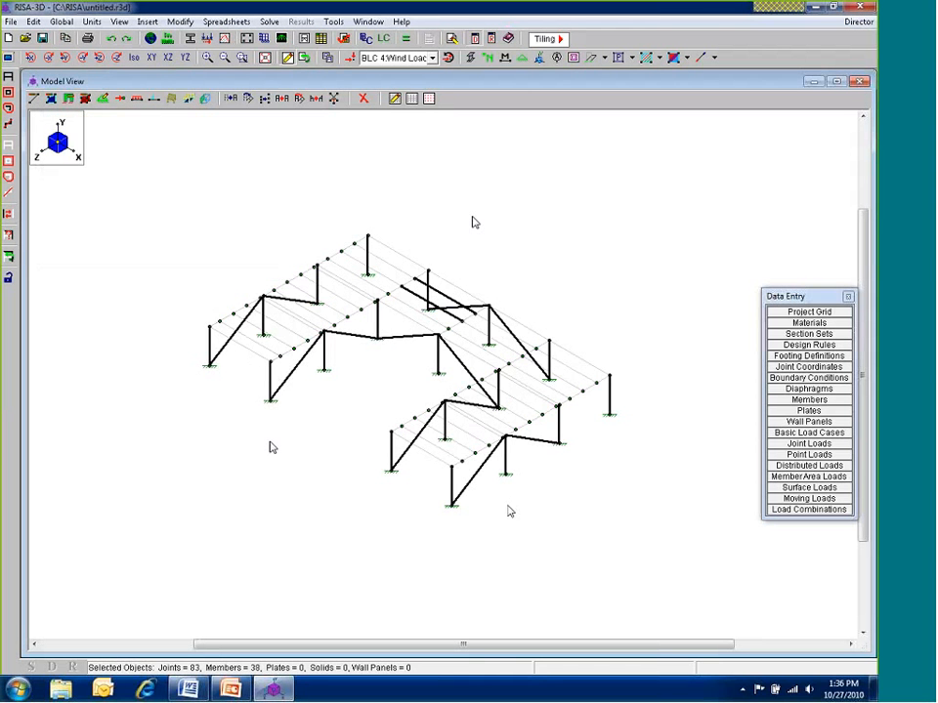
With the selection inverted to the columns, braces and other remaining members, change their design rule
click(180, 21)
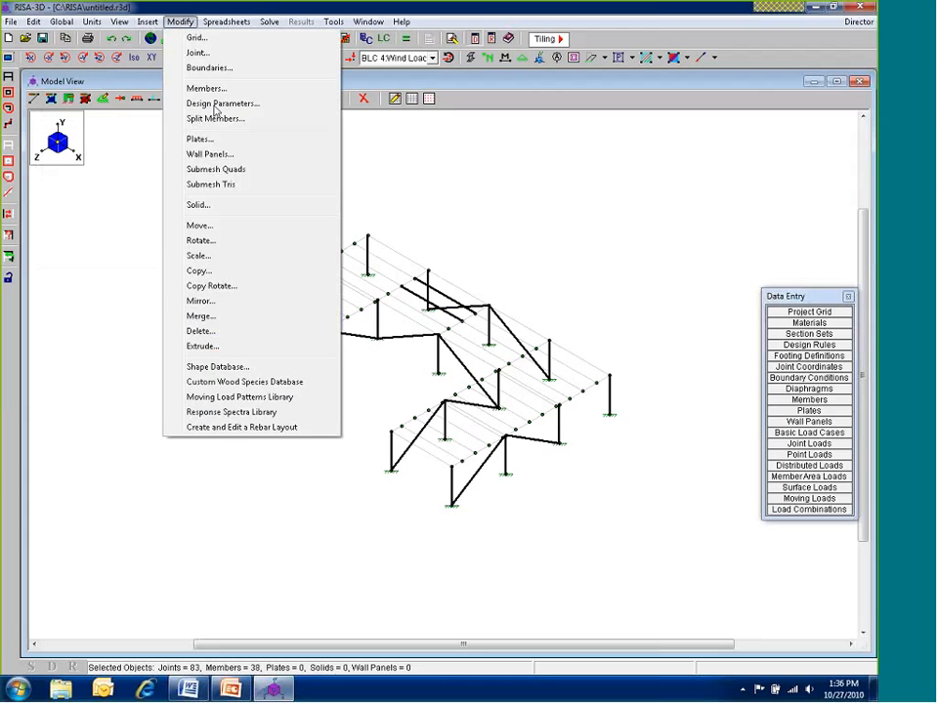
click(215, 103)
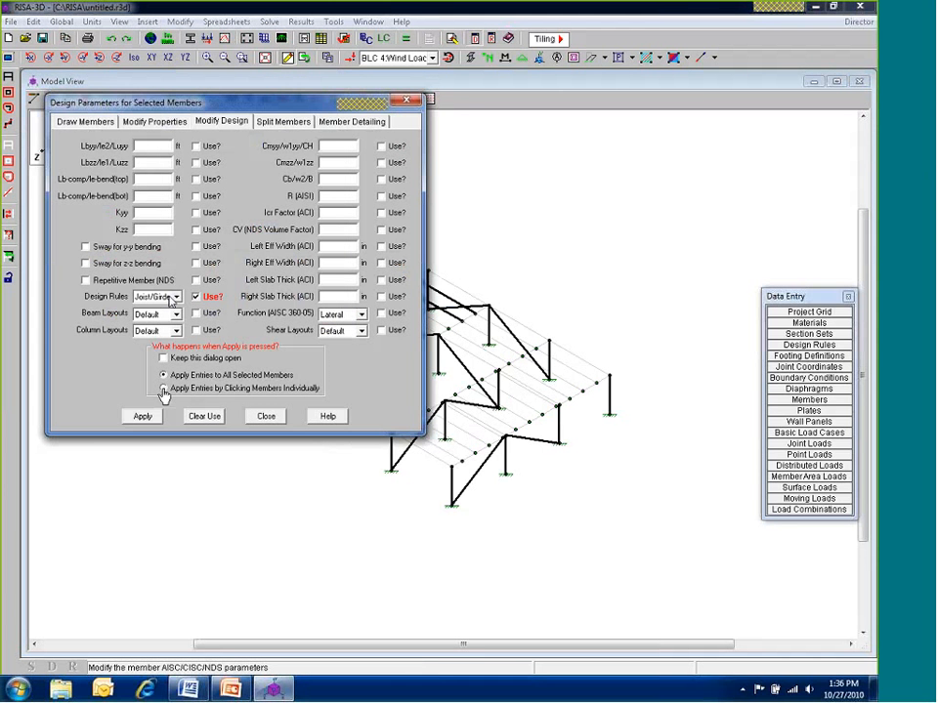
click(176, 297)
click(155, 310)
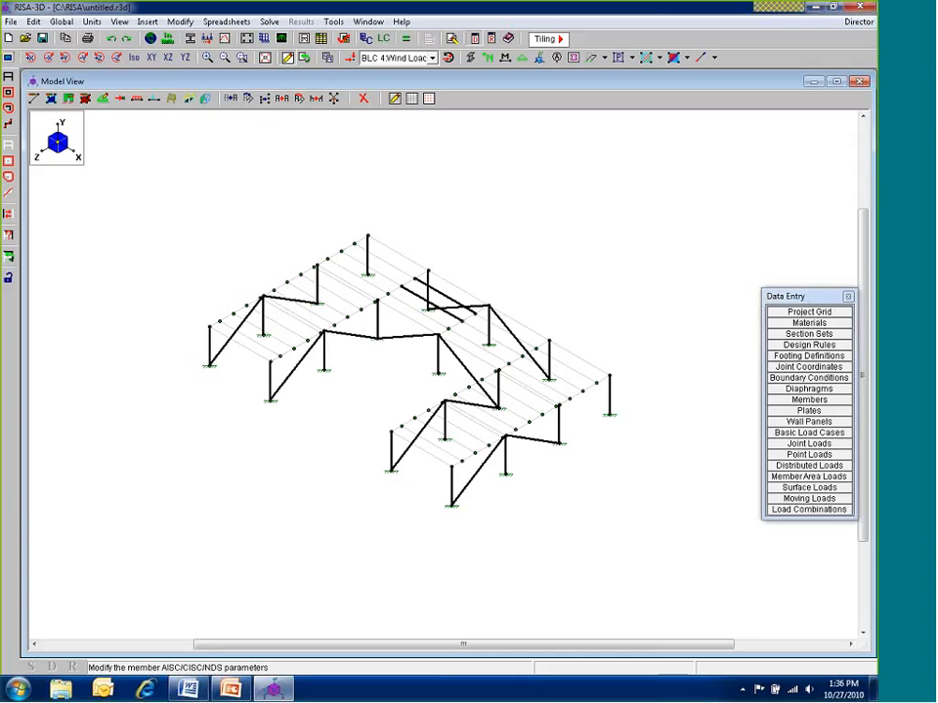
Solve the envelope of marked combinations again and open the suggested shapes for the section sets
click(405, 41)
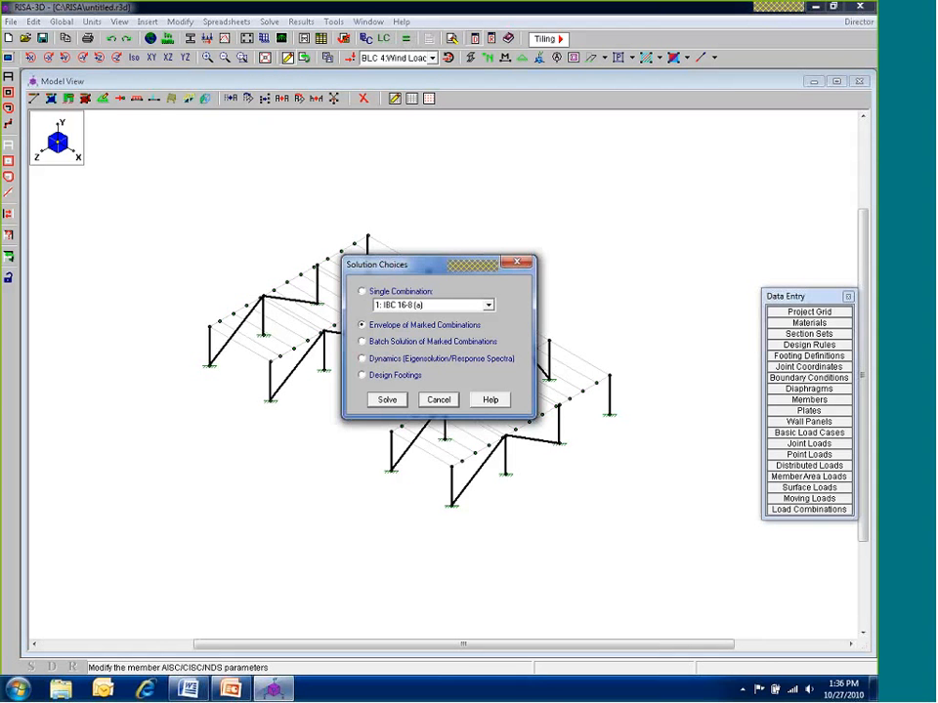
click(387, 400)
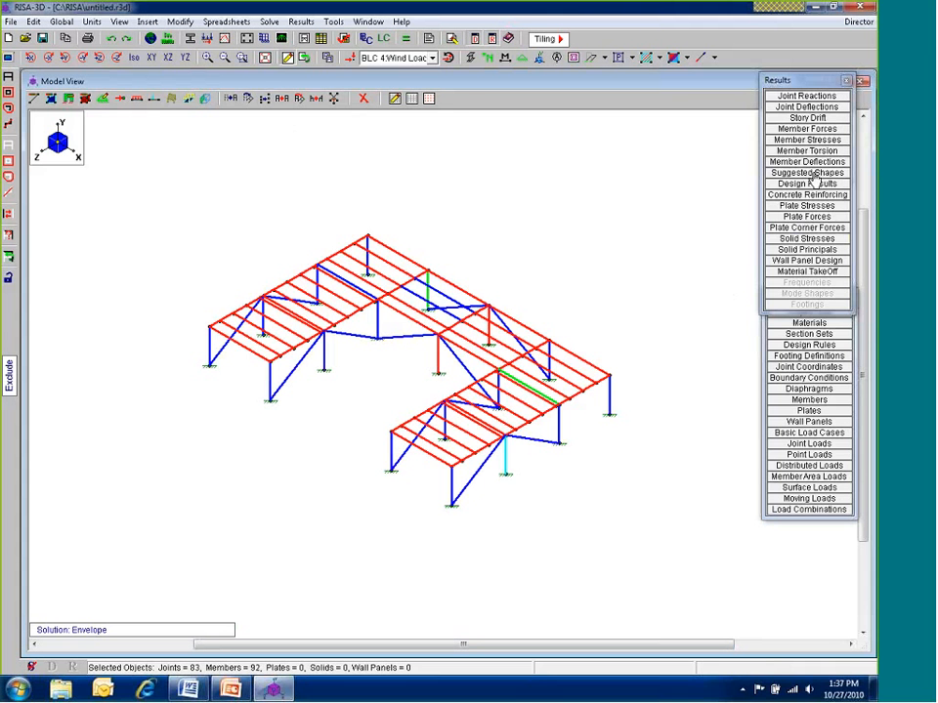
click(809, 172)
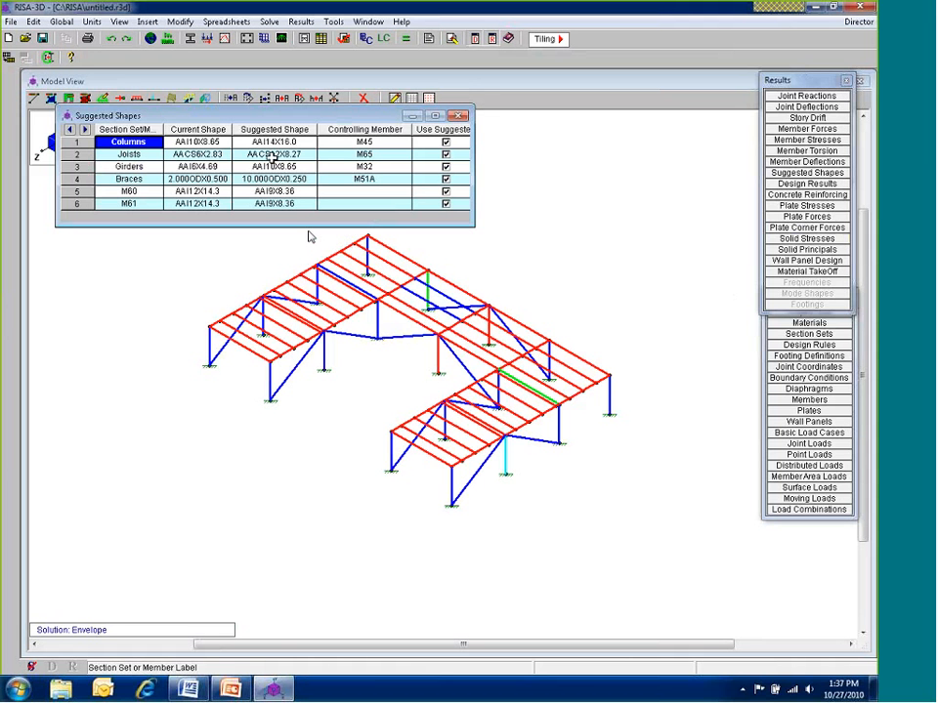
Exclude the Columns, Braces, M60 and M61 suggestions so only the Joists and Girders take their suggested shapes
click(273, 156)
key(Down)
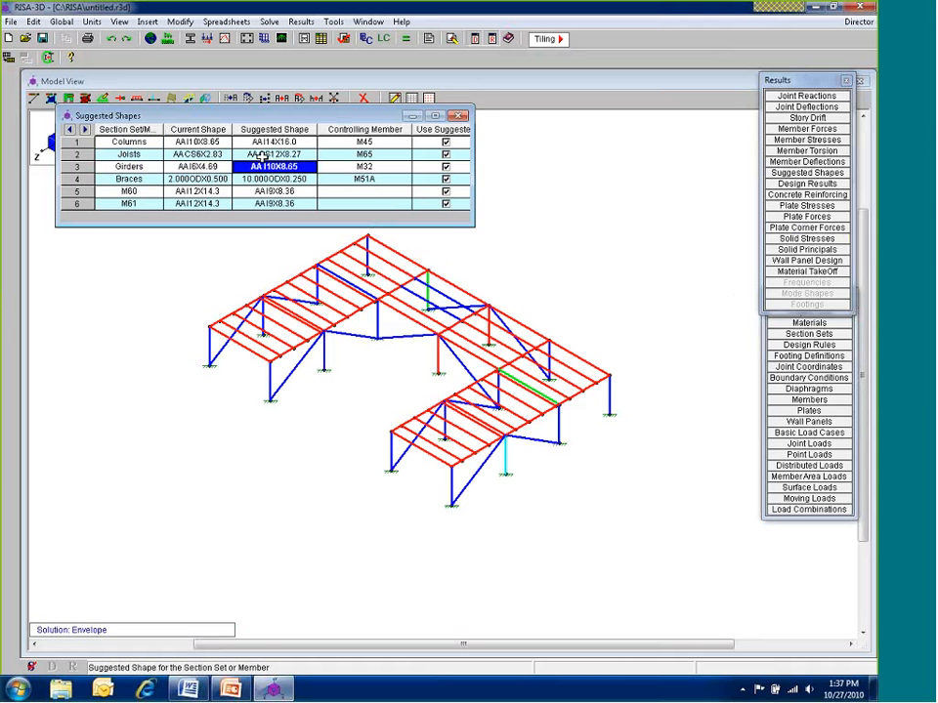
click(448, 145)
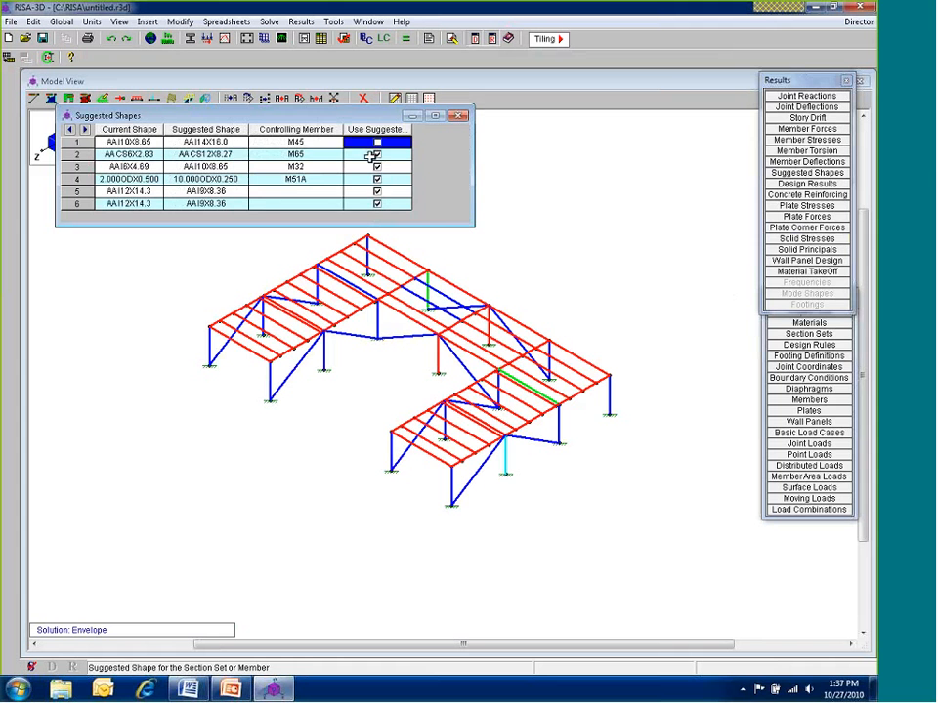
click(379, 180)
click(379, 192)
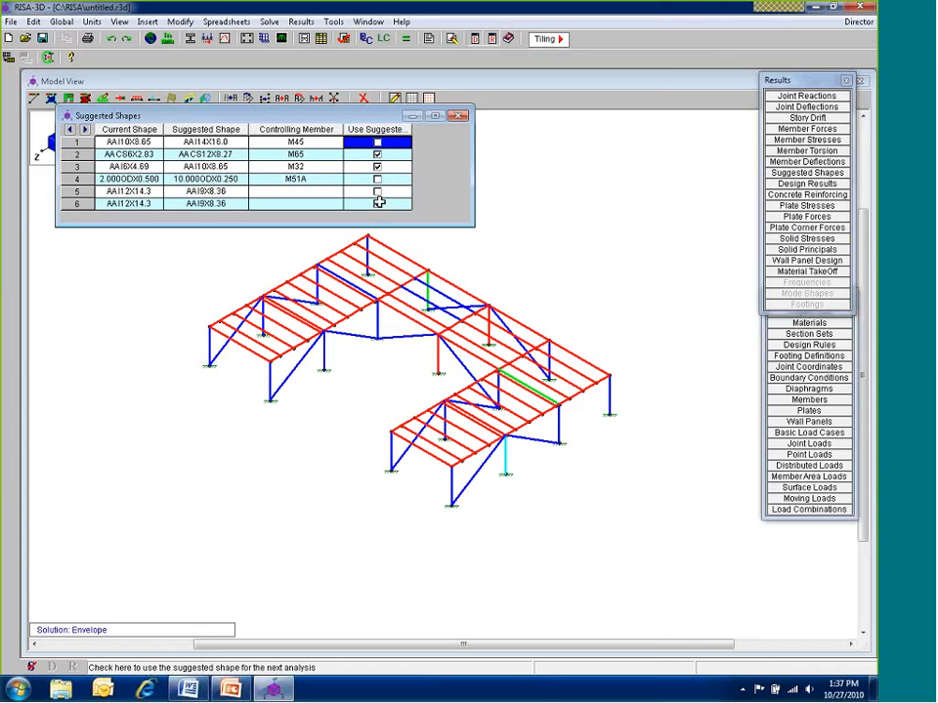
click(379, 202)
key(Home)
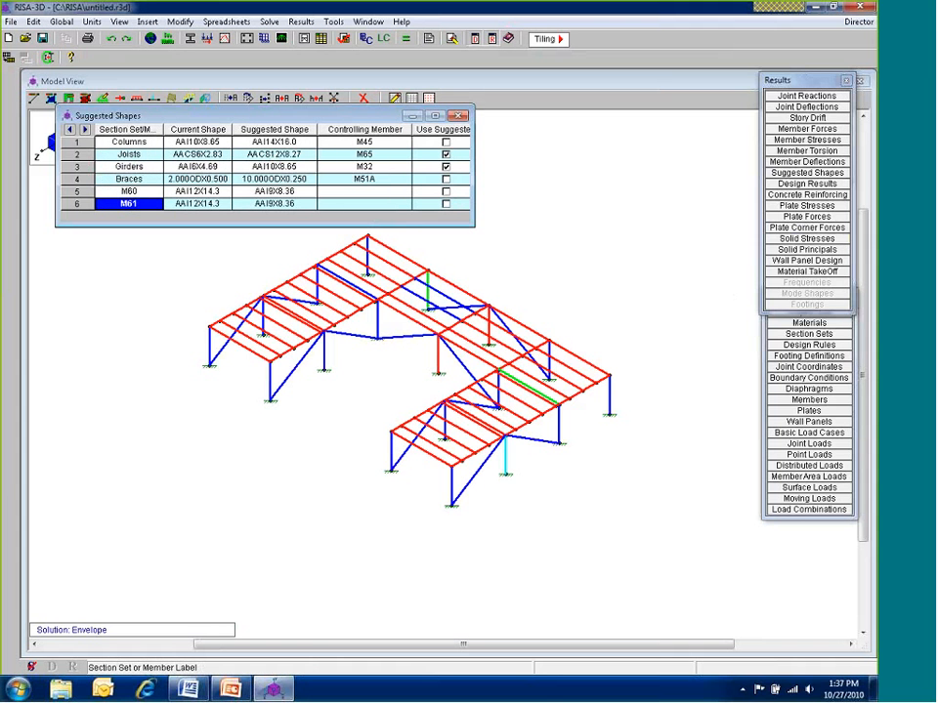
Solve the model again using the suggested shapes, and close the suggested shapes results
right_click(284, 171)
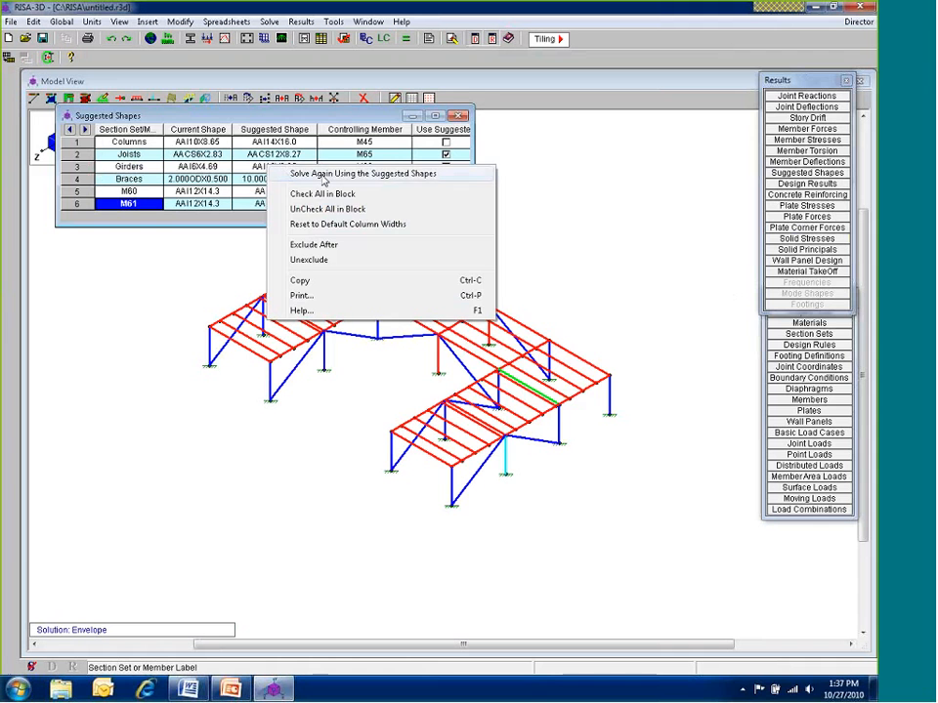
click(323, 174)
click(498, 394)
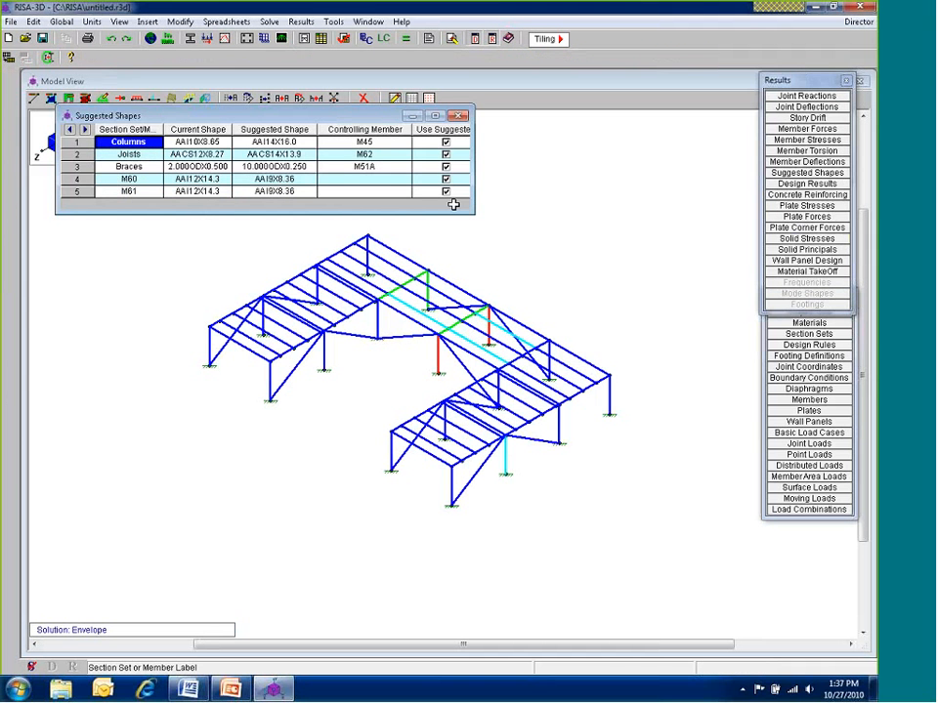
click(459, 116)
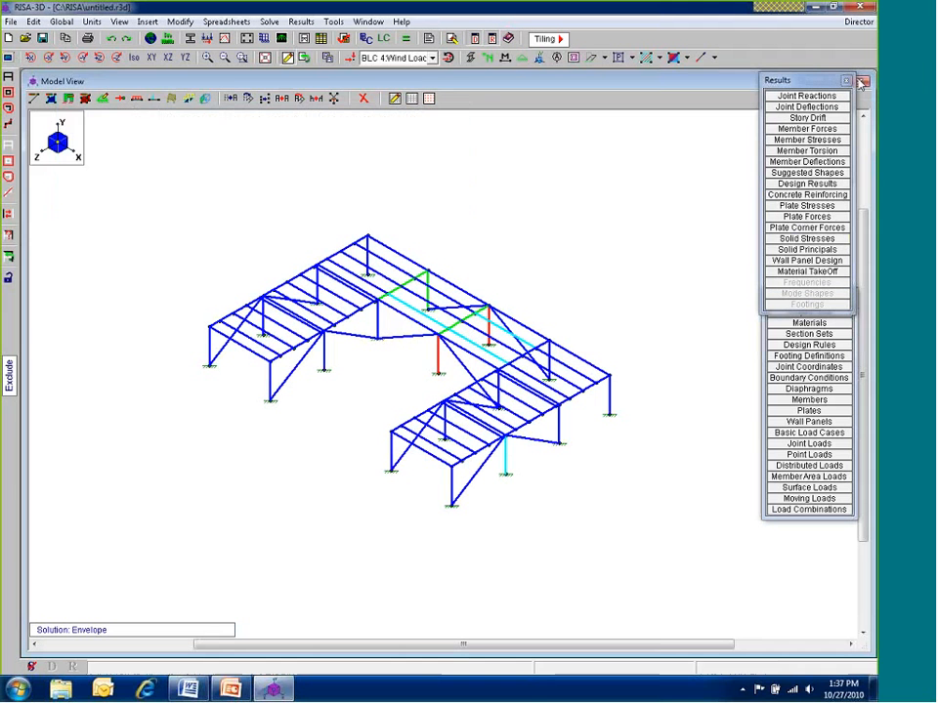
Sort the aluminum code checks by Code Check from highest to lowest and examine the most highly stressed members
click(825, 174)
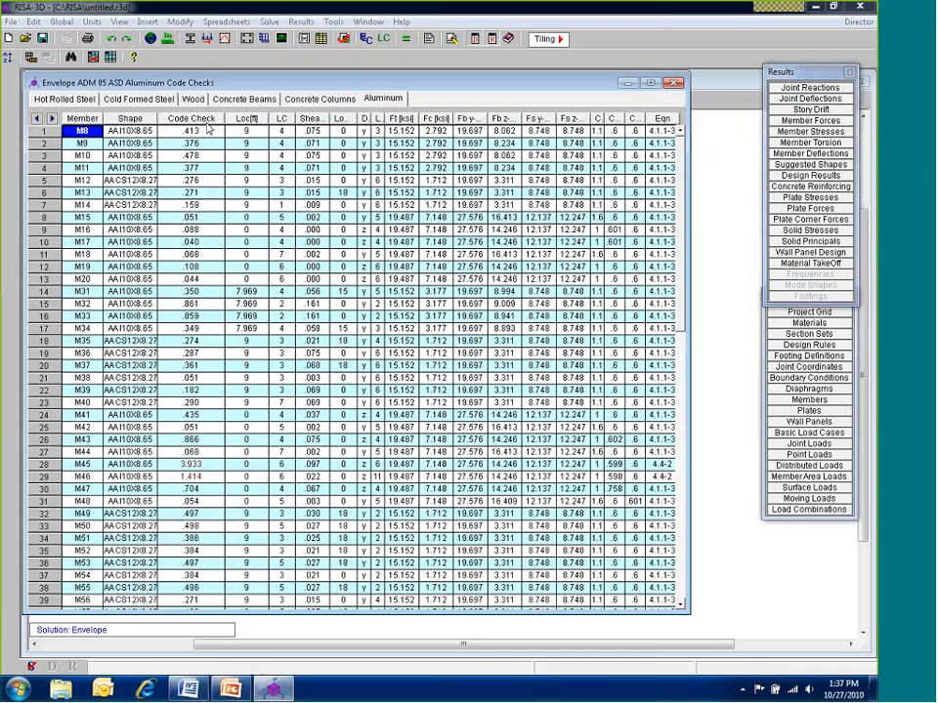
right_click(226, 125)
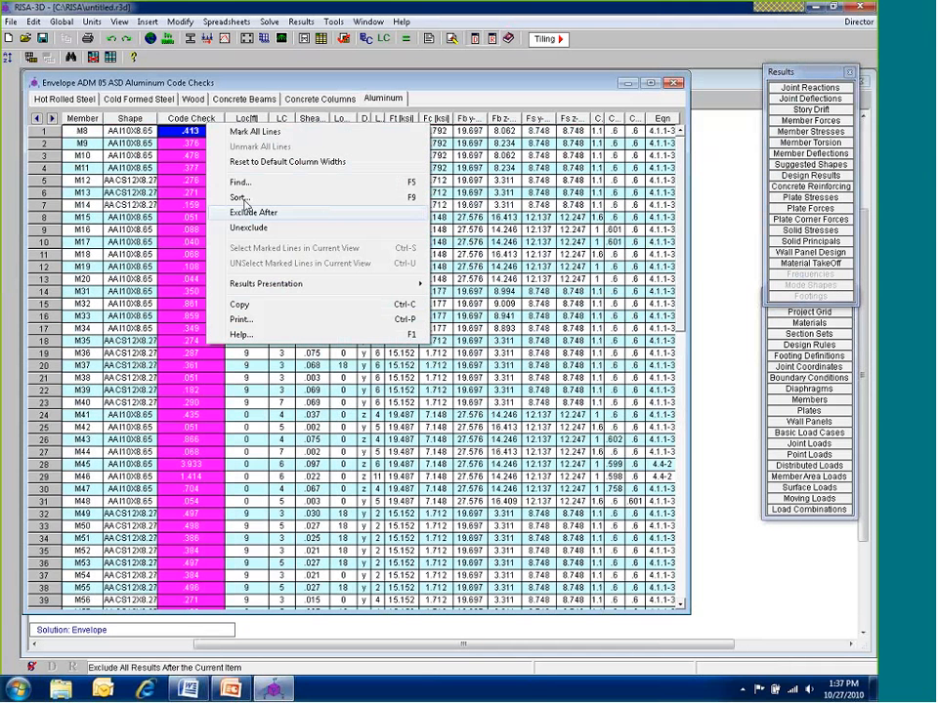
click(239, 197)
click(123, 220)
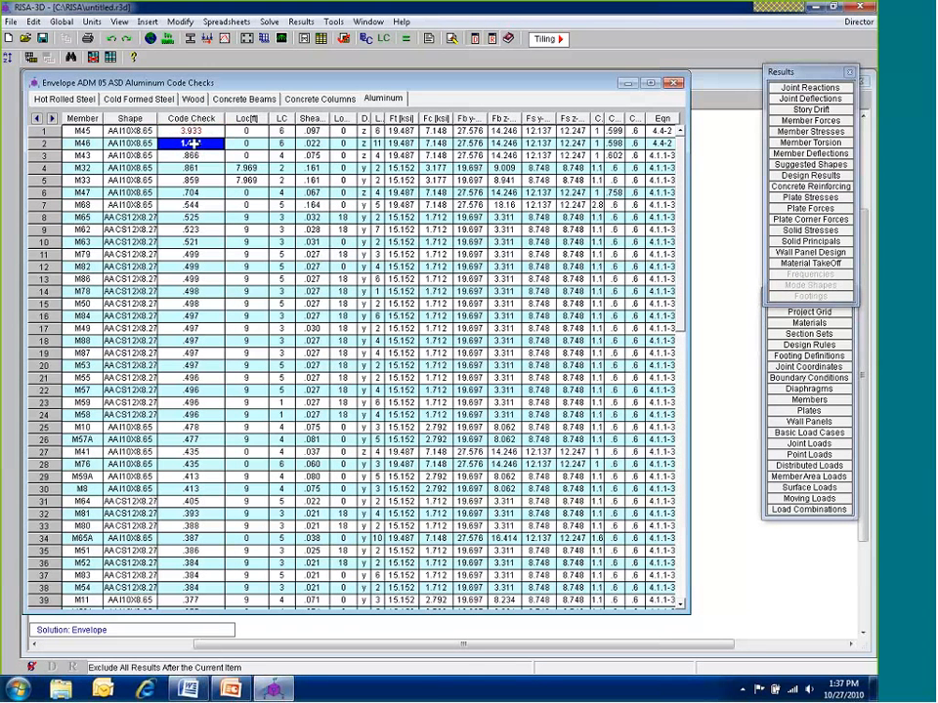
click(194, 143)
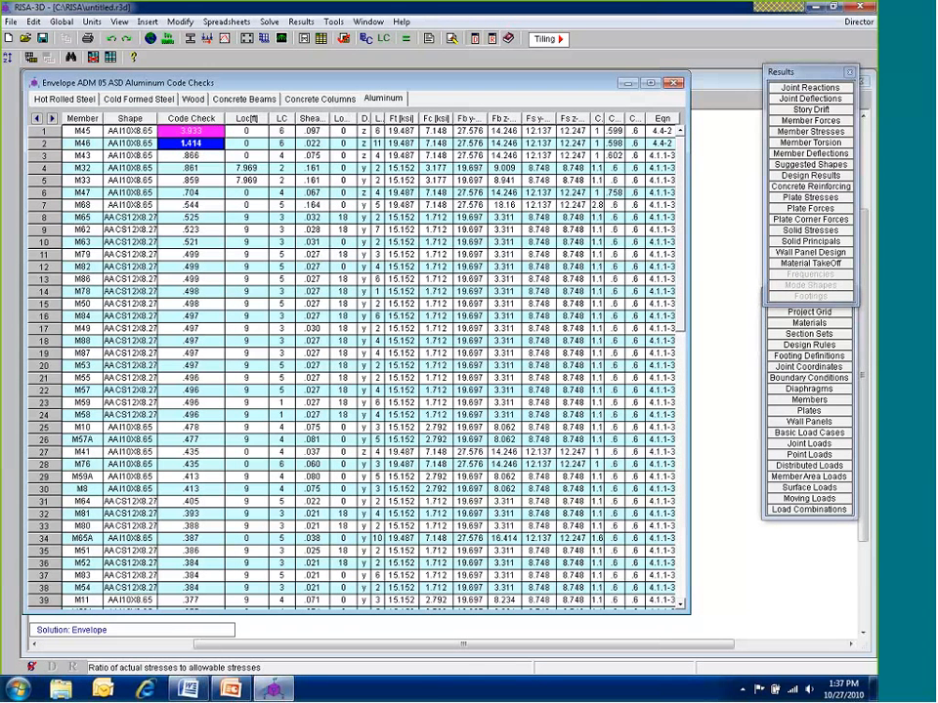
drag(493, 74, 471, 364)
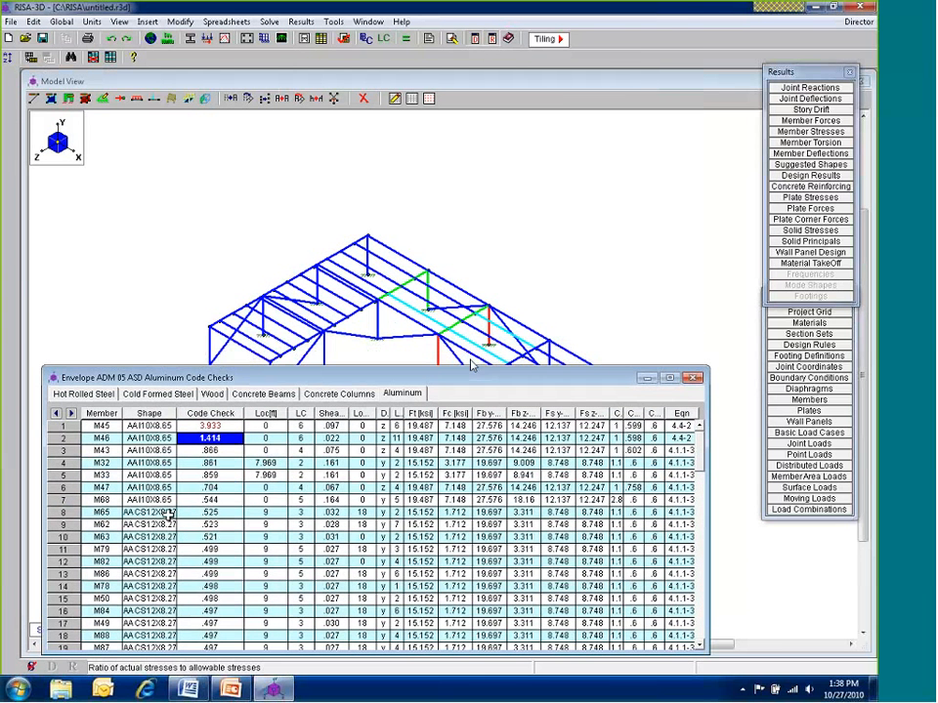
click(210, 450)
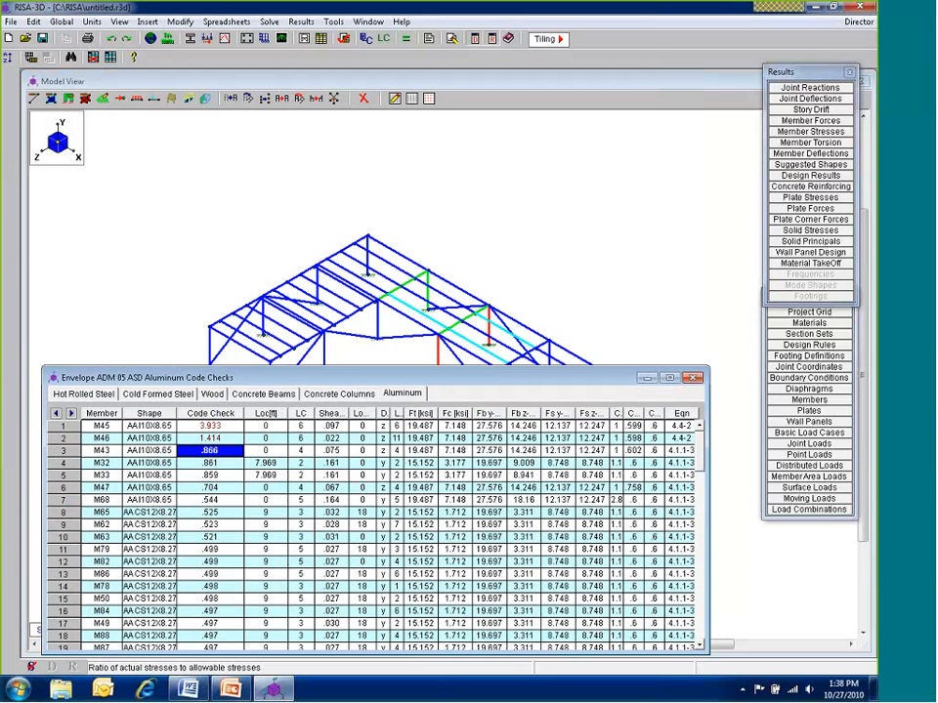
click(694, 378)
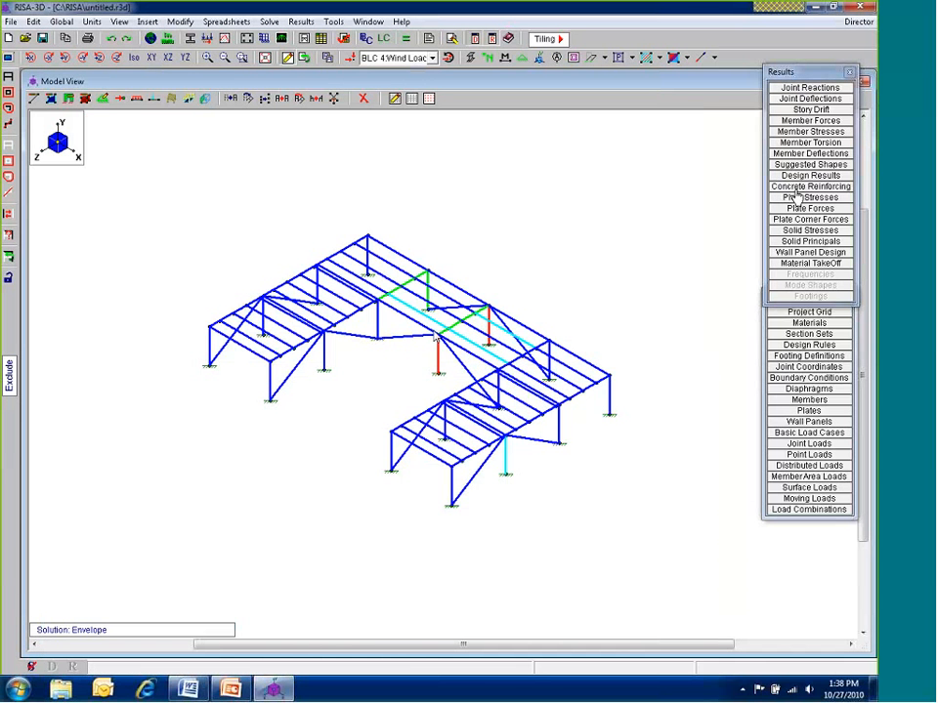
Check which load combination governs the code check of member M45 in the aluminum design results
click(810, 175)
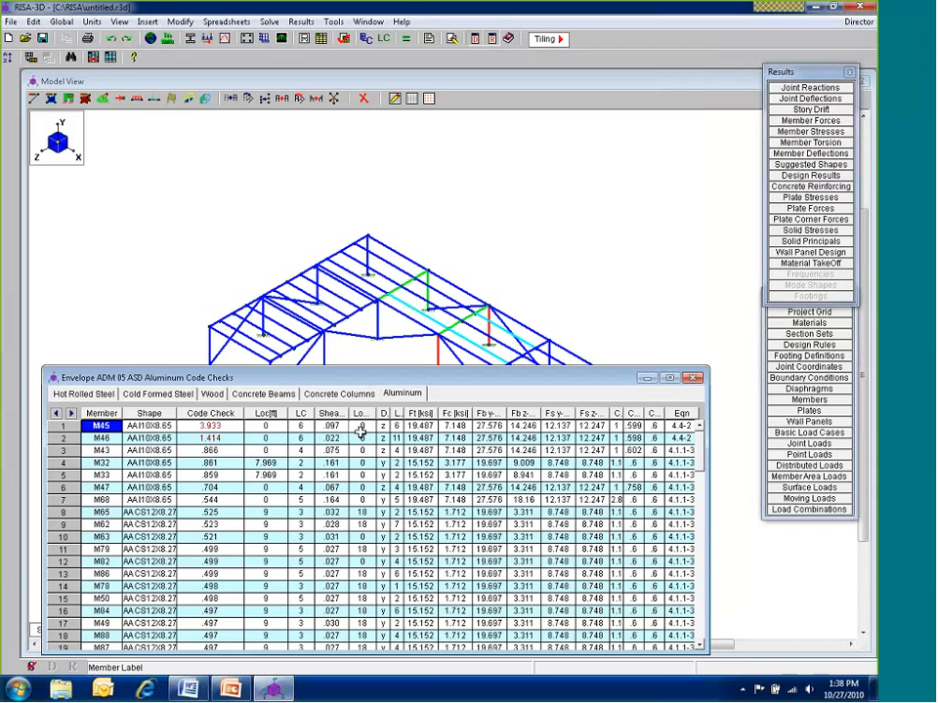
click(302, 427)
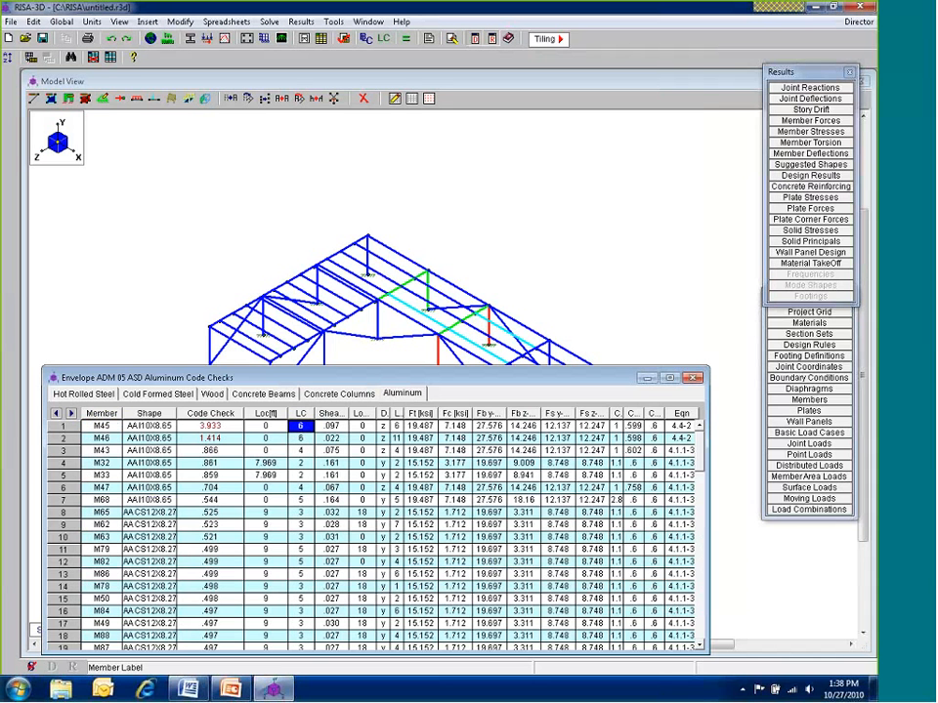
click(695, 378)
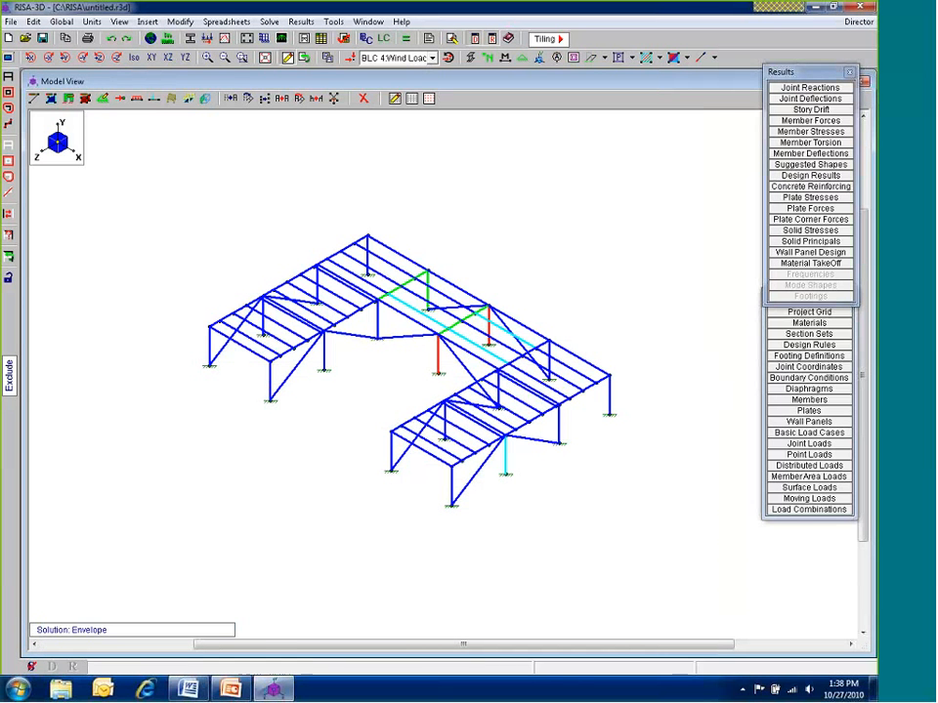
Look up load combination IBC 16-12 (a) (d) in the Load Combinations spreadsheet
click(784, 512)
click(783, 512)
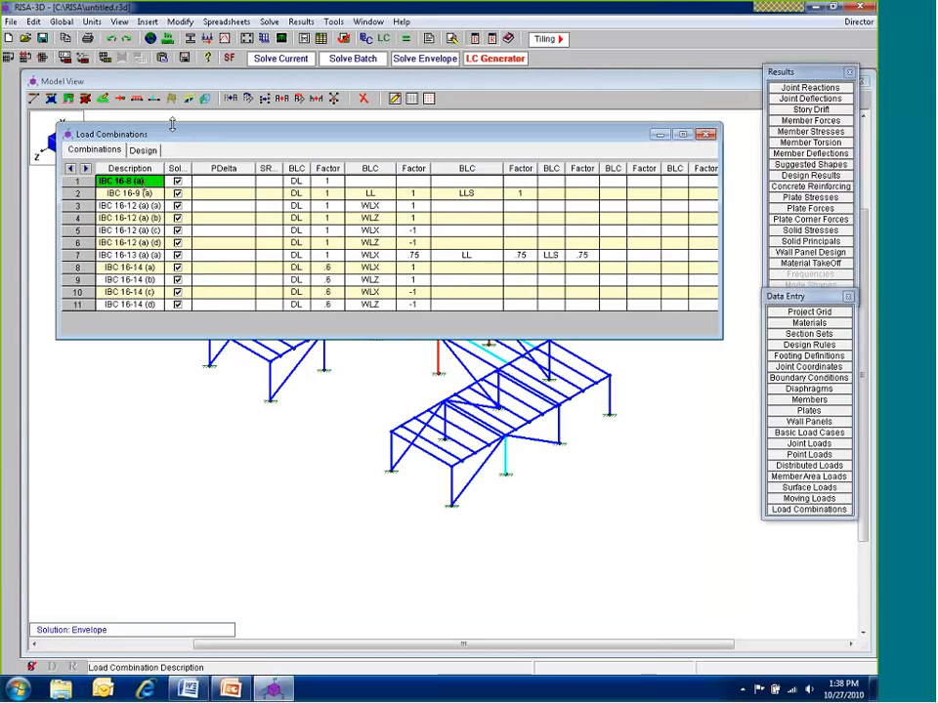
click(319, 246)
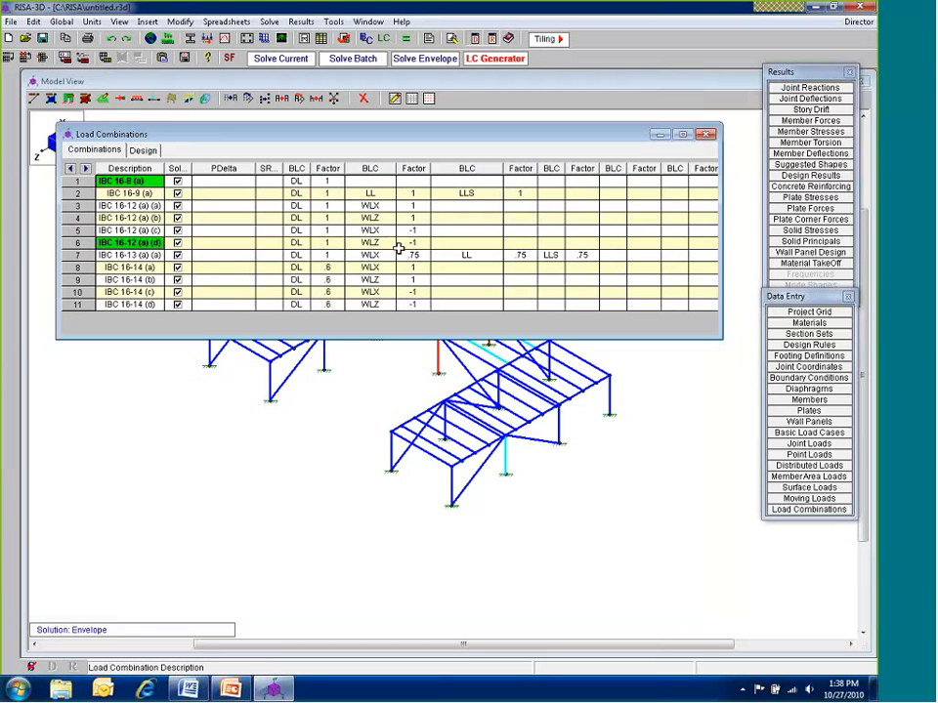
click(637, 470)
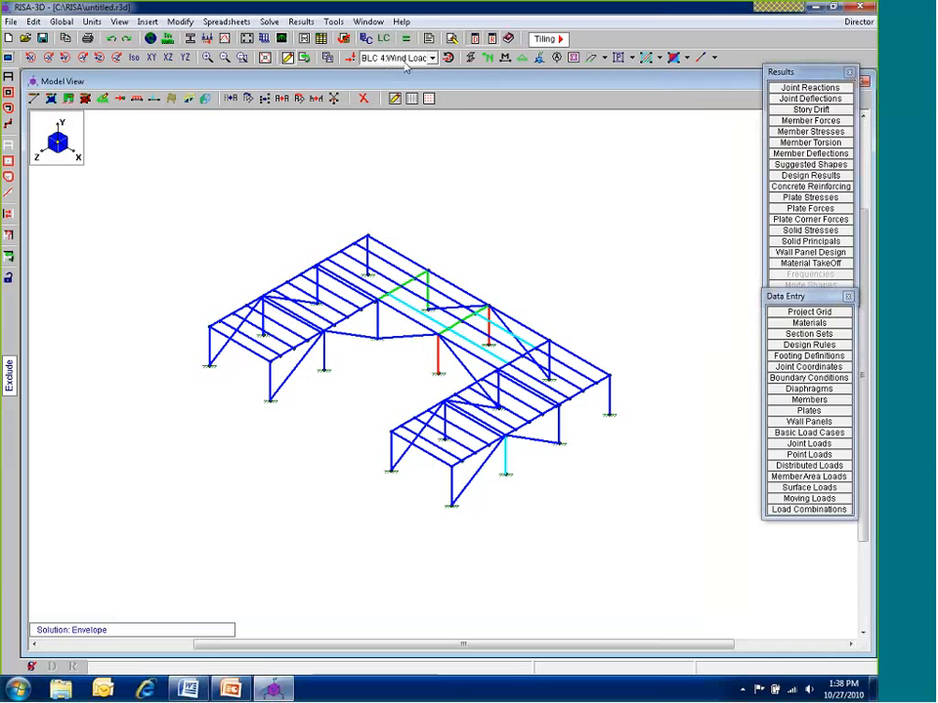
Display the loads of LC 6, IBC 16-12 (a) (d), on the frame and inspect them in isometric view
click(392, 59)
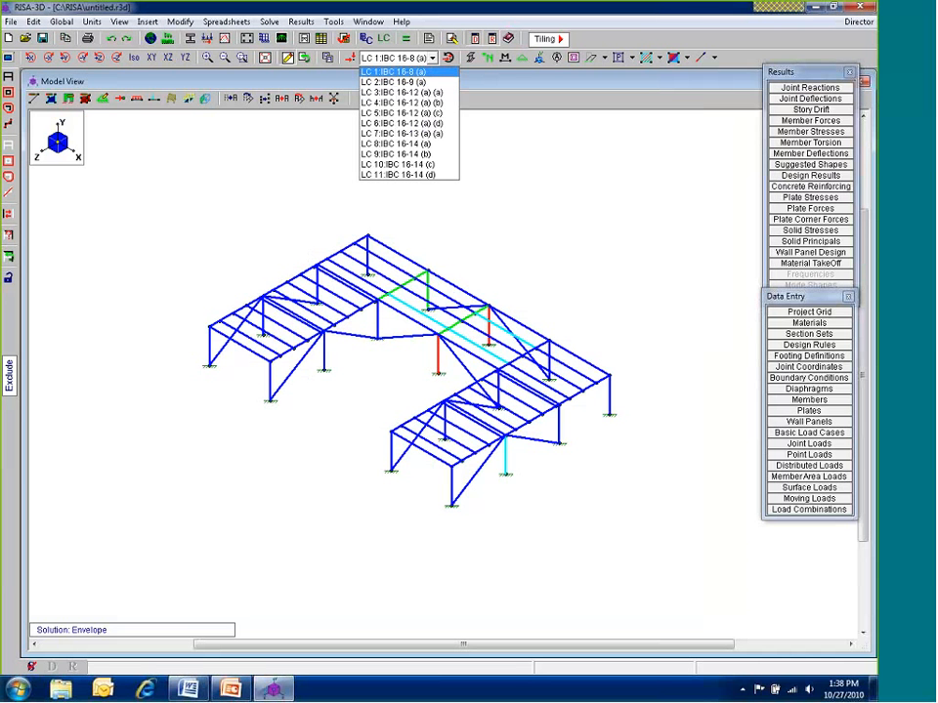
click(400, 123)
click(344, 39)
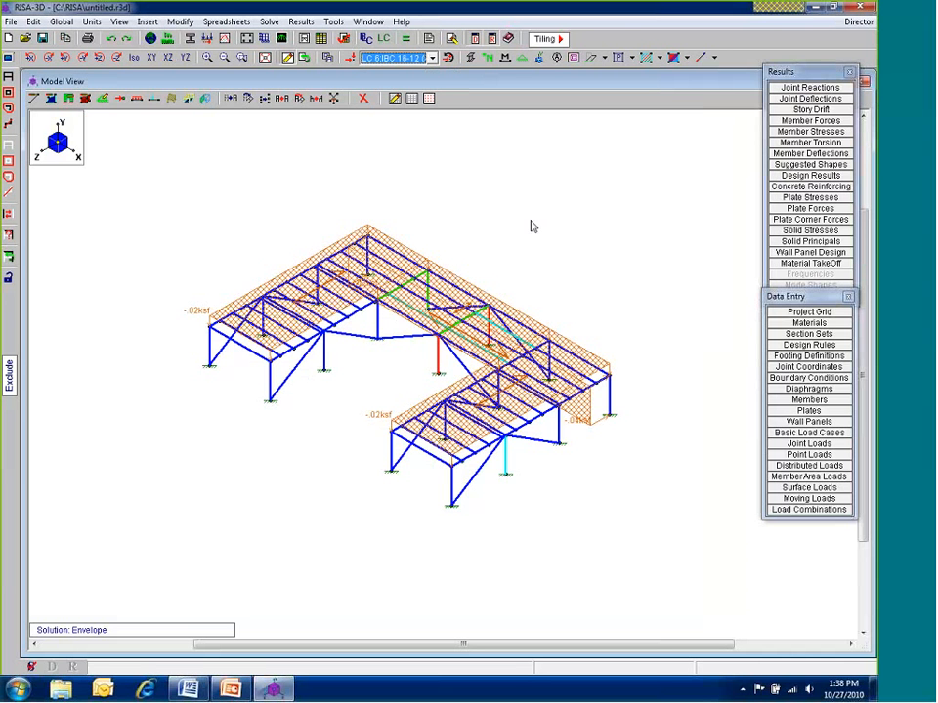
ctrl+middle_drag(602, 428, 513, 442)
click(134, 57)
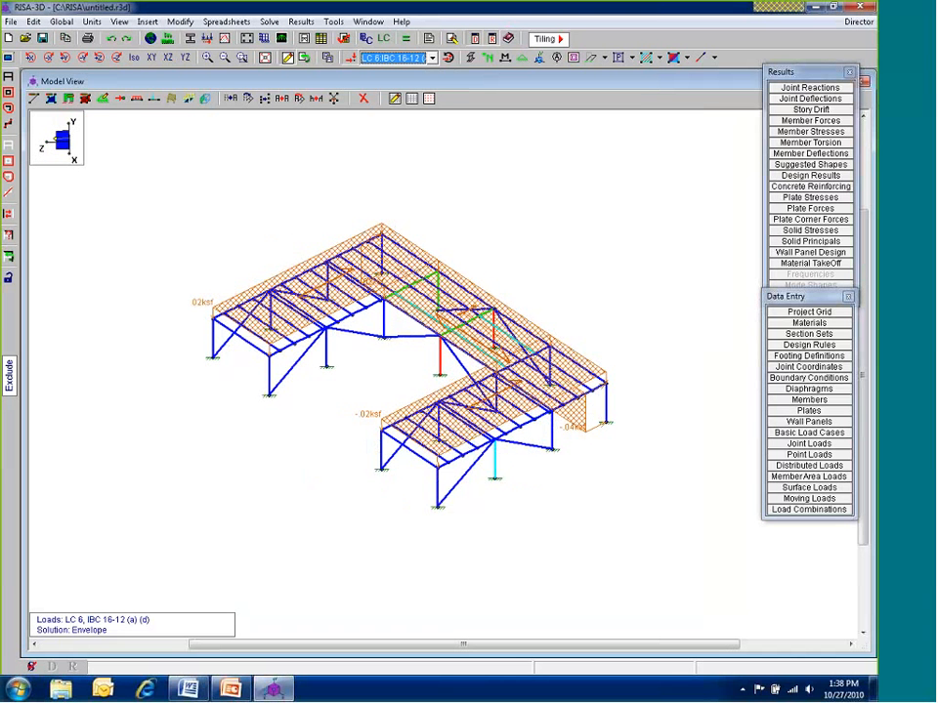
Switch the members to wireframe display and hide the loads on the model
click(469, 58)
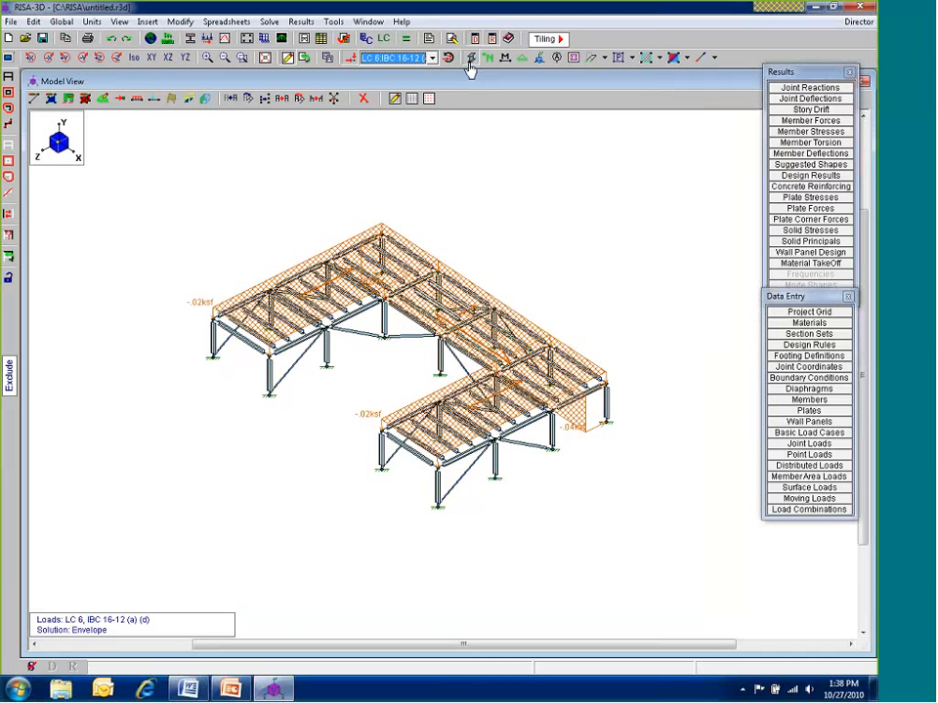
click(349, 59)
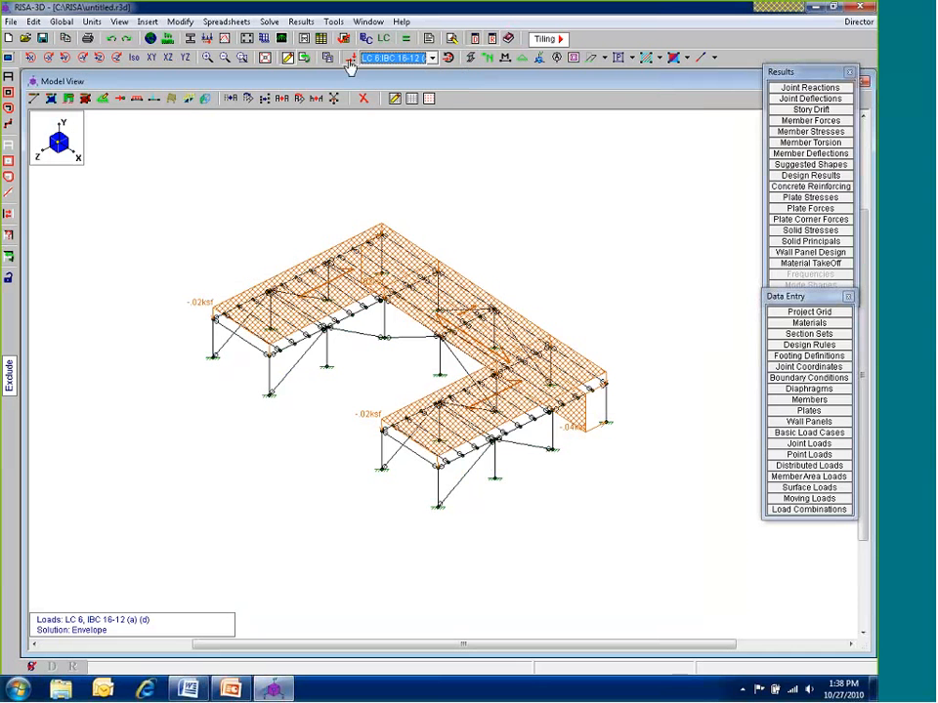
click(350, 59)
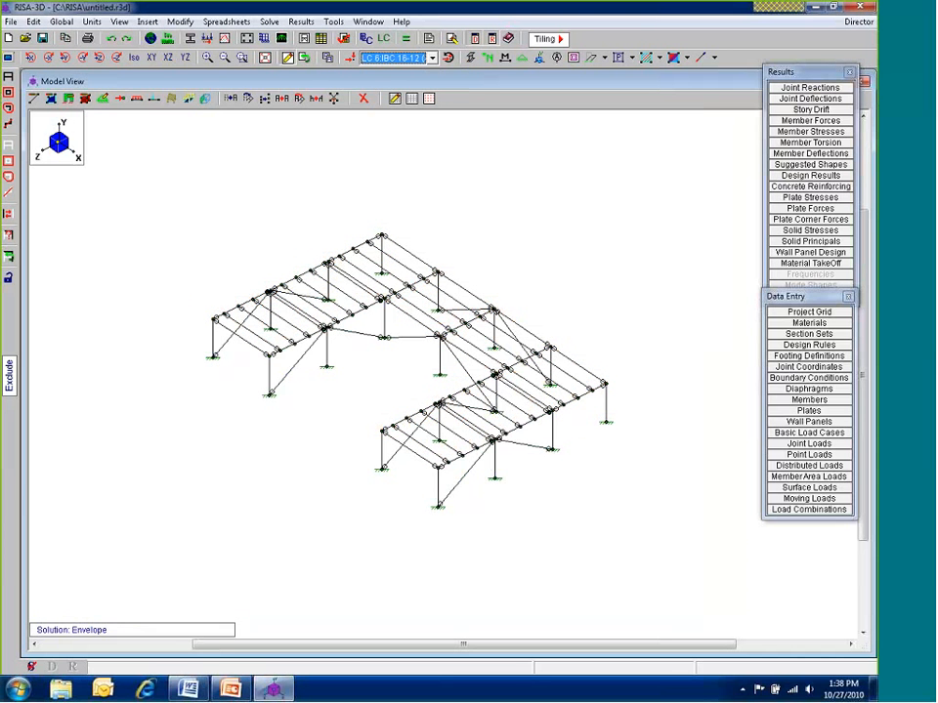
click(33, 98)
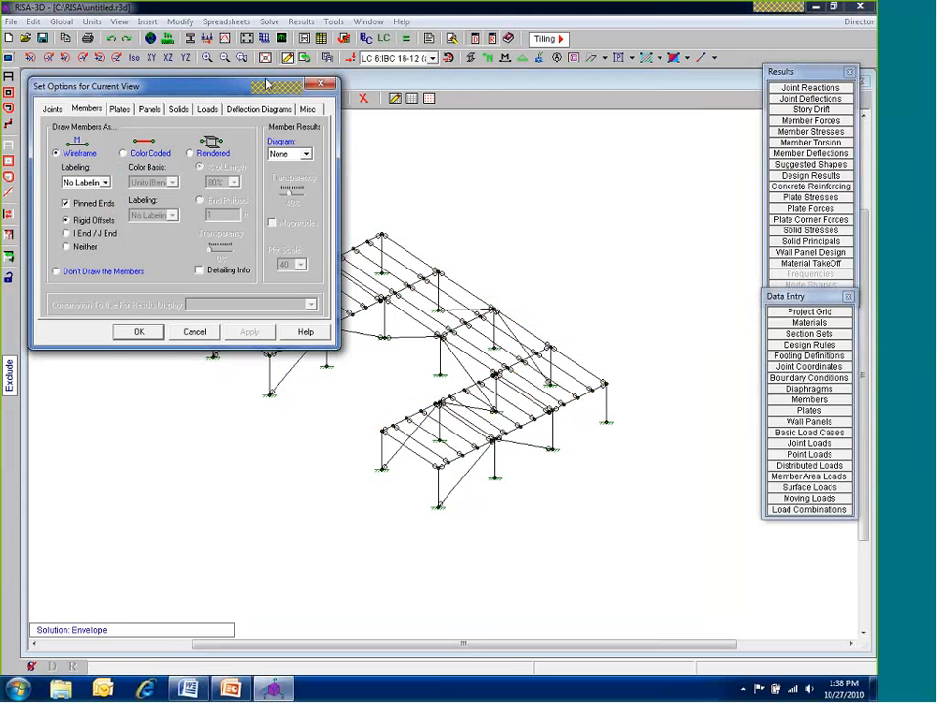
click(259, 110)
click(206, 331)
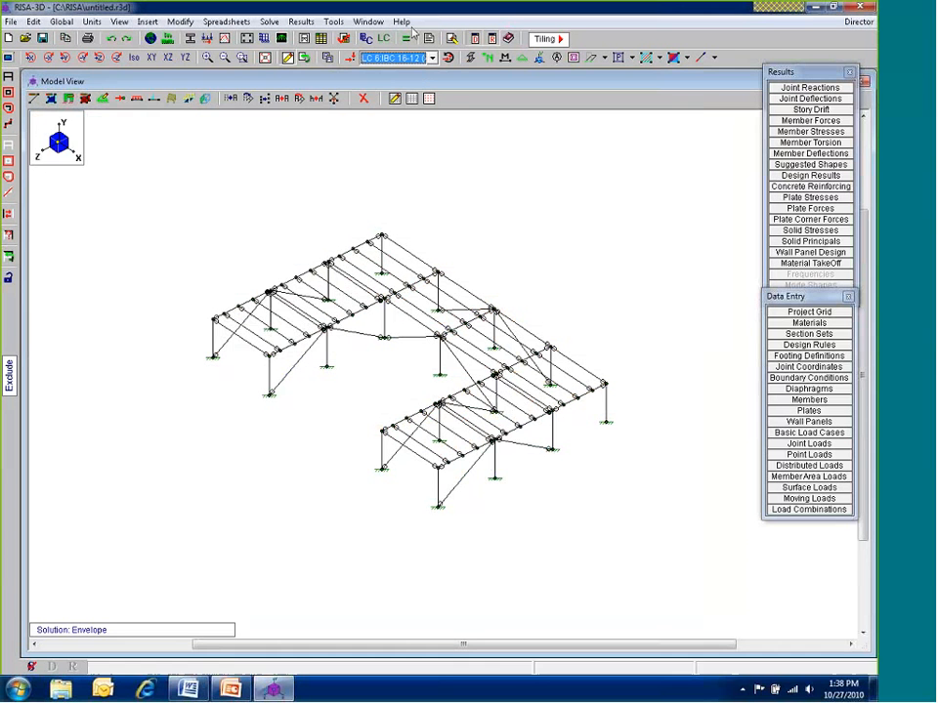
Solve the single load combination 6: IBC 16-12 (a) (d), allowing the current results to be cleared
click(410, 36)
click(430, 305)
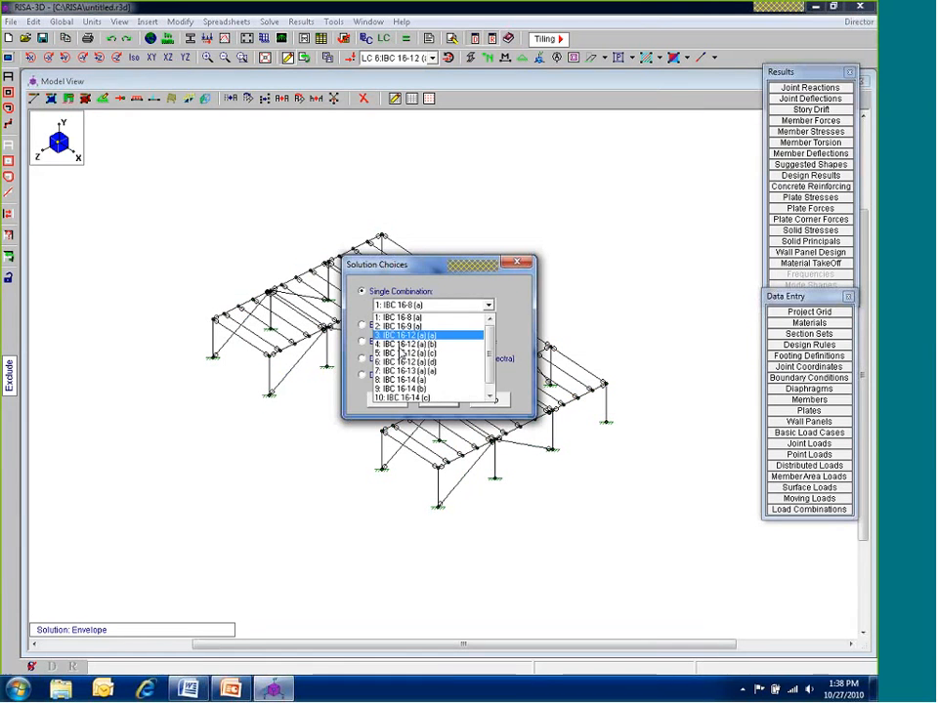
click(402, 353)
click(391, 398)
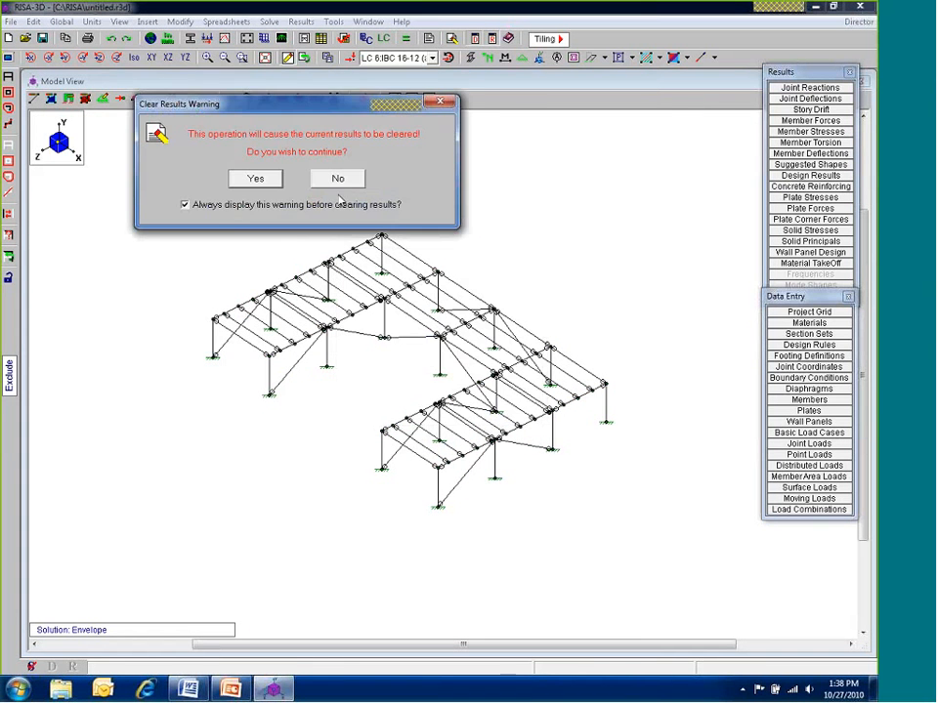
click(256, 180)
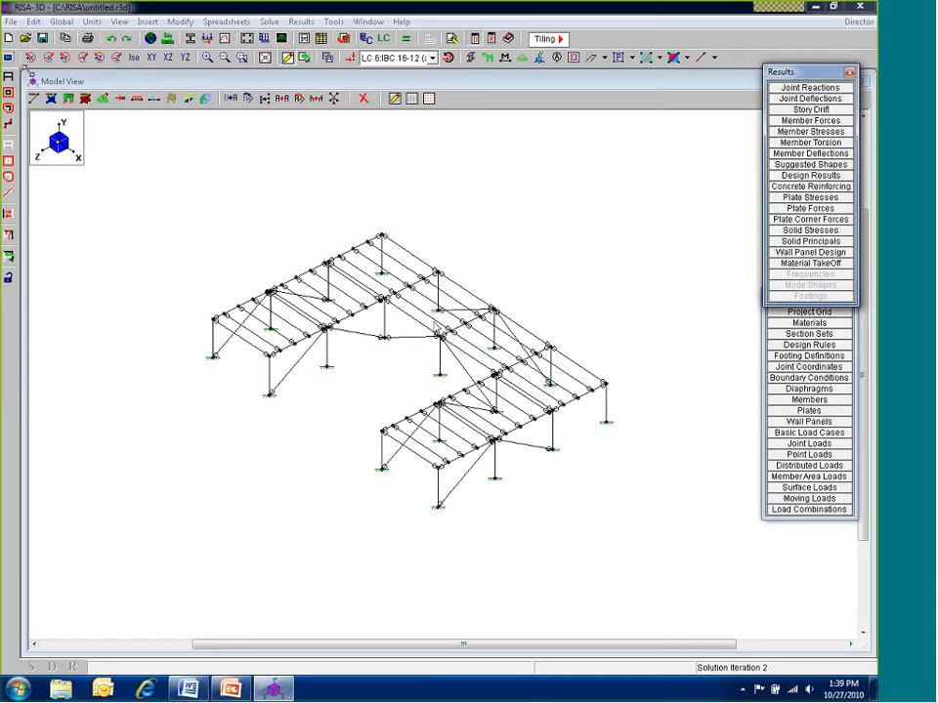
Show the model's deflected shape for load combination 6: IBC 16-12 (a) (d)
click(52, 100)
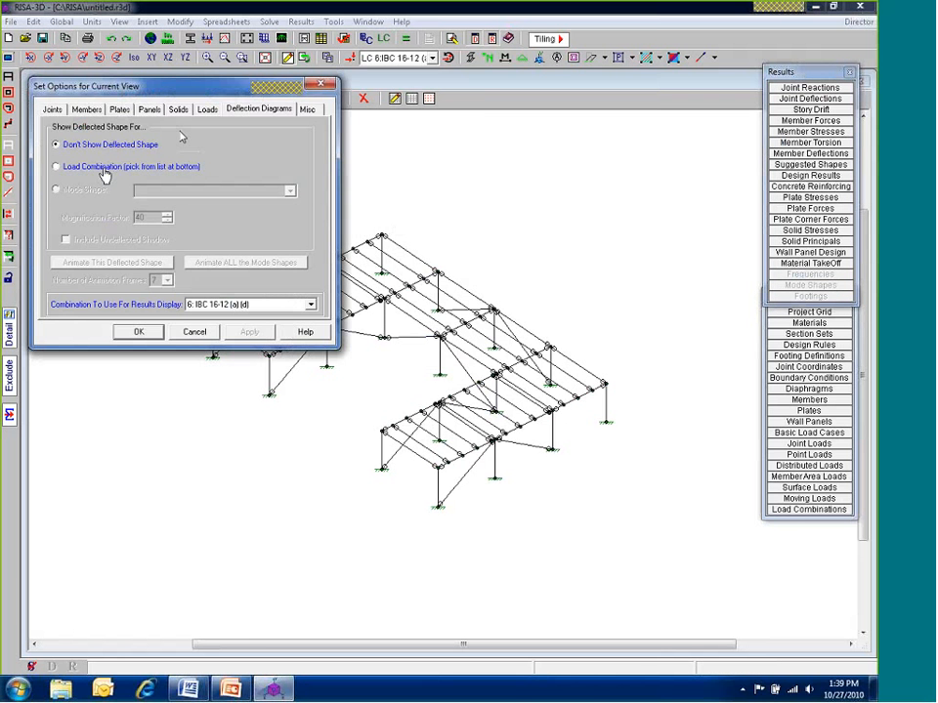
click(103, 168)
click(139, 332)
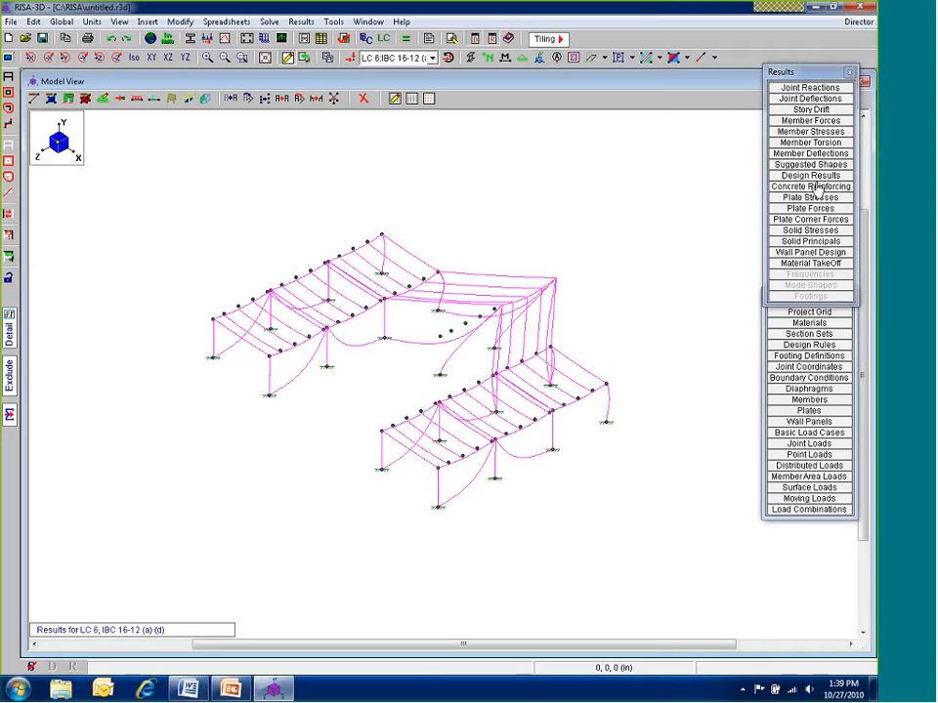
Rearrange the floating Results and Data Entry palettes so they do not overlap each other
drag(781, 71, 800, 56)
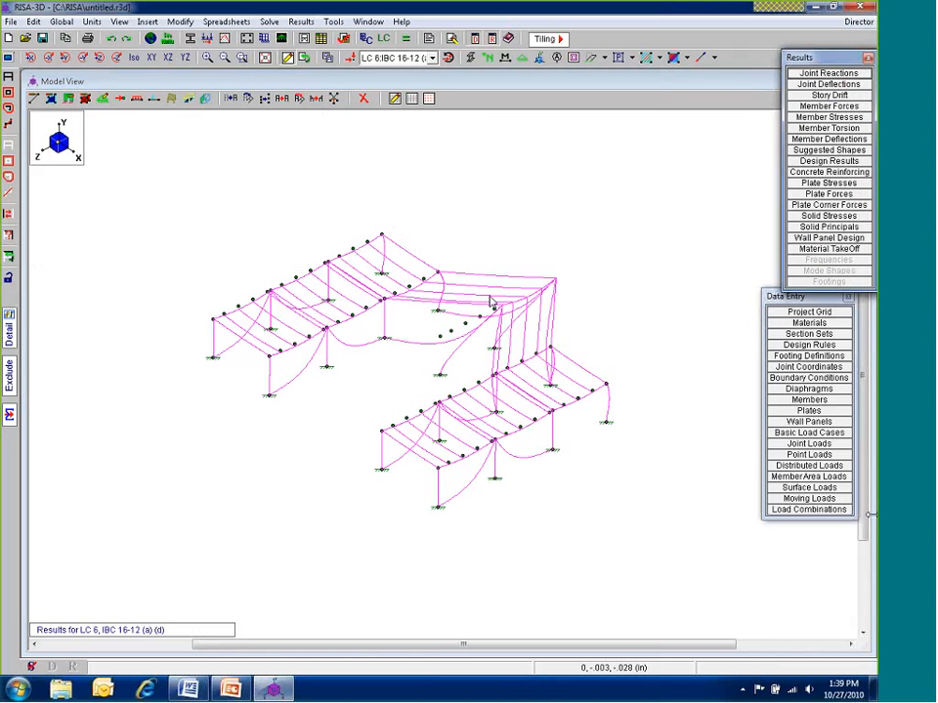
drag(782, 297, 793, 319)
click(801, 73)
drag(799, 71, 792, 80)
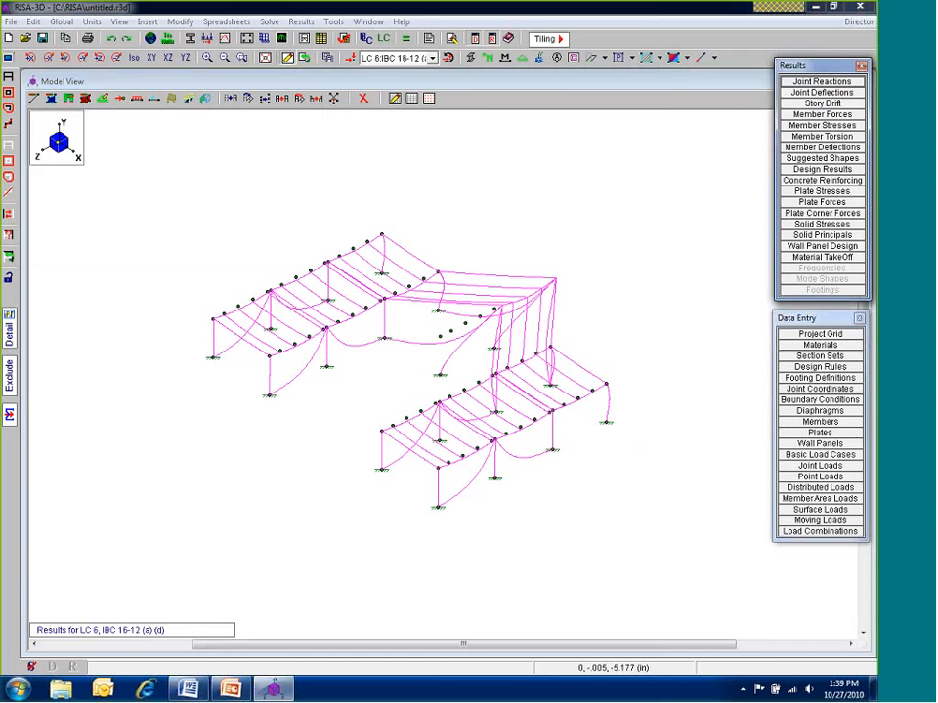
Look up the Z deflection of joint N25 in the joint deflections results, and close the table
click(794, 93)
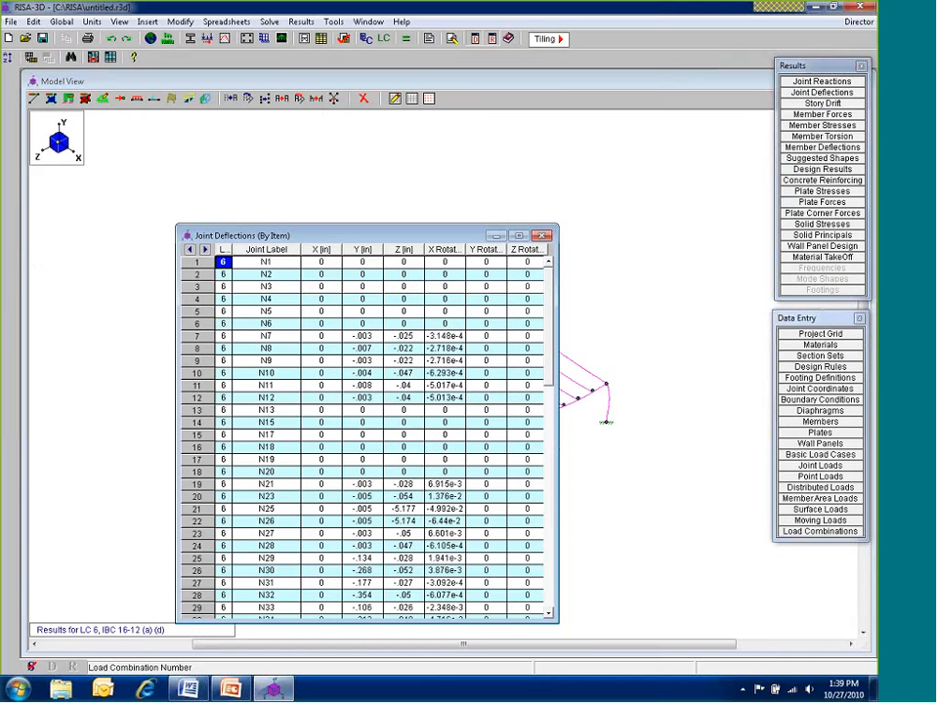
click(405, 509)
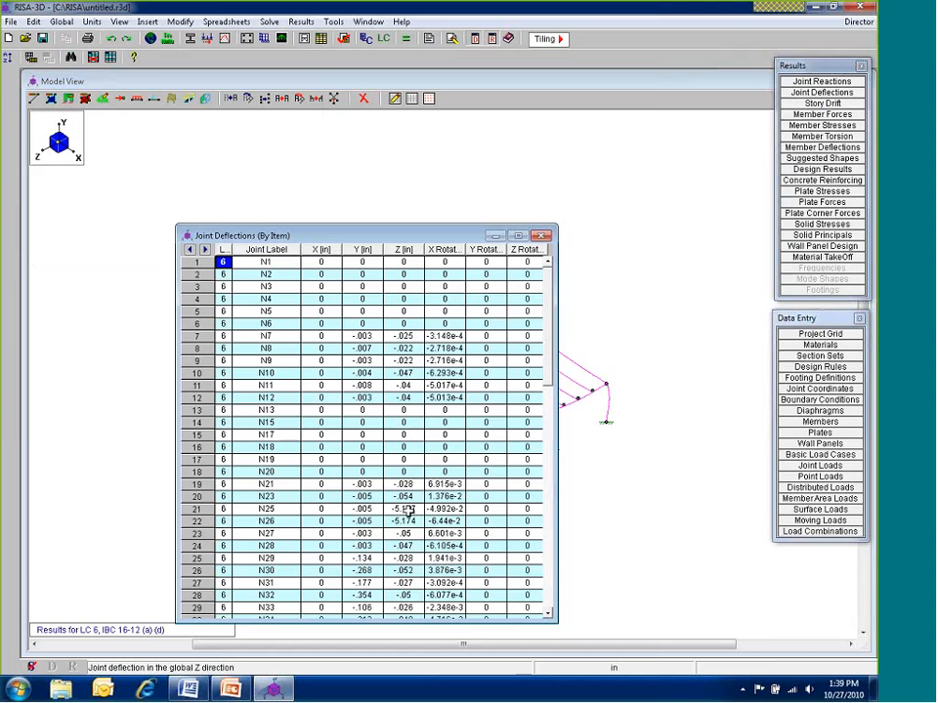
click(544, 235)
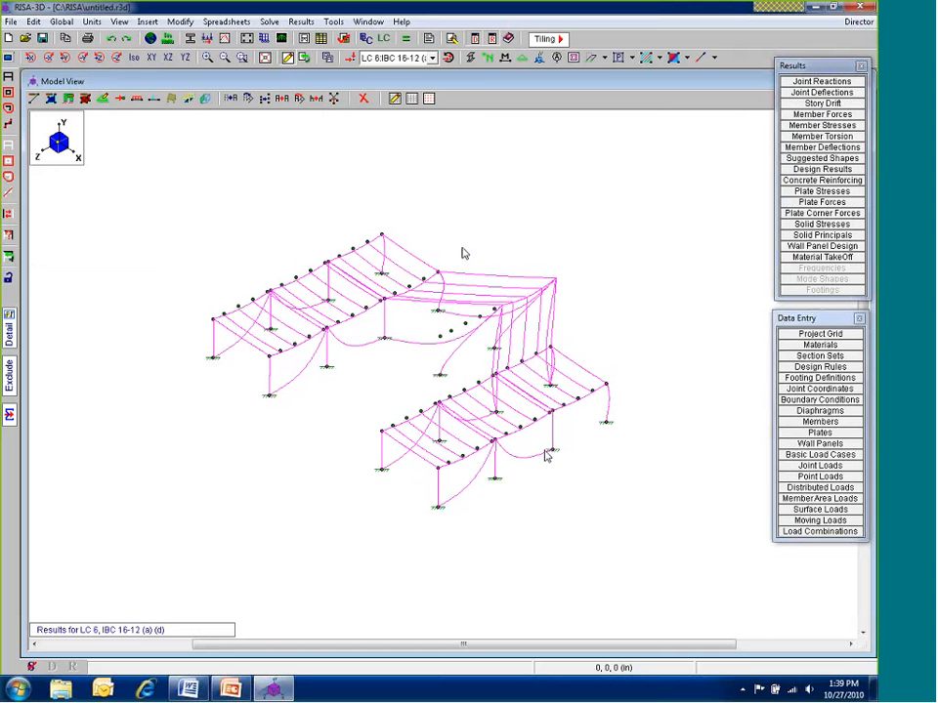
Overlay the undeflected members on the deflected shape and open column M46's detail report, enlarged to show its diagrams and code check
click(592, 62)
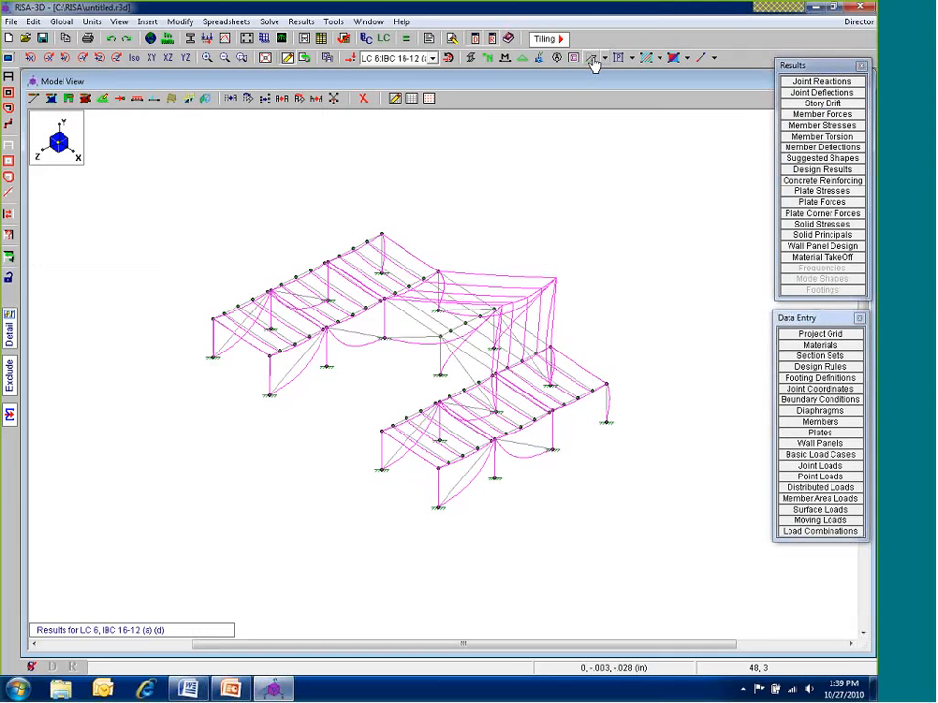
click(8, 330)
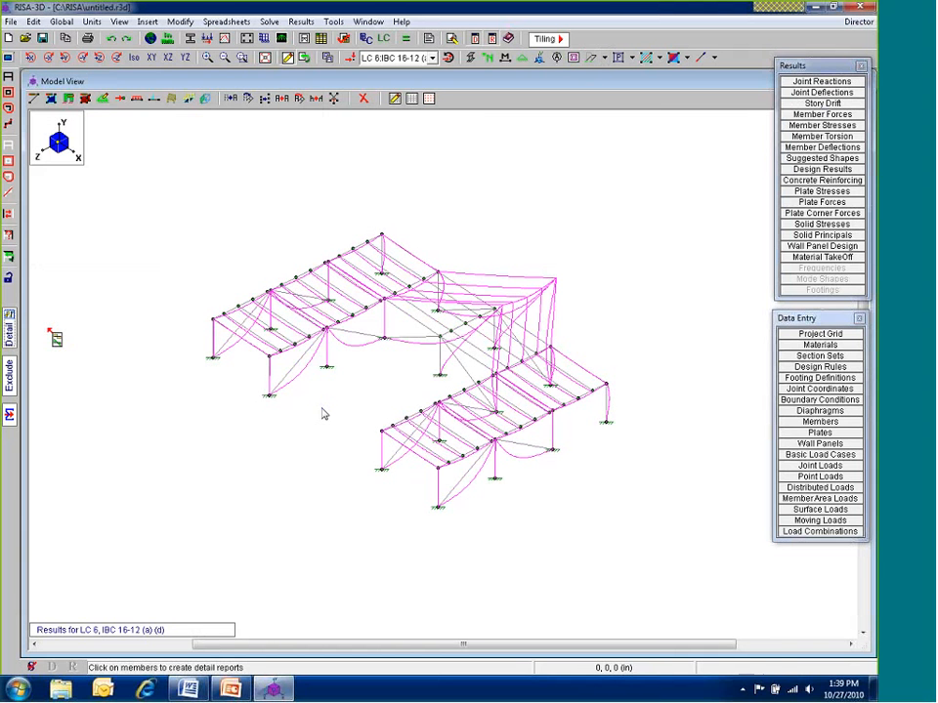
click(368, 256)
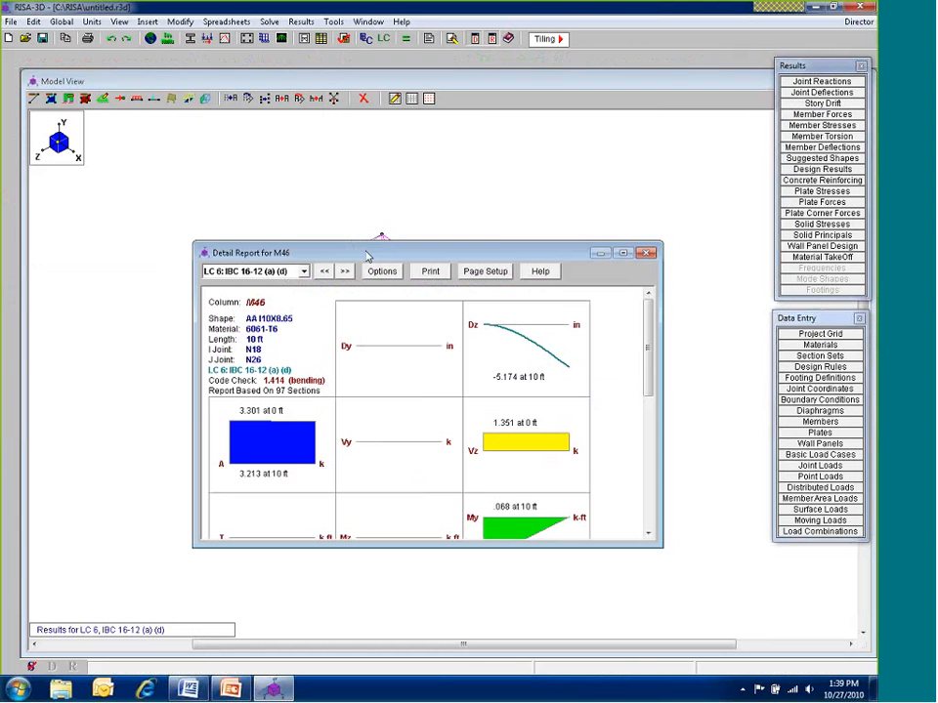
drag(367, 256, 205, 109)
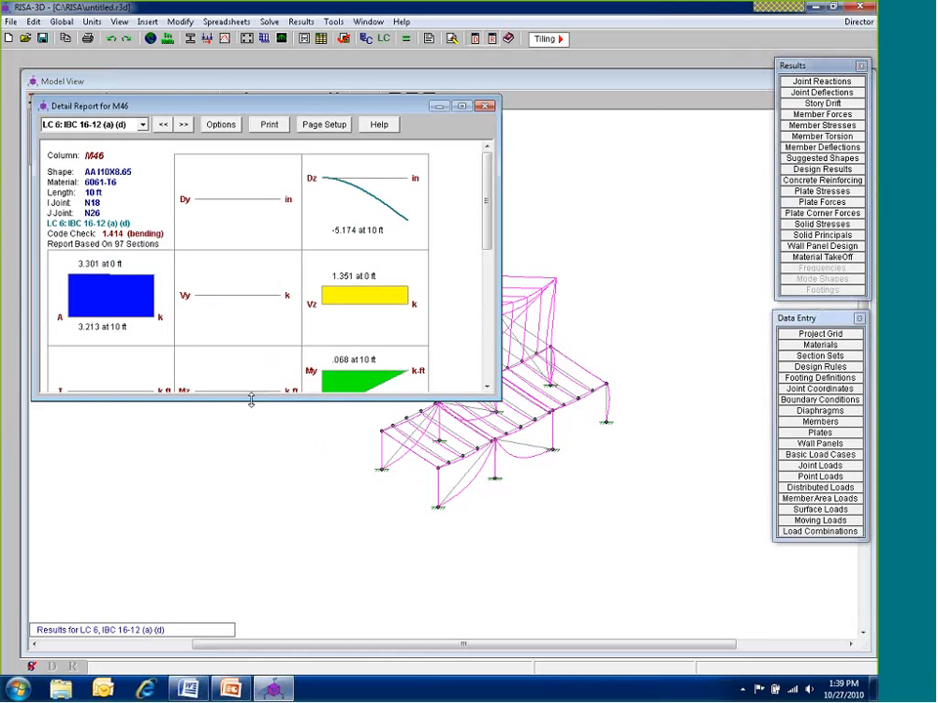
drag(251, 401, 252, 621)
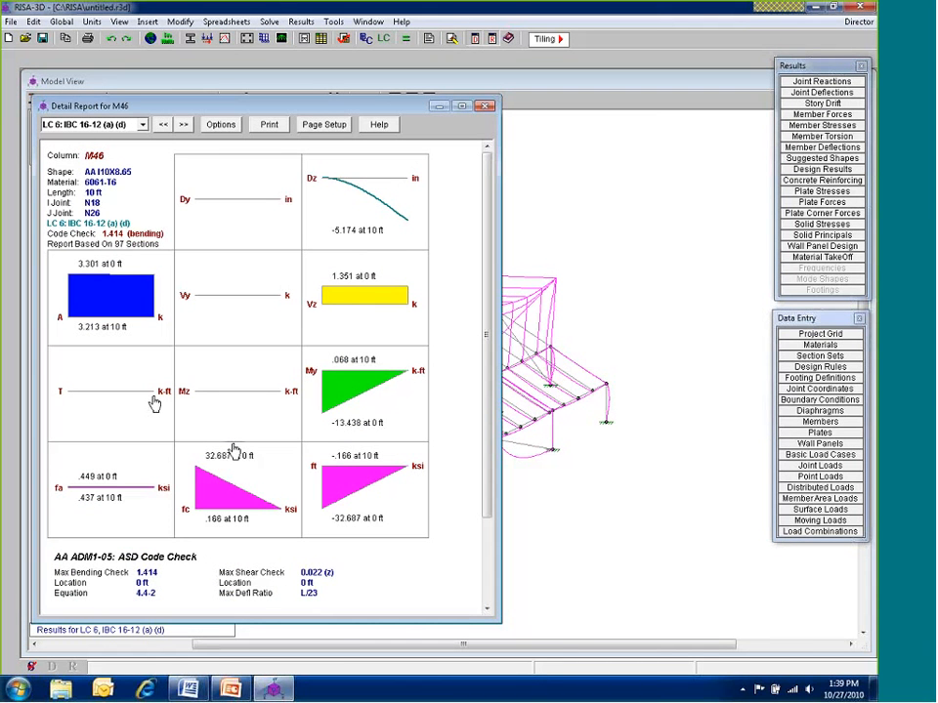
Inspect column M46's y-y moment diagram from its base to about 4 ft along the member, and close the diagram
click(391, 416)
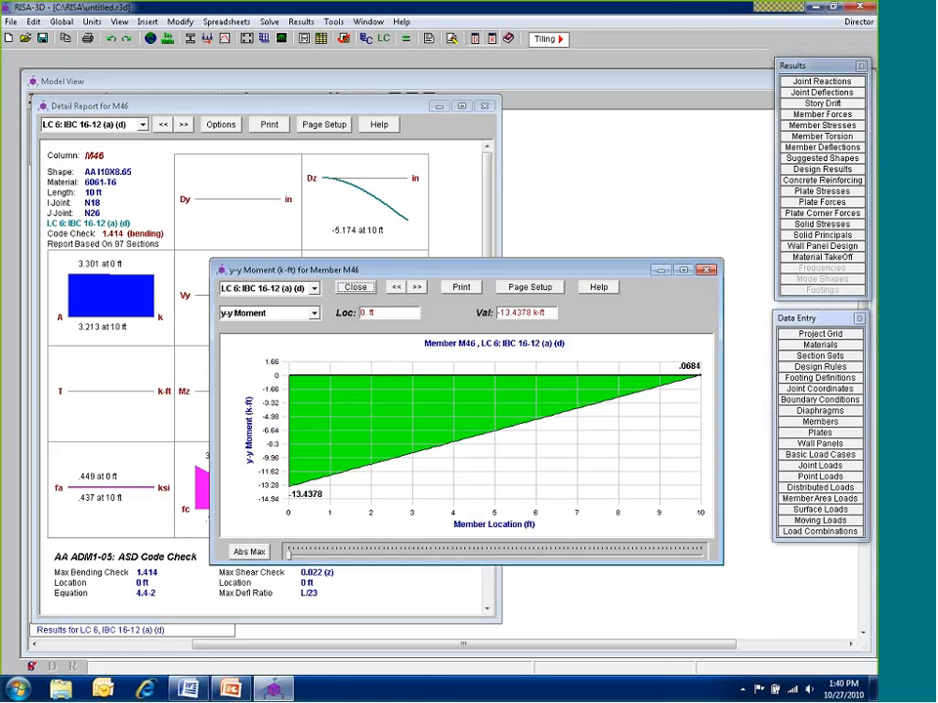
drag(441, 273, 341, 201)
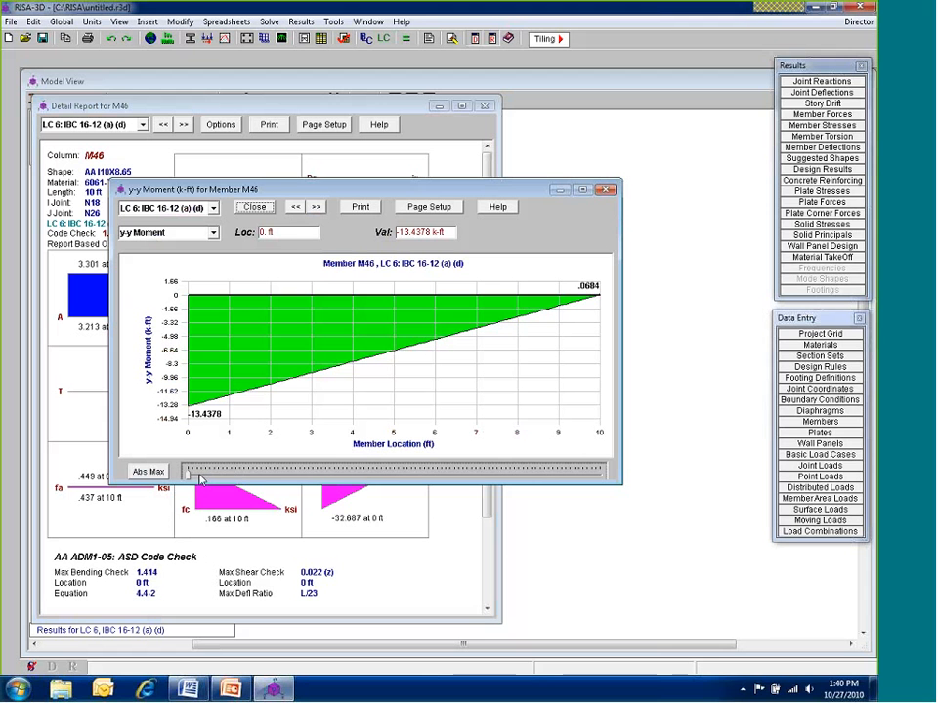
mouse_move(200, 477)
mouse_down()
mouse_move(427, 479)
mouse_move(354, 477)
mouse_up()
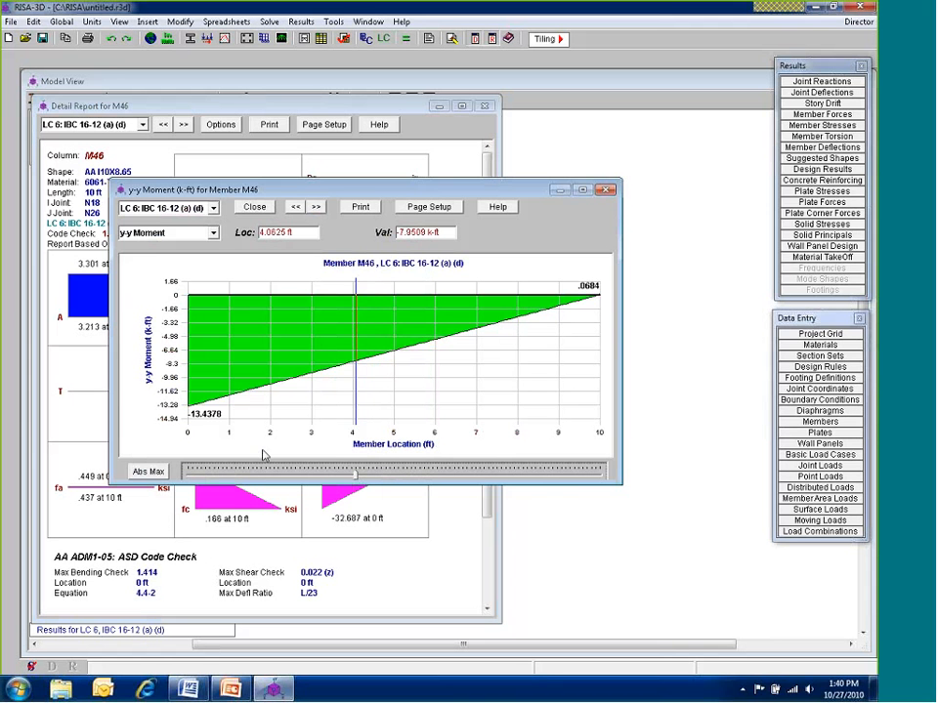
click(606, 189)
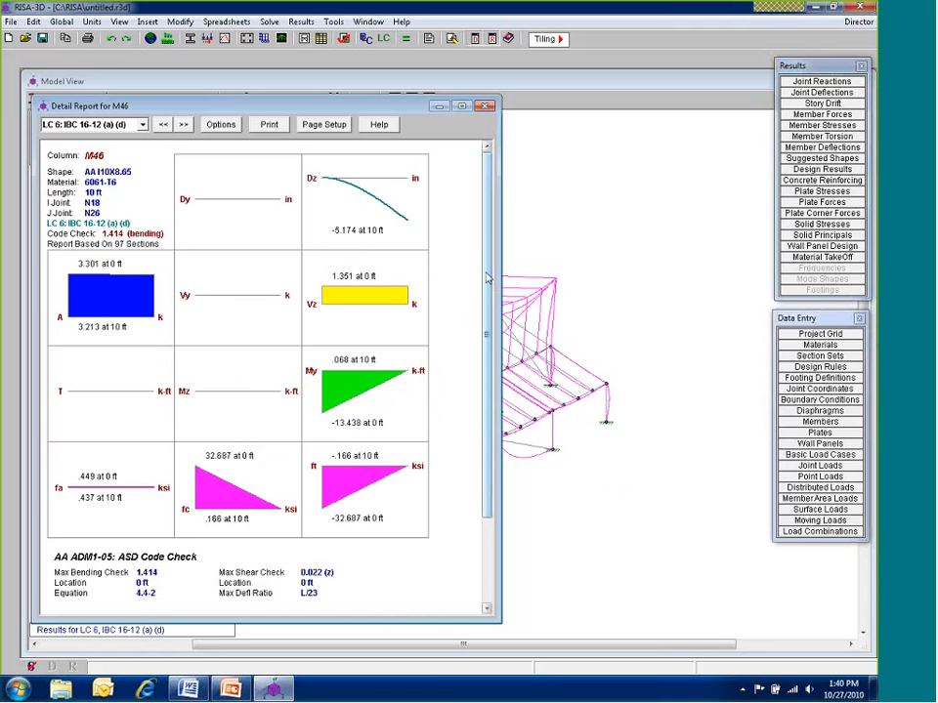
Bring up Table 2-22 on page 3 of Alum webinar Notes.doc in Word beside M46's code check values
drag(487, 278, 478, 411)
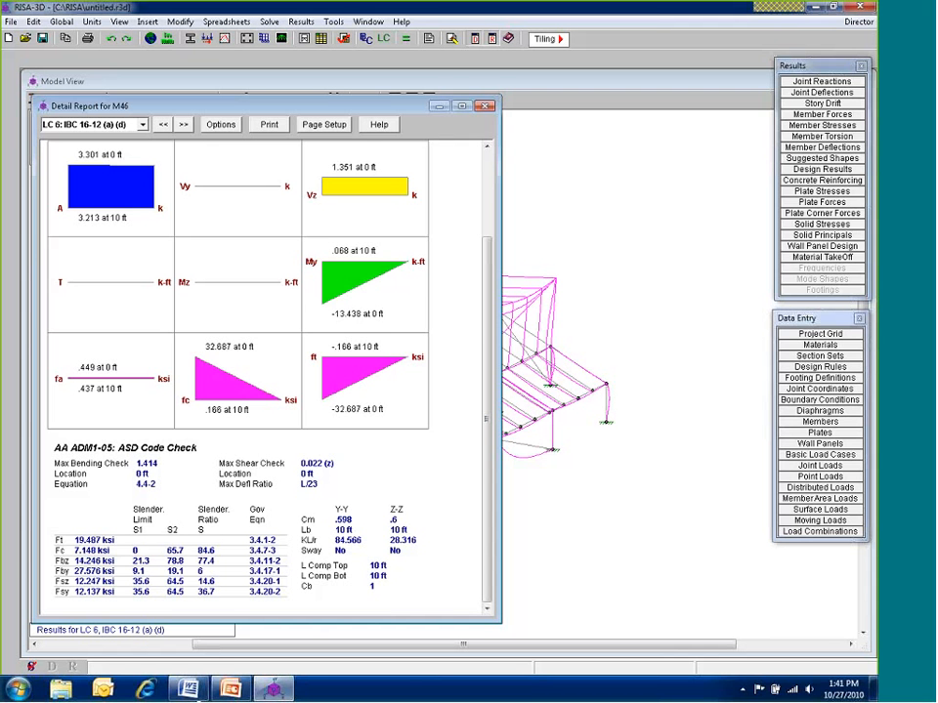
click(192, 691)
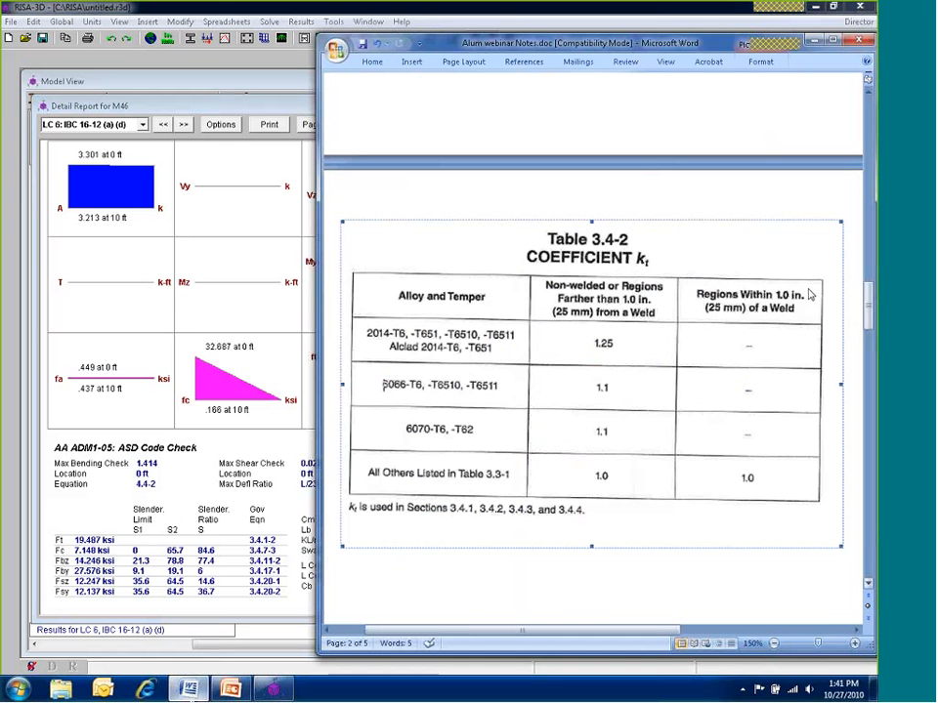
drag(869, 328, 866, 403)
scroll(442, 314, down, 3)
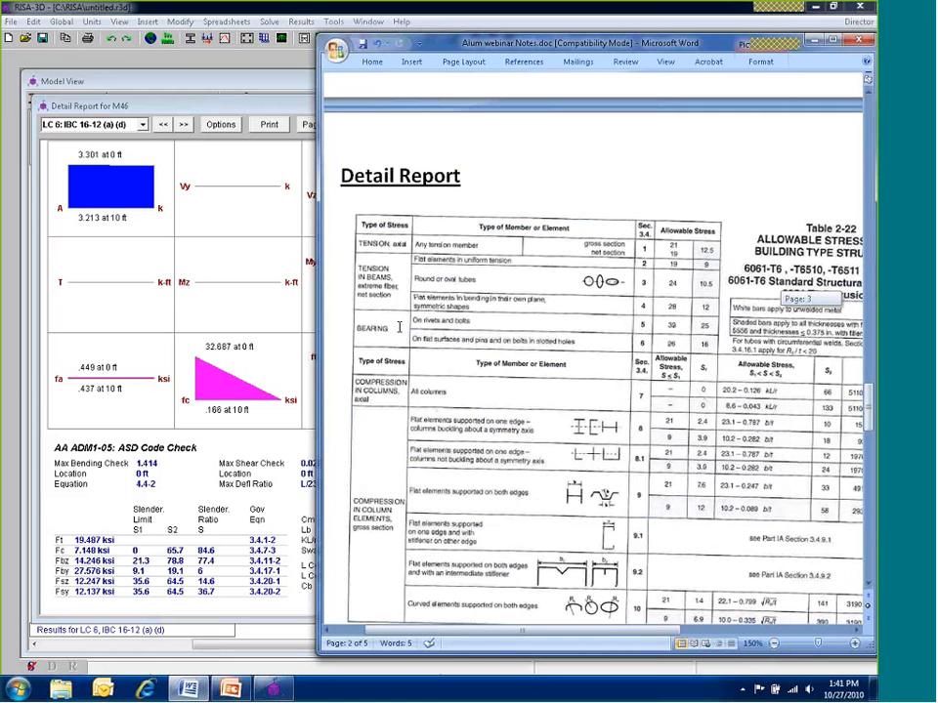
drag(317, 343, 455, 344)
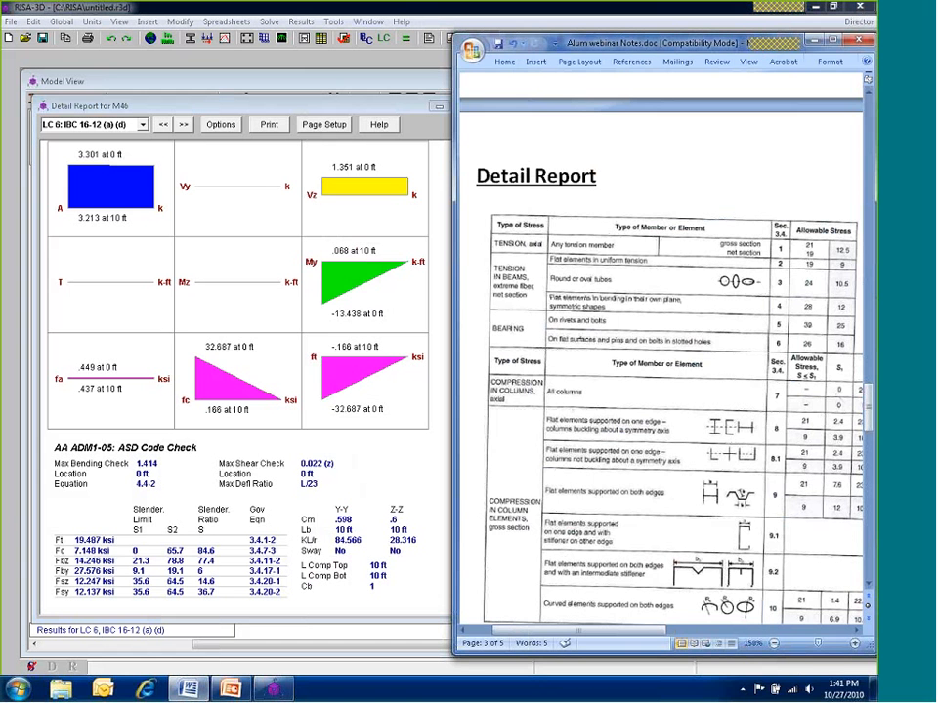
drag(696, 636, 801, 635)
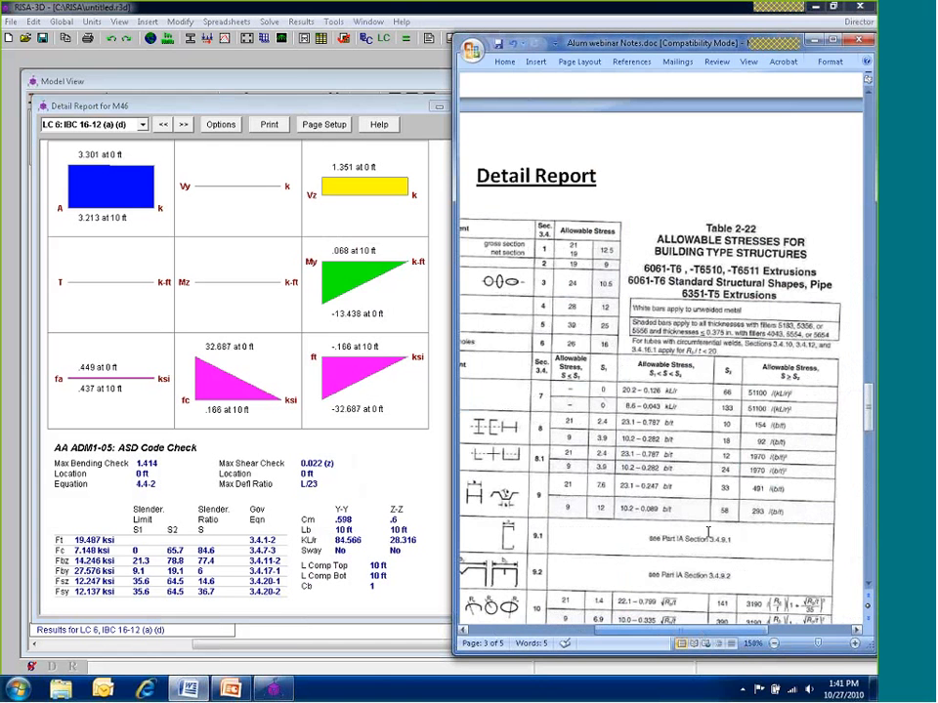
Compare the material listed in M46's RISA-3D detail report with the alloys covered by Table 2-22 in the Word notes
click(300, 461)
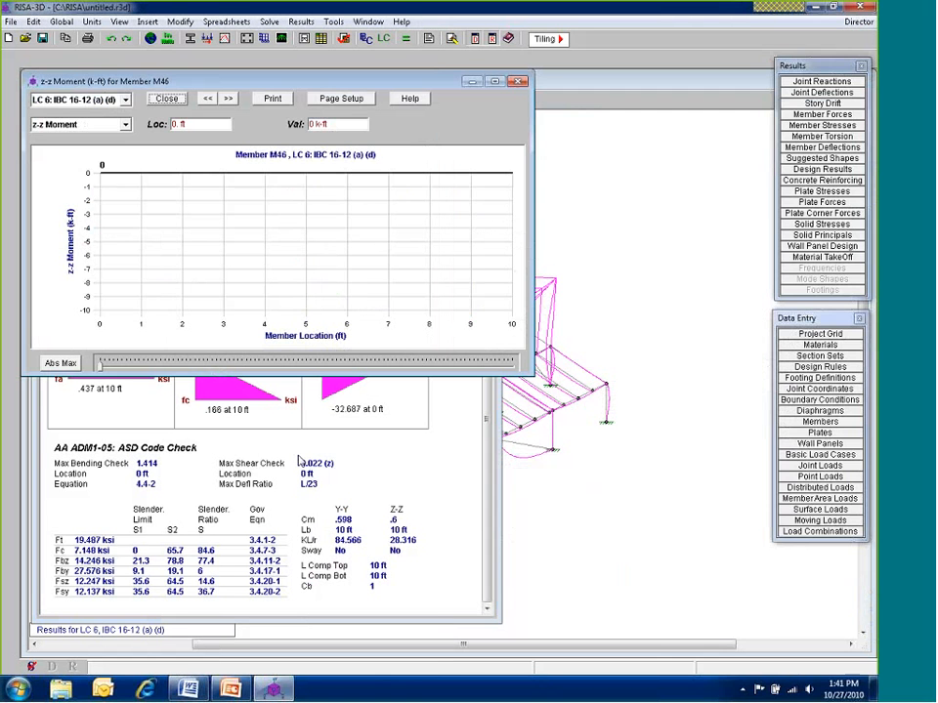
click(166, 98)
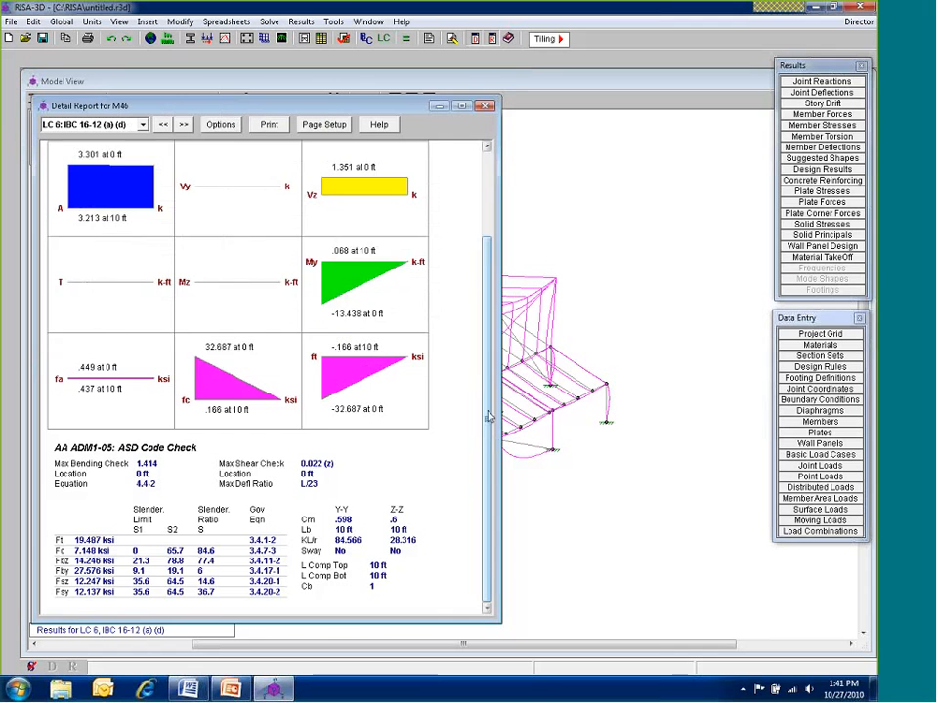
scroll(487, 273, up, 5)
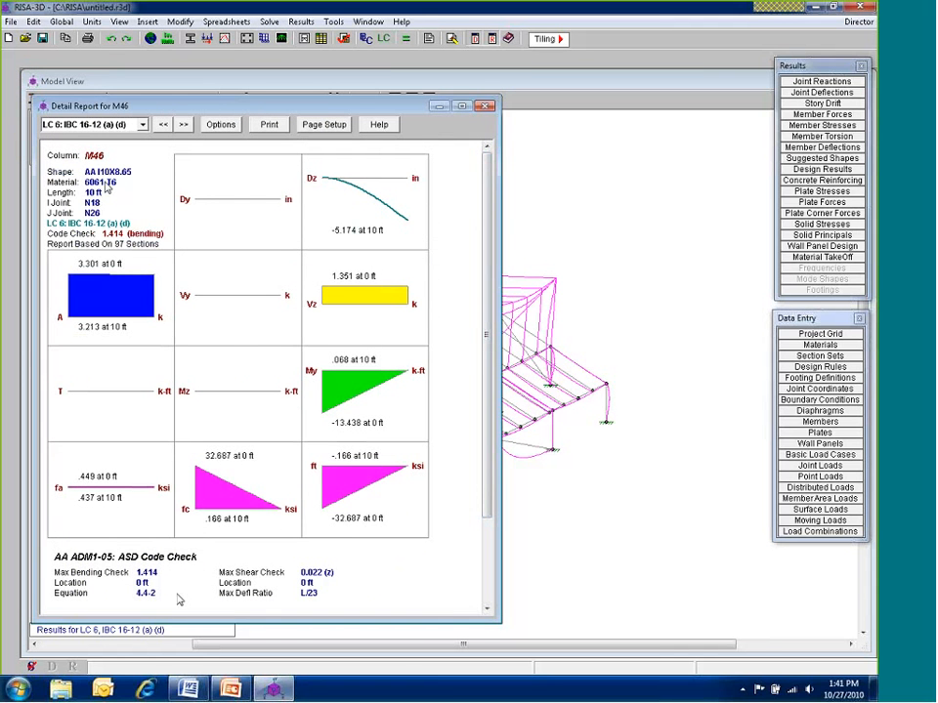
click(188, 690)
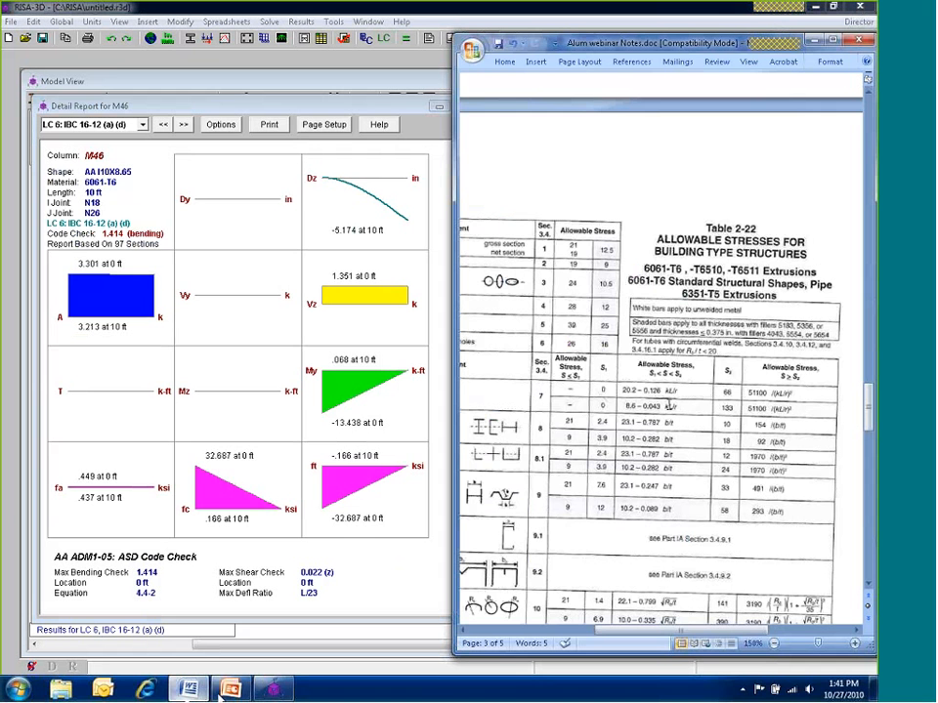
drag(669, 637, 634, 633)
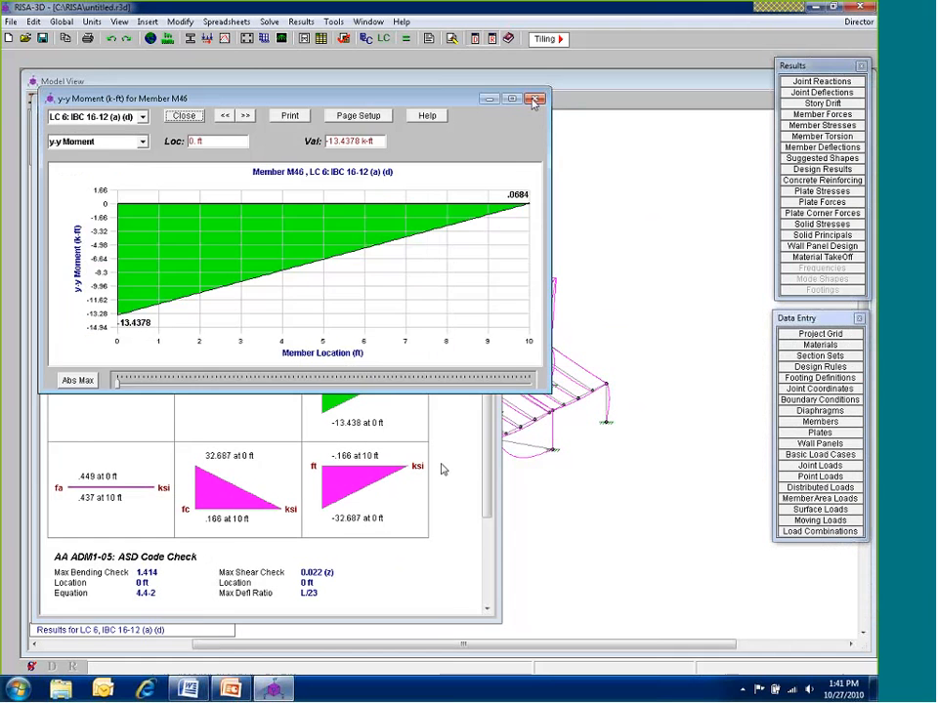
Compare M46's ASD code check allowable stresses with the tension and column compression rows of Table 2-22 in the Word notes
click(534, 99)
scroll(109, 534, down, 4)
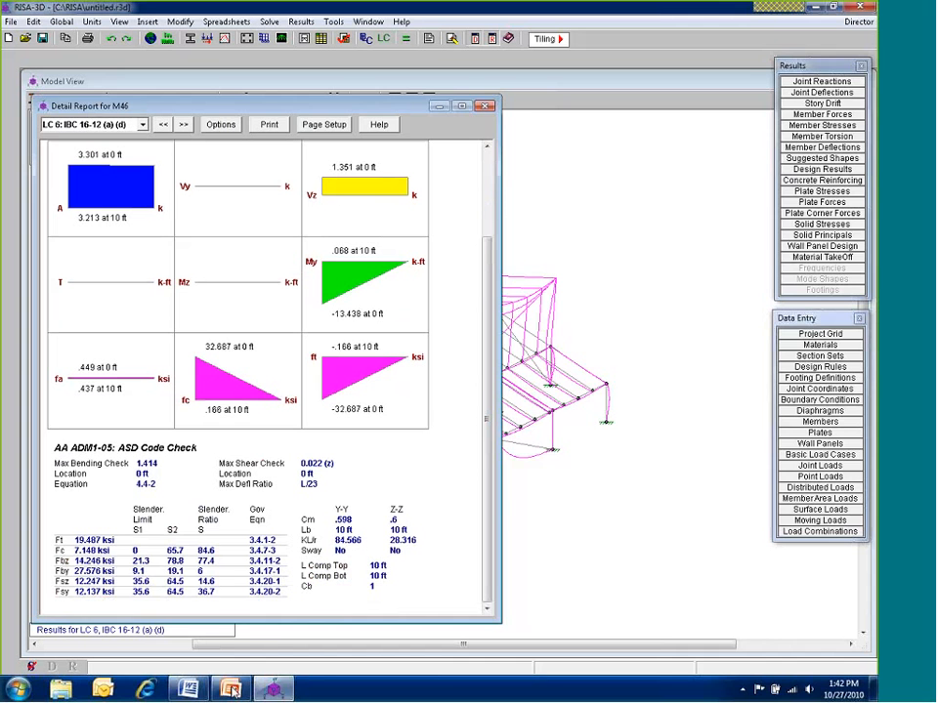
key(alt+Tab)
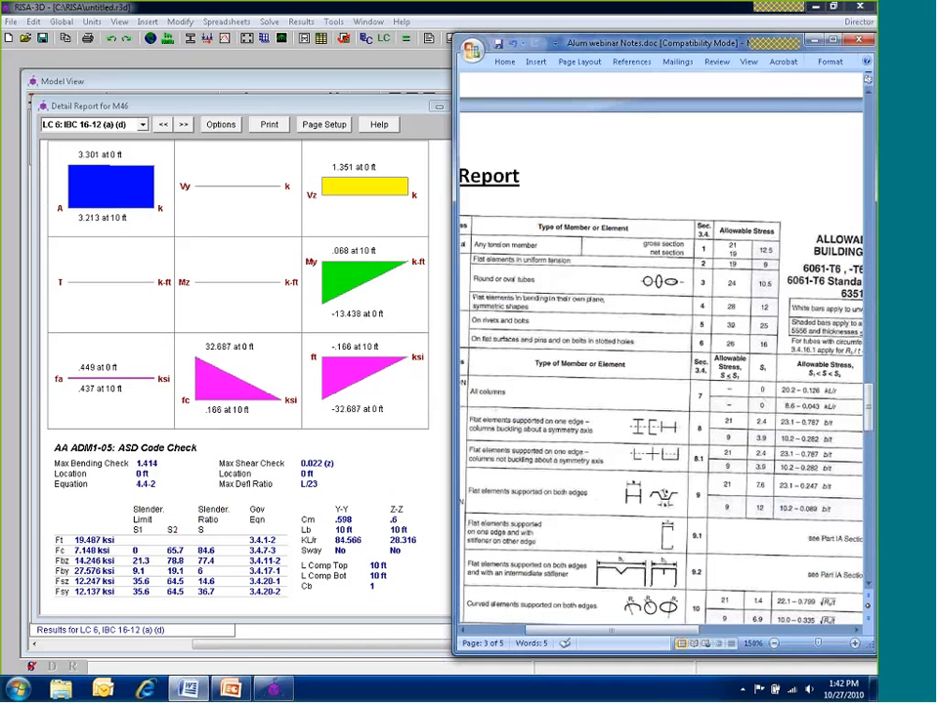
drag(684, 637, 649, 637)
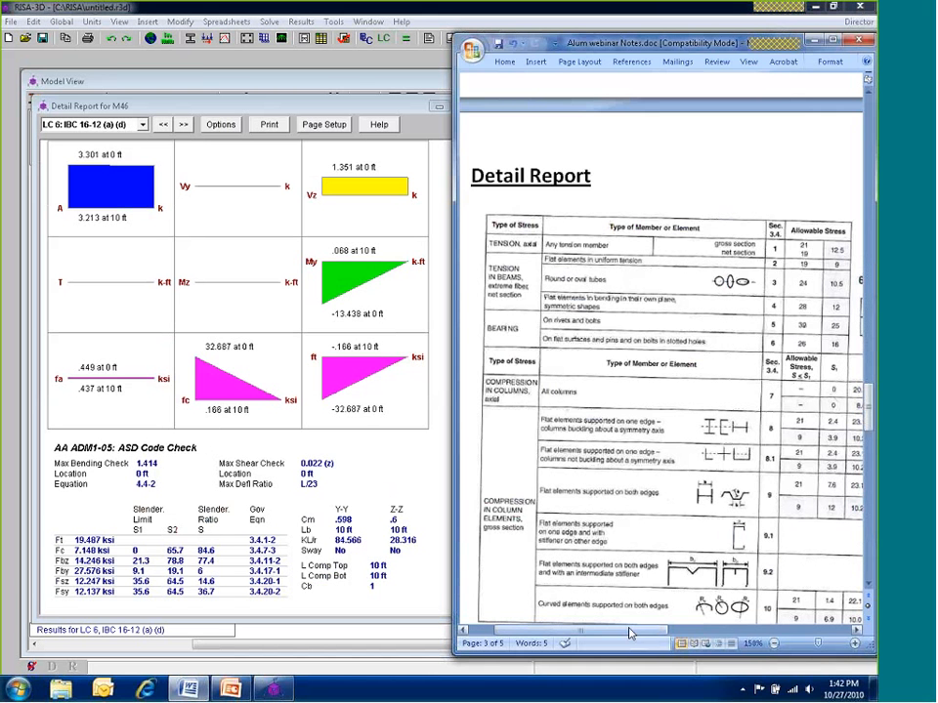
drag(630, 633, 801, 634)
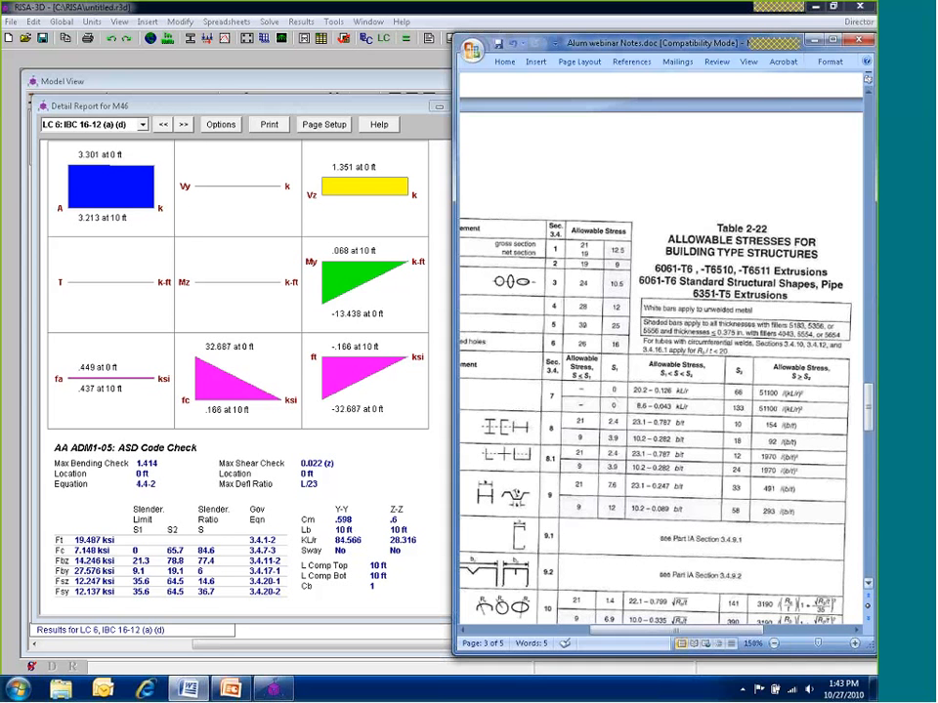
Check M46's remaining allowable stresses against Table 2-22 sections 11 to 21, and close the detail report in RISA-3D
scroll(636, 448, down, 3)
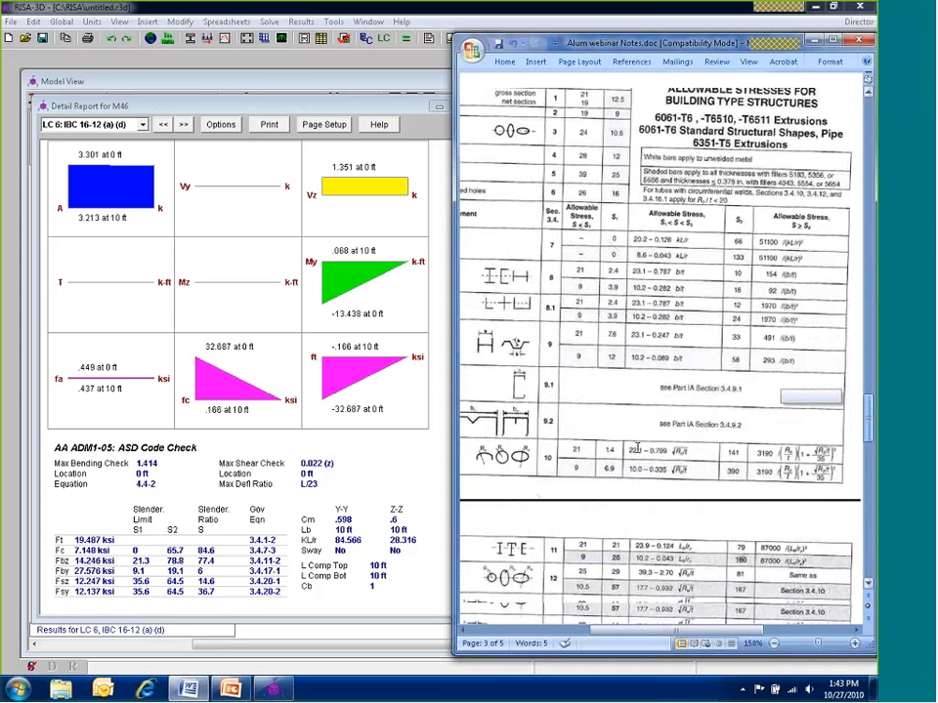
scroll(636, 449, down, 2)
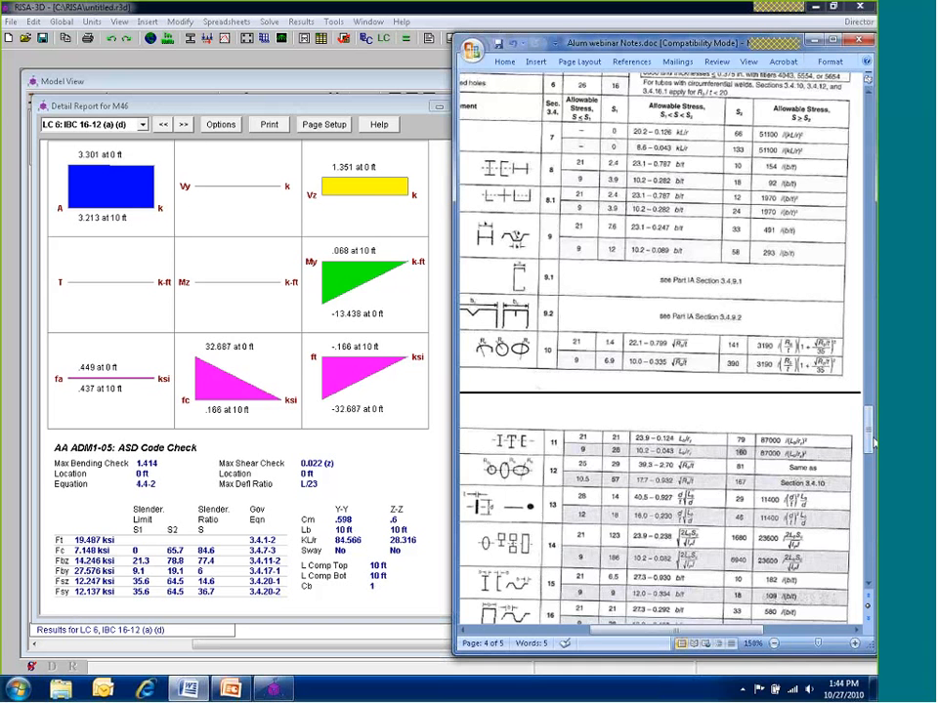
drag(869, 435, 873, 469)
scroll(701, 567, down, 5)
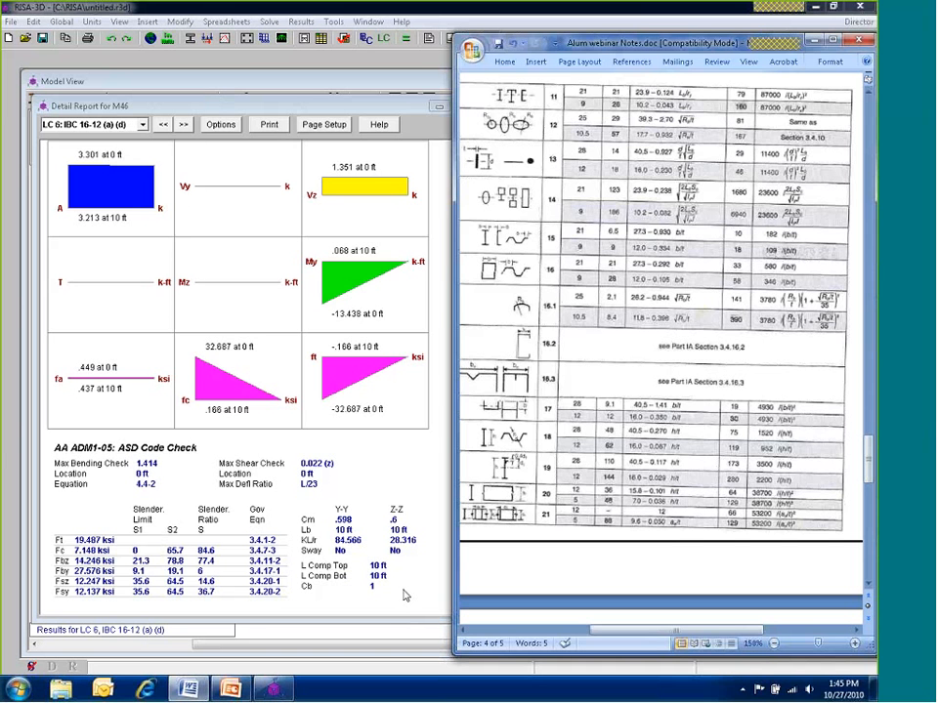
click(381, 481)
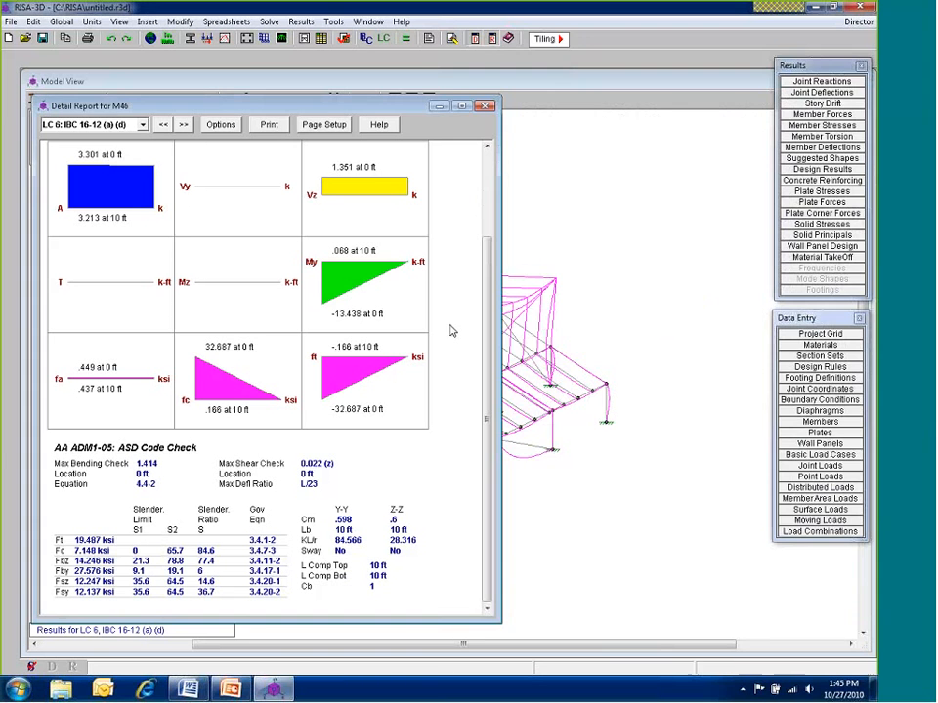
click(485, 107)
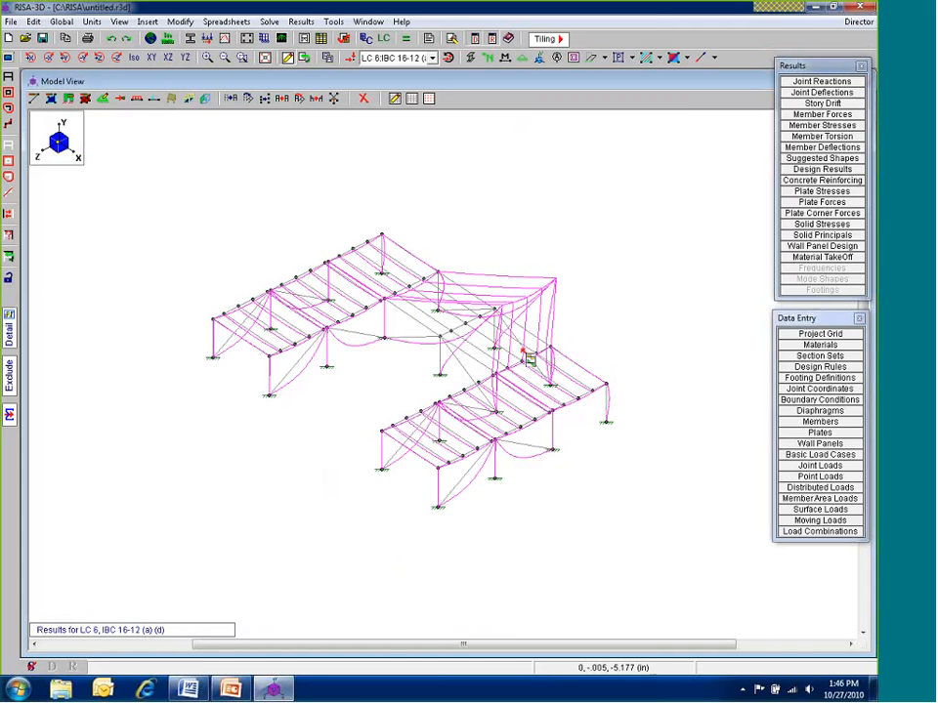
Change the Columns shape in the aluminum section sets to AAI12X11.7
click(807, 357)
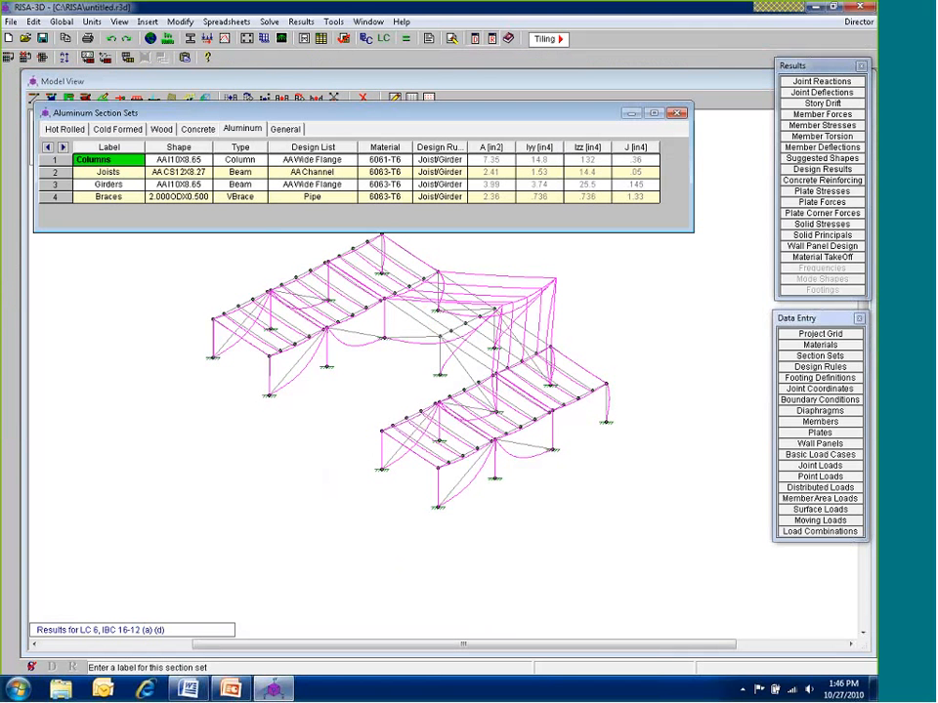
click(179, 160)
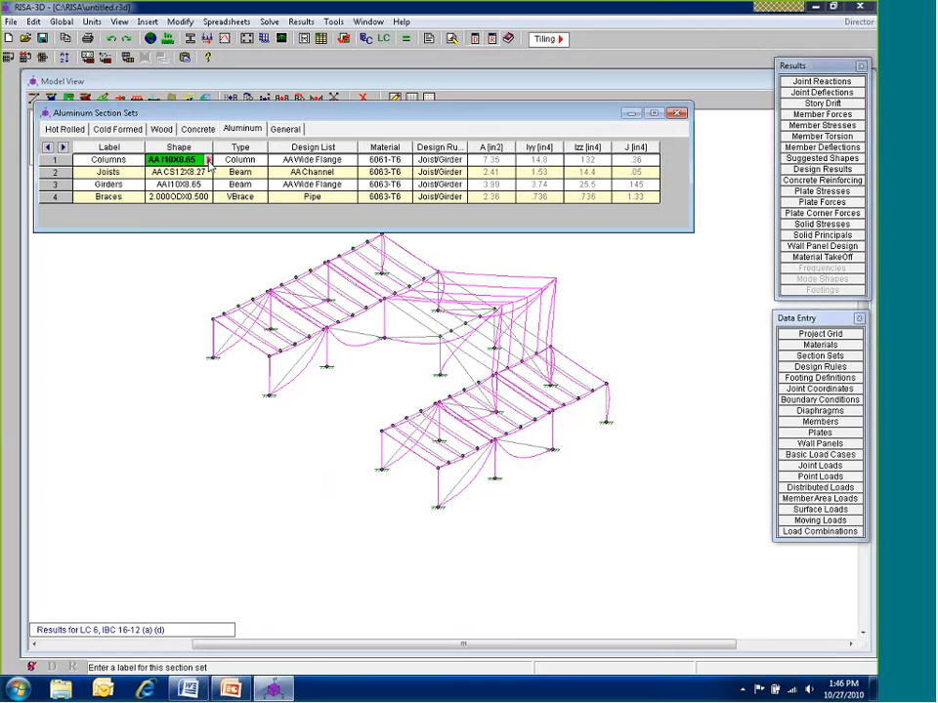
click(208, 159)
click(266, 354)
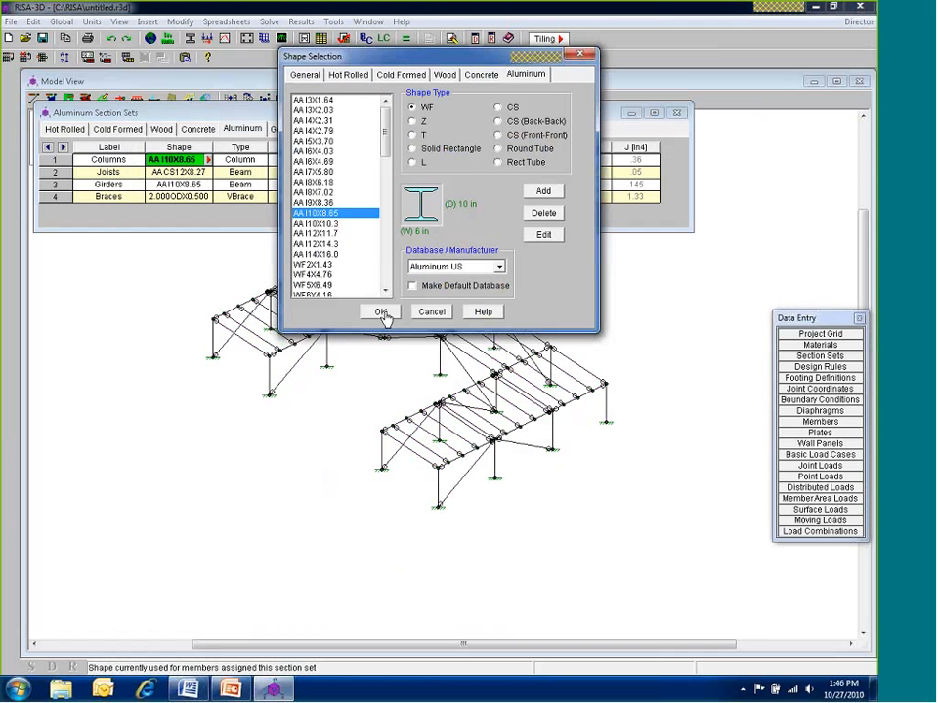
key(Down)
key(Down)
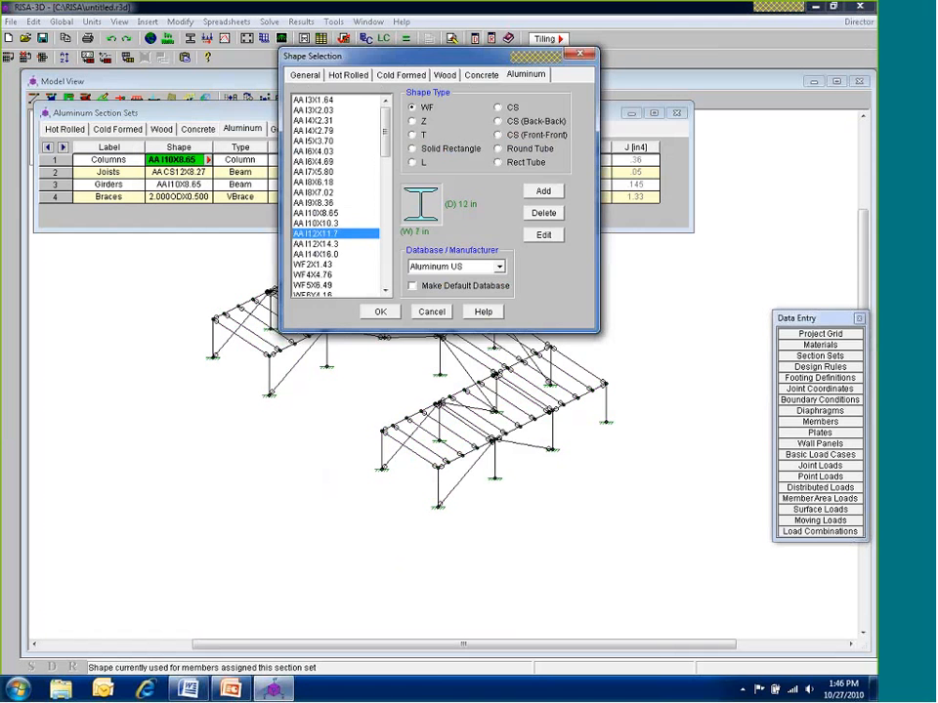
click(380, 314)
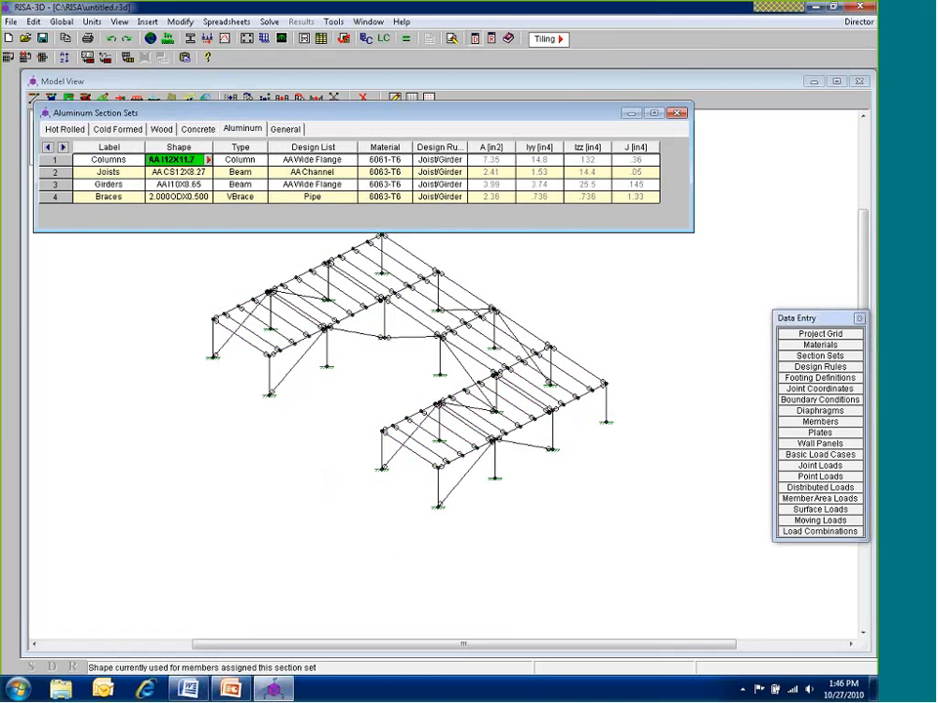
Solve the single combination 6: IBC 16-12 (a)(d) and bring up the joint deflections, returning to the model view
click(406, 38)
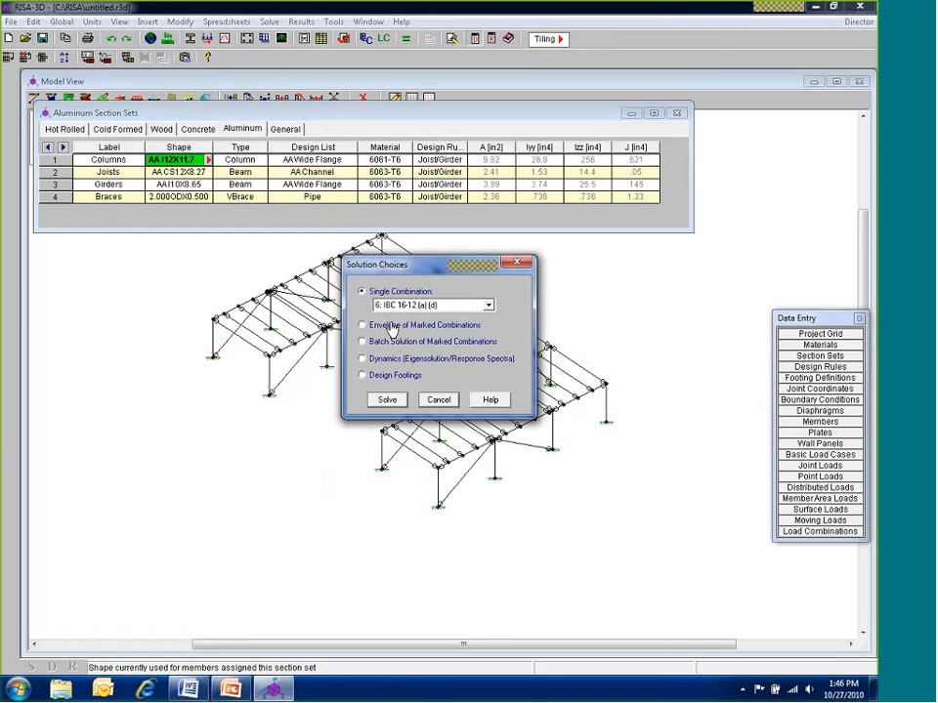
key(Return)
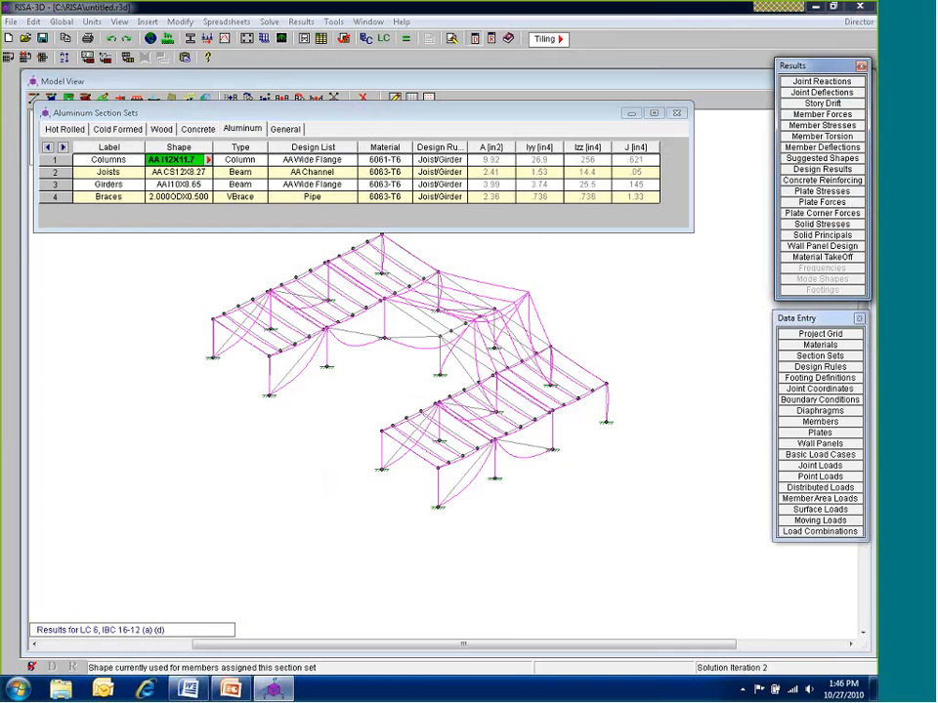
click(832, 92)
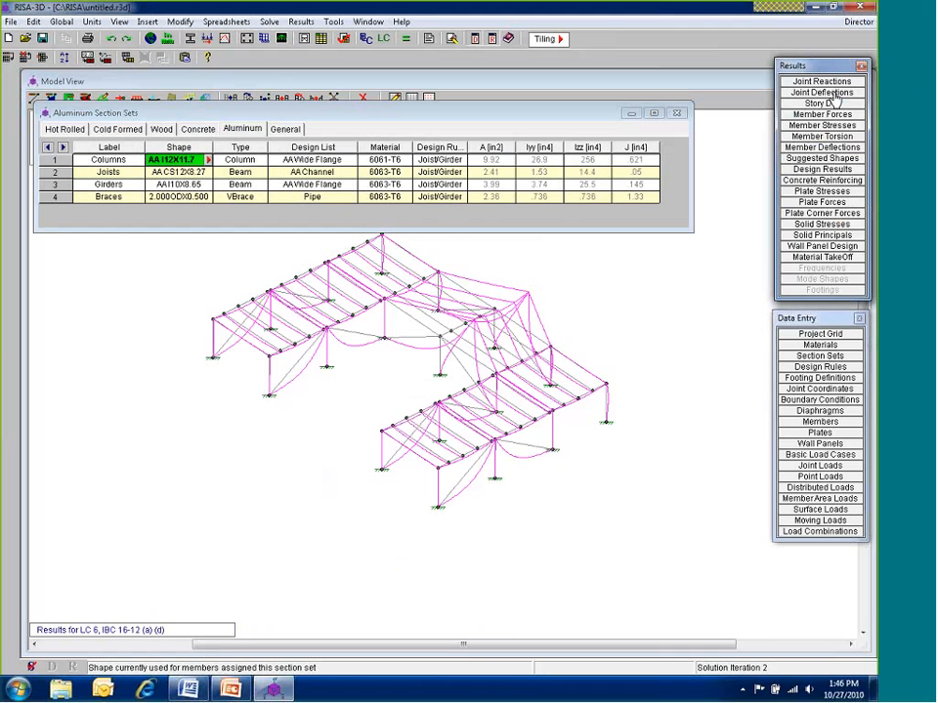
click(646, 332)
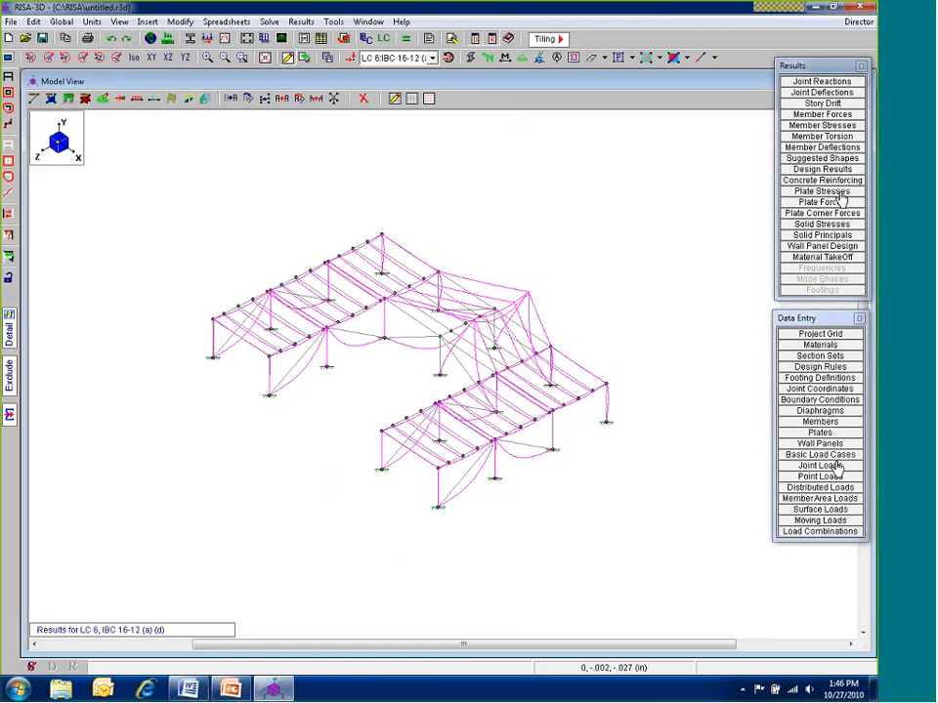
Review the aluminum code checks by combination, sorted by UC Max from absolute maximum to absolute minimum, with the joint deflections closed
click(822, 170)
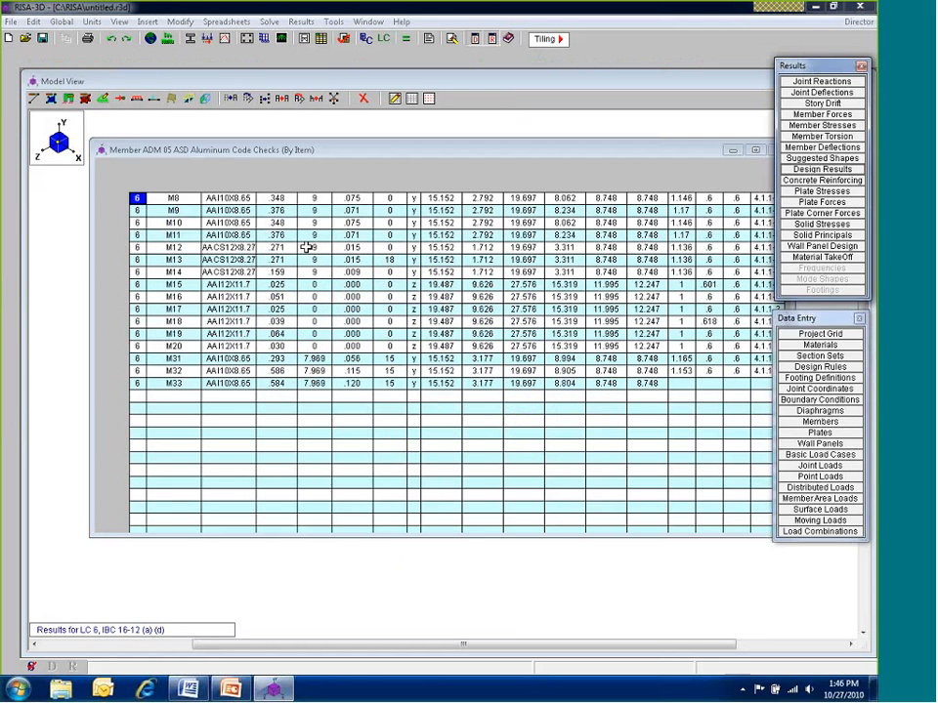
right_click(291, 187)
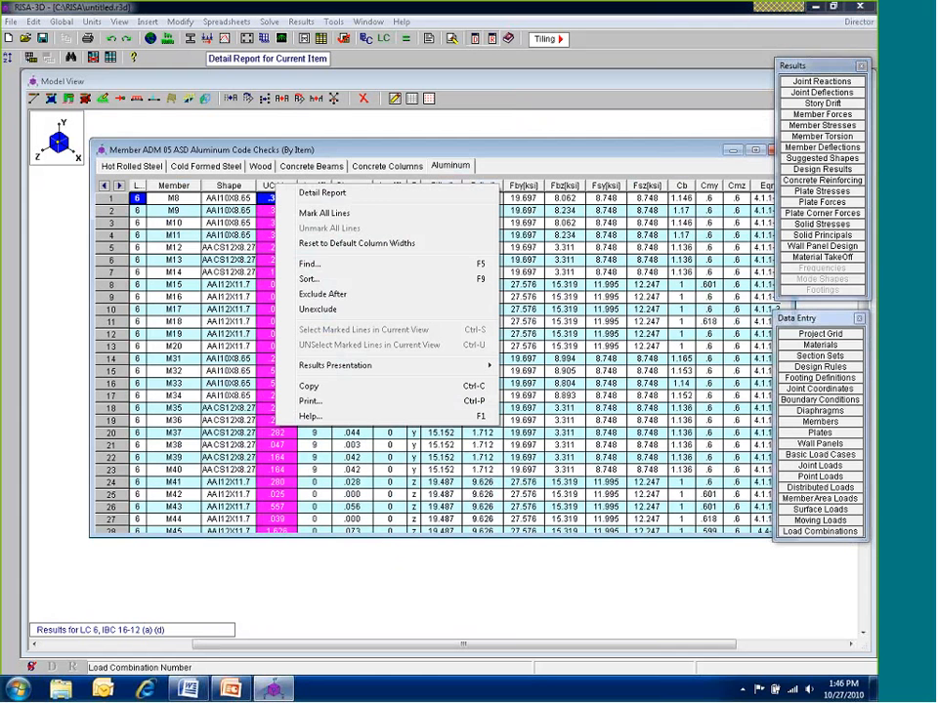
click(311, 279)
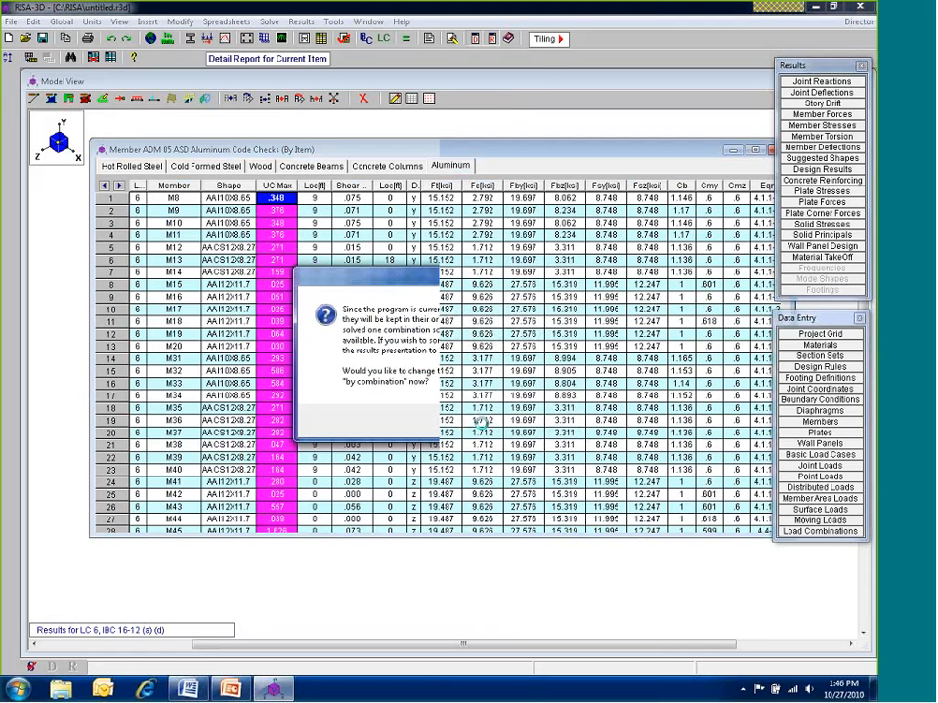
click(483, 421)
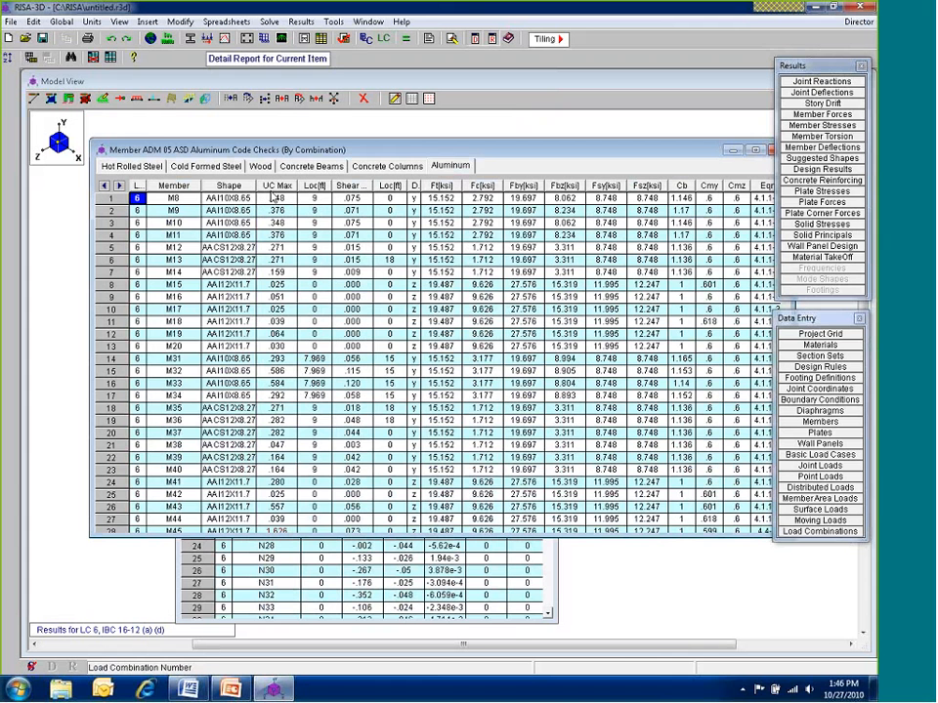
click(445, 608)
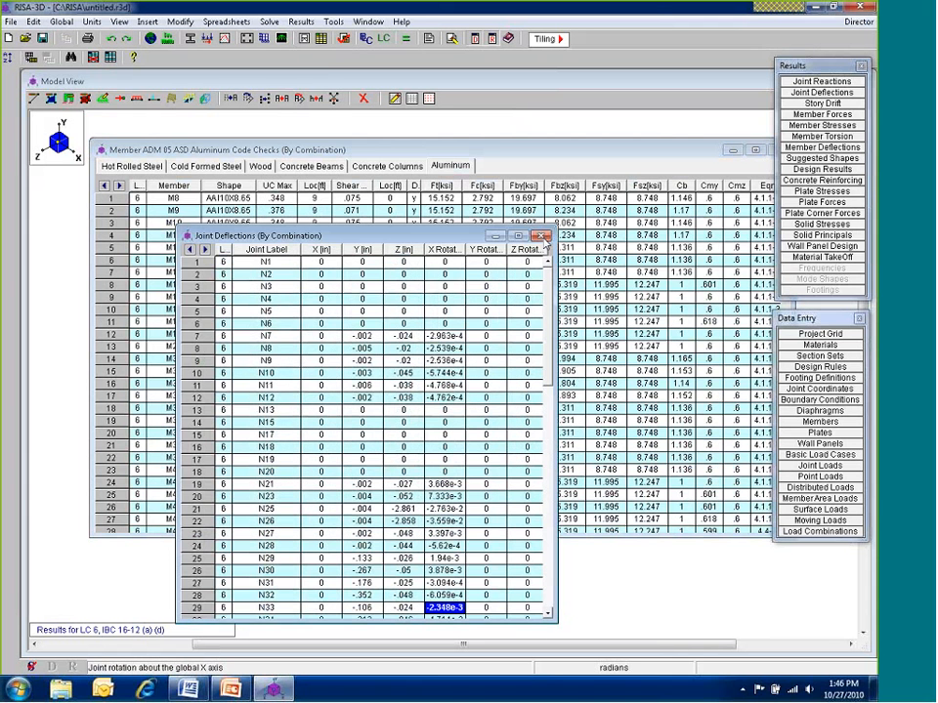
click(545, 236)
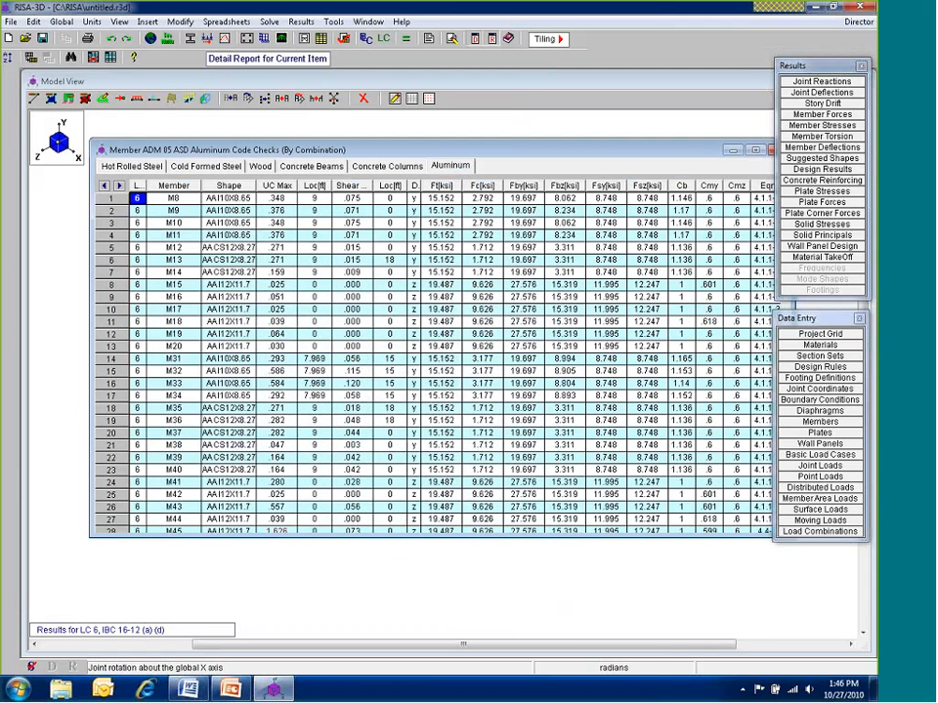
right_click(293, 186)
click(309, 280)
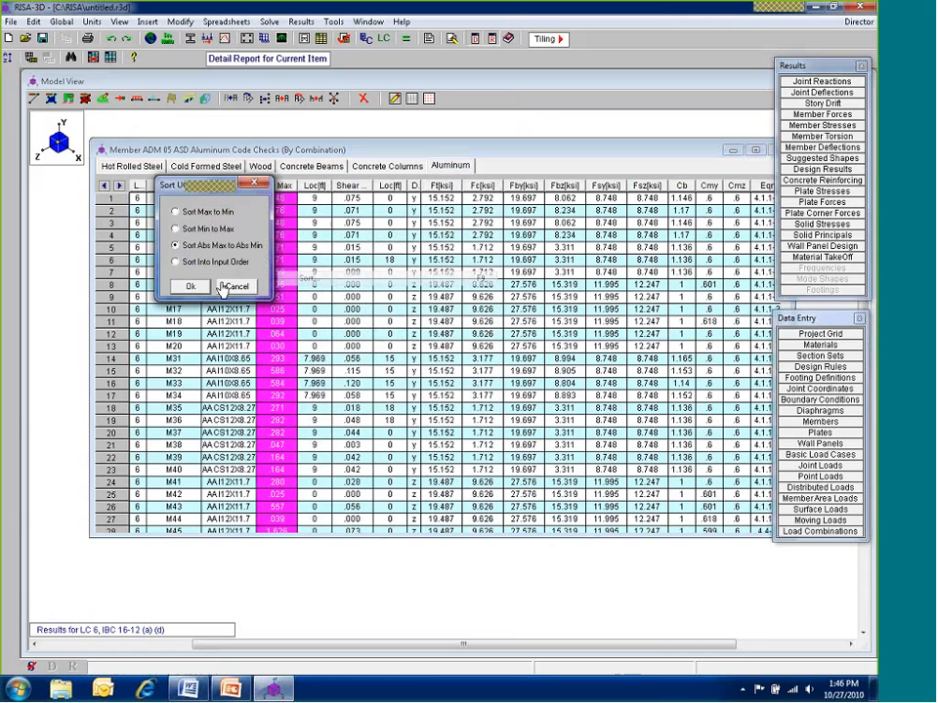
key(Return)
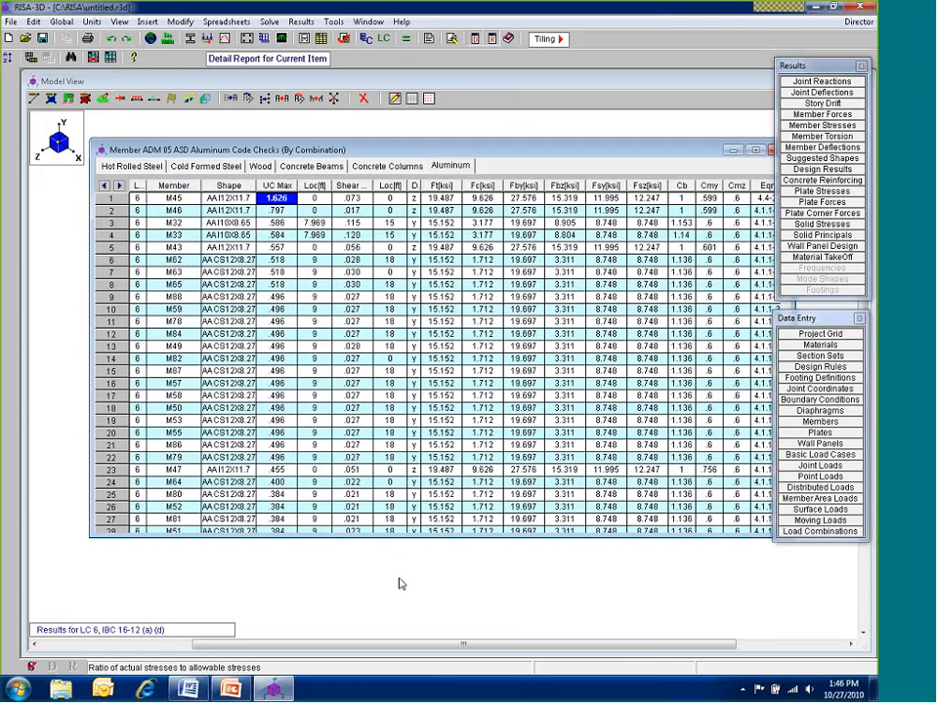
key(ctrl+F4)
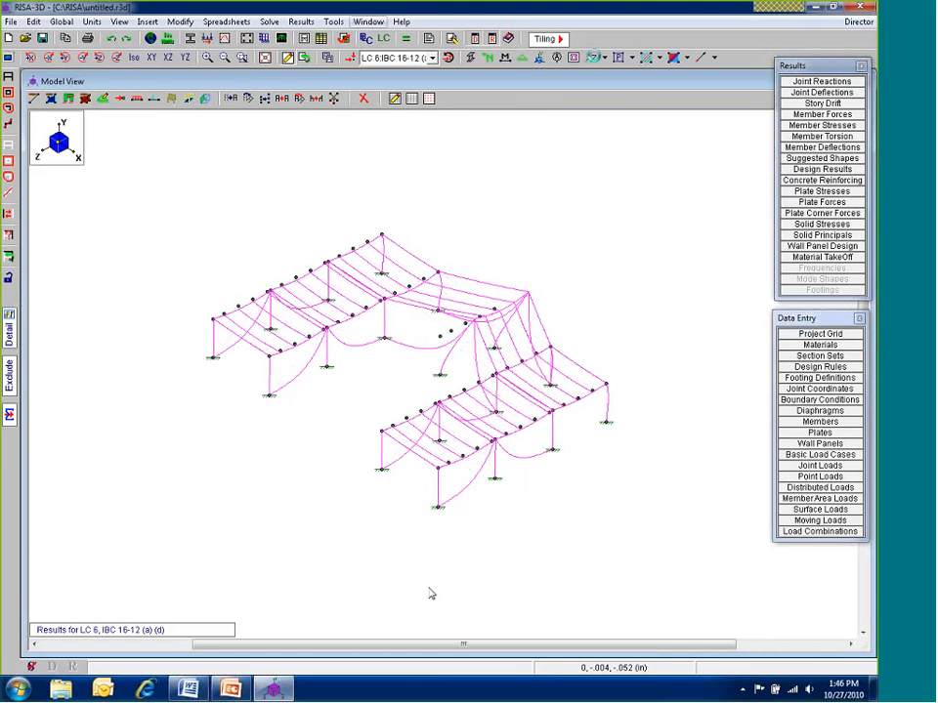
Display the LC 6 loads and the member axial force diagrams on the undeflected frame
middle_drag(323, 406, 291, 409)
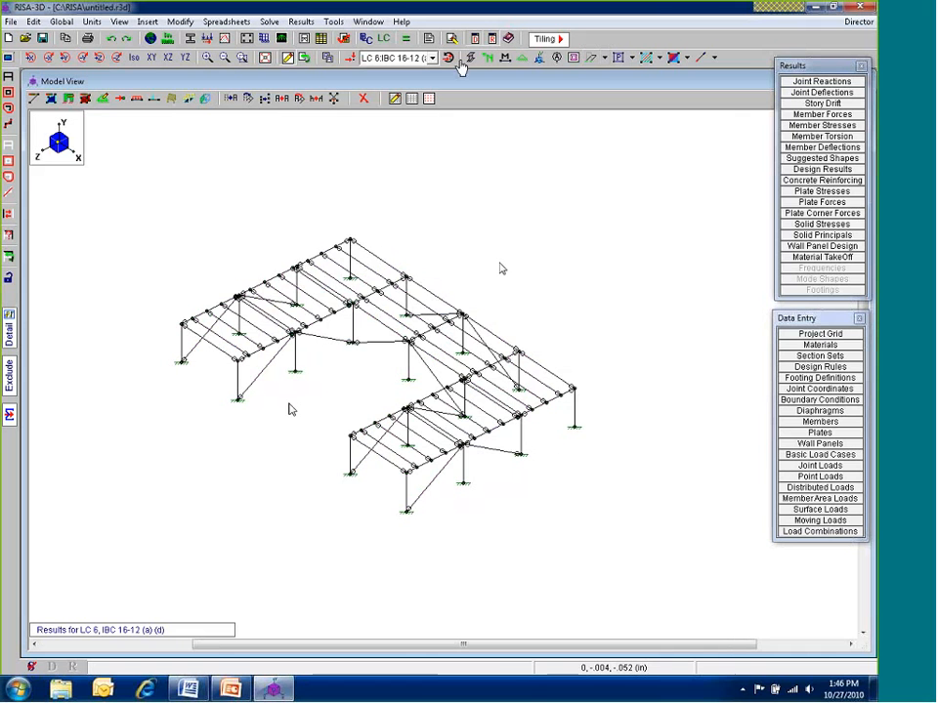
click(351, 58)
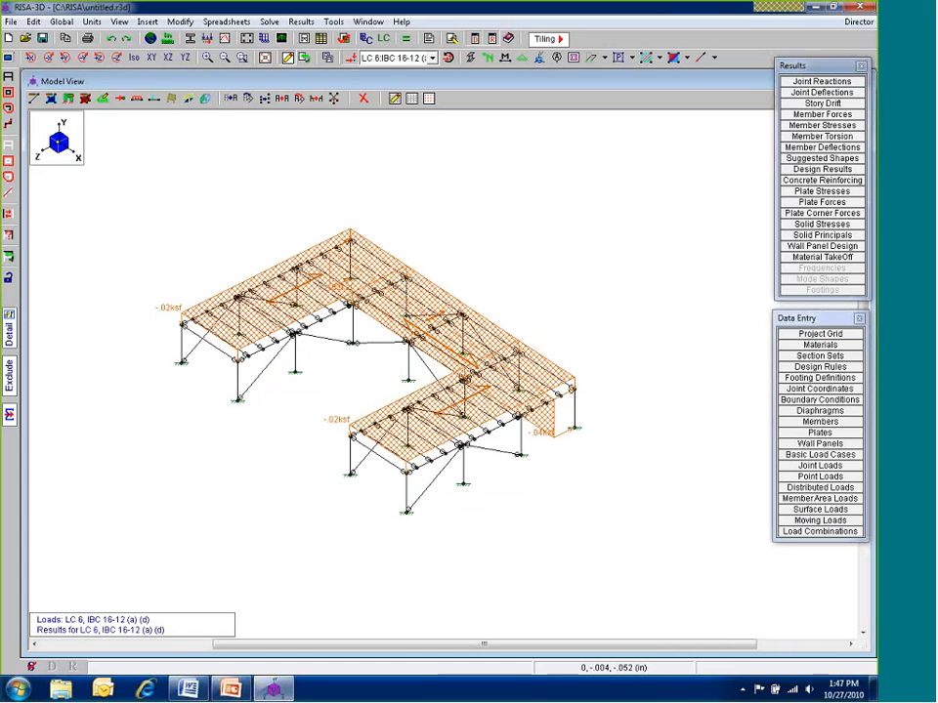
click(8, 58)
click(86, 108)
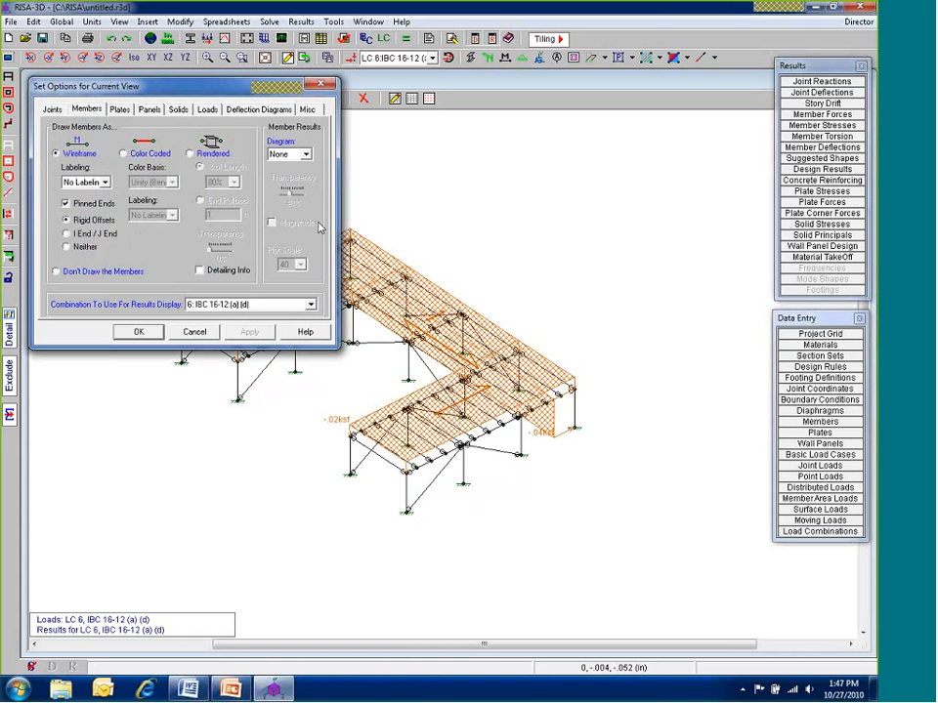
click(298, 154)
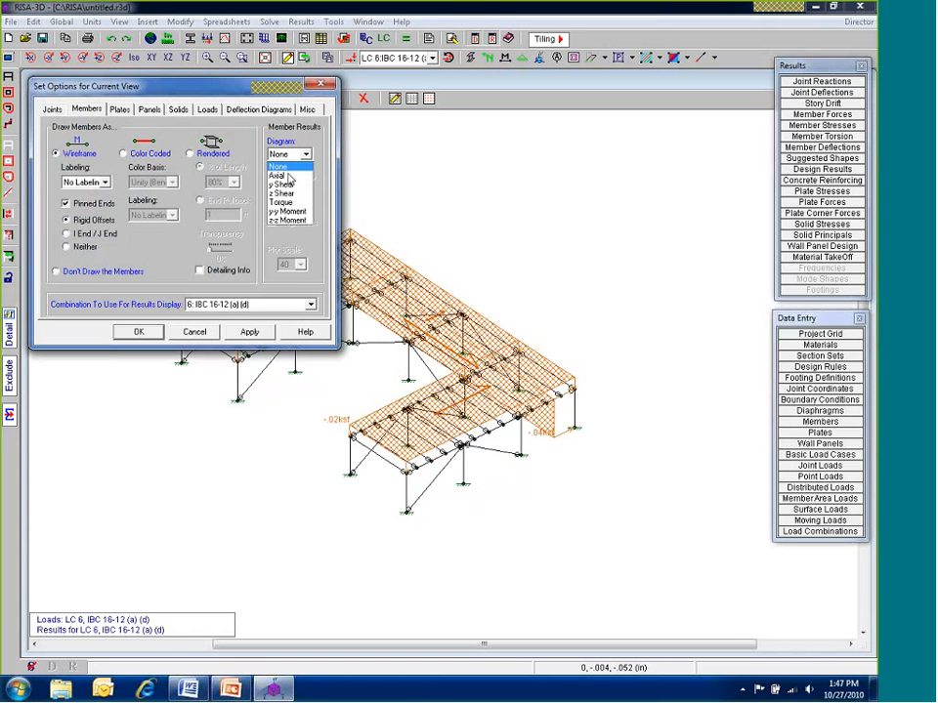
click(283, 176)
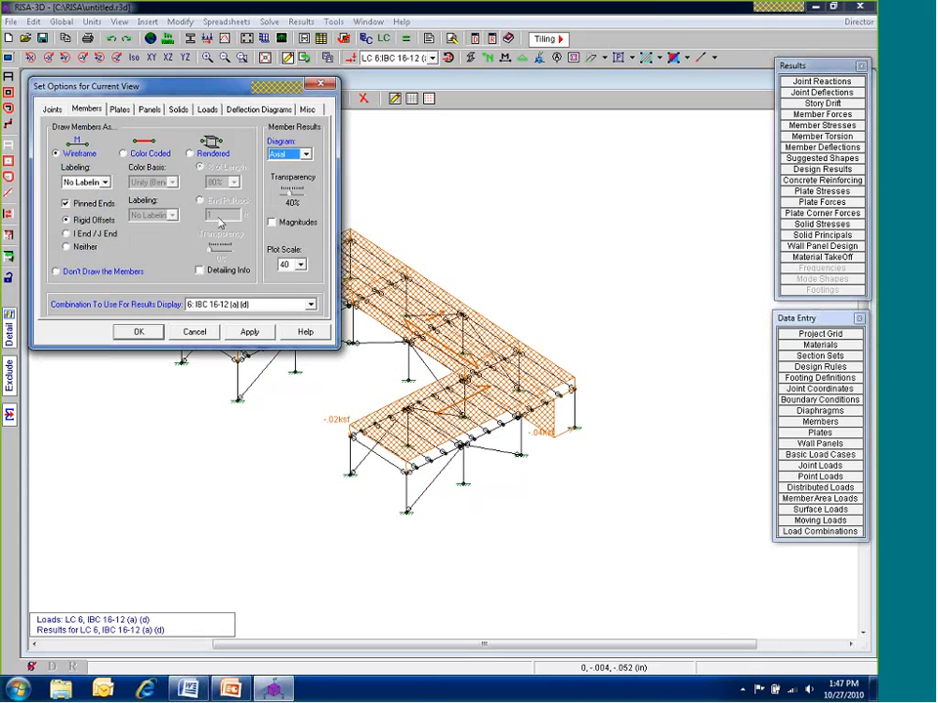
click(142, 335)
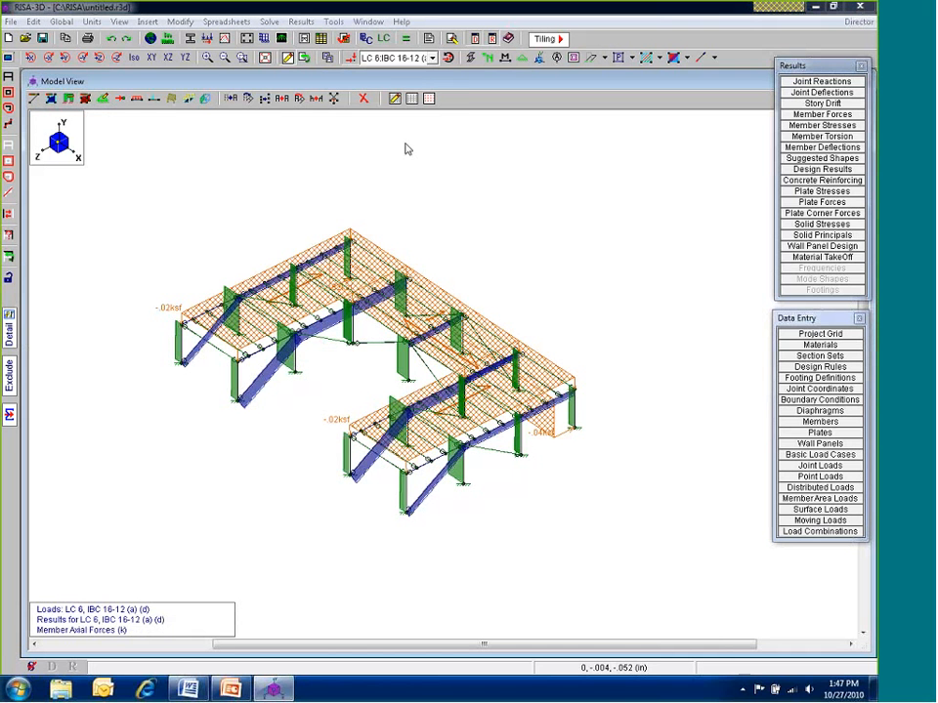
Choose LC 3: IBC 16-12 (a)(a) as the load display combination and hide the loads in the model view
click(391, 57)
click(391, 58)
click(350, 59)
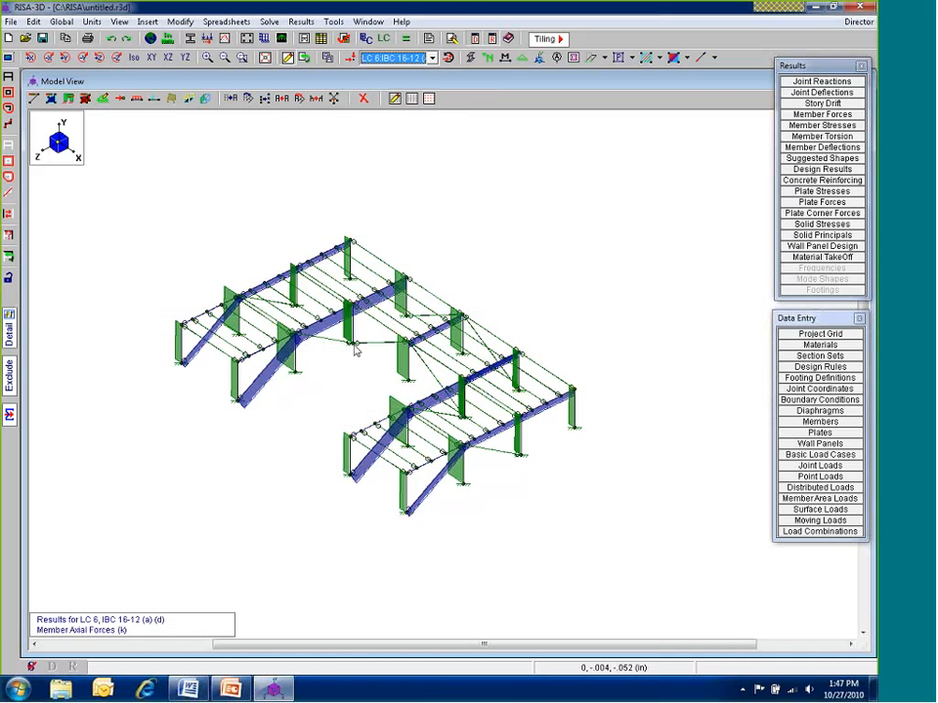
Inspect the detail report of vertical brace M52A in an enlarged window, including its member forces and ASD code check, and close it
scroll(310, 391, up, 2)
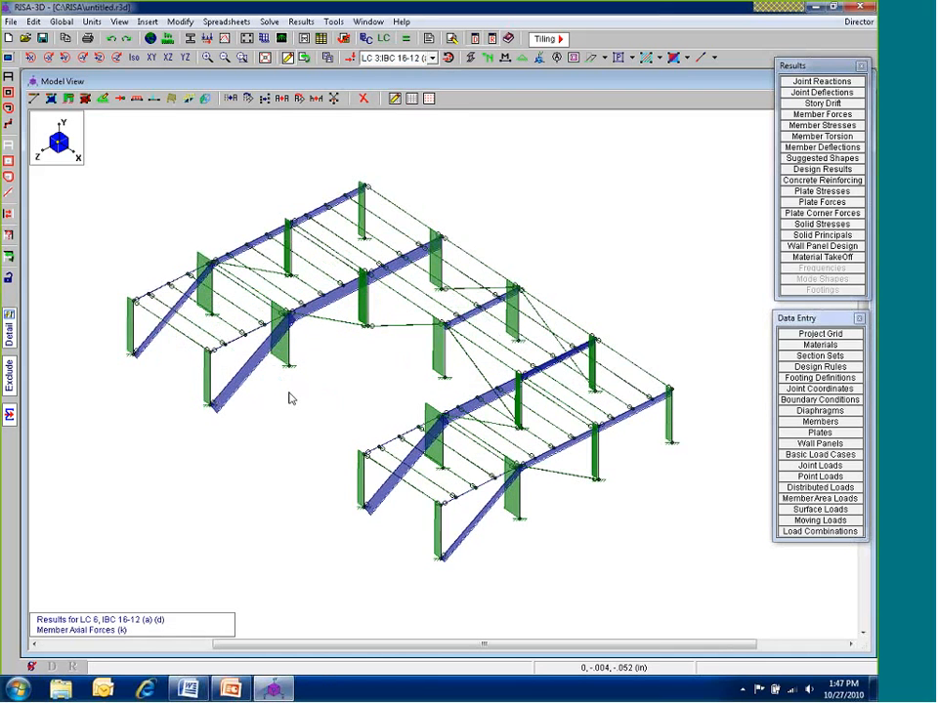
scroll(289, 398, up, 1)
click(8, 256)
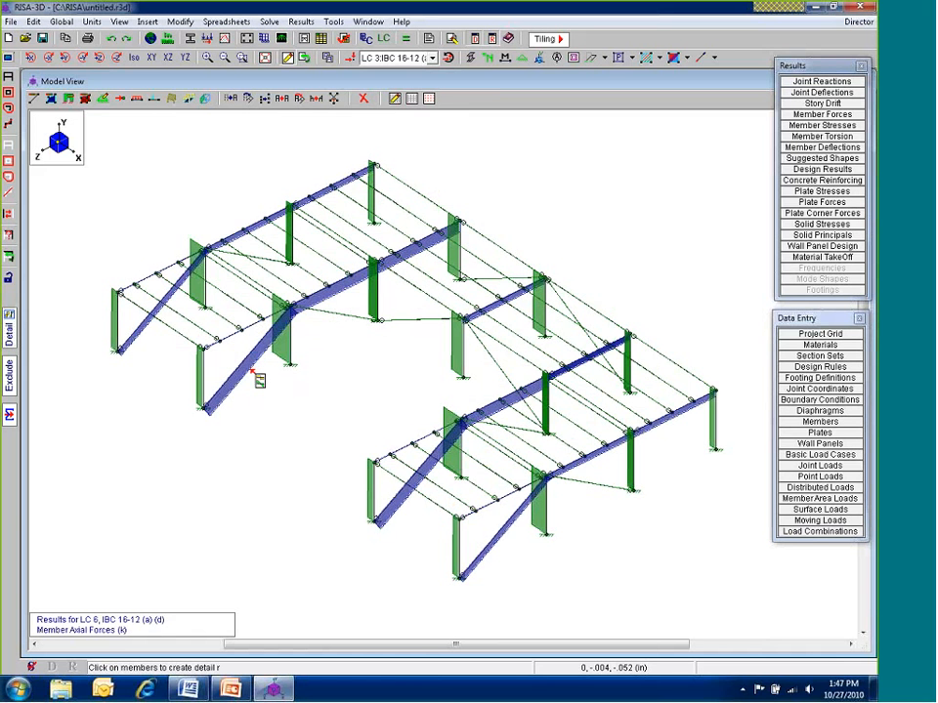
scroll(258, 380, up, 1)
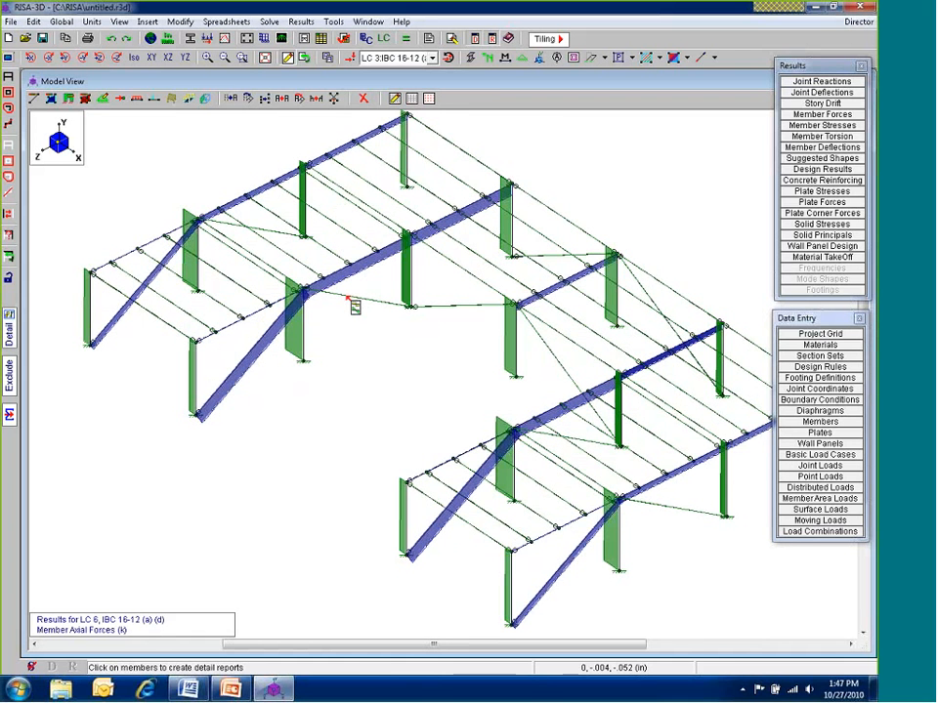
click(261, 223)
drag(262, 133, 262, 102)
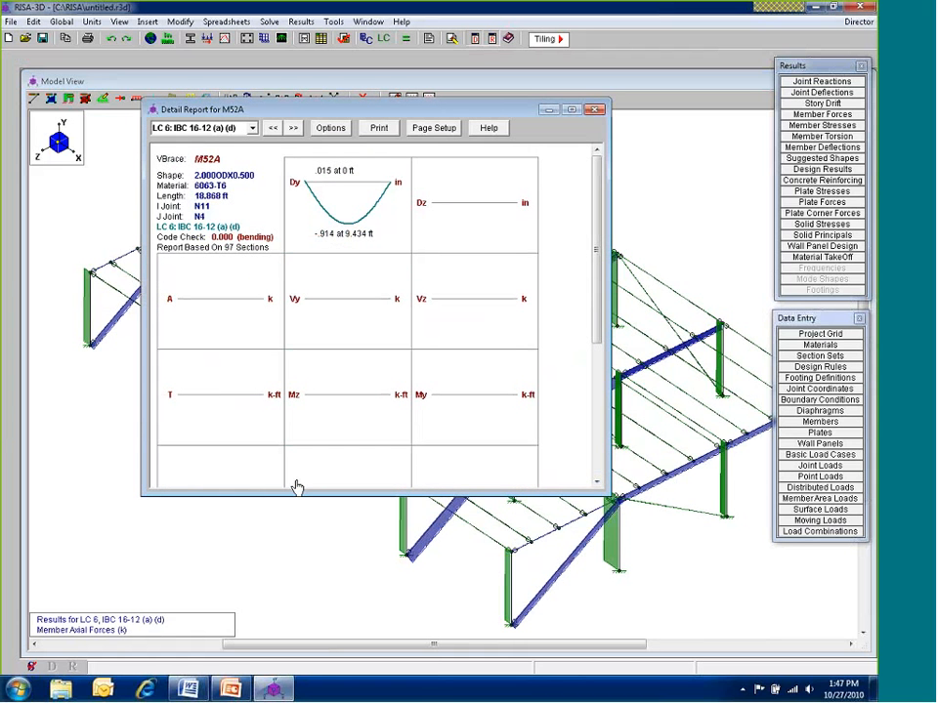
drag(298, 493, 321, 630)
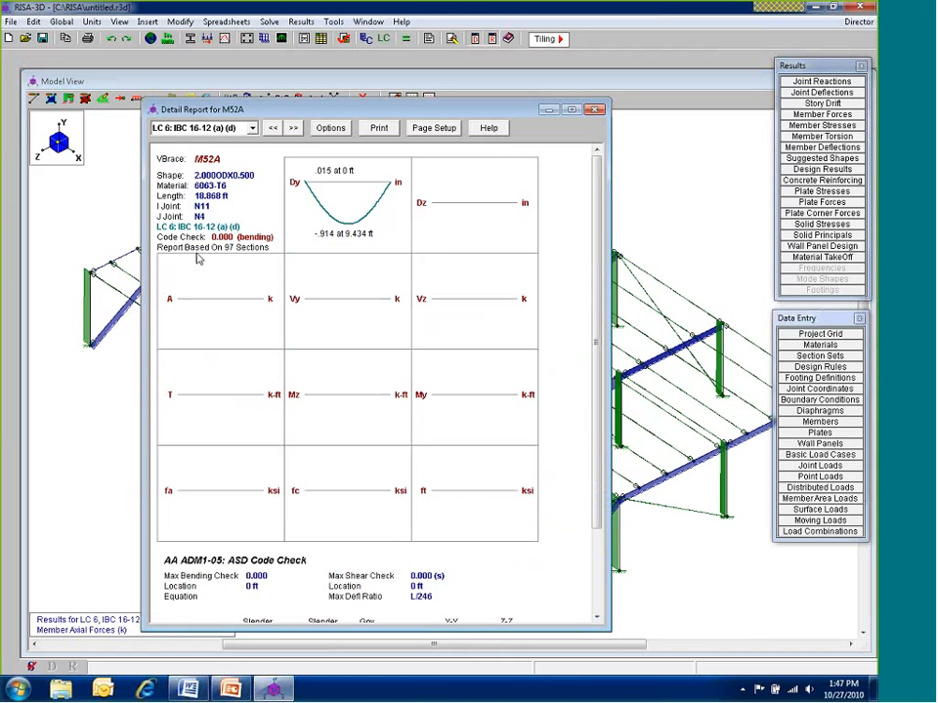
click(594, 110)
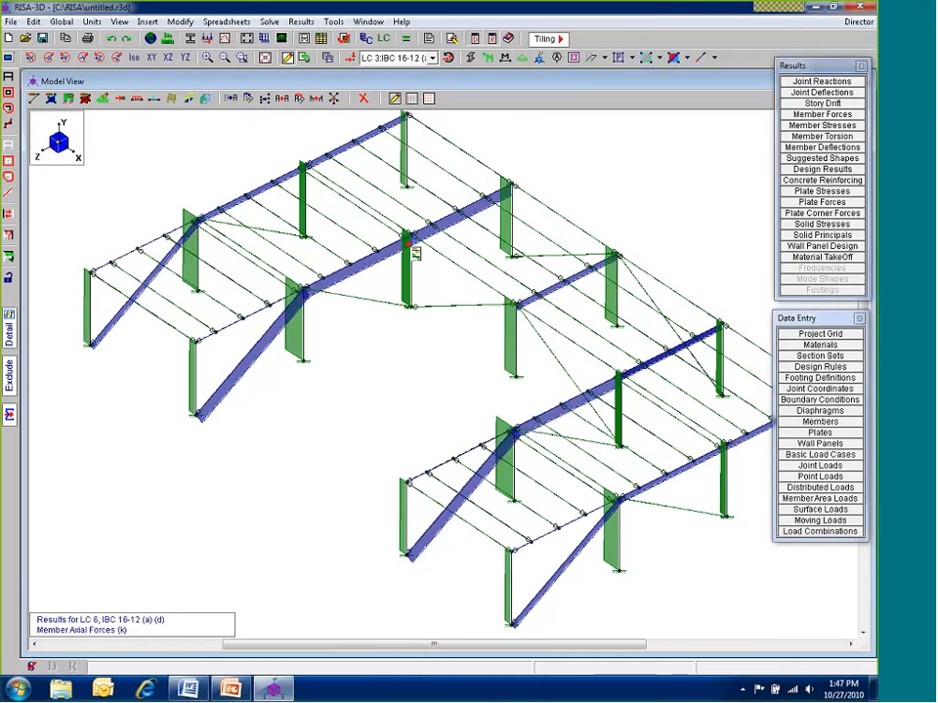
Solve the frame for the single combination 5: IBC 16-12 (a)(c)
key(ctrl+q)
click(430, 305)
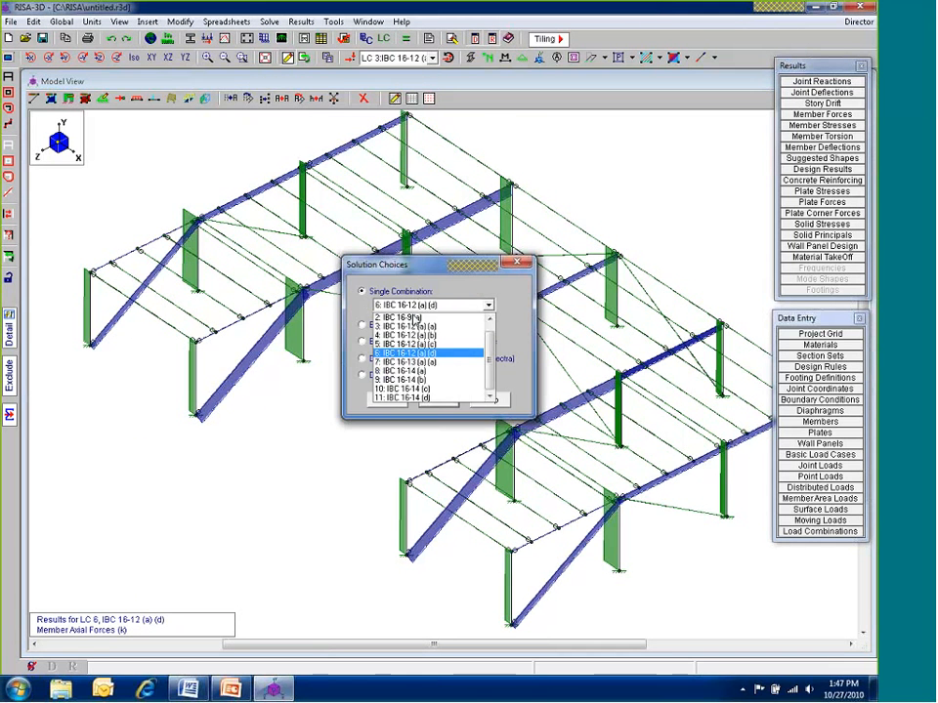
click(405, 362)
click(425, 305)
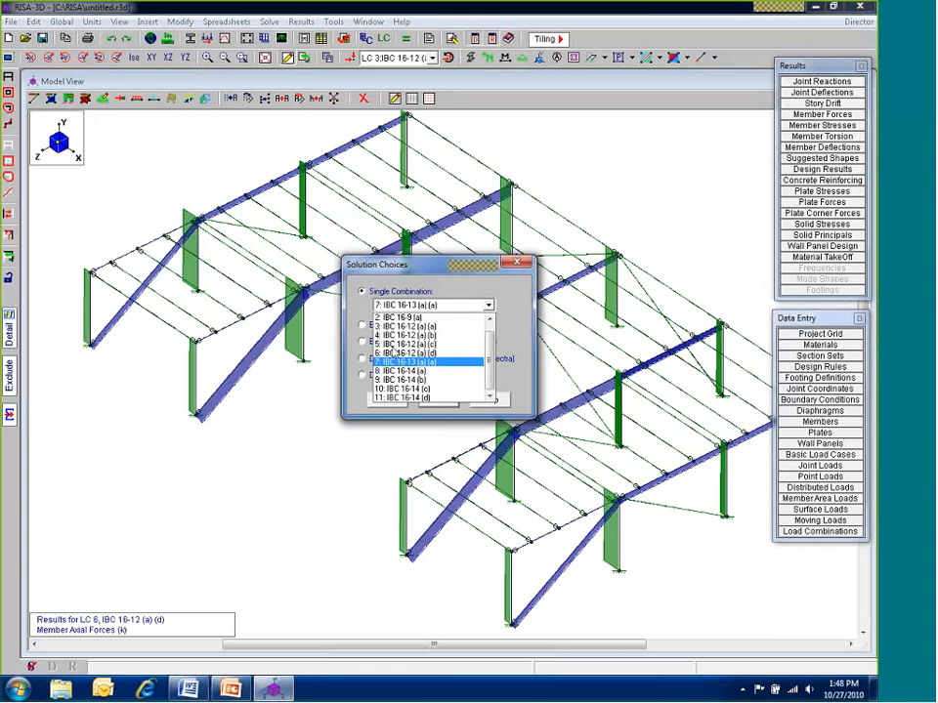
click(402, 360)
click(363, 398)
Leave the aluminum code checks and show the LC 3 loads over the axial force diagrams in the model view
click(278, 181)
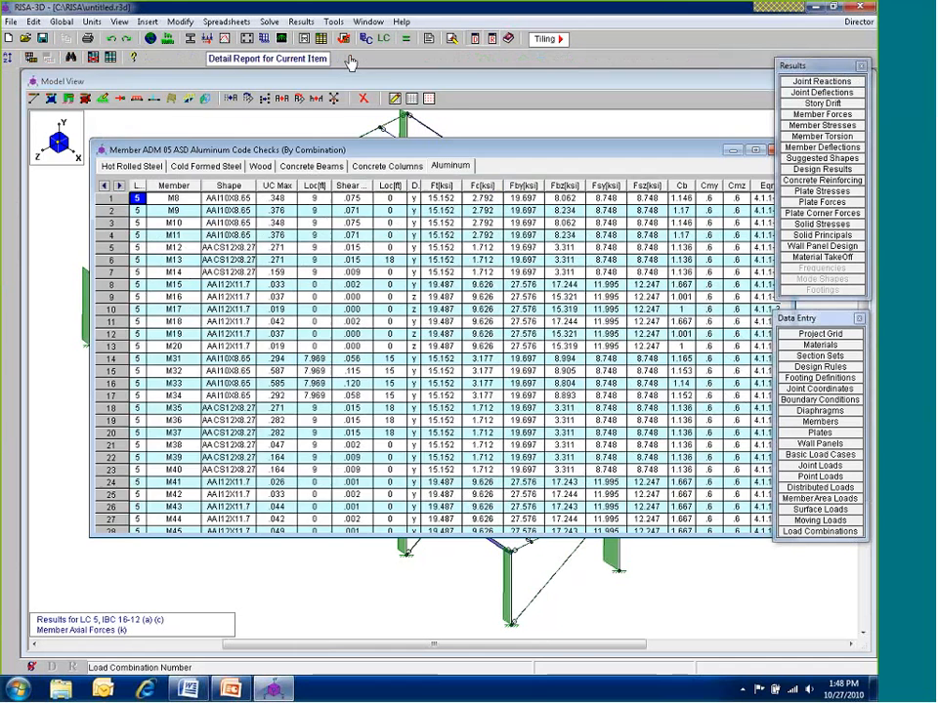
click(342, 116)
click(394, 98)
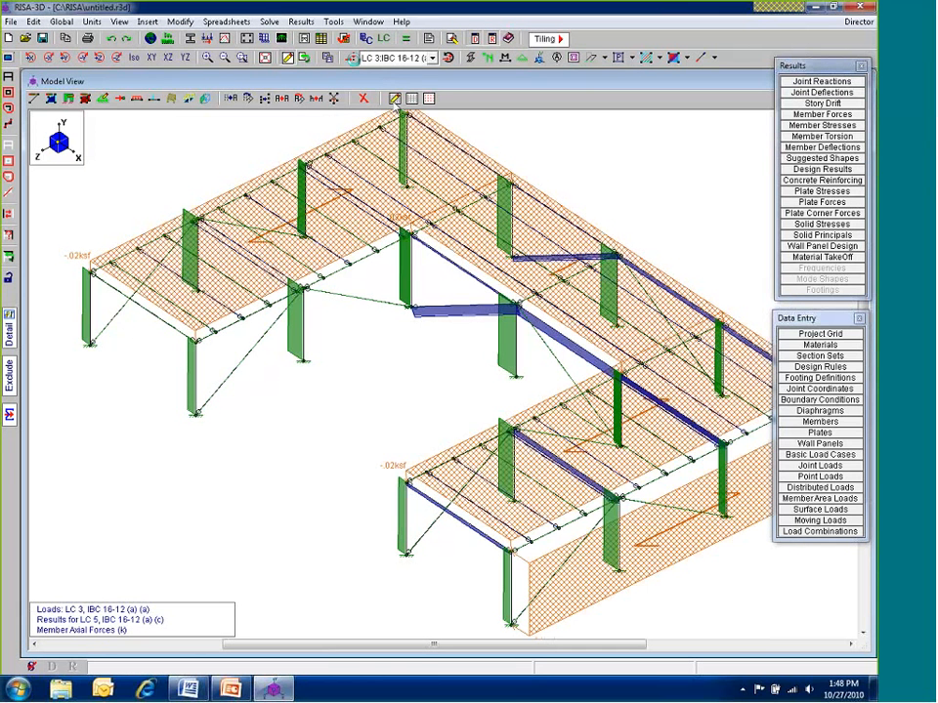
Compare the loads of LC 5, the dead load category, BLC 4: Wind Load Z and LC 5 again in the model view
click(401, 57)
click(403, 113)
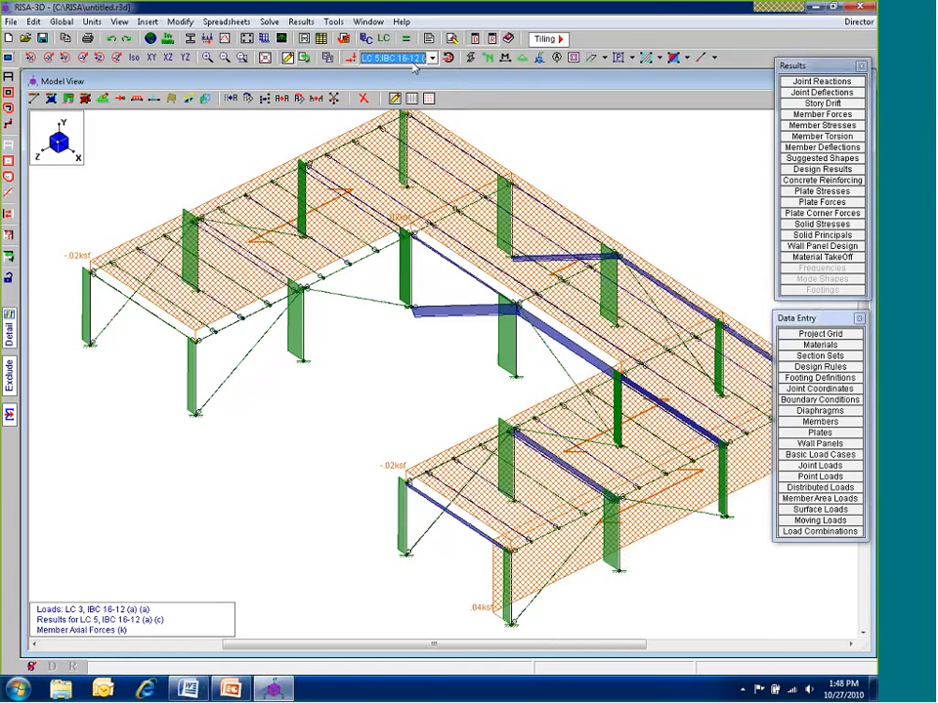
scroll(431, 58, up, 5)
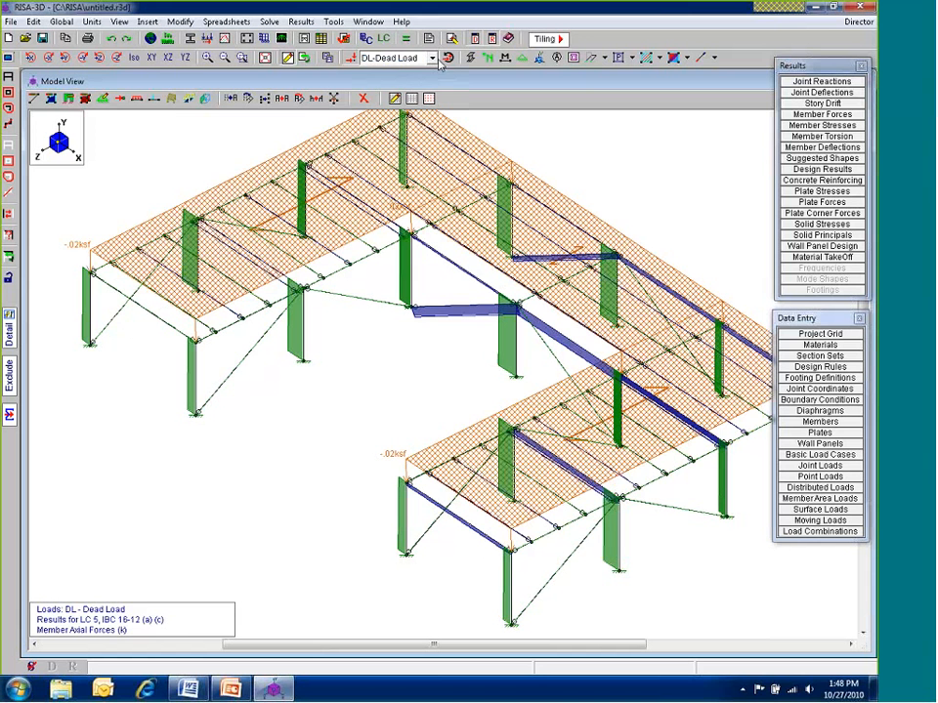
scroll(446, 62, down, 3)
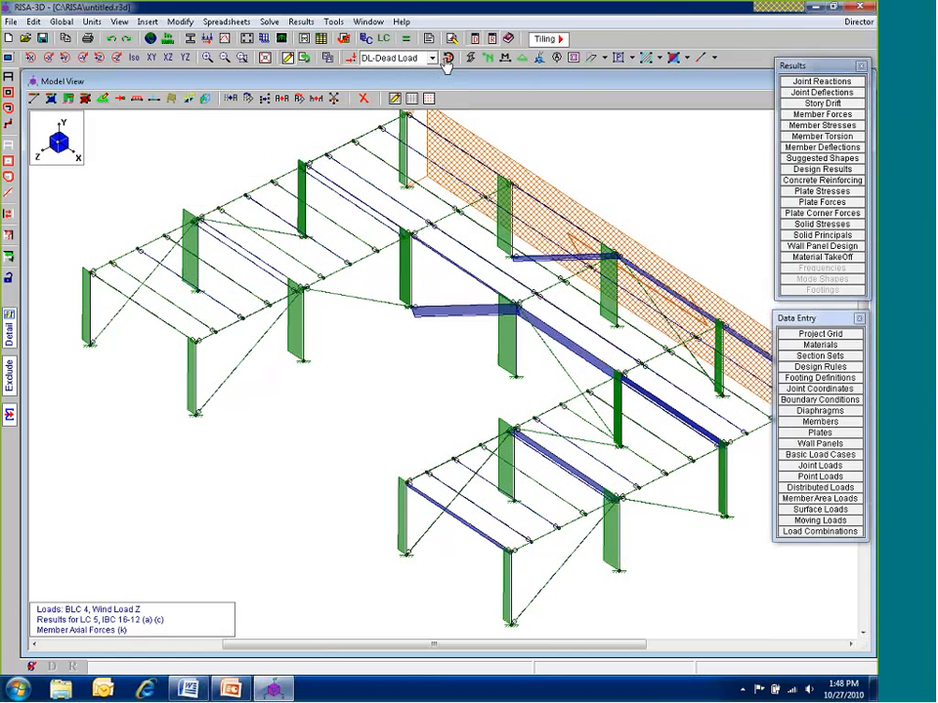
click(417, 59)
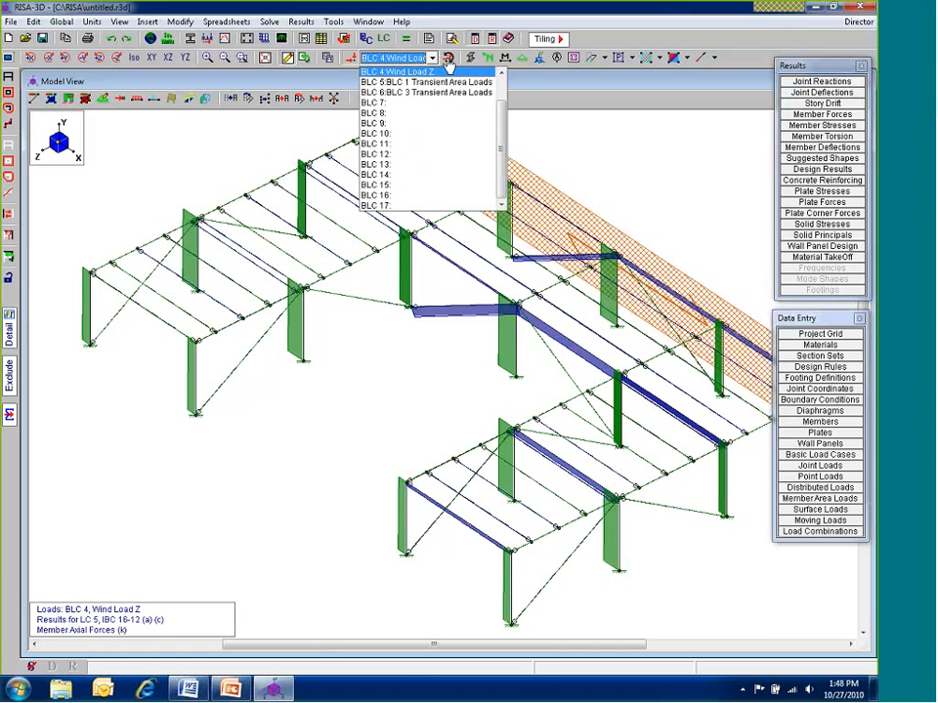
click(416, 59)
scroll(407, 61, down, 3)
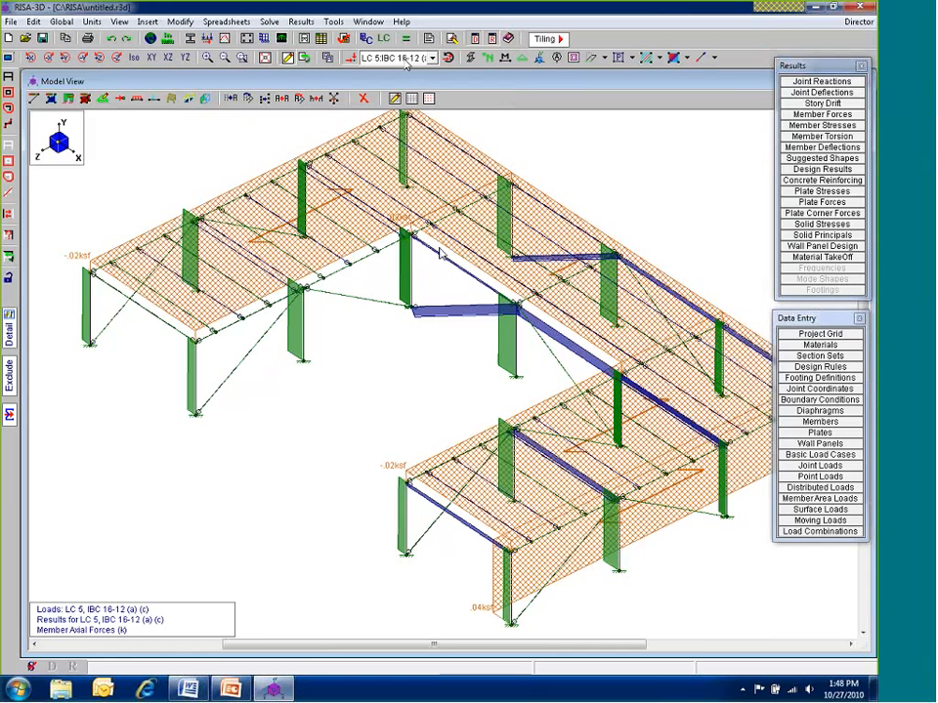
Show the LC 7: IBC 16-13 (a)(a) loads and the LC 6: IBC 16-12 (a)(d) loads over the axial diagrams
middle_drag(392, 159, 295, 176)
middle_drag(298, 115, 310, 113)
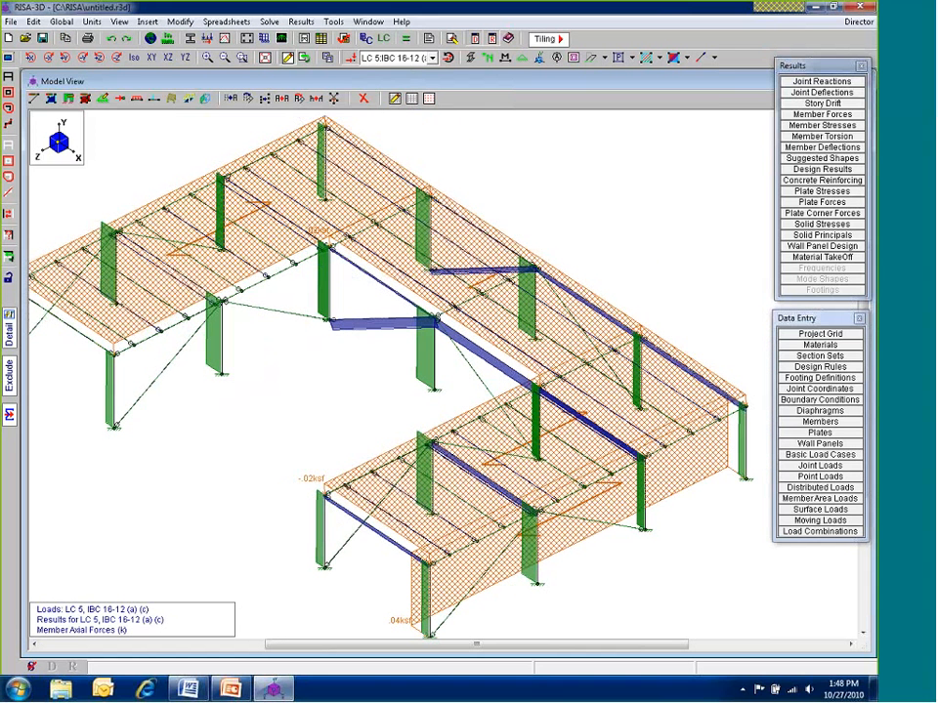
click(411, 58)
click(391, 99)
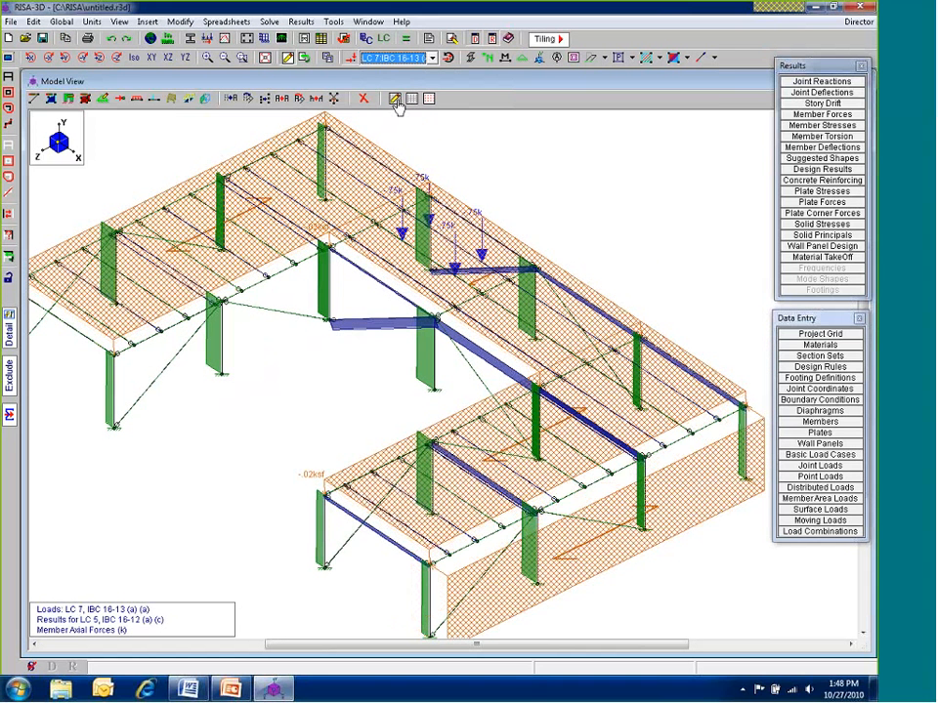
click(396, 99)
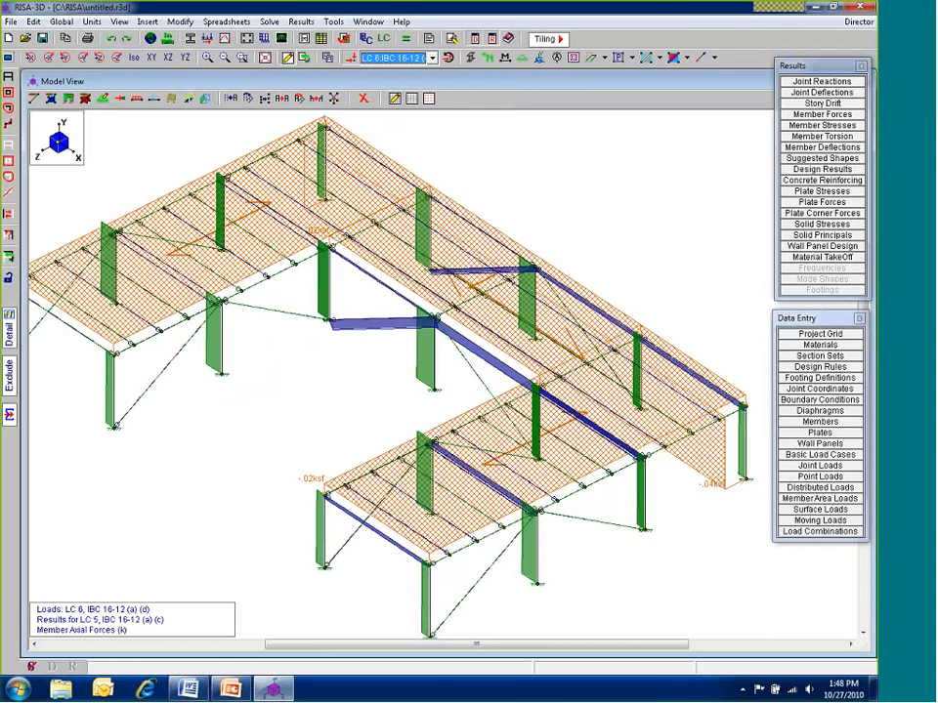
Review the load combinations table and re-solve the frame for the single combination 5: IBC 16-12 (a)(c)
click(820, 532)
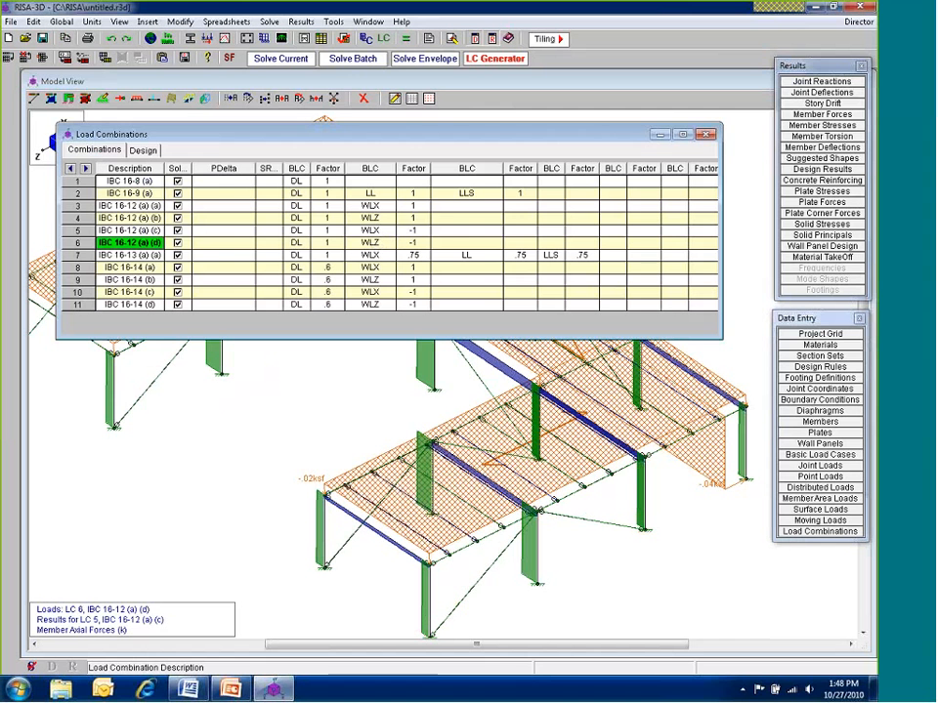
click(335, 402)
click(407, 40)
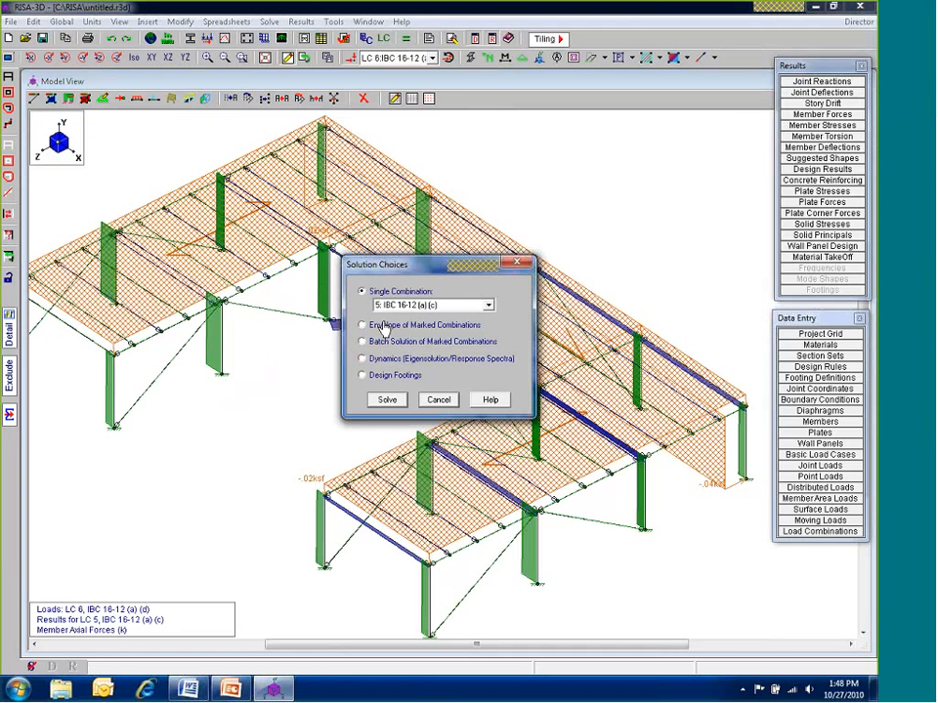
click(387, 401)
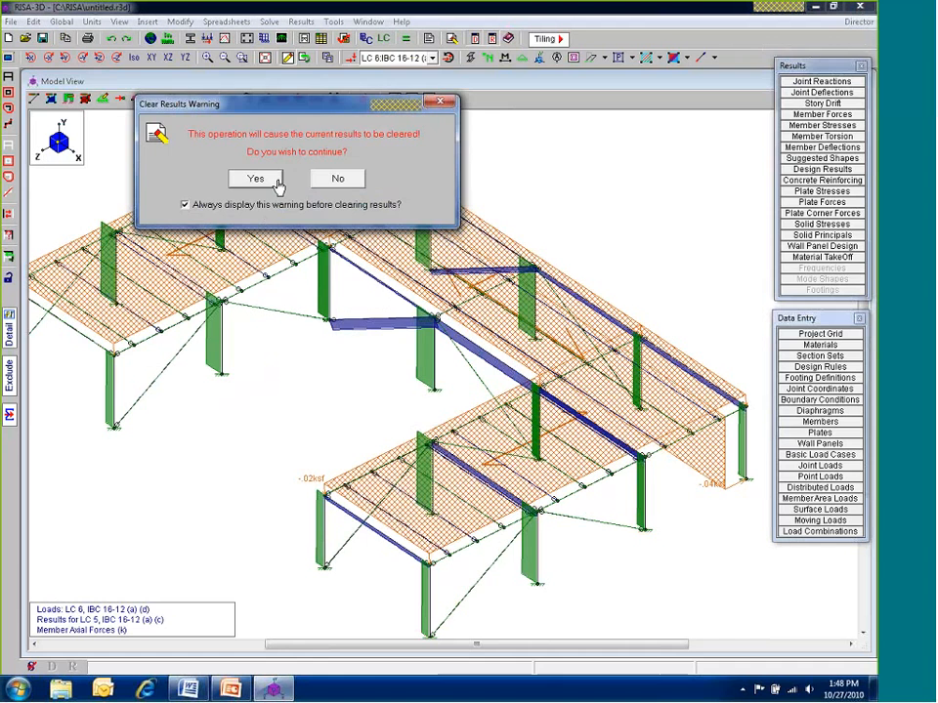
click(278, 183)
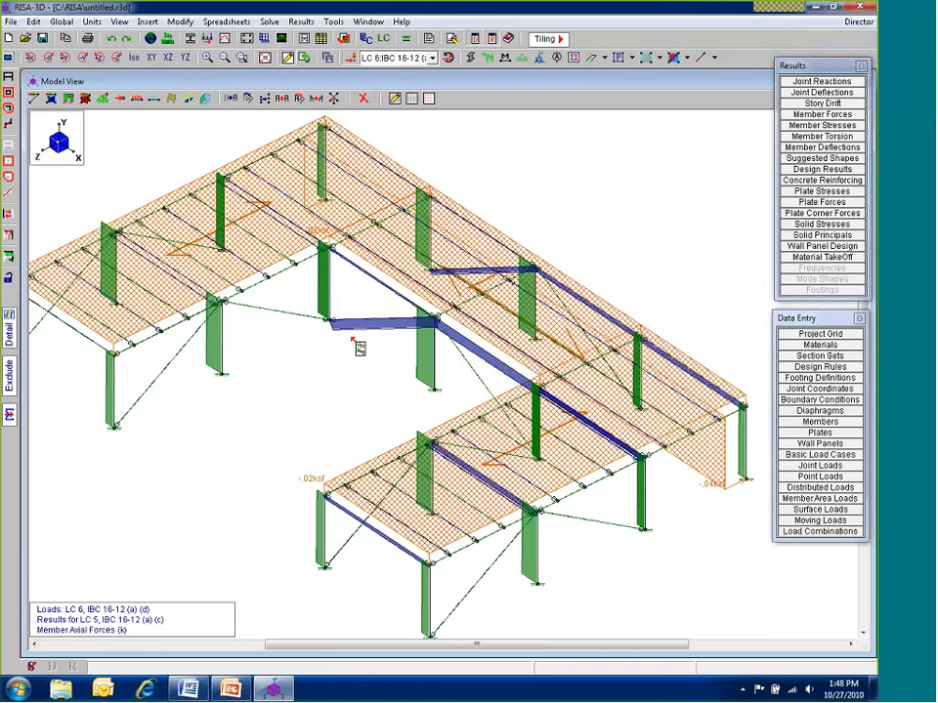
Inspect the detail reports of vertical braces M53A and M54A in enlarged windows, including their member forces
click(353, 328)
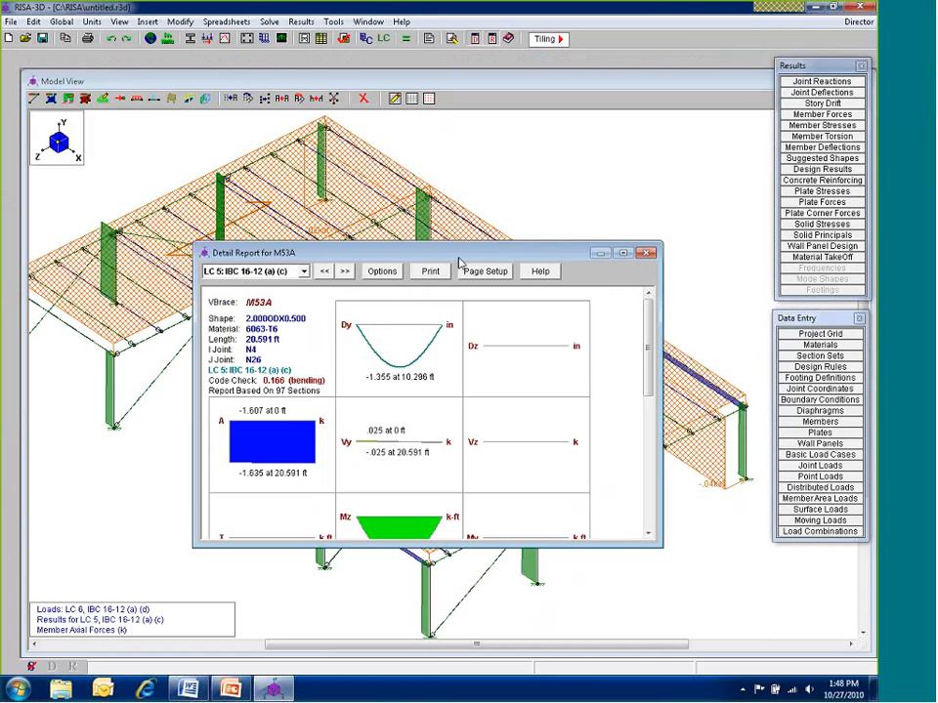
drag(456, 244, 455, 152)
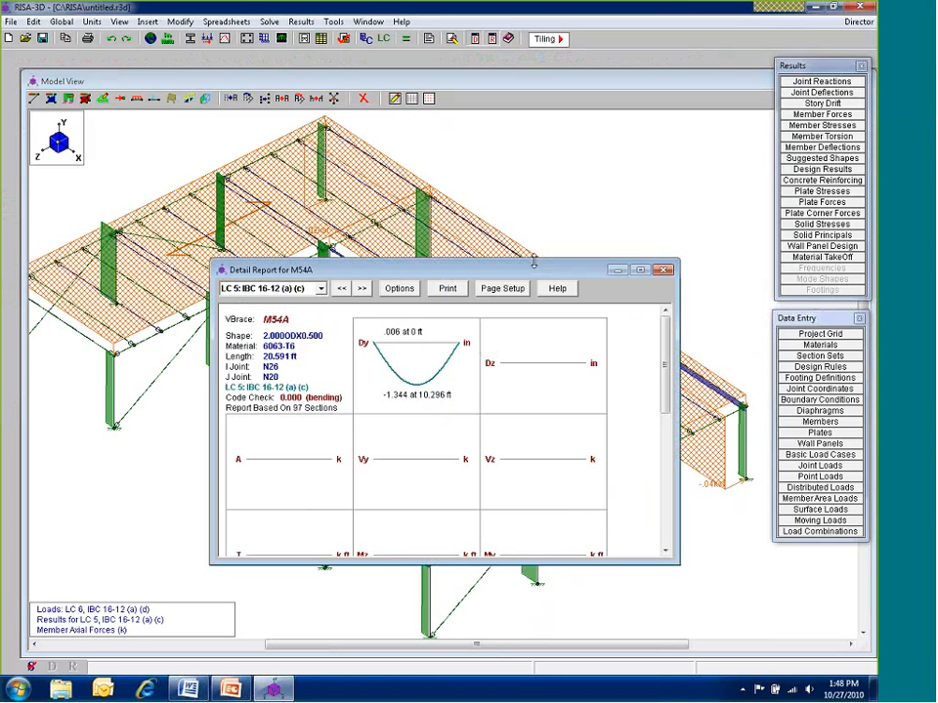
drag(444, 262, 445, 145)
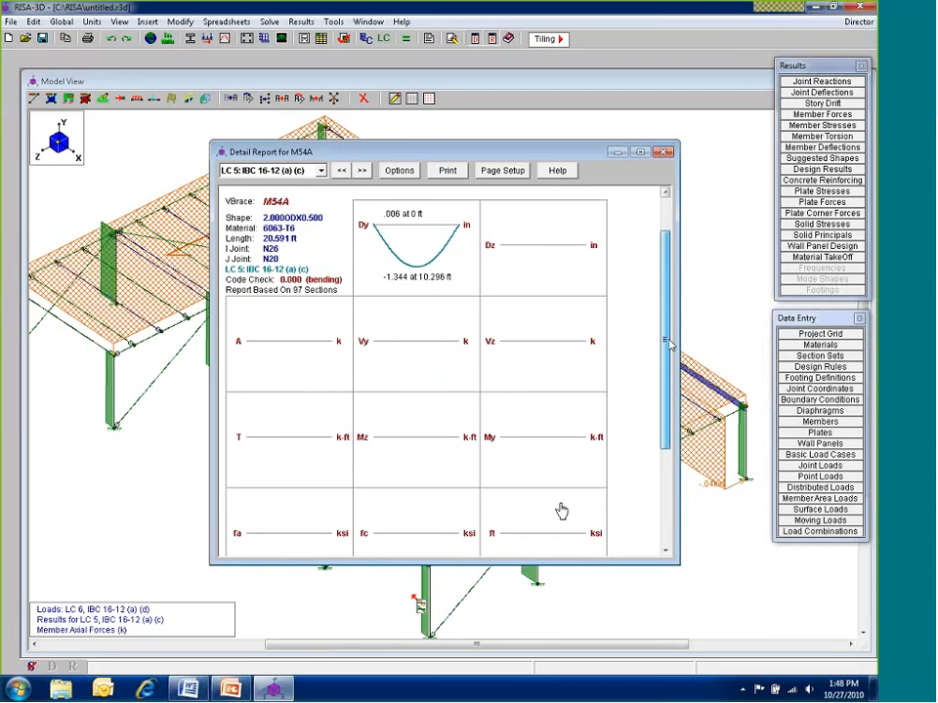
scroll(672, 411, down, 5)
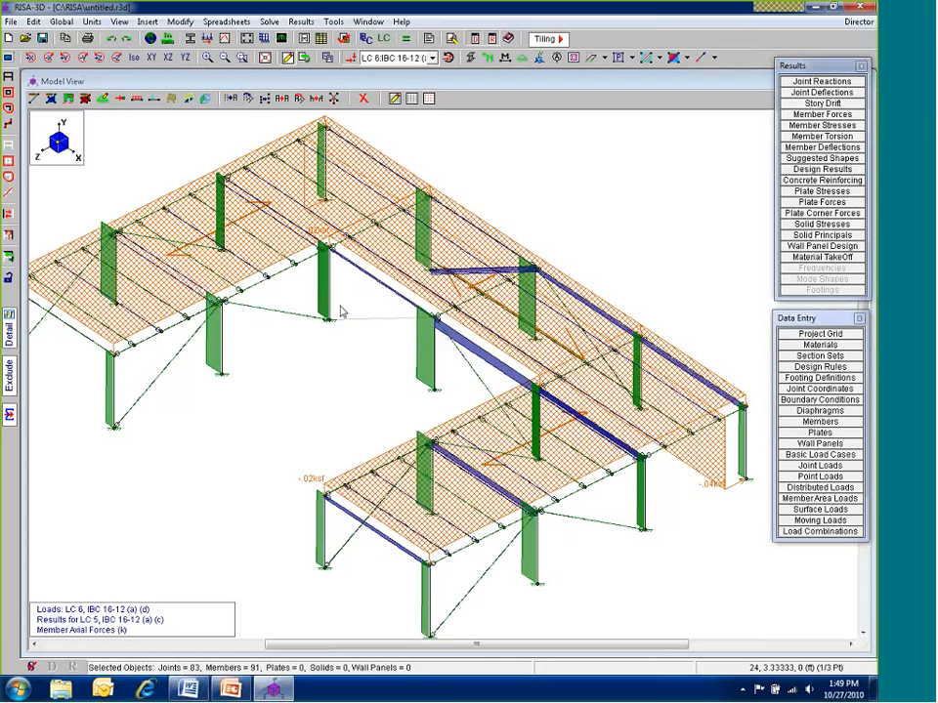
Examine the T/C Only choices, including Euler Buckling, in the properties of brace M53A and leave them without changes
double_click(341, 315)
click(63, 149)
click(340, 284)
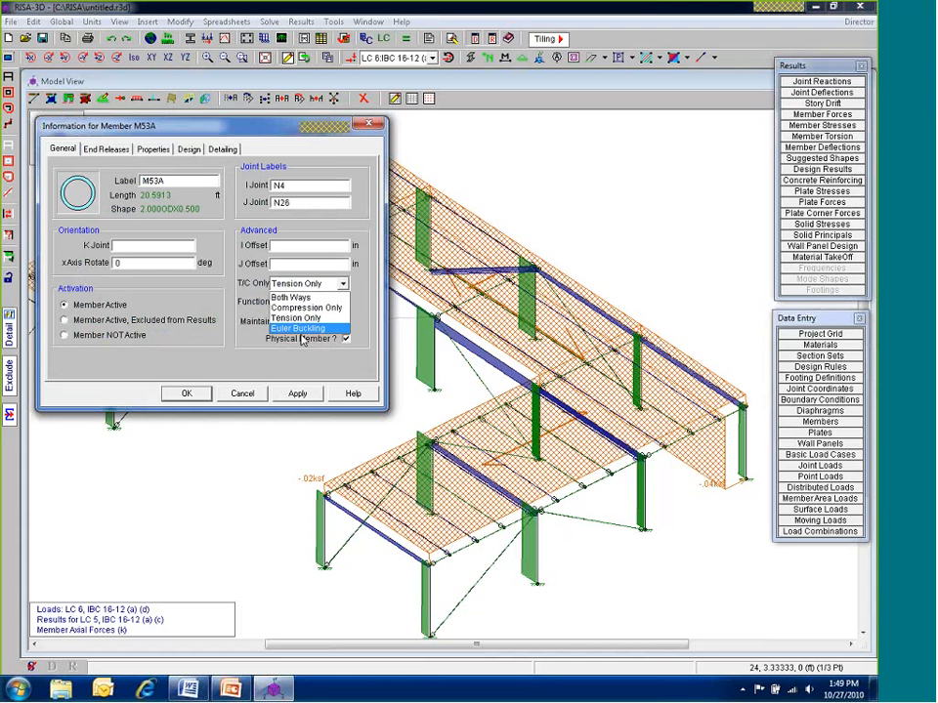
click(245, 409)
click(243, 397)
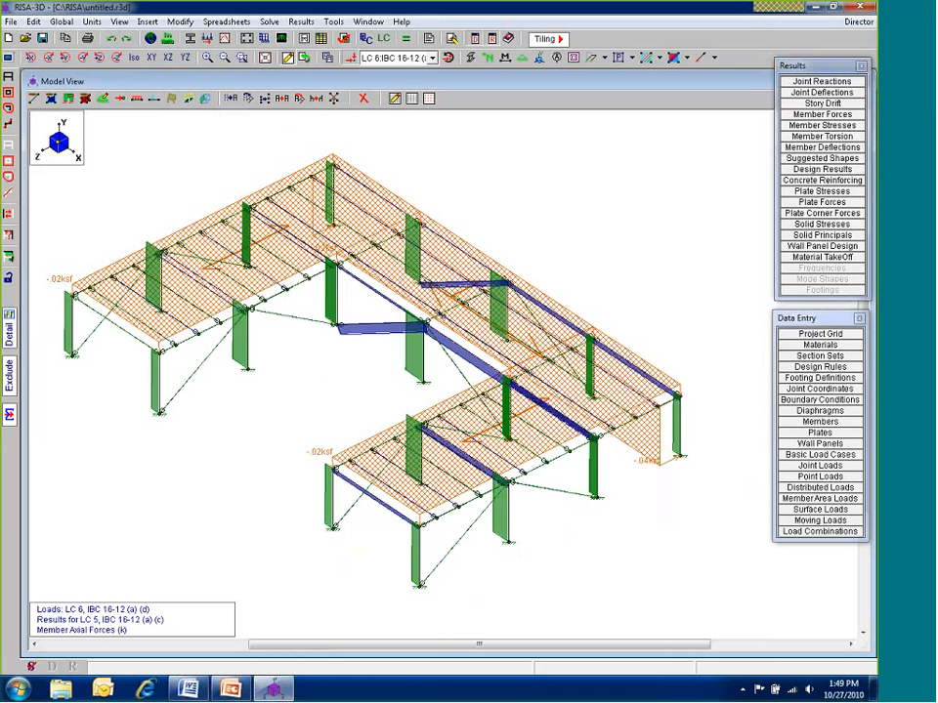
Start a new empty model, clearing the current results, and dismiss the model startup options
click(7, 39)
click(449, 392)
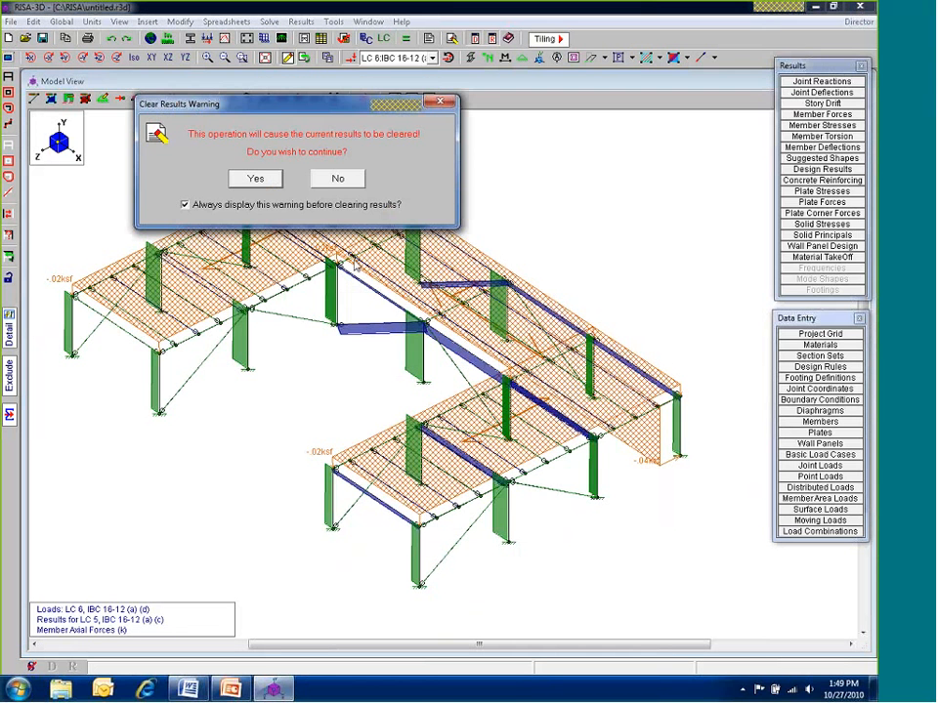
click(255, 178)
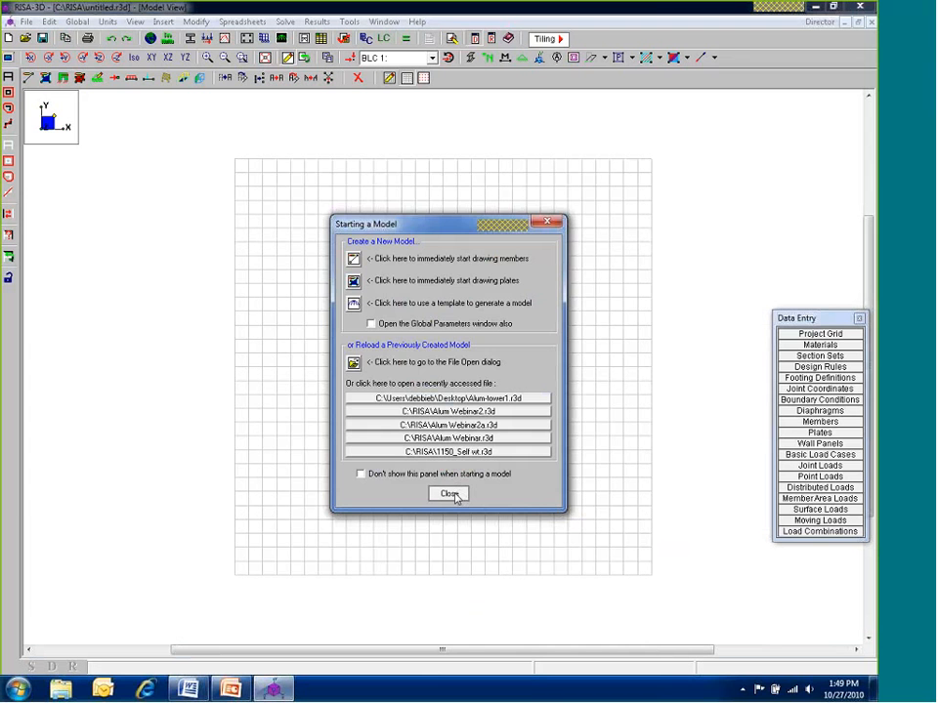
click(449, 493)
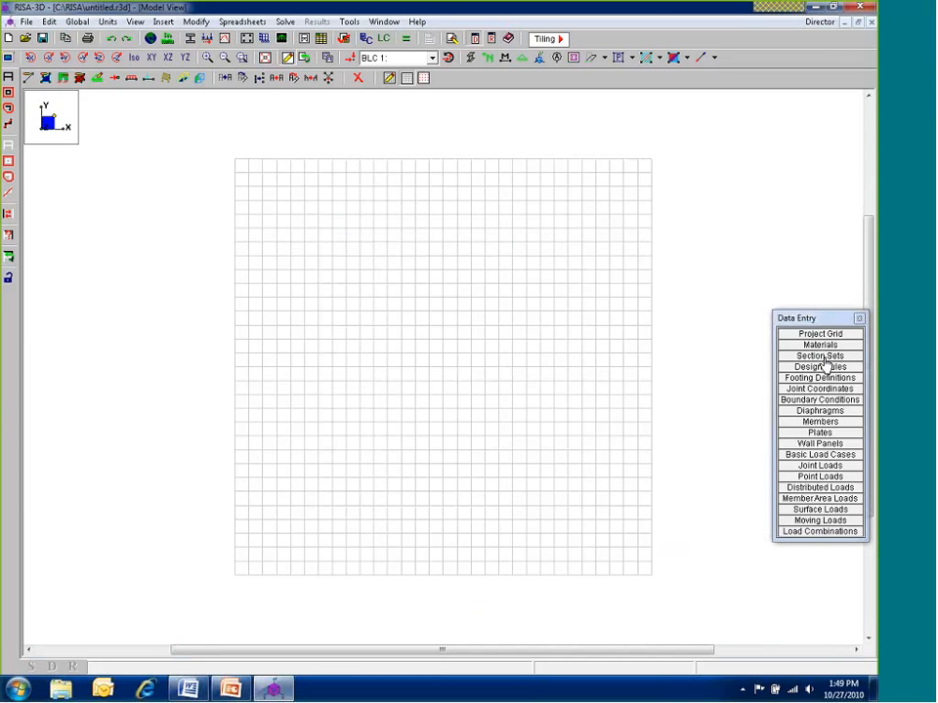
Create four aluminum section sets labelled Columns, Webs, Beams and Sign Support
click(823, 356)
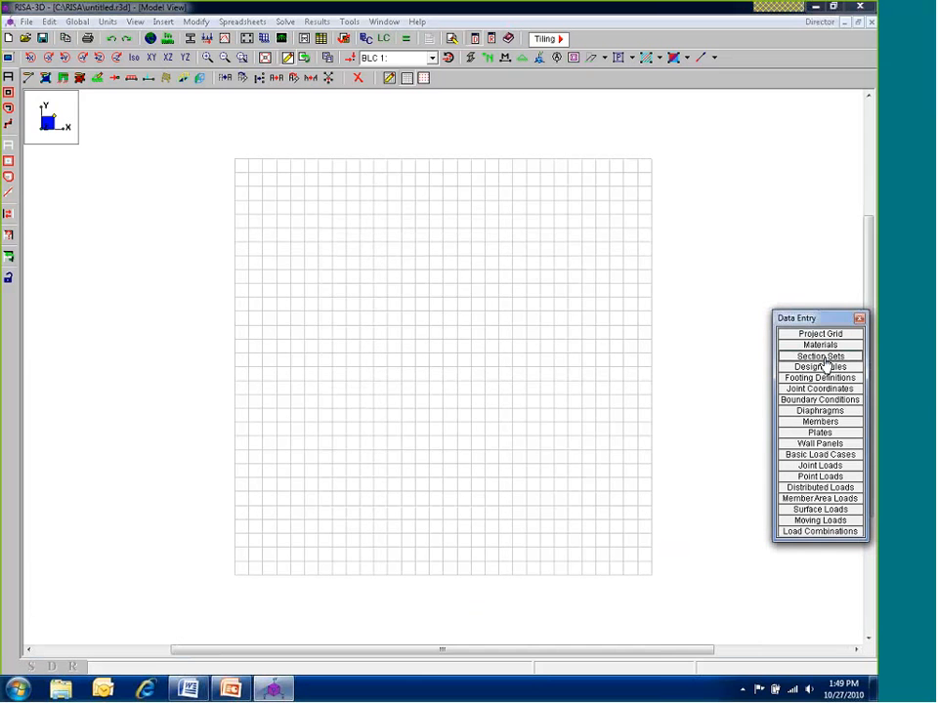
click(248, 115)
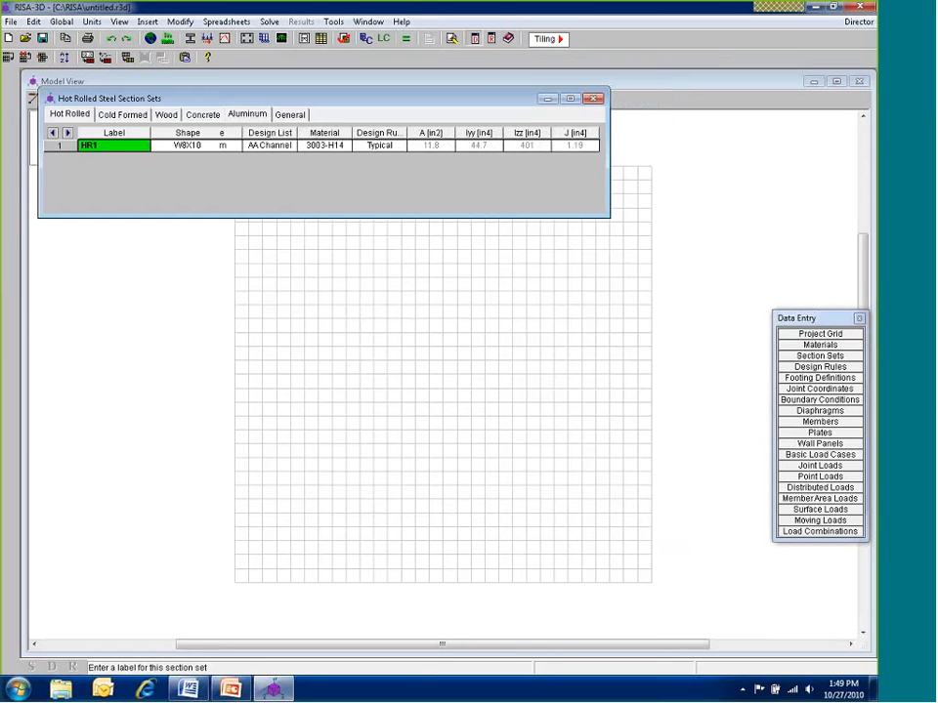
text(umns)
key(Return)
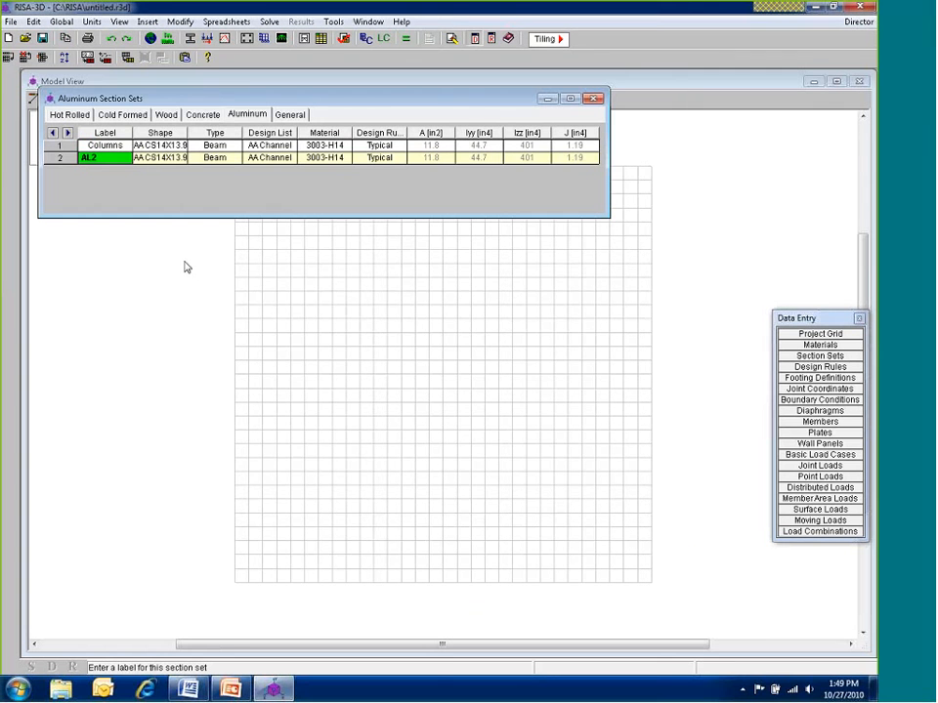
text(Webs)
key(Return)
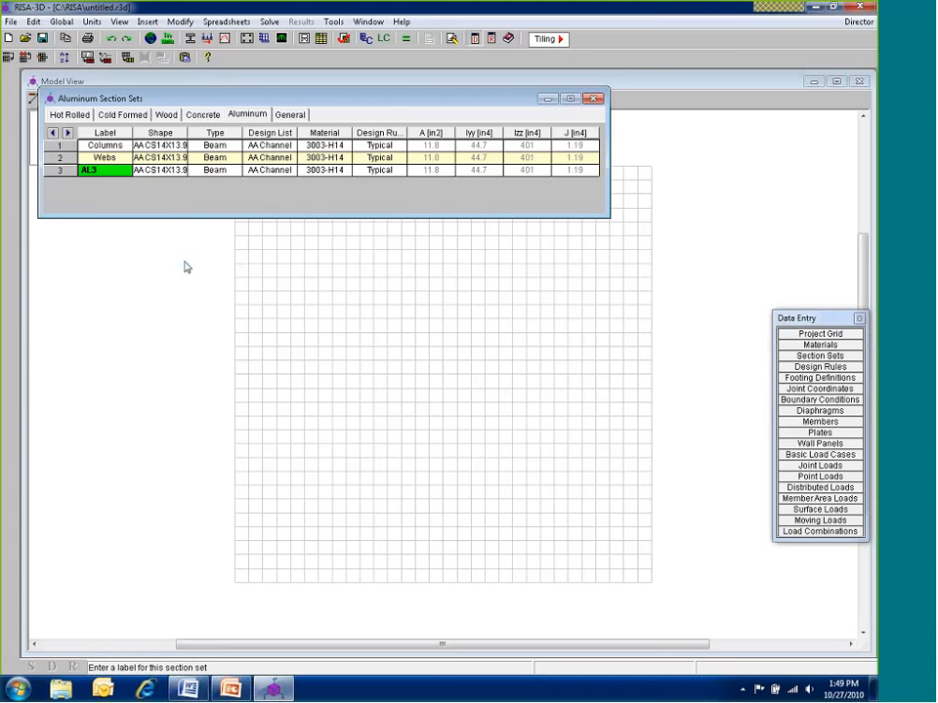
text(Beams)
key(Return)
text(Sign Supp)
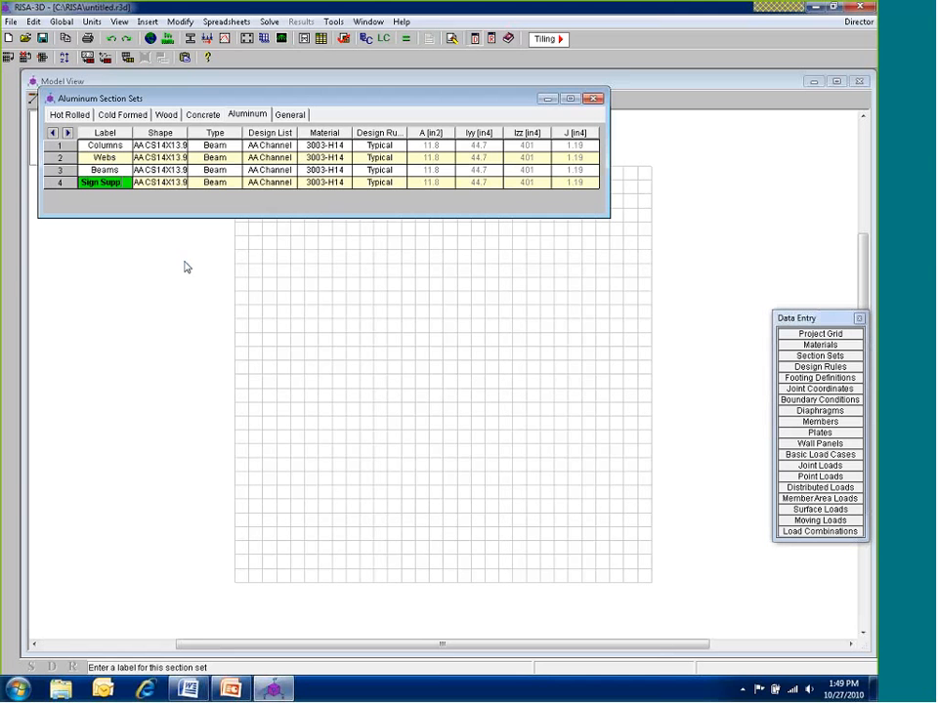
text(ort)
key(Tab)
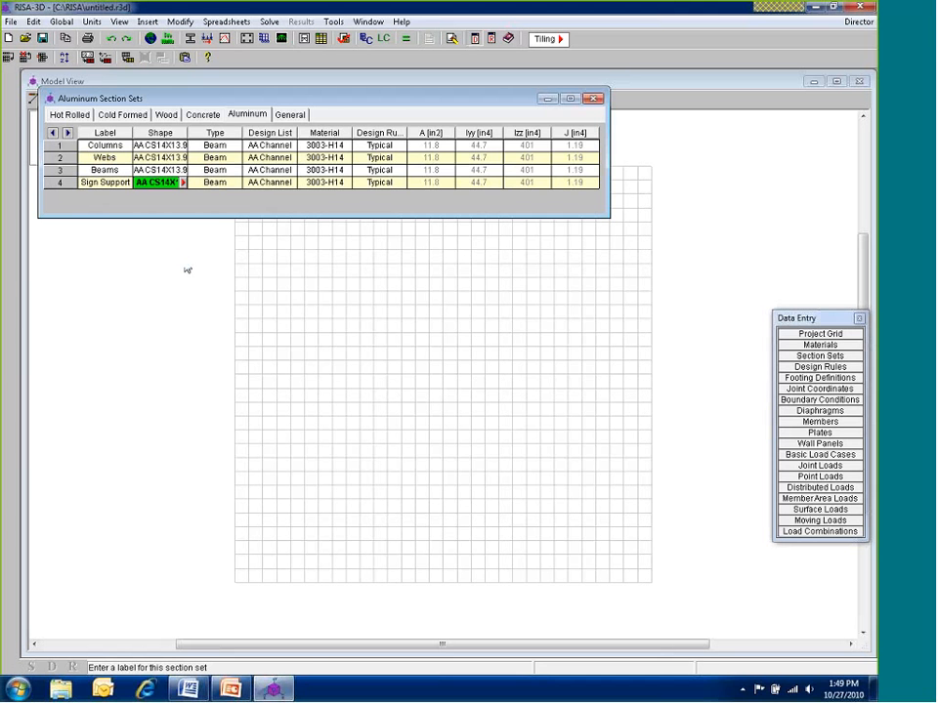
Assign the aluminum rectangular tube RT6X6X0.250 as the shape of the Columns section set
click(200, 146)
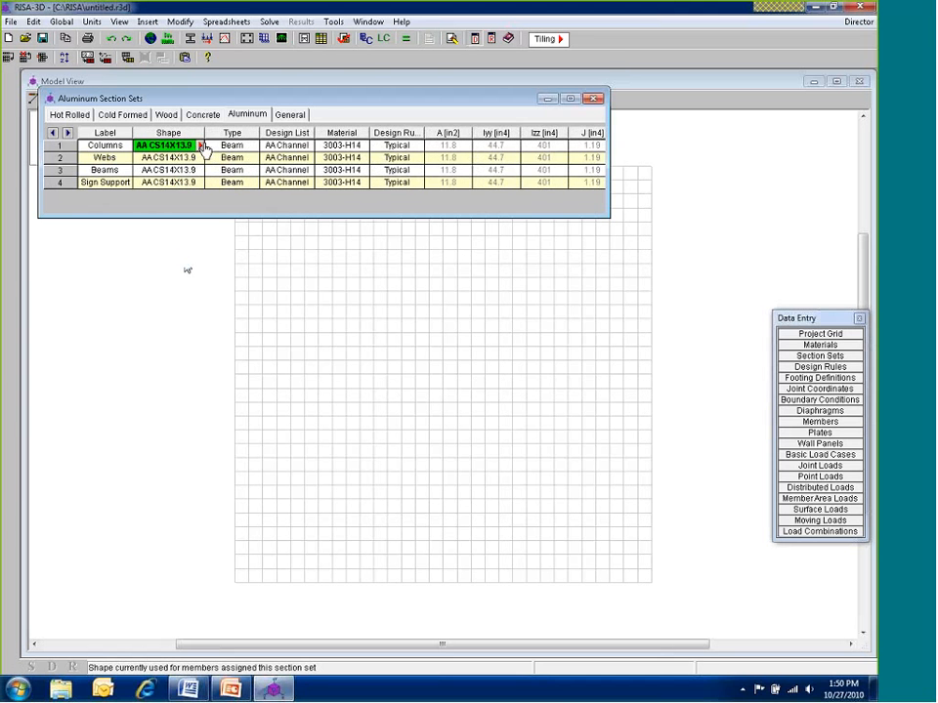
click(200, 145)
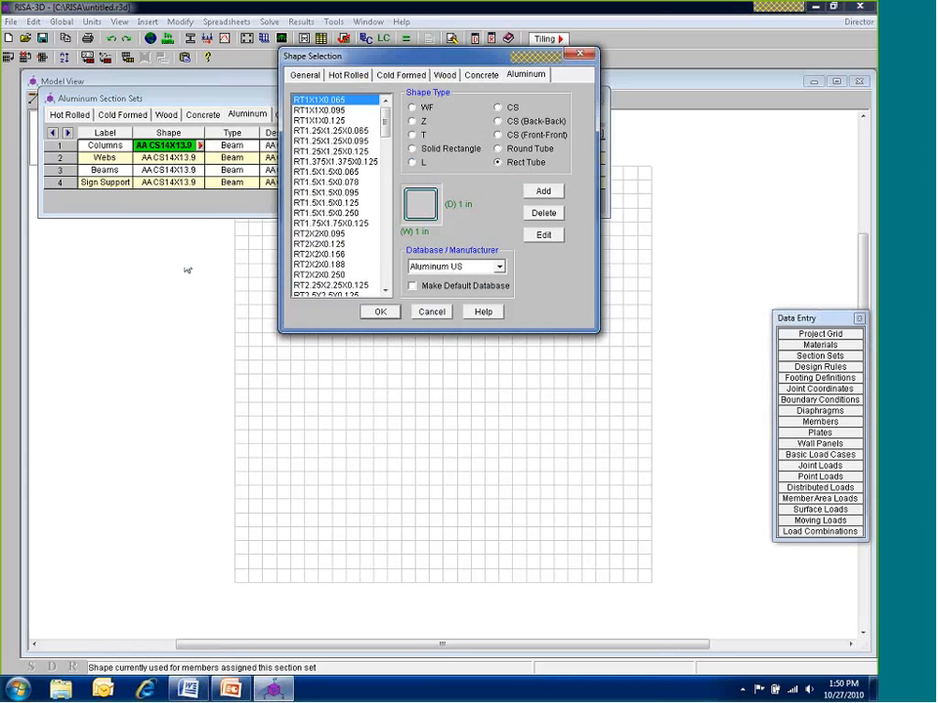
scroll(368, 266, down, 5)
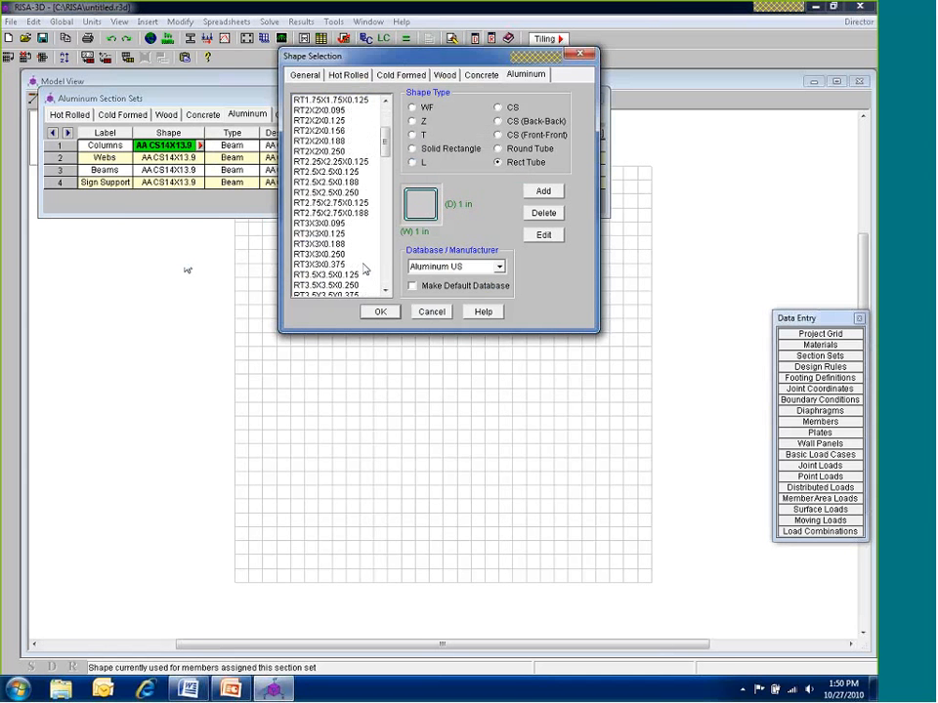
click(344, 286)
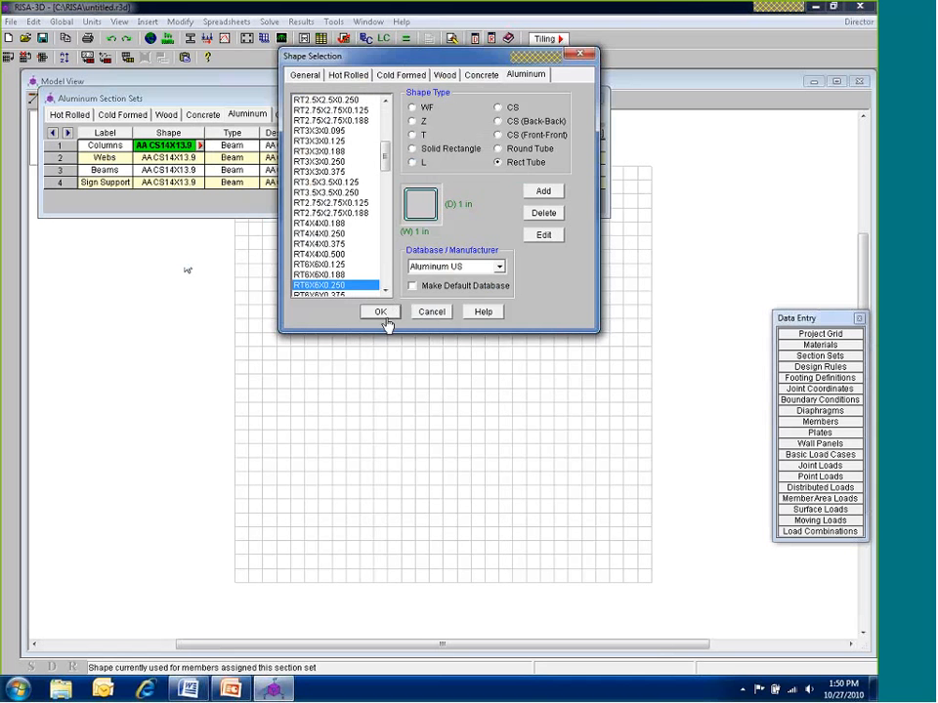
click(381, 312)
Set the Columns section set's type to Column and its design list to rectangular tubes, and widen the Design List column
click(235, 147)
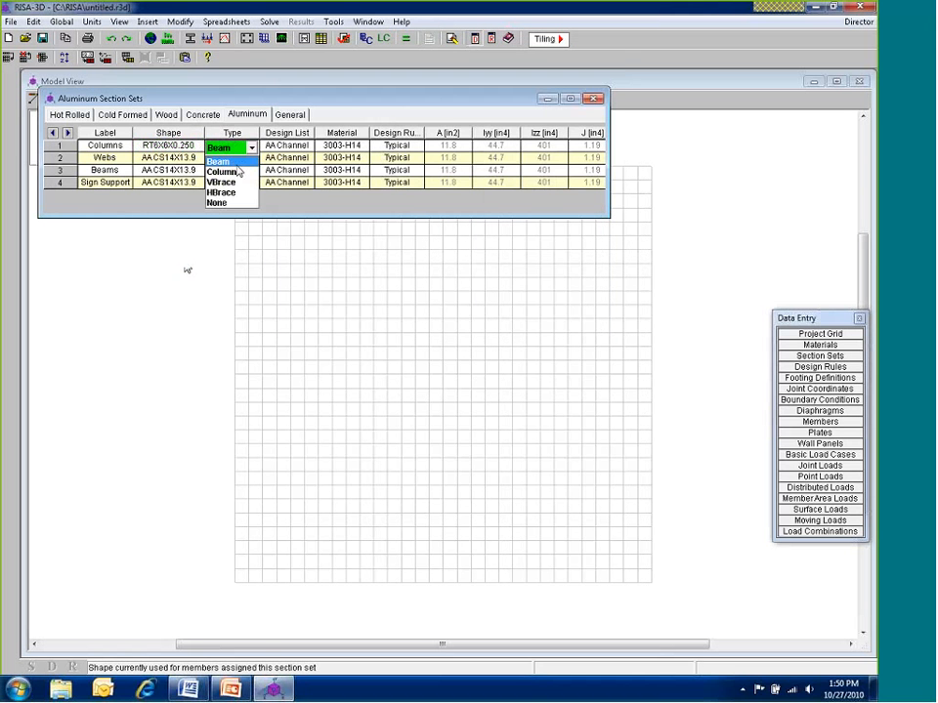
click(230, 167)
click(283, 146)
click(307, 147)
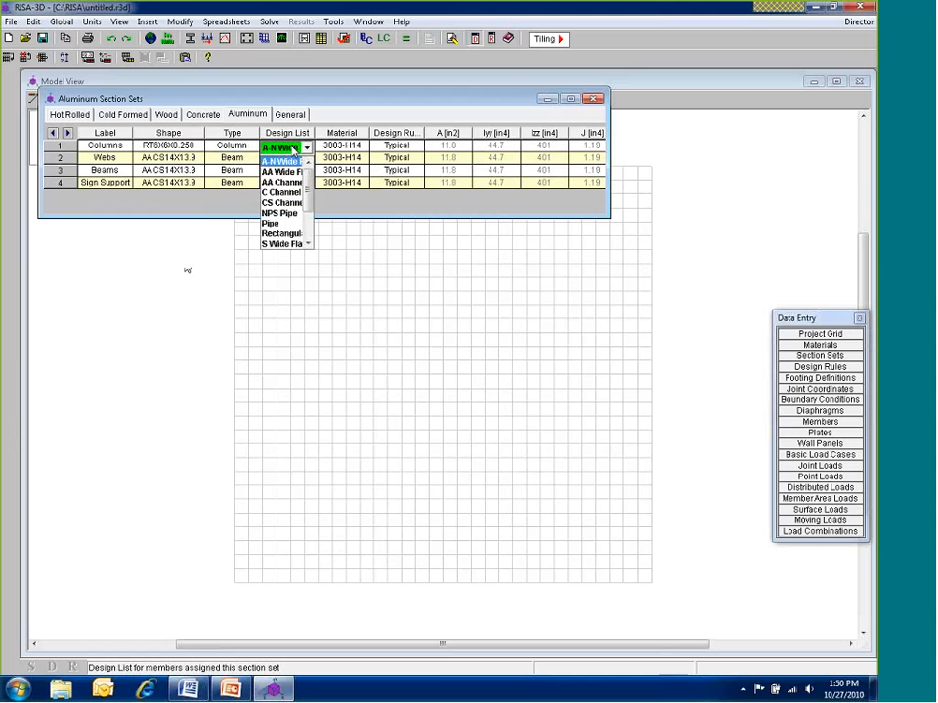
scroll(283, 210, down, 2)
click(282, 193)
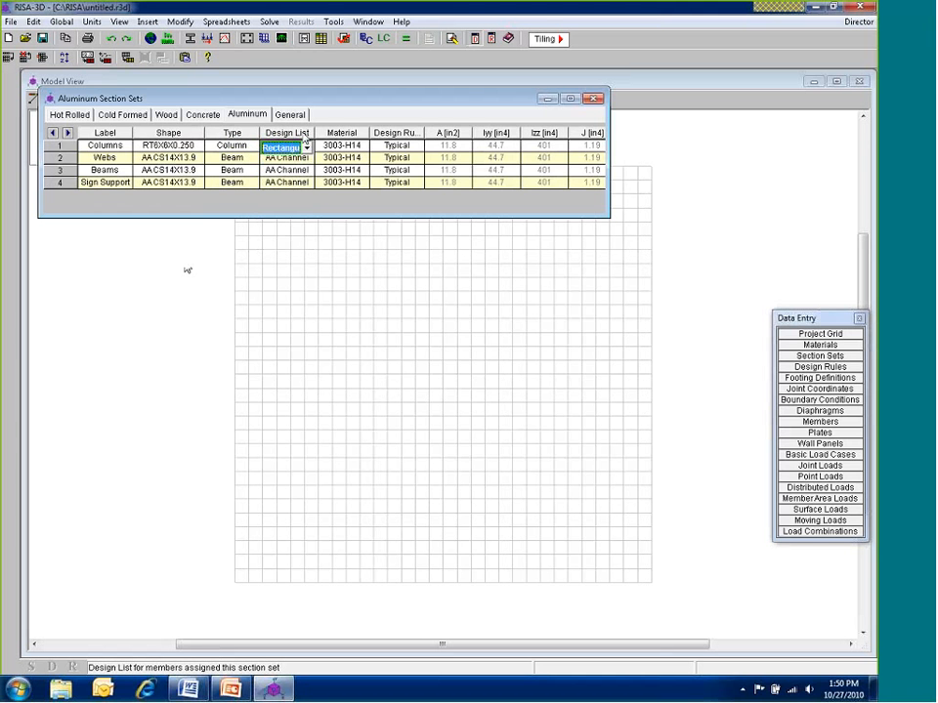
drag(312, 133, 336, 134)
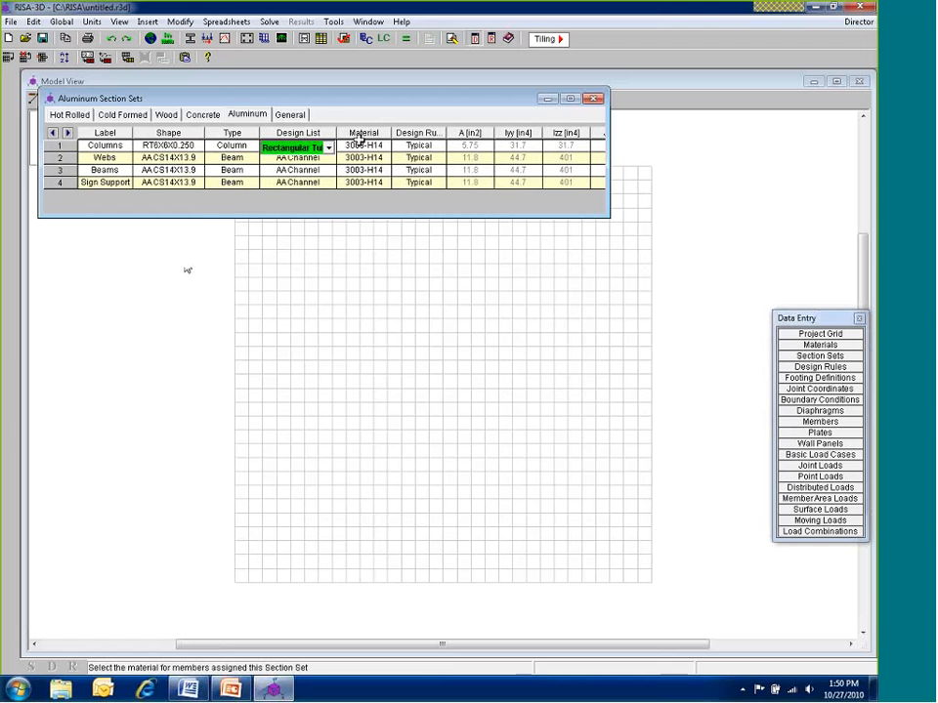
Set the Columns section set's material to 6063-T6
click(362, 146)
click(355, 192)
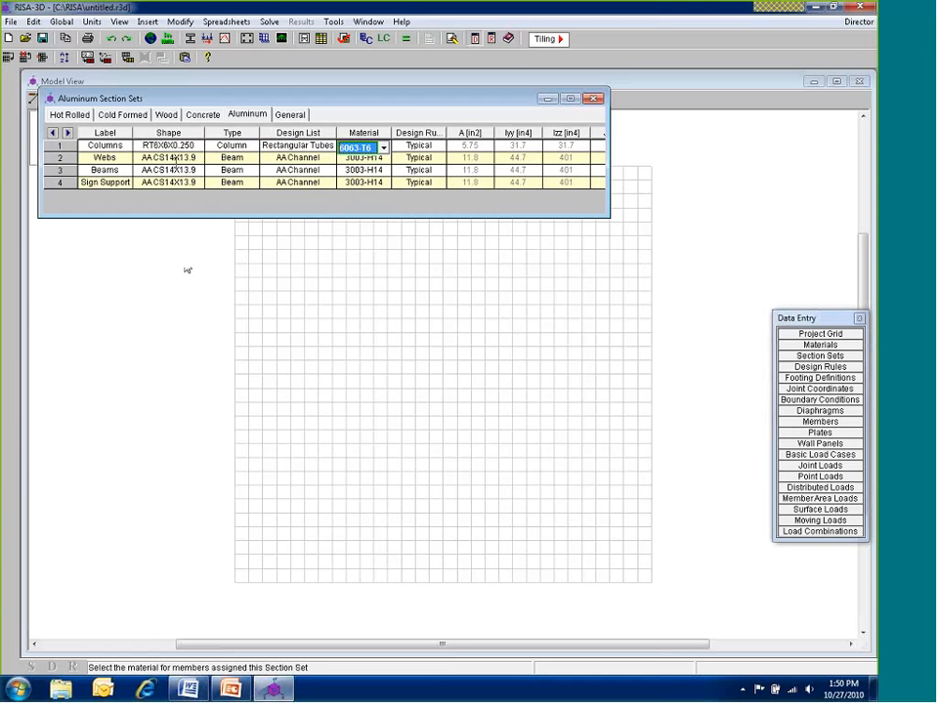
click(201, 152)
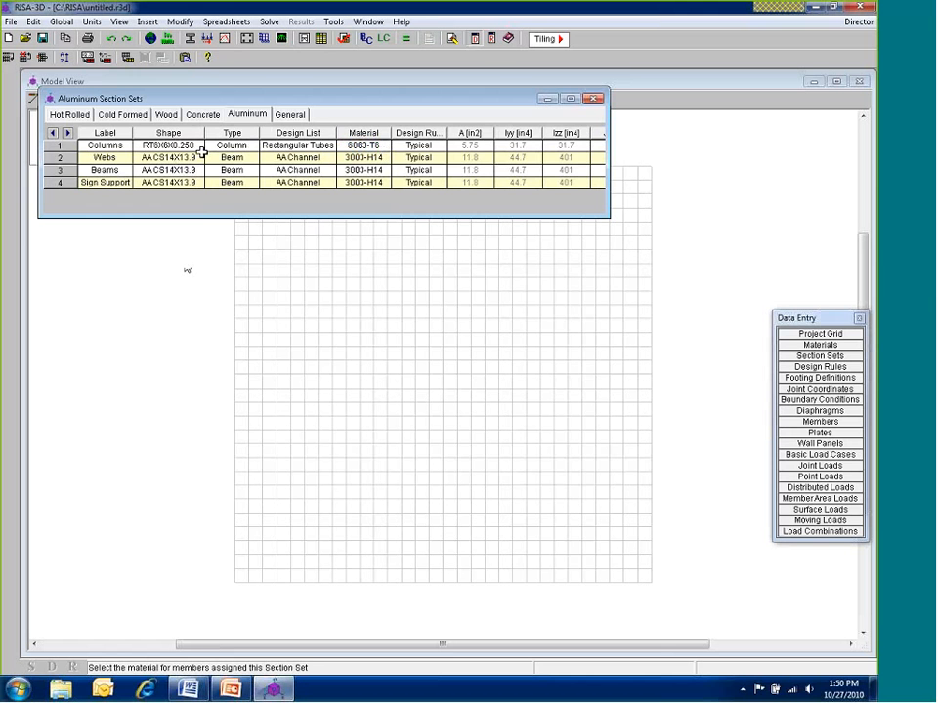
Copy the Columns shape RT6X6X0.250 to the Beams and Sign Support section sets
click(194, 145)
key(ctrl+c)
click(172, 170)
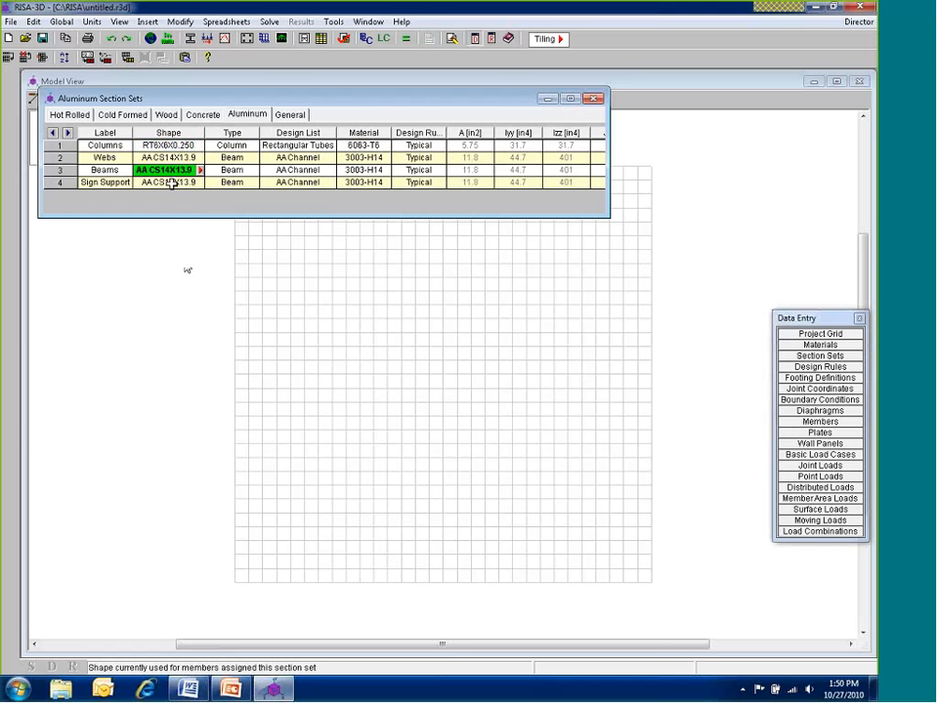
key(ctrl+v)
click(172, 182)
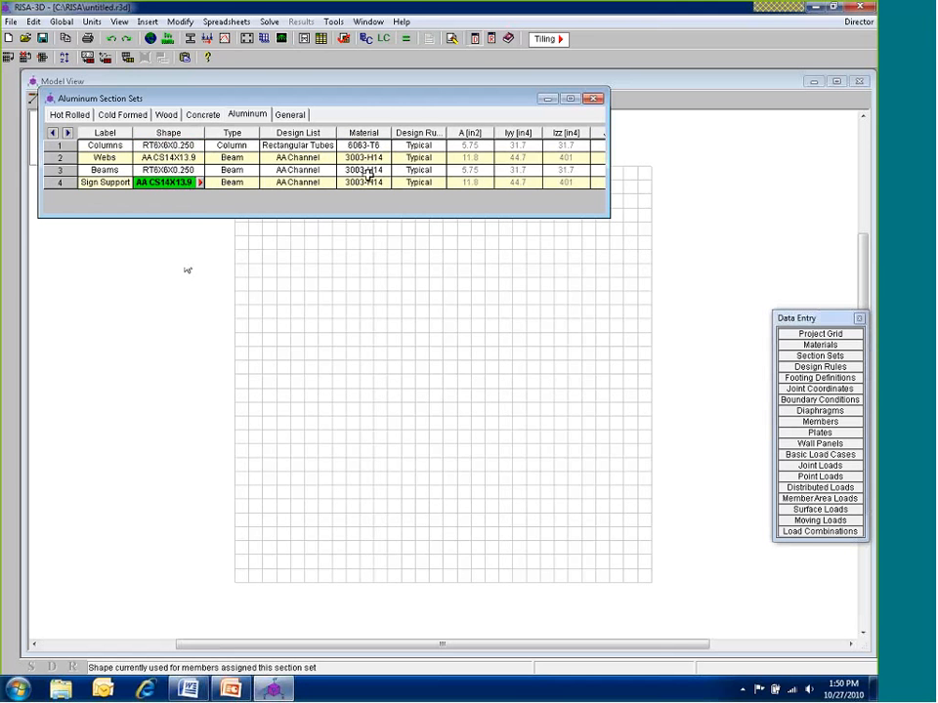
key(ctrl+v)
Set the design list of the Beams and Sign Support section sets to Rectangular Tubes
click(368, 173)
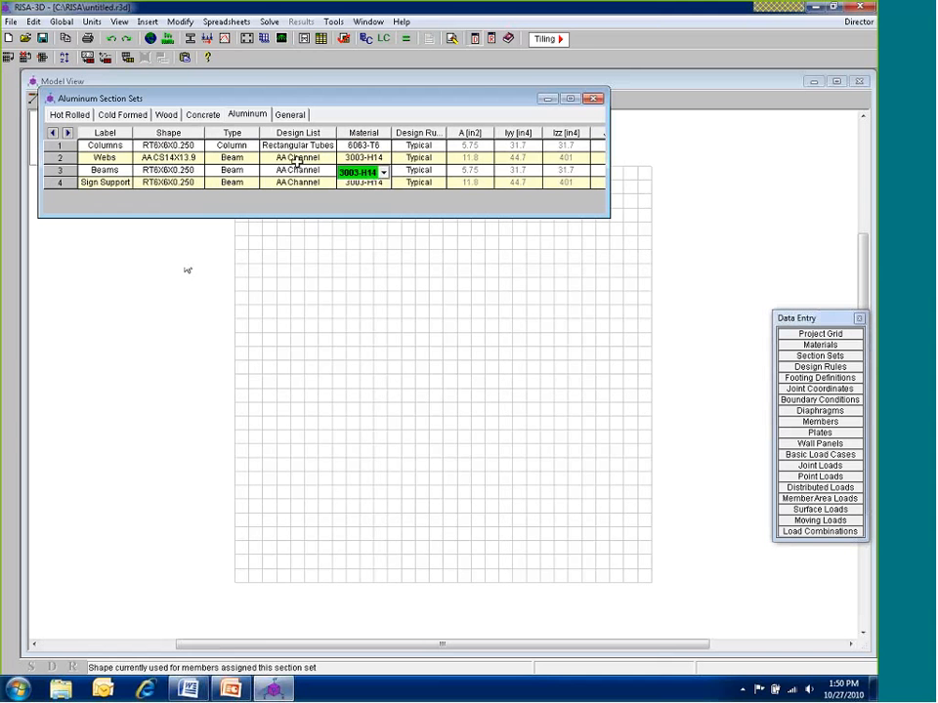
click(282, 173)
click(282, 173)
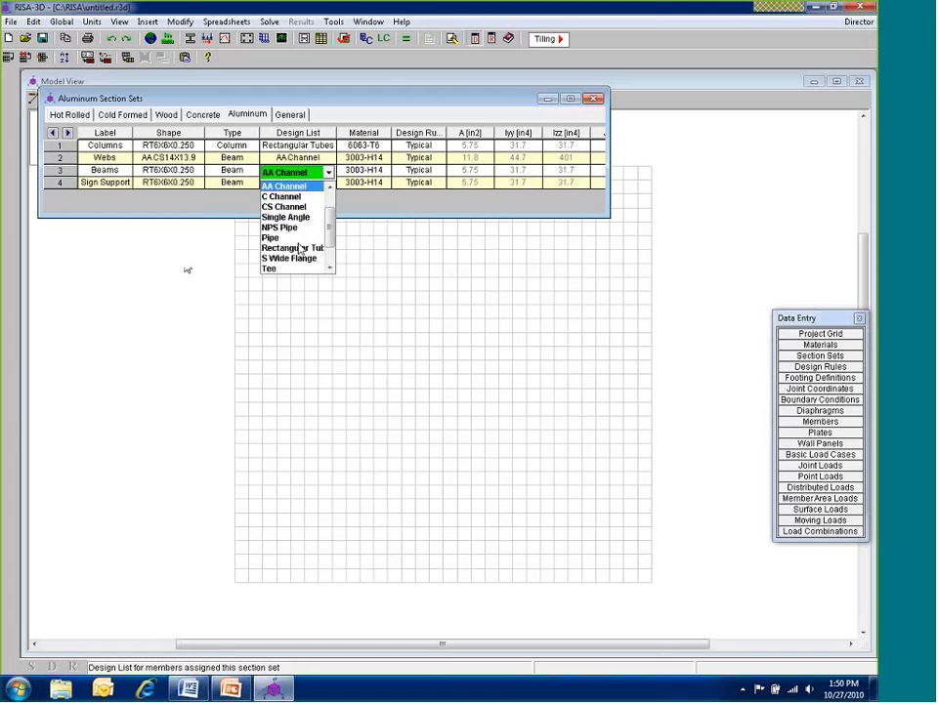
click(299, 248)
click(293, 183)
click(330, 185)
click(292, 260)
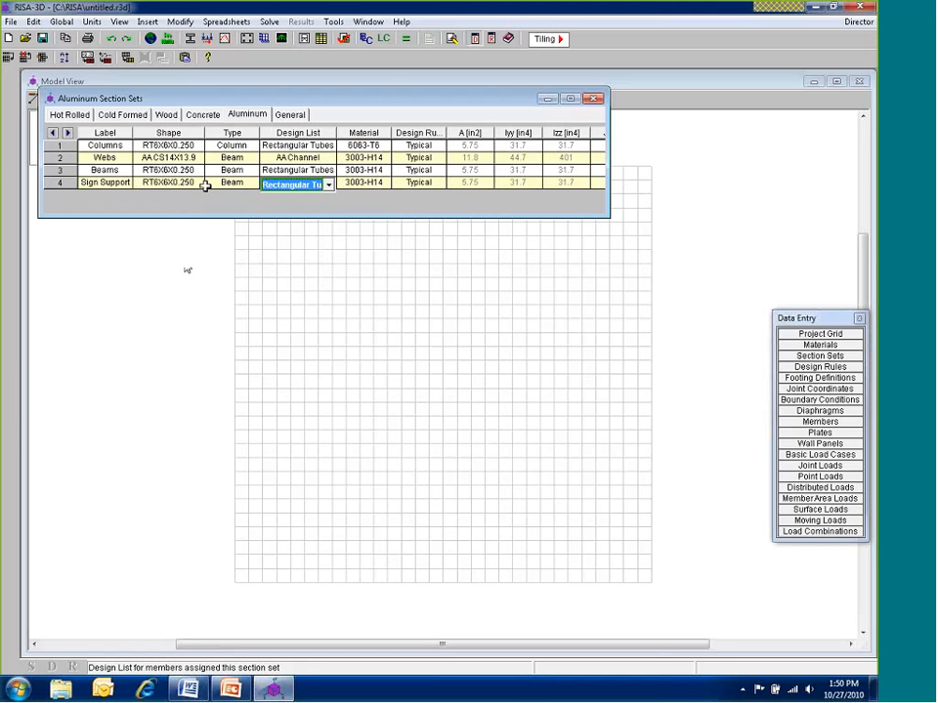
Assign the aluminum round tube 1.500ODX0.156 as the Webs section set's shape and set its design list to Pipe
click(183, 157)
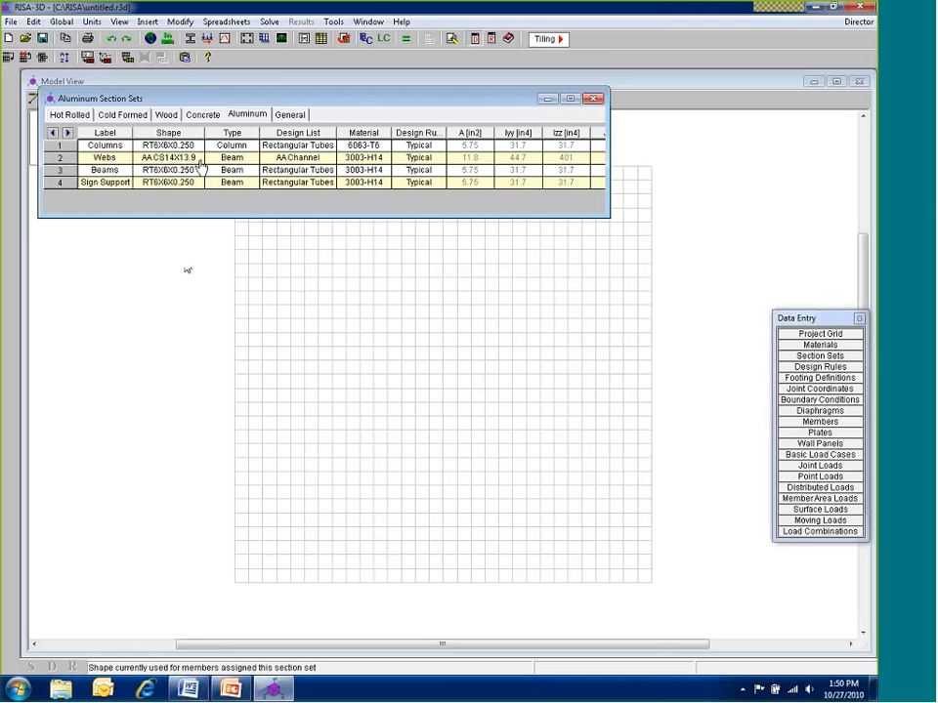
click(200, 158)
click(499, 149)
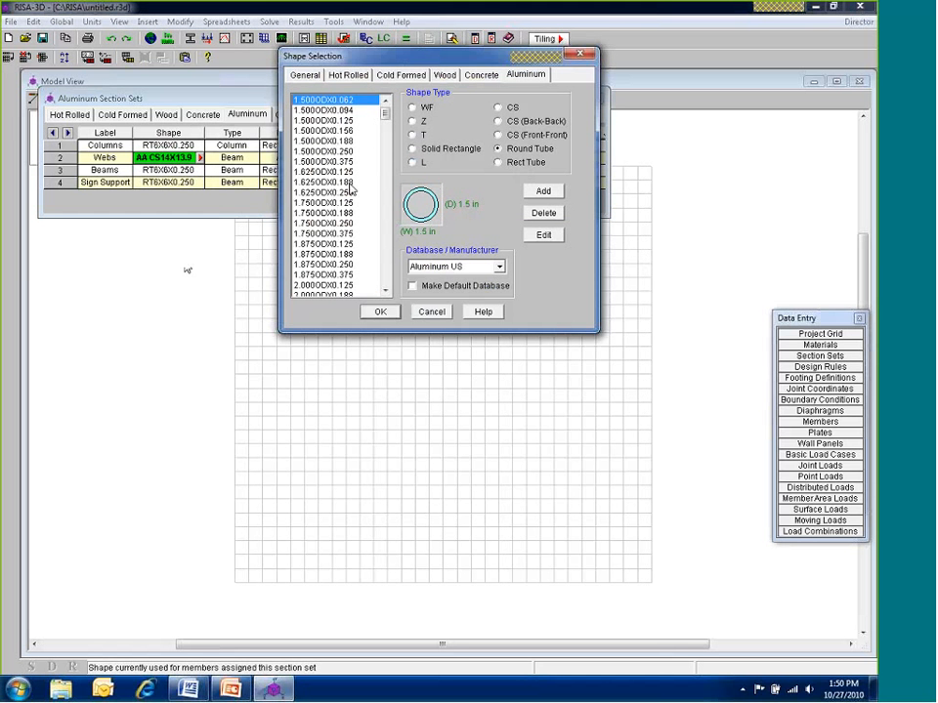
click(327, 130)
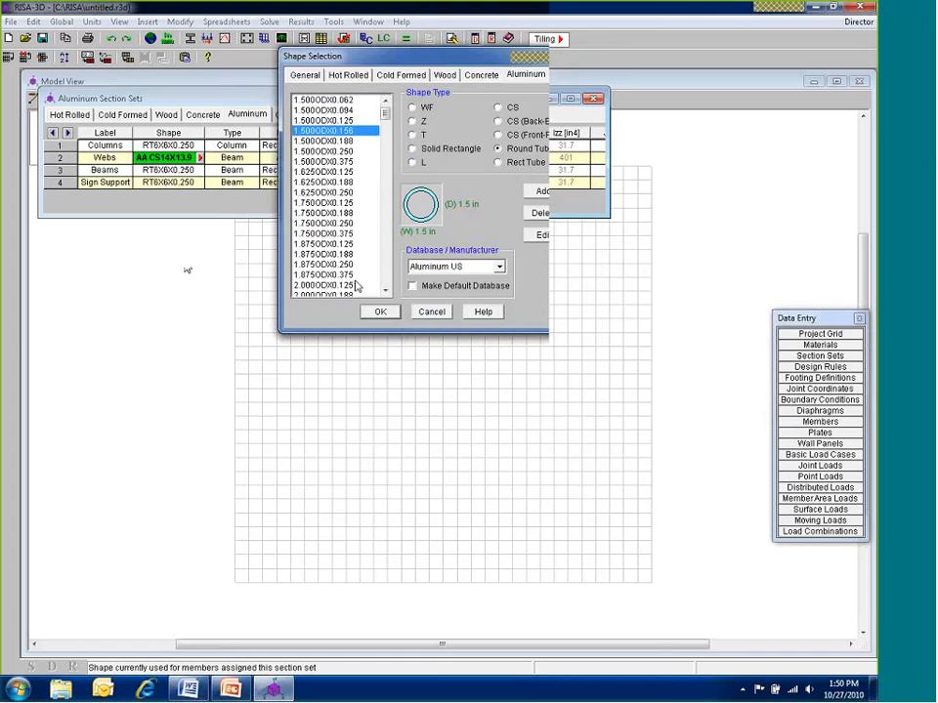
click(380, 312)
click(298, 158)
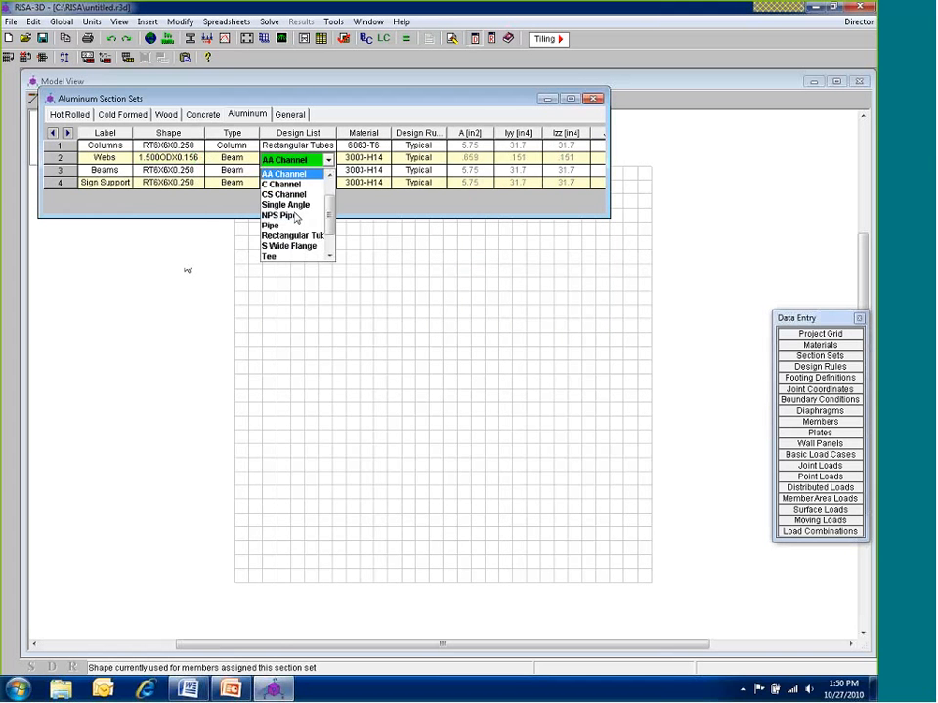
click(293, 226)
Set the material of the Webs, Beams and Sign Support section sets to 6063-T6
click(363, 145)
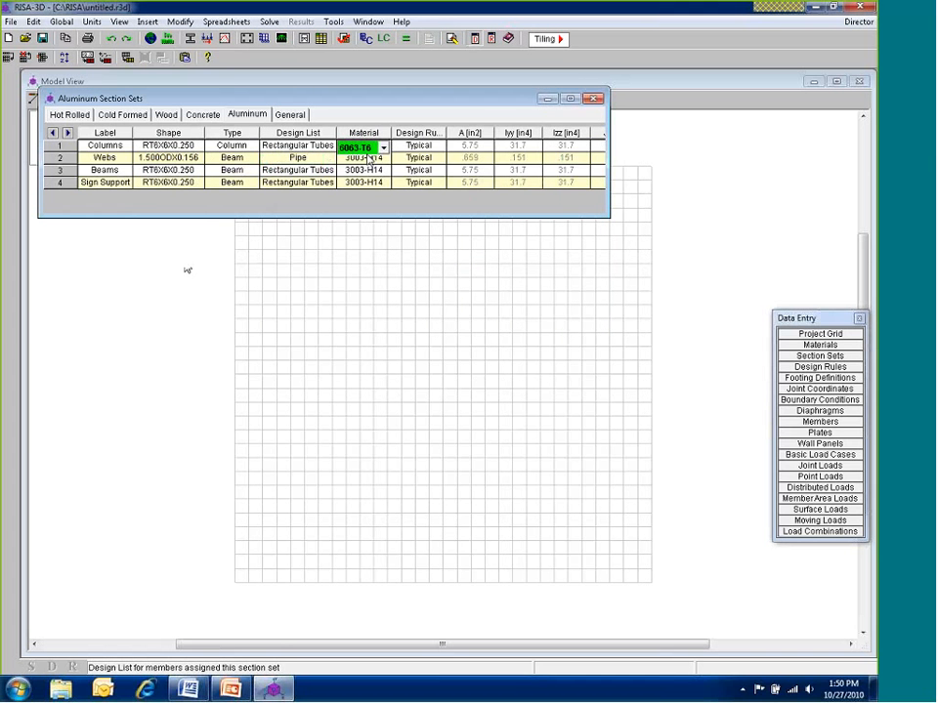
click(383, 147)
click(365, 161)
click(366, 163)
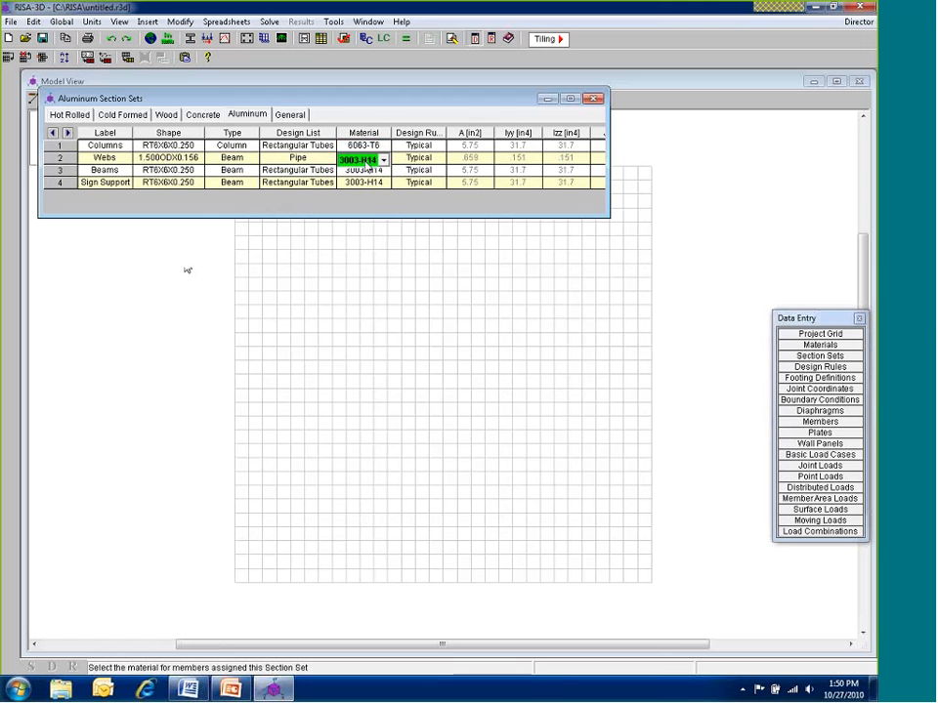
click(368, 163)
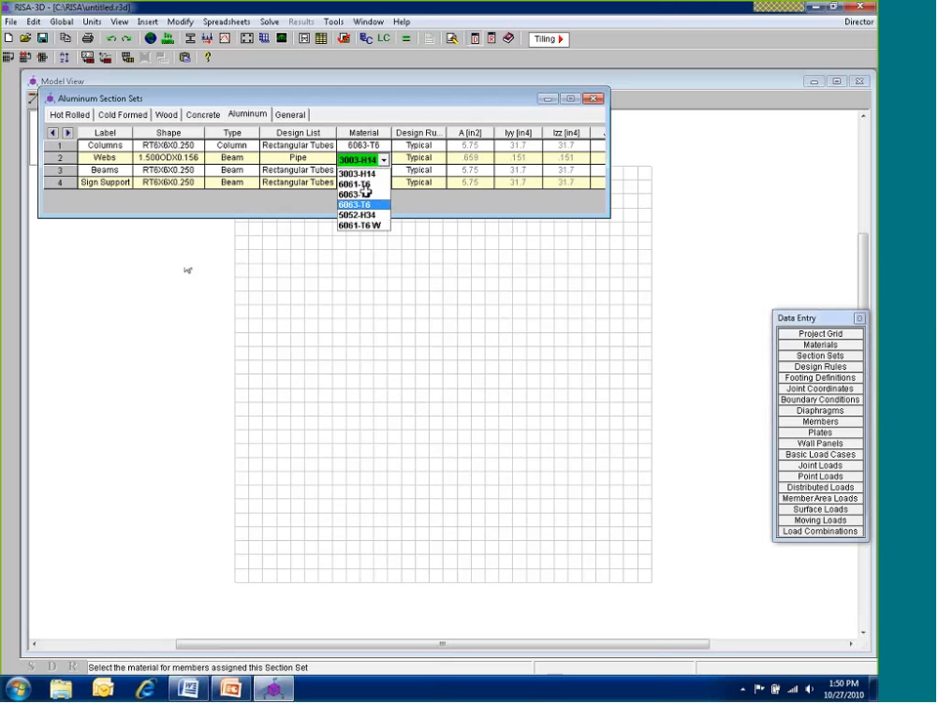
click(363, 204)
click(363, 172)
click(363, 217)
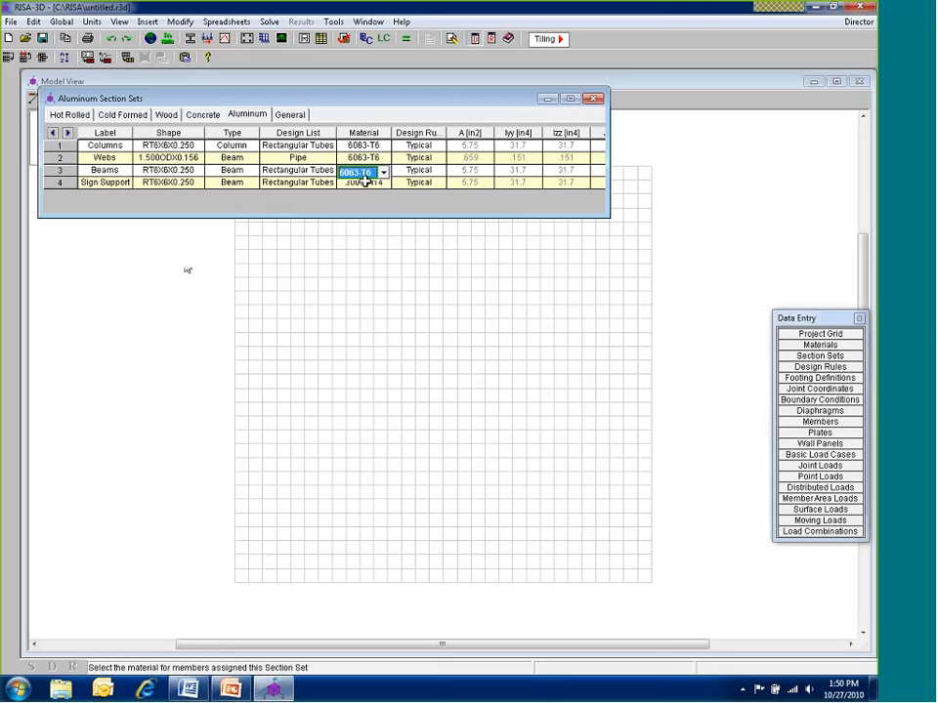
click(364, 183)
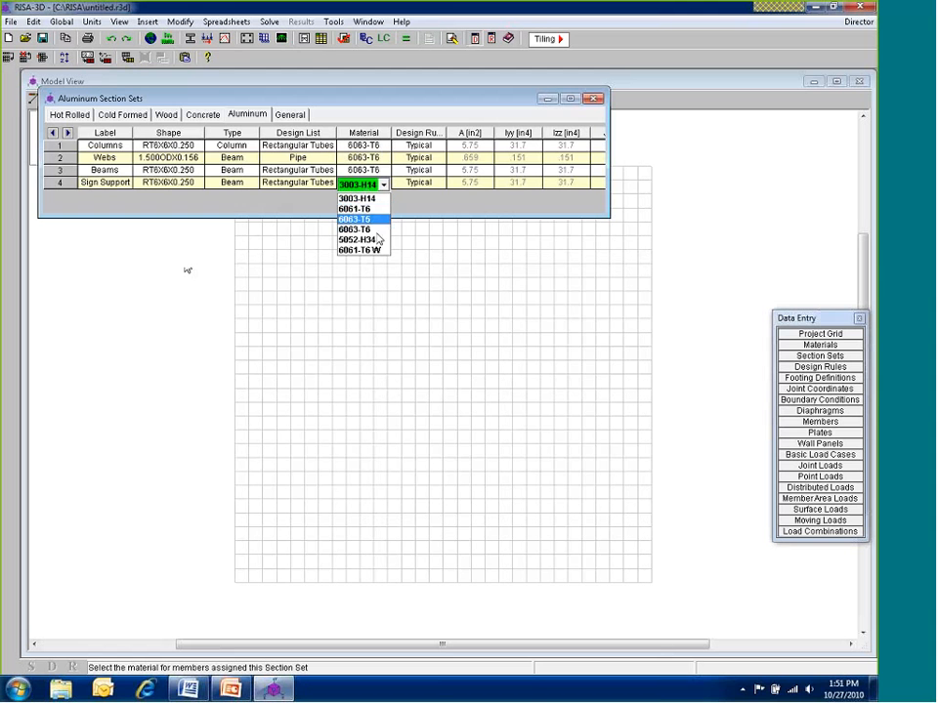
click(369, 230)
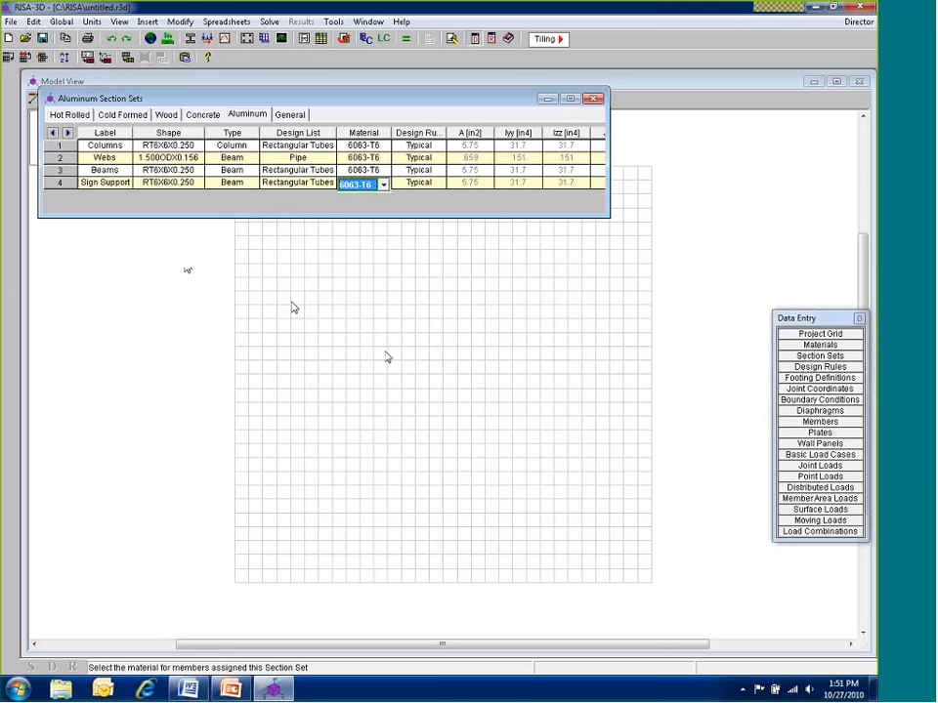
Draw two vertical aluminum members with the Columns section set, 18 ft high and 2 ft apart, starting at the grid origin
click(387, 358)
drag(822, 319, 813, 109)
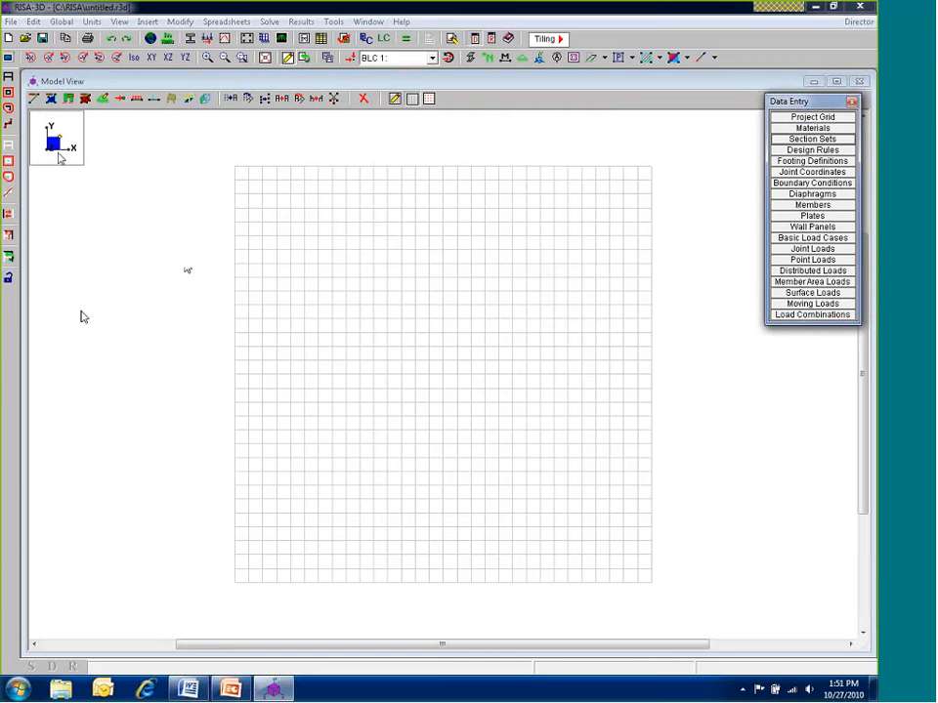
key(ctrl+d)
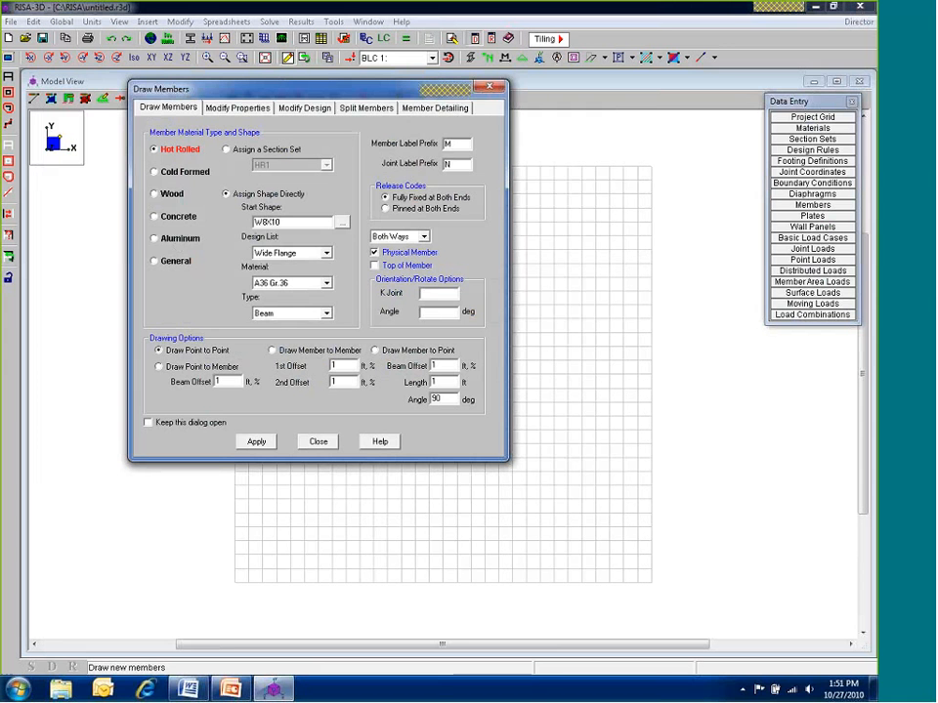
click(178, 238)
click(252, 151)
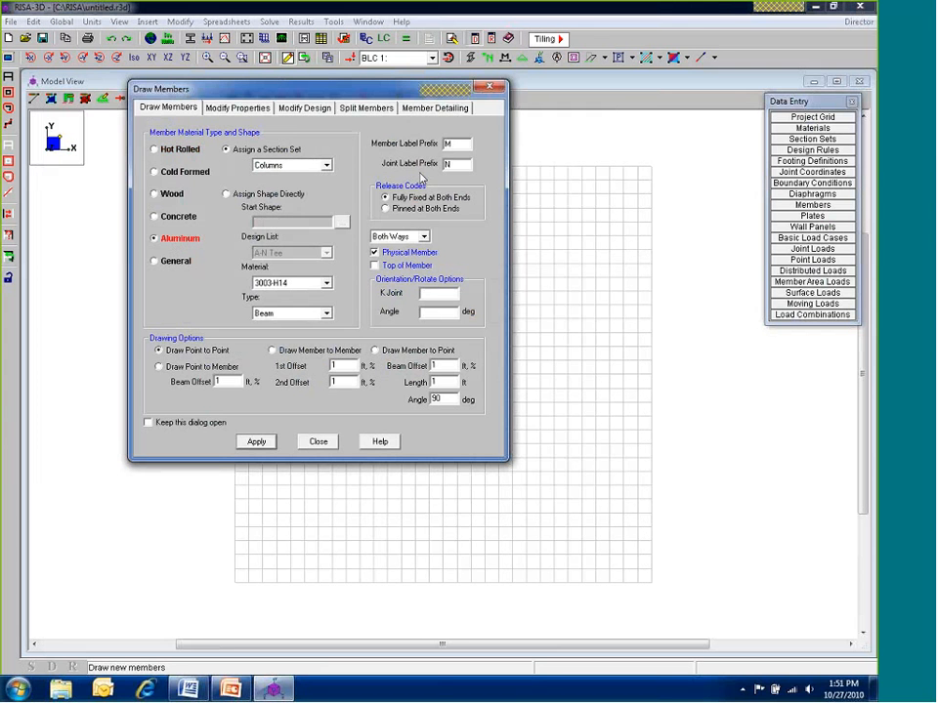
click(254, 443)
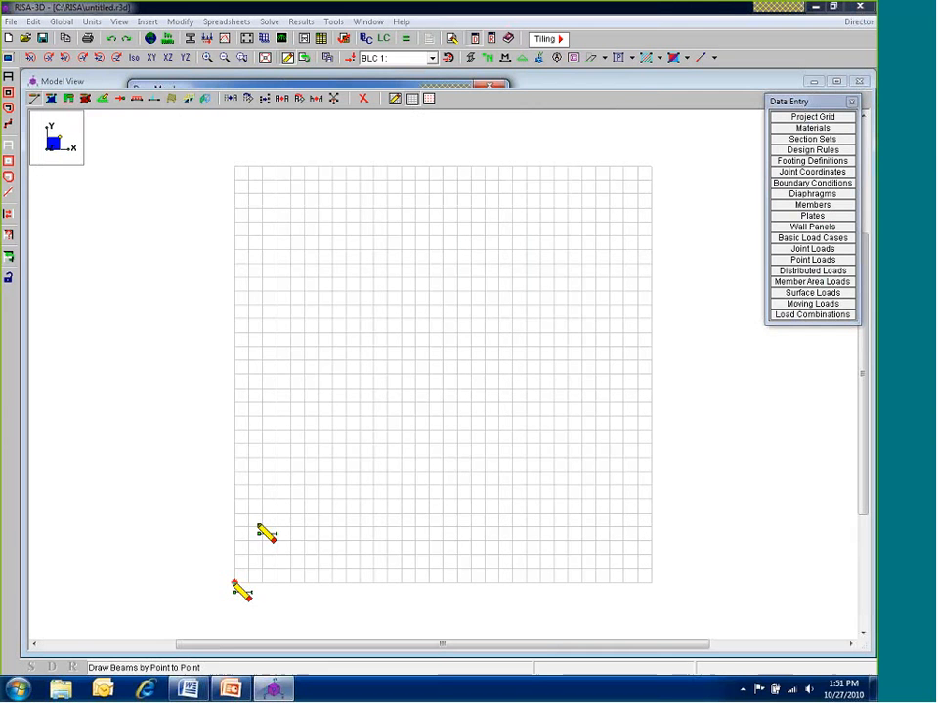
click(235, 582)
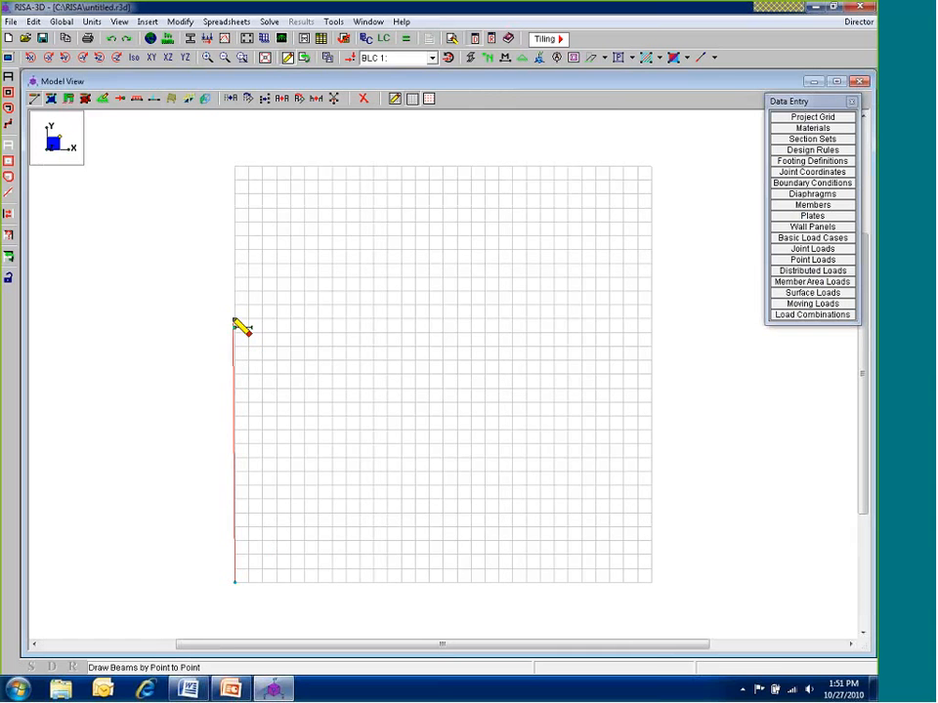
click(234, 334)
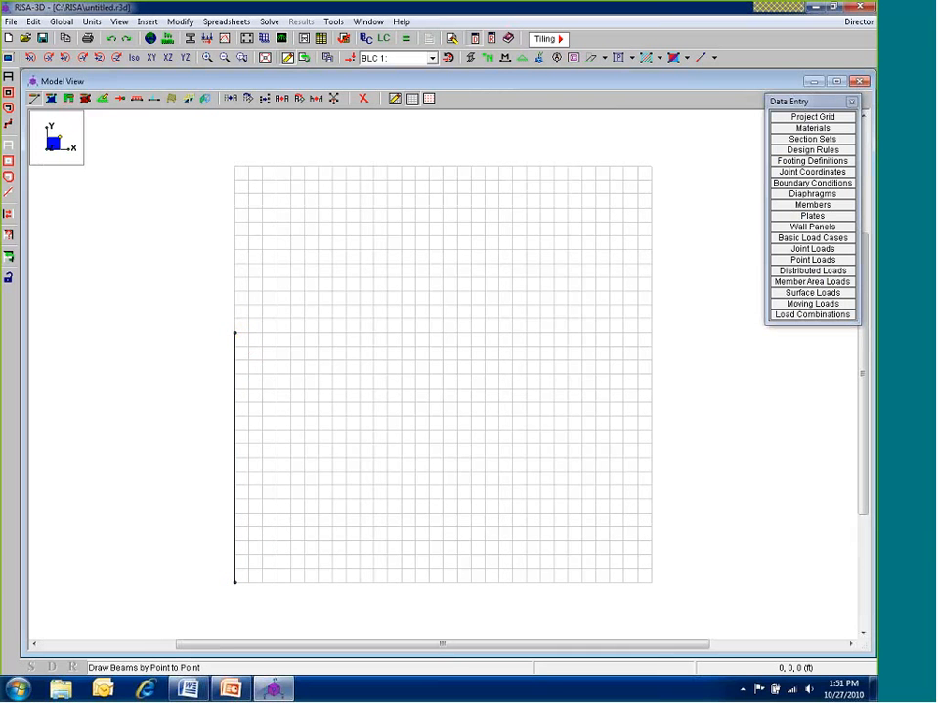
click(263, 583)
click(263, 335)
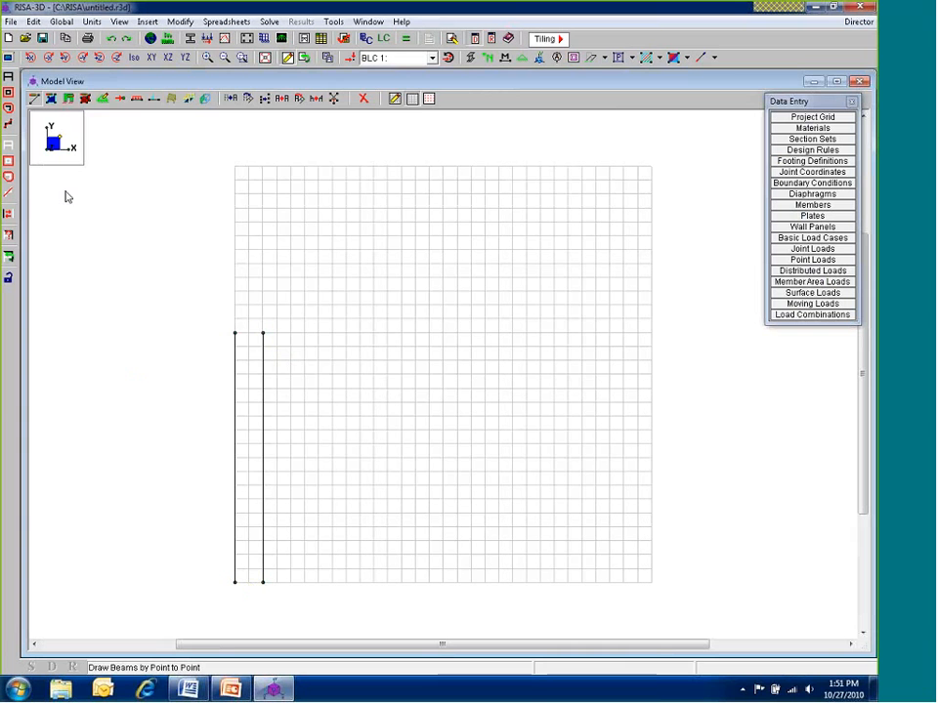
Draw pinned Webs members between the columns: a horizontal at 2 ft height and two crossing diagonals in the panel below it
click(34, 99)
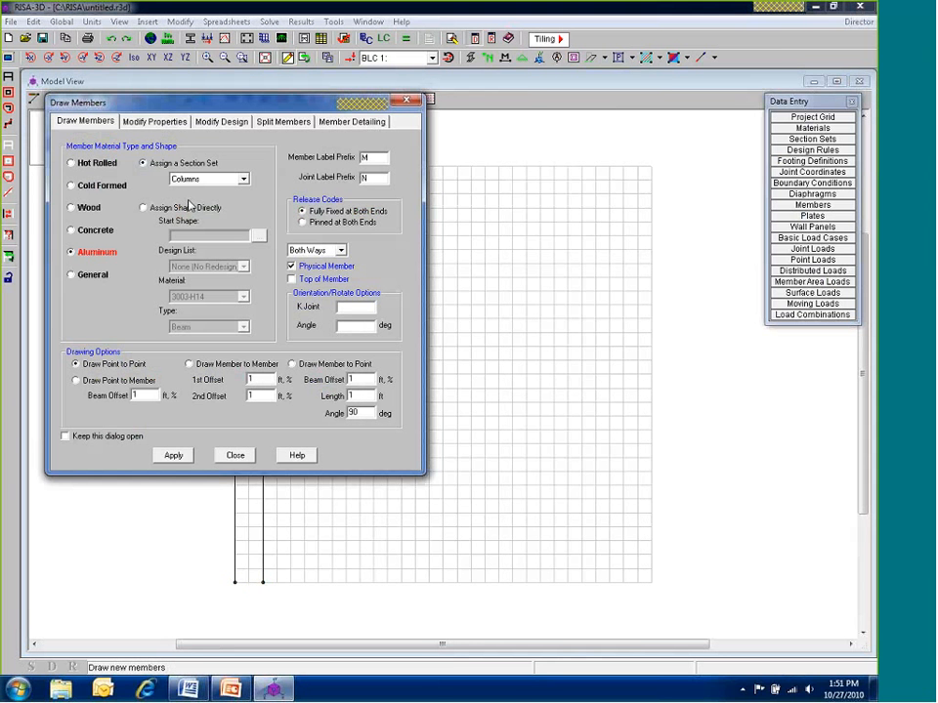
click(242, 179)
click(189, 201)
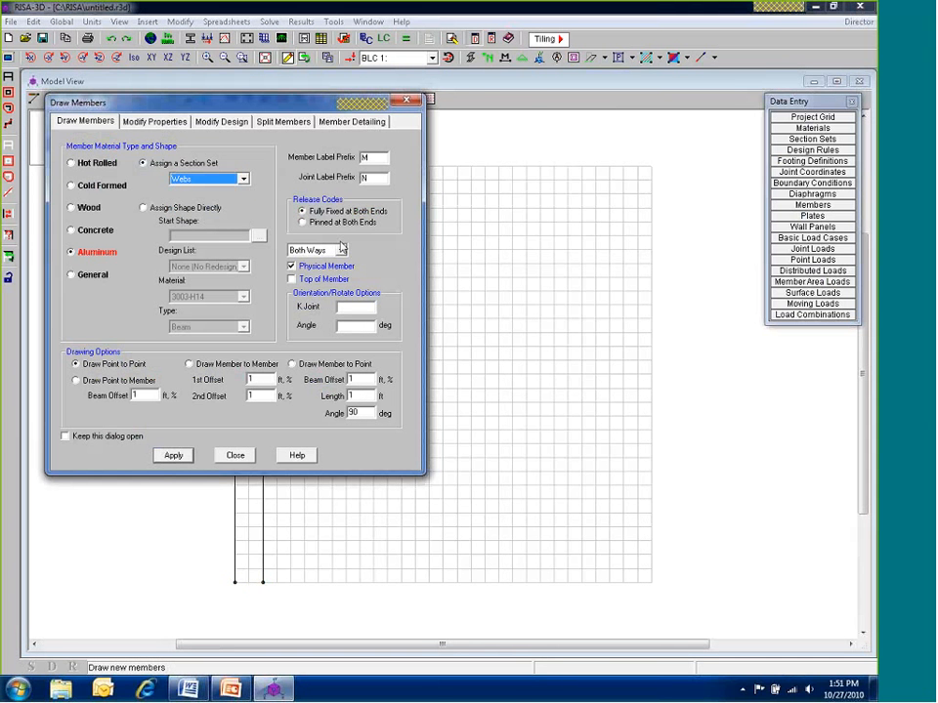
click(174, 455)
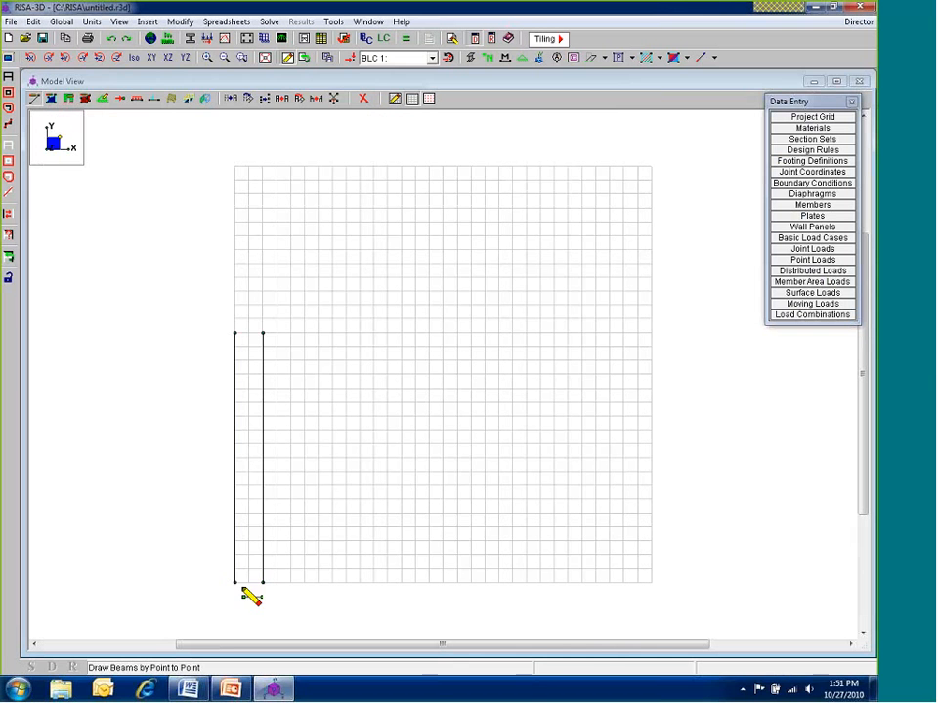
click(234, 555)
click(263, 555)
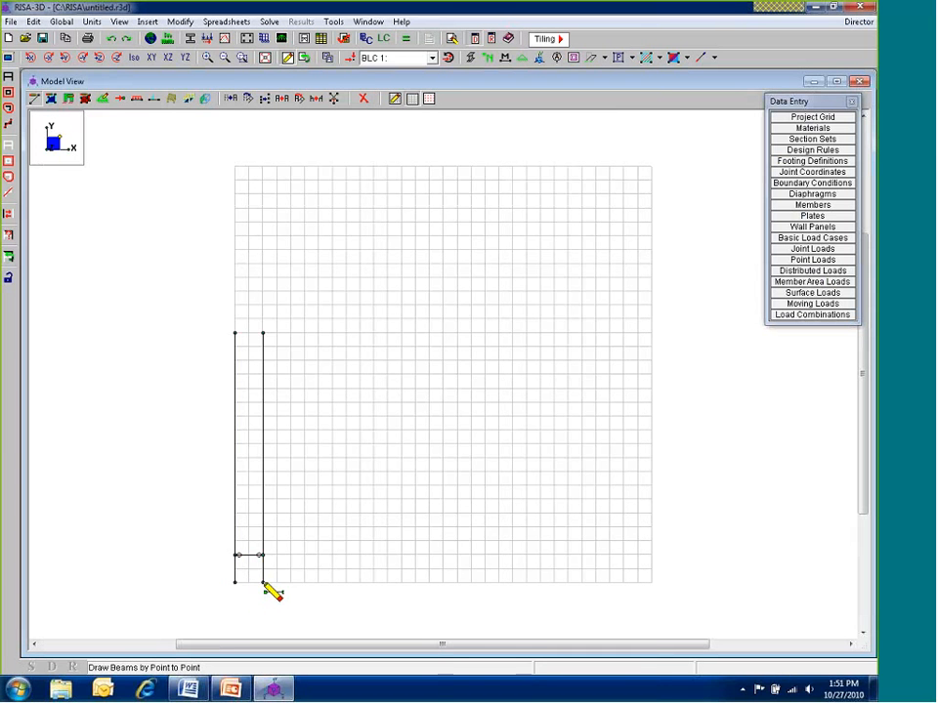
click(235, 555)
click(262, 584)
click(235, 584)
click(262, 555)
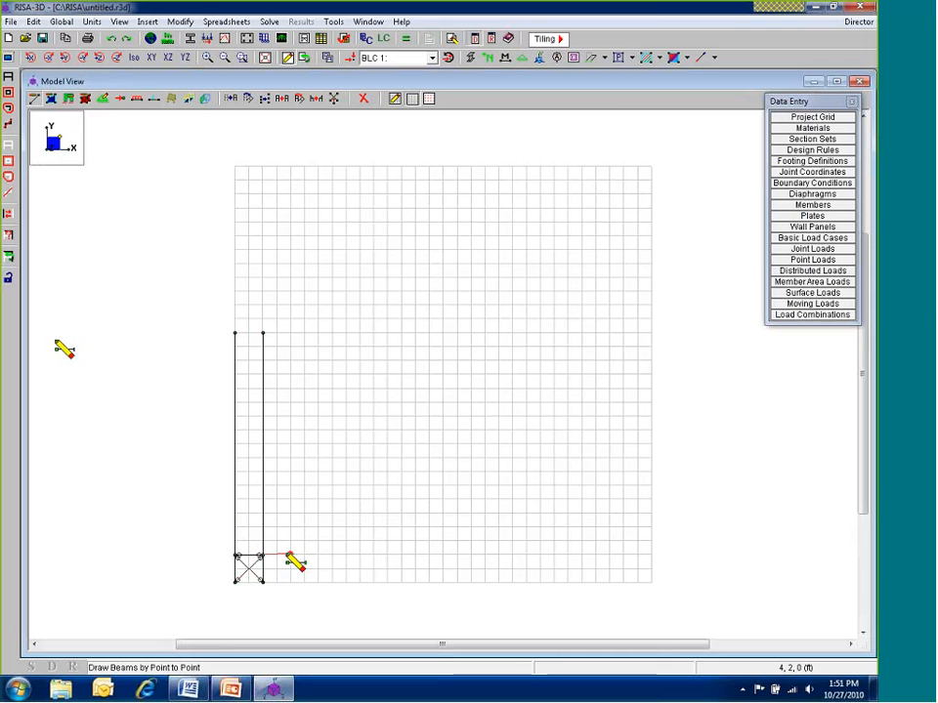
key(Escape)
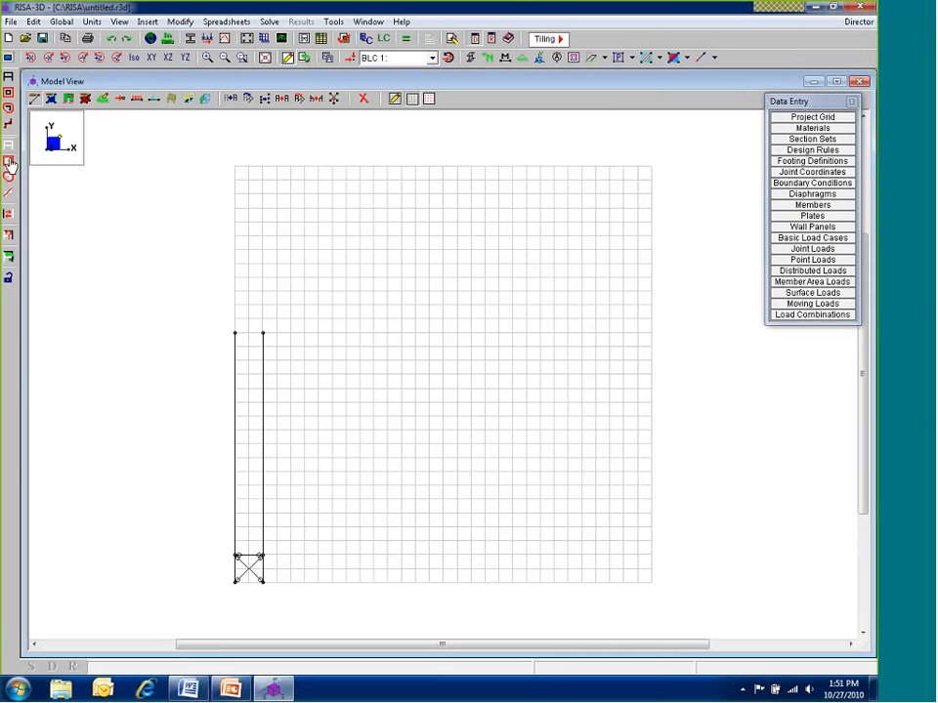
Select only the horizontal and diagonal web members and copy them up the columns with a Y increment of 8@2
click(9, 125)
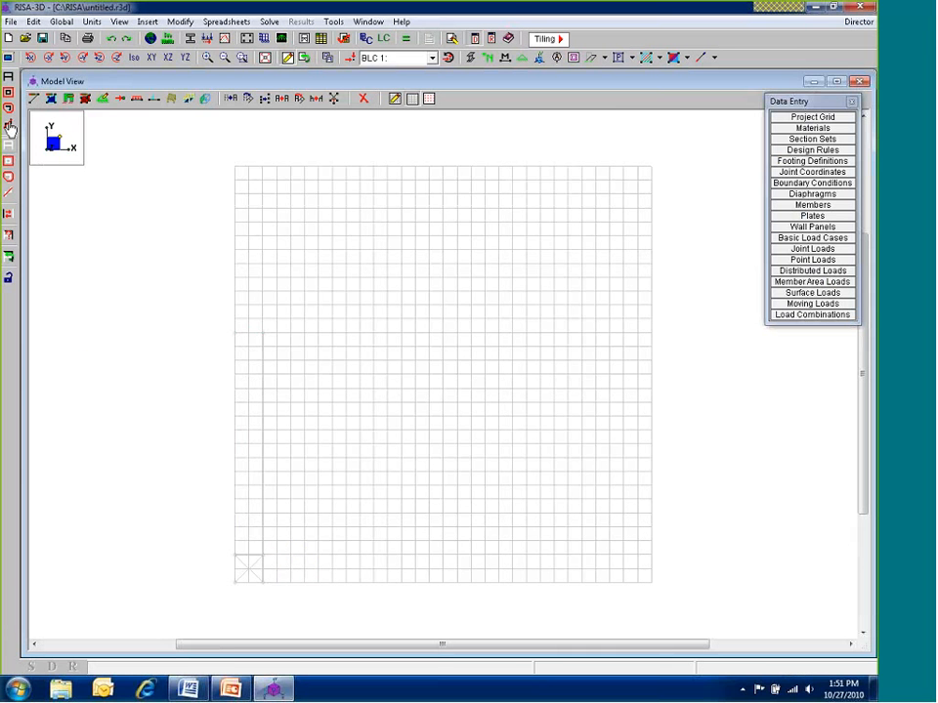
drag(247, 513, 254, 598)
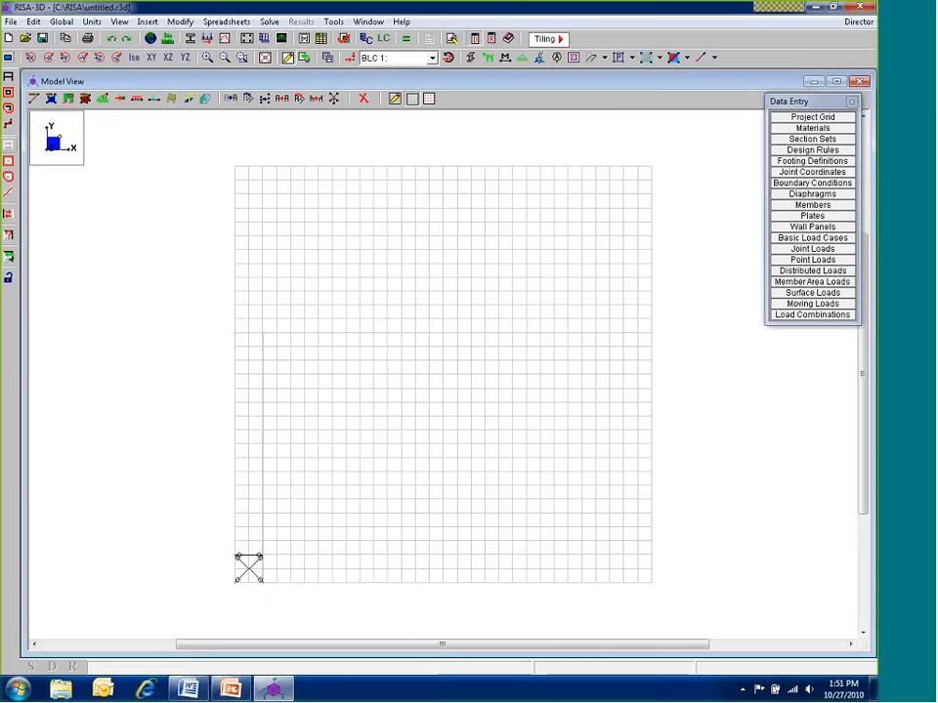
click(284, 99)
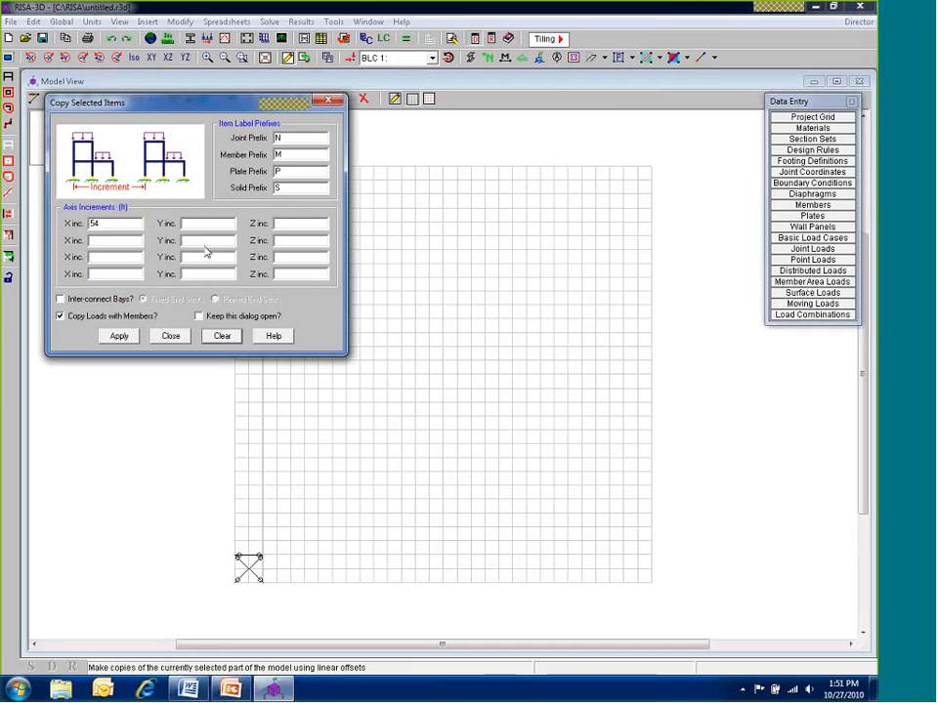
click(199, 225)
text(8)
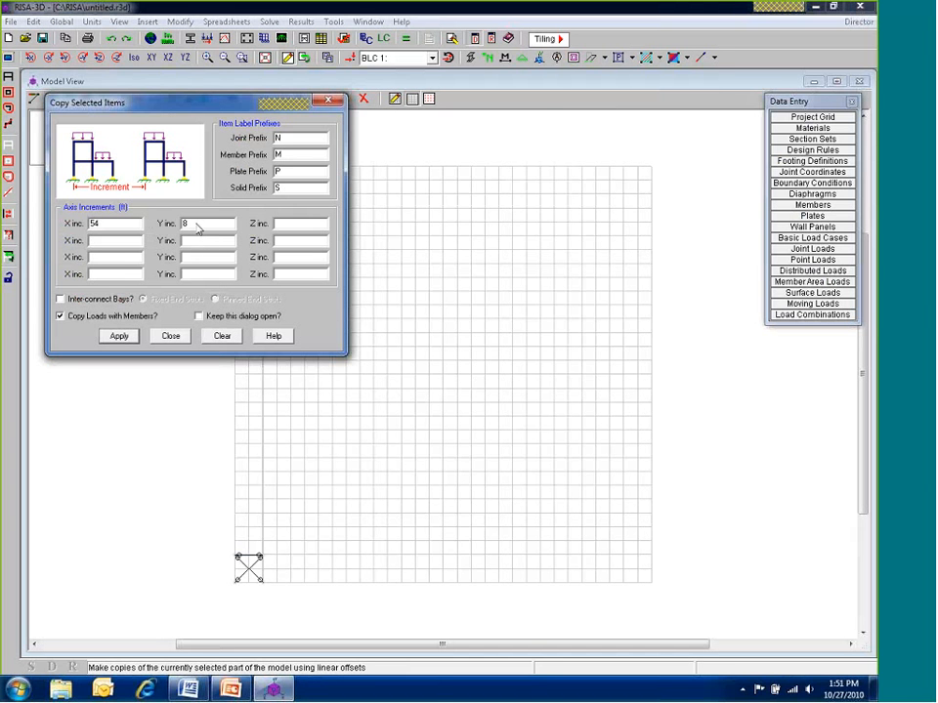
text(@2)
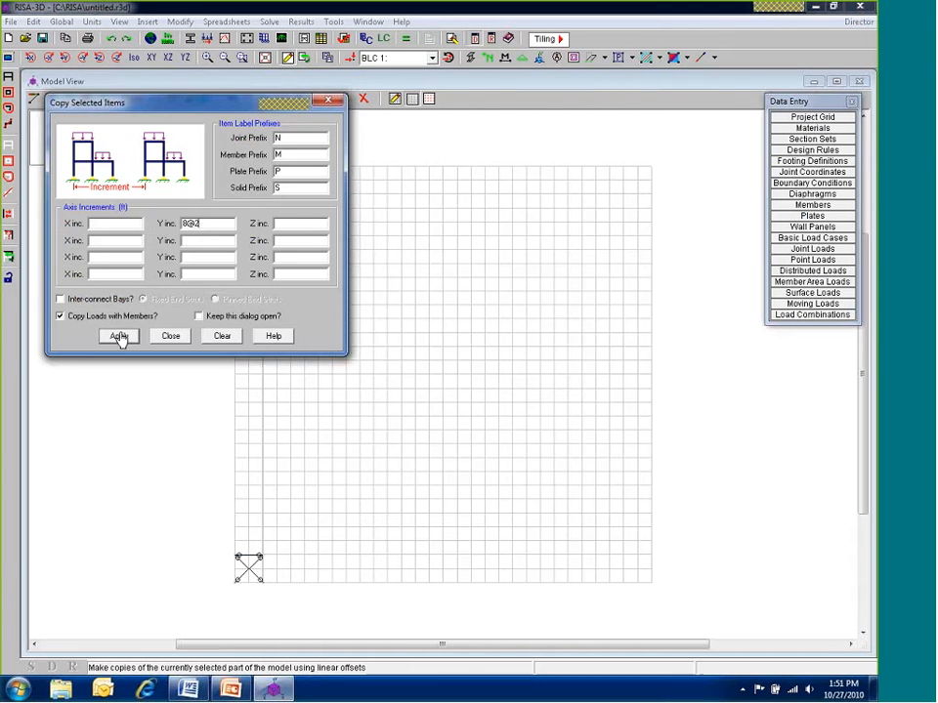
click(118, 336)
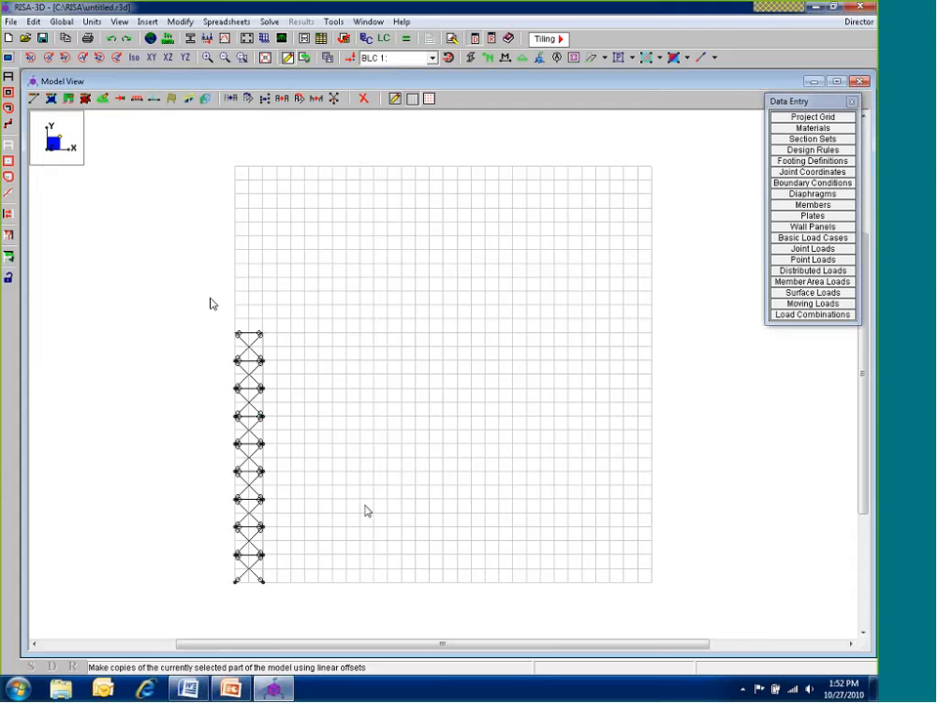
Show the whole braced panel isometrically and set up a rotated copy of it about the Y axis, entering the rotation angle
click(133, 57)
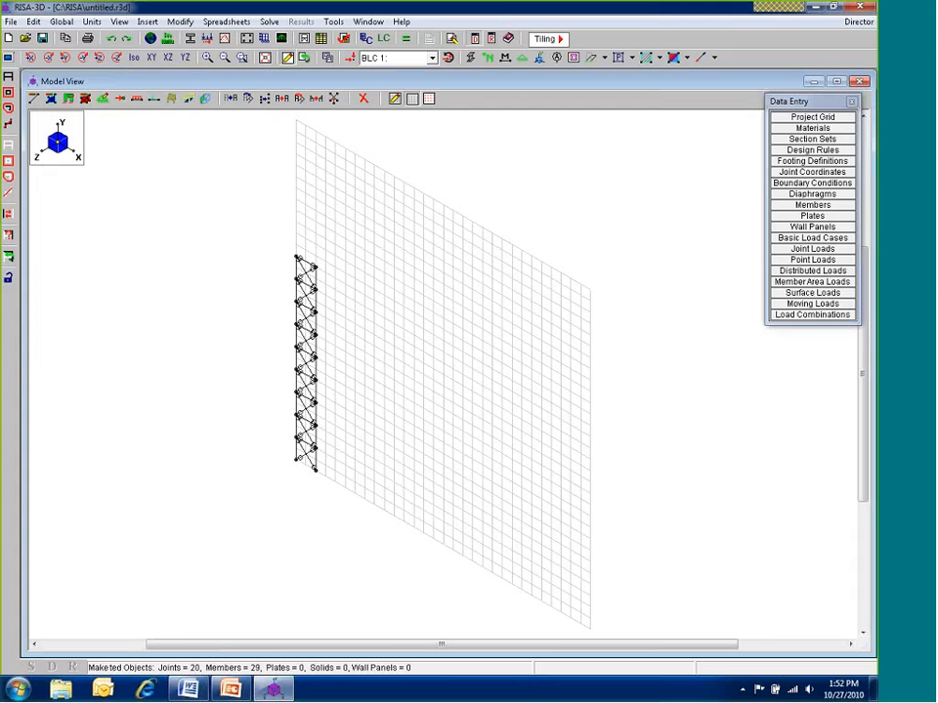
click(299, 101)
click(287, 224)
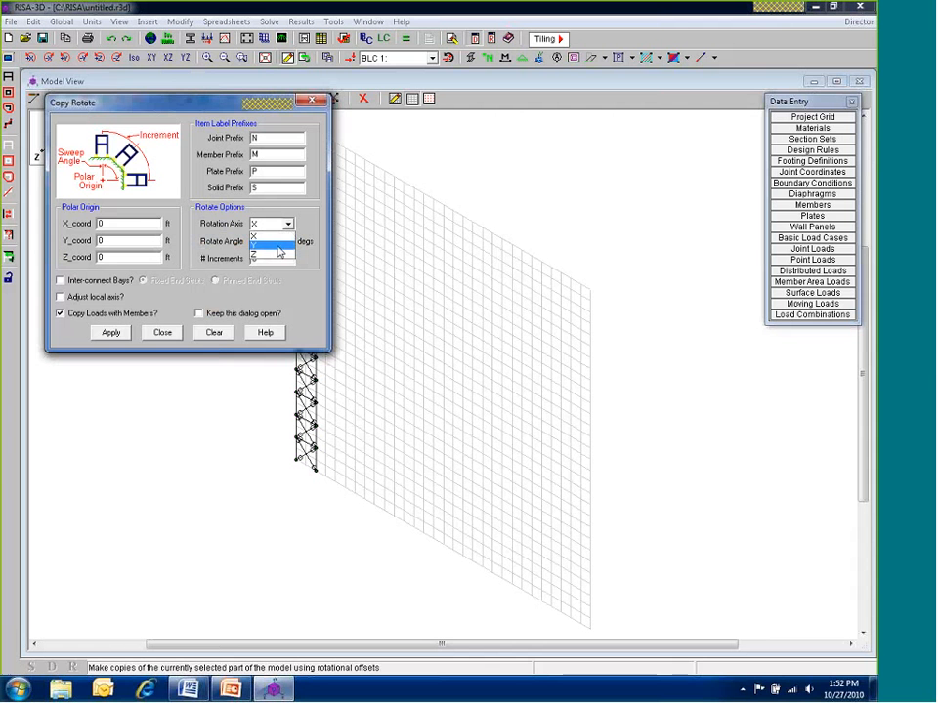
click(276, 245)
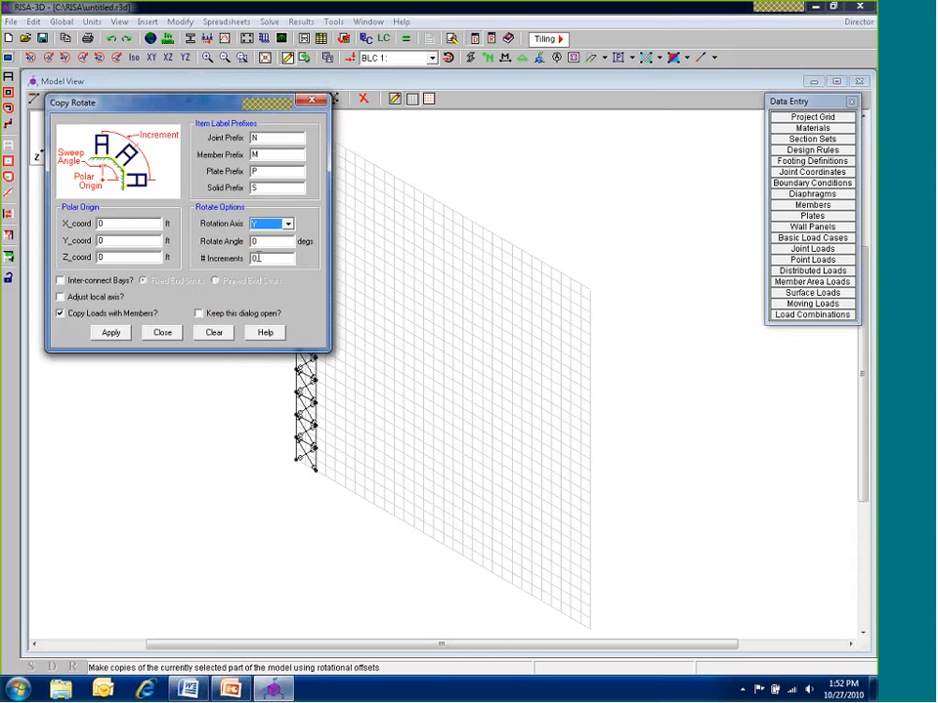
click(264, 242)
text(6)
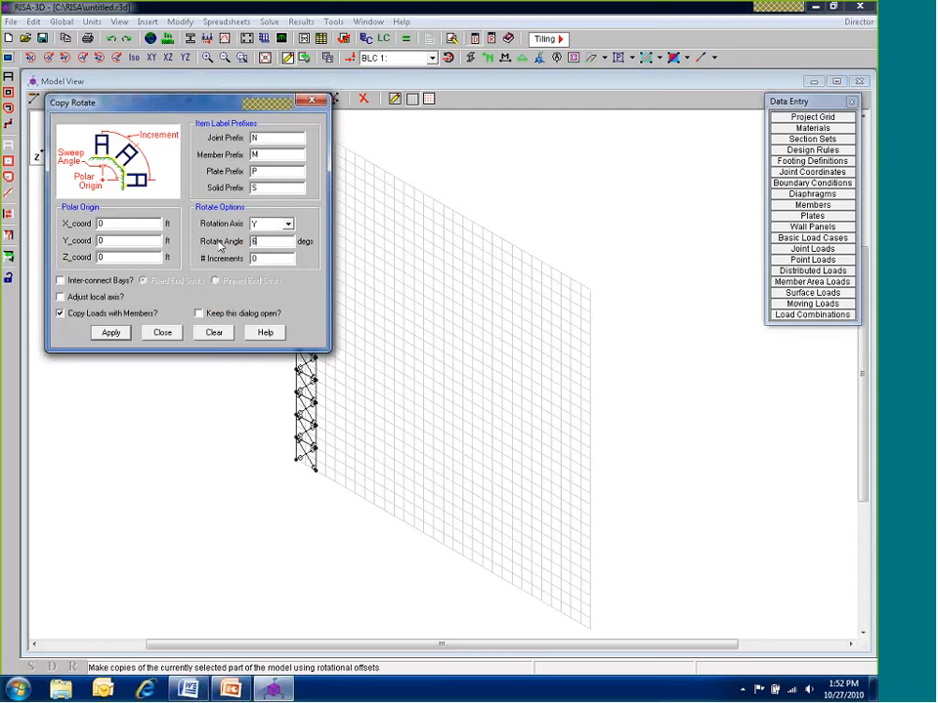
Copy the truss face by rotating it 60 degrees about the Y axis in one increment, and hide the drawing grid
click(110, 334)
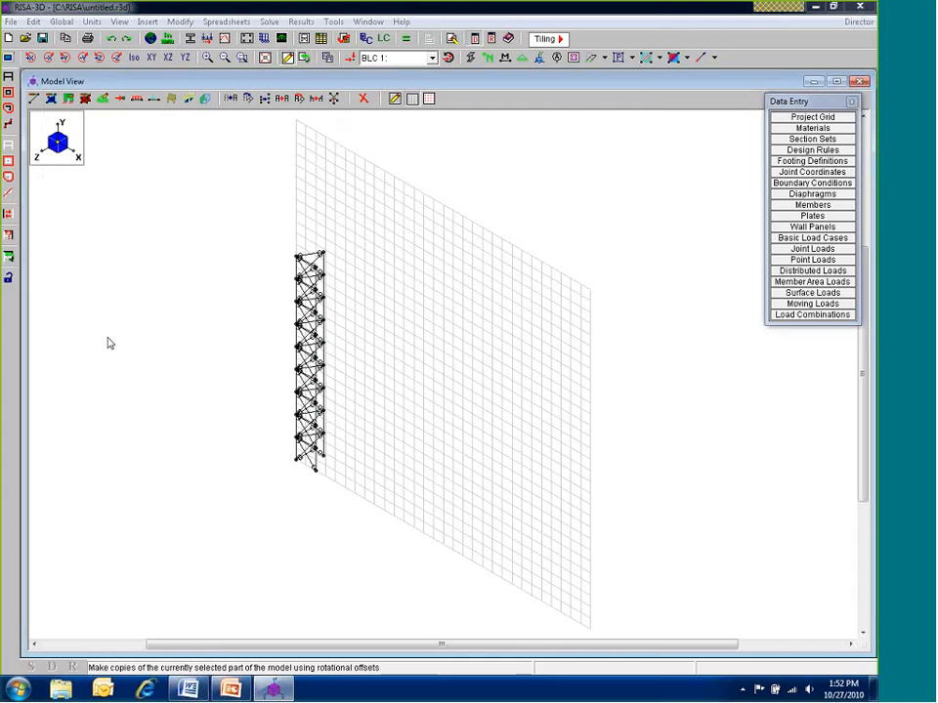
click(412, 98)
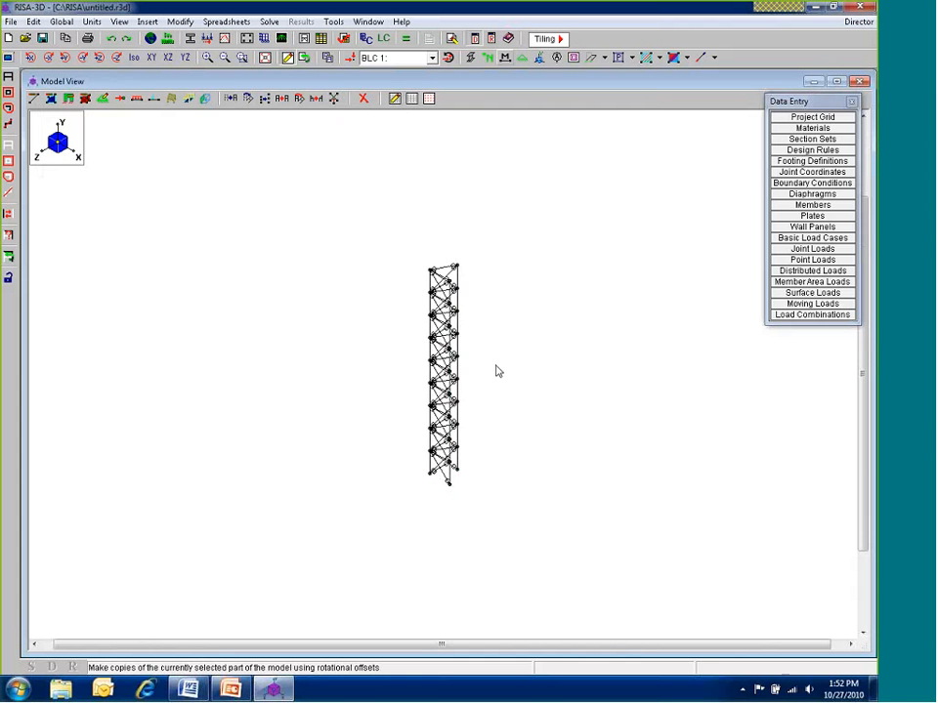
mouse_move(486, 374)
middle_down()
mouse_move(449, 523)
mouse_move(470, 518)
middle_up()
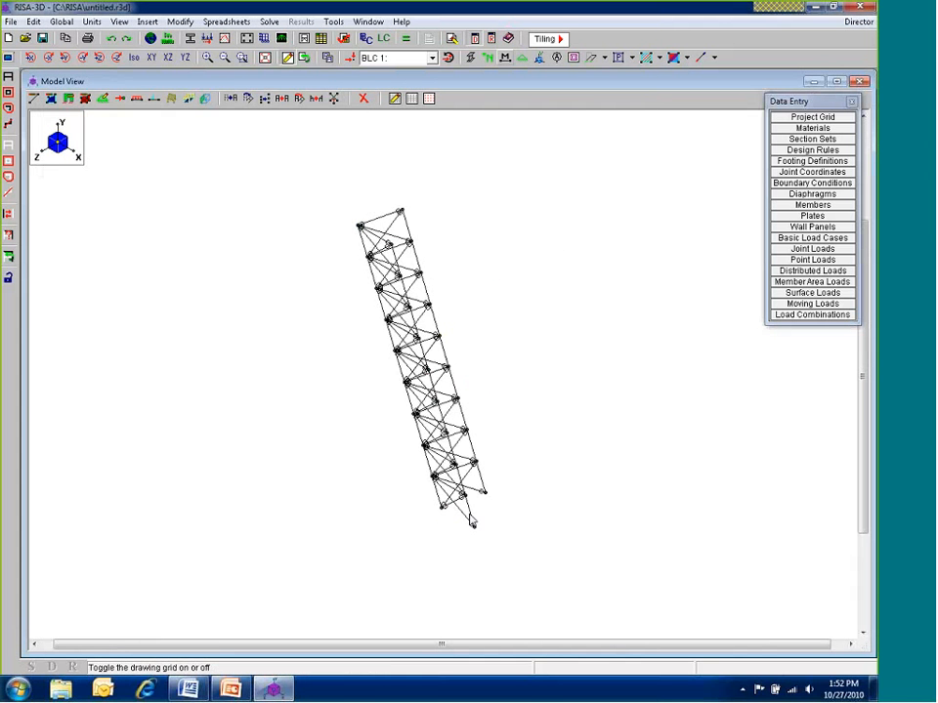
middle_drag(430, 553, 431, 553)
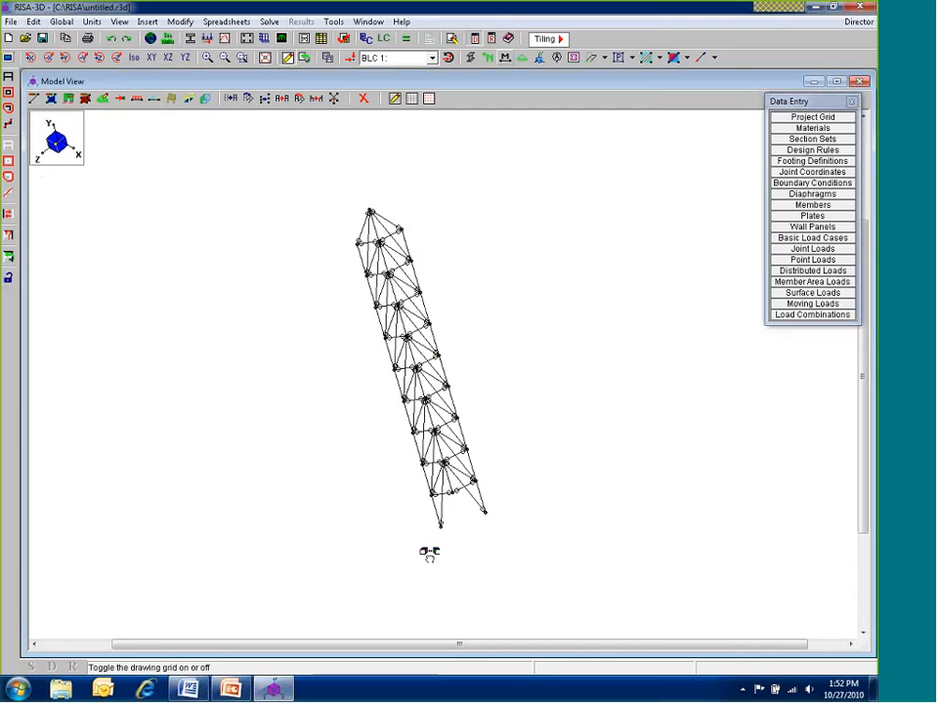
click(151, 57)
click(134, 57)
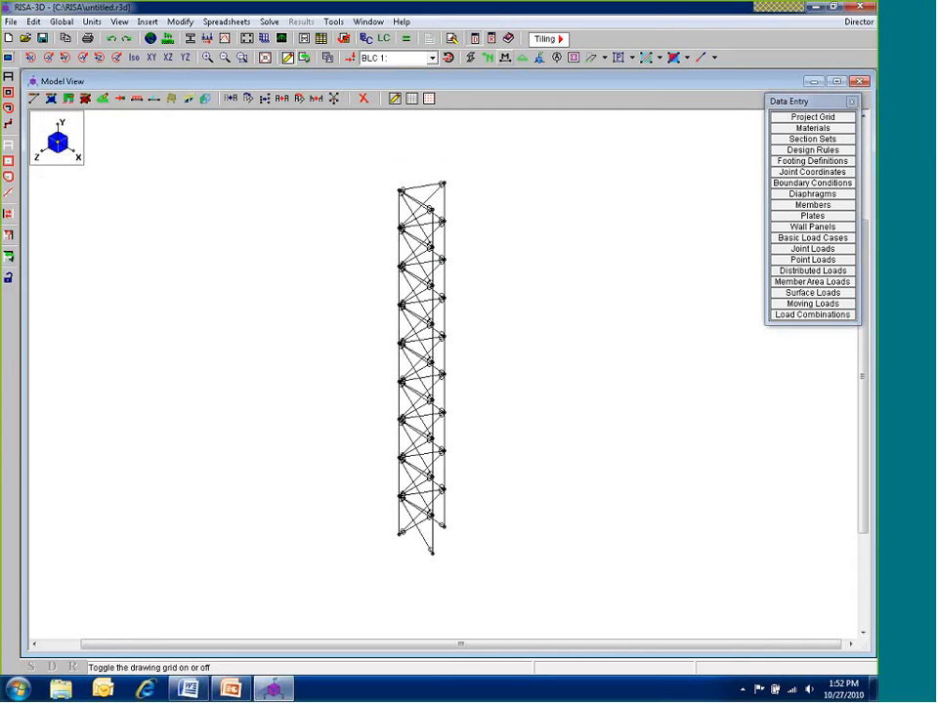
Select only the original truss face in plan and copy-rotate it about the Y axis at its far end to close the triangular tower
click(152, 57)
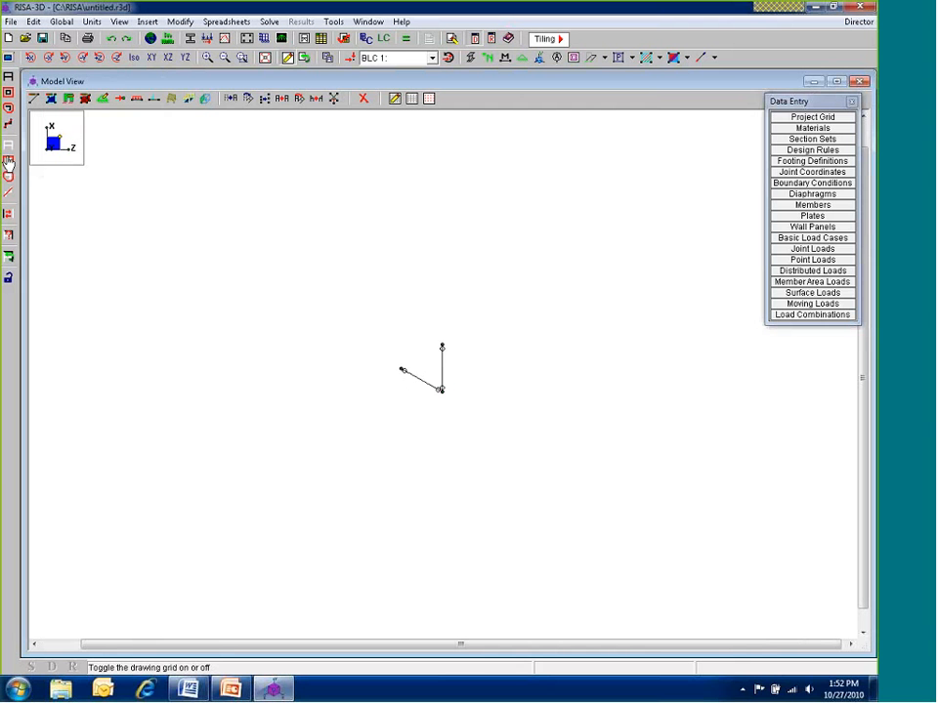
click(8, 94)
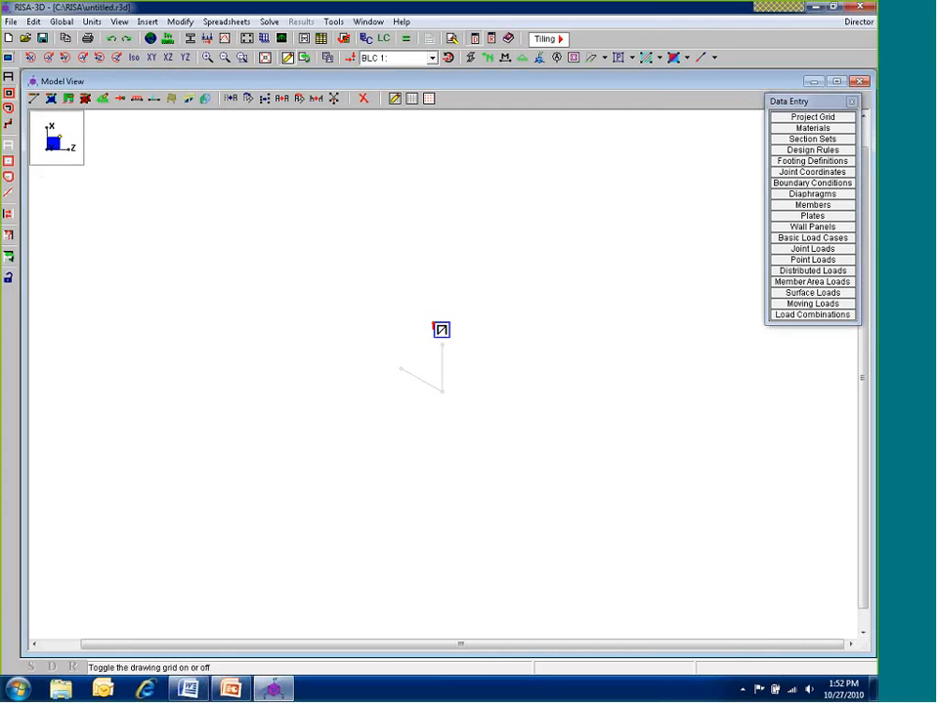
drag(439, 328, 453, 400)
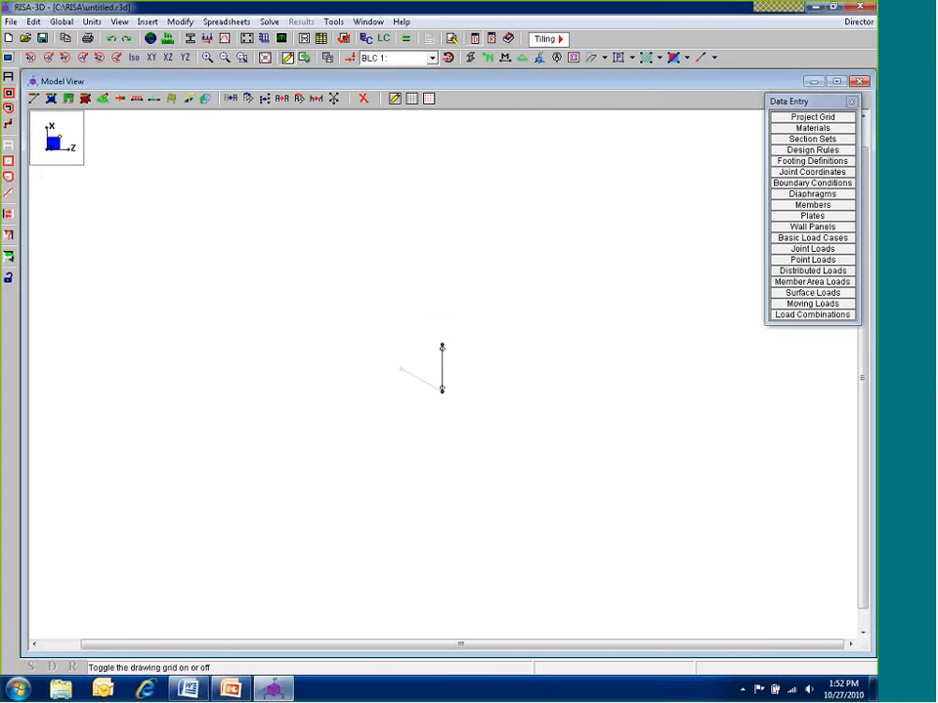
click(300, 99)
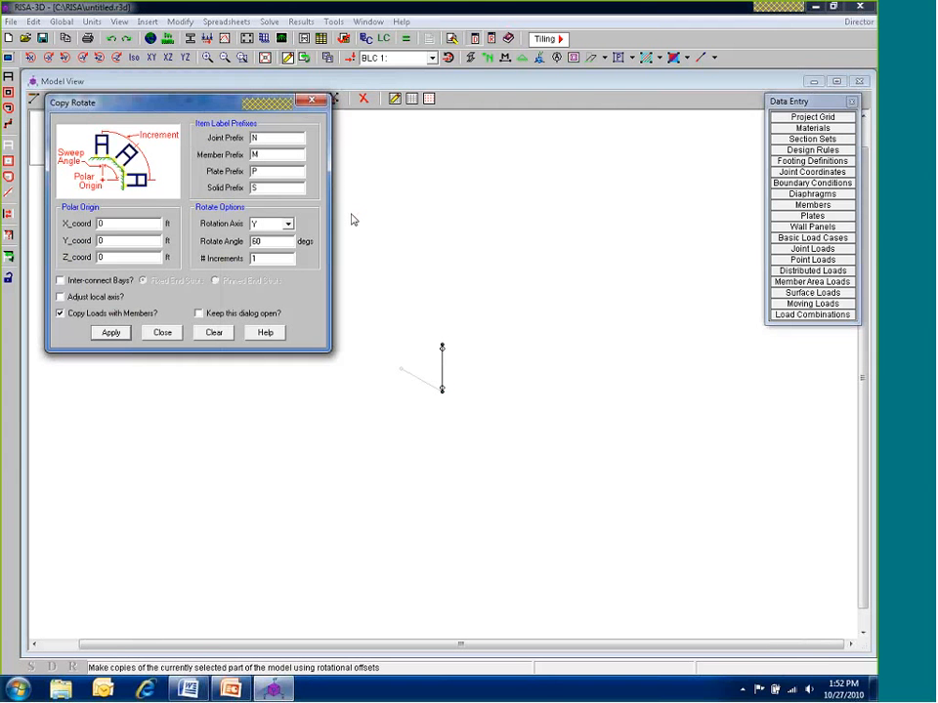
text(-)
key(BackSpace)
click(108, 224)
click(109, 332)
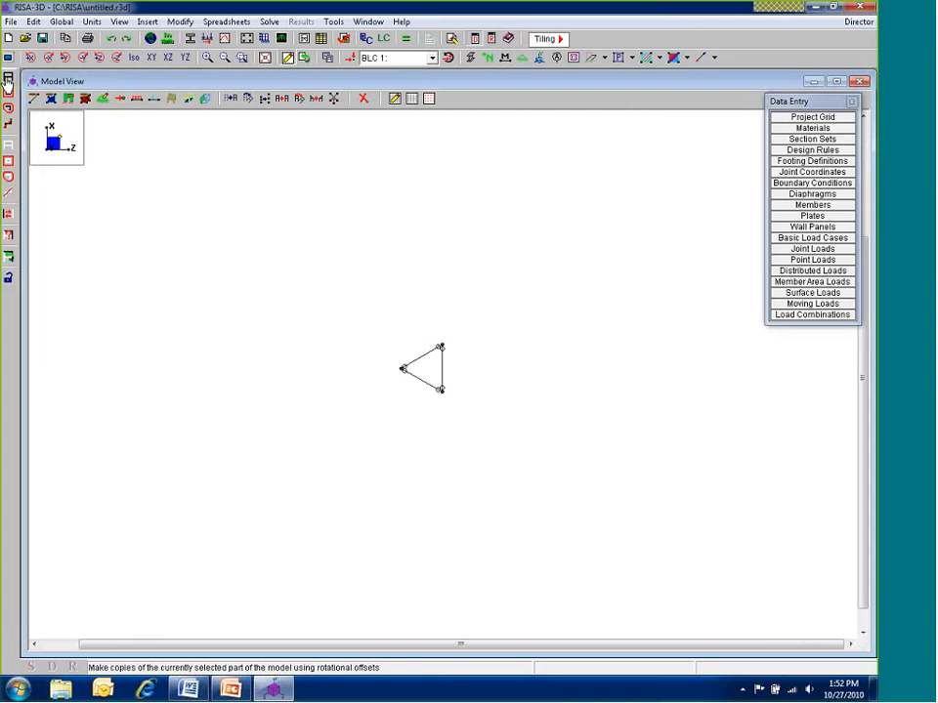
Clear the selection of the whole tower and reselect its members through the member selection criteria
click(134, 58)
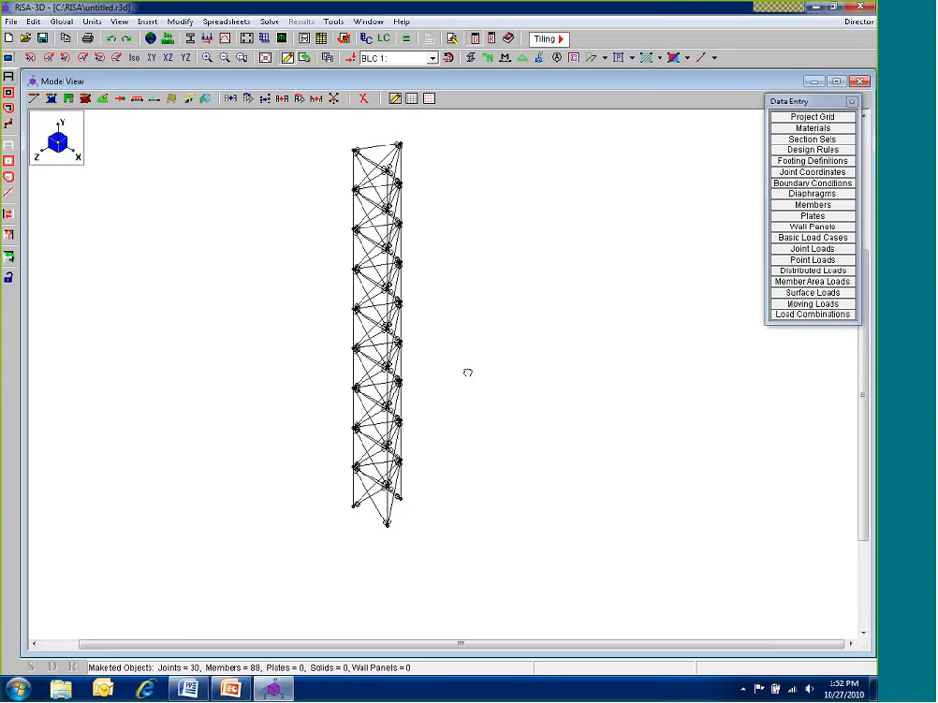
middle_drag(465, 372, 417, 403)
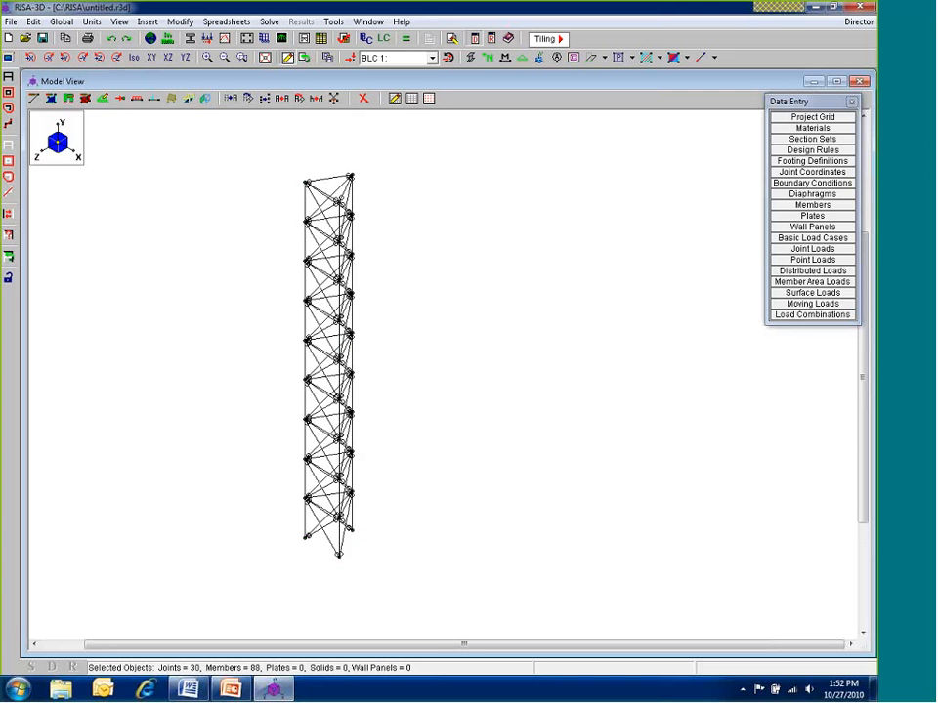
click(8, 235)
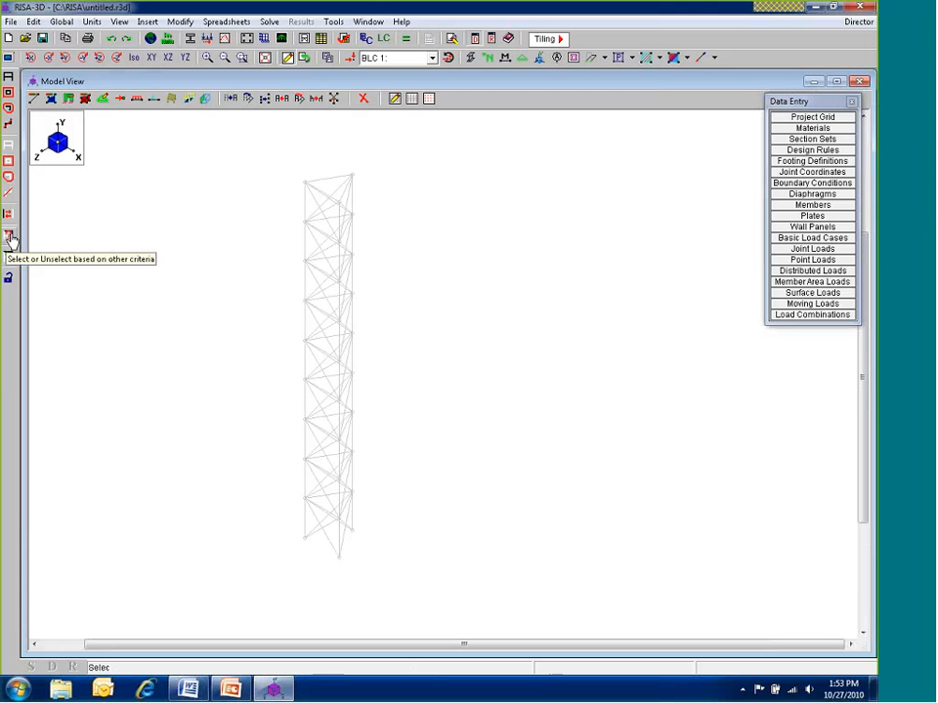
click(9, 237)
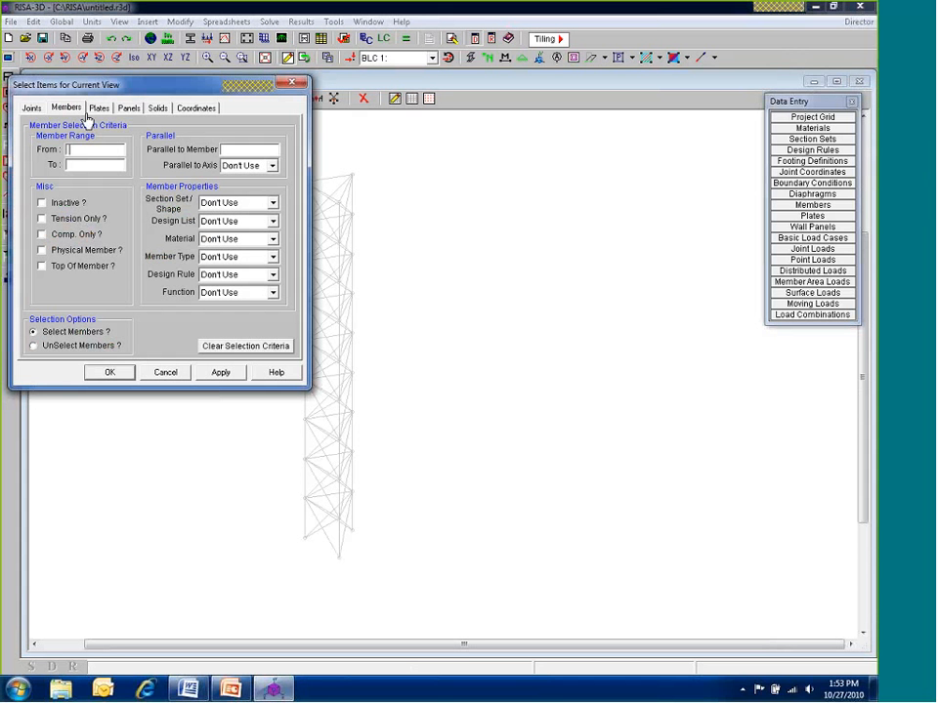
click(265, 204)
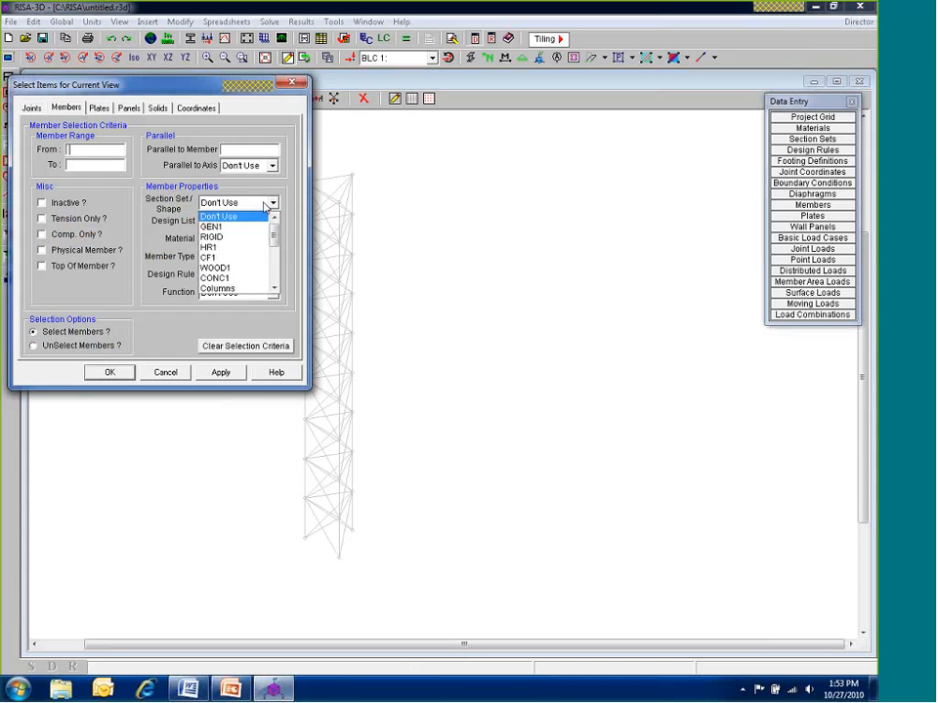
click(259, 207)
click(259, 204)
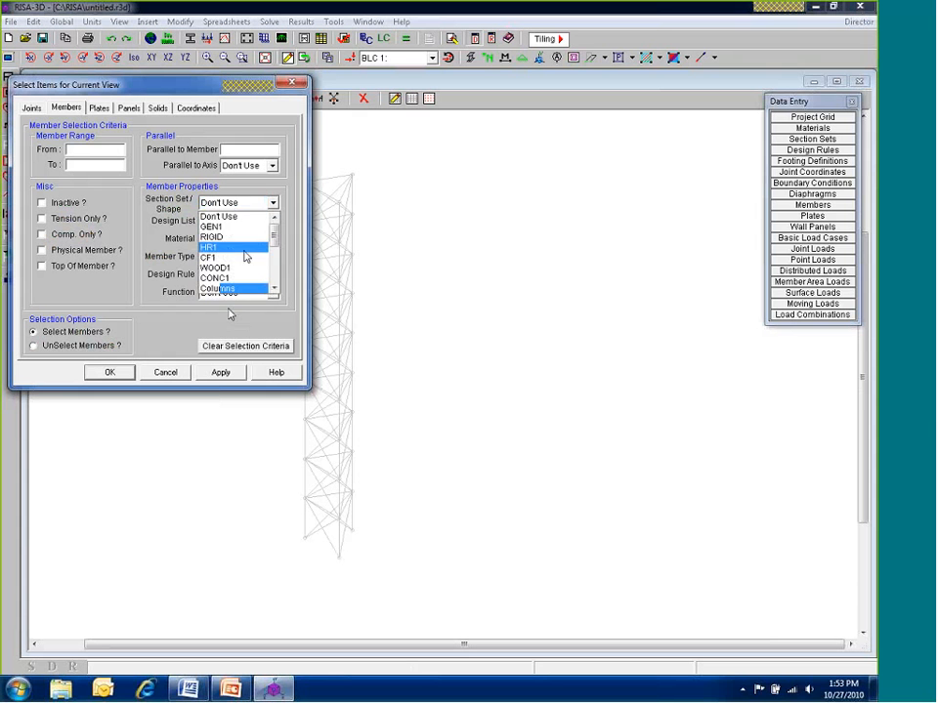
click(202, 375)
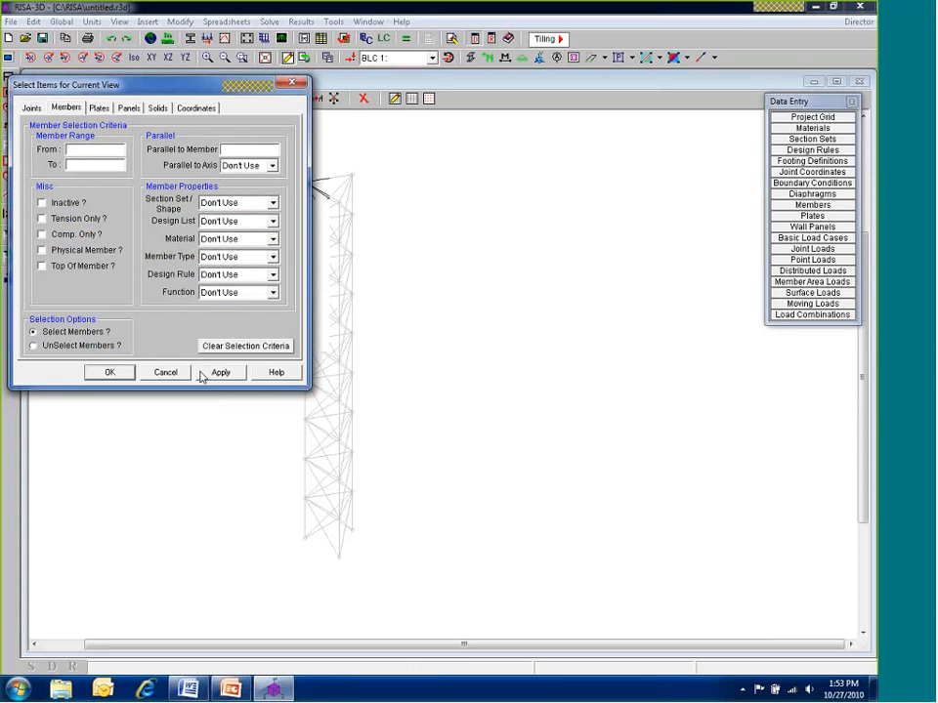
click(203, 376)
Refine the member selection with the Webs section set so that only the tower's columns stay selected
click(259, 203)
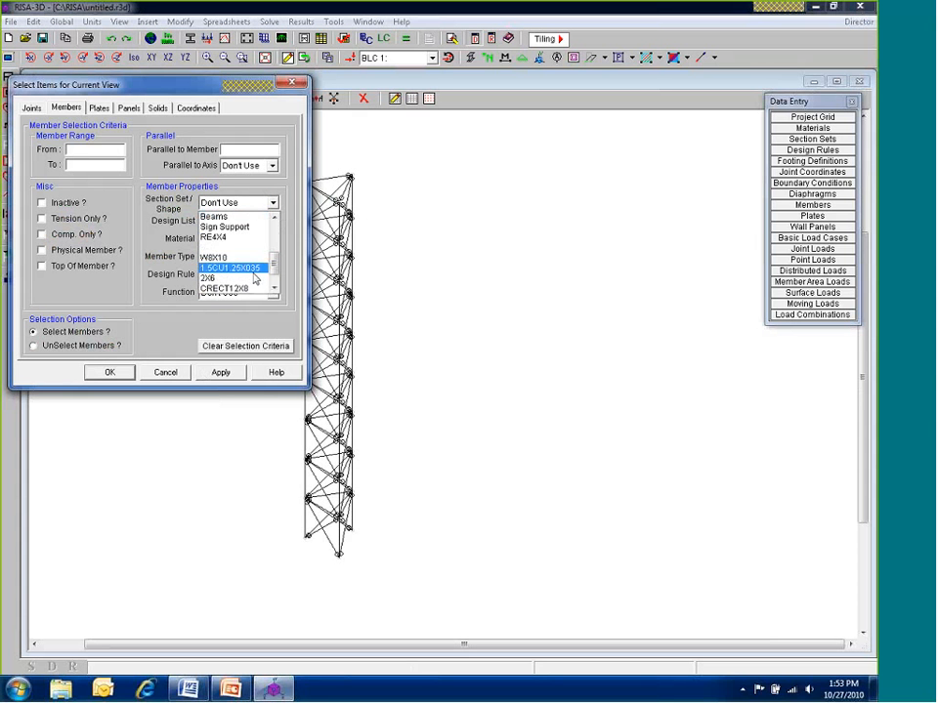
scroll(246, 256, up, 2)
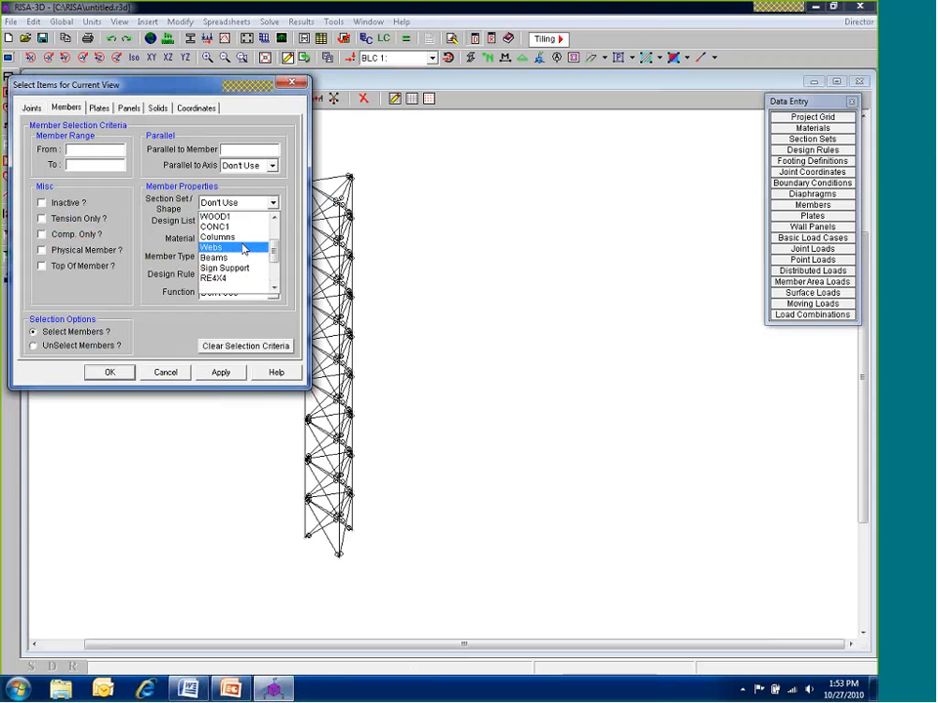
click(140, 284)
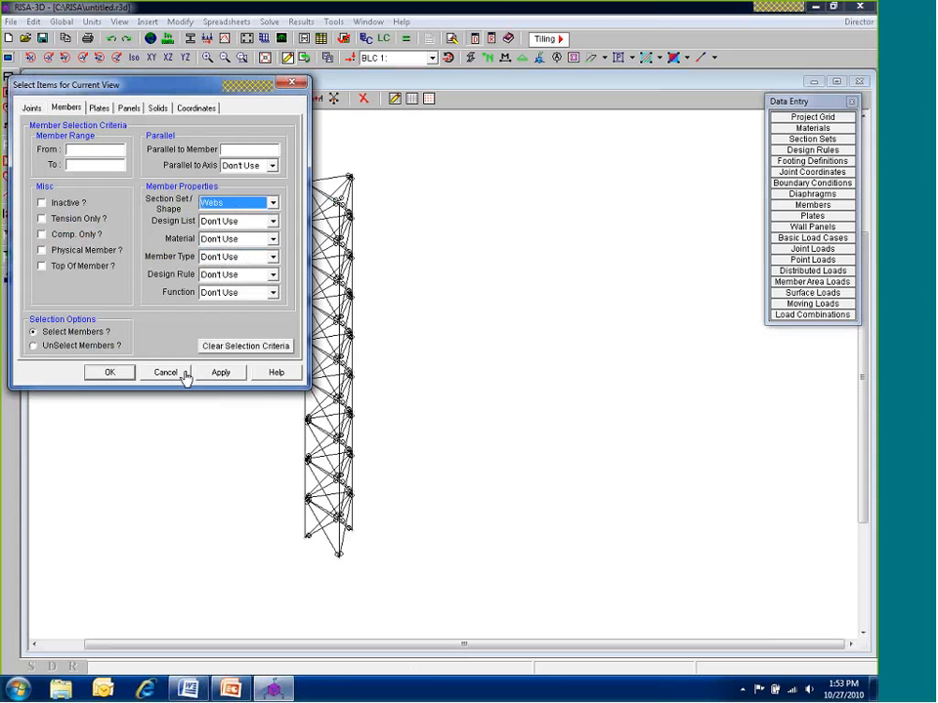
click(112, 375)
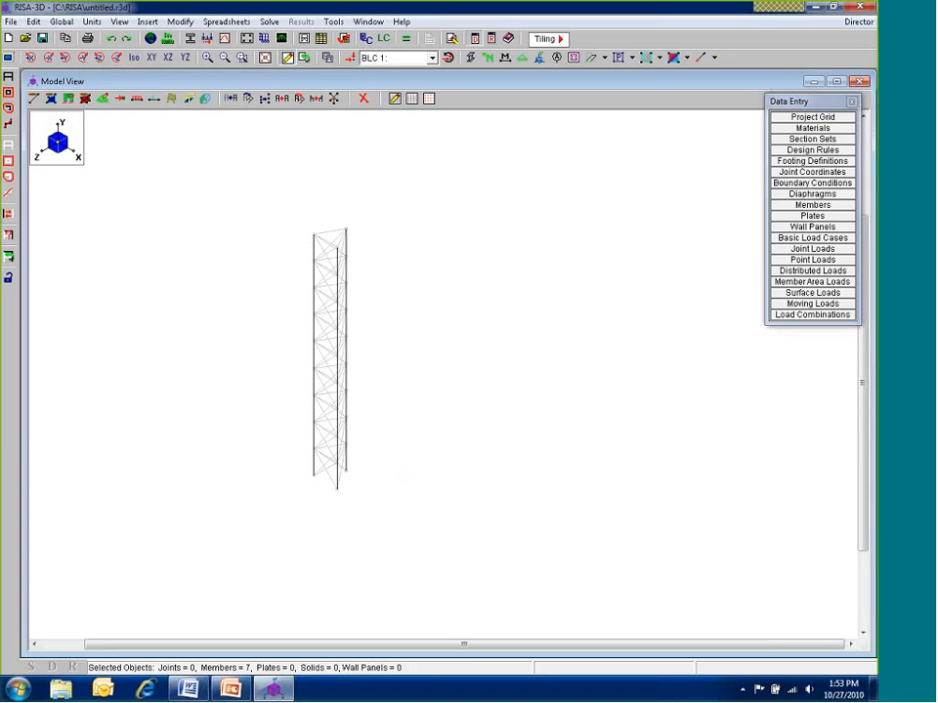
Run a model merge restricted to the selected items to remove the duplicate columns
click(333, 98)
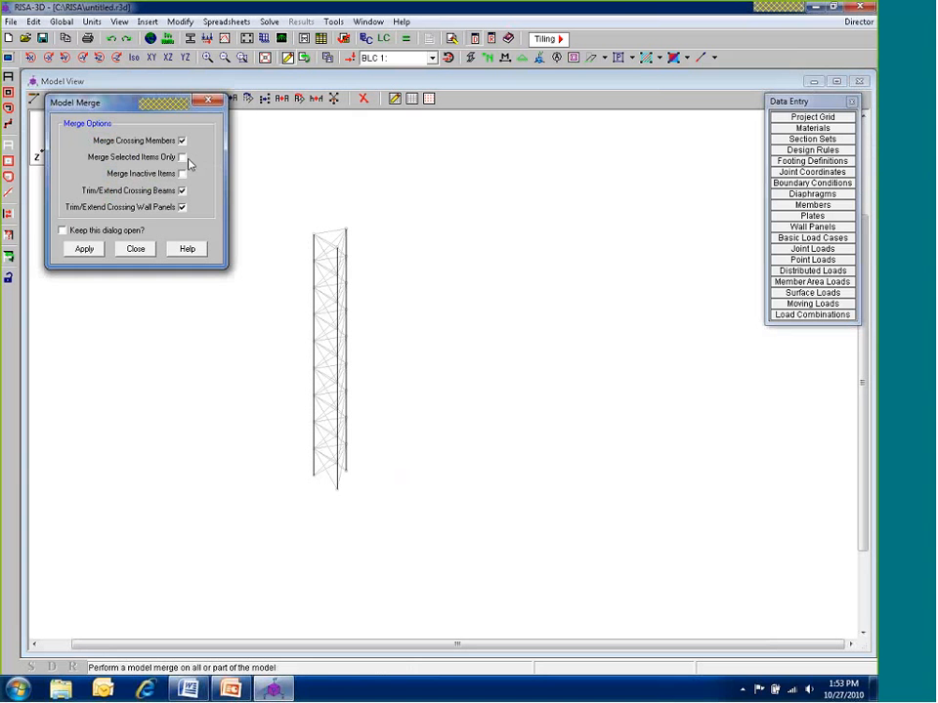
click(84, 250)
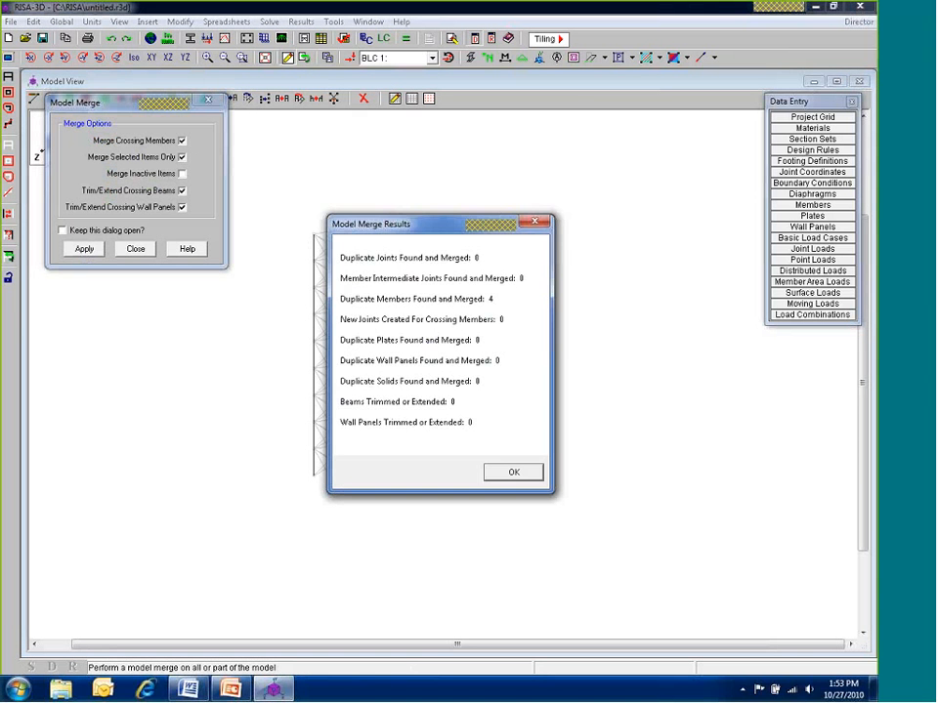
key(Return)
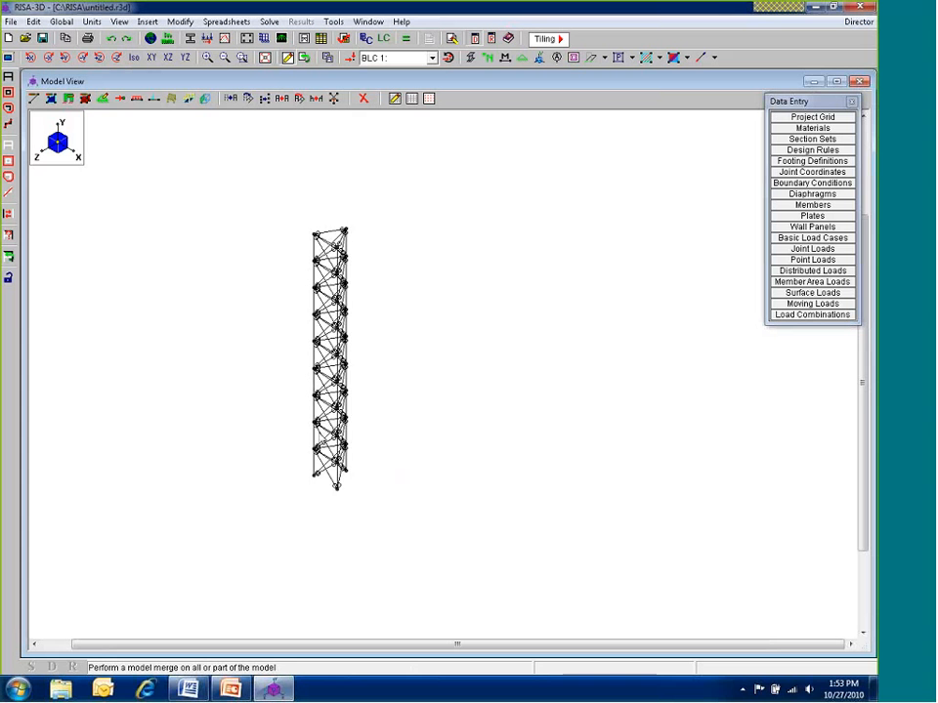
Examine the merged tower's web bracing and base joints from a rotated view
scroll(332, 508, up, 5)
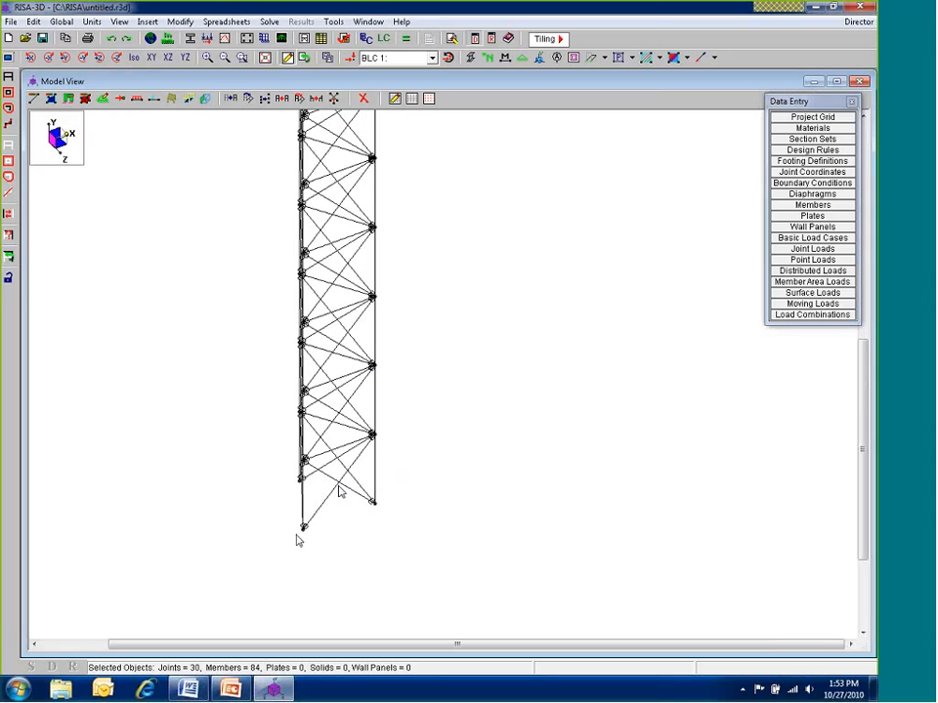
scroll(421, 477, down, 2)
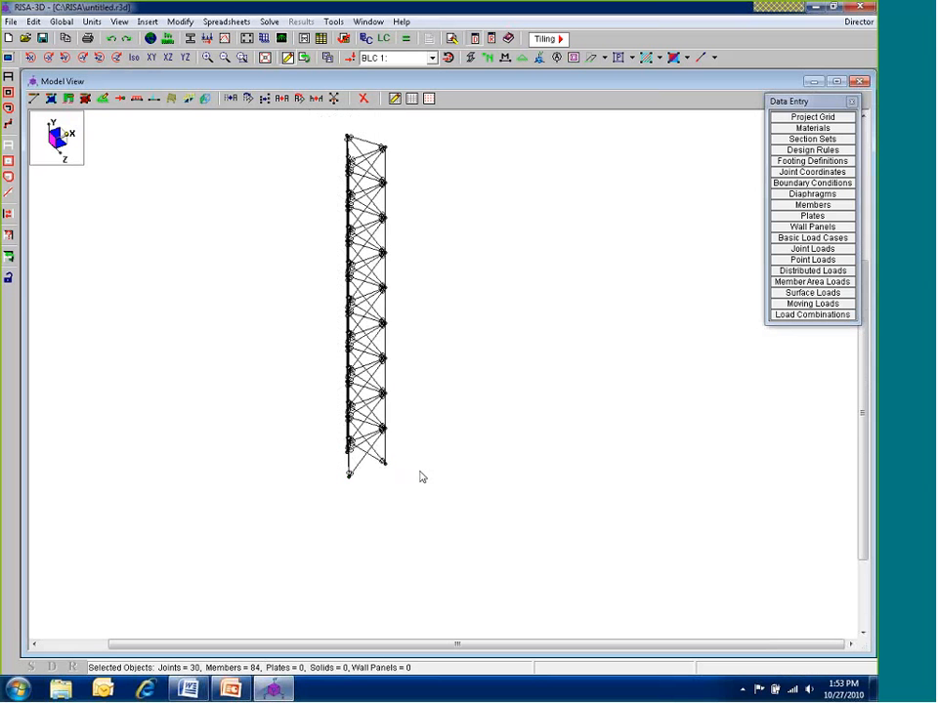
scroll(366, 410, up, 2)
scroll(359, 459, down, 1)
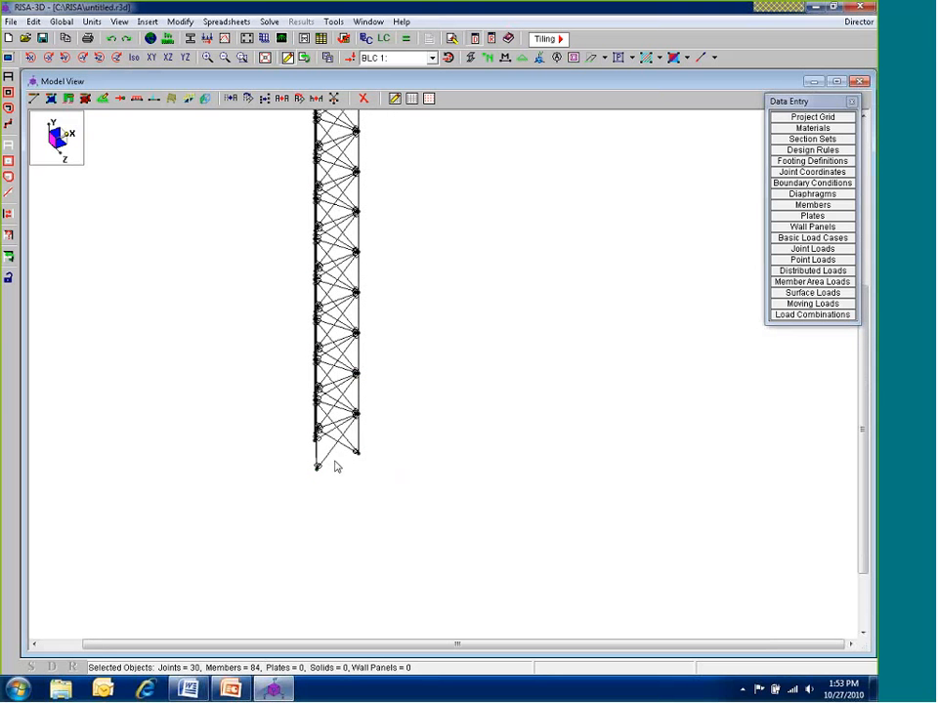
scroll(342, 445, up, 1)
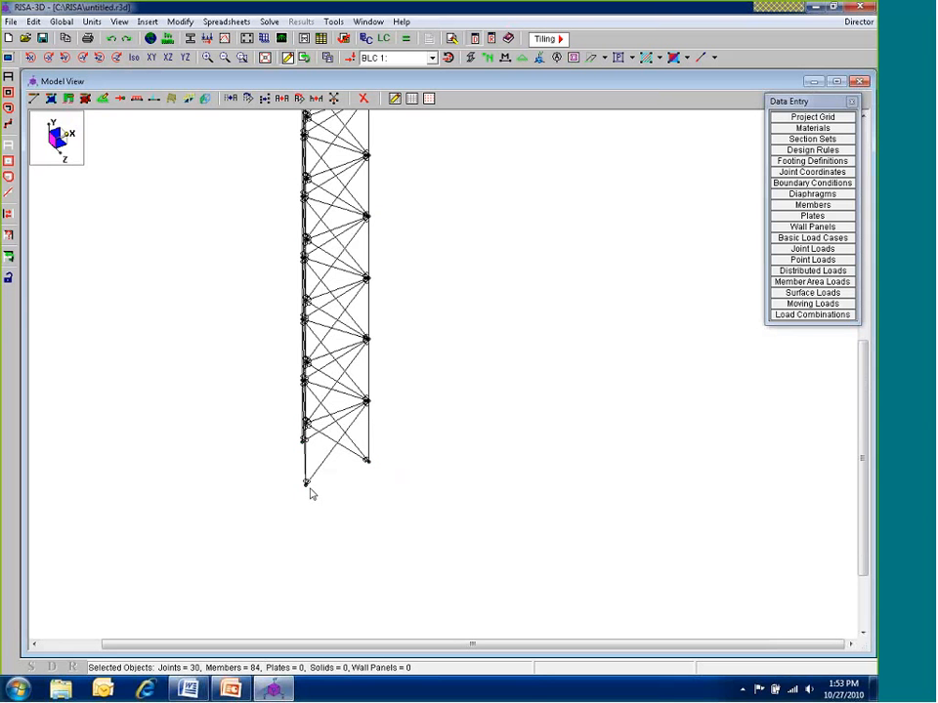
scroll(321, 548, down, 1)
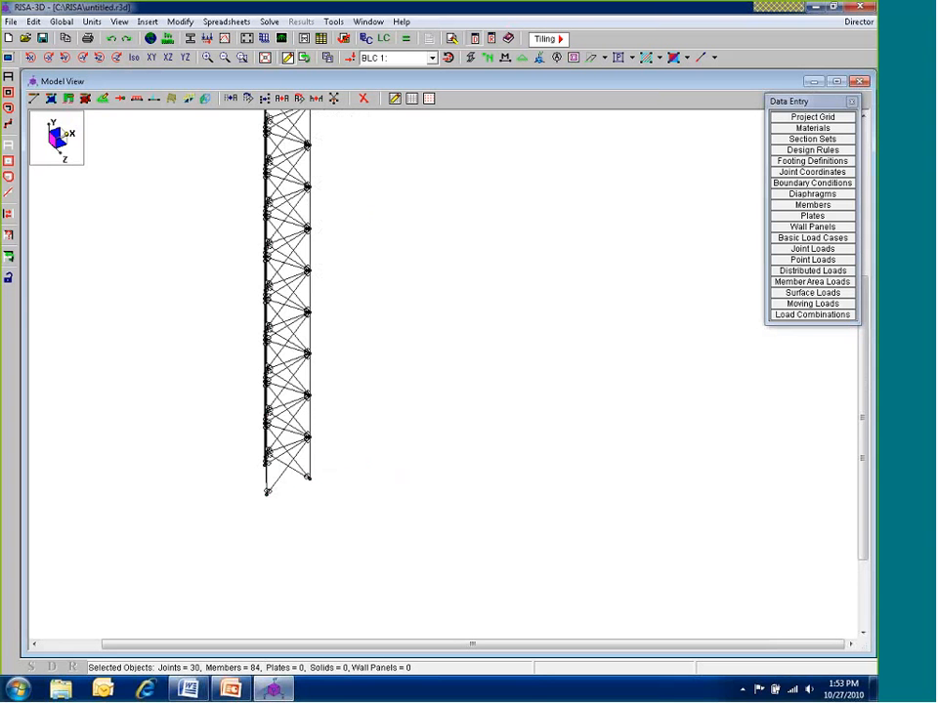
scroll(386, 397, down, 2)
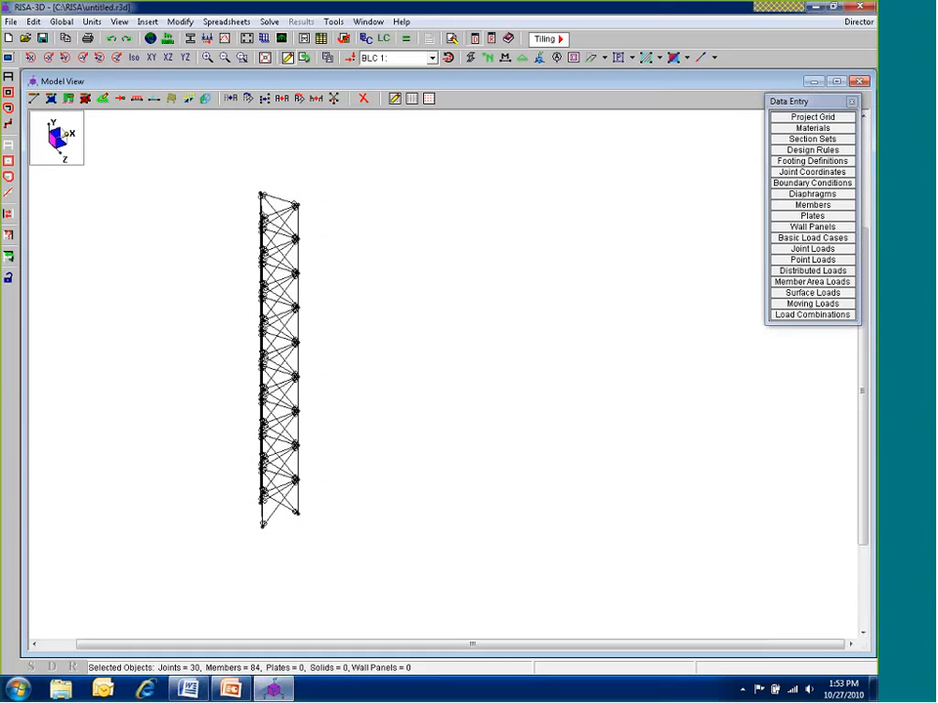
Apply support boundary conditions to all joints at the base of the tower in the XY view
click(150, 58)
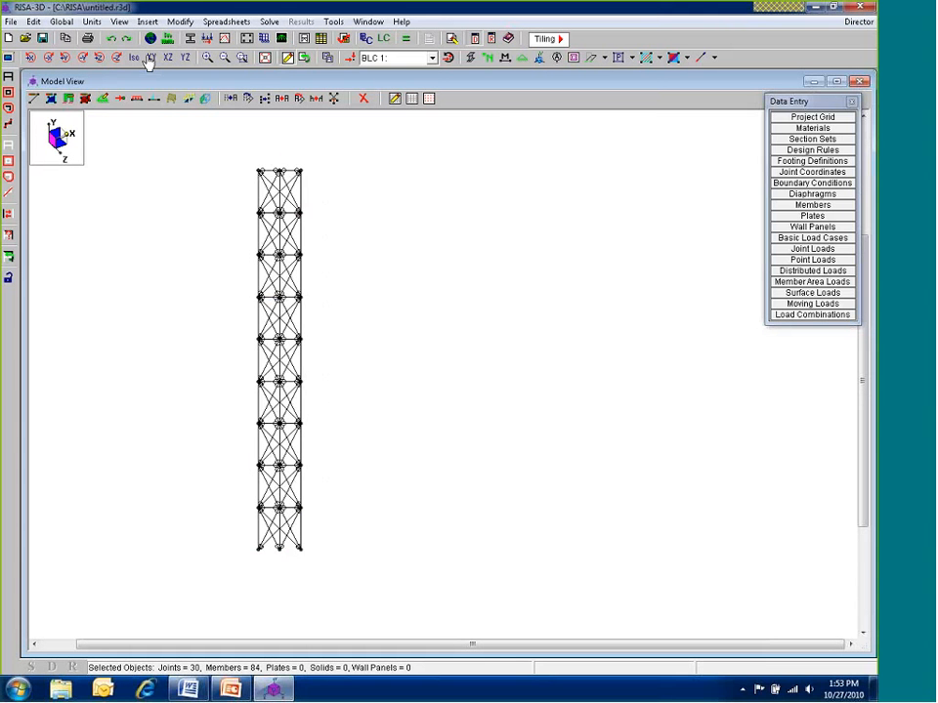
click(69, 98)
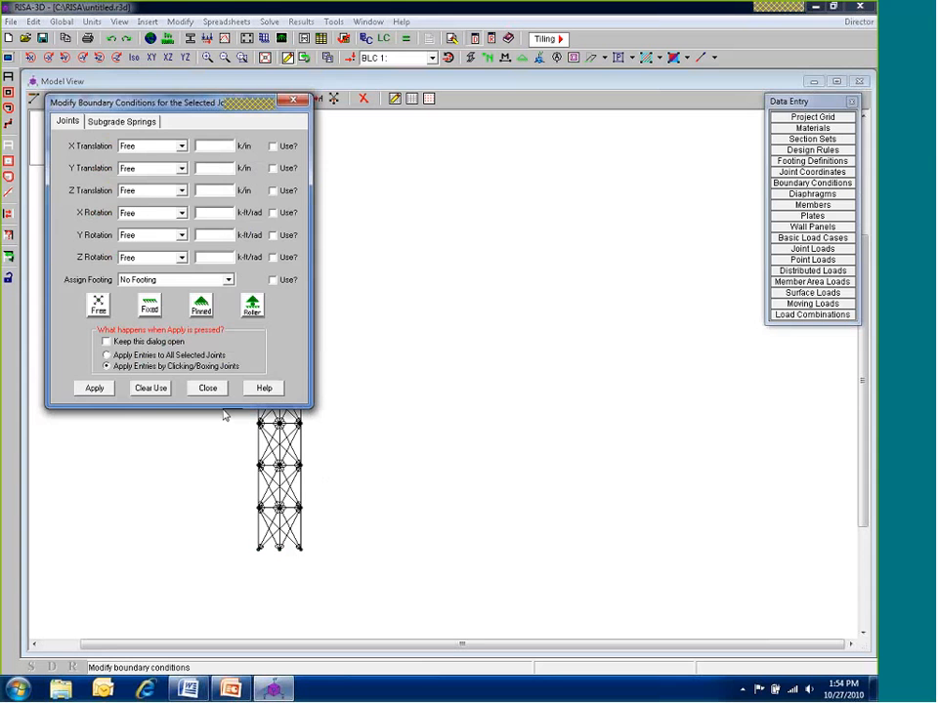
click(94, 388)
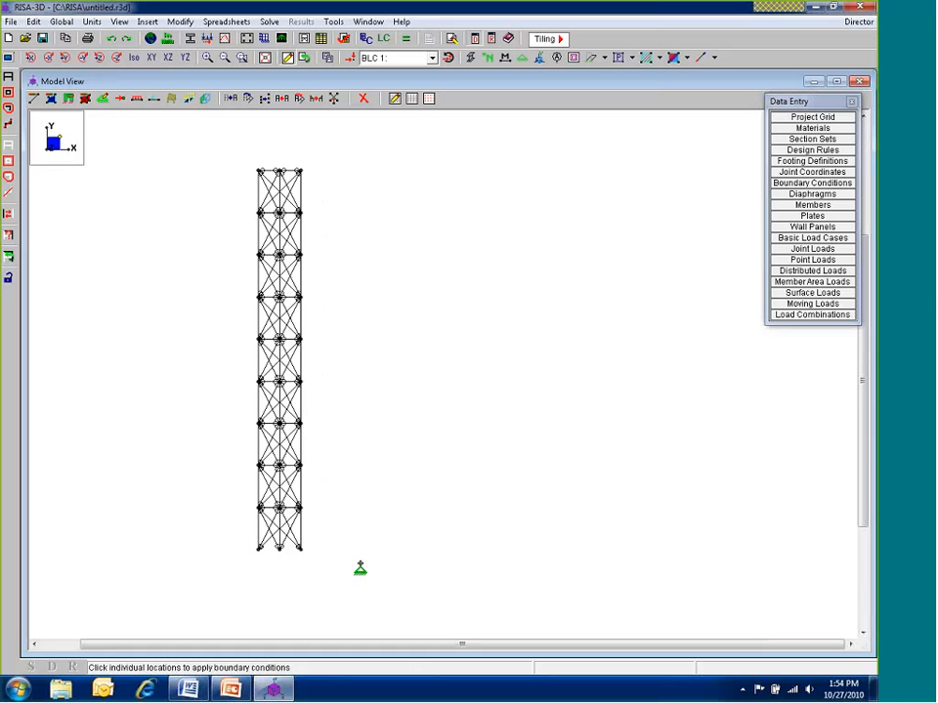
drag(359, 568, 244, 533)
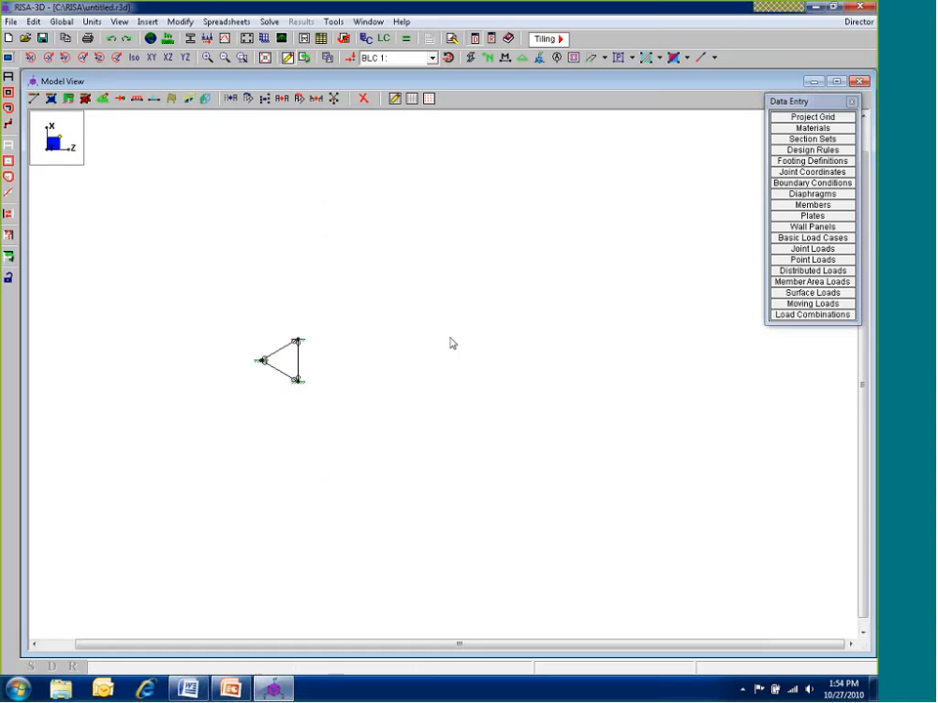
Rotate the whole tower about the Y axis by a negative angle, with the polar origin at 0, 0, 0
click(248, 100)
click(245, 213)
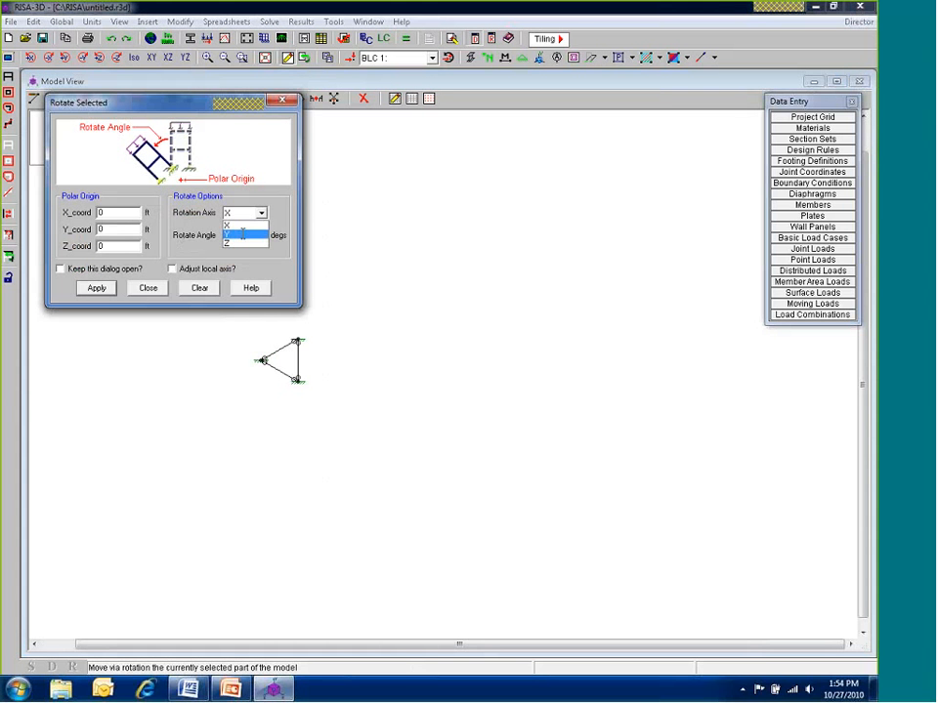
click(242, 235)
text(3)
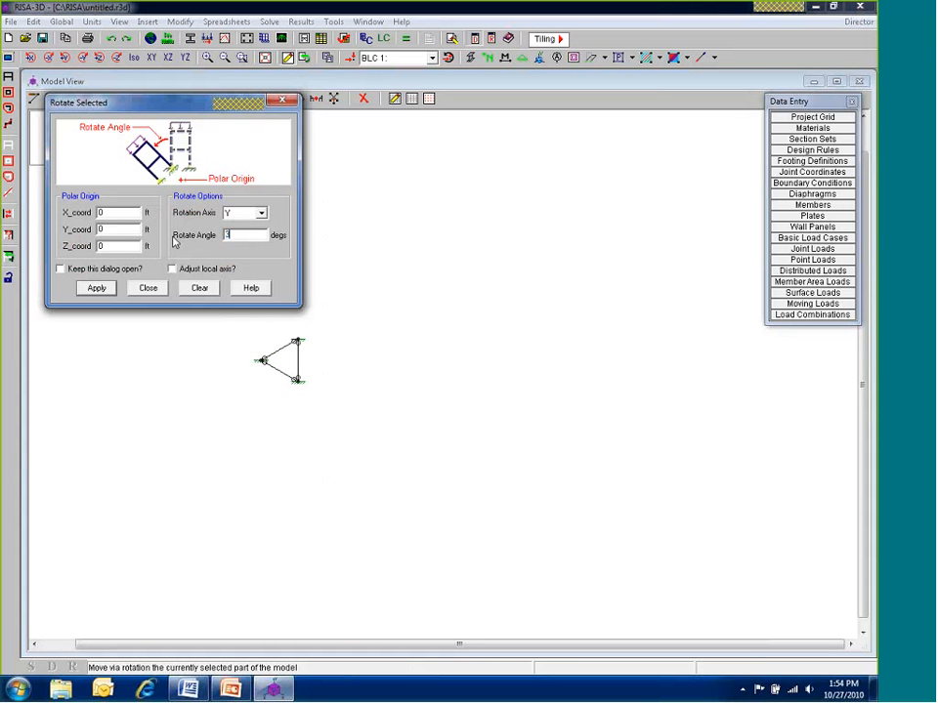
key(Home)
text(-)
click(97, 288)
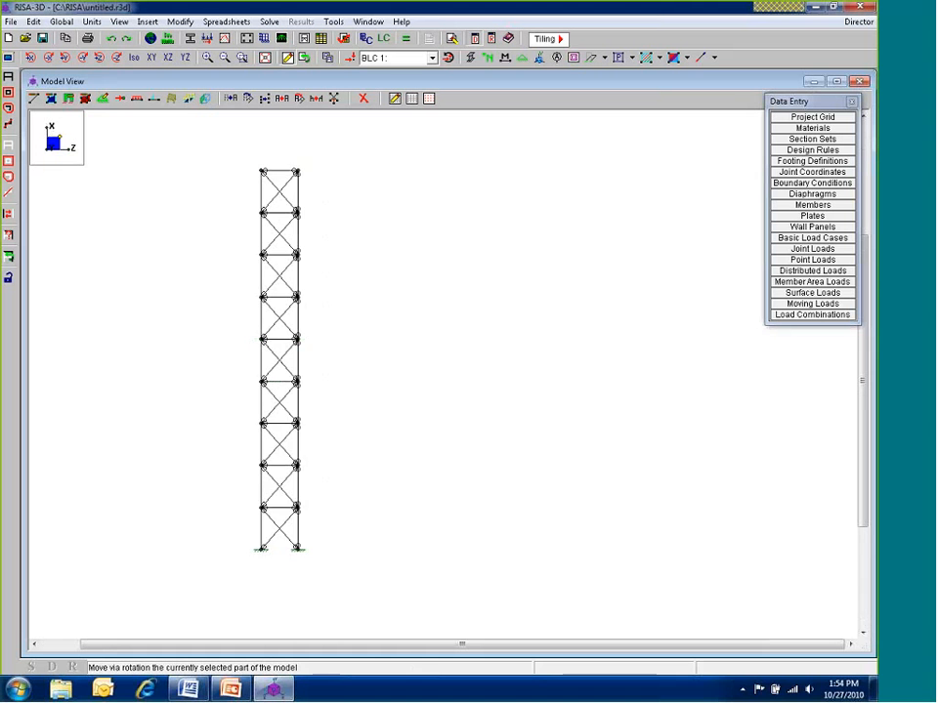
Copy the two upper joint pairs on one face of the tower by 16 ft in the X direction
click(137, 57)
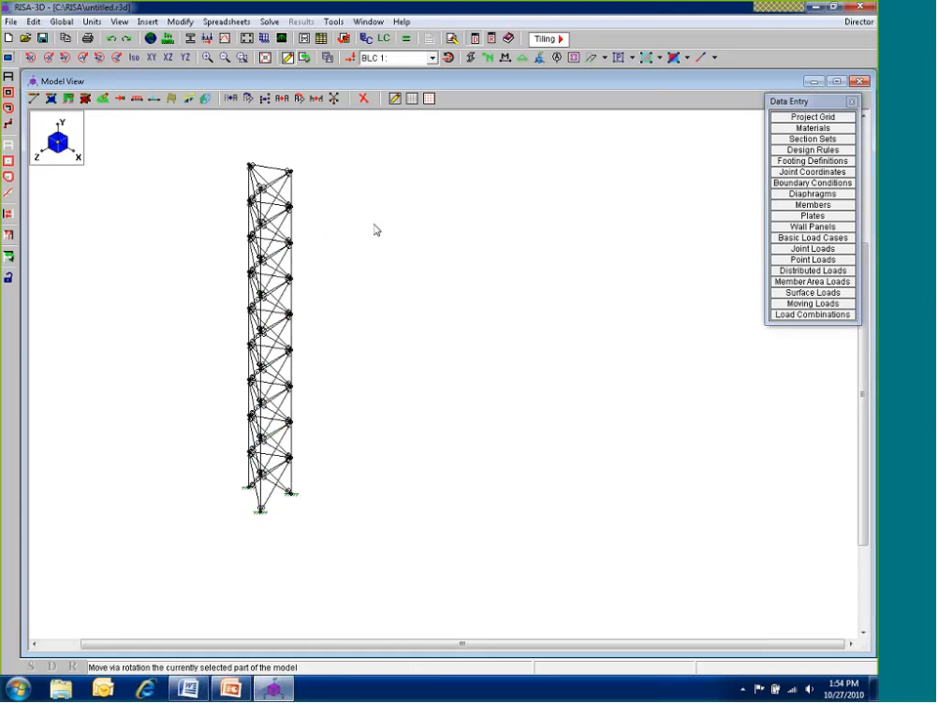
scroll(274, 210, up, 2)
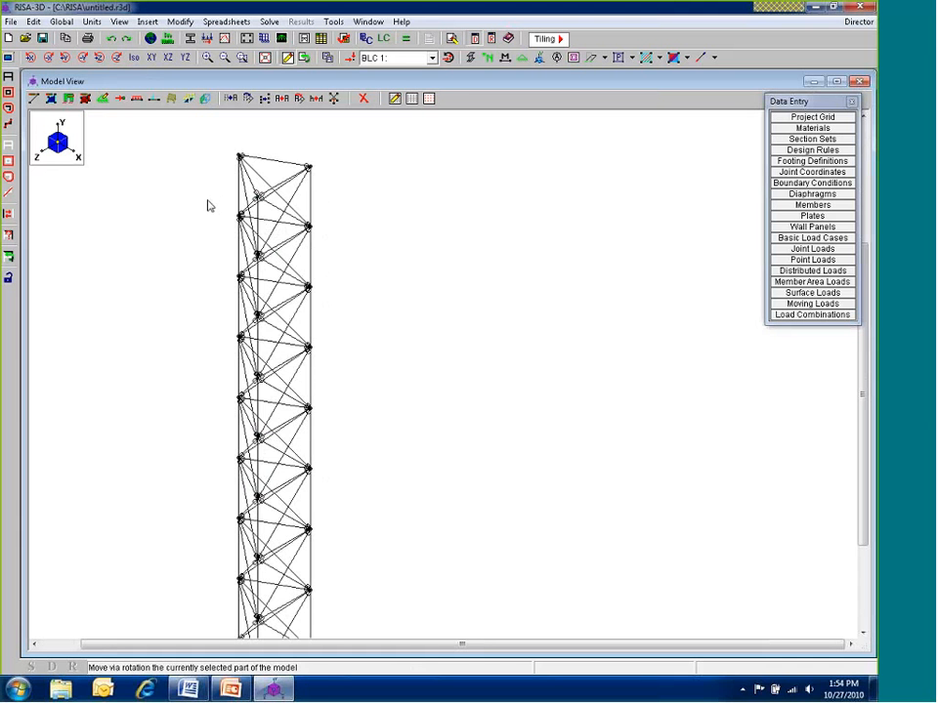
click(308, 167)
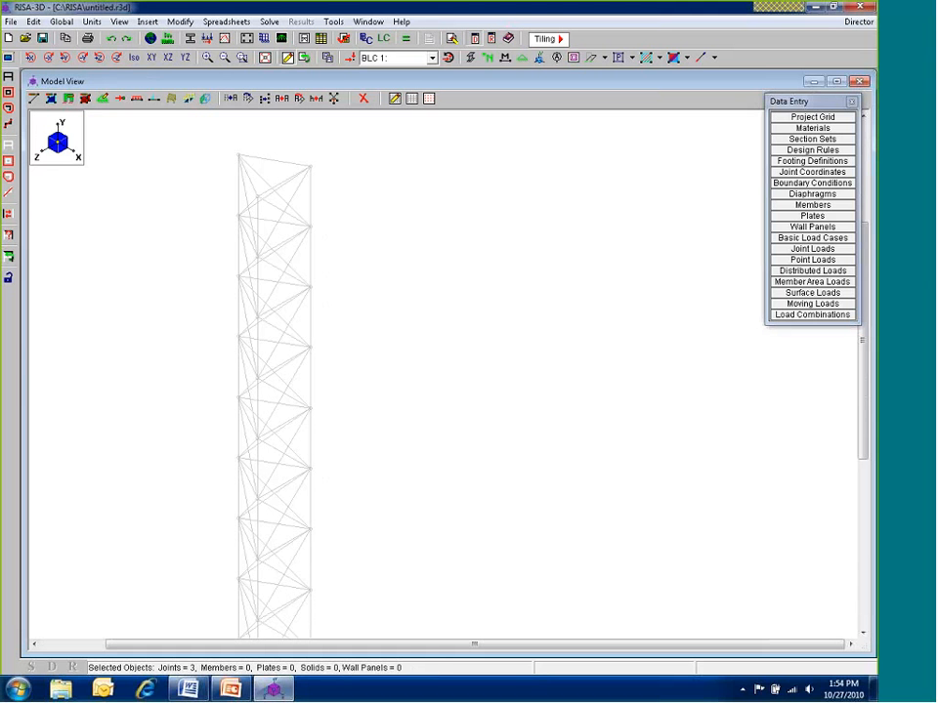
click(259, 194)
scroll(295, 244, down, 2)
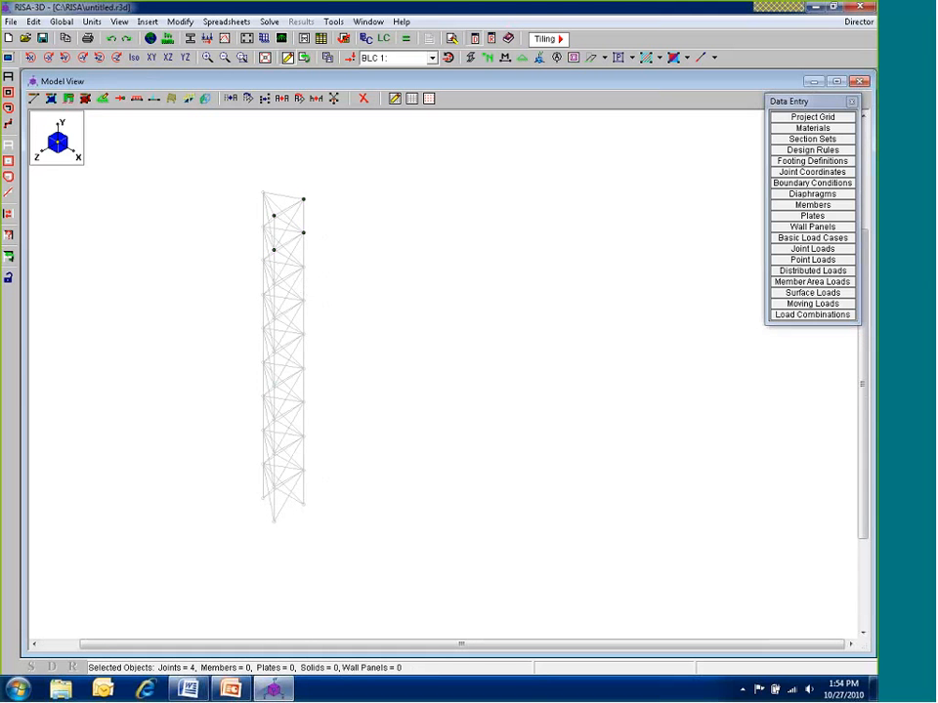
click(281, 99)
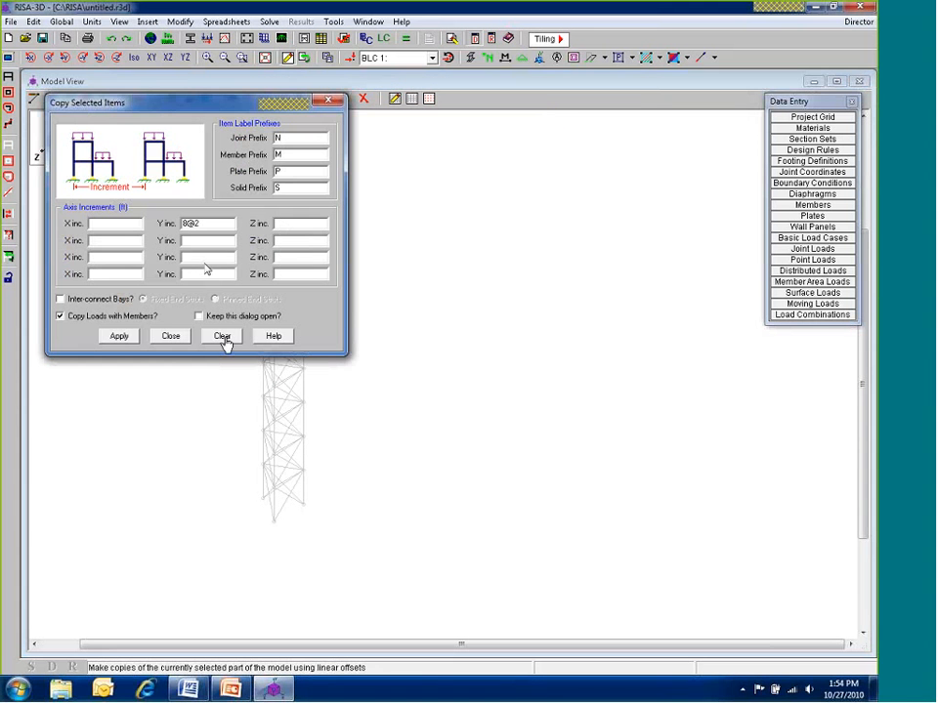
click(221, 336)
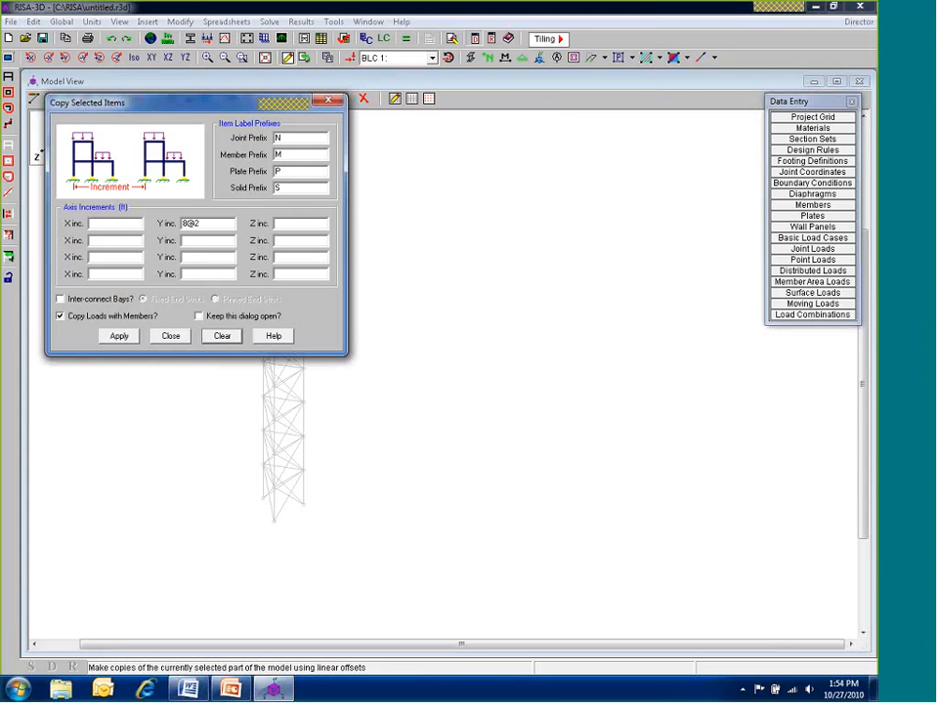
text(16)
click(118, 336)
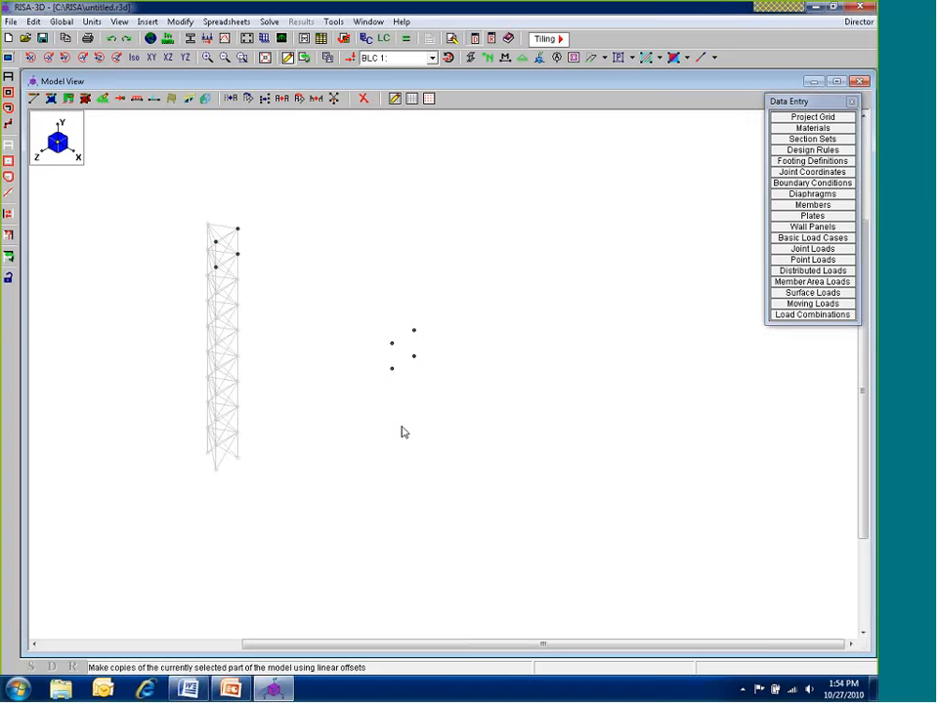
Draw four Beams section set members, fully fixed at both ends, from the tower's upper joints to the matching copied joints
shift+middle_drag(401, 431, 425, 409)
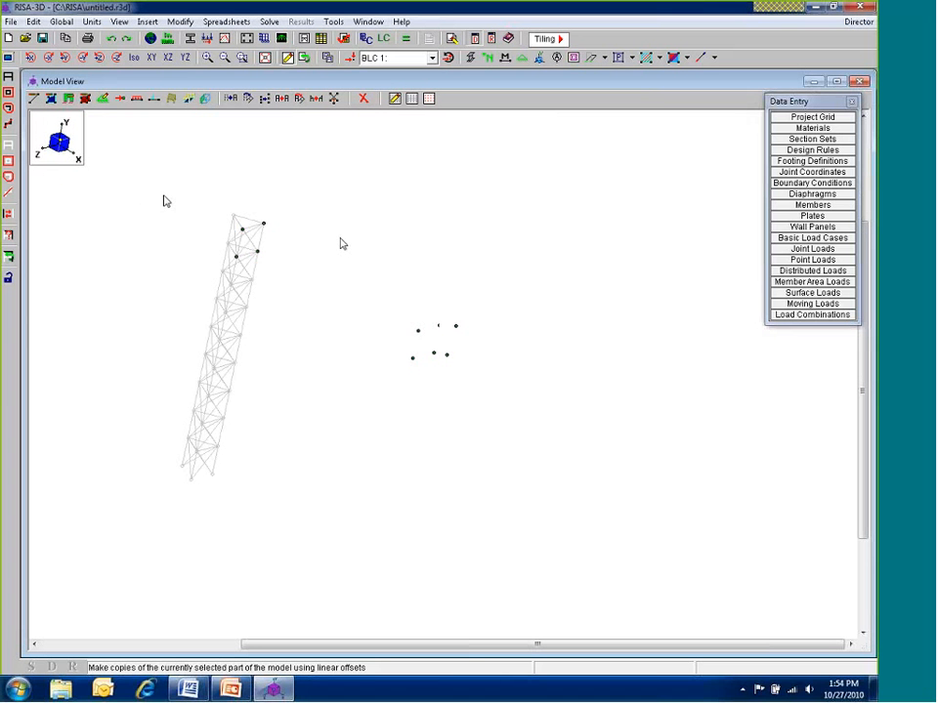
click(7, 193)
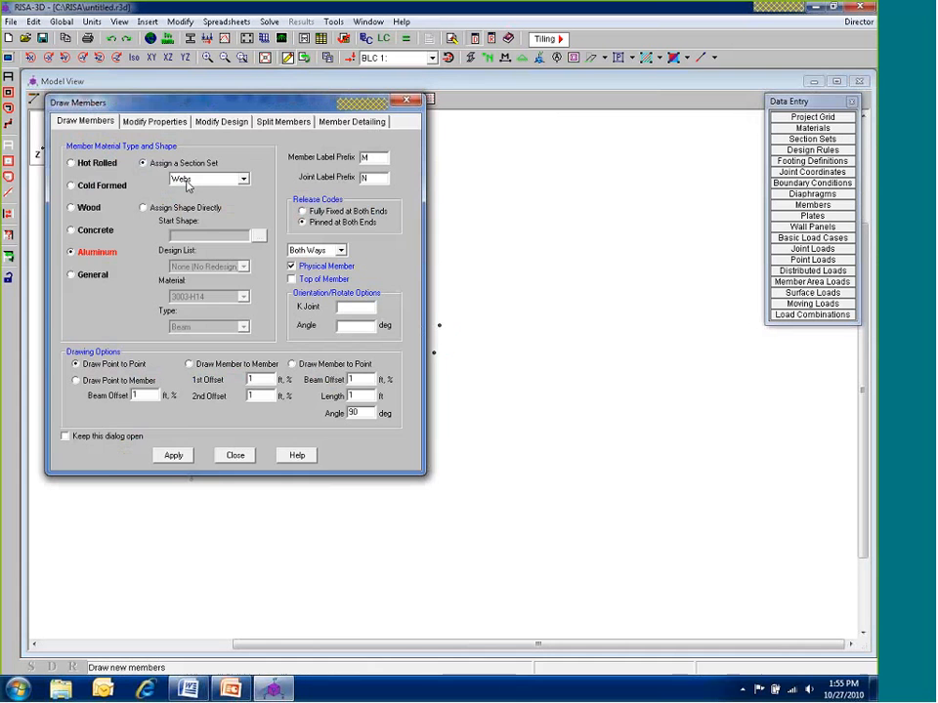
click(243, 179)
click(183, 209)
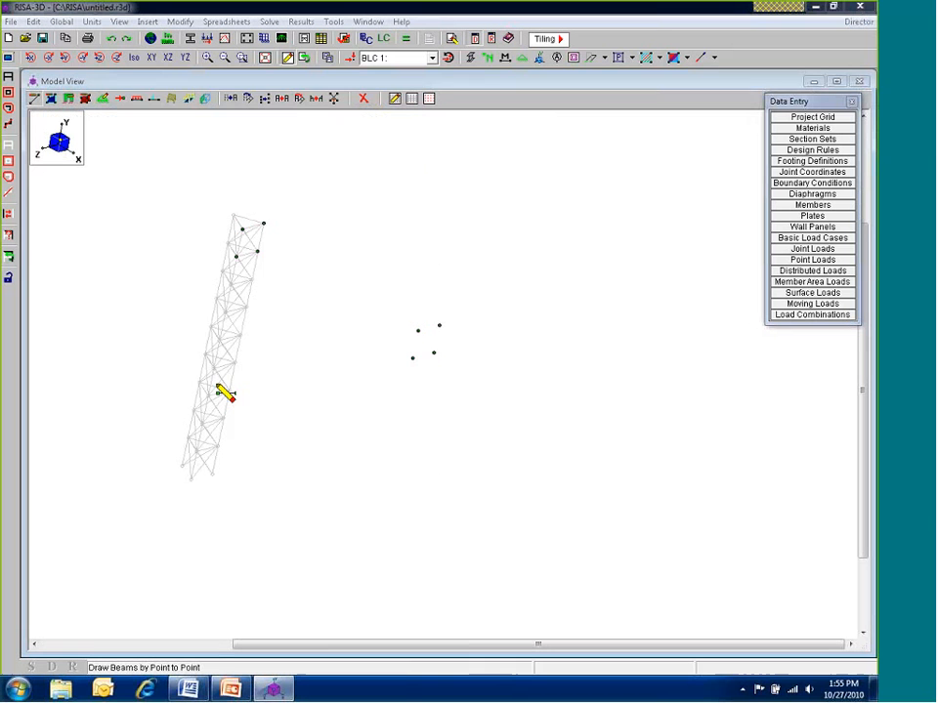
click(263, 224)
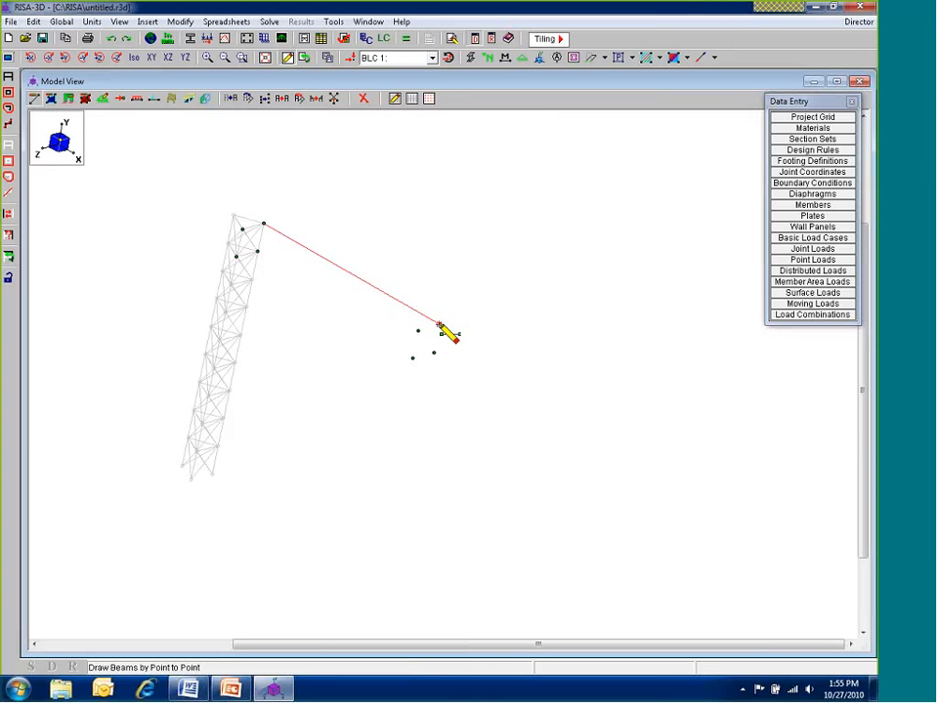
click(439, 325)
click(257, 253)
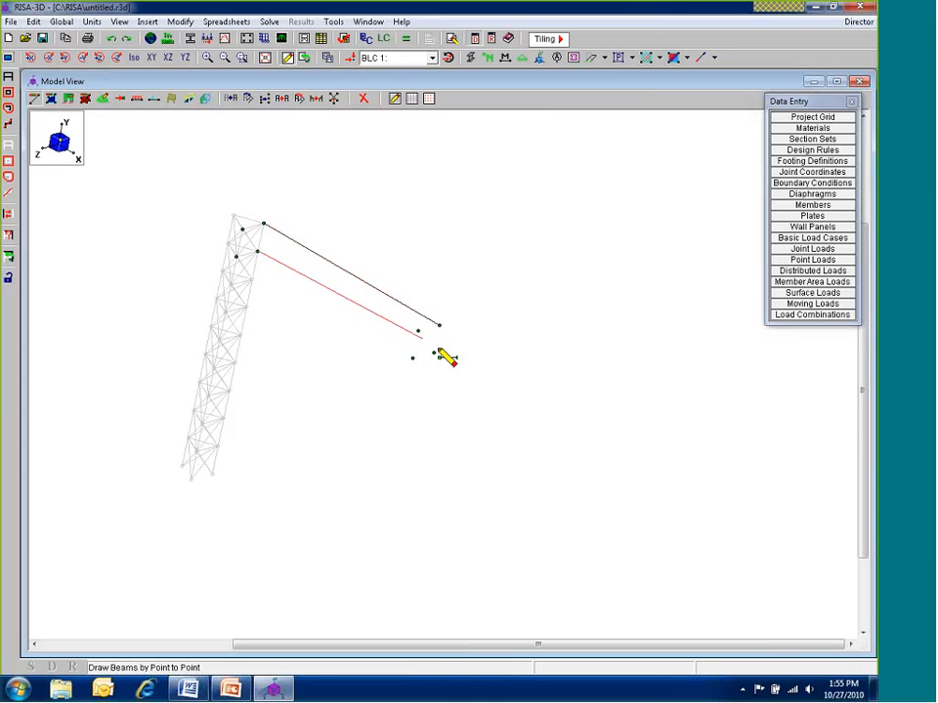
click(434, 351)
click(235, 255)
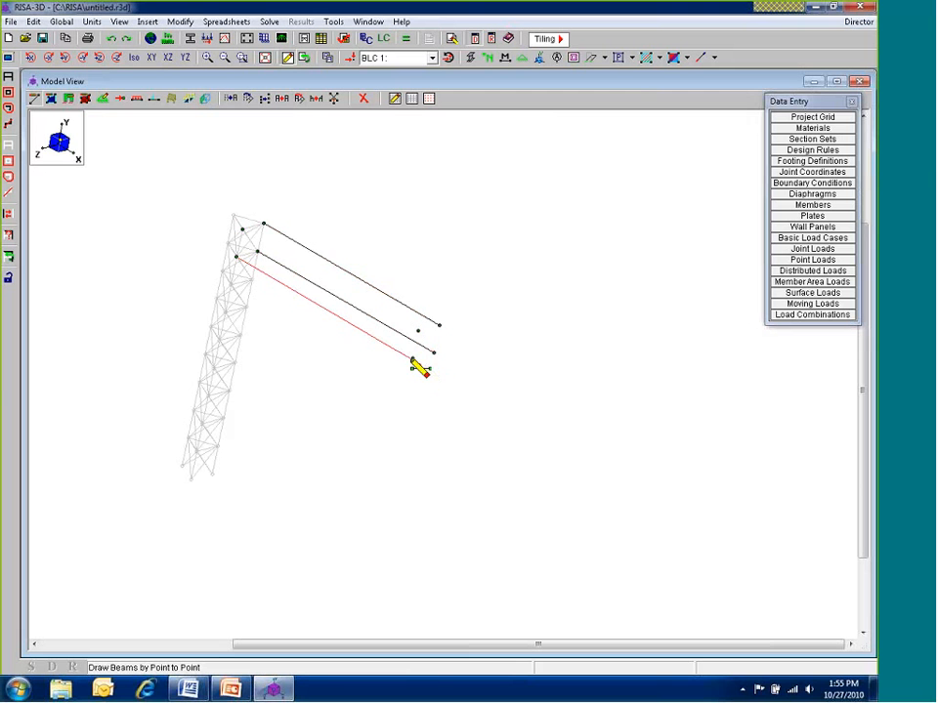
click(412, 359)
click(242, 229)
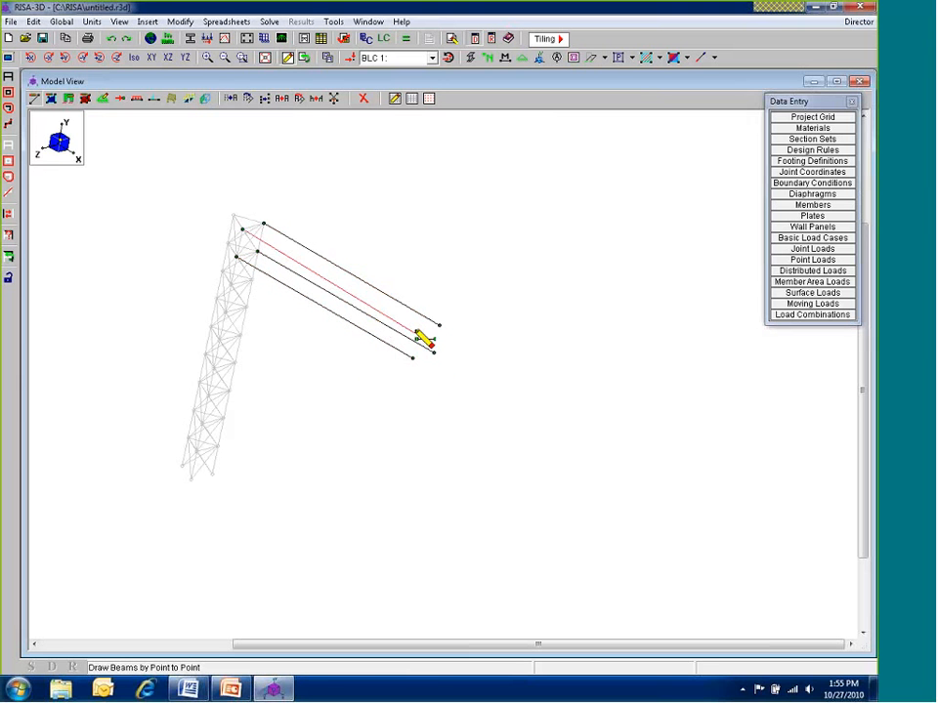
click(426, 342)
Draw a closed rectangle of pinned Webs section set members around the four joints at the arm's free end
shift+middle_drag(272, 404, 347, 366)
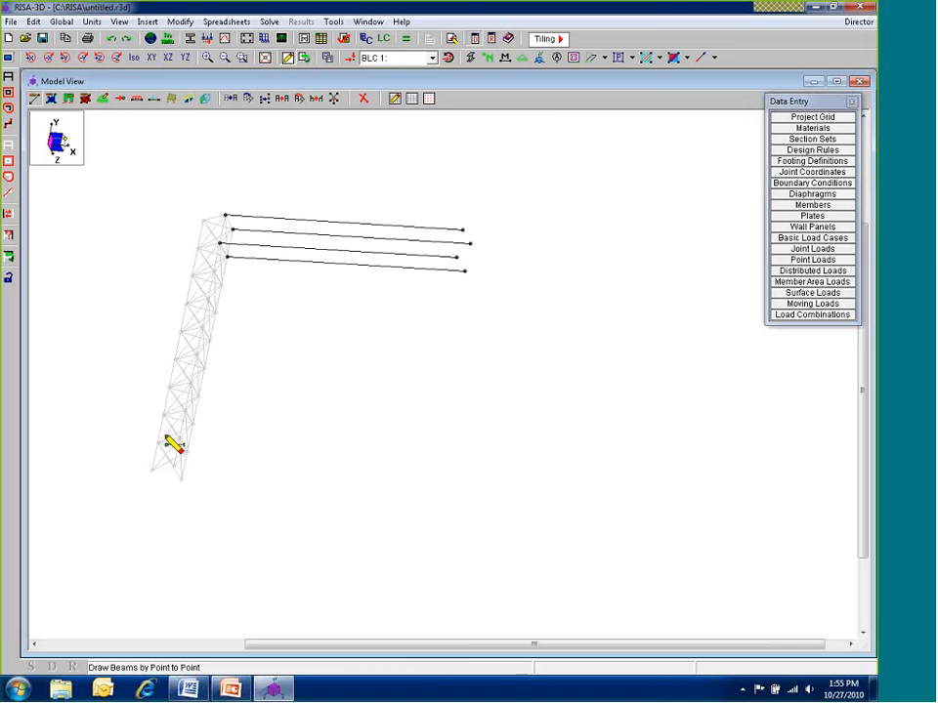
mouse_move(306, 366)
shift+middle_down()
mouse_move(272, 362)
mouse_move(278, 375)
mouse_move(419, 394)
shift+middle_up()
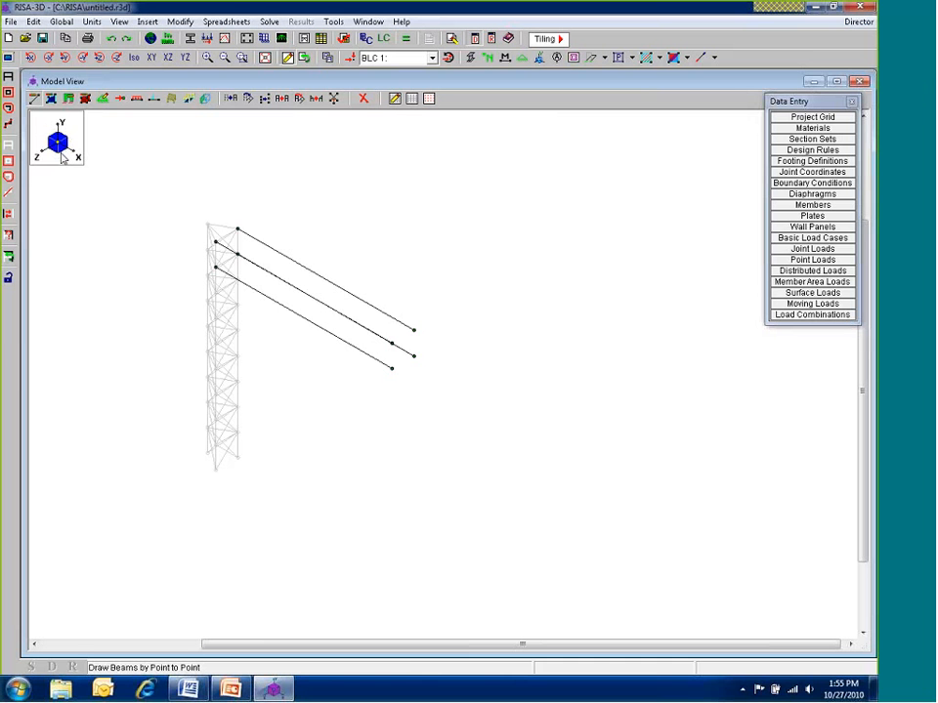
right_click(58, 141)
click(113, 224)
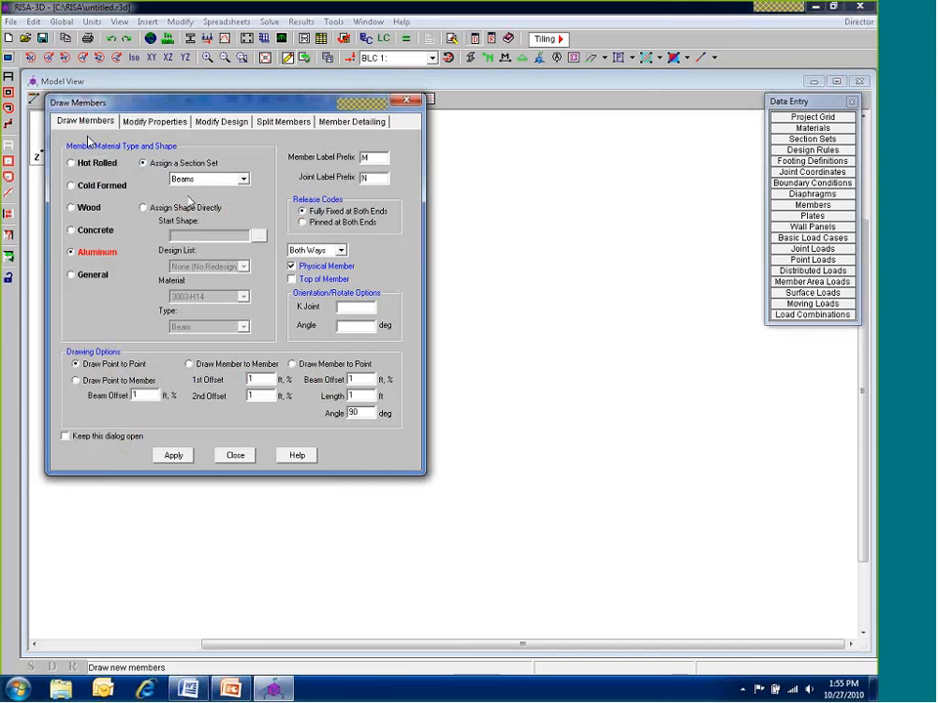
click(209, 179)
click(200, 242)
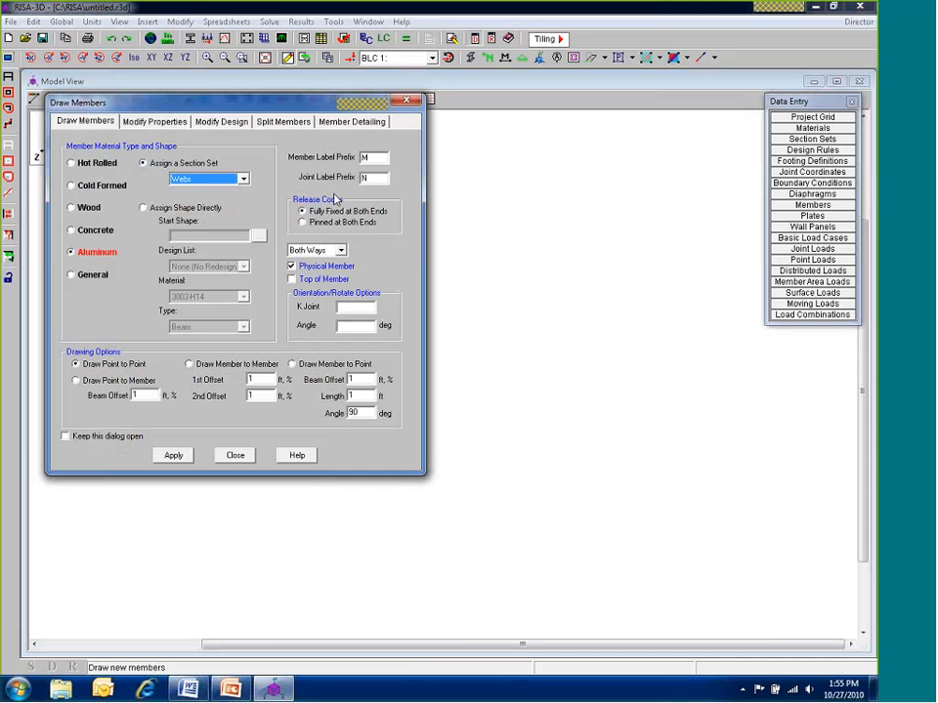
click(330, 223)
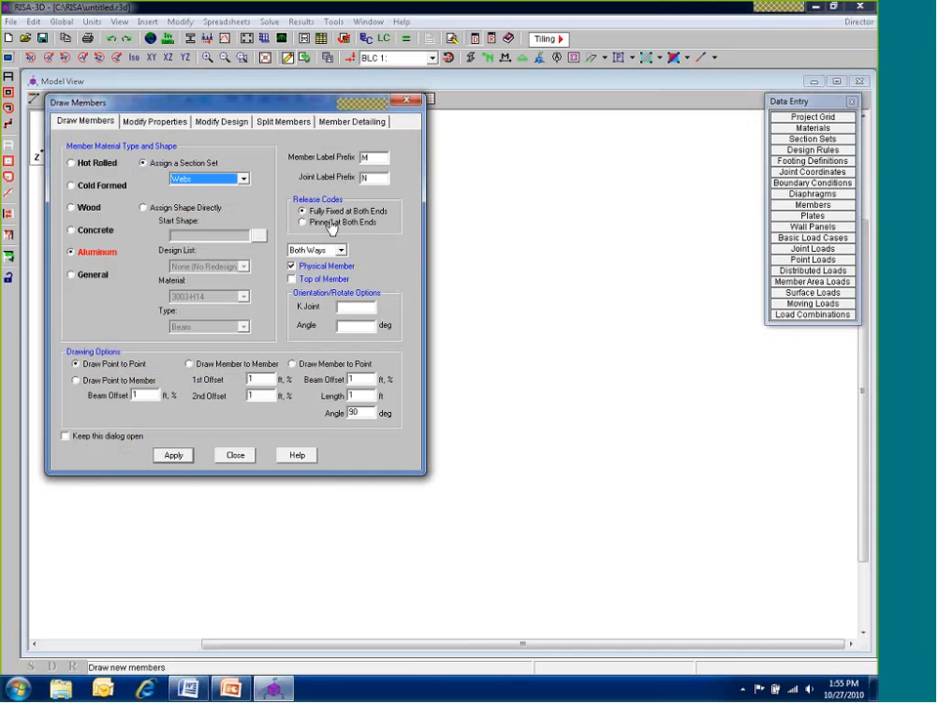
click(173, 456)
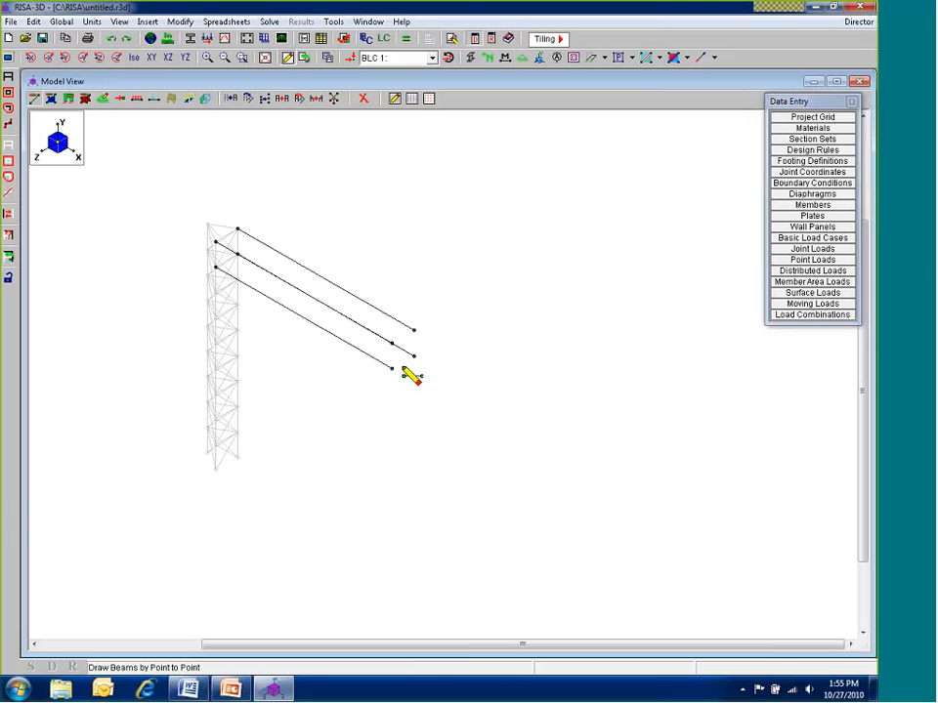
click(414, 356)
click(415, 330)
click(390, 343)
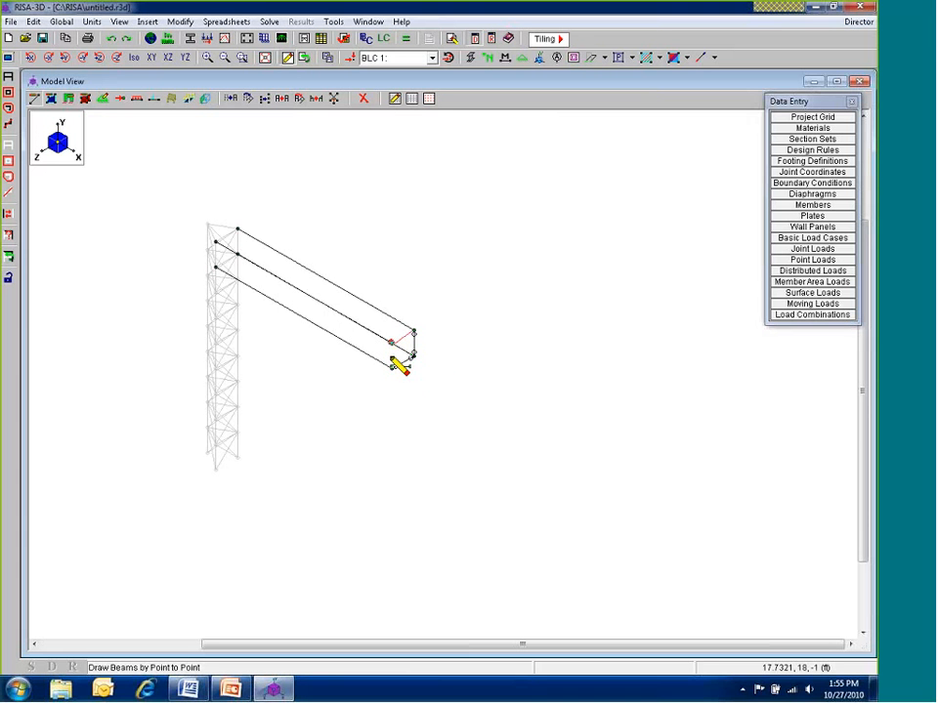
click(392, 364)
scroll(410, 383, up, 2)
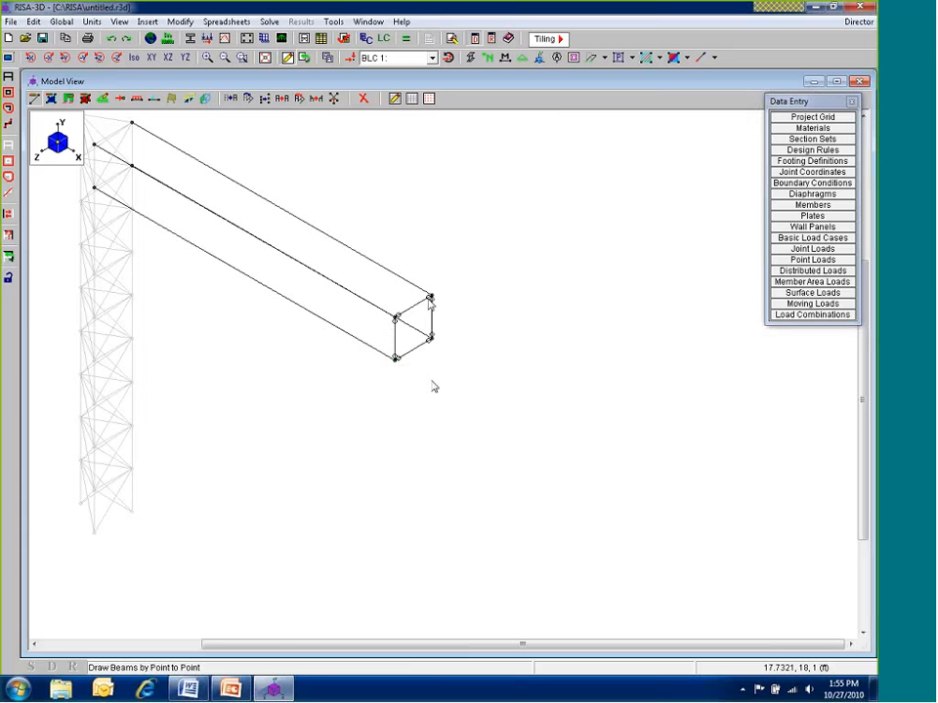
key(Escape)
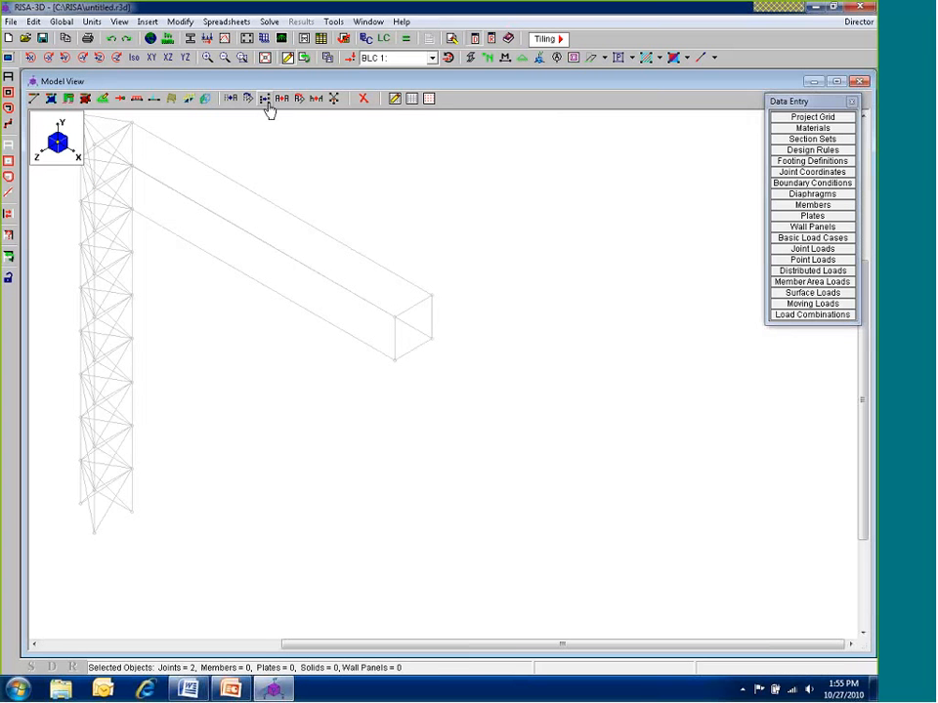
Copy the four joints at the arm's free end by -2 ft in the X direction
click(319, 104)
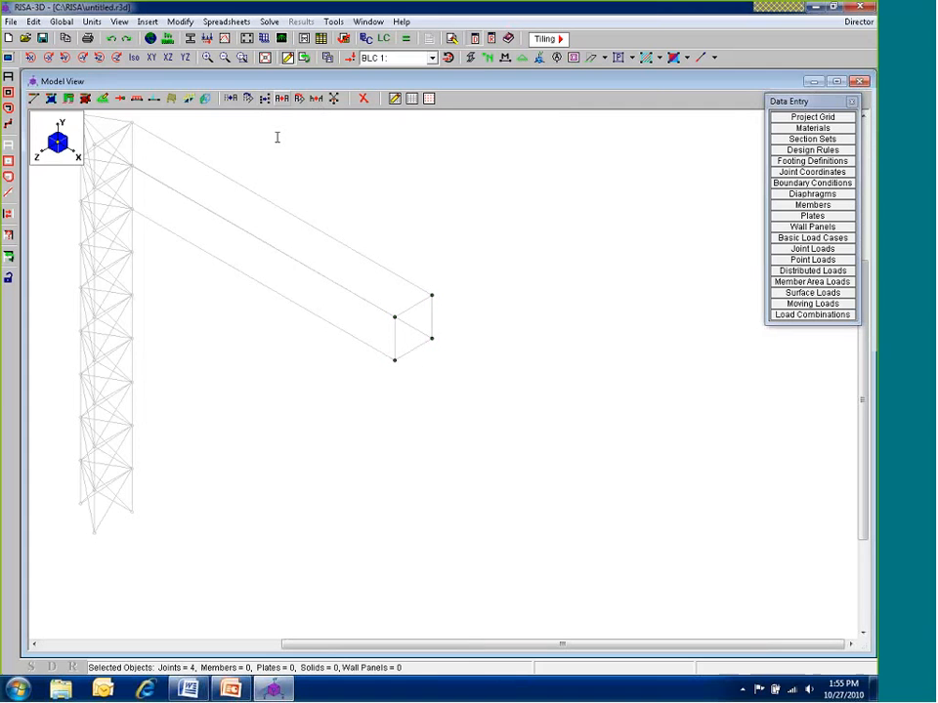
click(283, 98)
double_click(115, 221)
key(BackSpace)
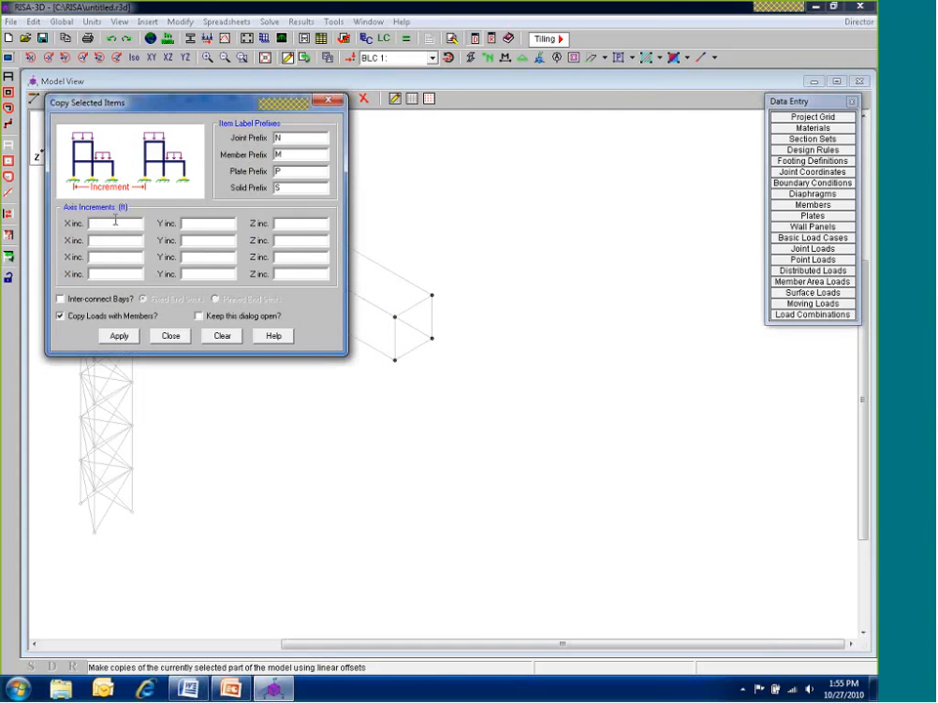
text(-2)
key(Return)
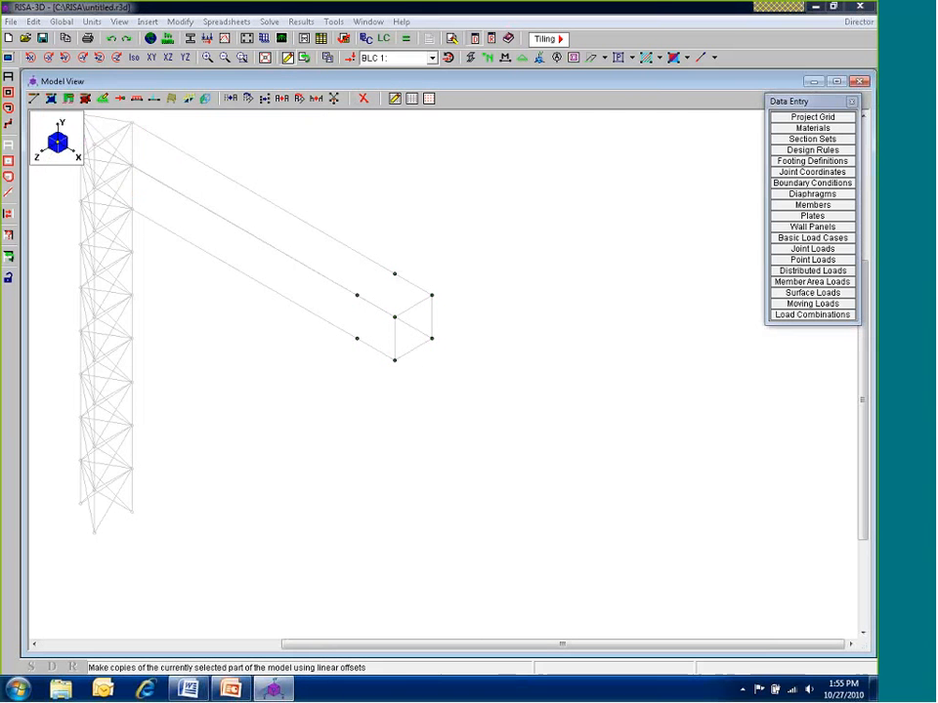
Draw crossed pinned web members on both vertical side faces of the arm's end bay
middle_drag(371, 361, 451, 361)
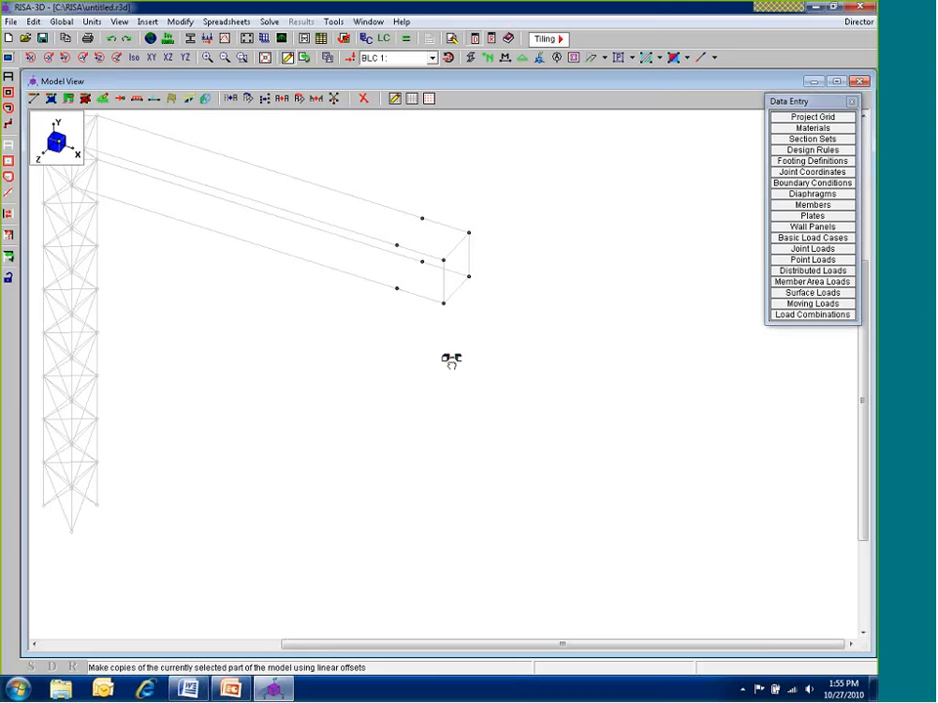
click(33, 97)
click(173, 455)
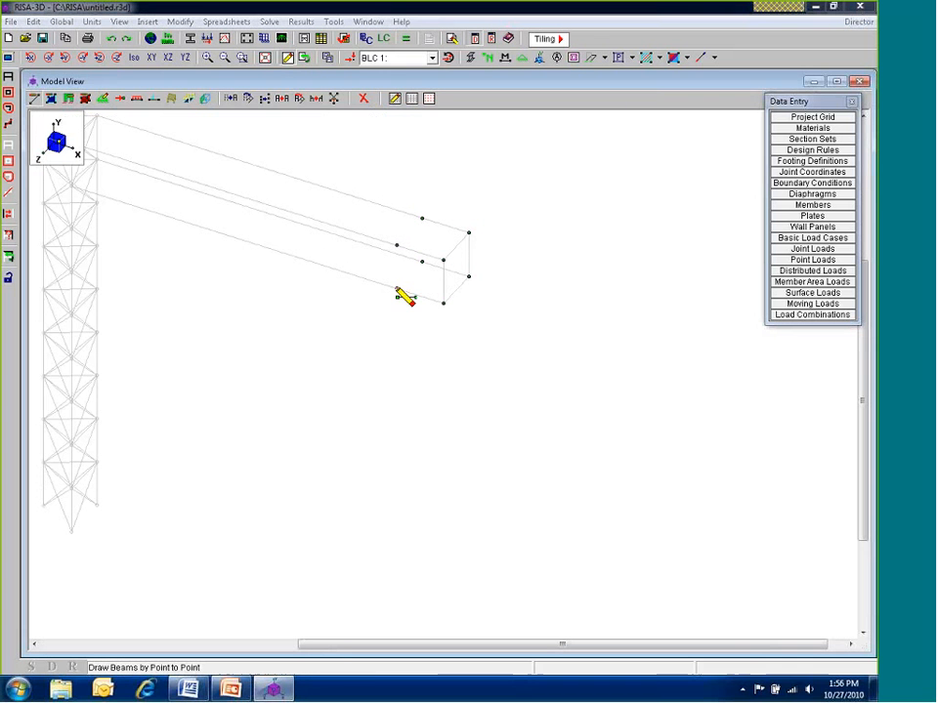
click(399, 287)
click(441, 262)
click(442, 301)
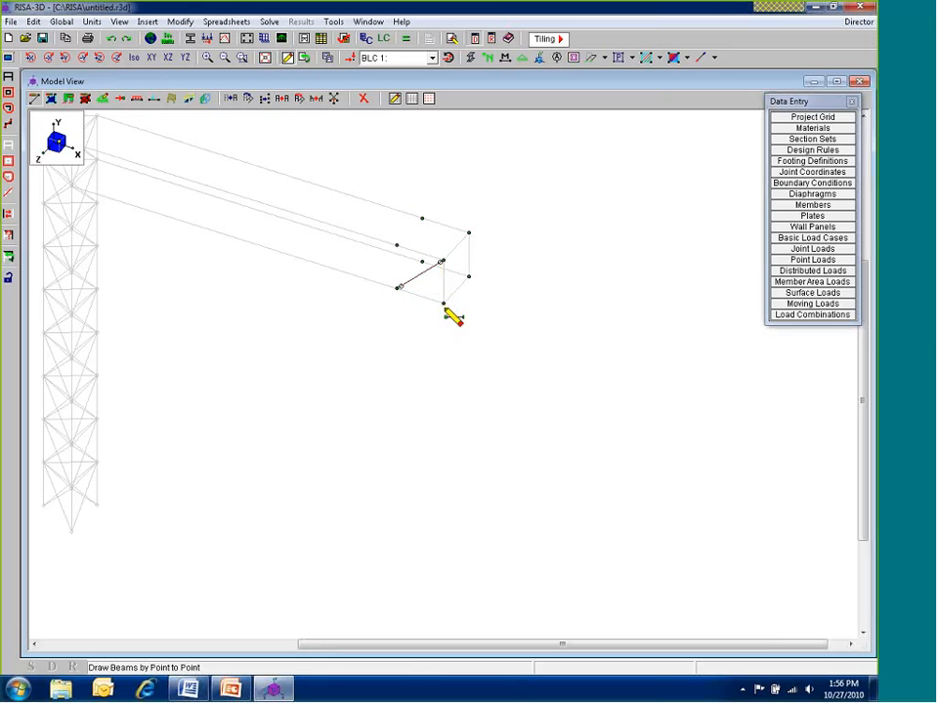
click(397, 245)
click(421, 262)
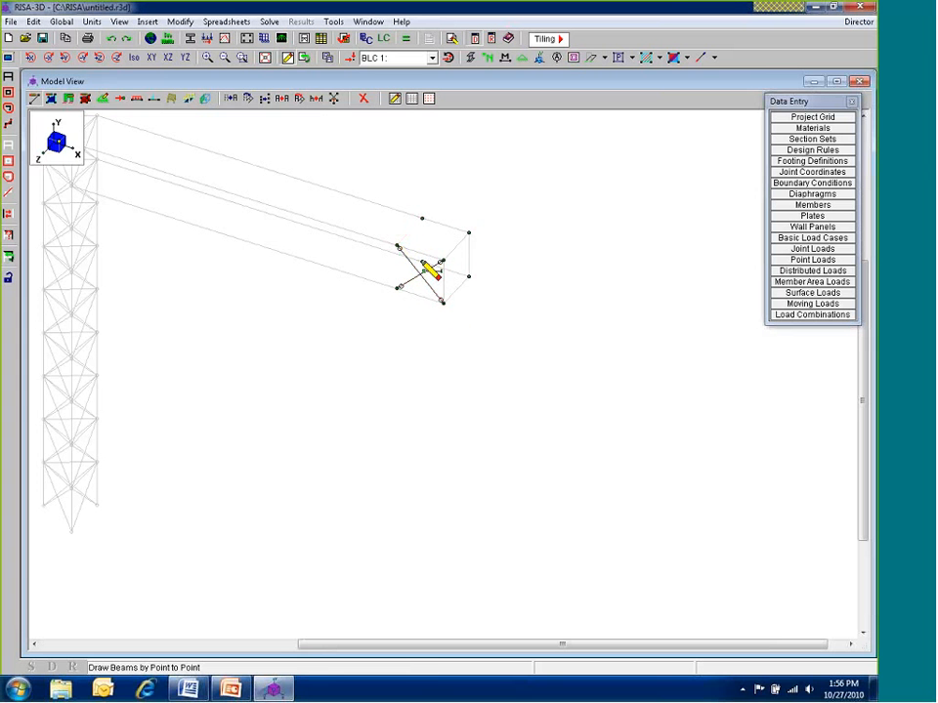
click(468, 234)
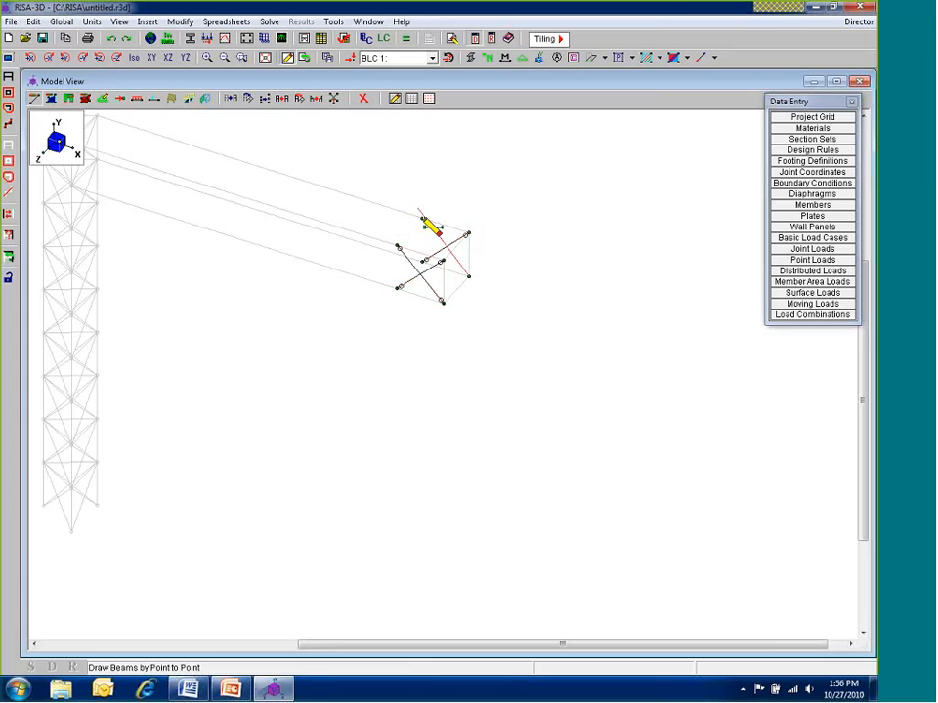
click(424, 220)
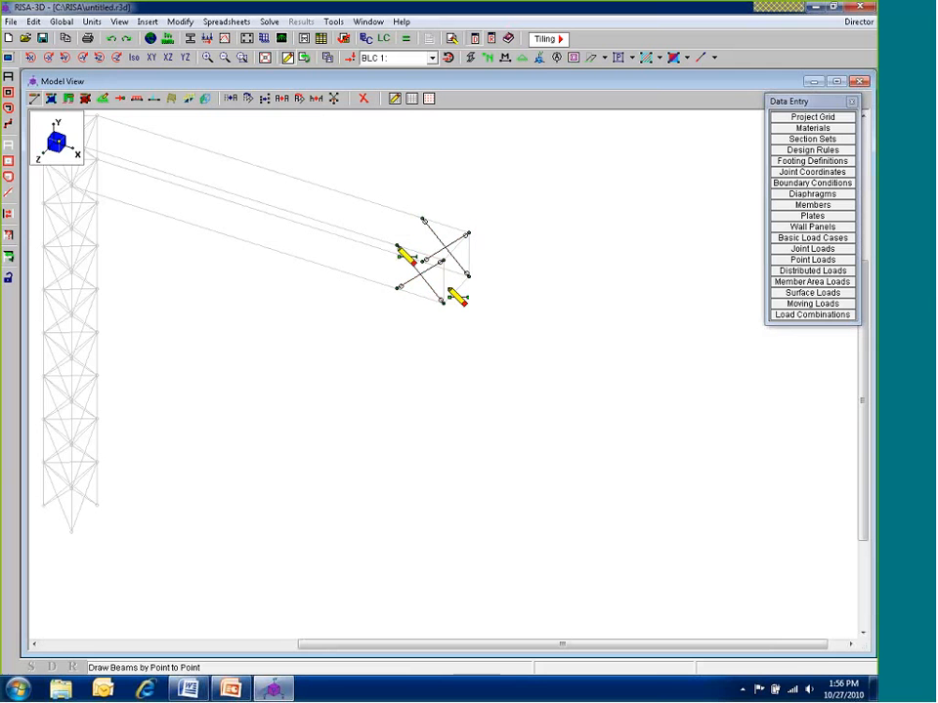
click(398, 246)
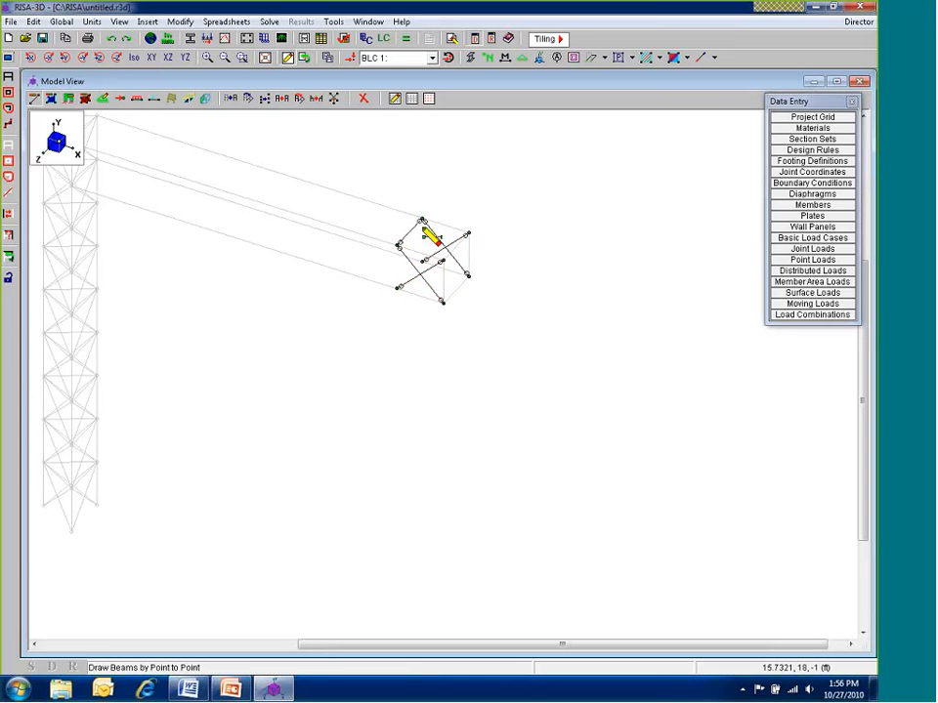
key(ctrl+z)
right_click(473, 288)
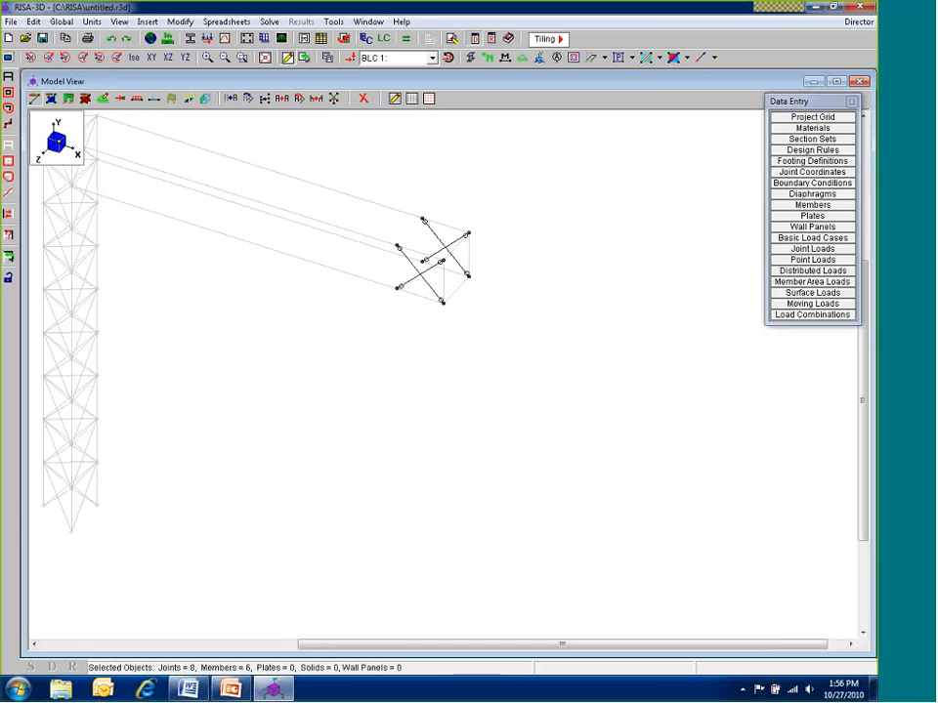
Copy the end bay's web members along the arm toward the tower with an X increment of 7@-2 ft
scroll(459, 255, down, 2)
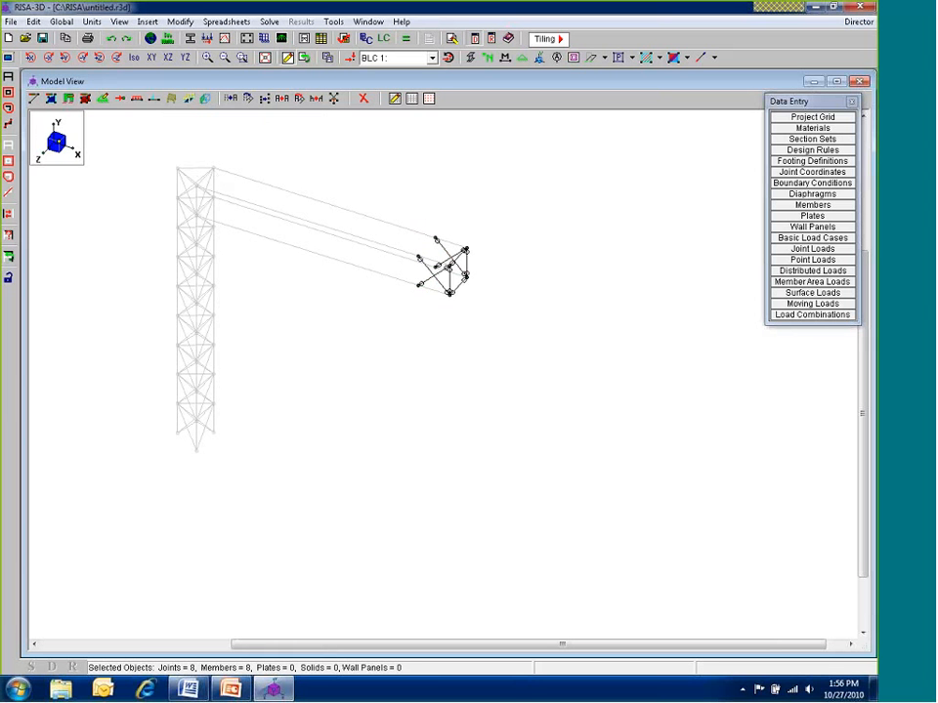
click(281, 98)
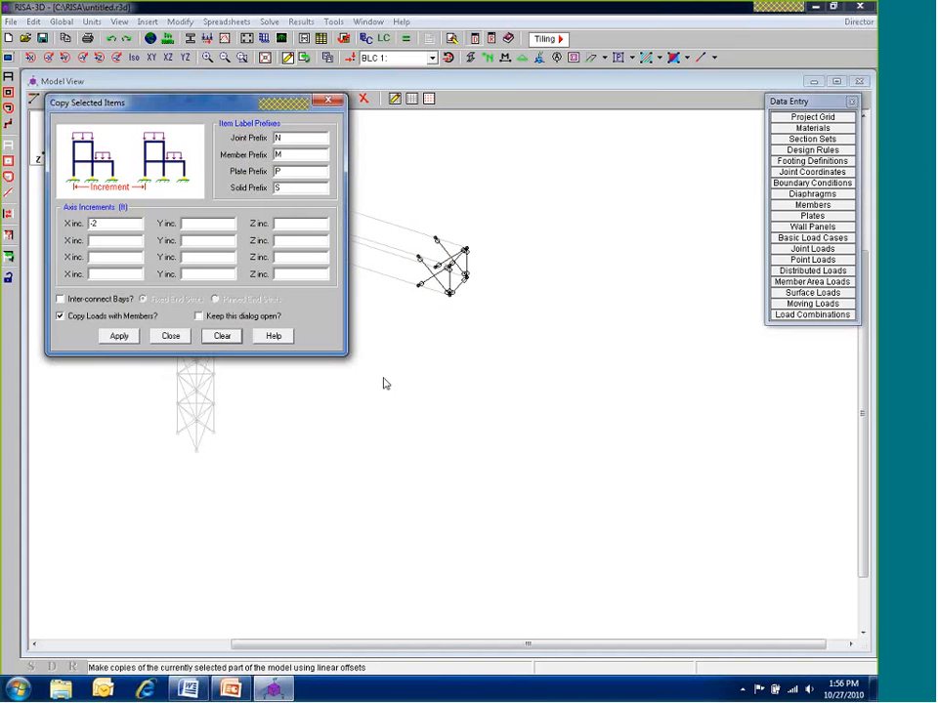
double_click(117, 229)
key(BackSpace)
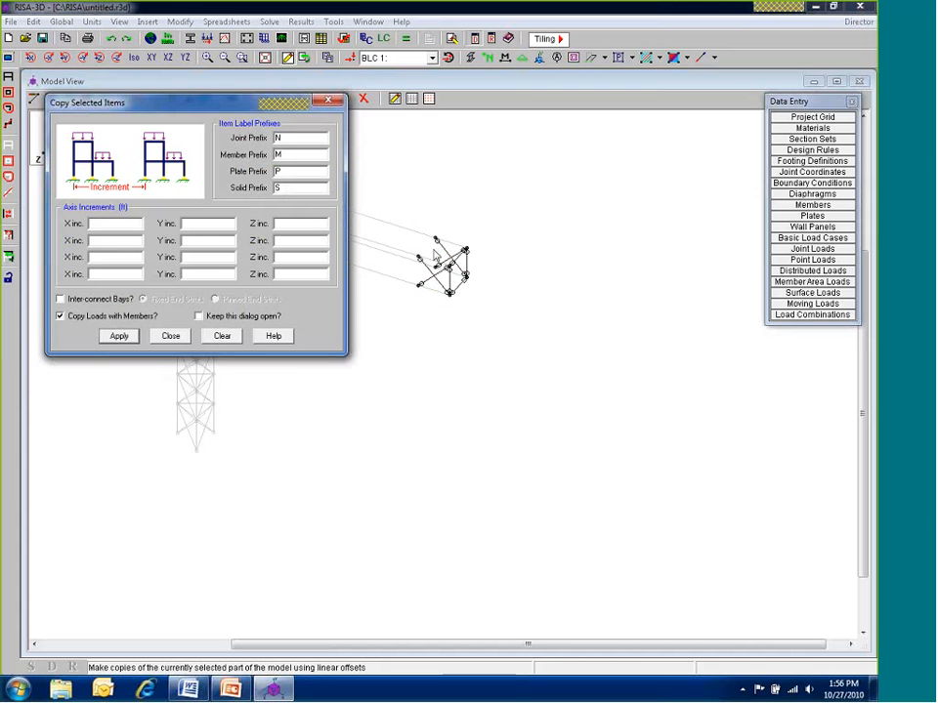
click(117, 337)
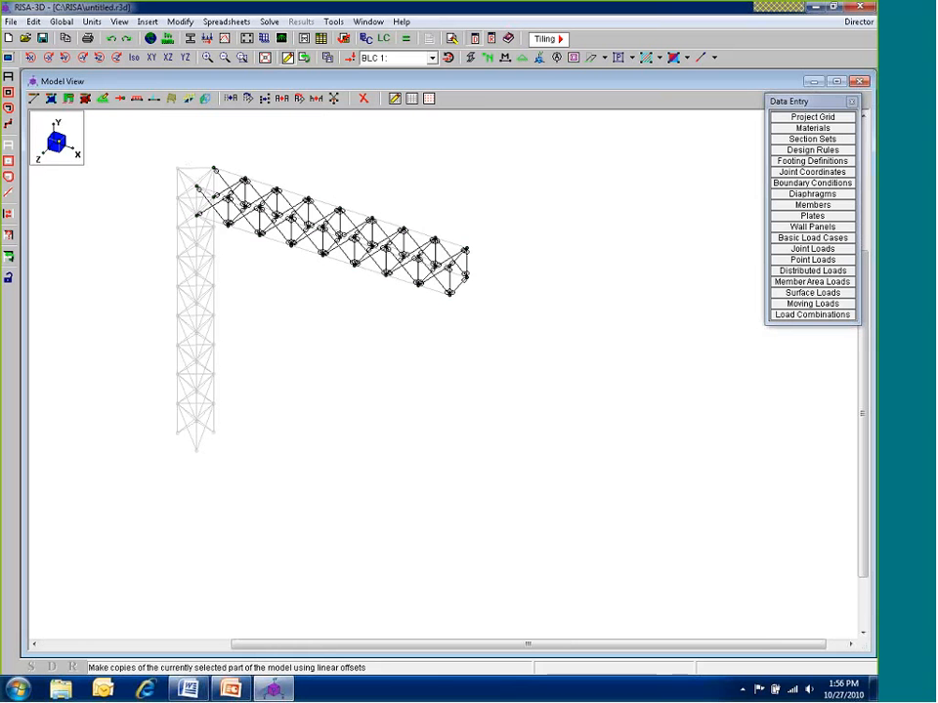
Select the entire model and view its members as rendered shapes
key(ctrl+a)
scroll(307, 342, down, 1)
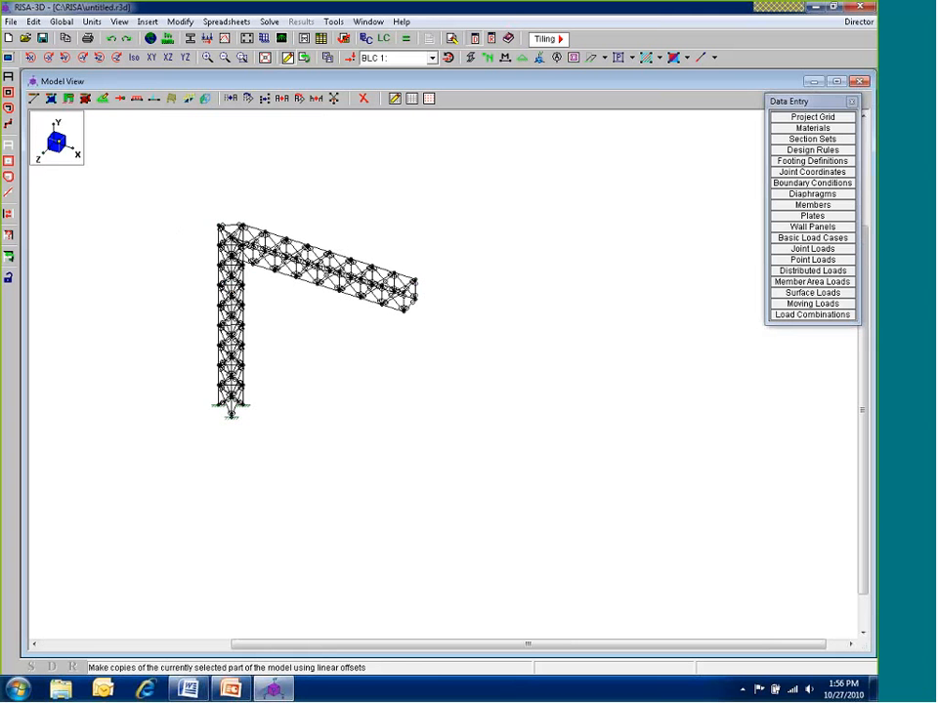
click(470, 57)
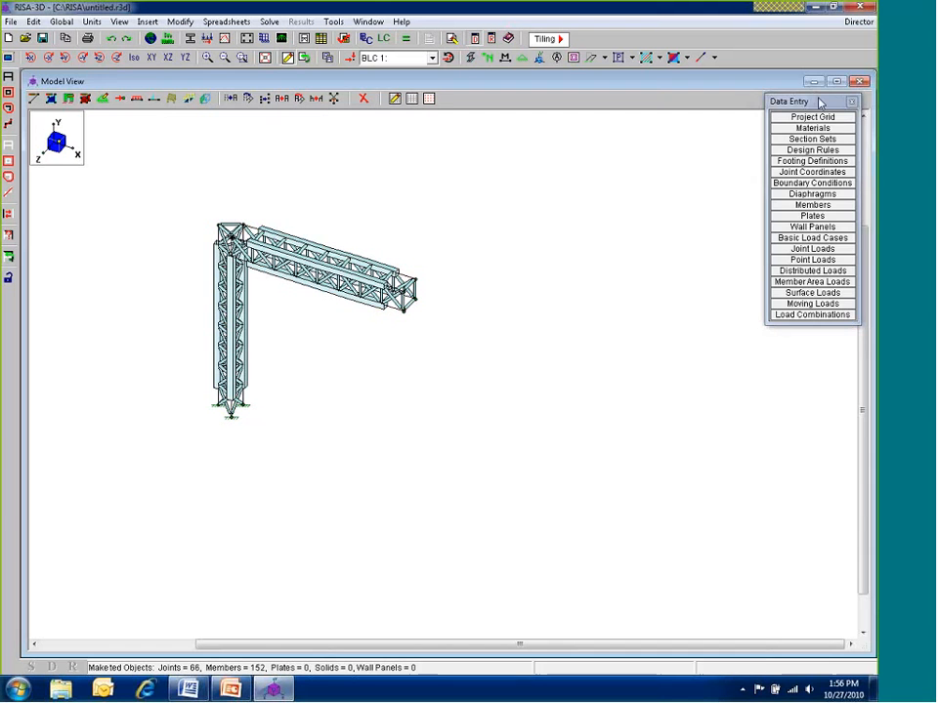
click(808, 293)
click(470, 57)
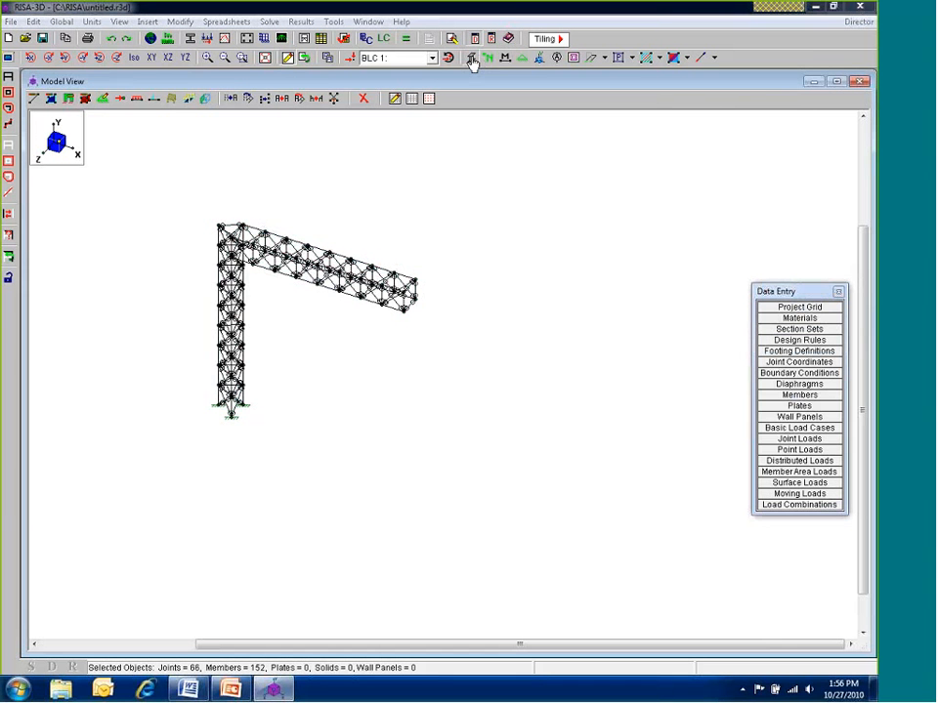
View the members colour-coded by section set, and return the display to plain wireframe
click(471, 59)
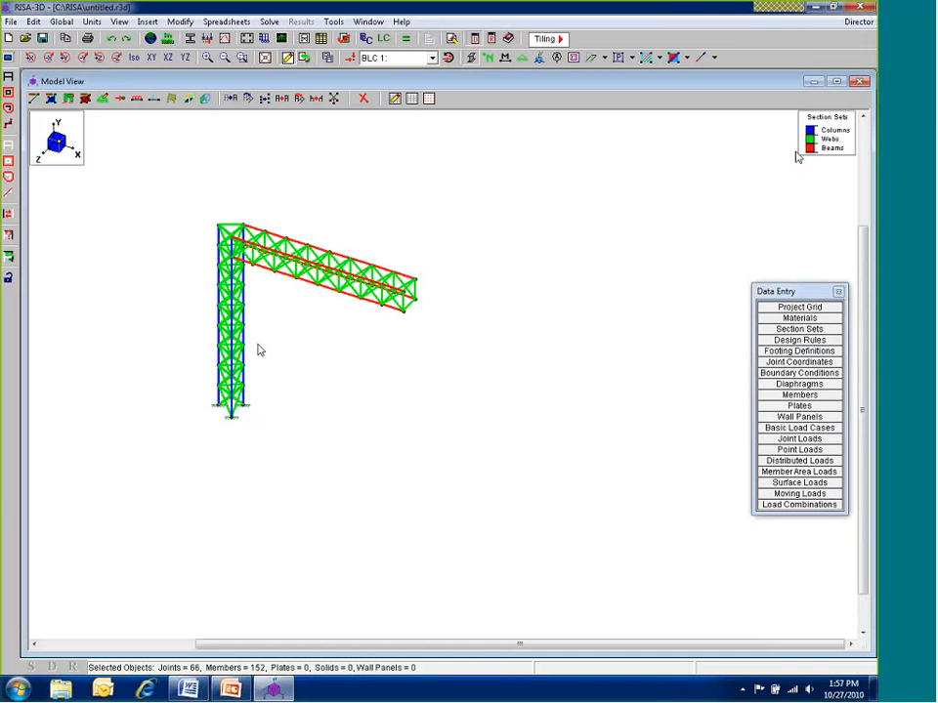
scroll(267, 247, up, 3)
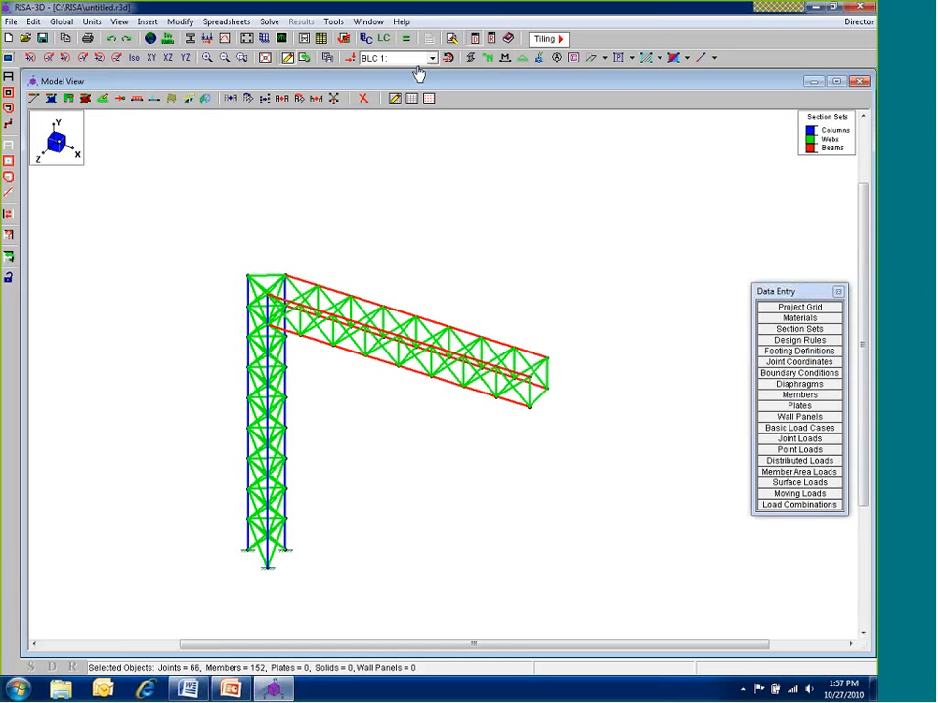
click(467, 58)
click(468, 58)
click(471, 59)
click(471, 59)
Copy the front upper joint at the arm's free end by 5 ft and by -5 ft in the Y direction
shift+middle_drag(567, 371, 538, 441)
scroll(537, 441, up, 2)
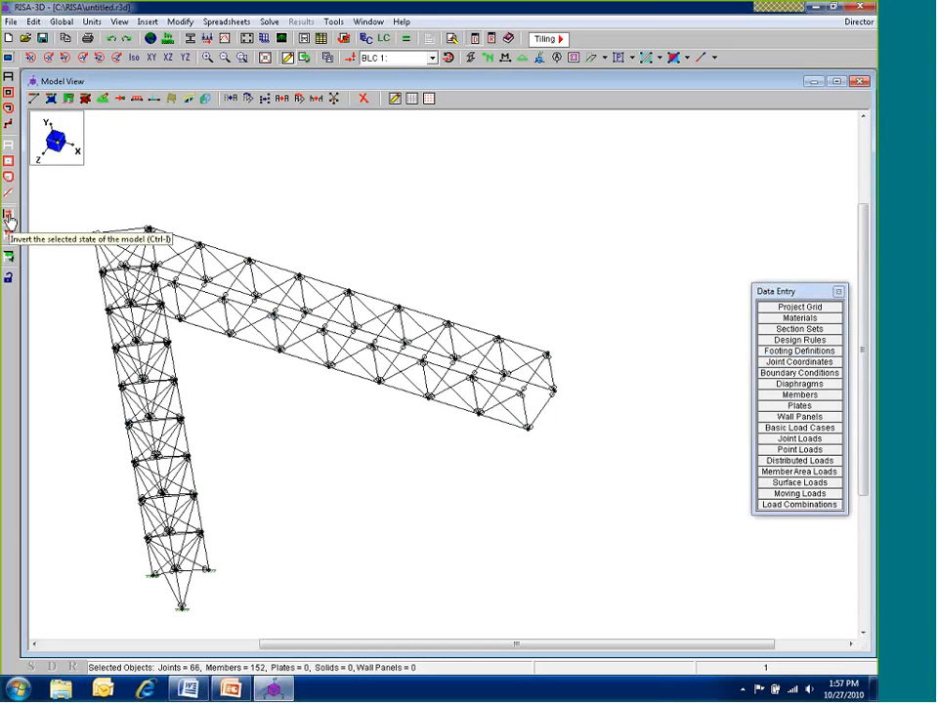
click(7, 217)
scroll(547, 415, down, 2)
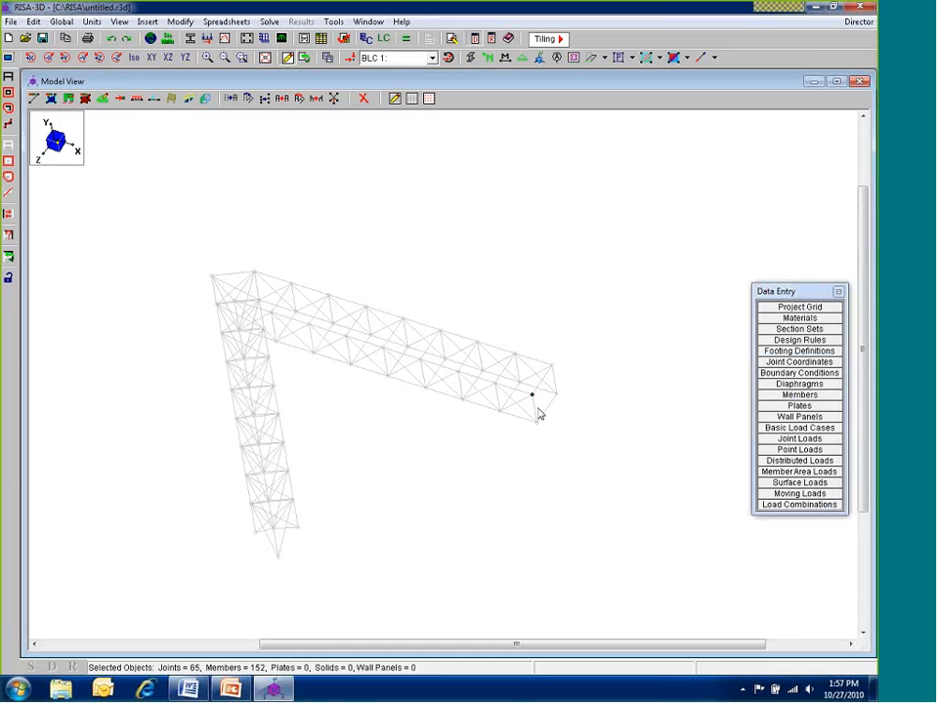
click(231, 98)
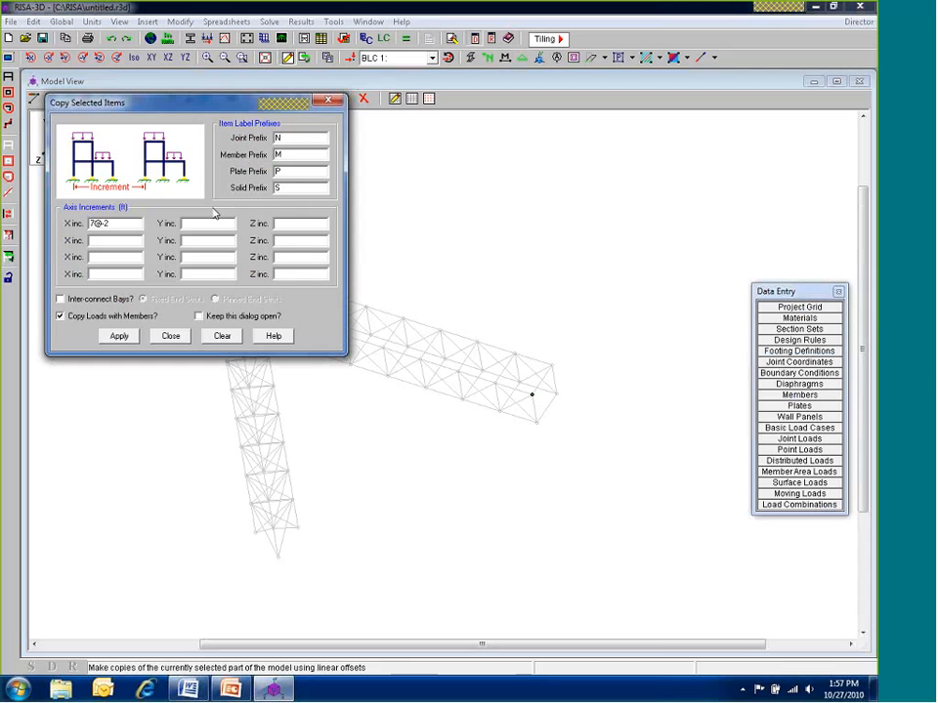
click(198, 316)
click(119, 337)
click(182, 224)
text(-5)
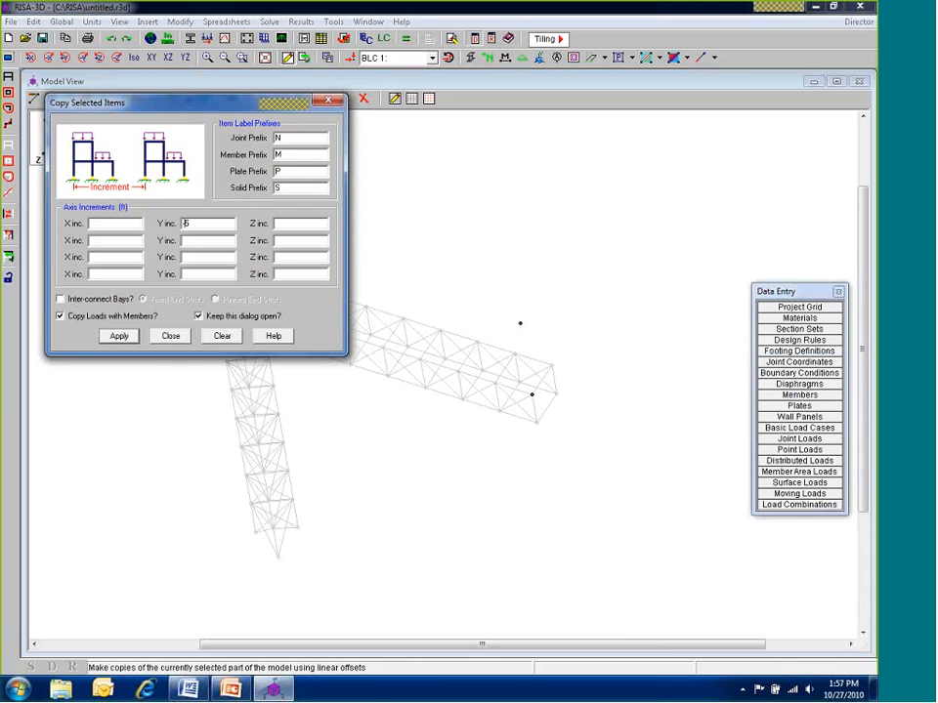
click(119, 336)
key(Escape)
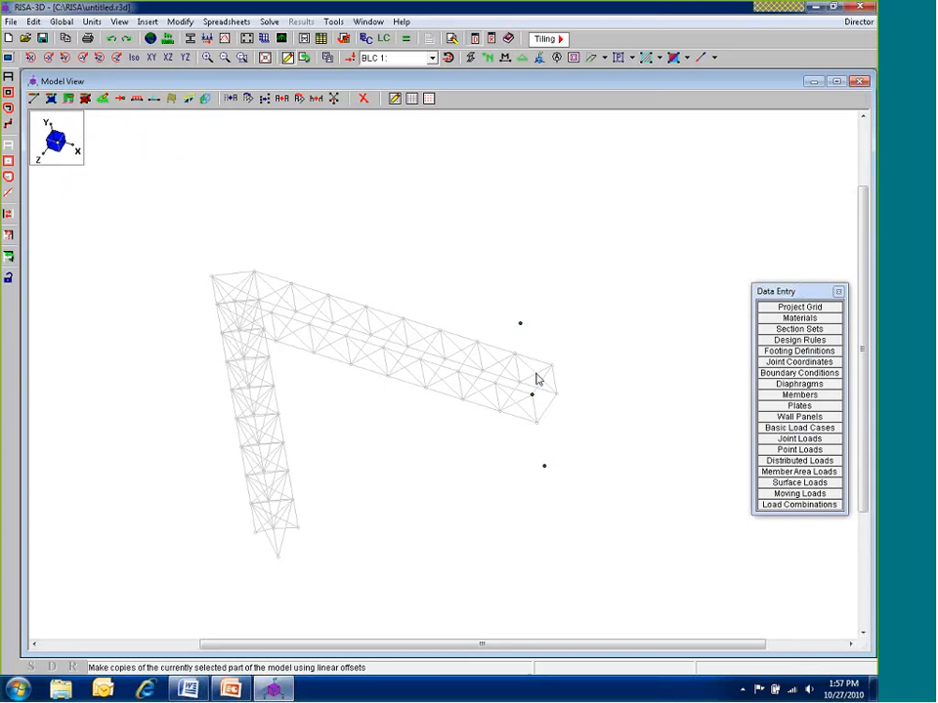
Set point-to-point member drawing to use the Sign Support section set
click(34, 98)
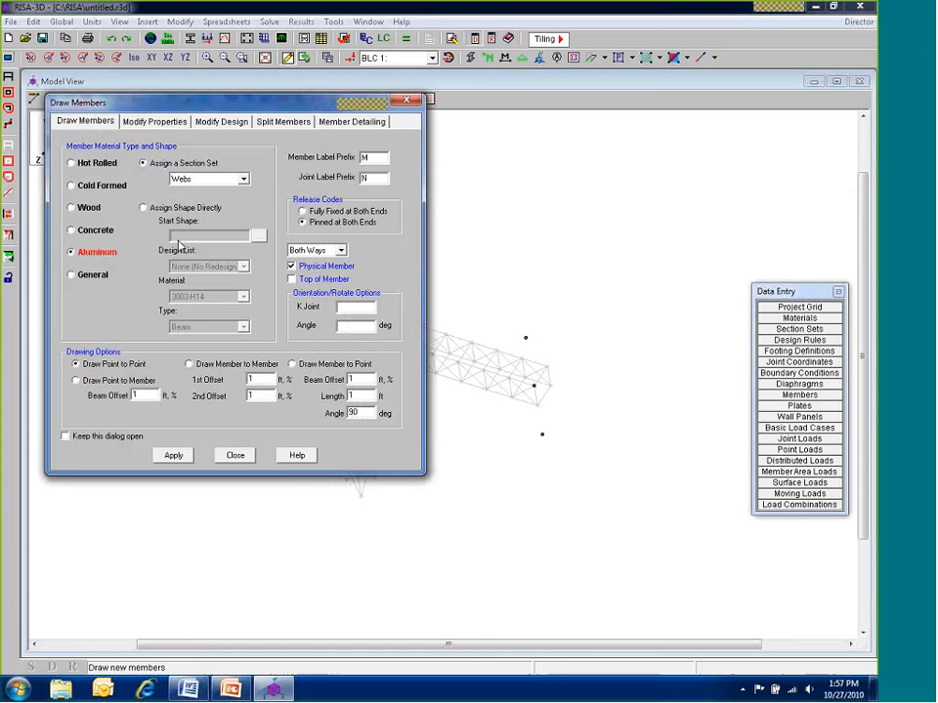
click(243, 179)
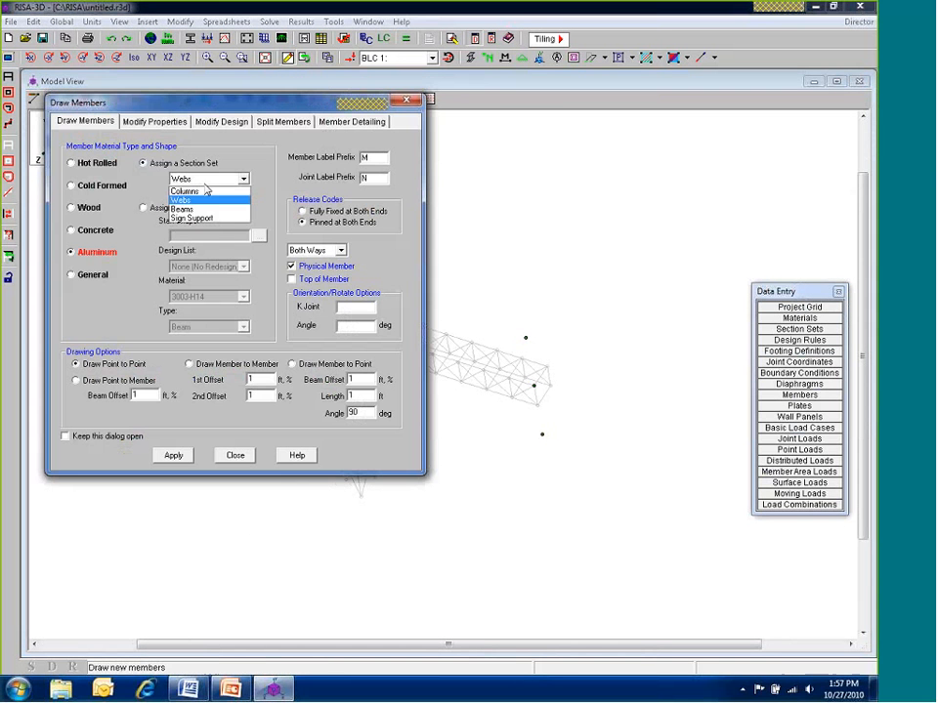
click(172, 457)
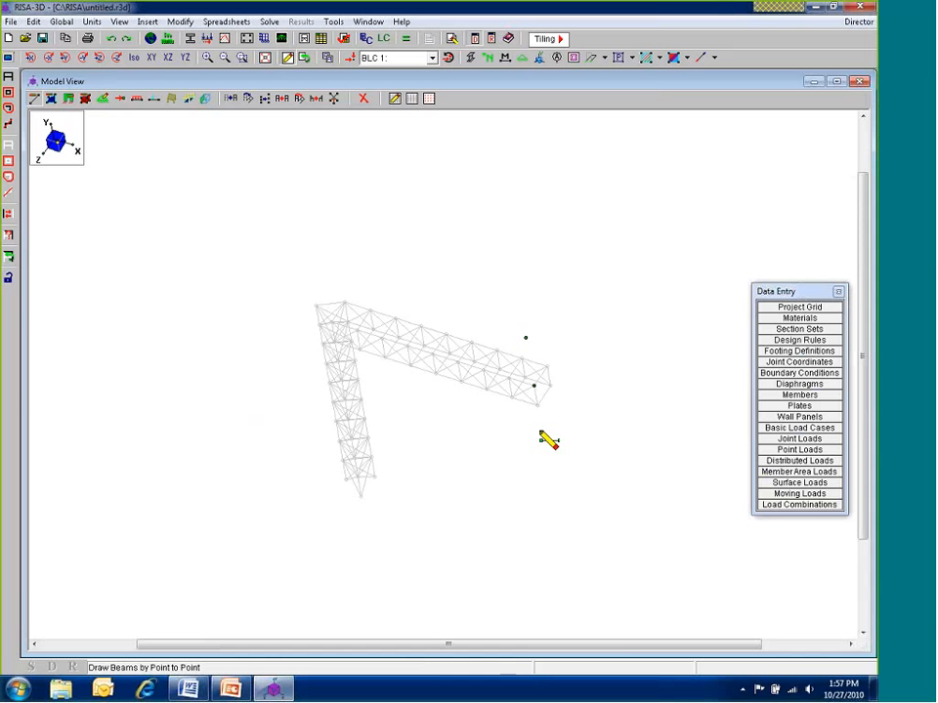
click(527, 340)
click(541, 433)
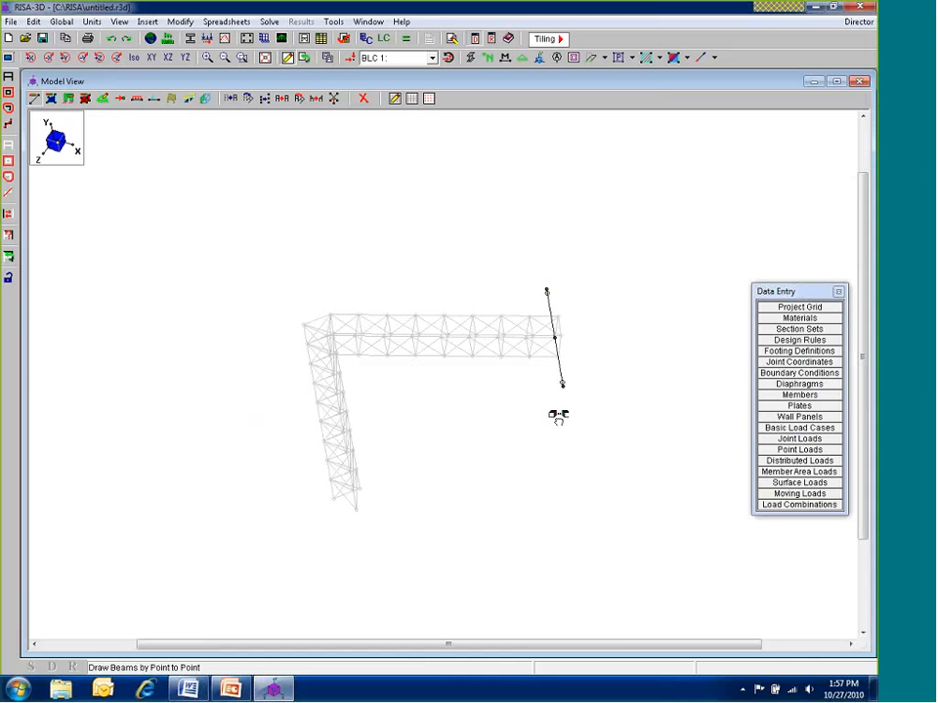
click(114, 41)
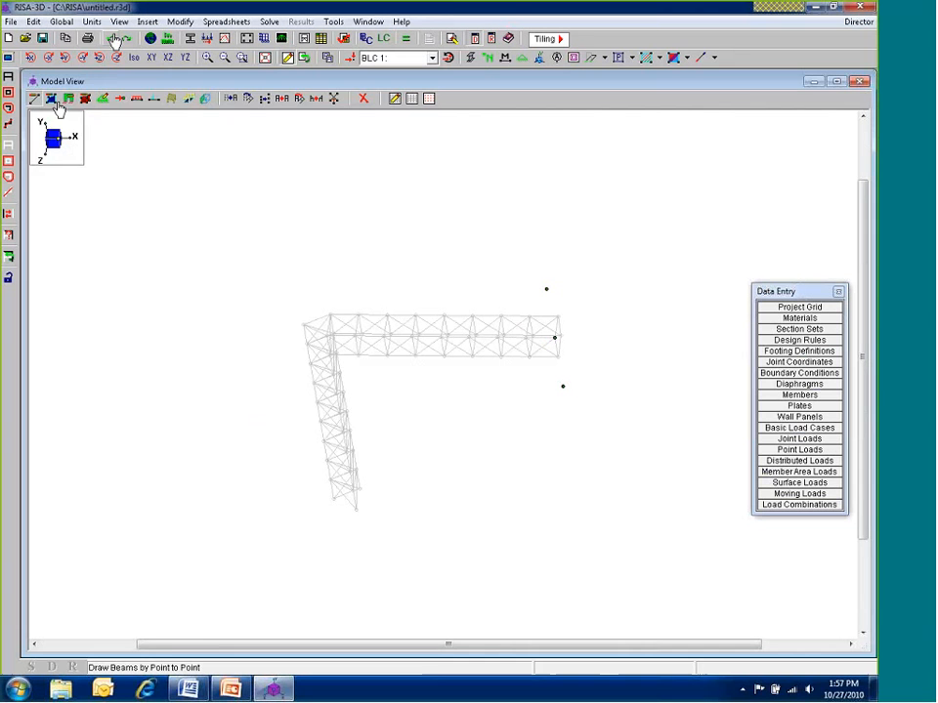
Draw a Sign Support member, fully fixed at both ends, between the two copied joints, and deselect the arm joint midway along it
click(34, 98)
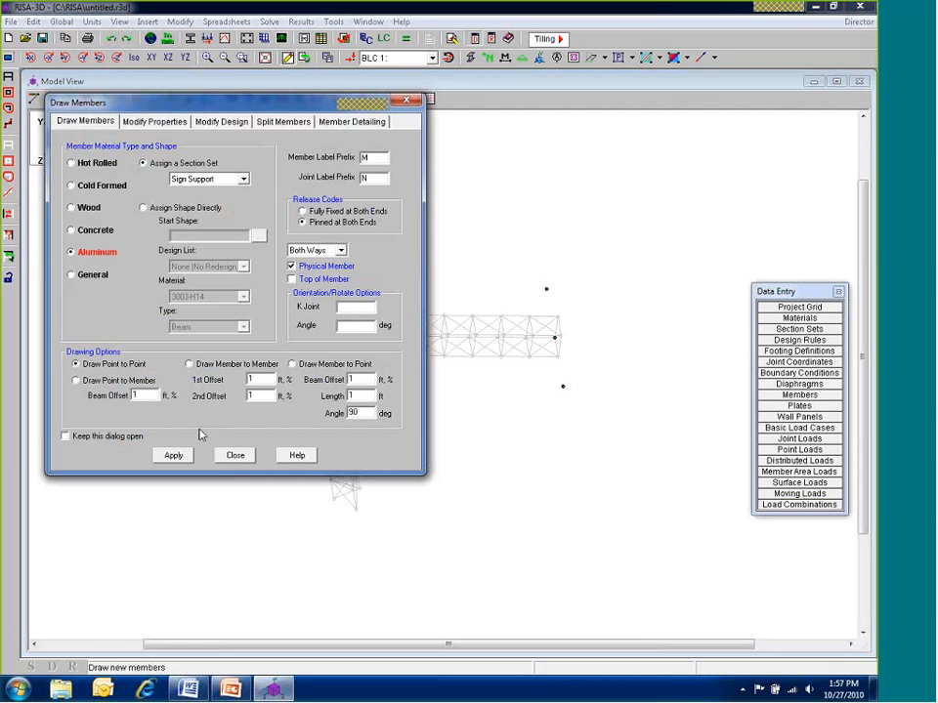
click(173, 455)
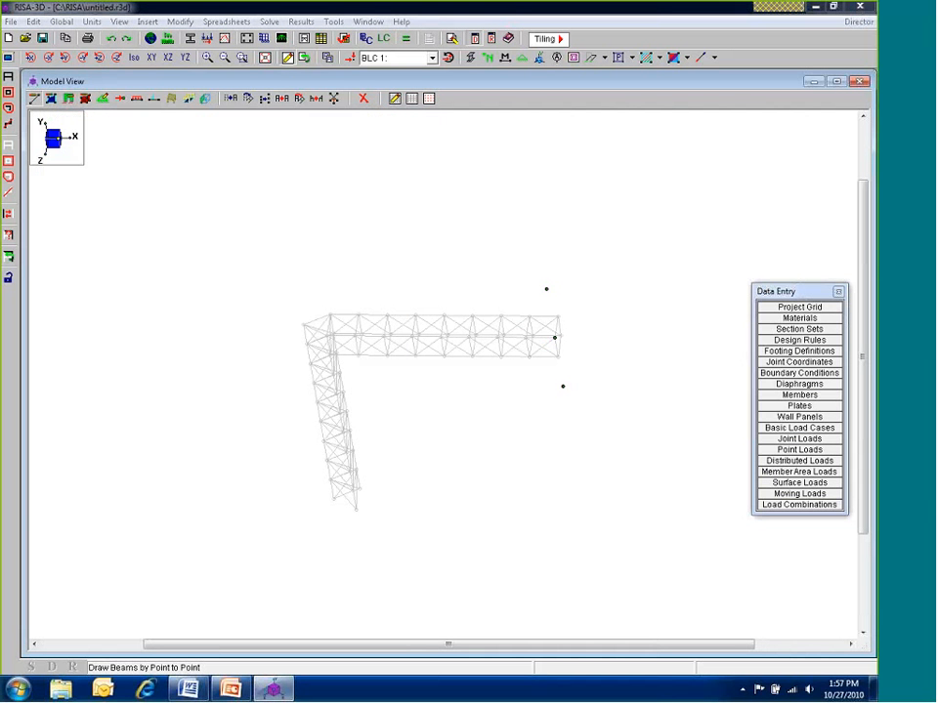
click(546, 288)
click(562, 386)
scroll(554, 381, up, 2)
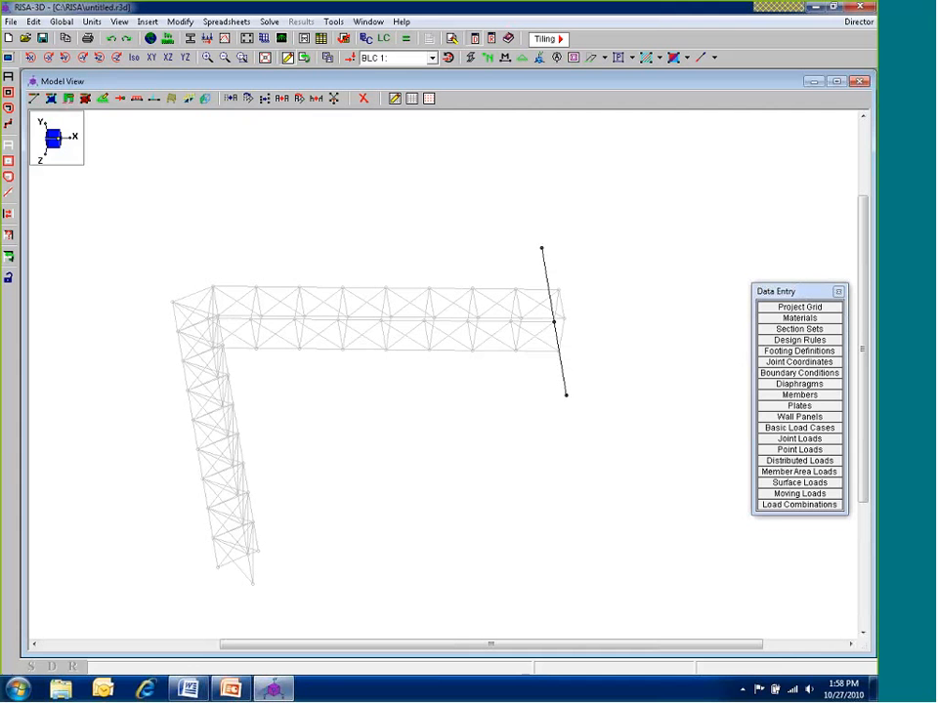
click(557, 349)
click(283, 98)
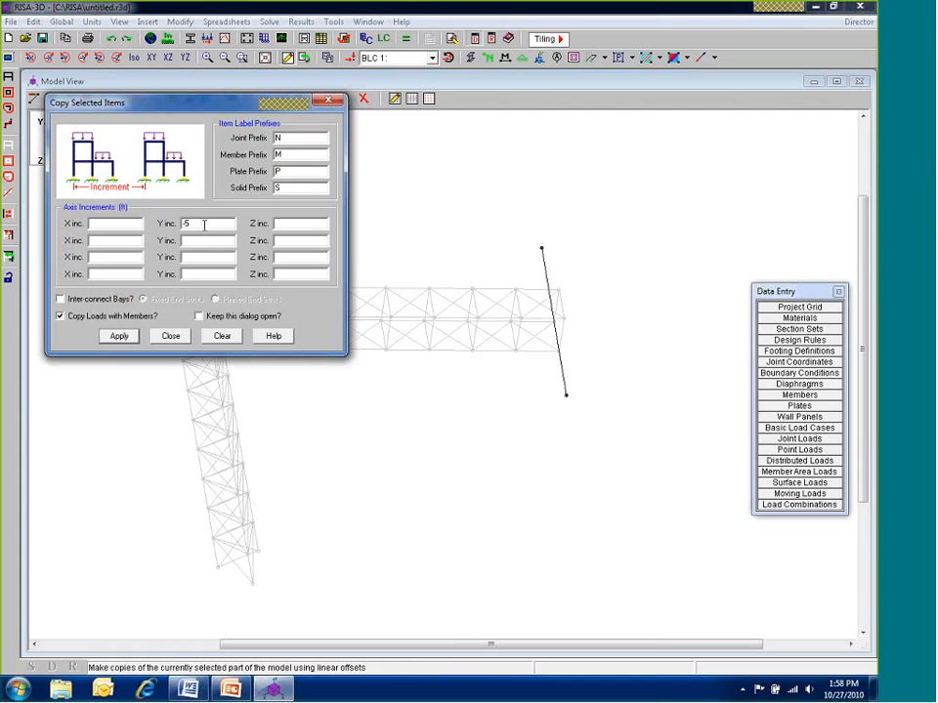
double_click(204, 223)
text(3@5)
drag(215, 101, 365, 99)
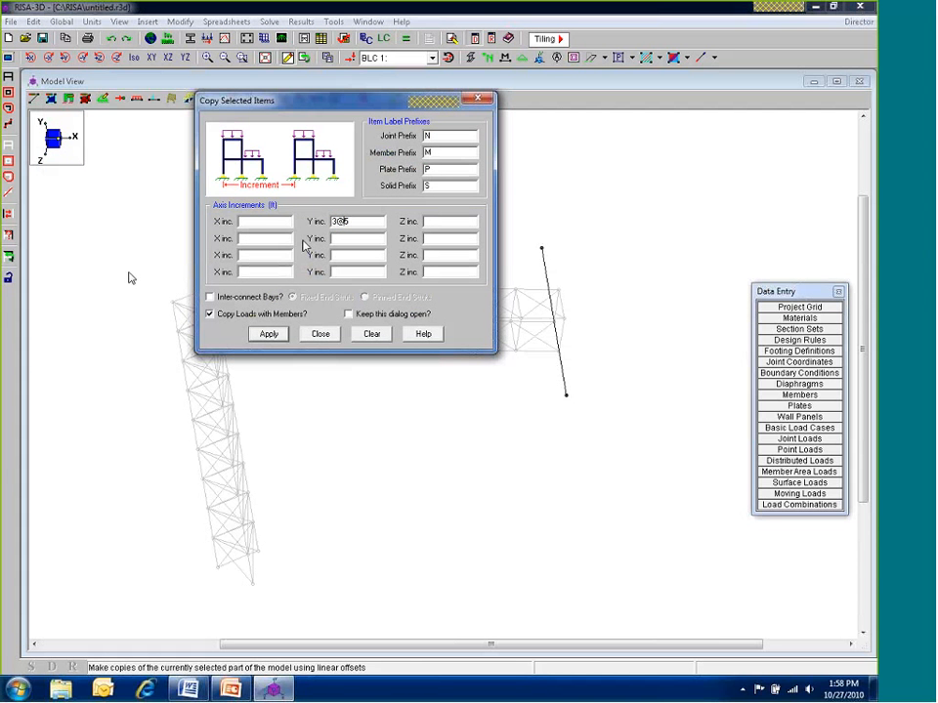
click(348, 313)
click(268, 333)
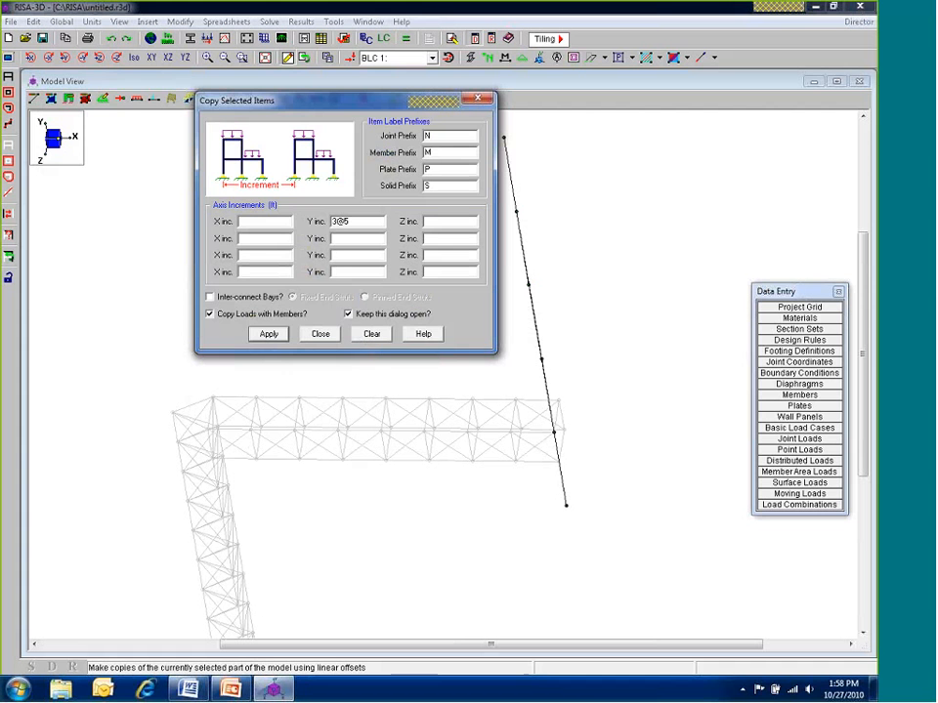
click(320, 334)
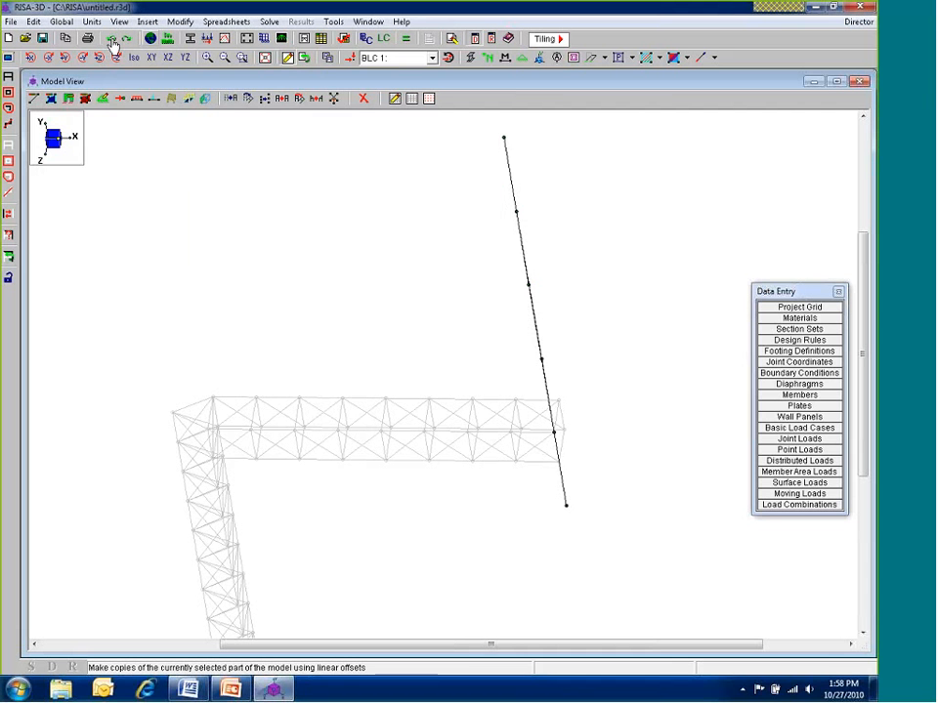
click(112, 39)
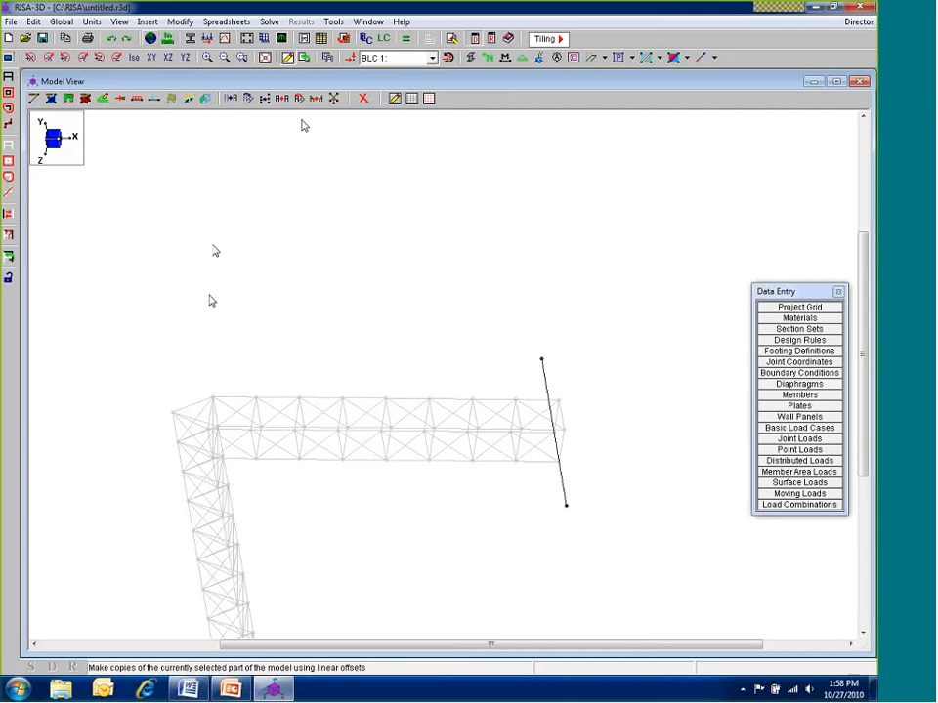
Copy the vertical Sign Support member along the arm with an X increment of 3@-5 ft
click(231, 97)
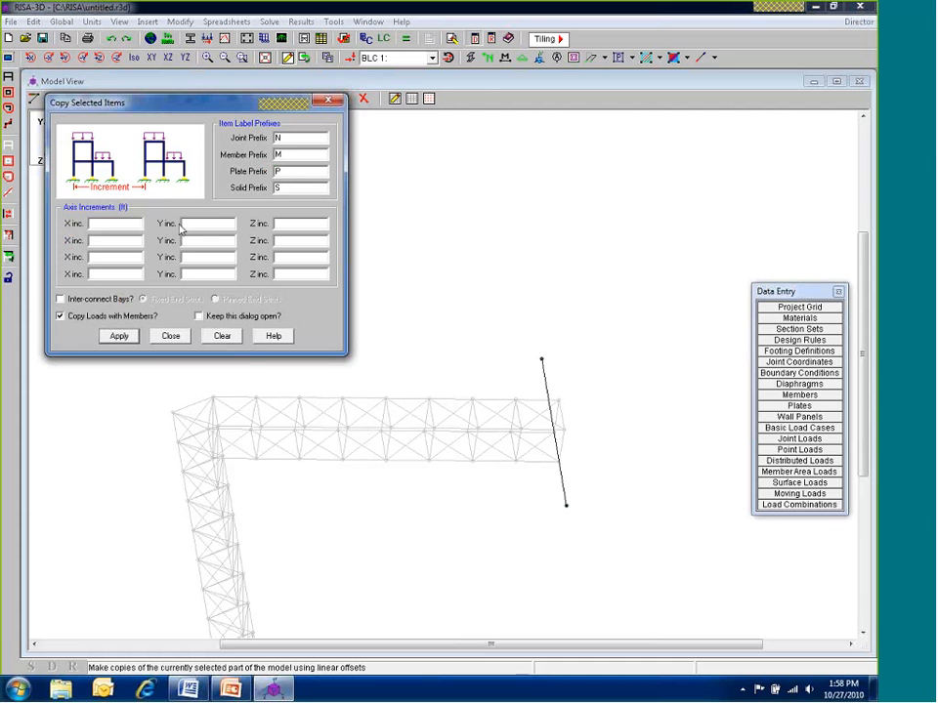
click(114, 224)
text(3@5)
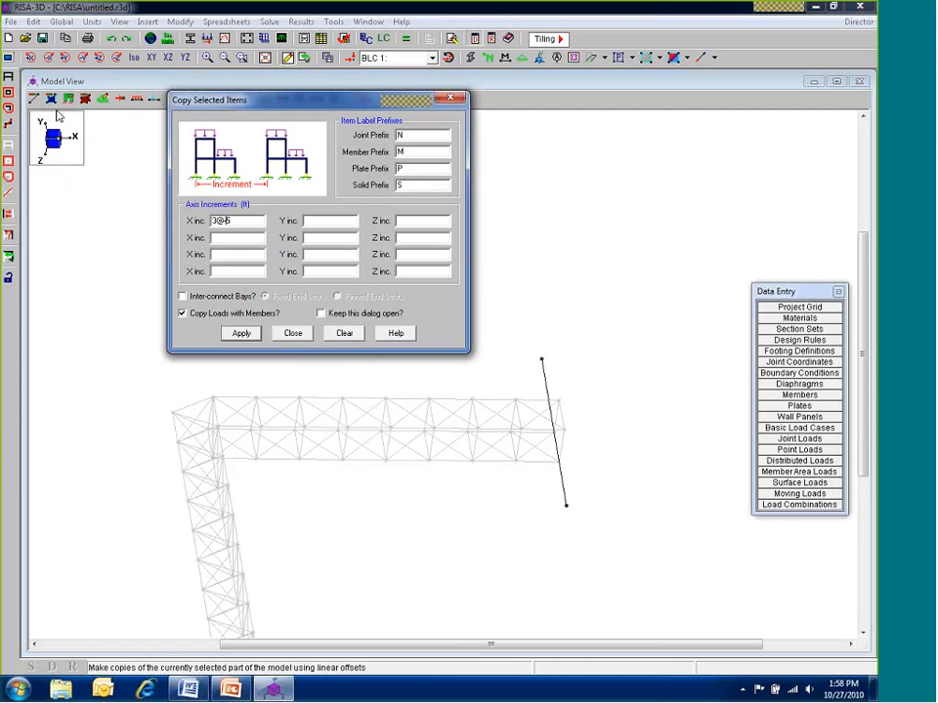
key(Return)
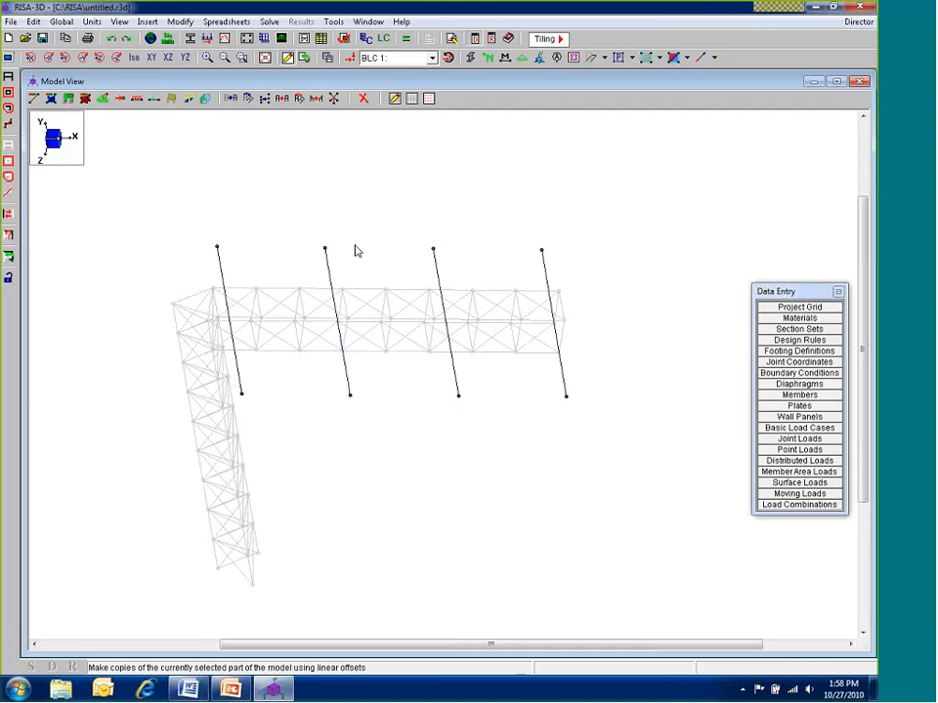
scroll(299, 385, down, 1)
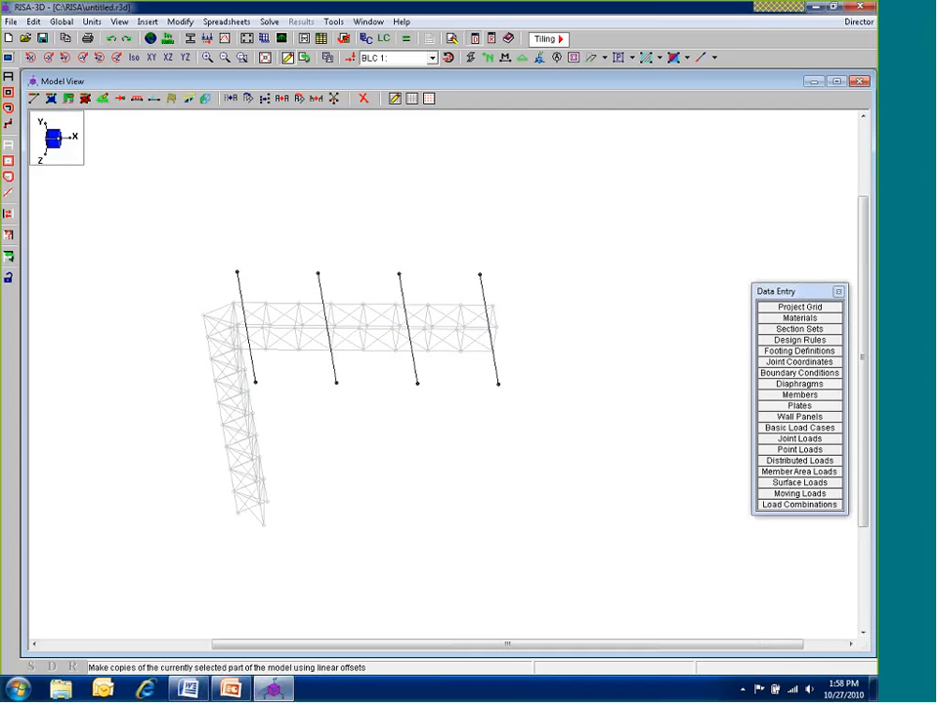
shift+middle_drag(286, 364, 314, 304)
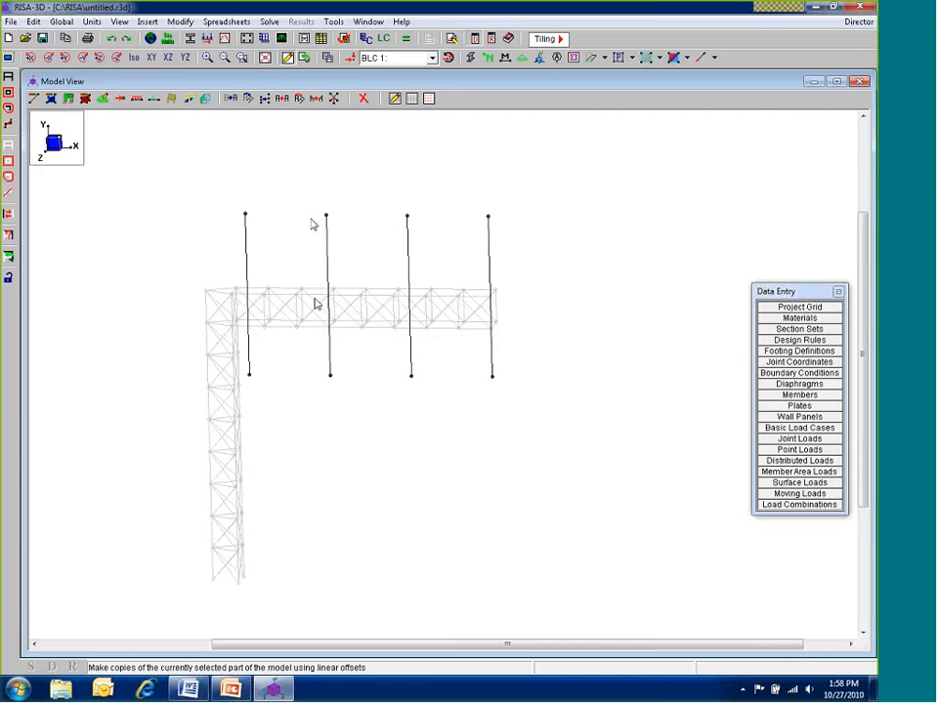
scroll(314, 304, up, 1)
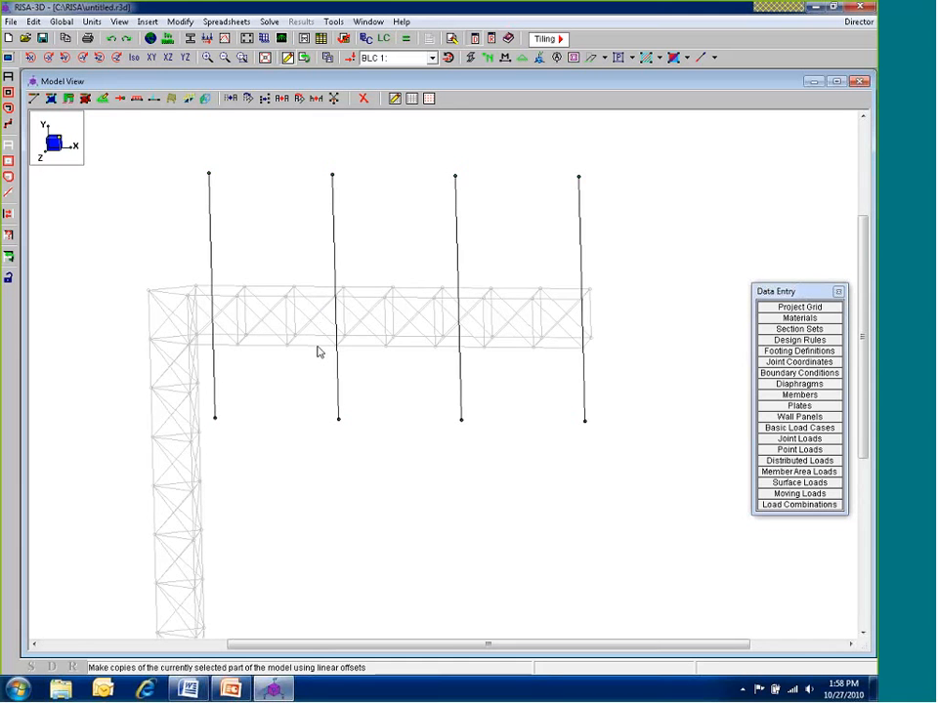
Try to merge the selected sign supports with the arm's front upper and lower chords, limited to selected items
scroll(220, 332, down, 1)
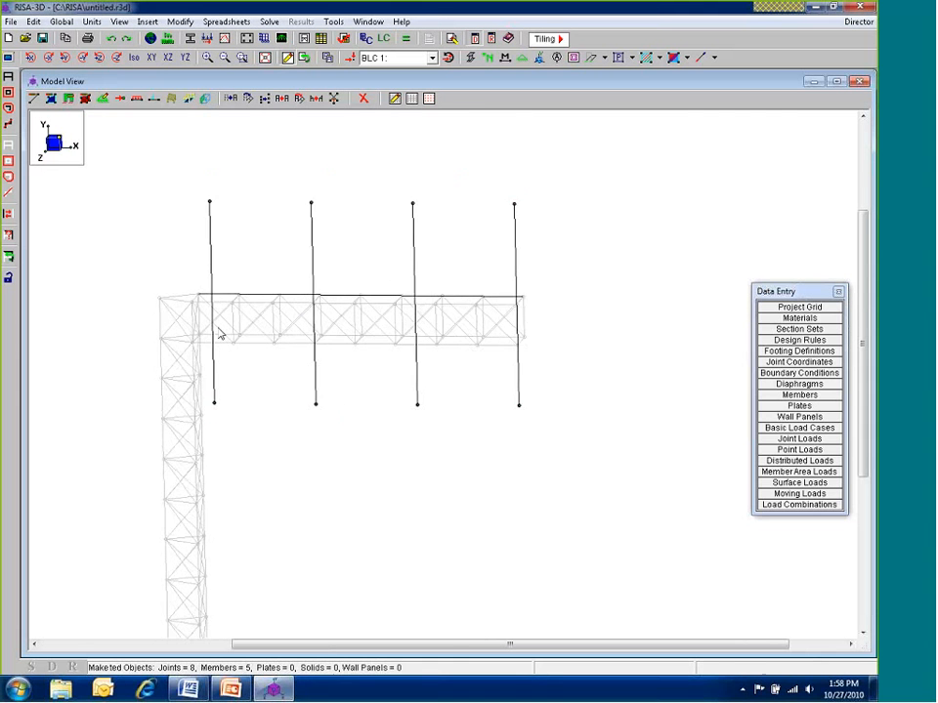
scroll(220, 331, up, 2)
scroll(420, 339, down, 1)
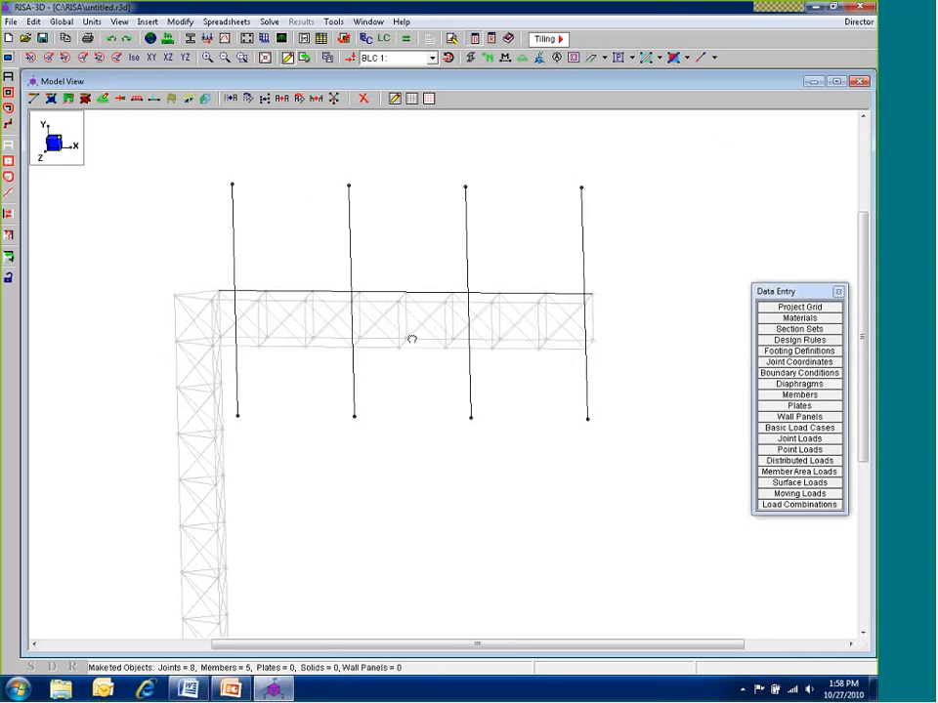
middle_drag(412, 339, 445, 350)
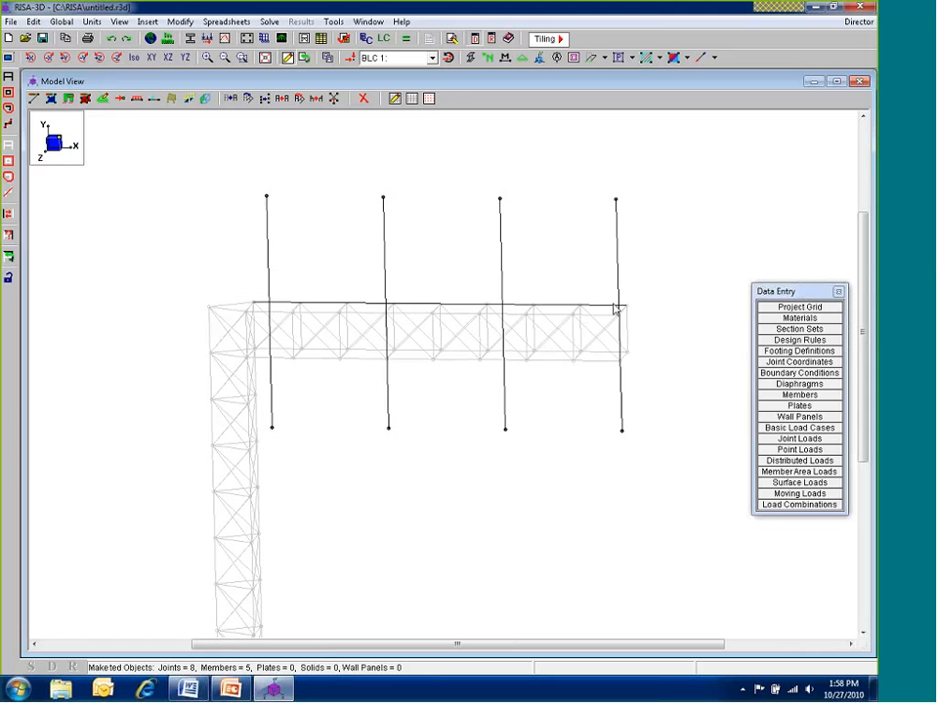
scroll(264, 291, up, 1)
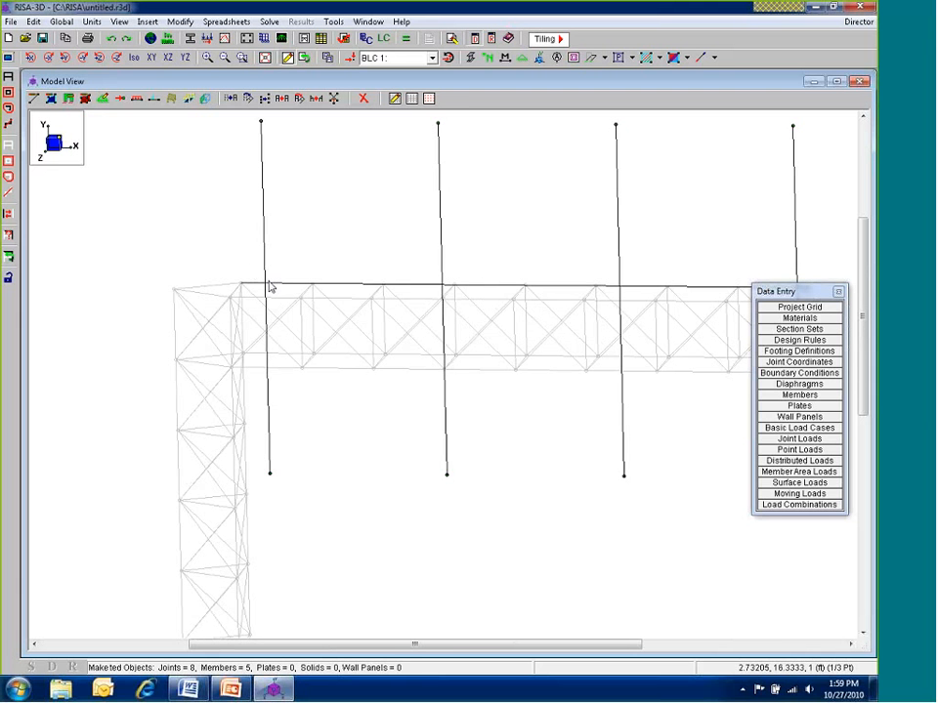
scroll(278, 452, down, 1)
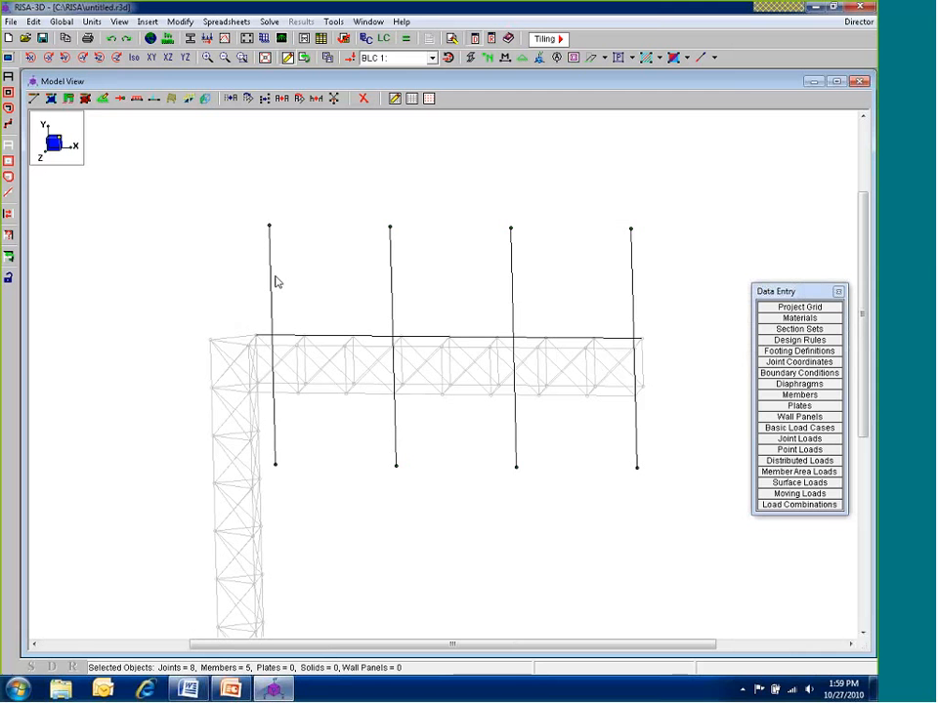
click(334, 97)
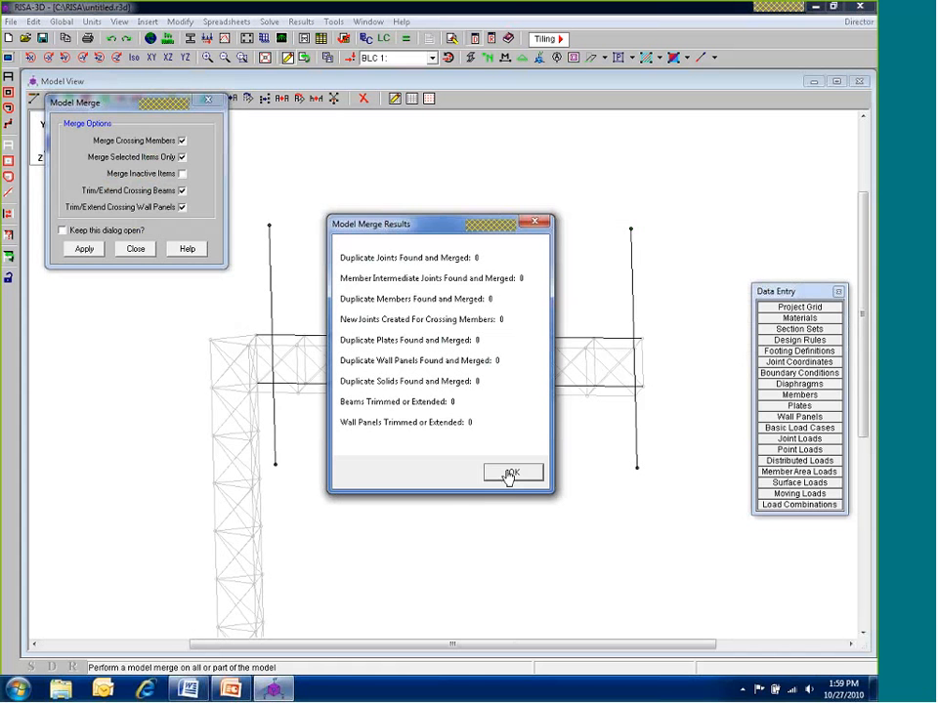
click(509, 473)
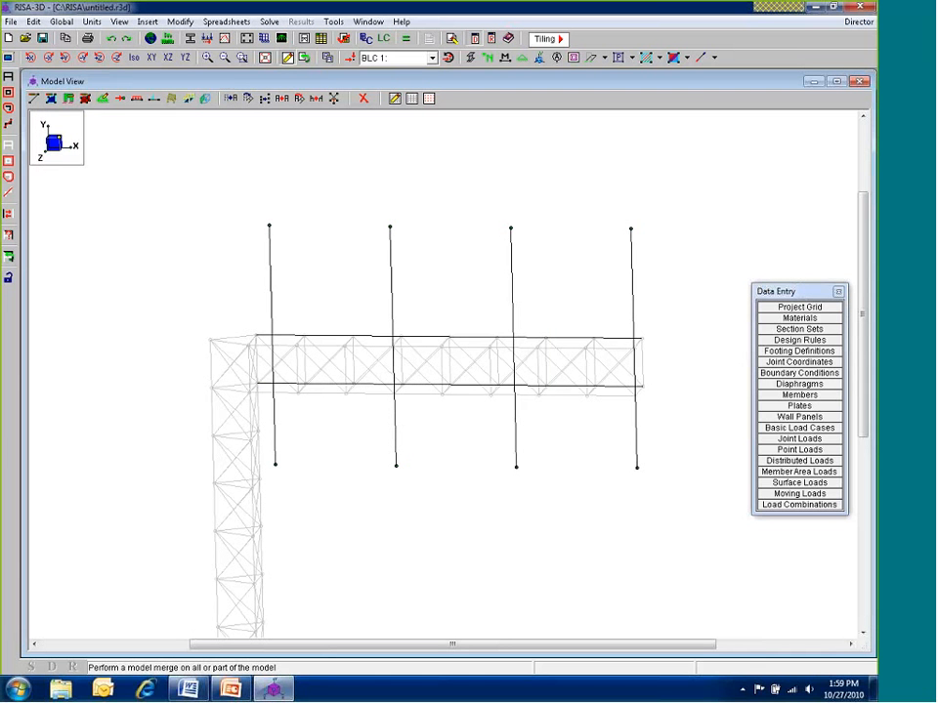
click(333, 101)
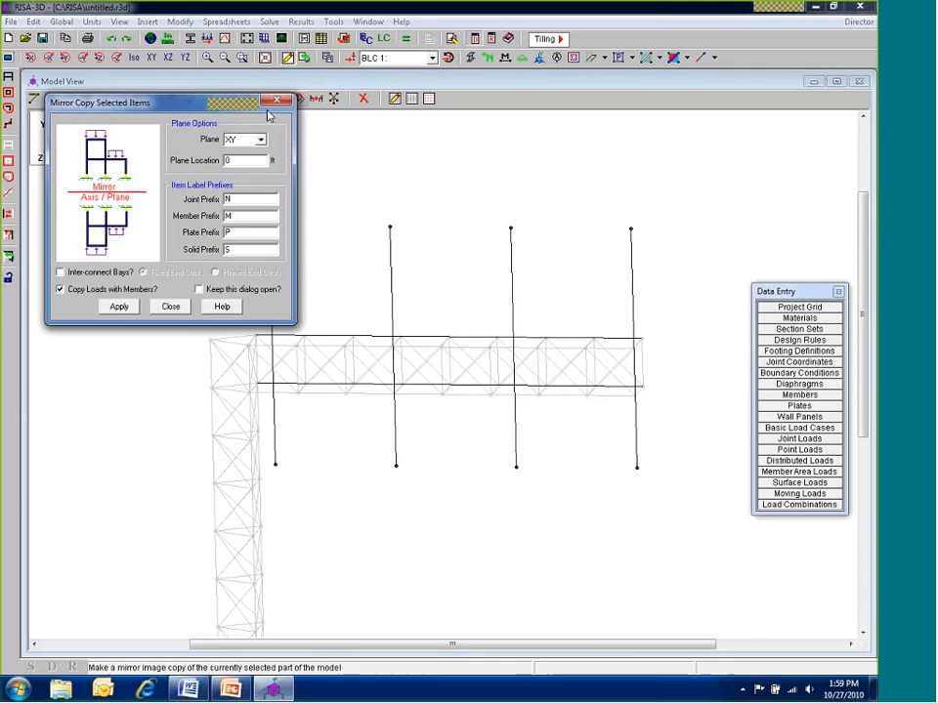
key(Escape)
click(230, 97)
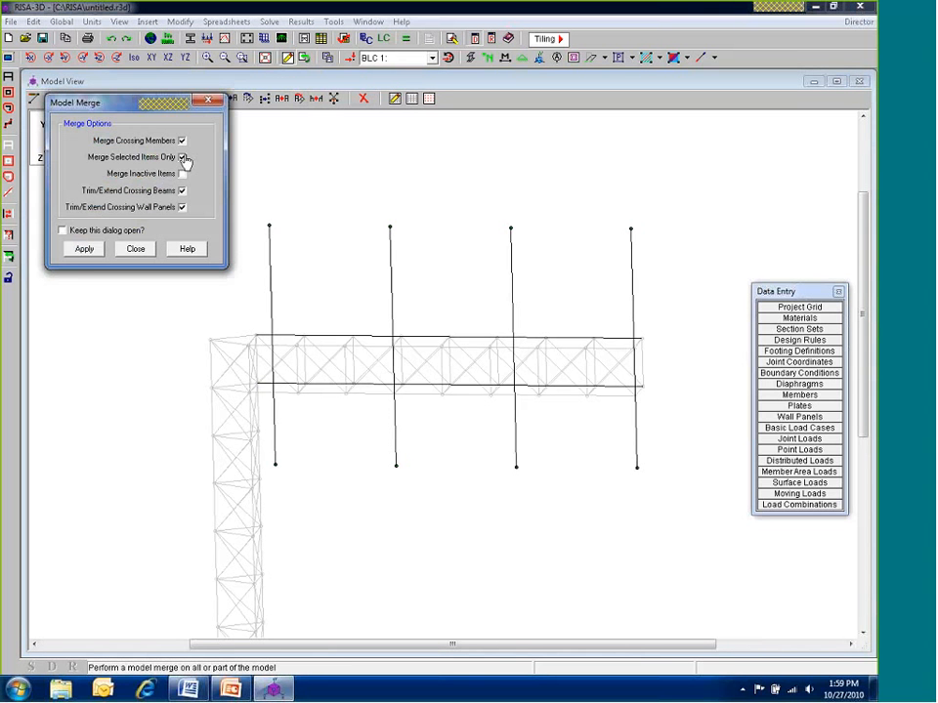
click(136, 249)
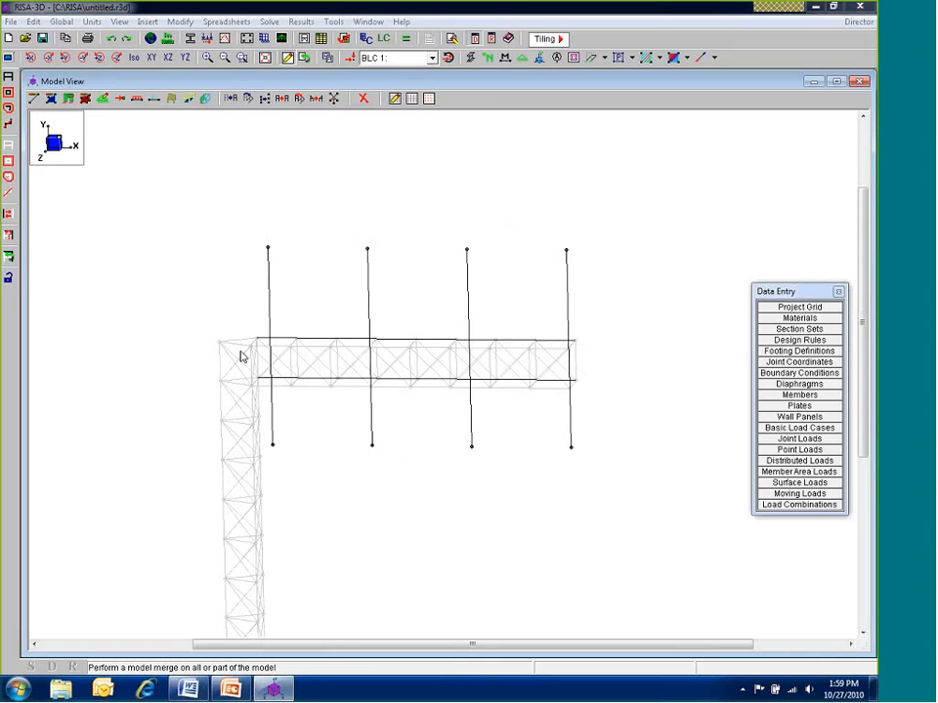
middle_drag(241, 355, 178, 335)
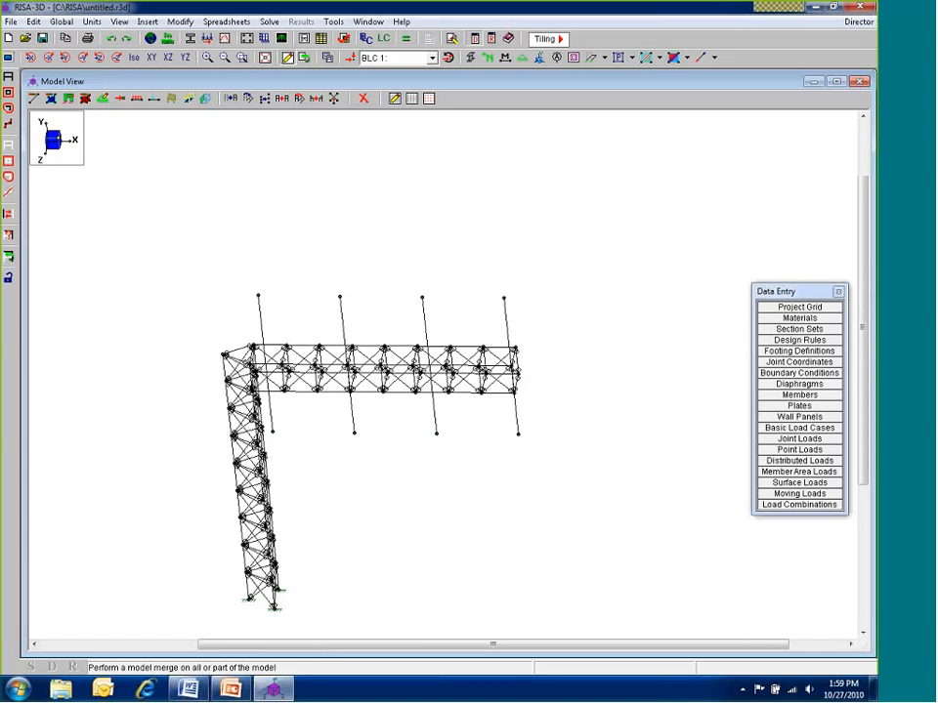
scroll(102, 207, up, 2)
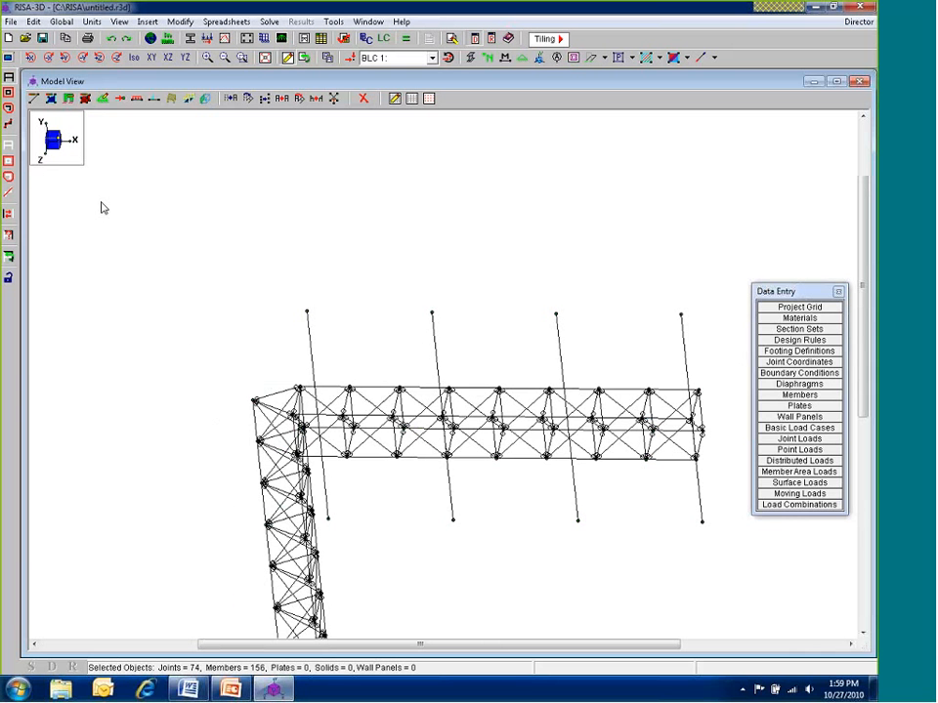
click(330, 99)
click(136, 248)
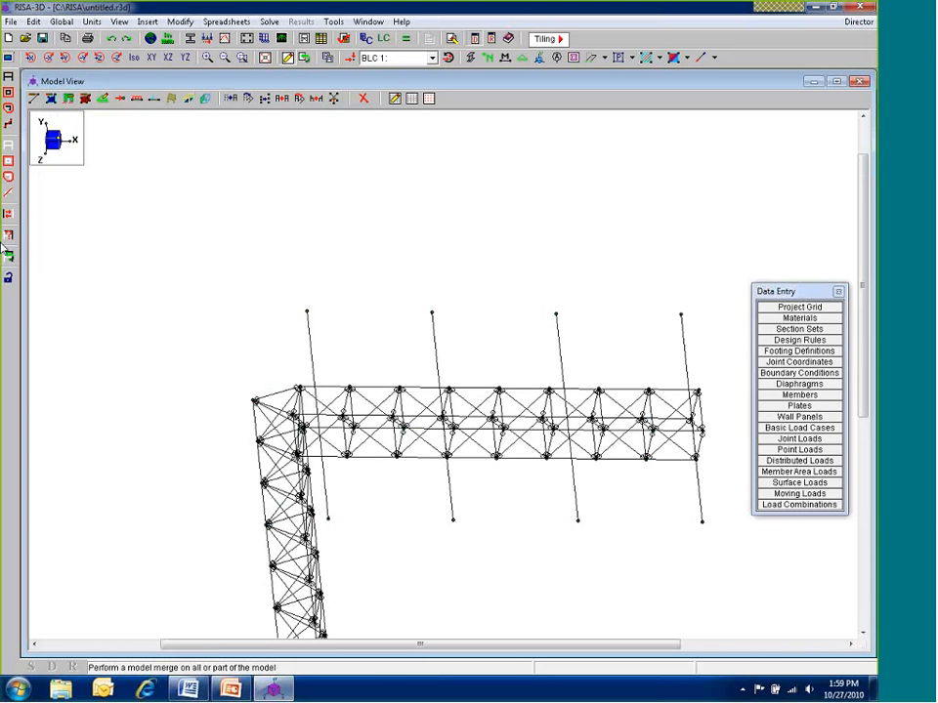
Select only the four sign supports and the arm's two front chords, and merge crossing members among the selected items
click(8, 125)
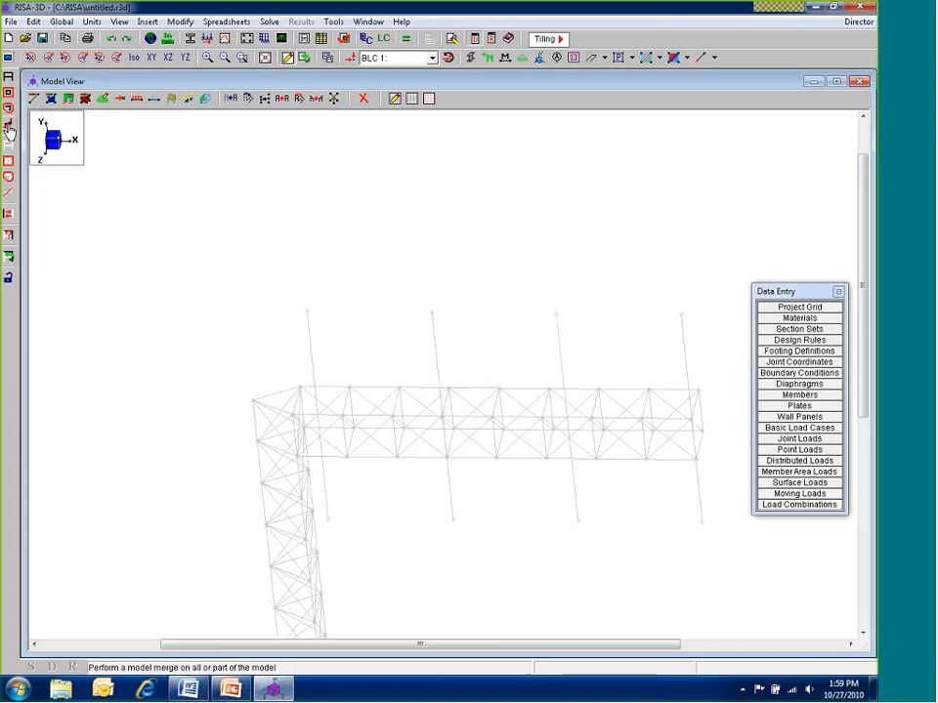
click(8, 126)
drag(284, 342, 716, 346)
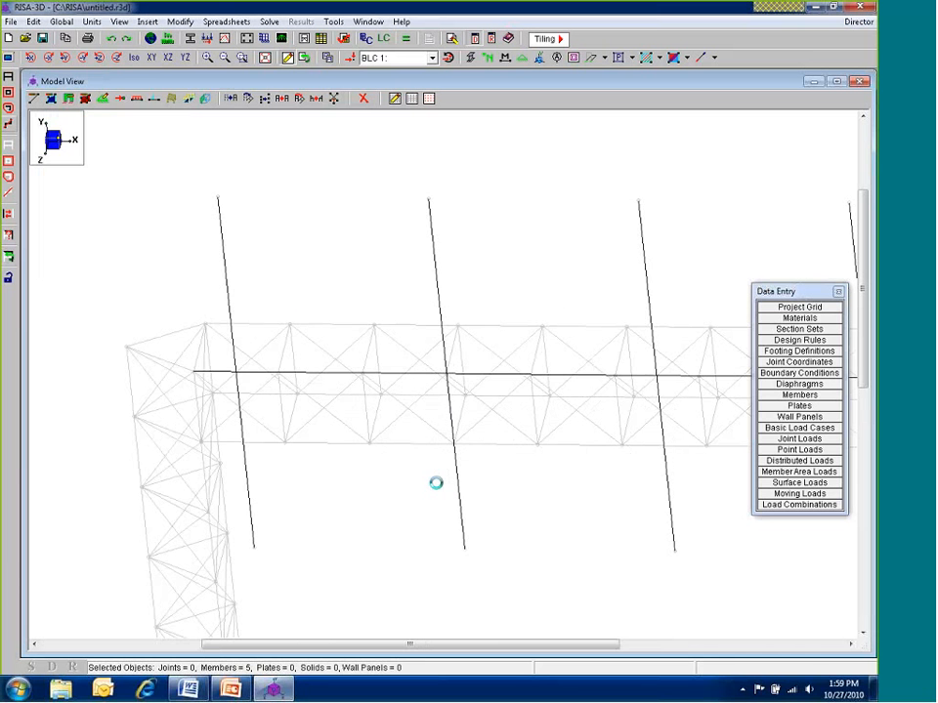
click(333, 99)
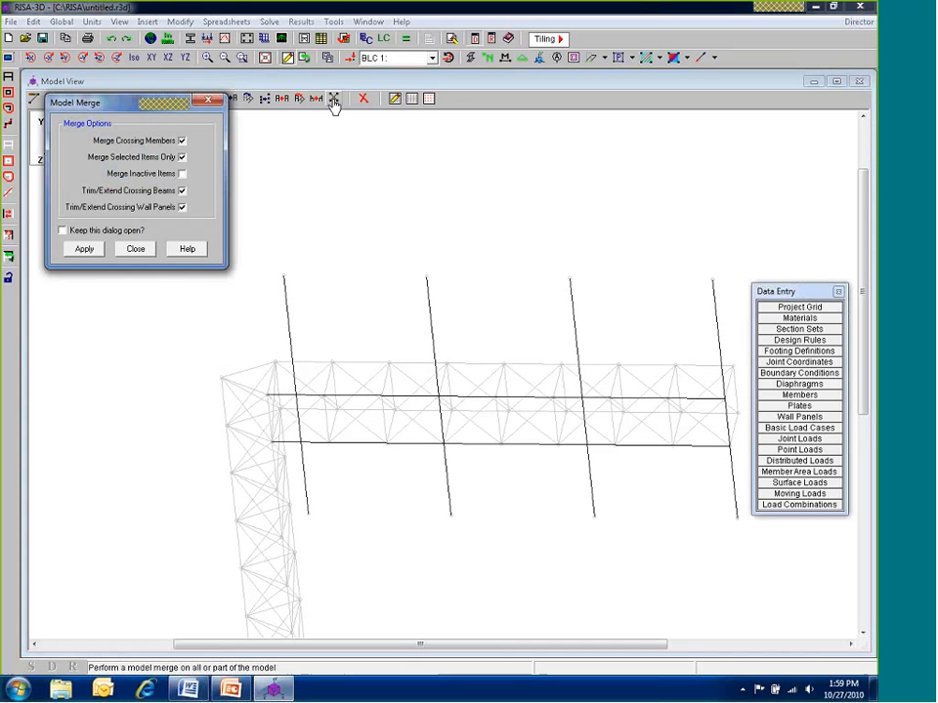
click(84, 250)
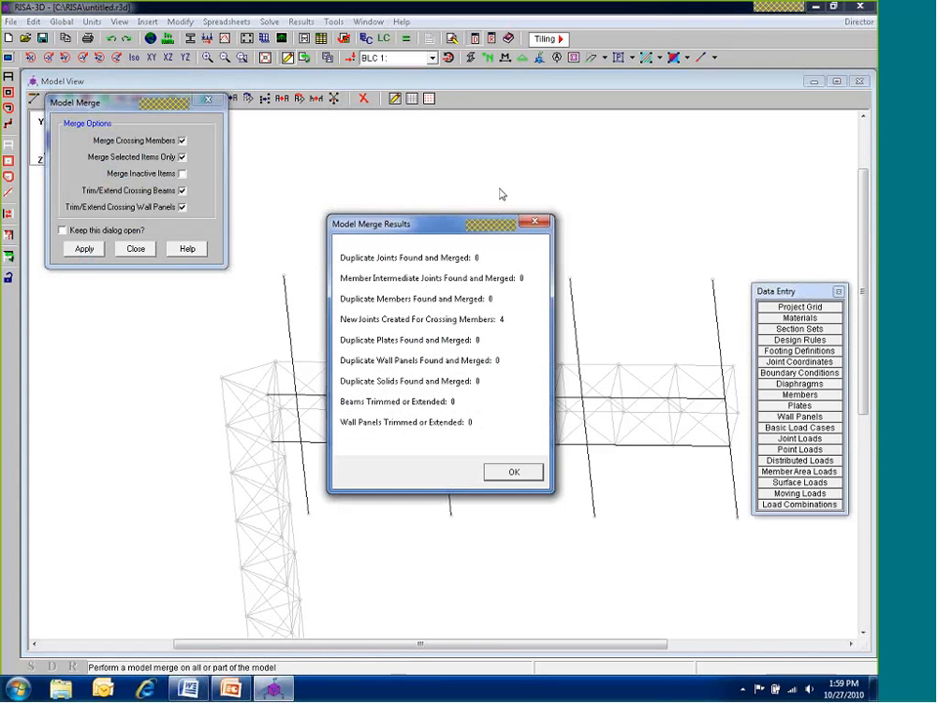
key(Return)
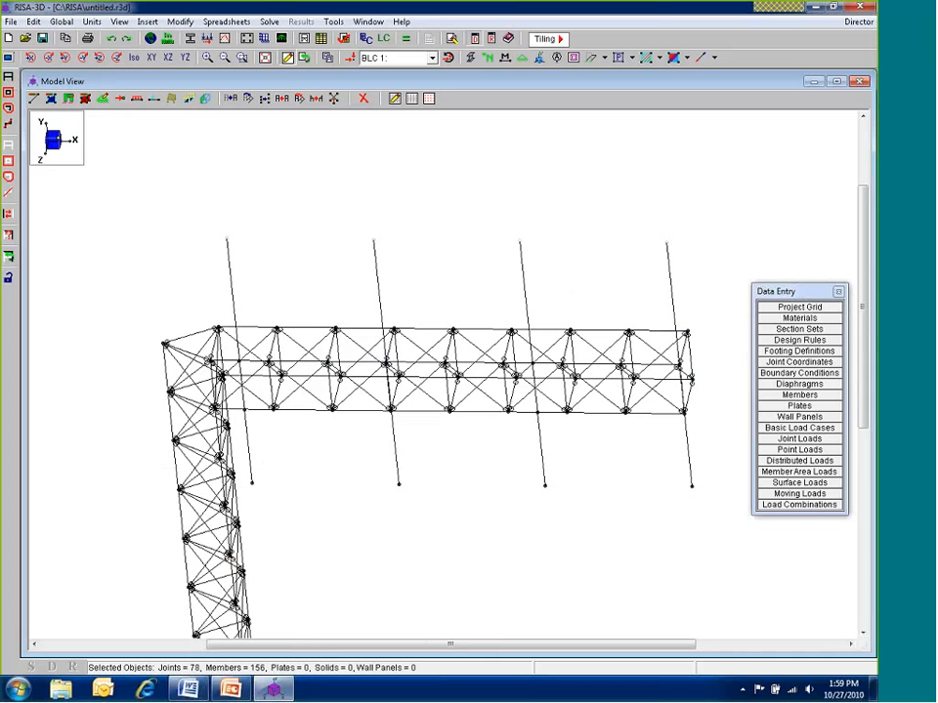
Define basic load cases Dead Load (DL), Snow Load (SL), Wind Load Sign (WL) and Wind Load Structure (WL)
scroll(220, 441, down, 2)
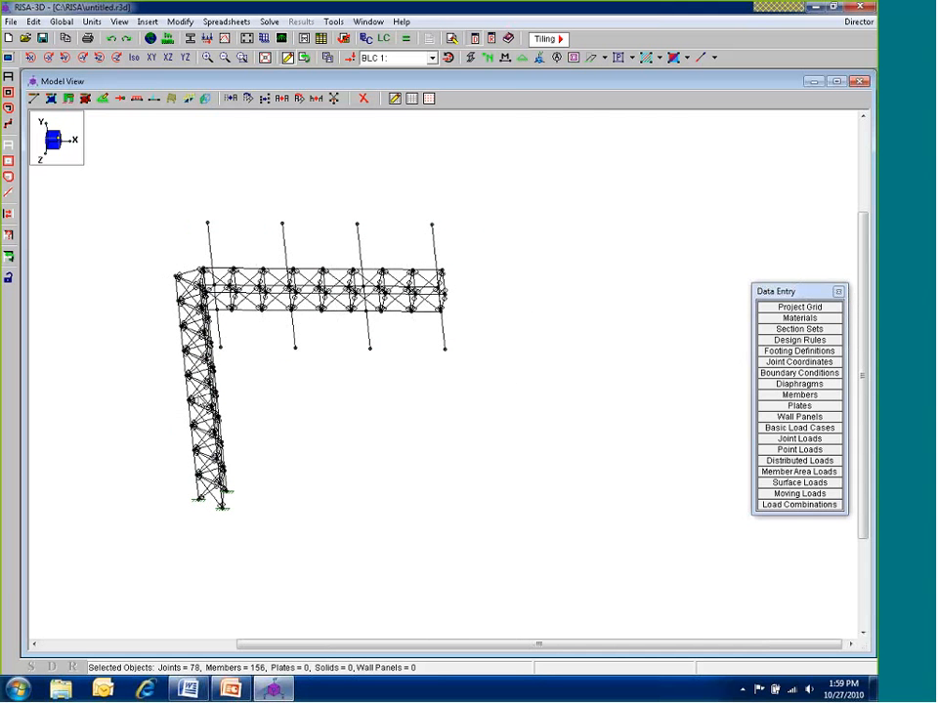
click(799, 428)
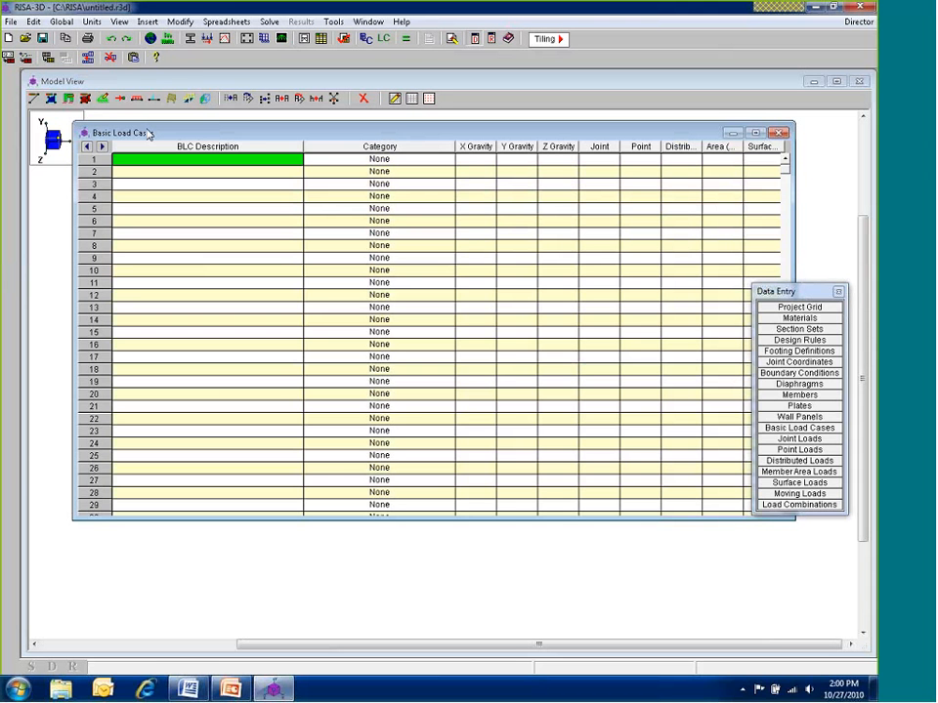
text(Dead Load)
key(Return)
text(Live)
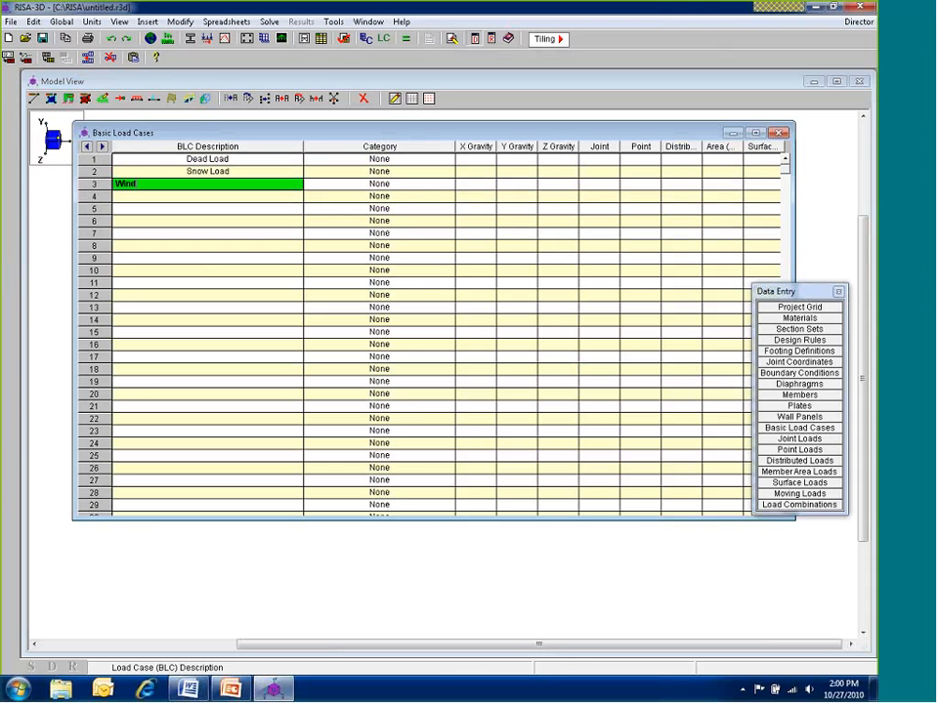
text(Load Sign)
key(Return)
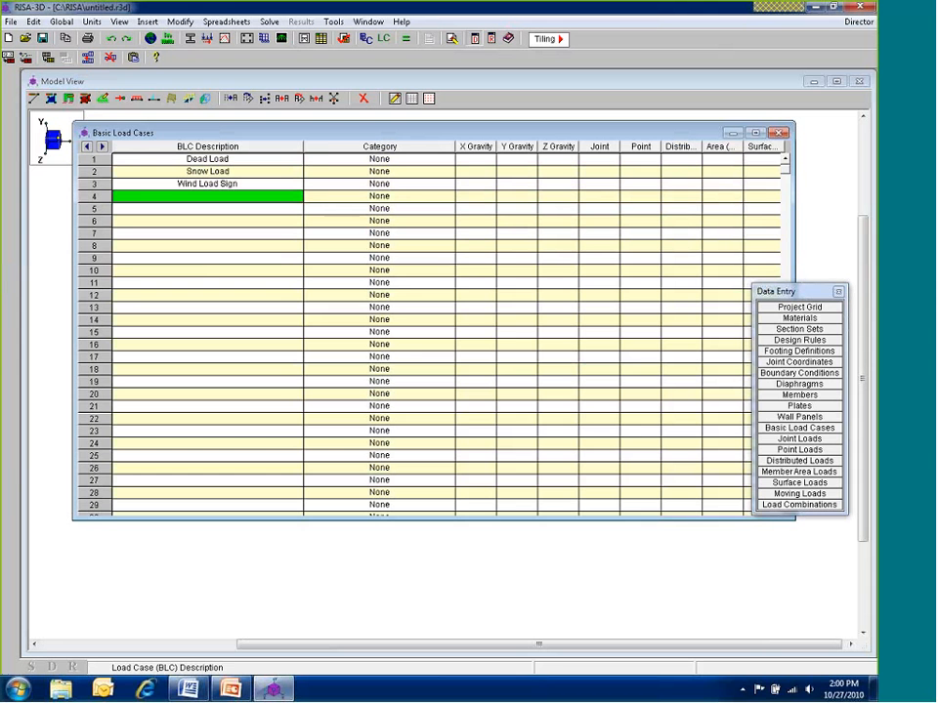
click(317, 159)
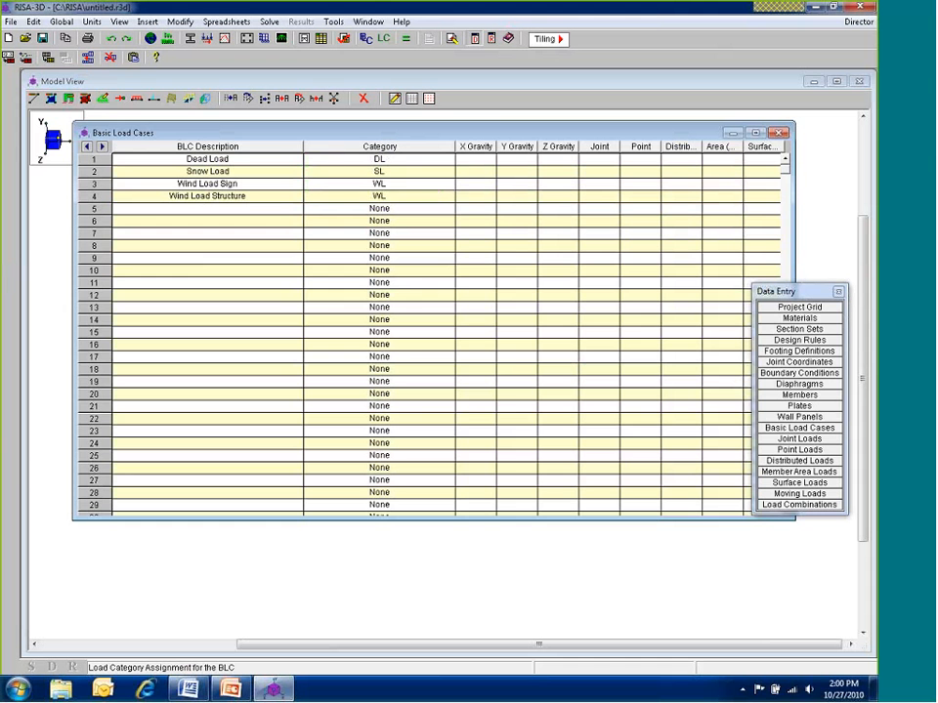
click(779, 133)
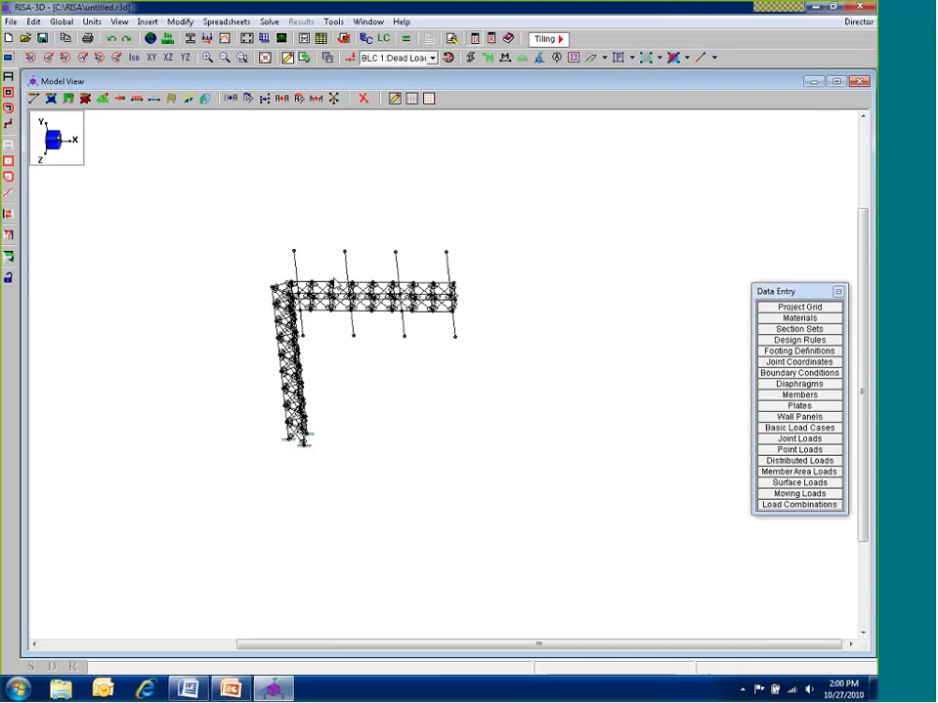
Apply a Y-direction distributed load of -0.1 k/ft to the arm's two upper chords individually in the Snow Load case
click(136, 100)
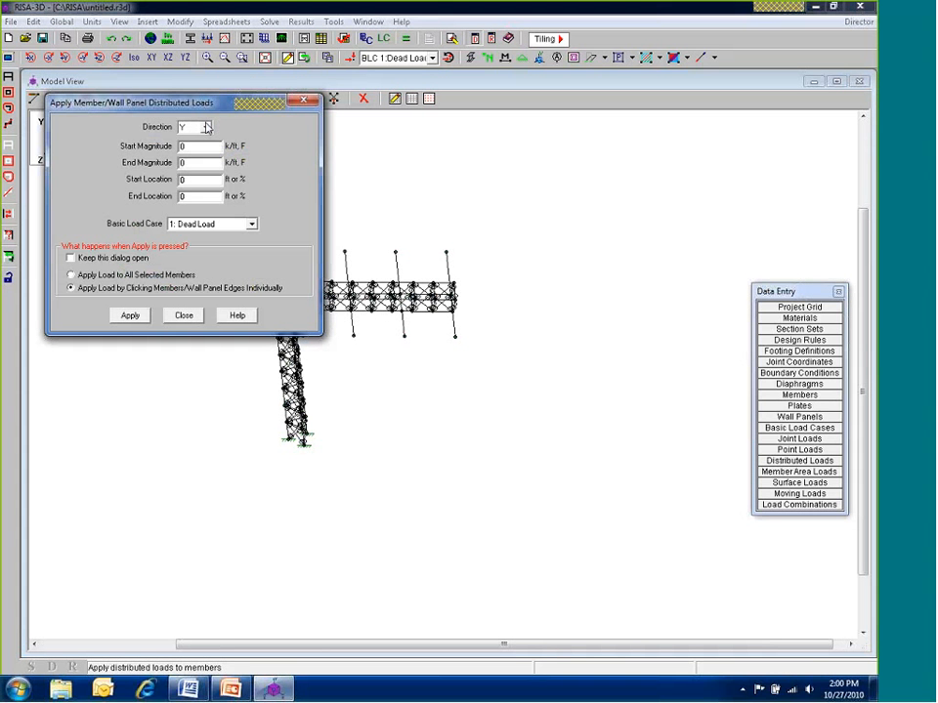
click(206, 128)
click(206, 128)
click(217, 144)
text(-1)
click(210, 223)
click(204, 245)
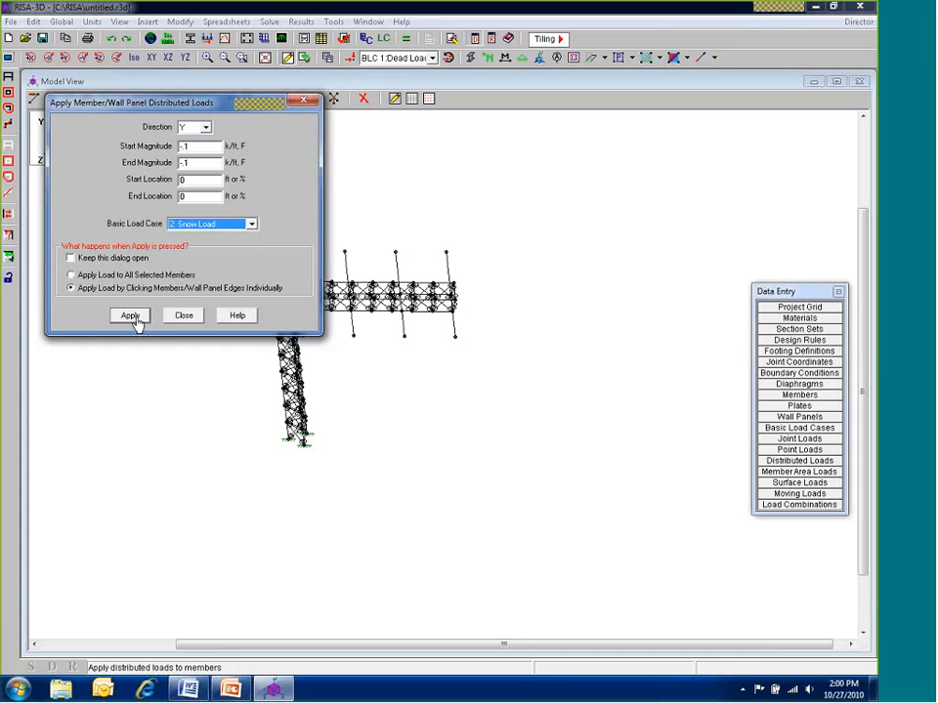
click(130, 315)
scroll(332, 292, up, 3)
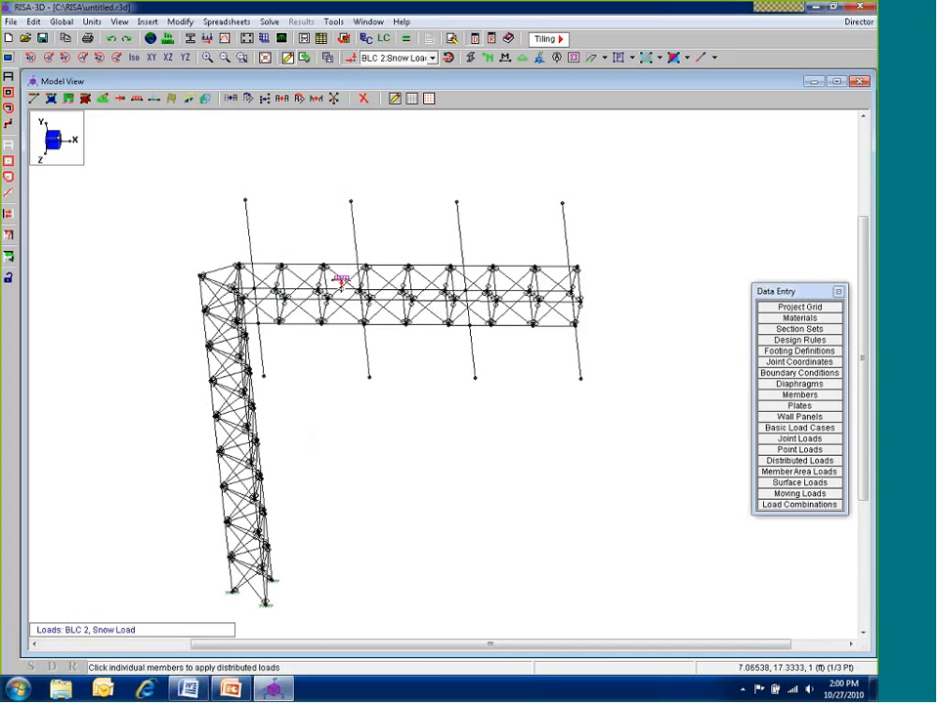
click(337, 263)
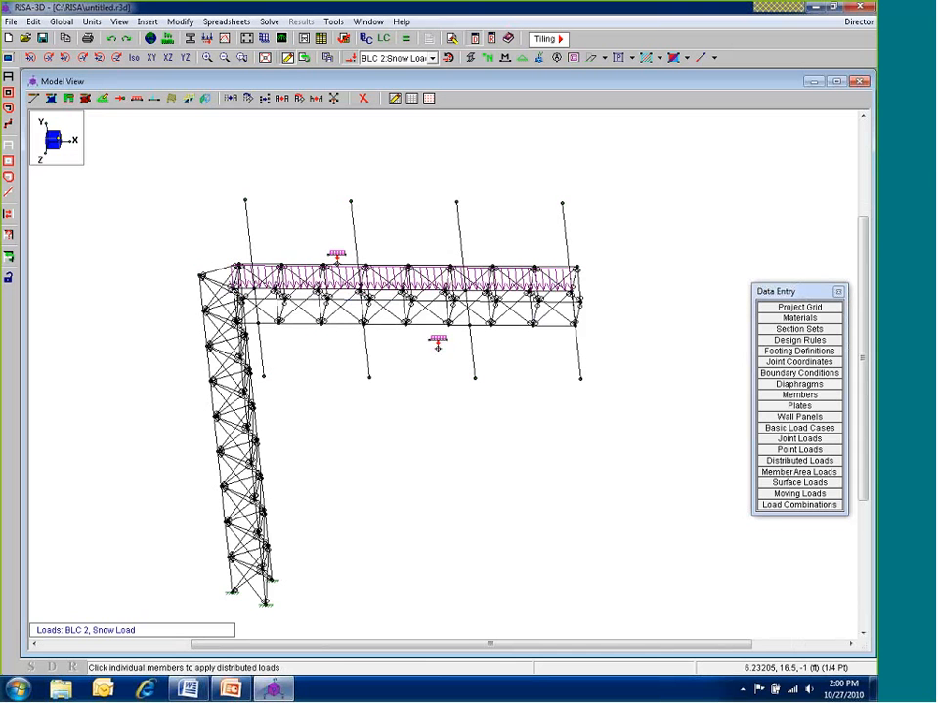
scroll(348, 314, down, 2)
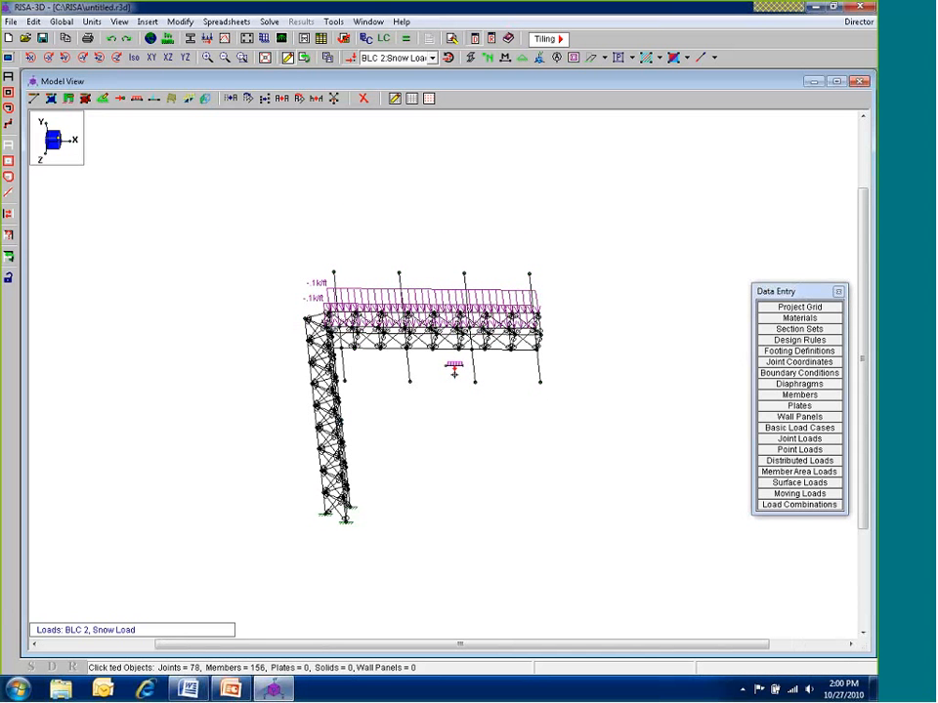
right_click(551, 390)
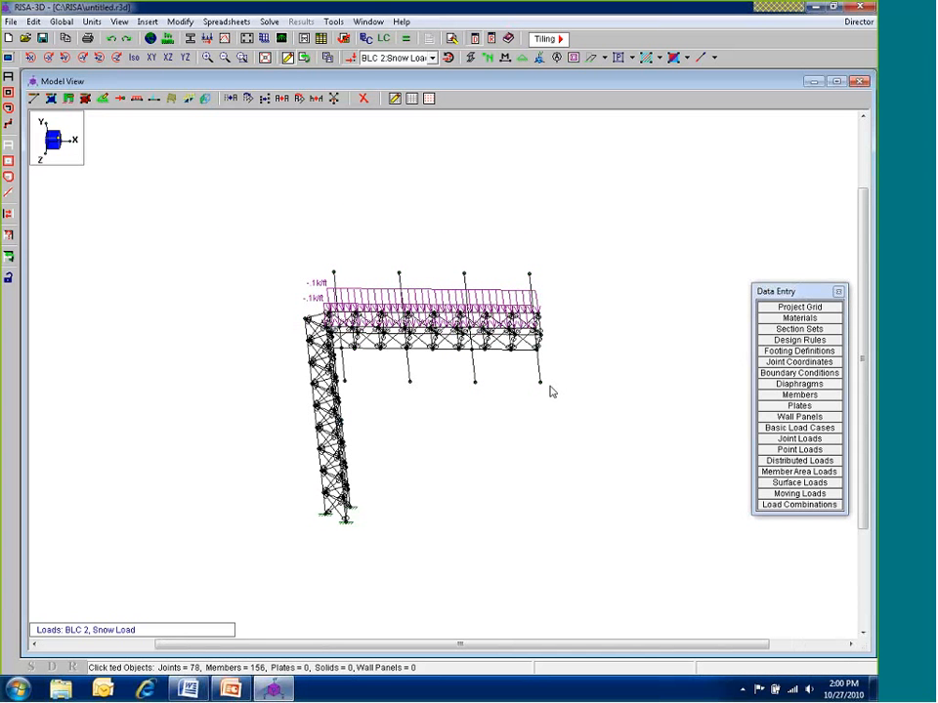
Apply a Y-direction distributed load of -0.1 k/ft to the arm's two front chords in the Dead Load case
click(136, 99)
click(212, 225)
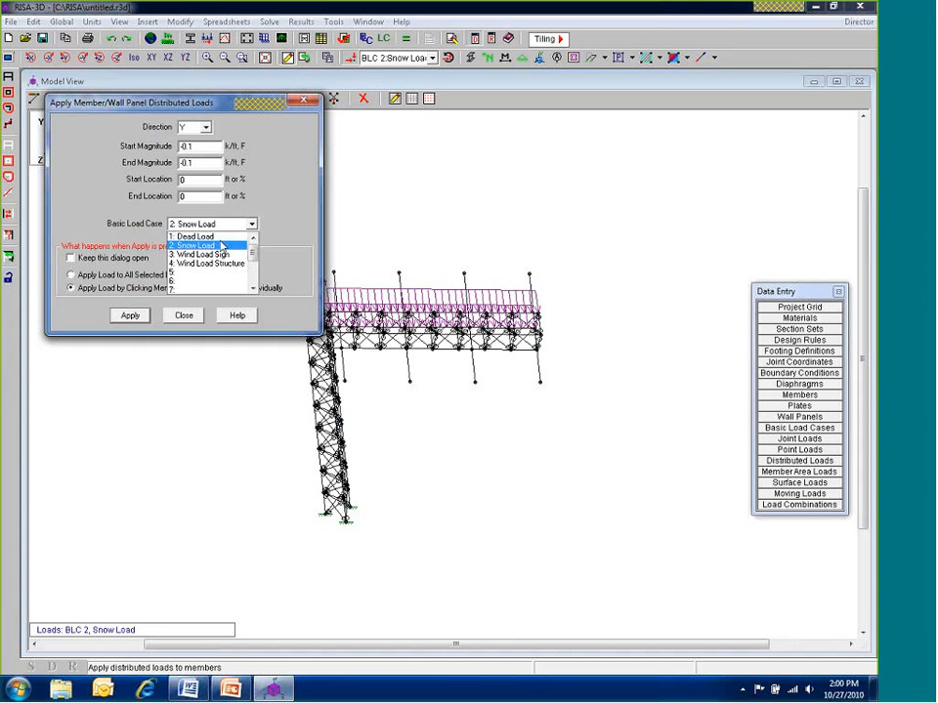
click(207, 237)
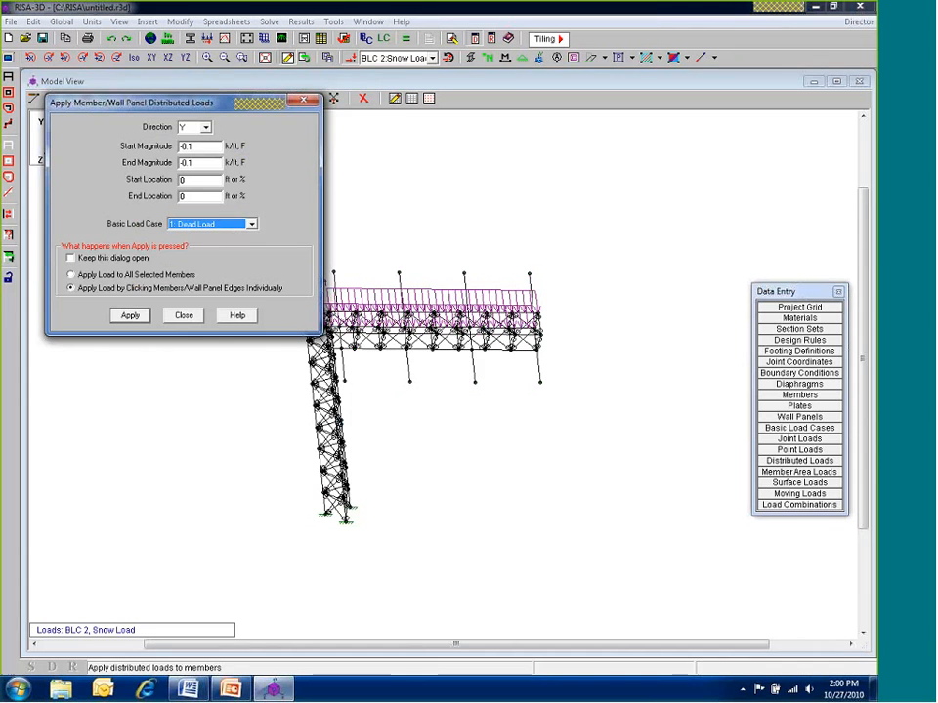
key(Return)
scroll(372, 329, up, 4)
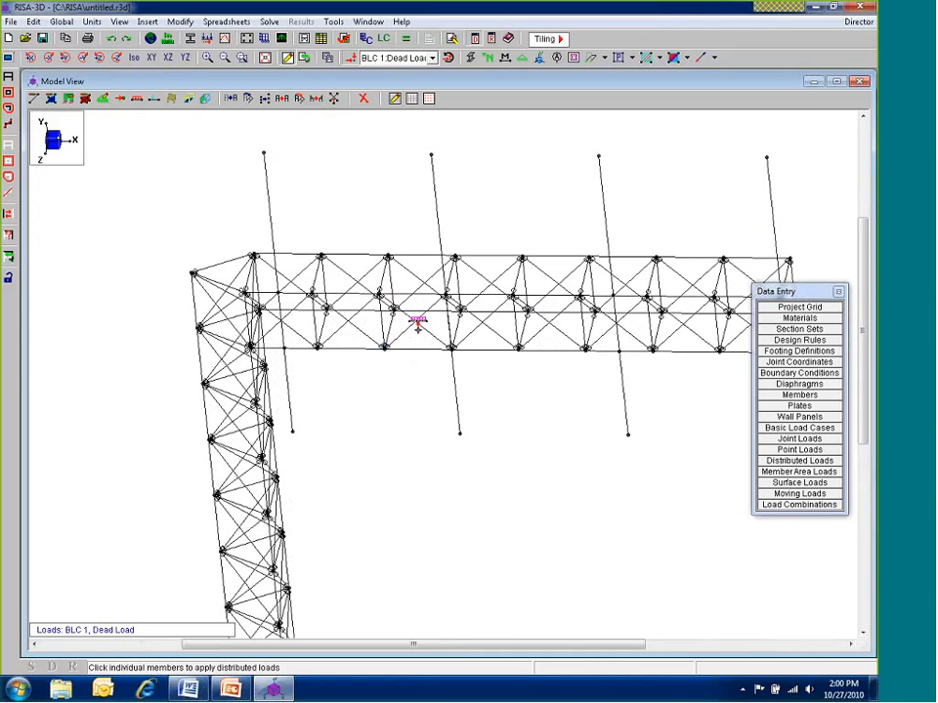
click(417, 325)
scroll(522, 418, down, 2)
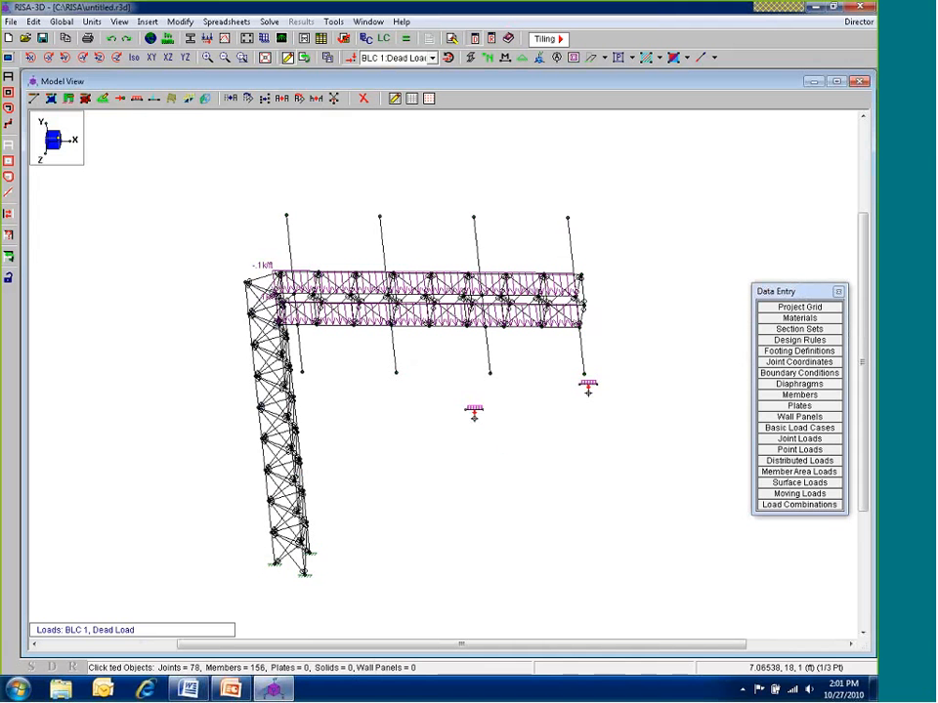
scroll(435, 354, down, 2)
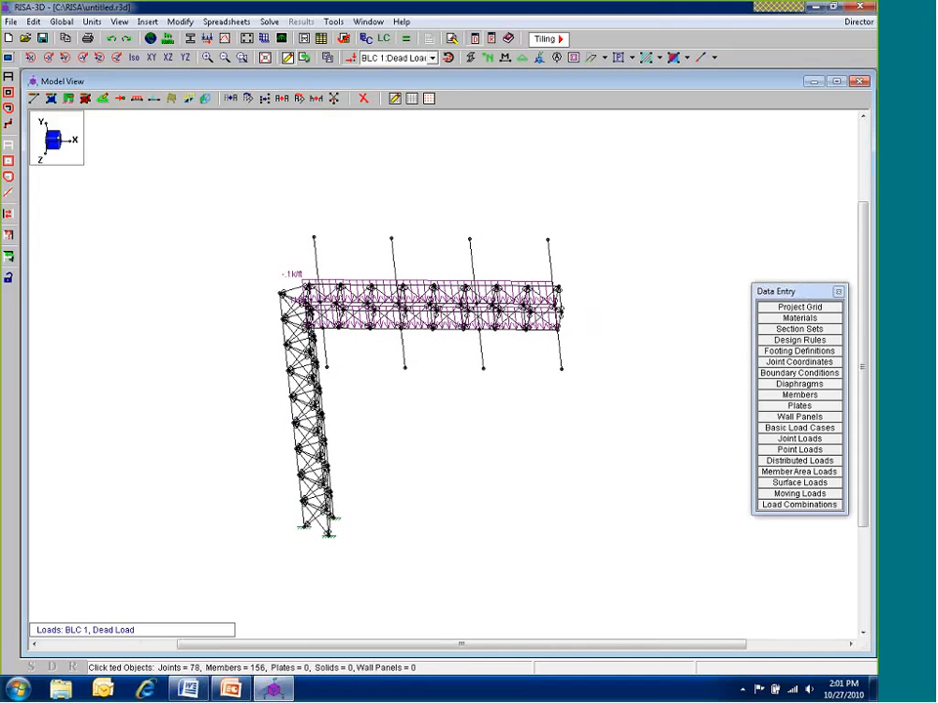
Define a member area load of -0.04 ksf in the Z direction with A-B distribution for the Wind Load Sign case
click(157, 99)
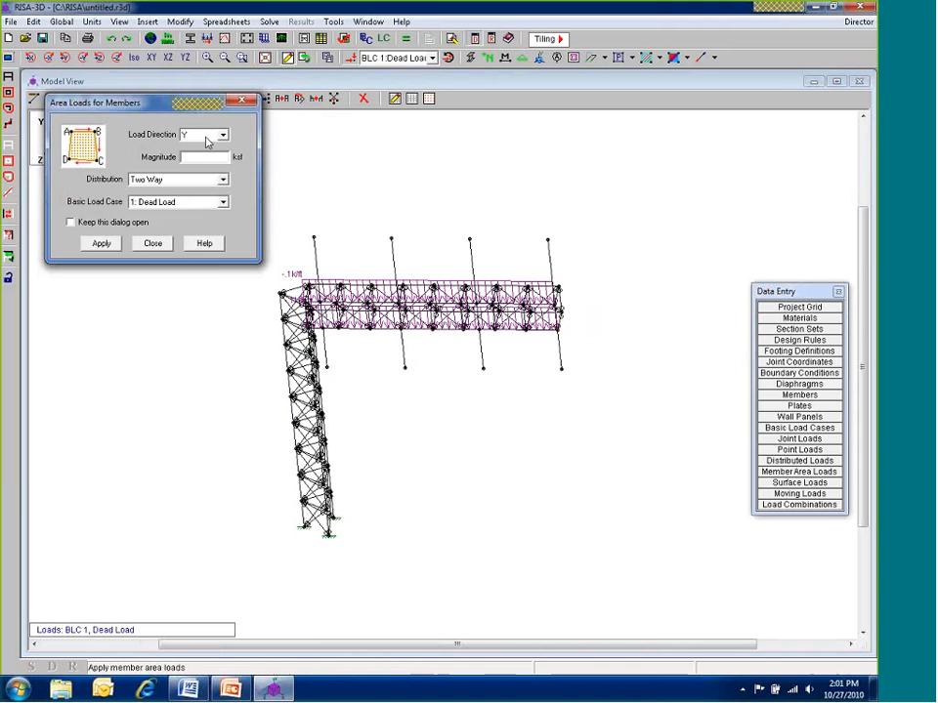
click(207, 139)
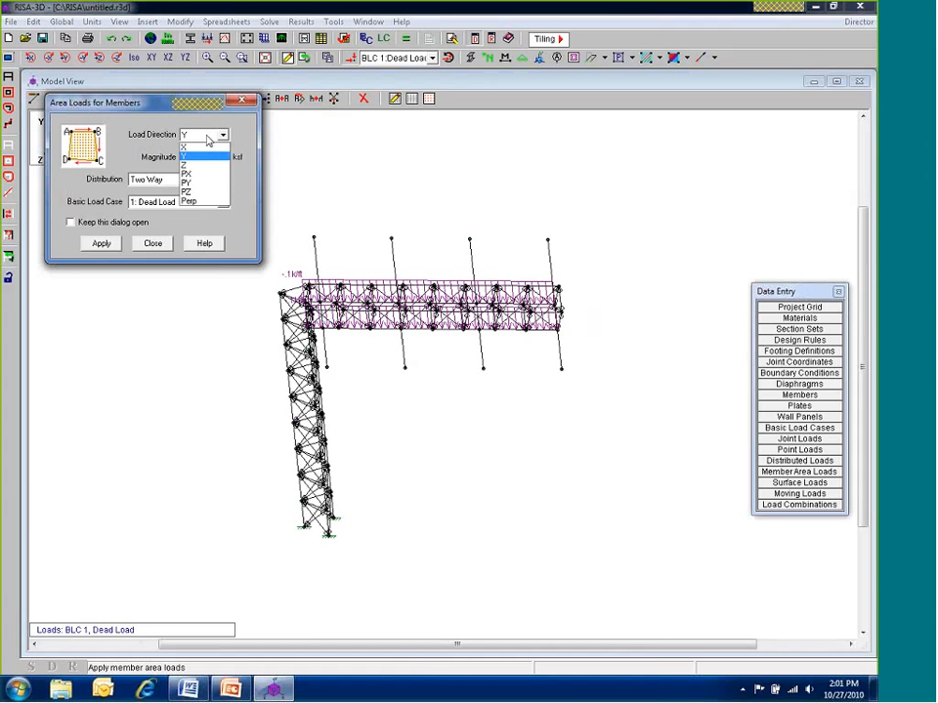
click(203, 155)
click(200, 135)
click(194, 116)
drag(195, 103, 249, 106)
click(257, 139)
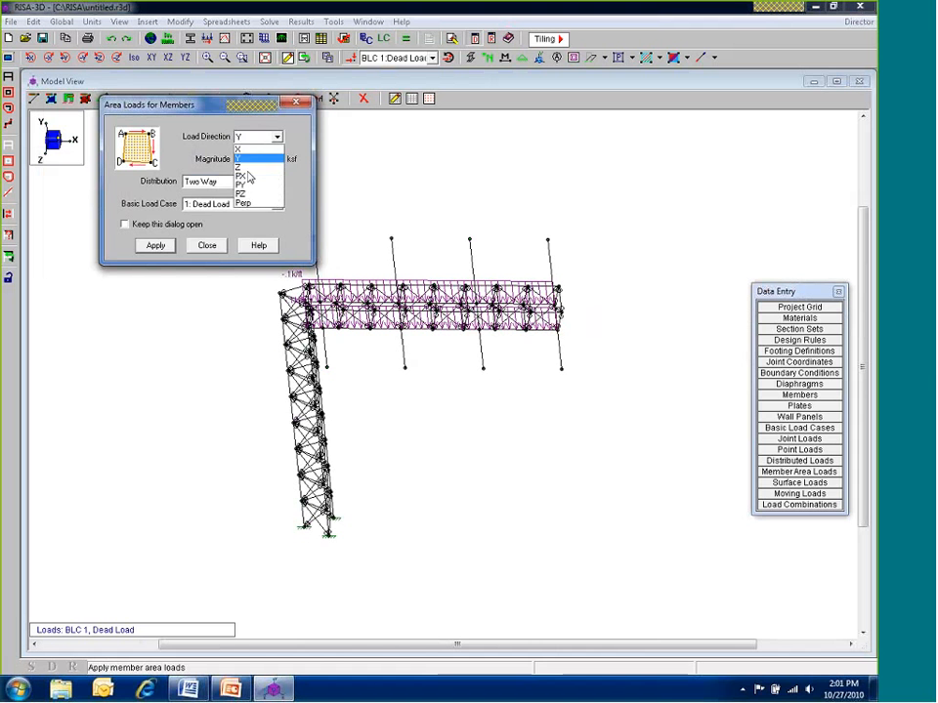
click(240, 166)
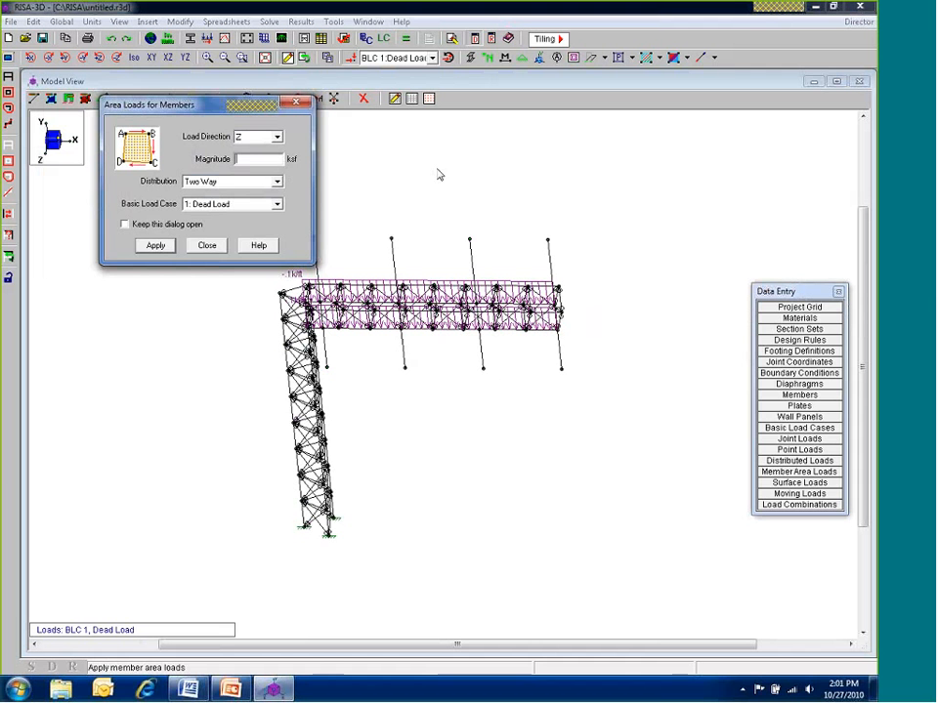
text(-.04)
click(238, 182)
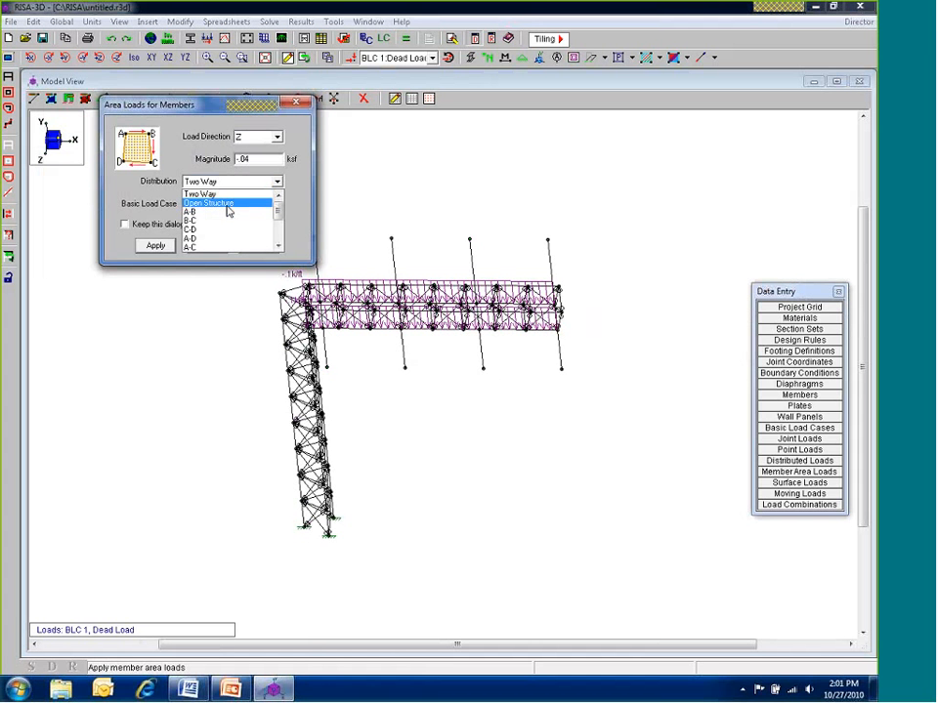
click(203, 213)
key(Tab)
key(Down)
key(Down)
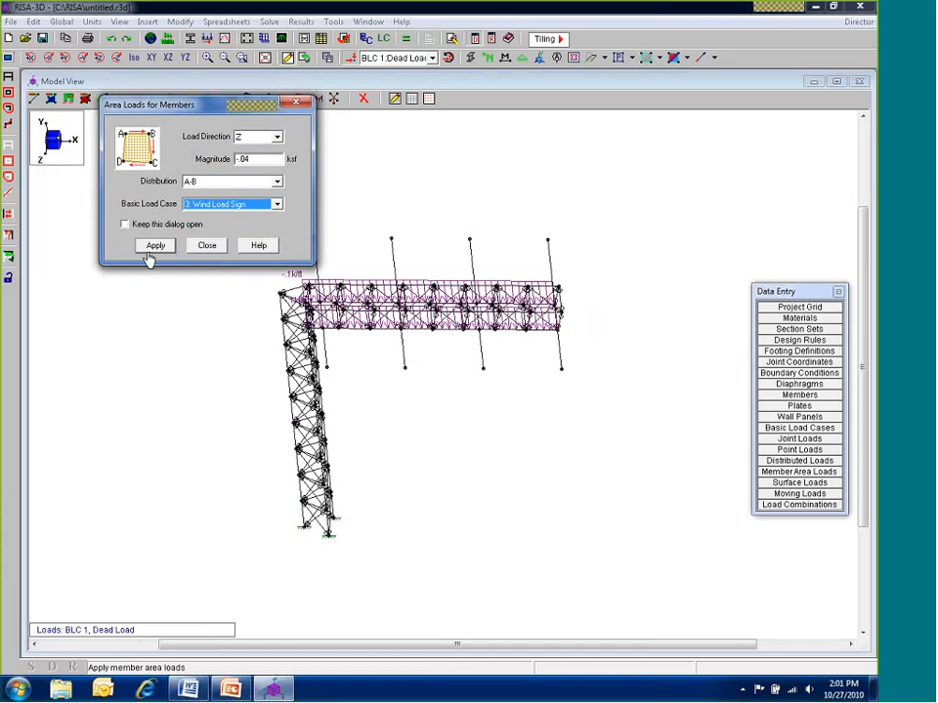
click(155, 245)
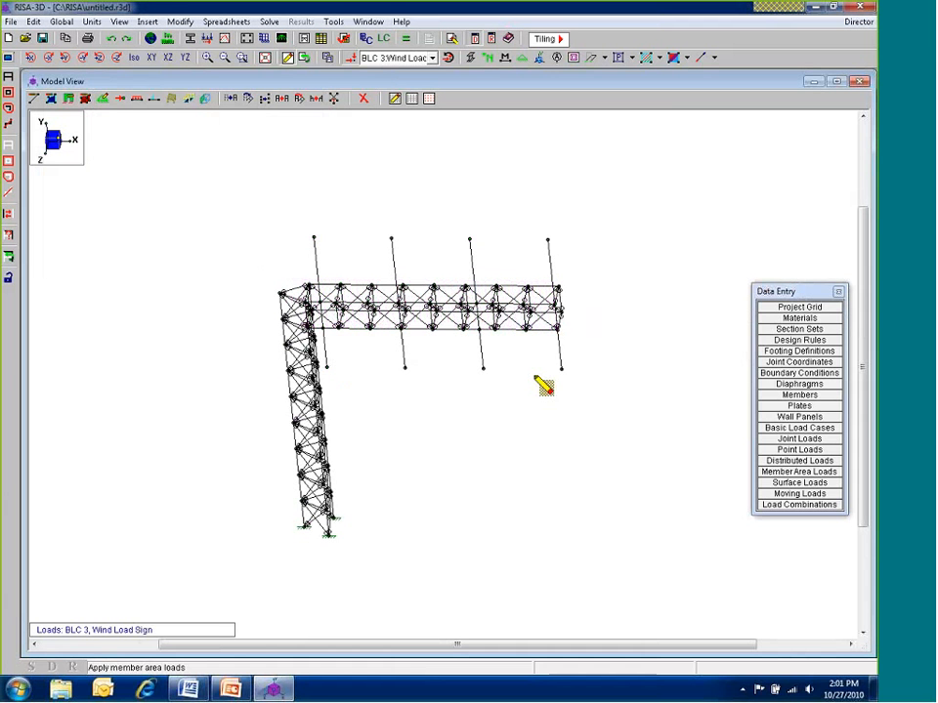
Apply the area load over the sign rectangle bounded by the end points of the two outermost sign supports
click(560, 368)
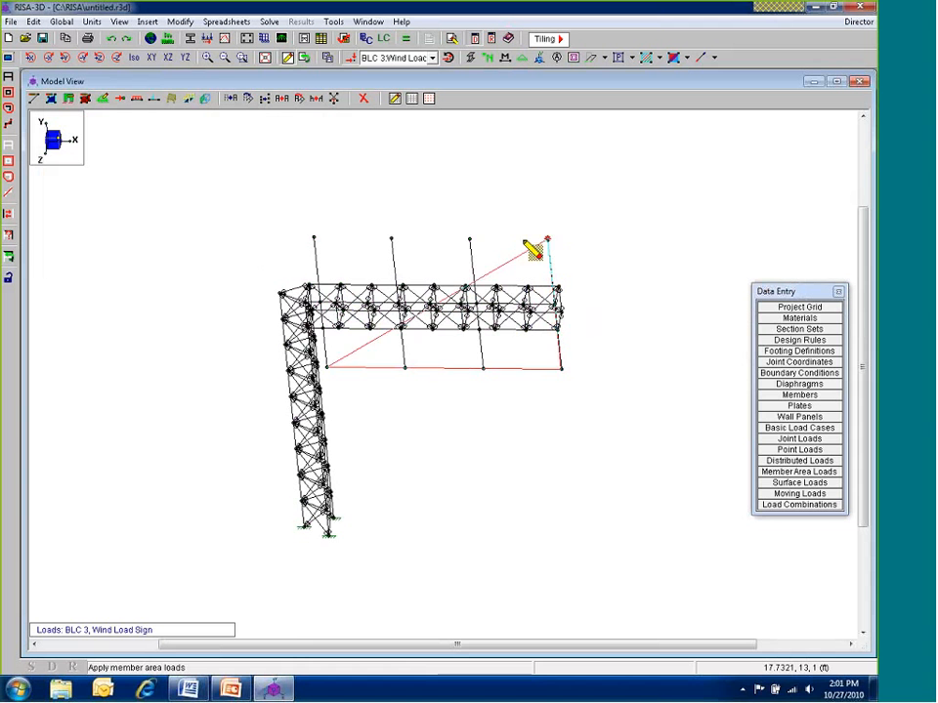
click(548, 240)
click(312, 237)
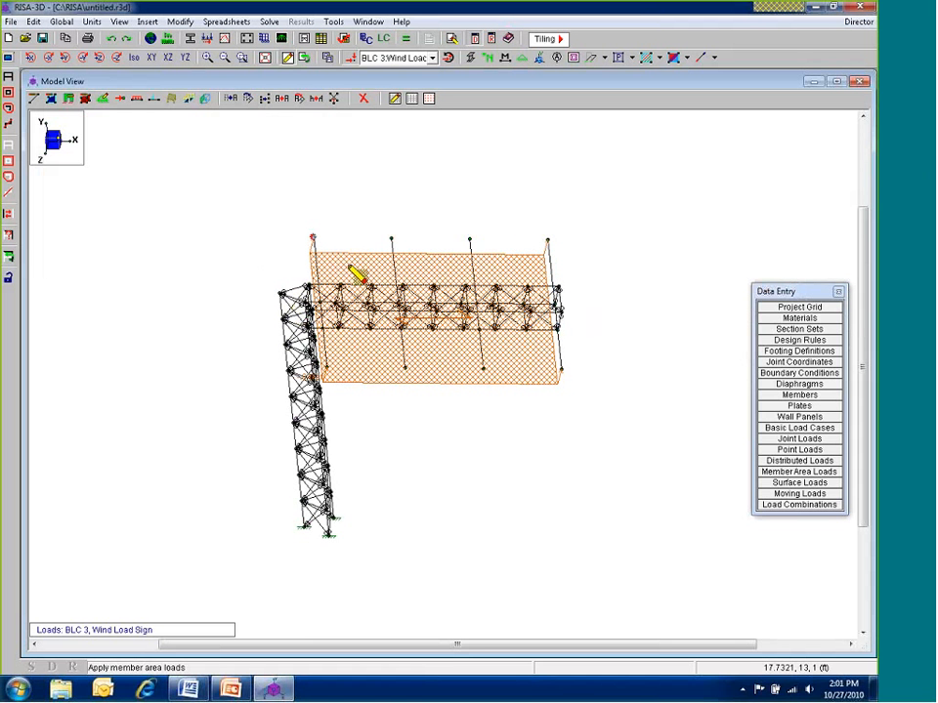
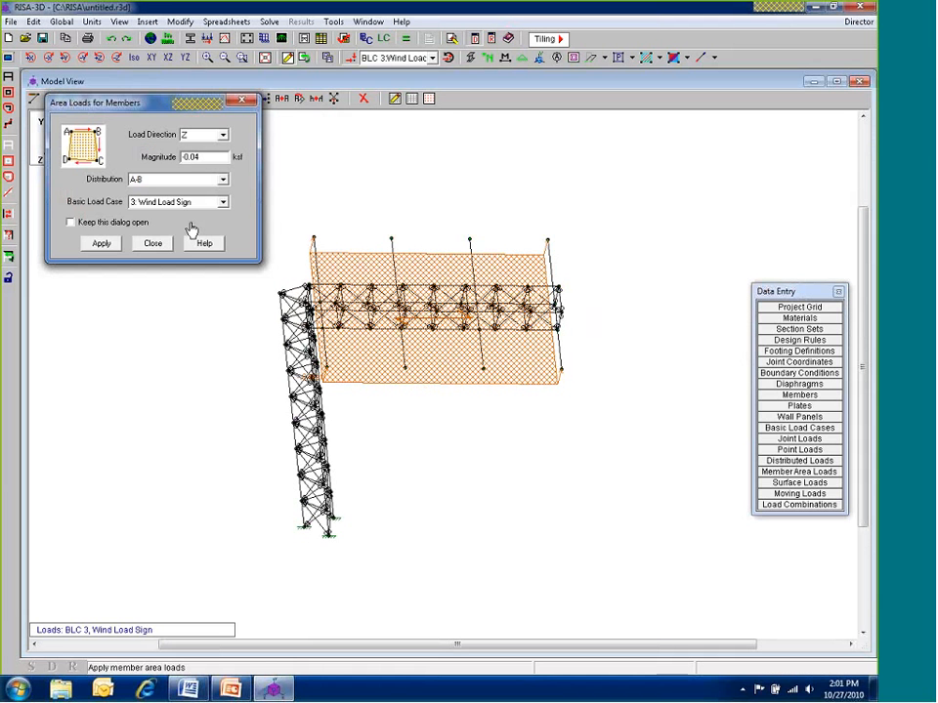
Define a -0.04 ksf Z-direction member area load with Open Structure distribution for the Wind Load Structure case
click(186, 180)
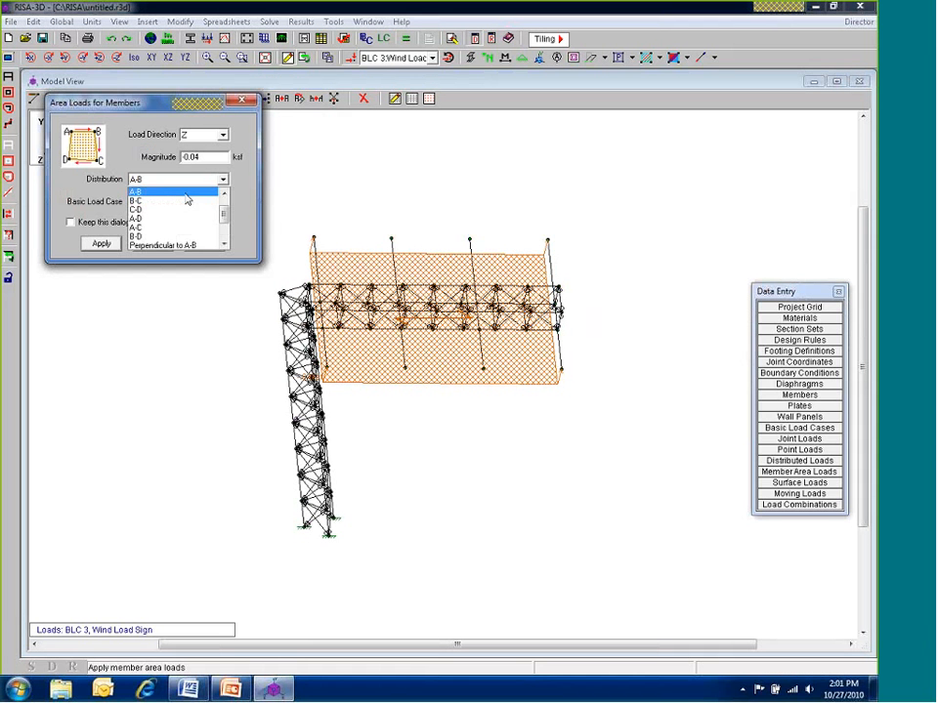
scroll(176, 225, down, 3)
click(166, 244)
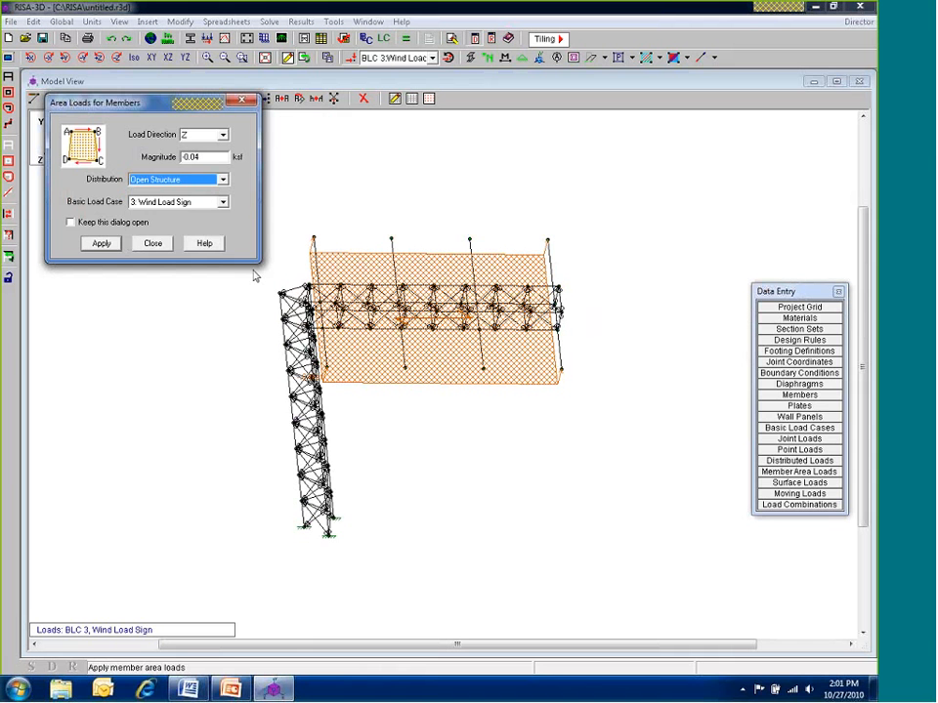
click(171, 202)
click(168, 224)
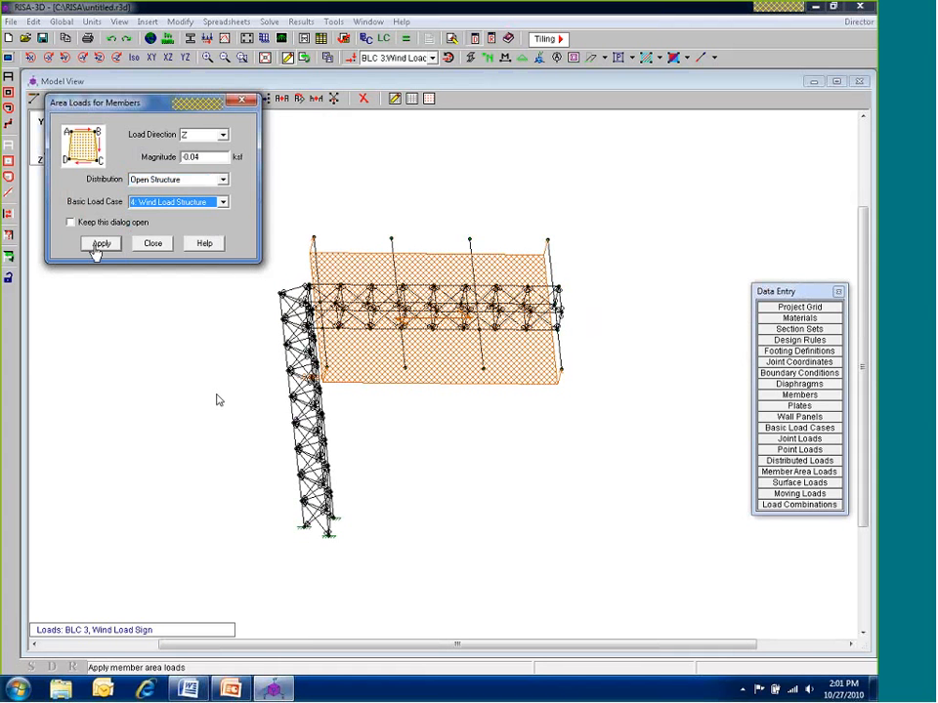
click(101, 243)
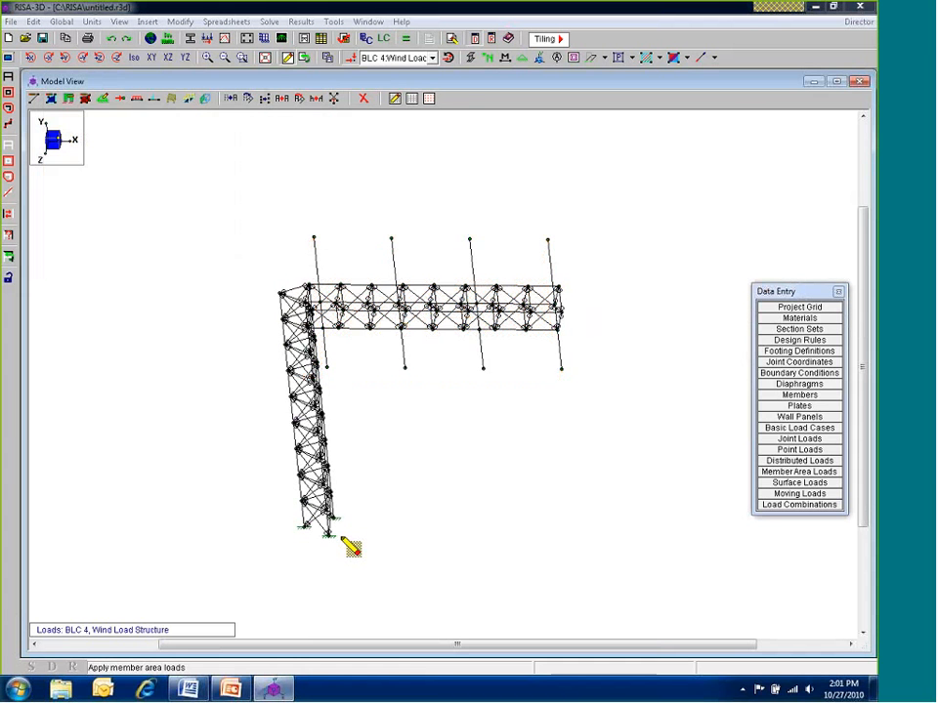
Apply the open structure area load to the tower's front face, from its two base joints up to its two top joints
scroll(341, 551, up, 3)
scroll(341, 557, down, 2)
mouse_move(334, 551)
ctrl+middle_down()
mouse_move(329, 541)
mouse_move(311, 549)
mouse_move(337, 547)
ctrl+middle_up()
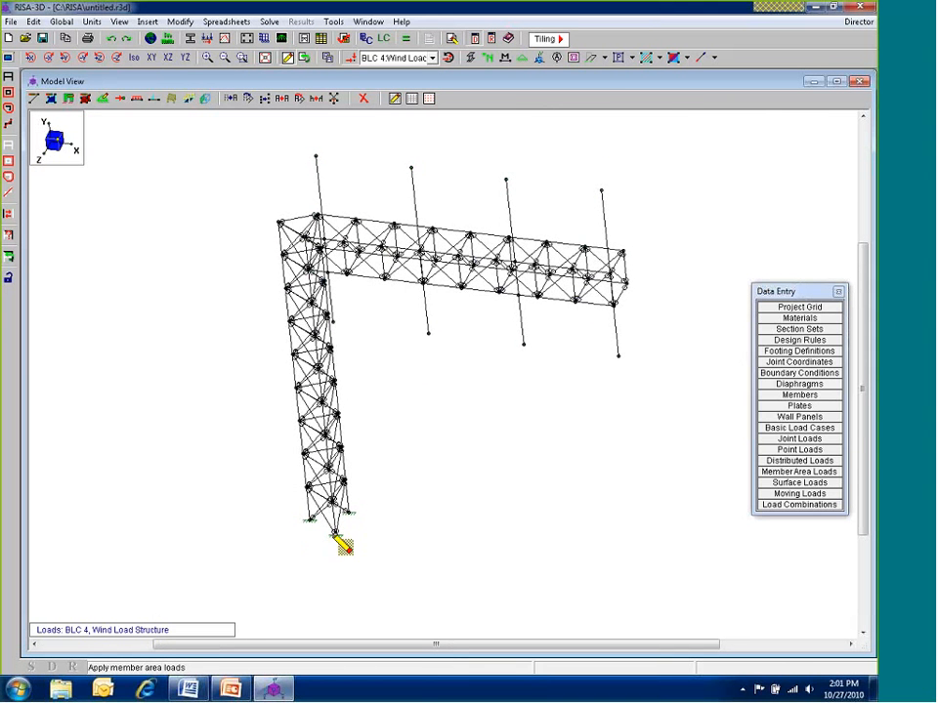
click(305, 521)
click(335, 534)
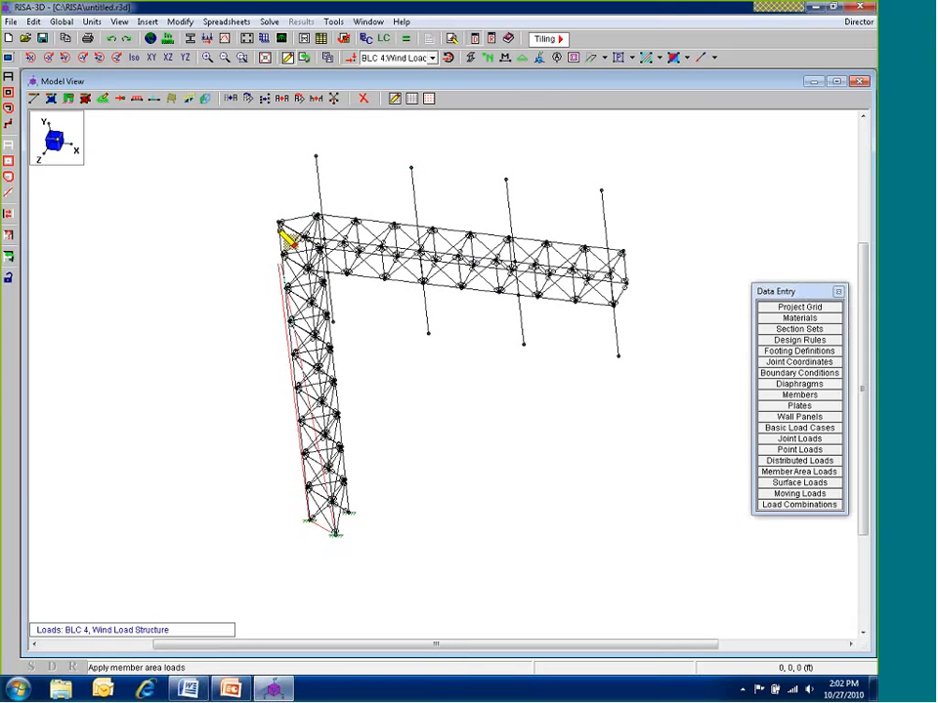
click(280, 229)
click(305, 241)
Examine the tower's loaded face with members coloured by section set and rendered, and return to the wireframe display
scroll(305, 241, up, 2)
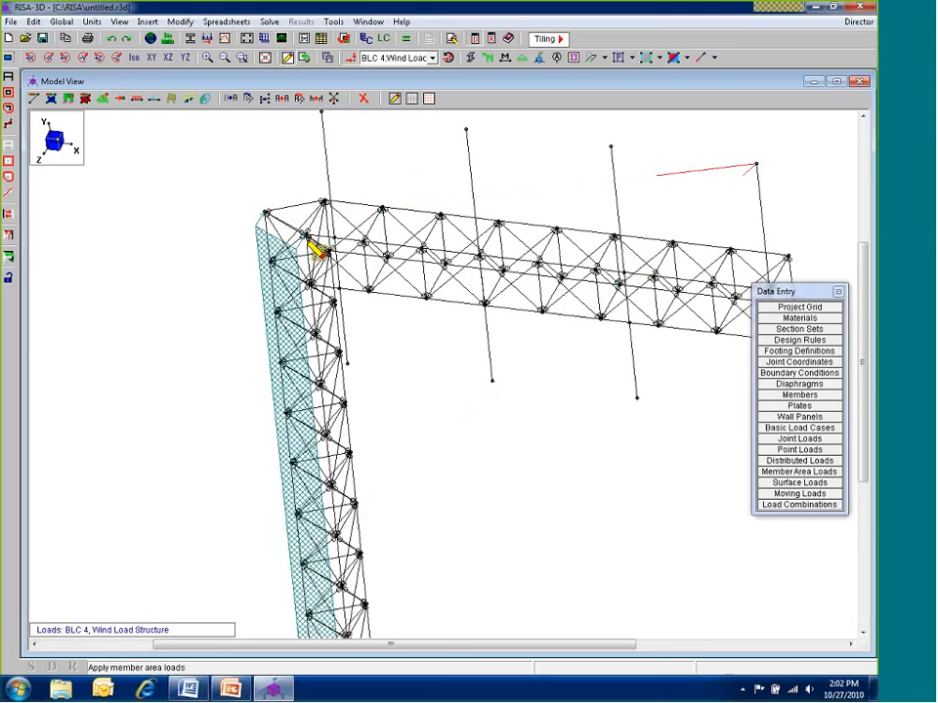
scroll(314, 247, down, 2)
scroll(298, 322, up, 3)
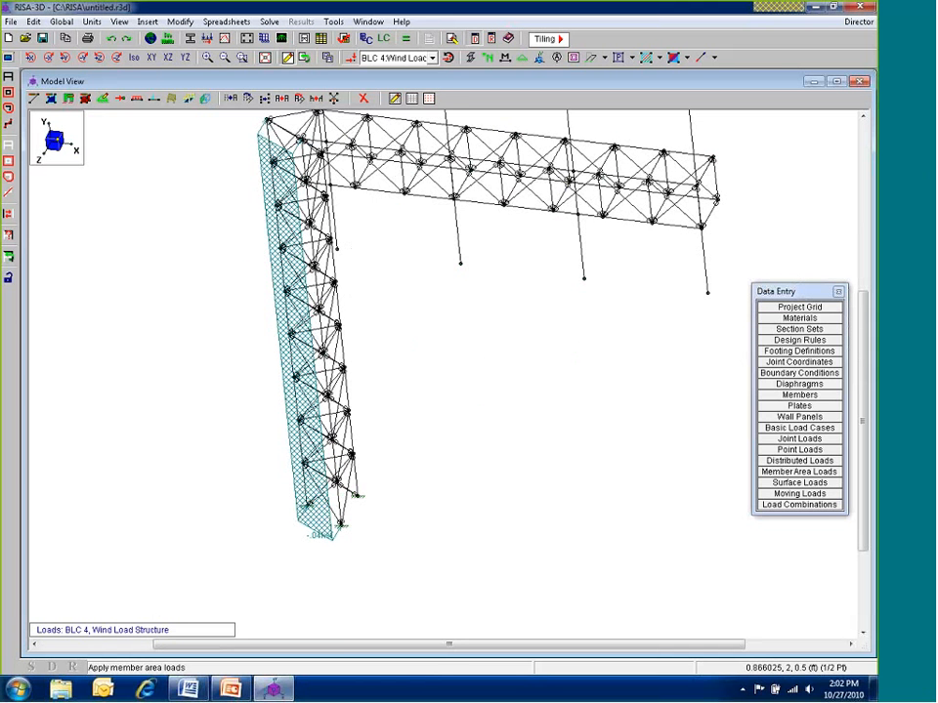
right_click(232, 519)
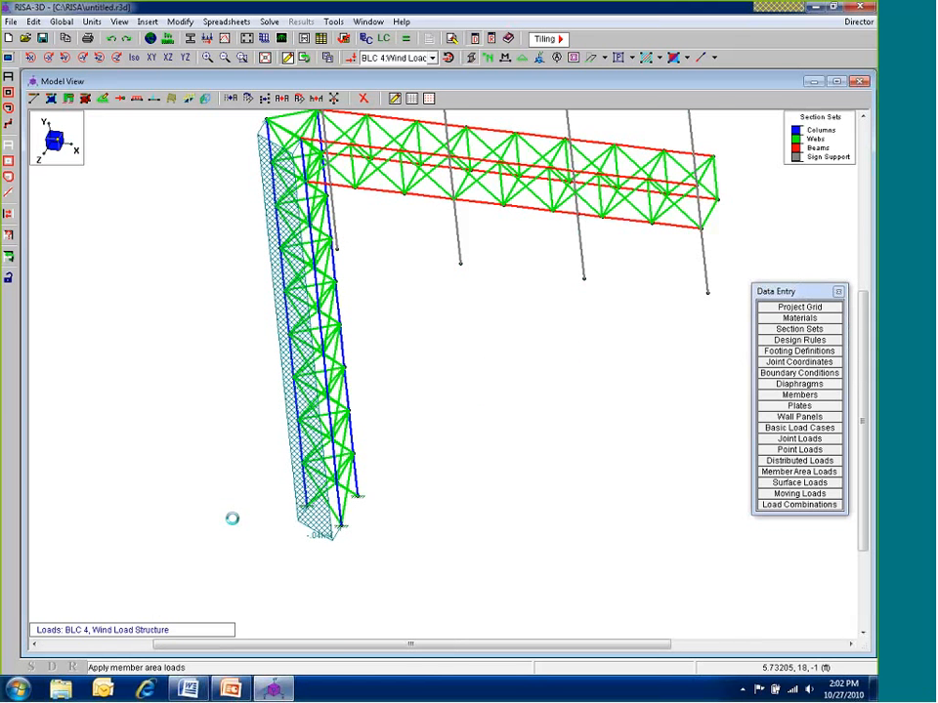
scroll(342, 469, up, 1)
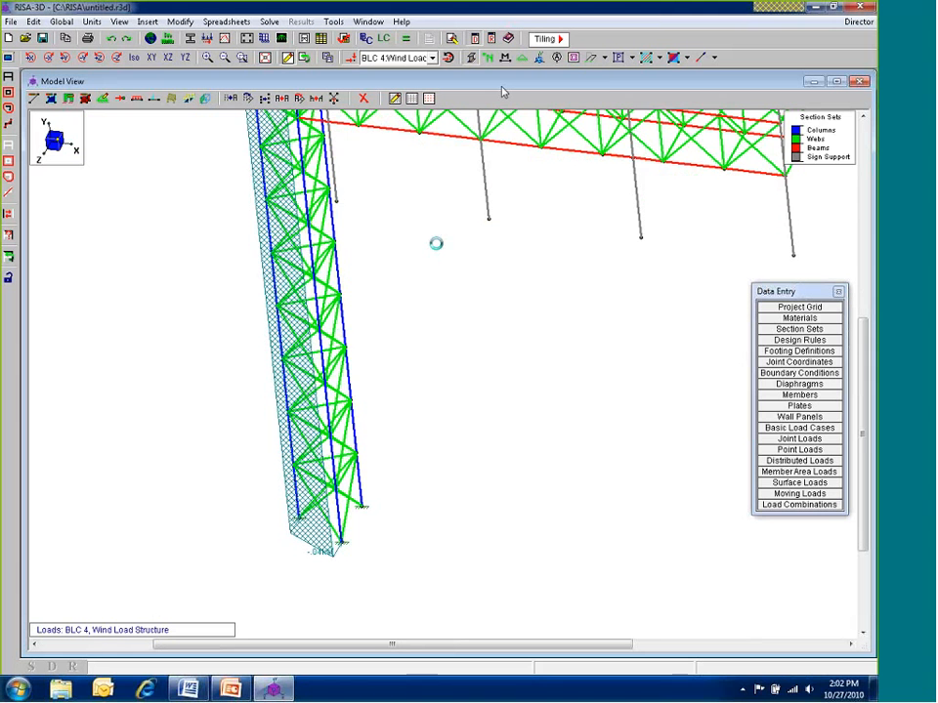
scroll(331, 459, up, 1)
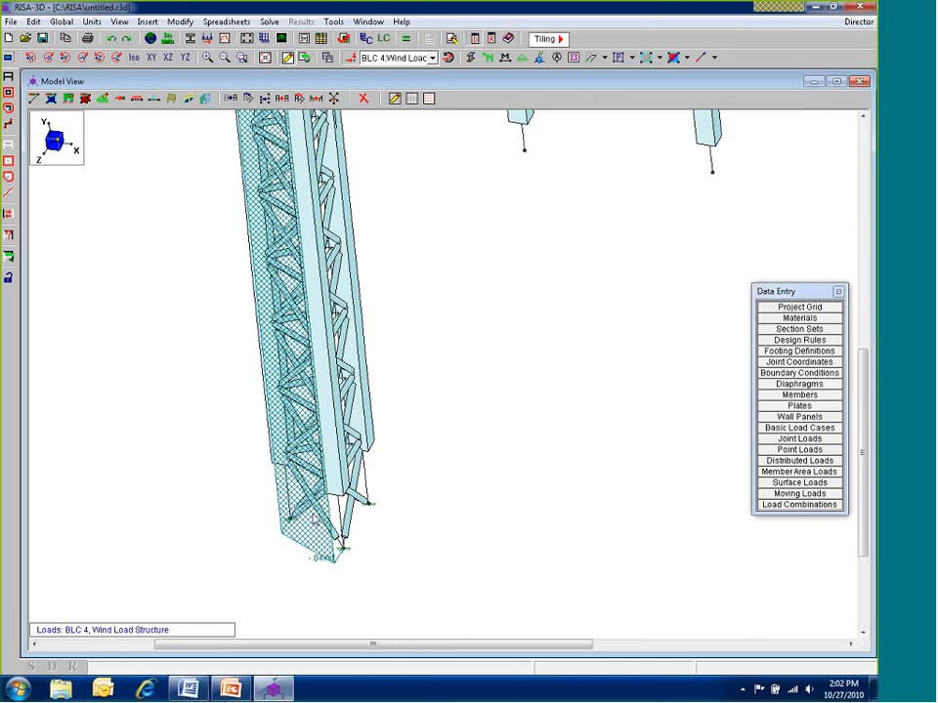
shift+middle_drag(314, 519, 292, 398)
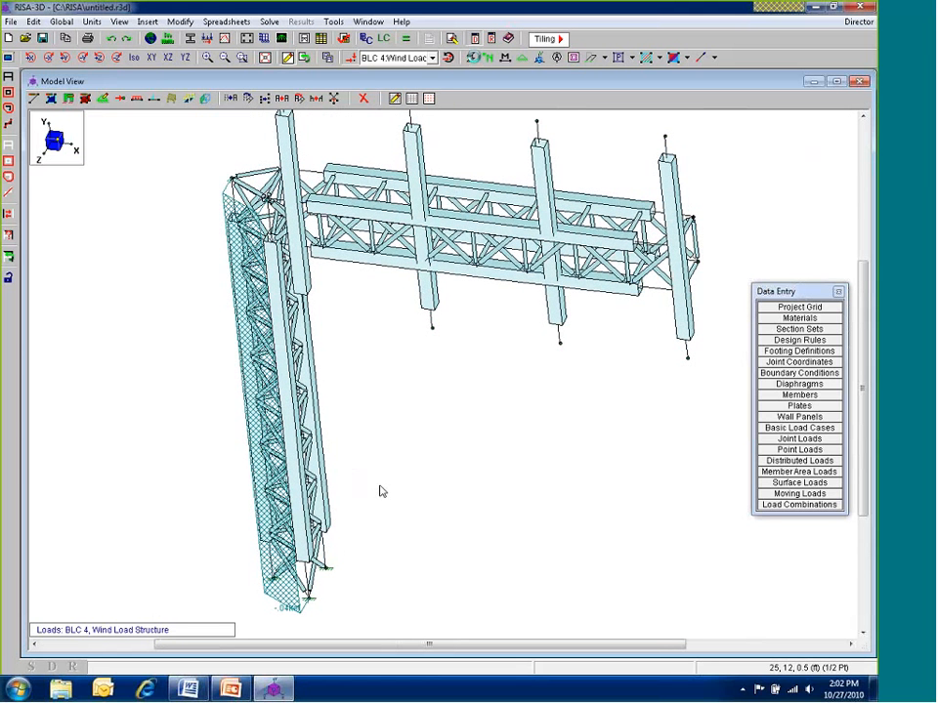
click(304, 57)
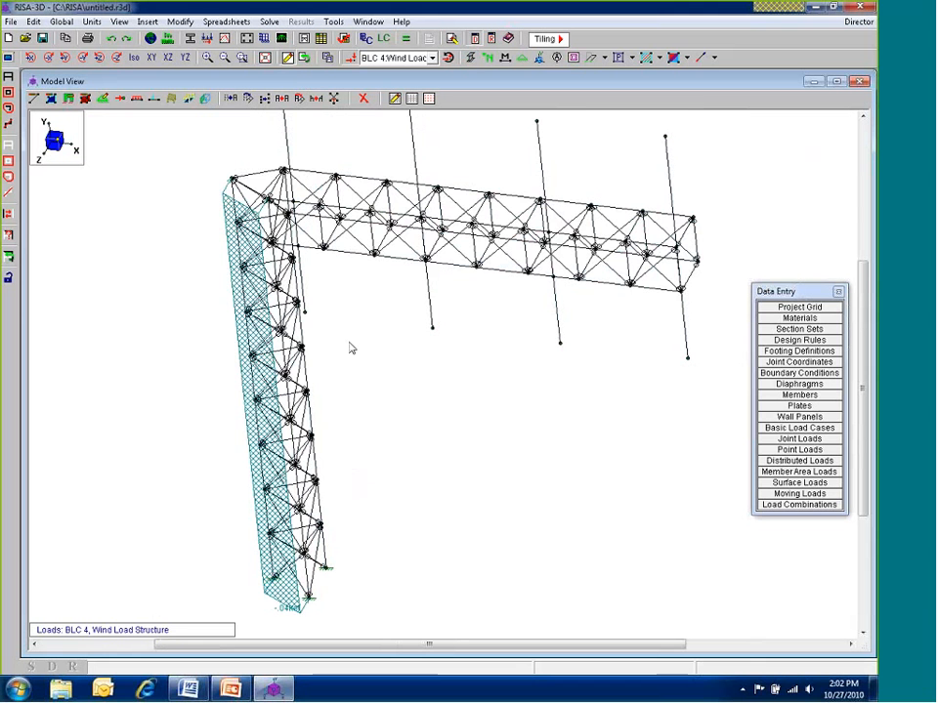
shift+middle_drag(352, 348, 410, 347)
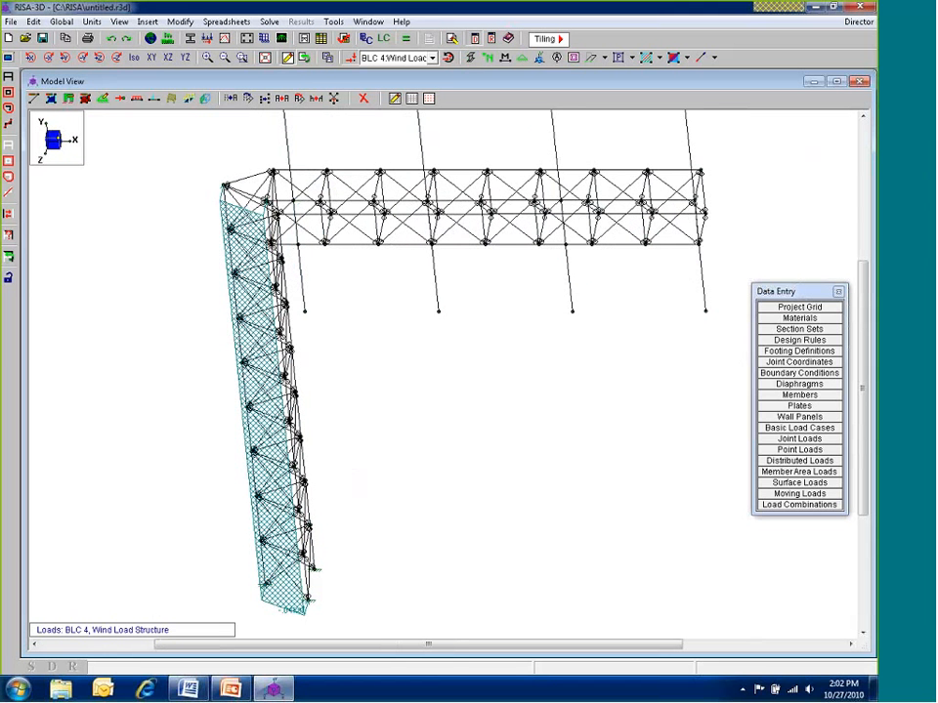
shift+middle_drag(264, 313, 299, 310)
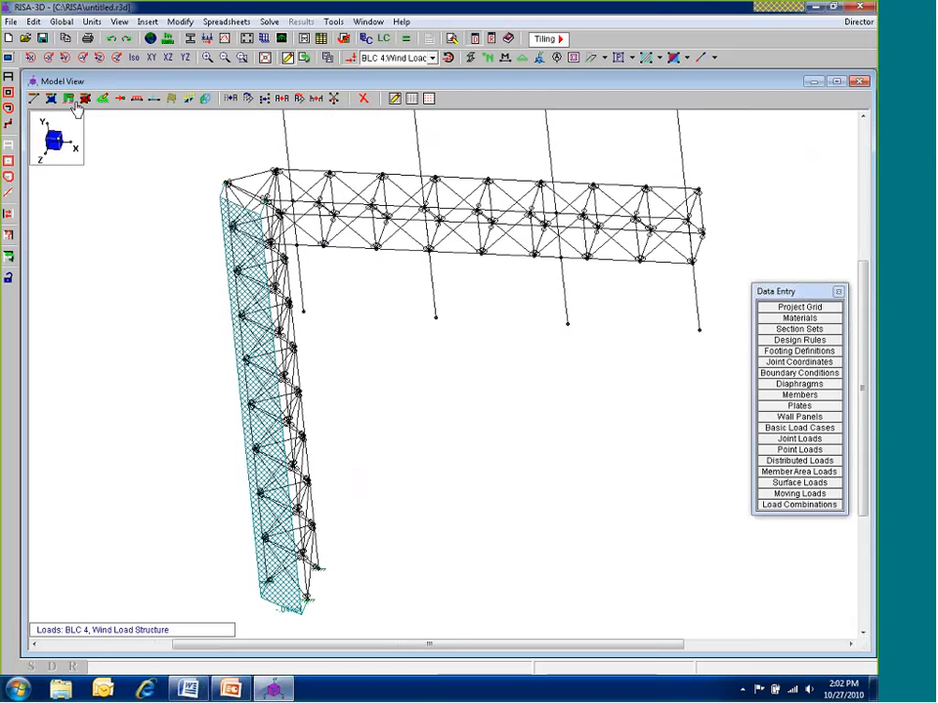
click(173, 100)
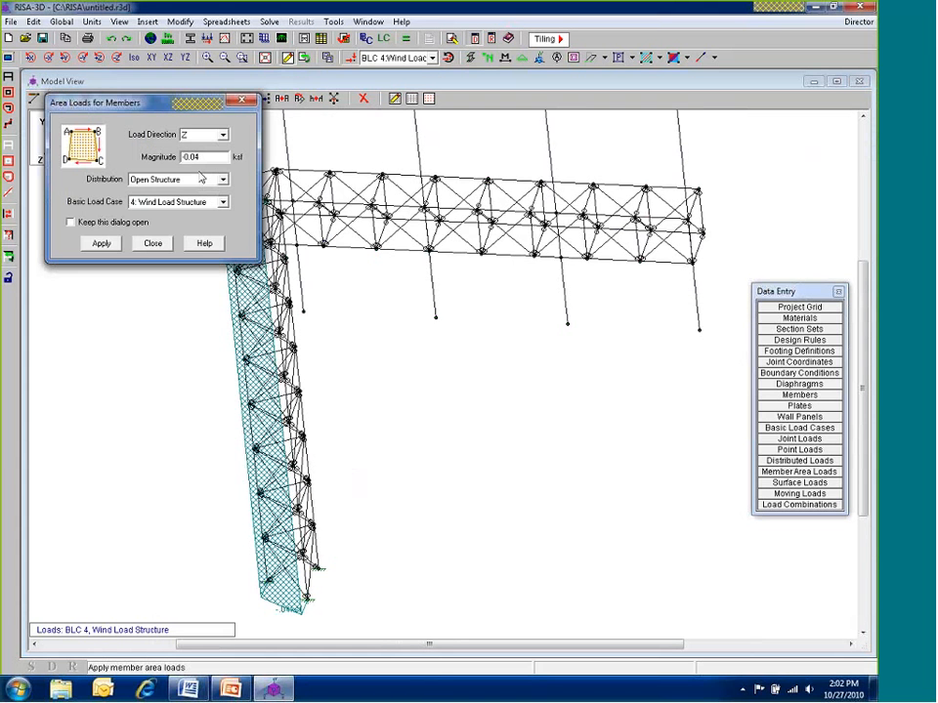
click(152, 244)
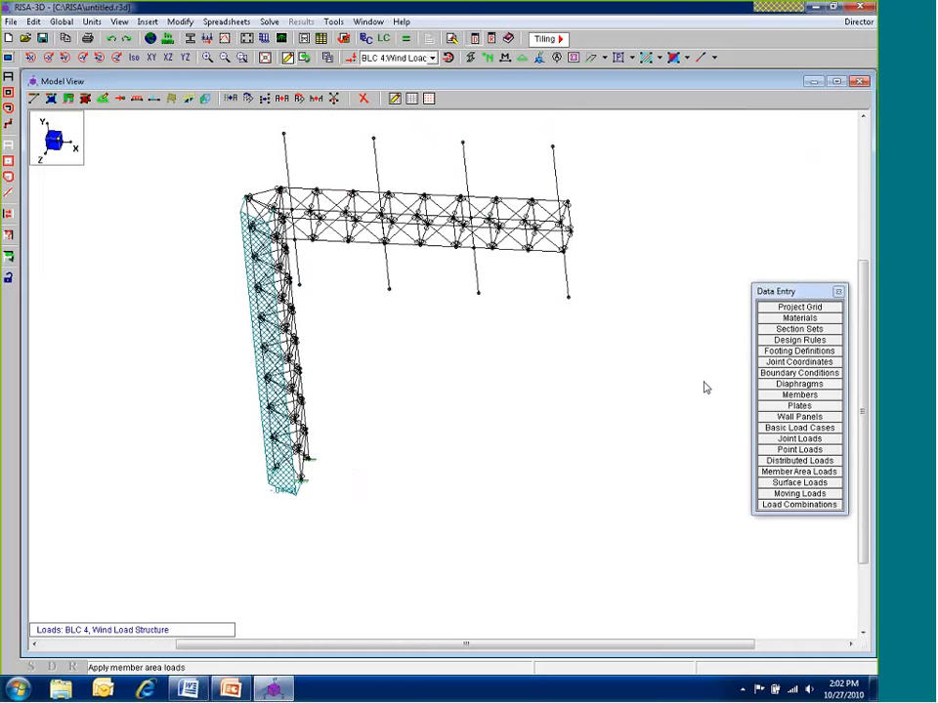
Review the basic load cases and generate IBC 2006 ASD gravity load combinations with snow load, excluding roof live and rain loads
click(807, 430)
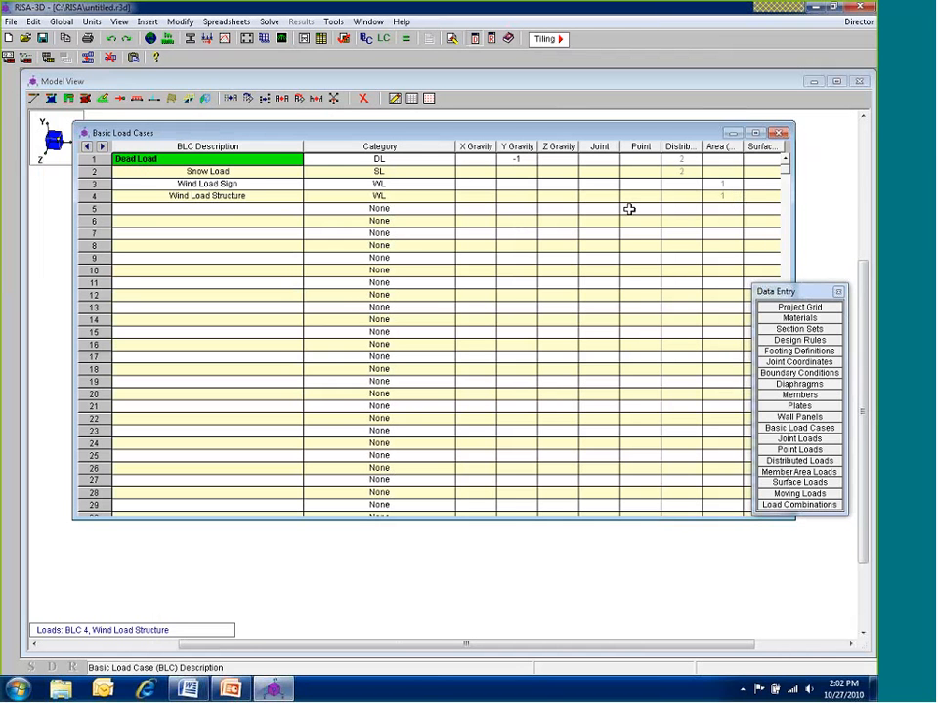
click(787, 506)
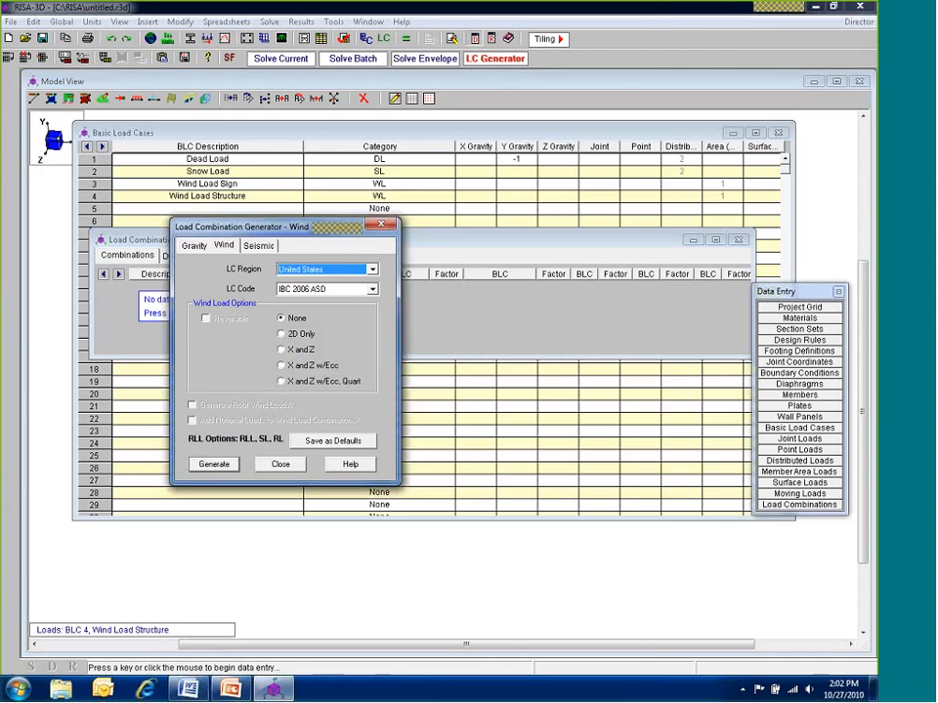
click(194, 246)
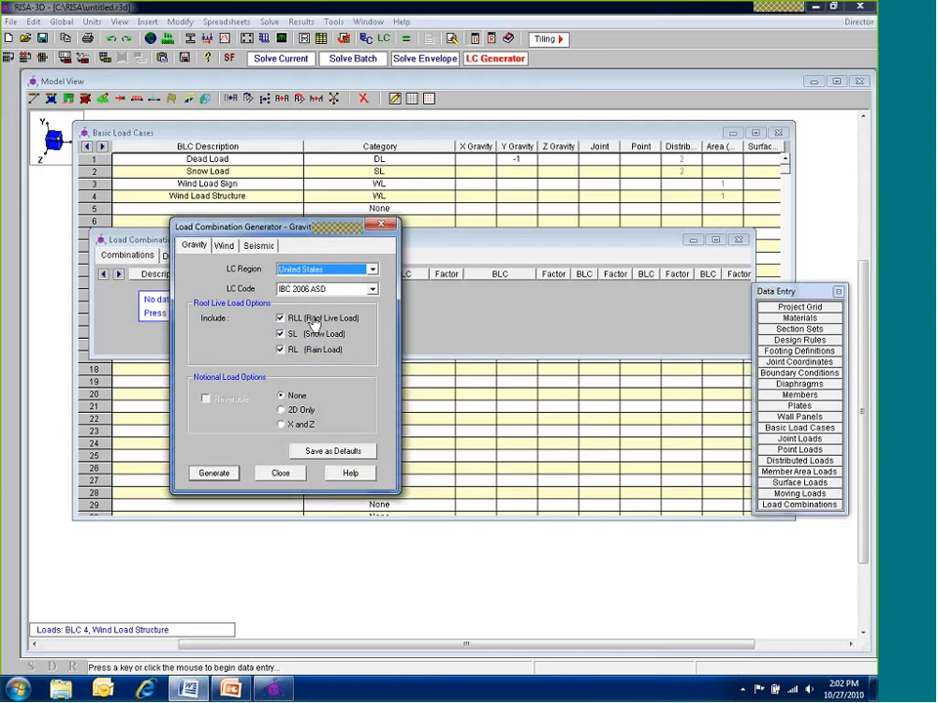
click(280, 318)
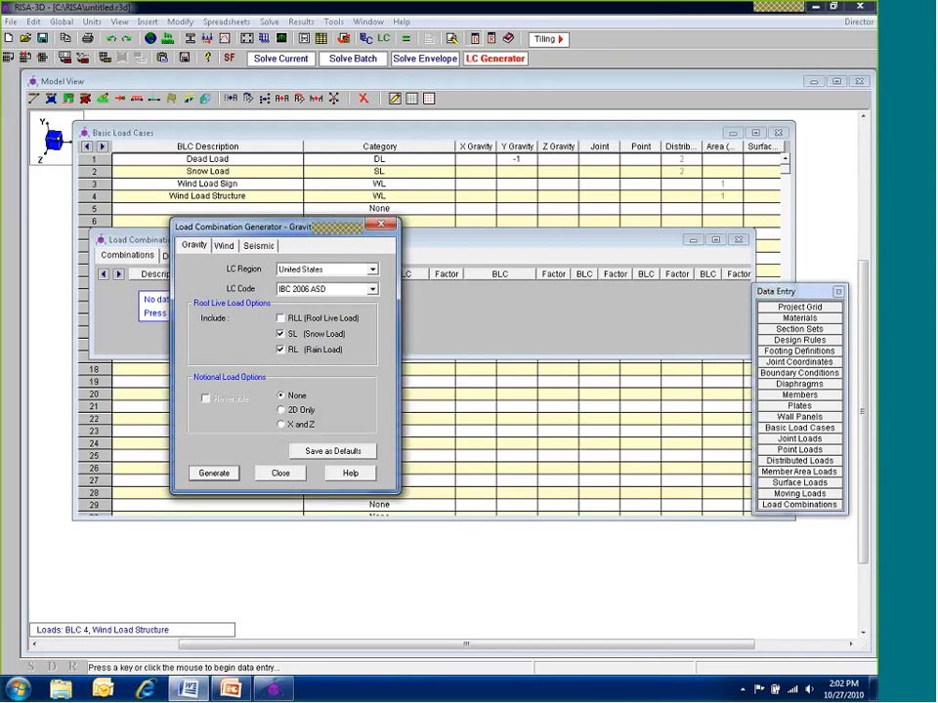
click(289, 351)
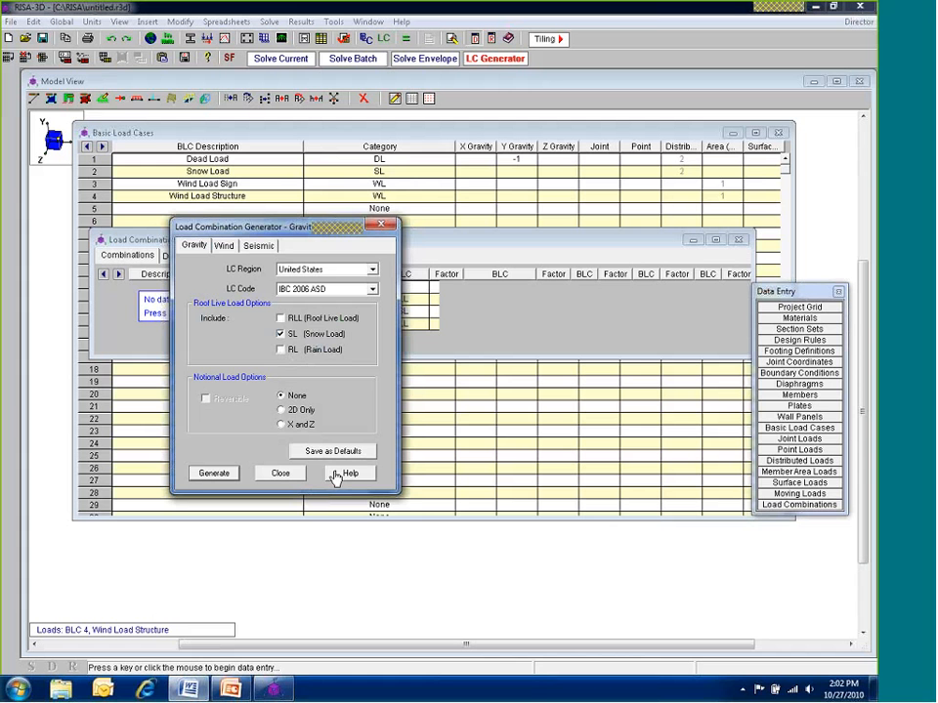
click(214, 473)
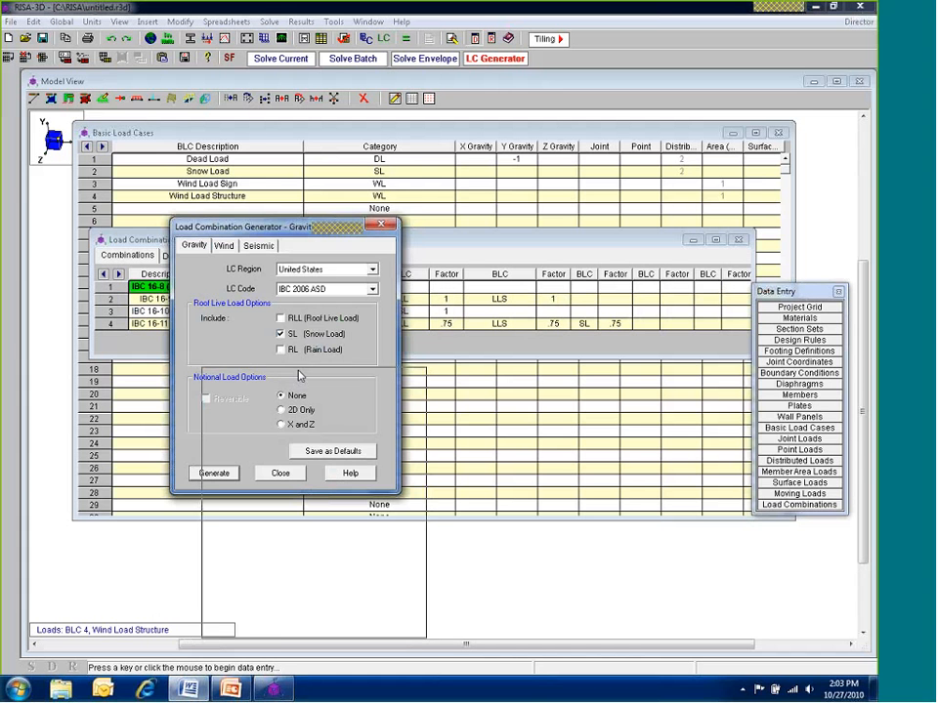
Generate IBC 2006 ASD wind load combinations with the 2D Only option and review the expanded load combinations spreadsheet
drag(330, 227, 360, 372)
click(311, 618)
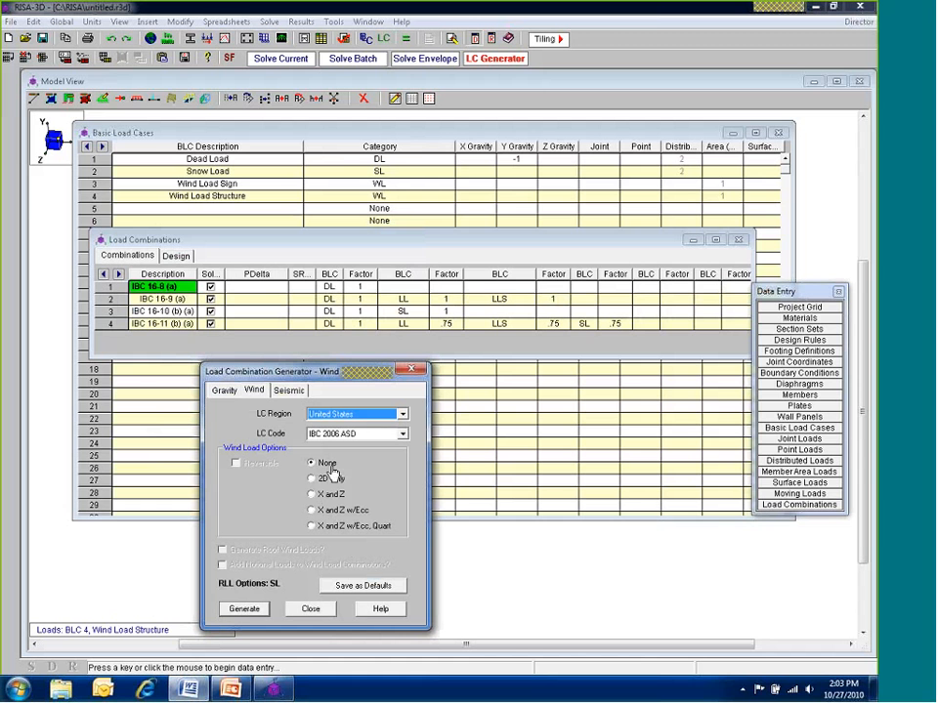
click(328, 479)
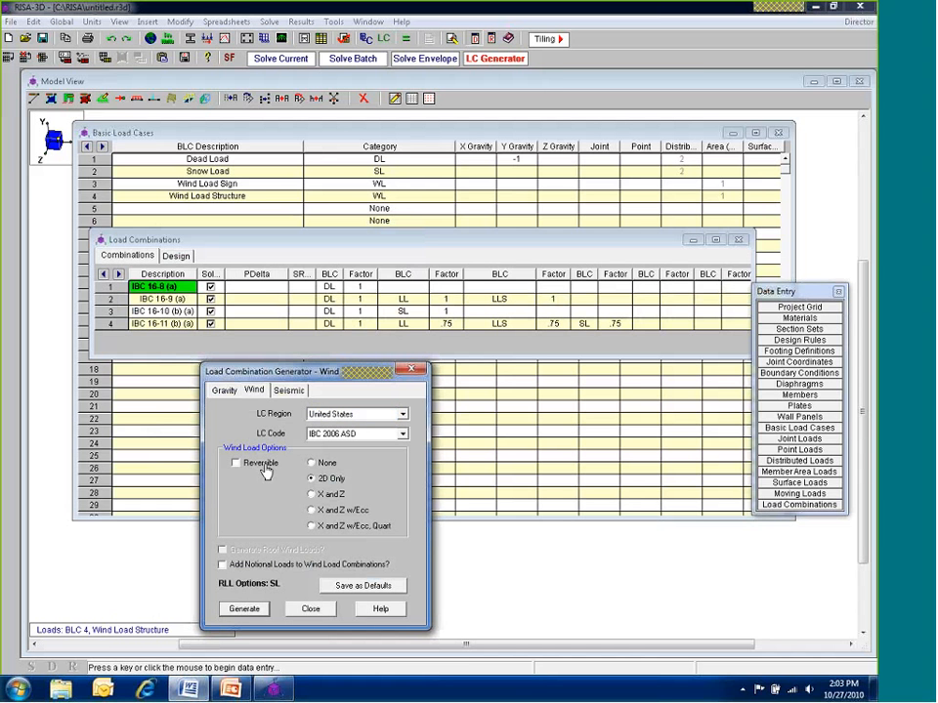
key(Return)
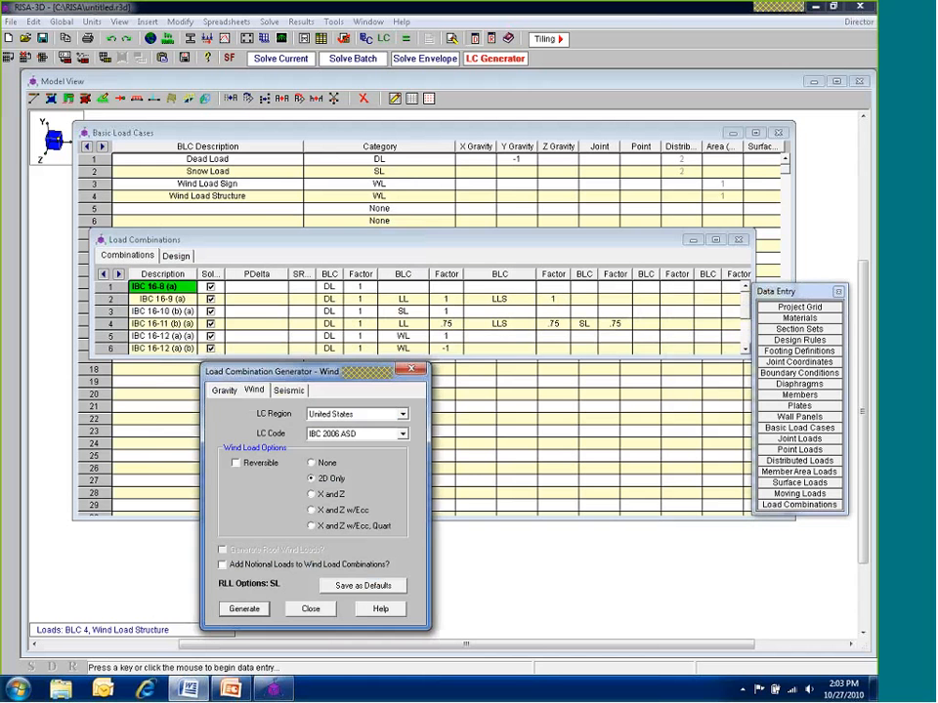
key(Escape)
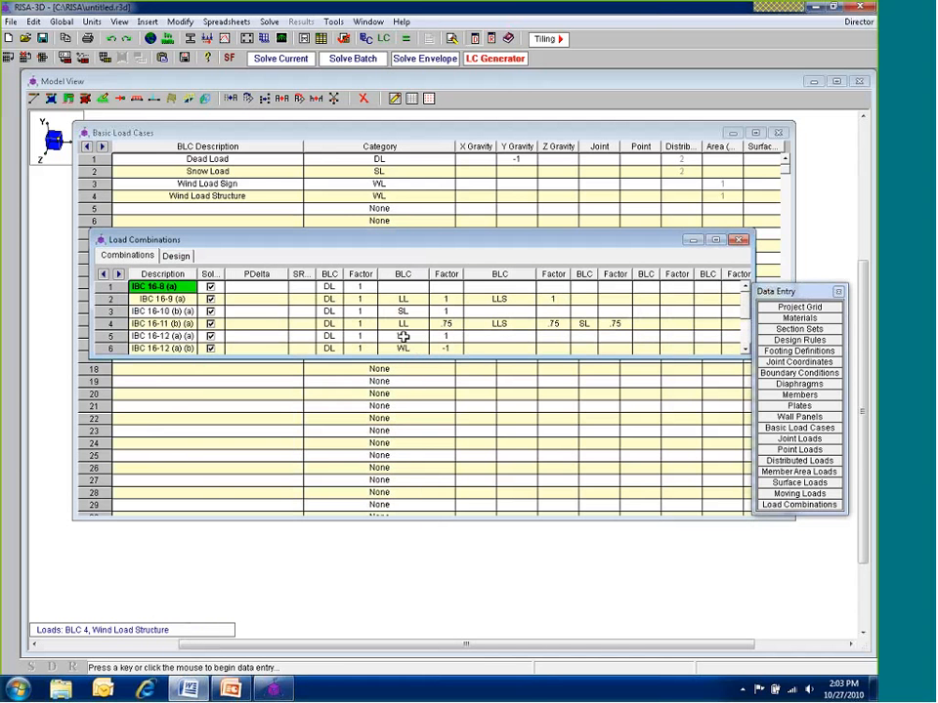
click(403, 336)
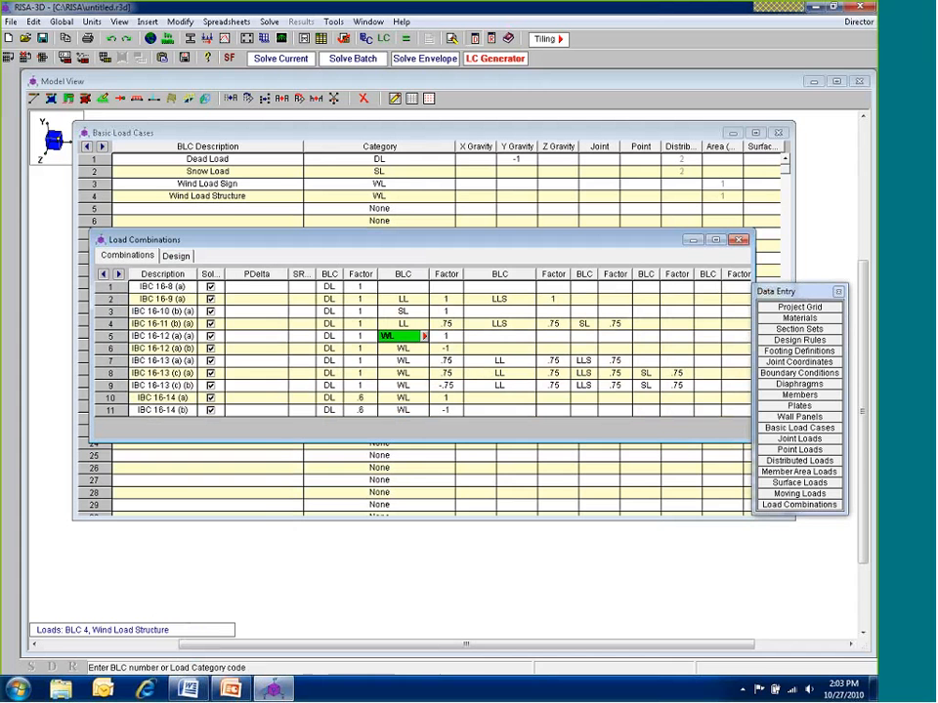
click(421, 419)
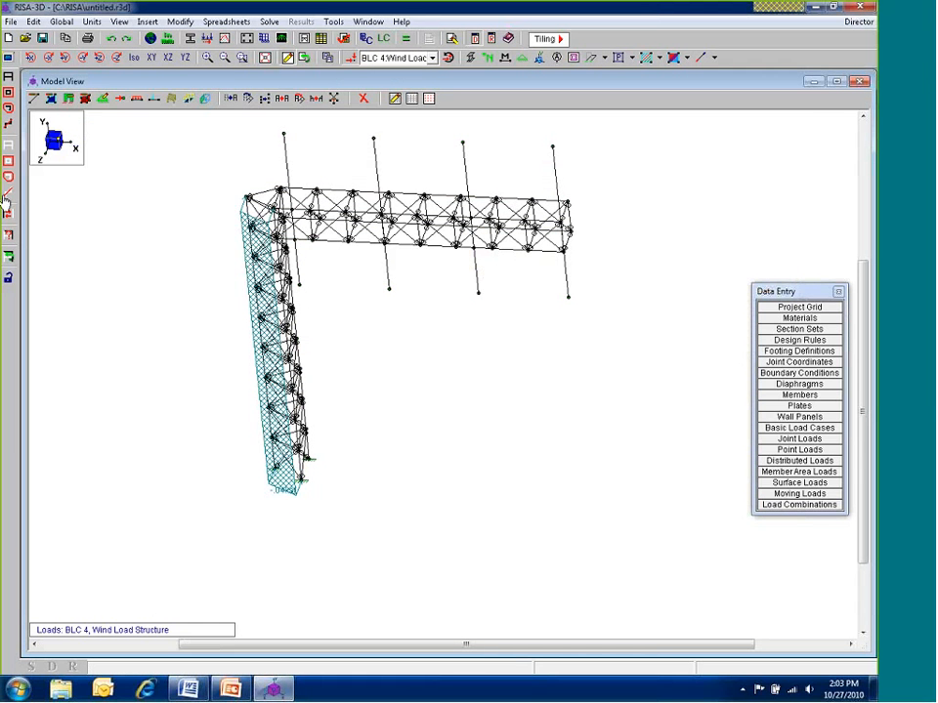
Select all members except the Webs section set and run a model merge on the selected items only, including crossing members
click(8, 94)
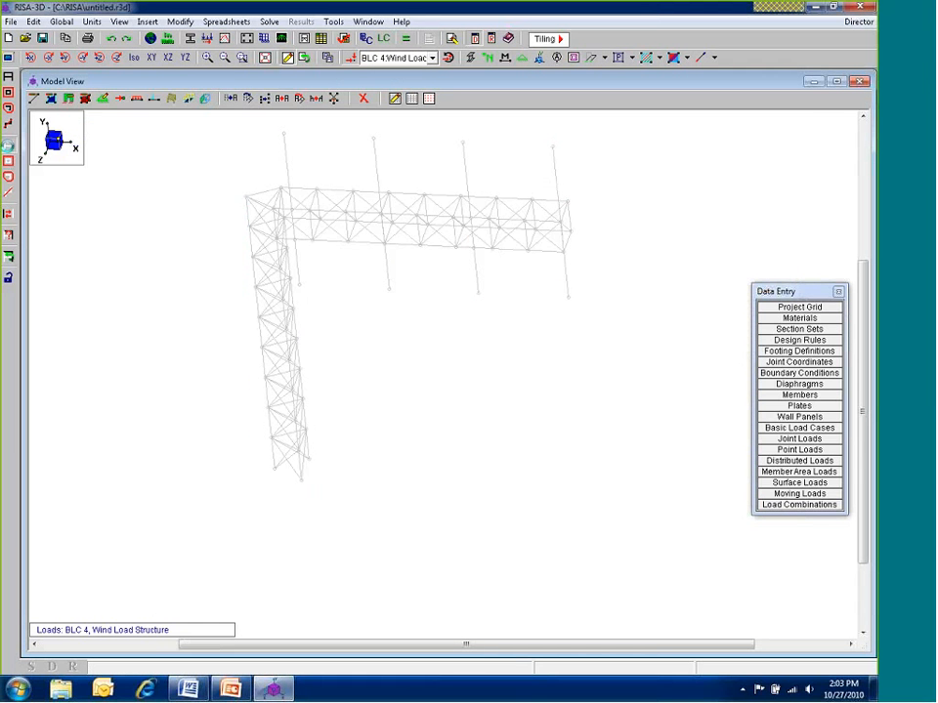
click(9, 246)
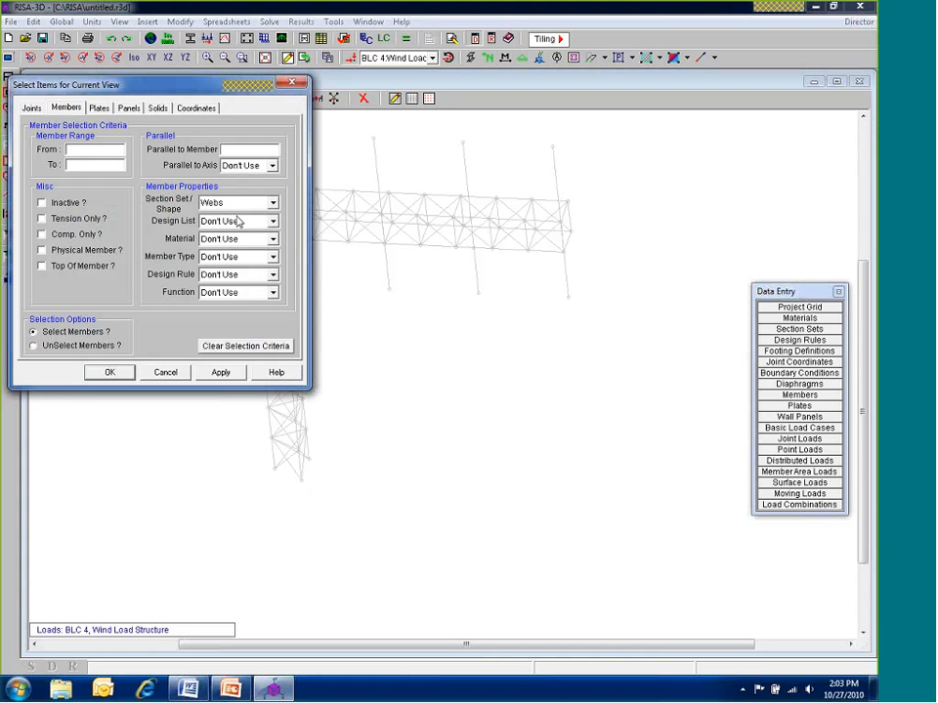
click(114, 373)
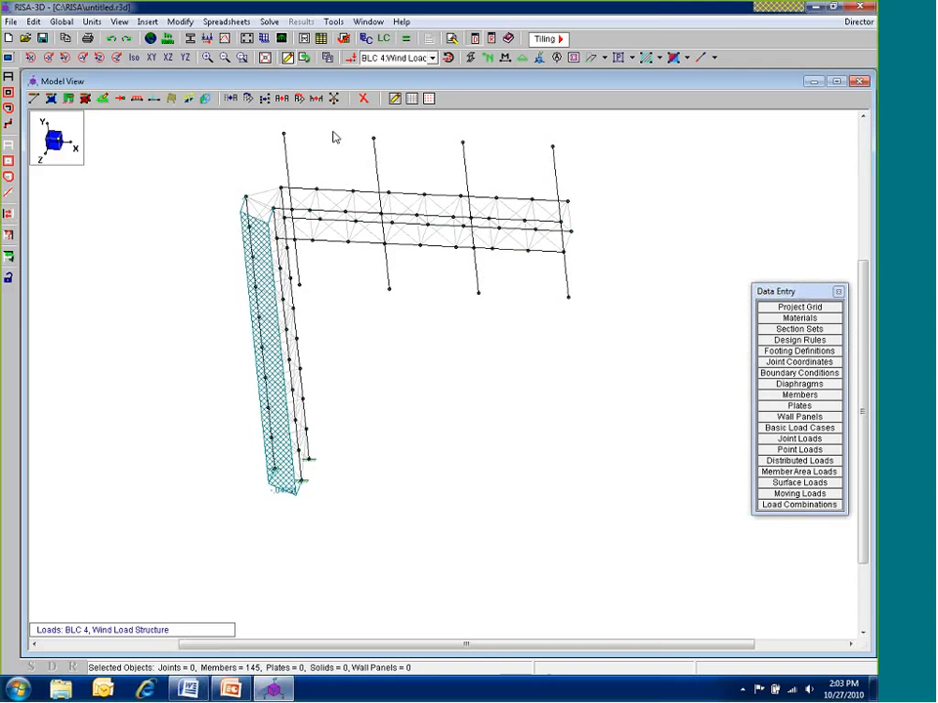
click(332, 99)
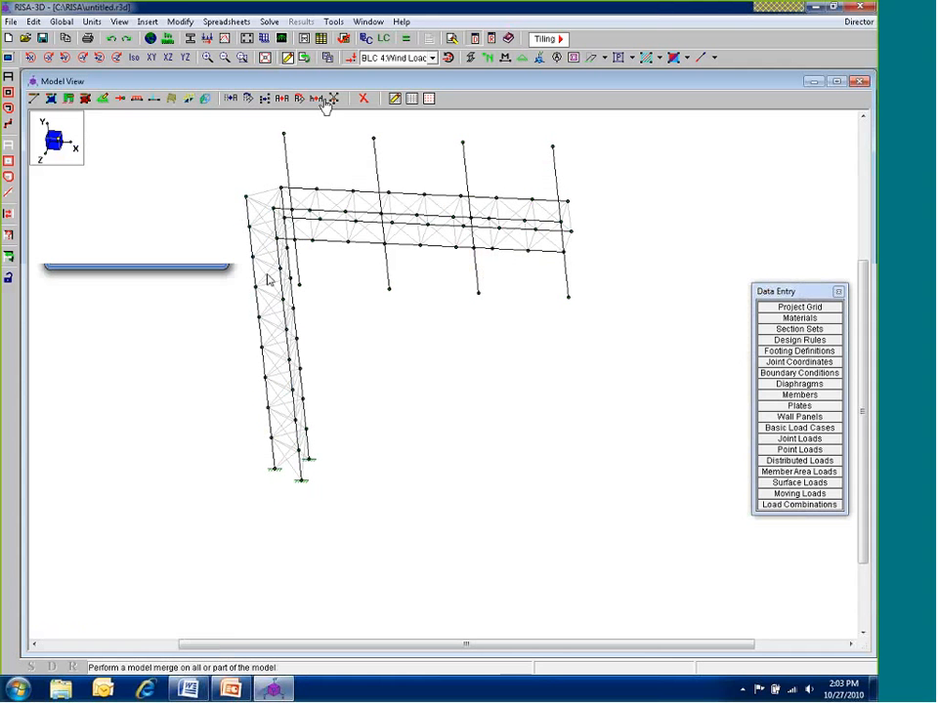
click(84, 249)
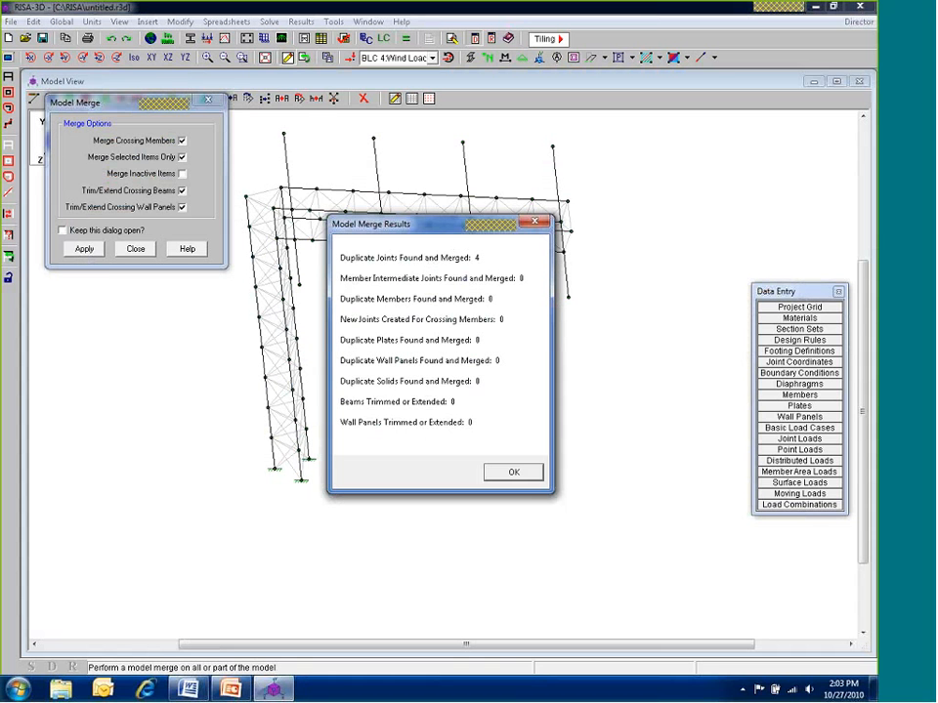
click(515, 472)
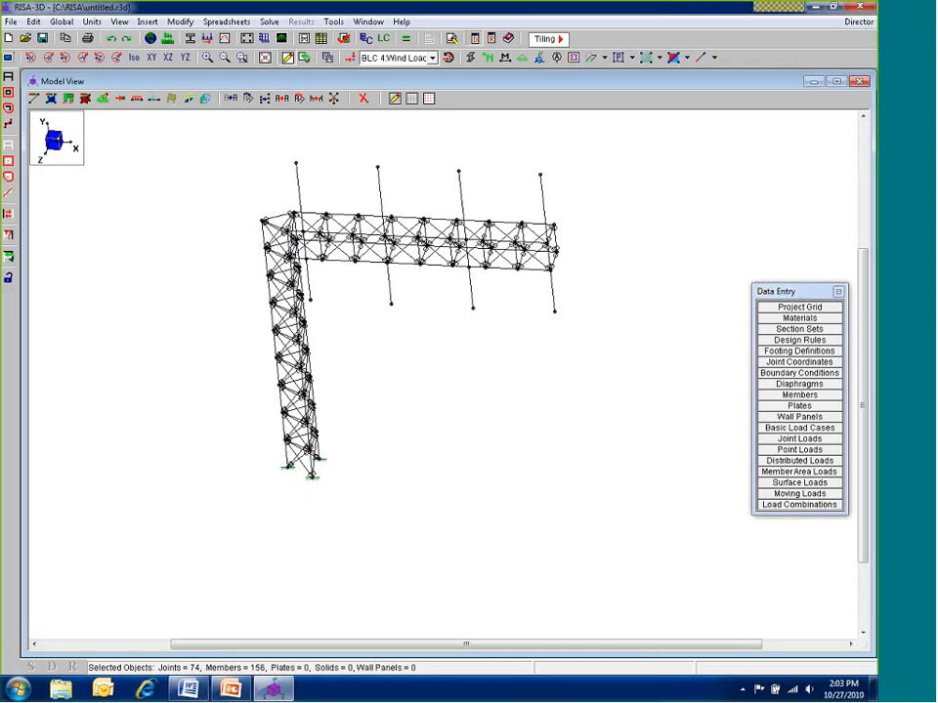
Solve the model for the envelope of marked load combinations
click(269, 22)
click(430, 305)
click(410, 316)
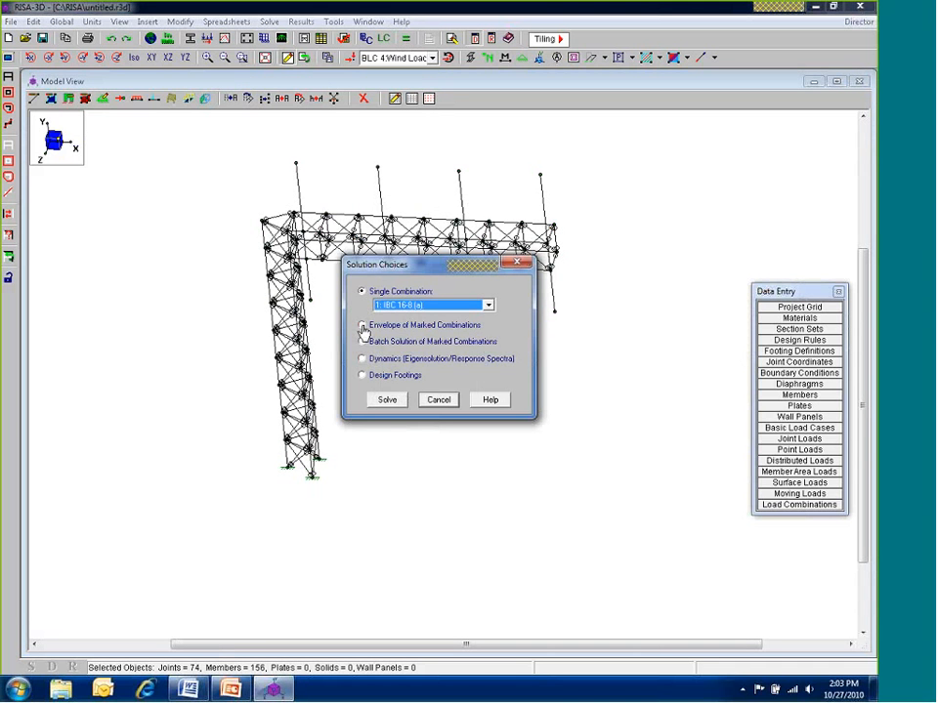
click(362, 324)
click(387, 400)
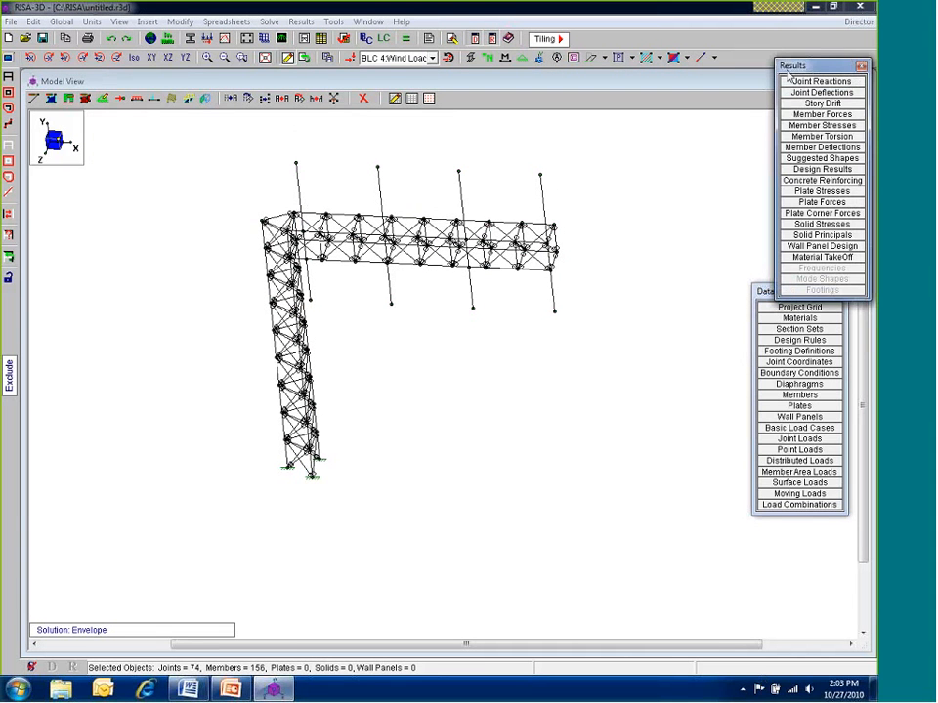
Open the aluminum design results, sort them by code check from highest to lowest, and examine the overstressed members
drag(786, 70, 774, 75)
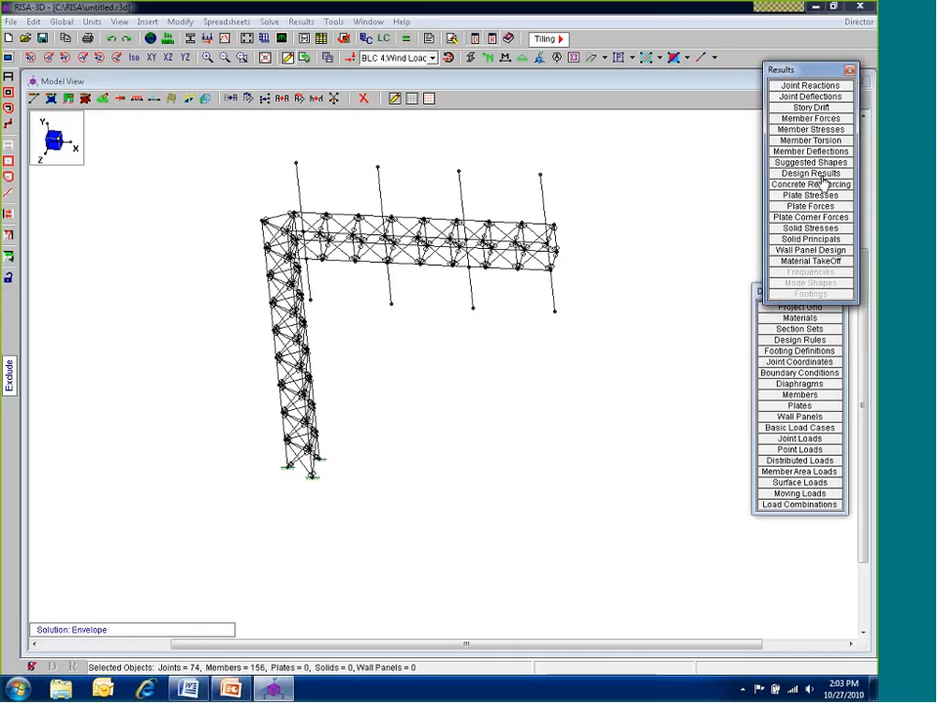
click(822, 175)
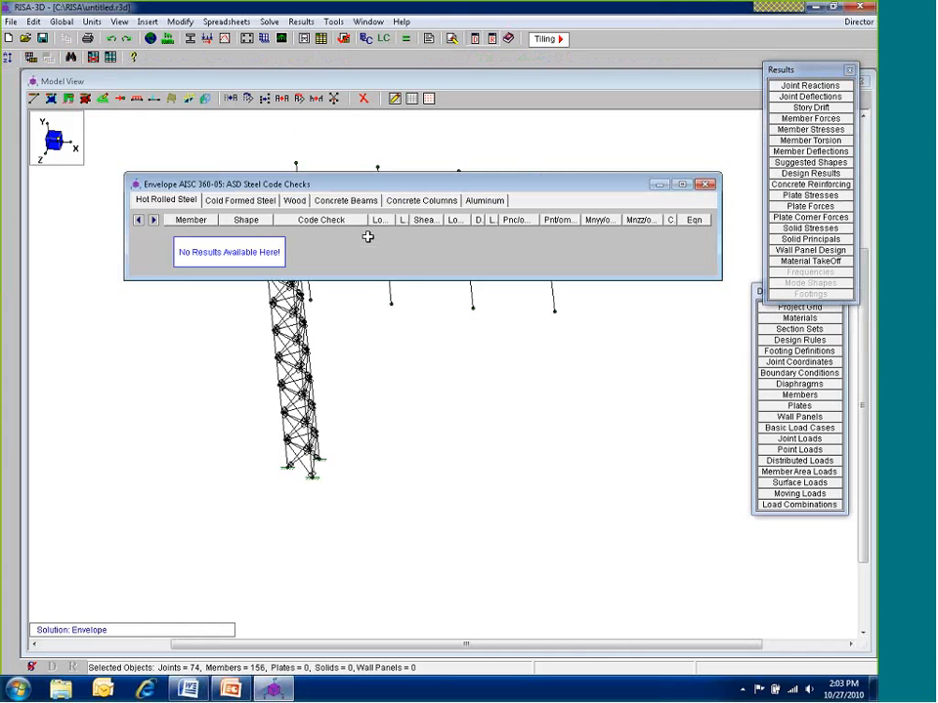
click(487, 201)
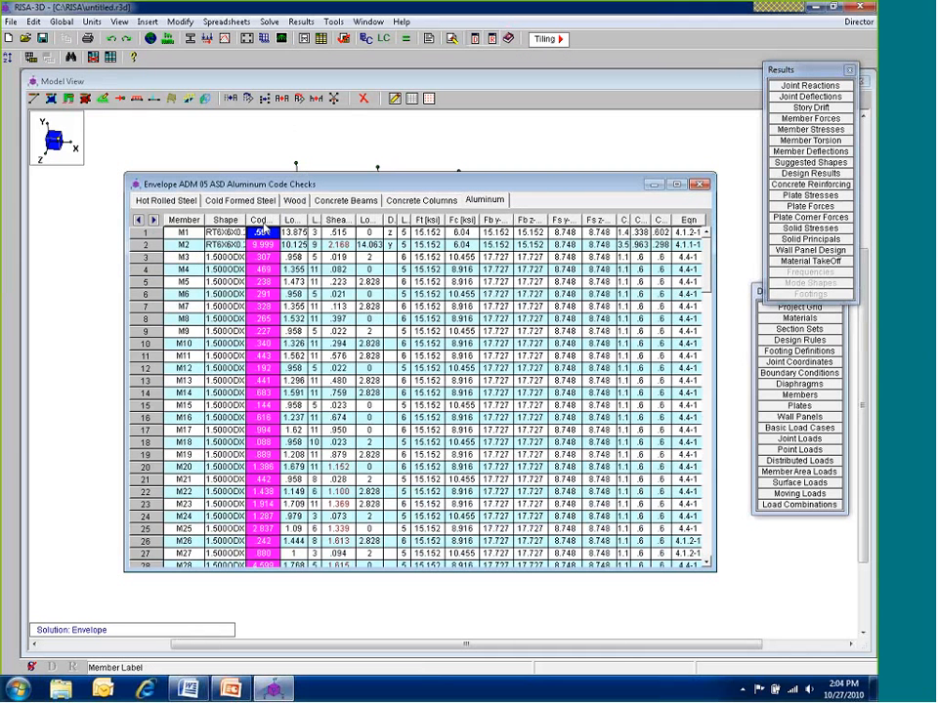
right_click(262, 228)
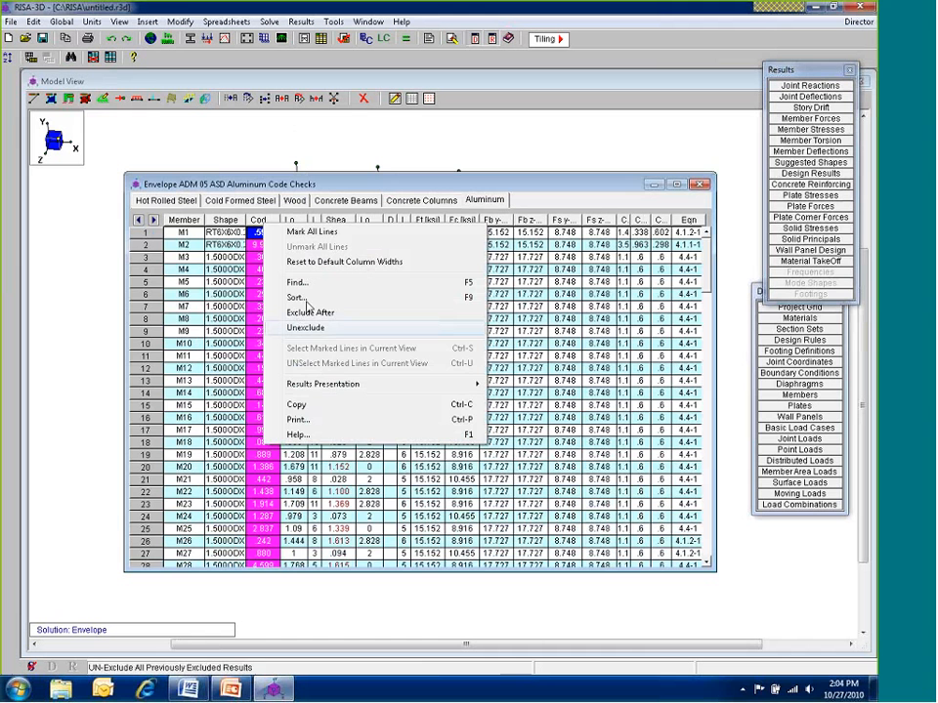
click(307, 306)
click(267, 243)
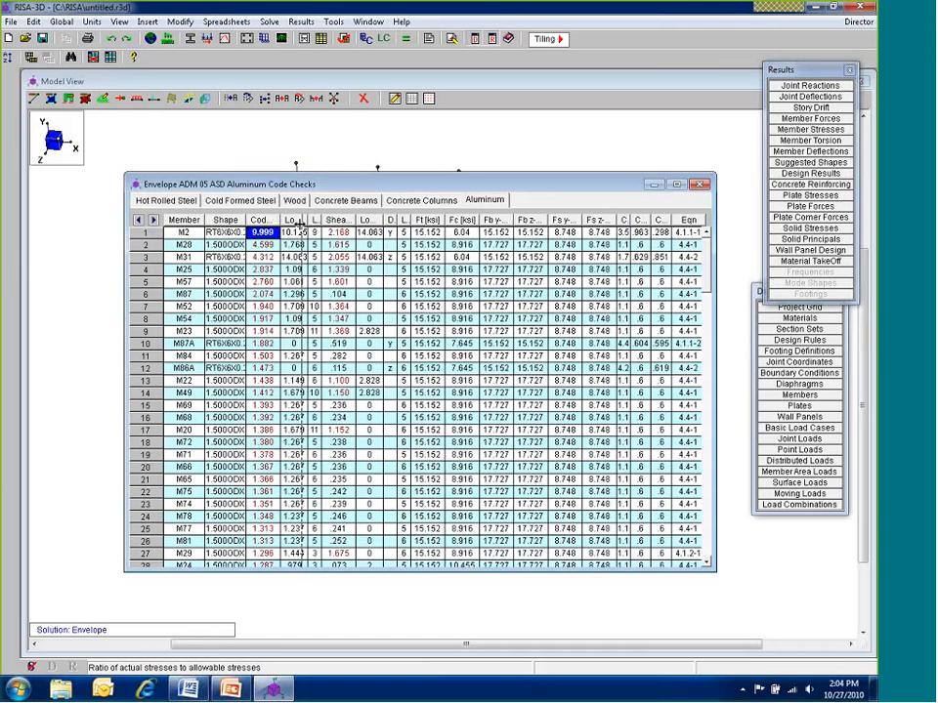
drag(299, 224, 300, 224)
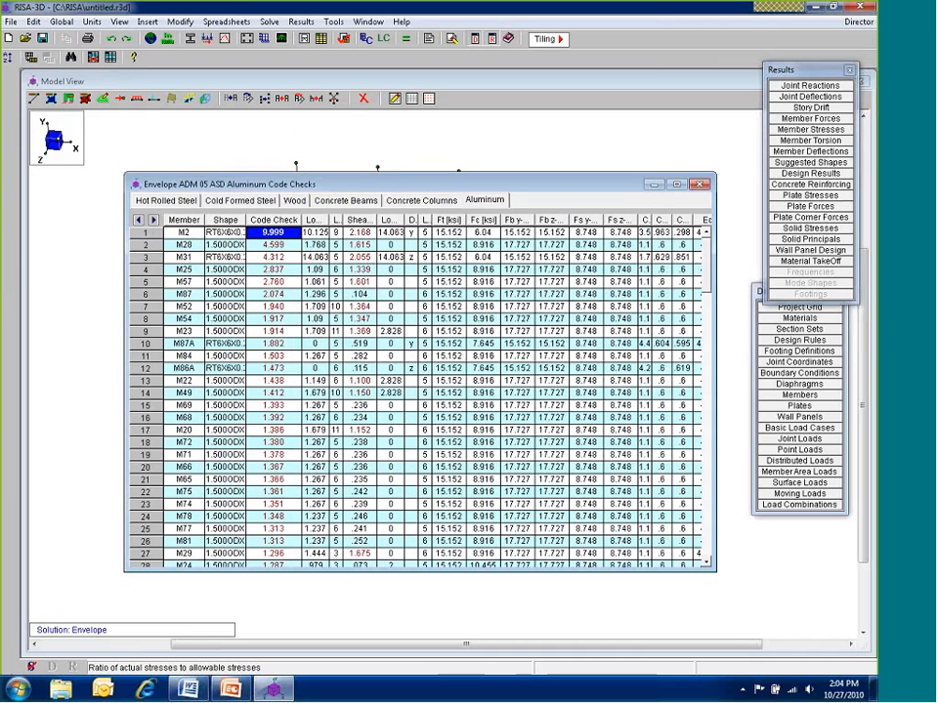
drag(325, 589, 325, 619)
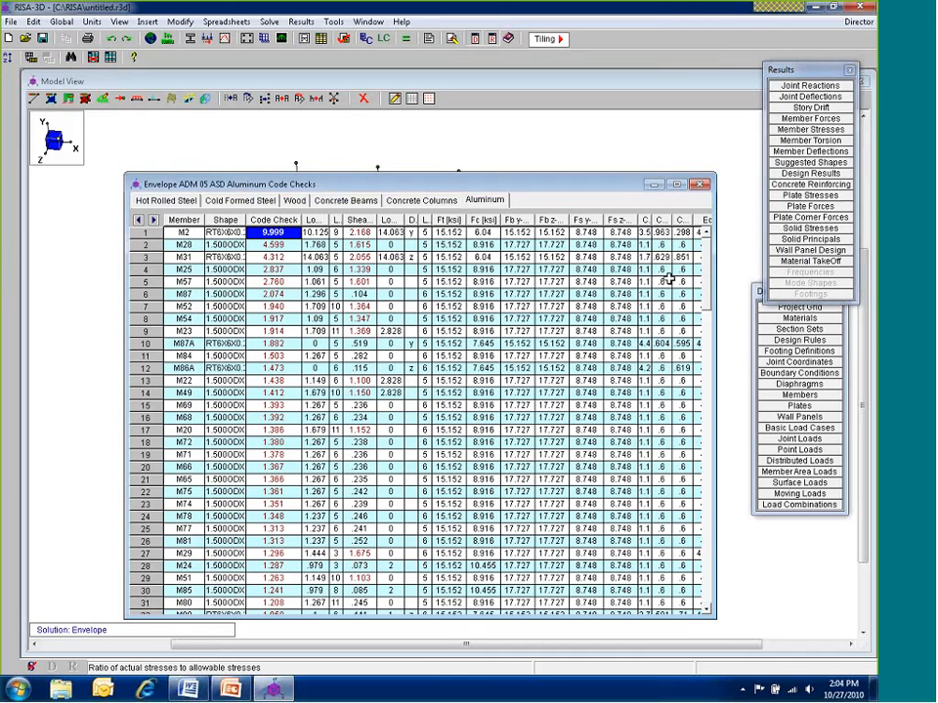
drag(710, 266, 711, 240)
Return to the model view and label the wireframe members with their local axes
click(77, 414)
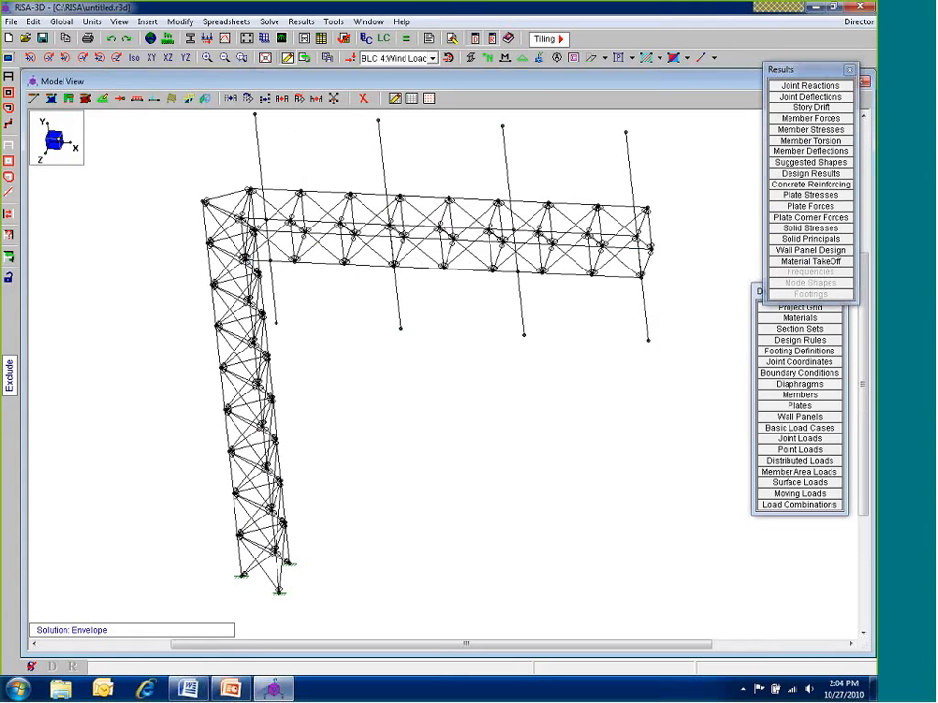
click(33, 98)
click(84, 182)
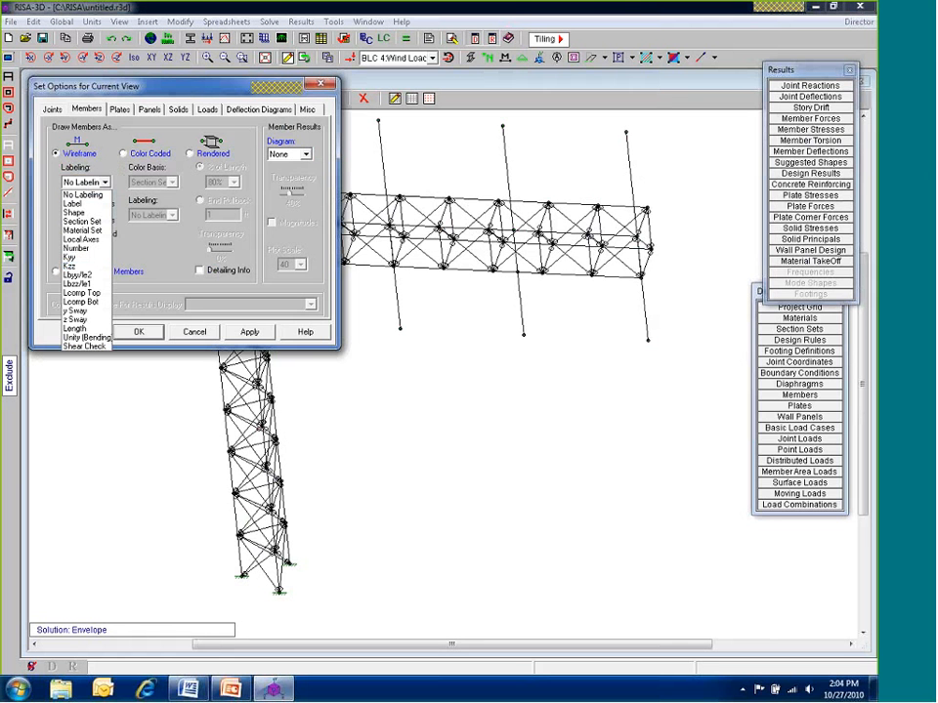
click(82, 239)
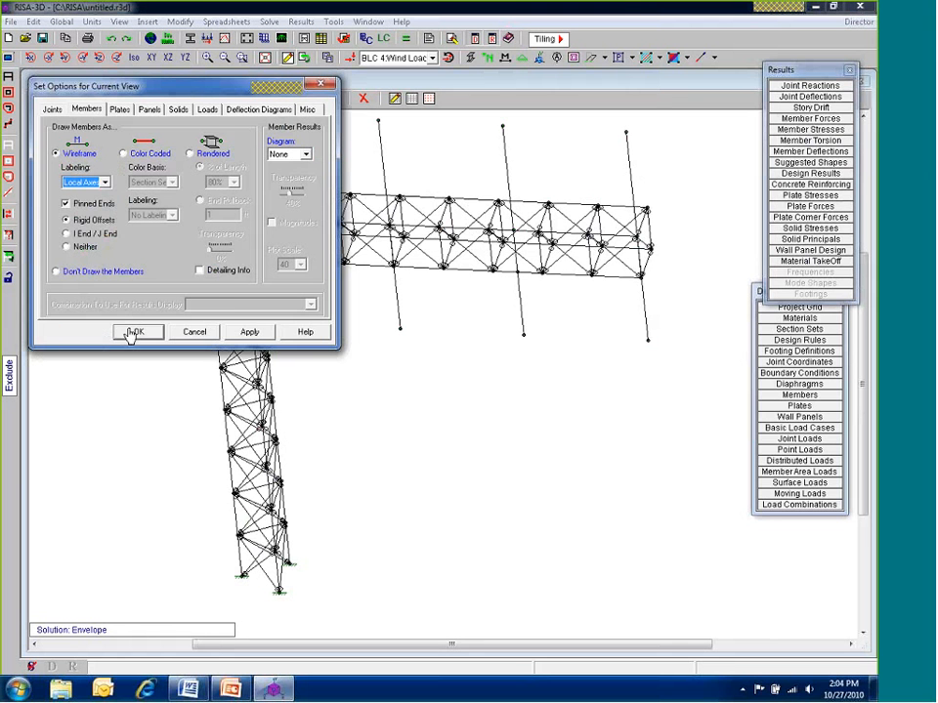
click(134, 332)
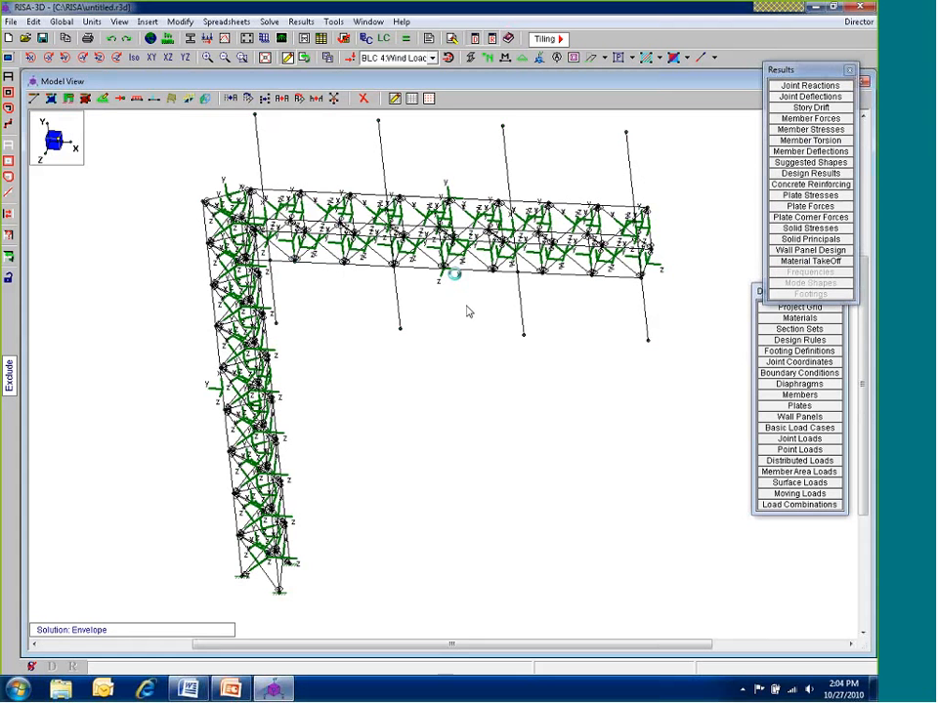
Unselect the whole model and select only the arm's four long horizontal chords to examine their local axes
scroll(453, 276, up, 1)
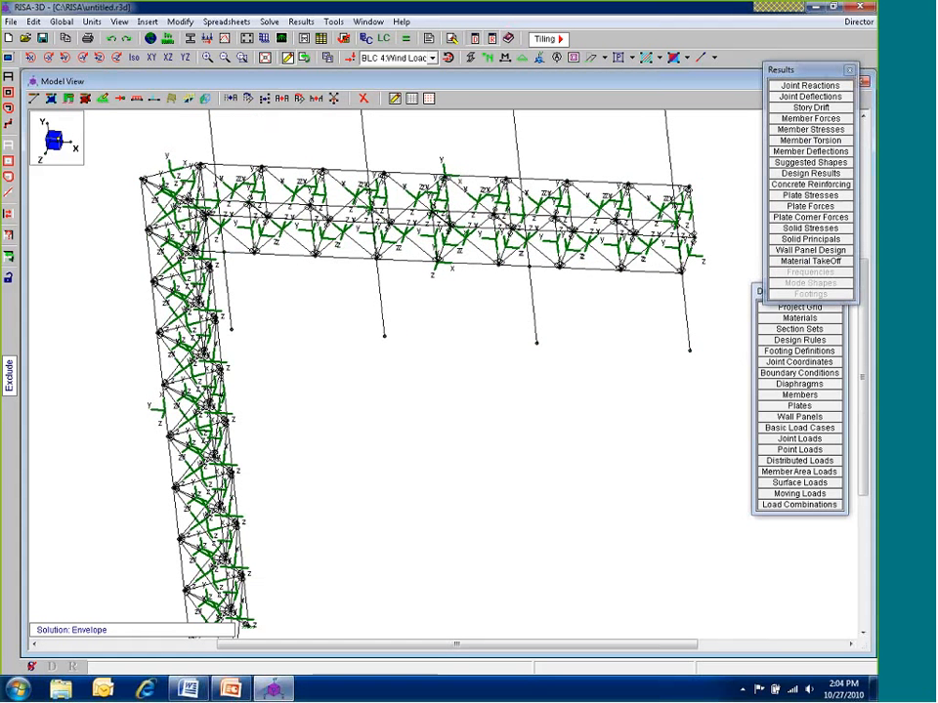
scroll(474, 313, up, 2)
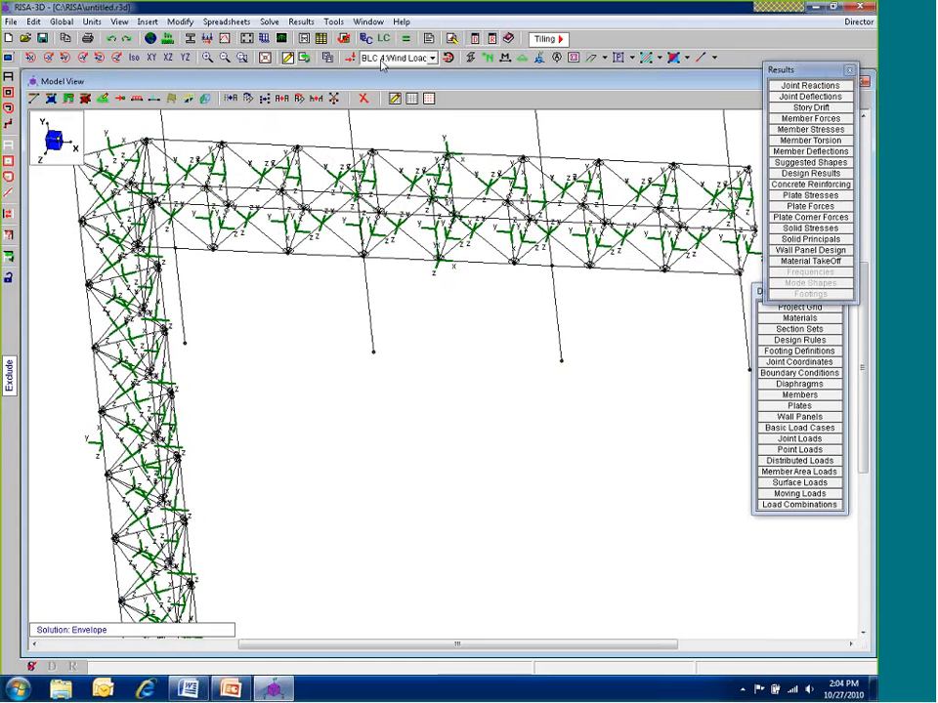
scroll(287, 313, up, 2)
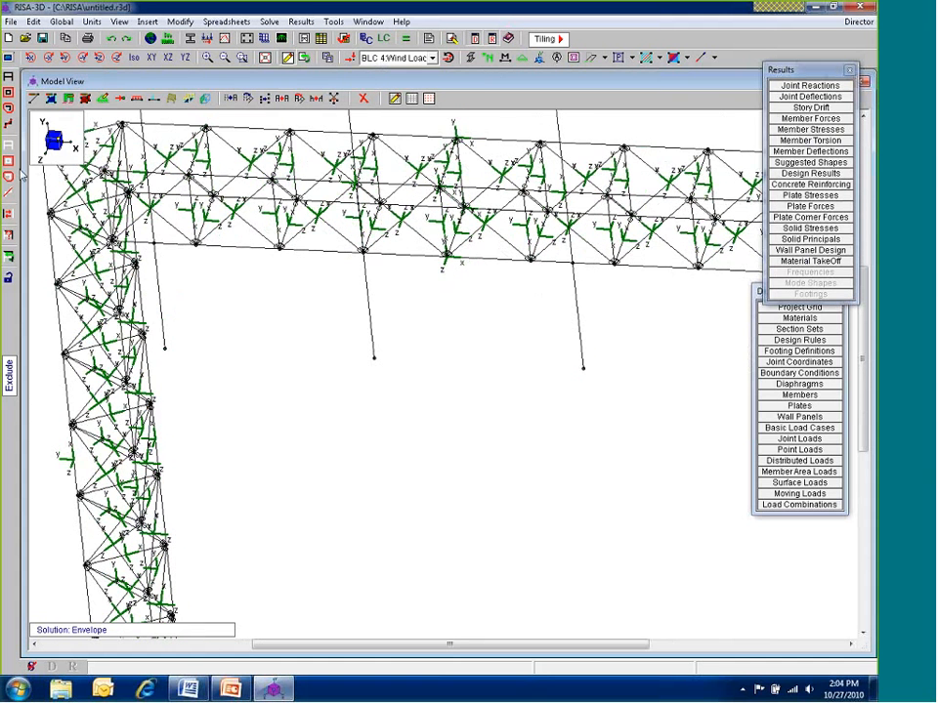
shift+middle_drag(287, 313, 427, 313)
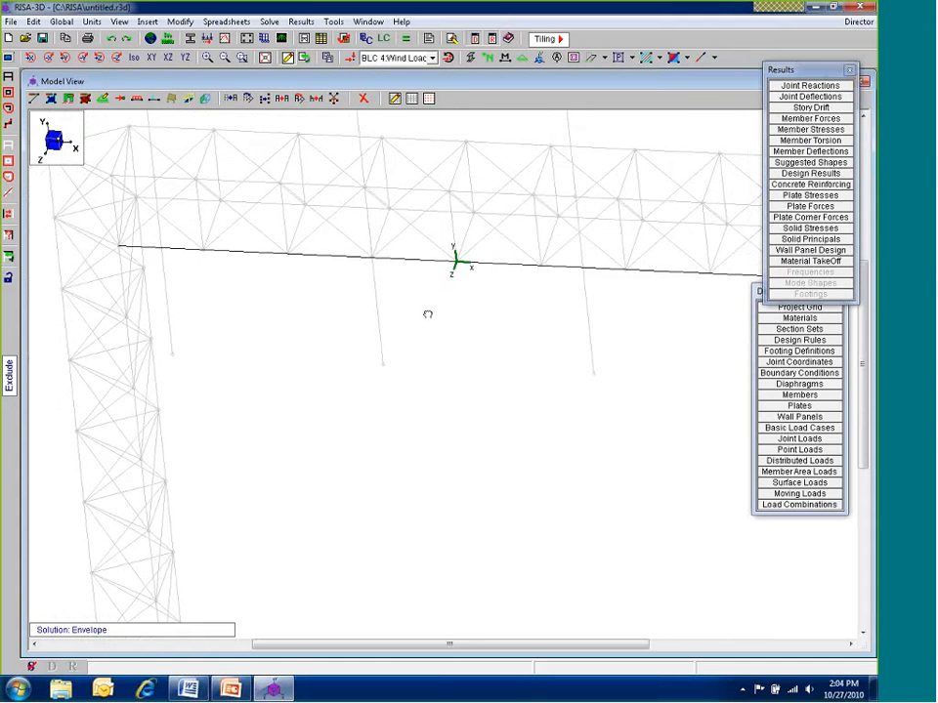
scroll(485, 364, up, 3)
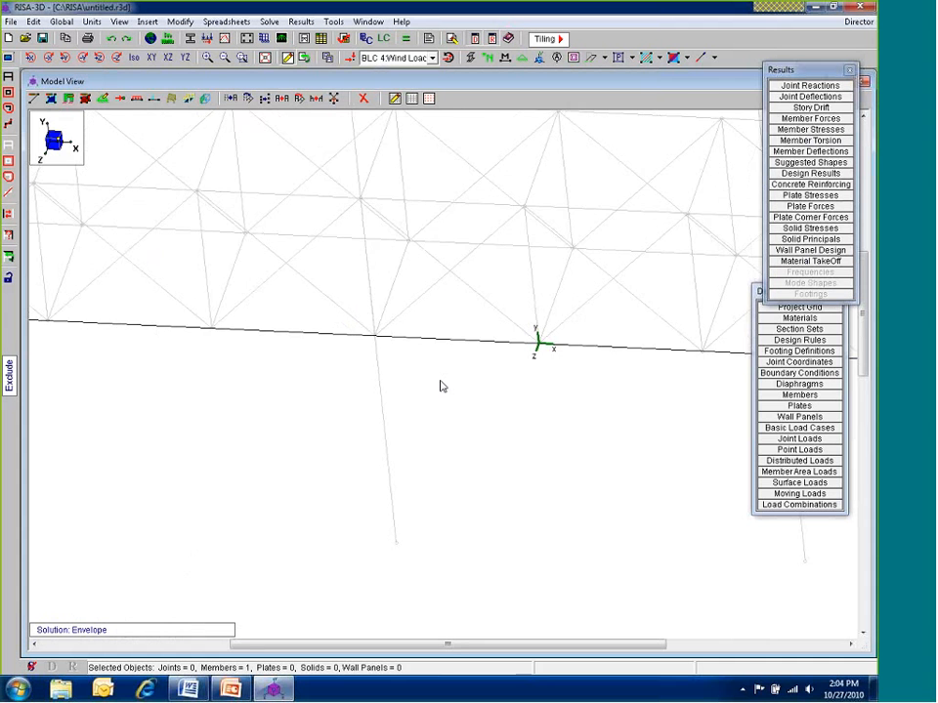
shift+middle_drag(440, 386, 497, 395)
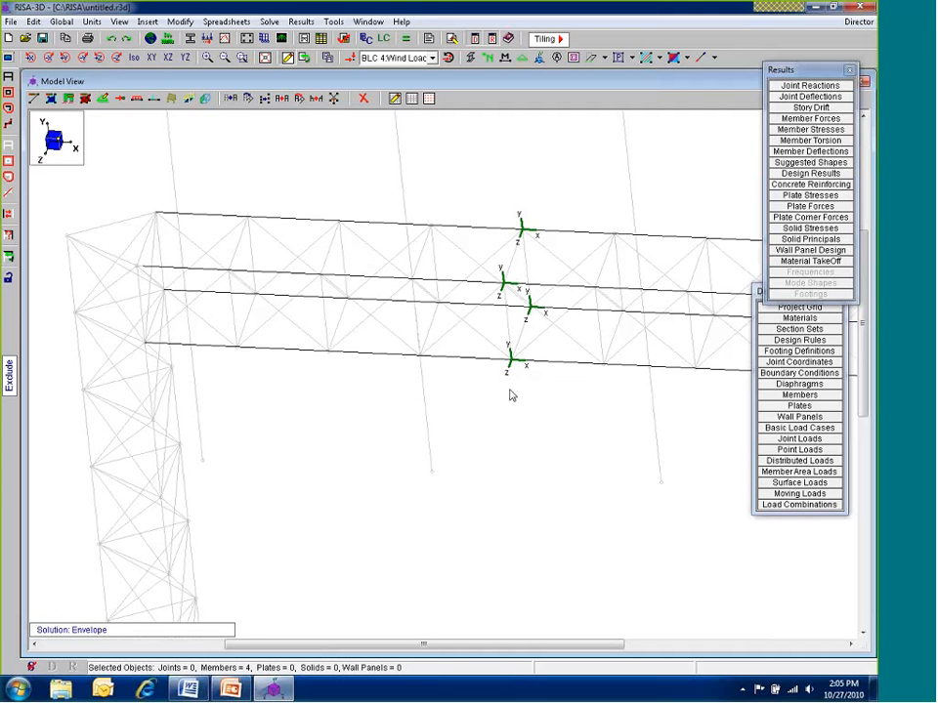
Set Lb yy, Lb zz, Lcomp top and Lcomp bot of the arm's lowest chord M87A to "segment" and clear the existing results
scroll(511, 360, down, 1)
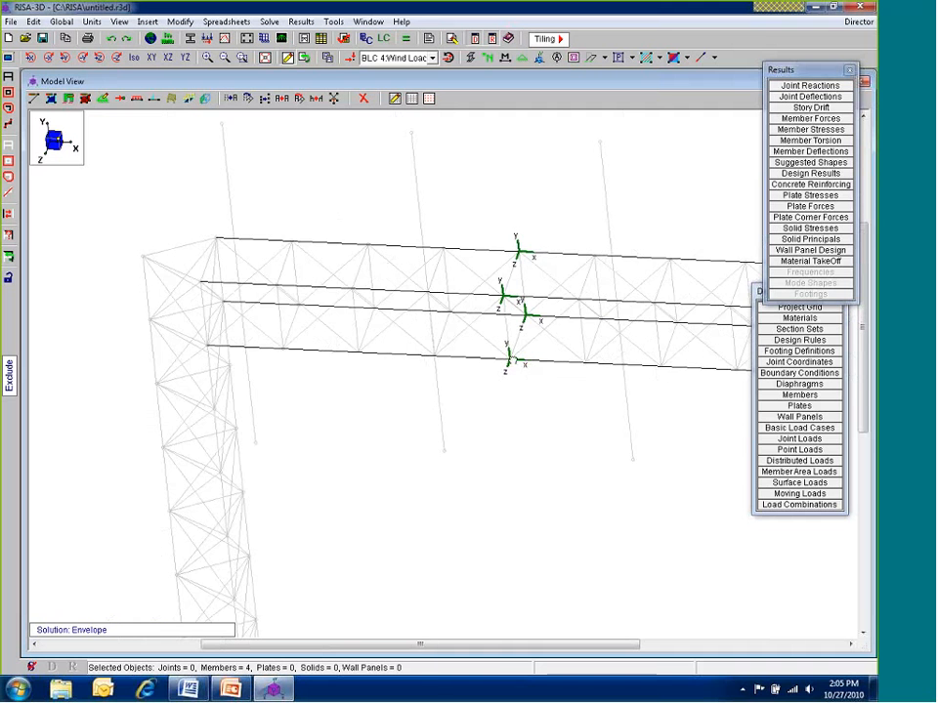
double_click(522, 344)
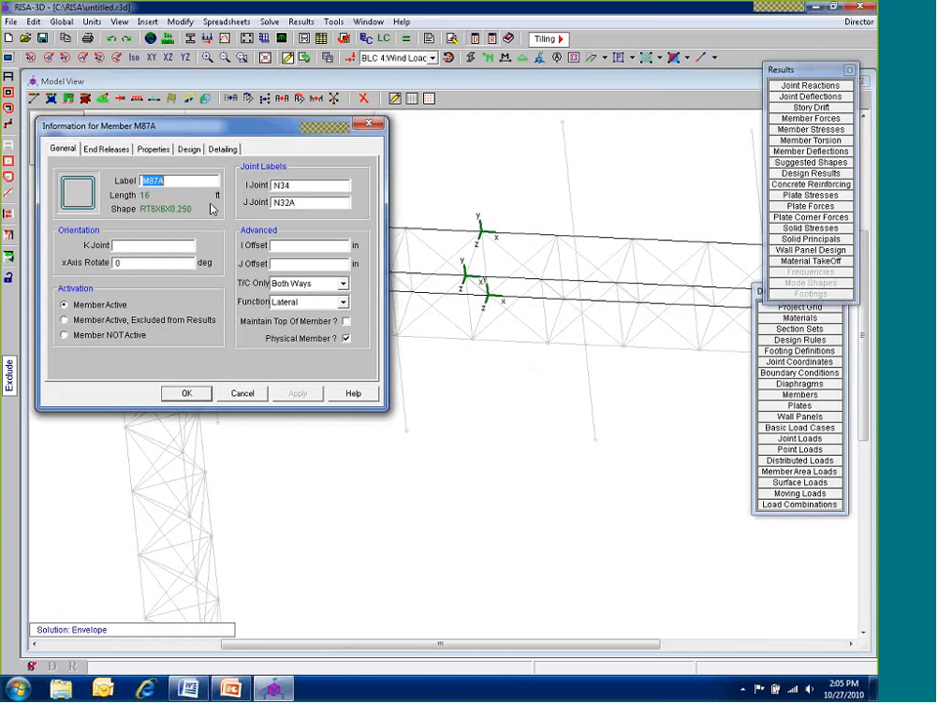
click(189, 148)
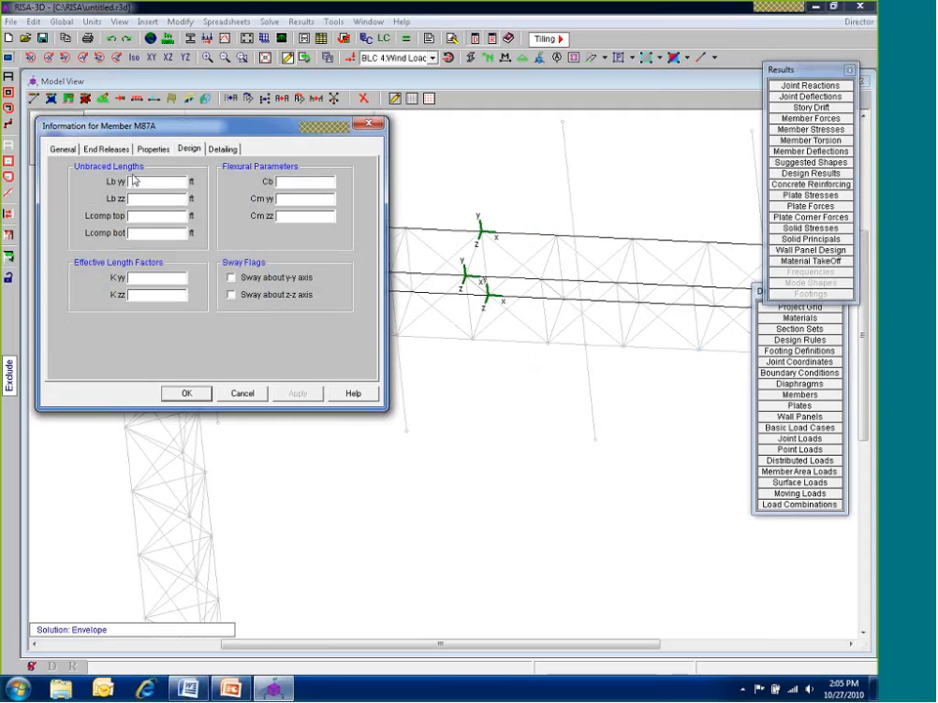
key(Tab)
drag(153, 127, 351, 367)
click(337, 418)
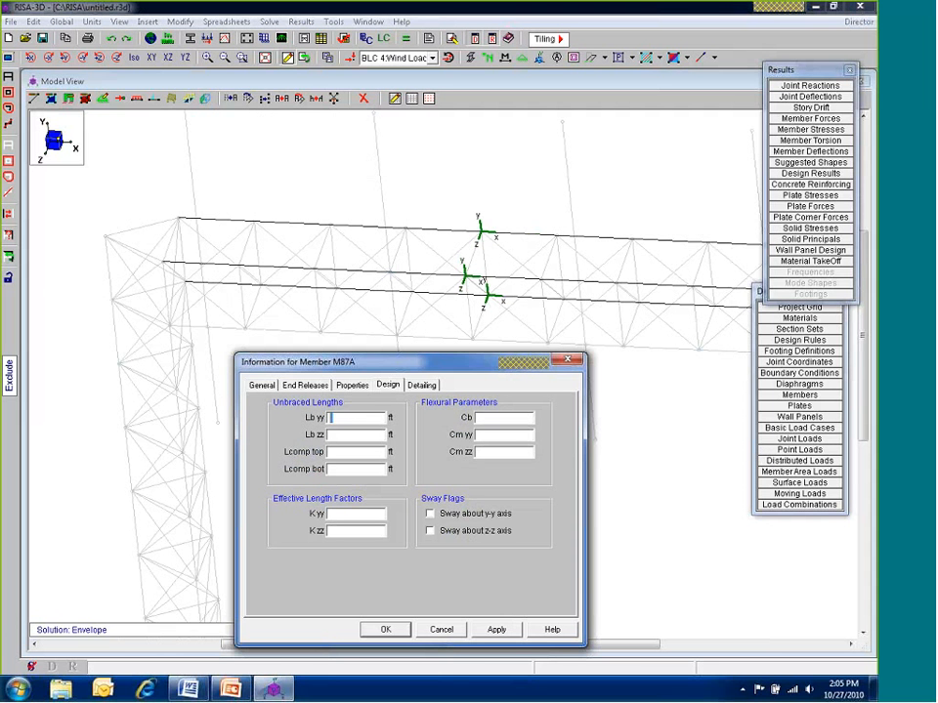
text(segment)
key(Tab)
text(segment)
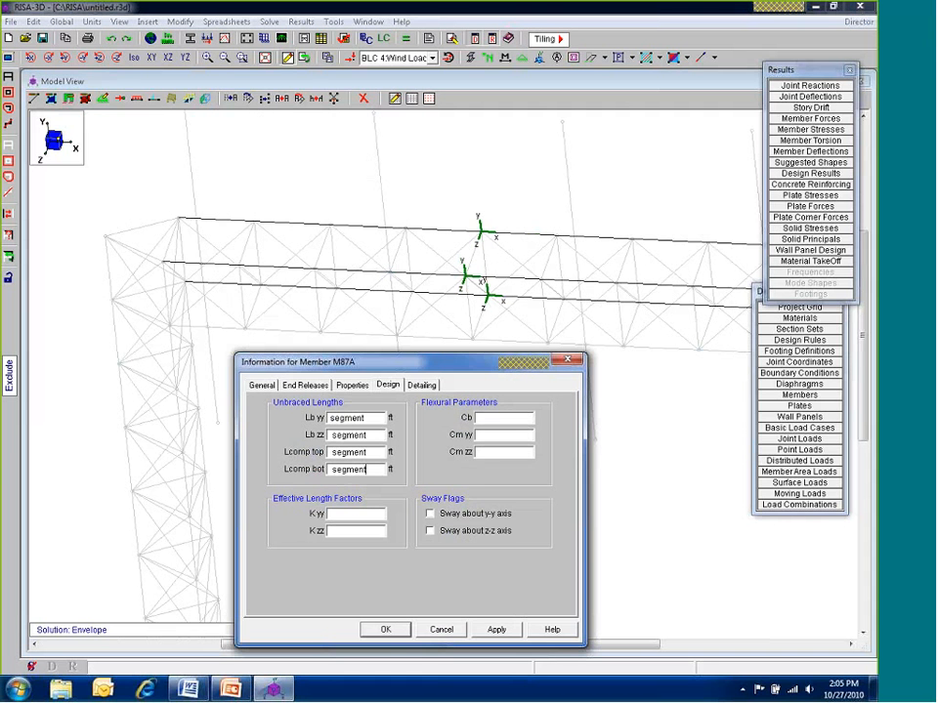
click(385, 630)
click(260, 181)
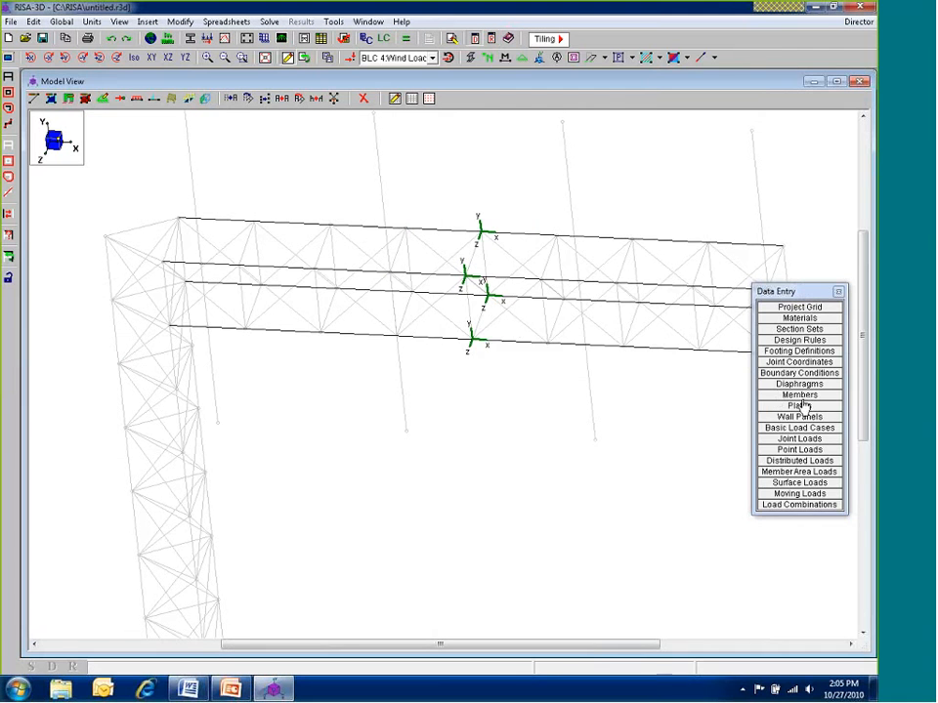
Open the member data and sort the primary data by section/shape in ascending order
click(799, 395)
drag(278, 218, 231, 203)
click(434, 211)
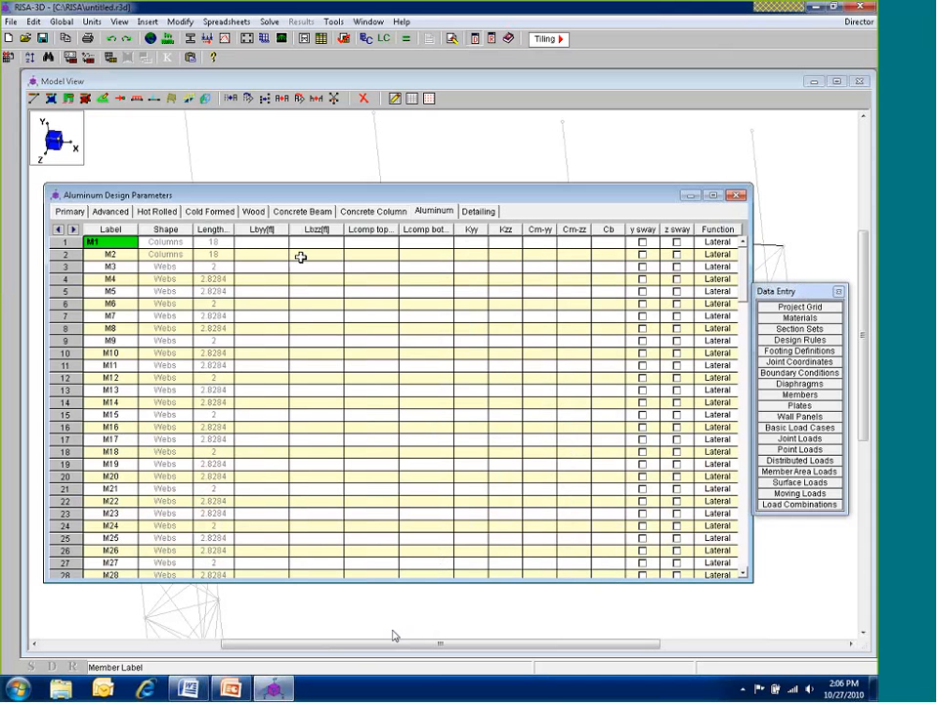
click(69, 212)
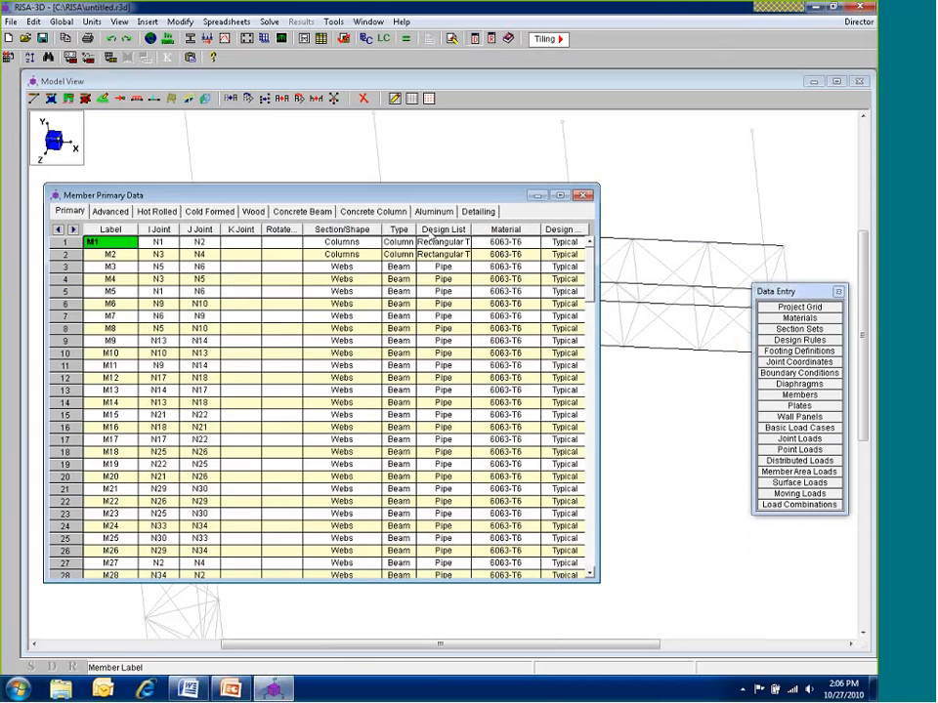
click(341, 228)
right_click(341, 228)
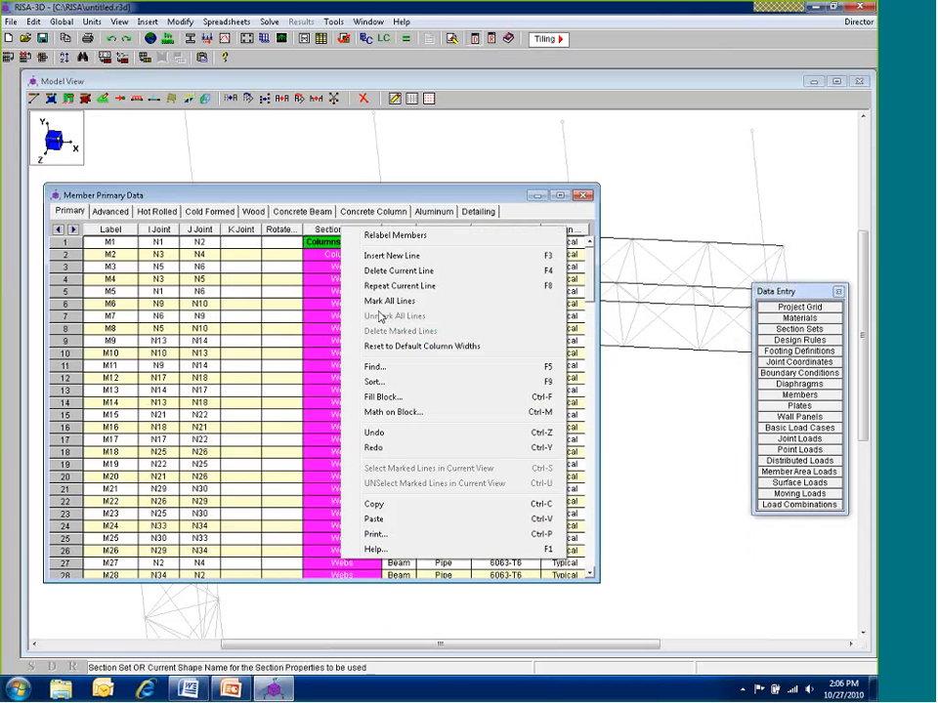
click(376, 382)
click(144, 298)
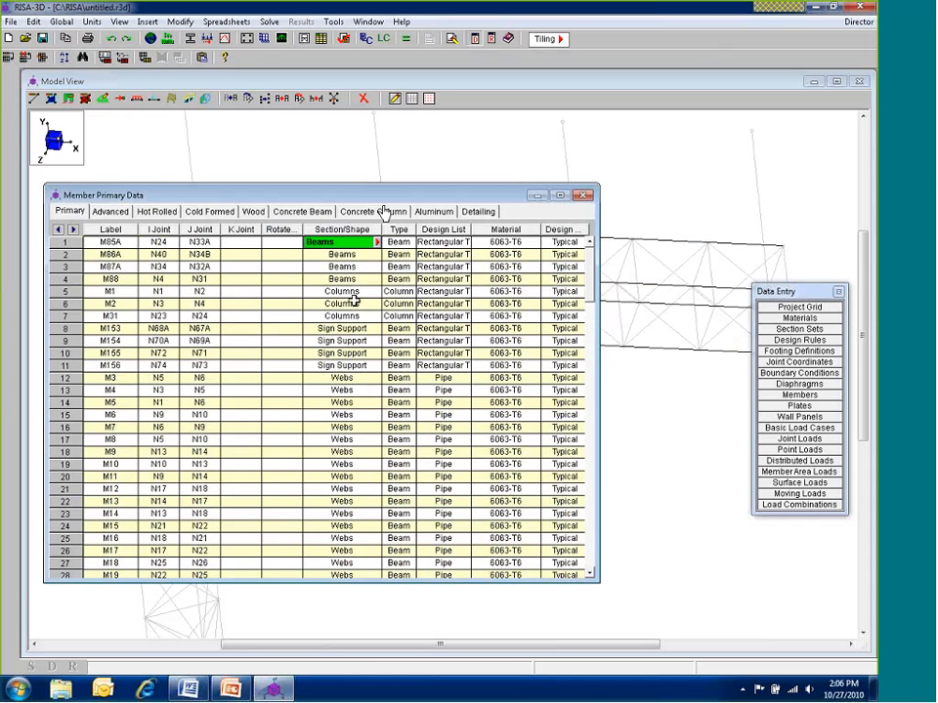
Fill the aluminum Lbyy, Lbzz, Lcomp top and Lcomp bot values of all Beams and Columns members with "segment"
click(385, 212)
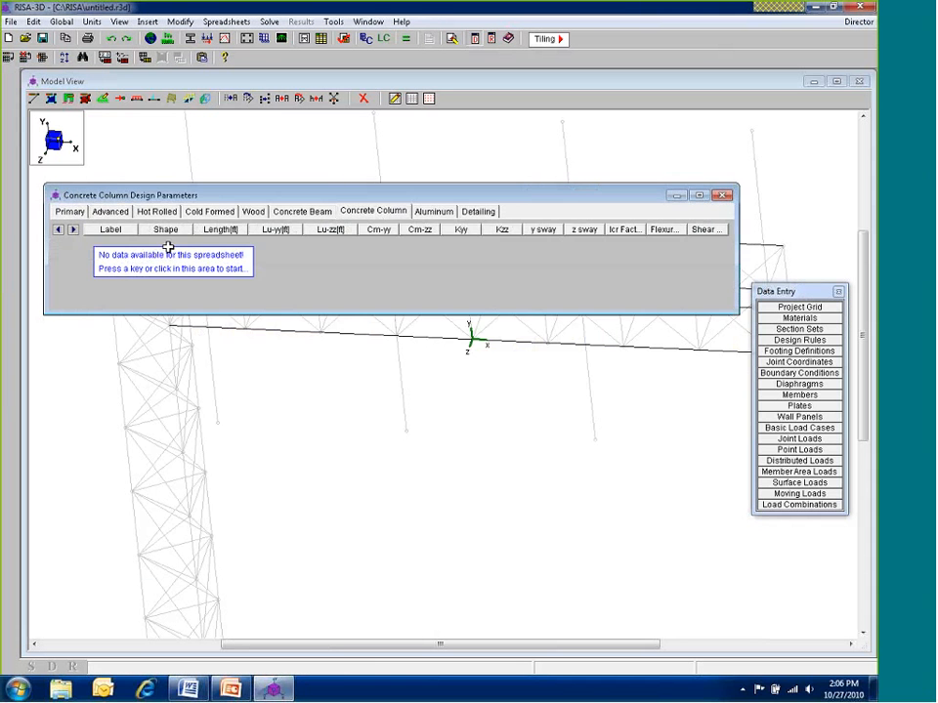
click(440, 211)
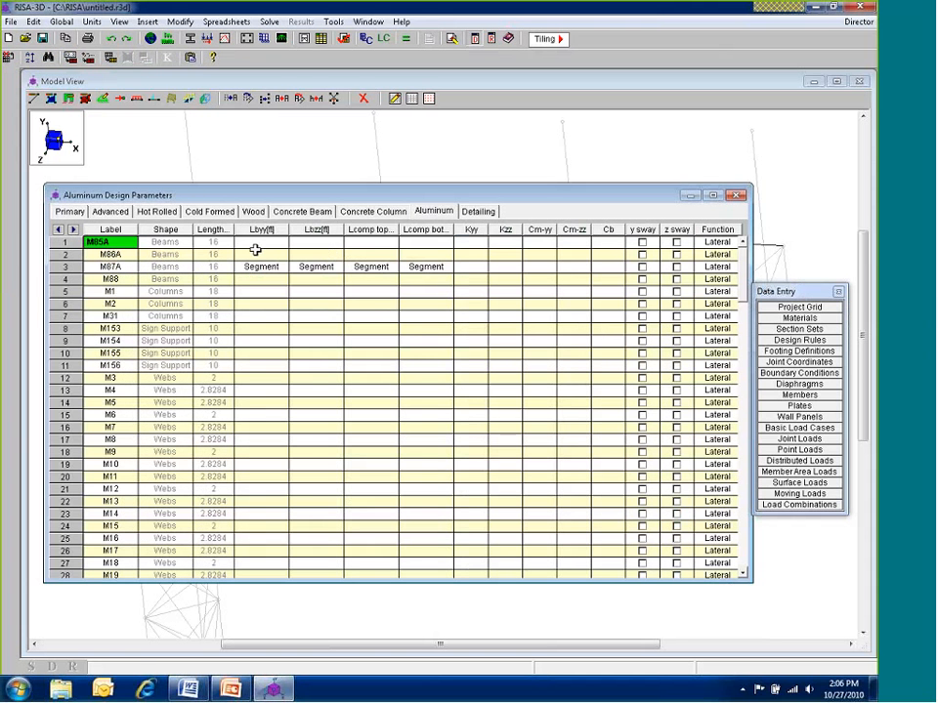
drag(256, 245, 440, 322)
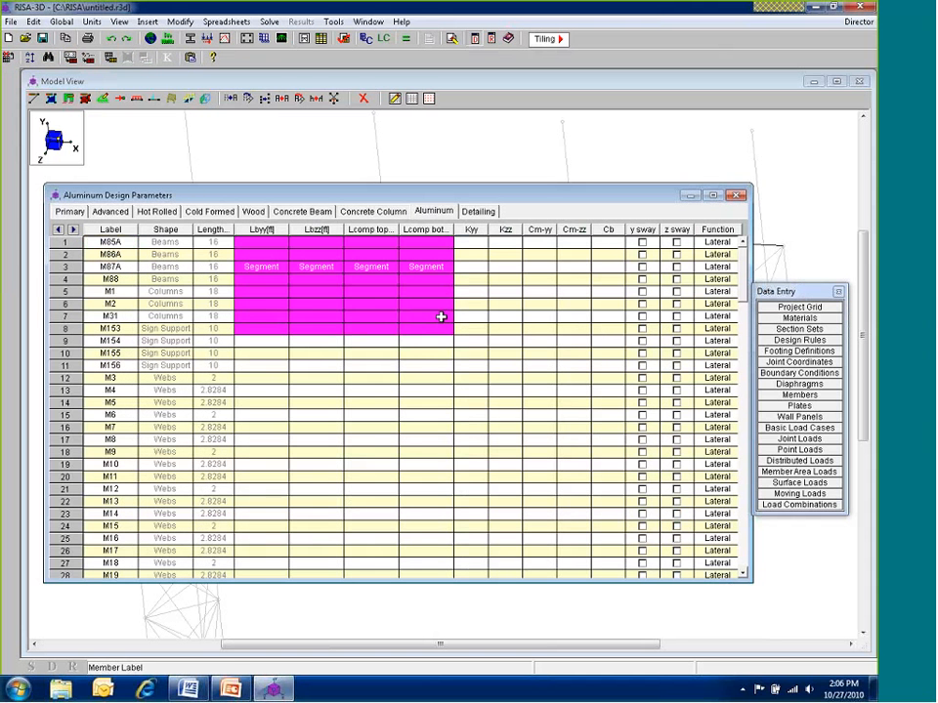
drag(333, 294, 426, 317)
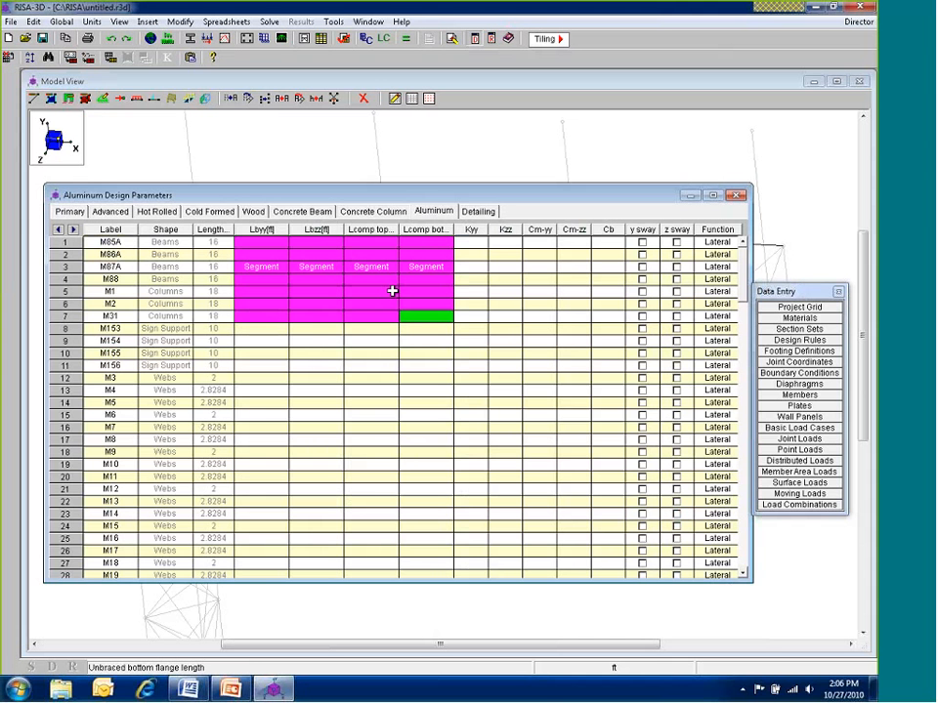
right_click(282, 279)
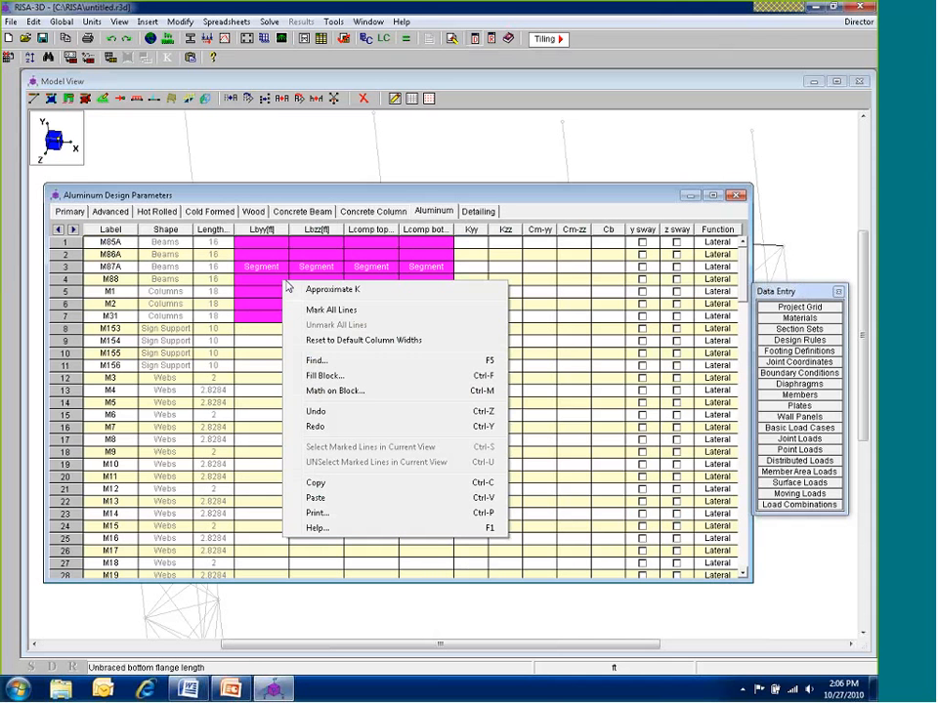
click(325, 376)
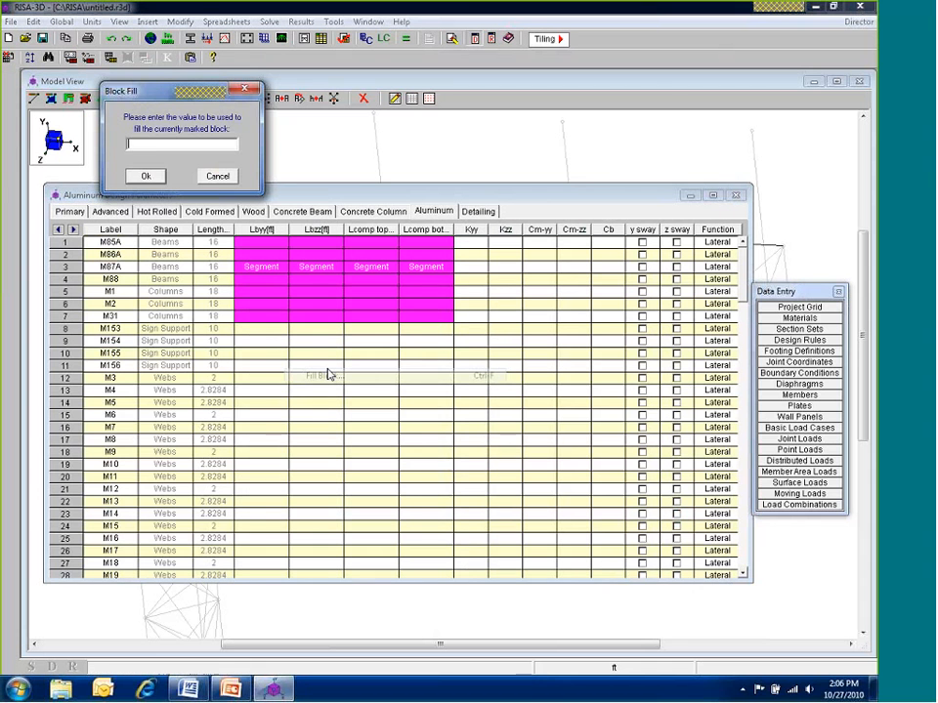
text(segment)
click(146, 177)
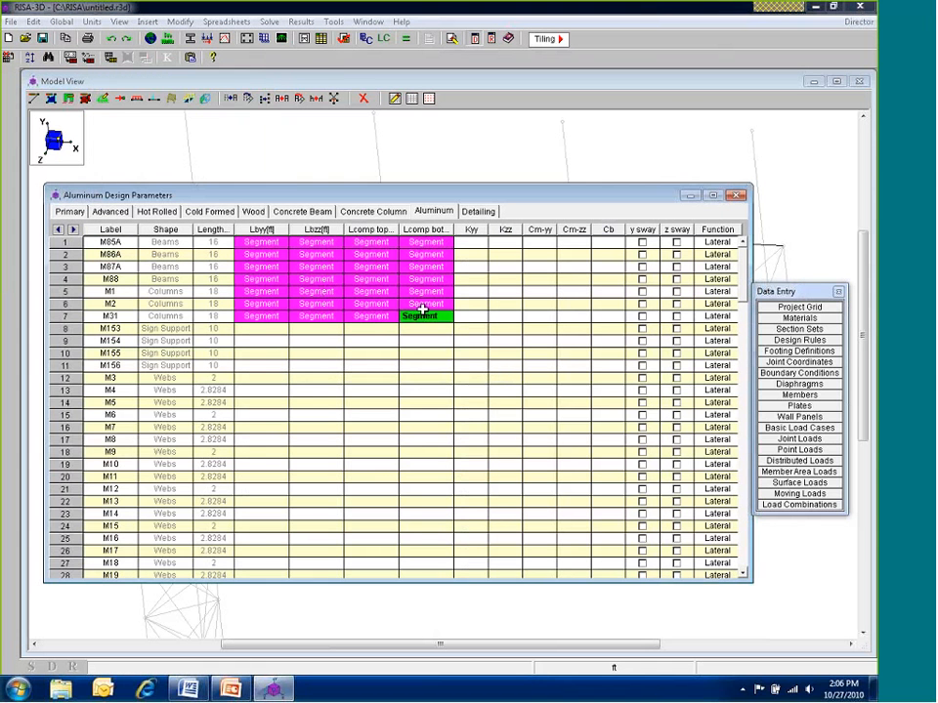
click(736, 195)
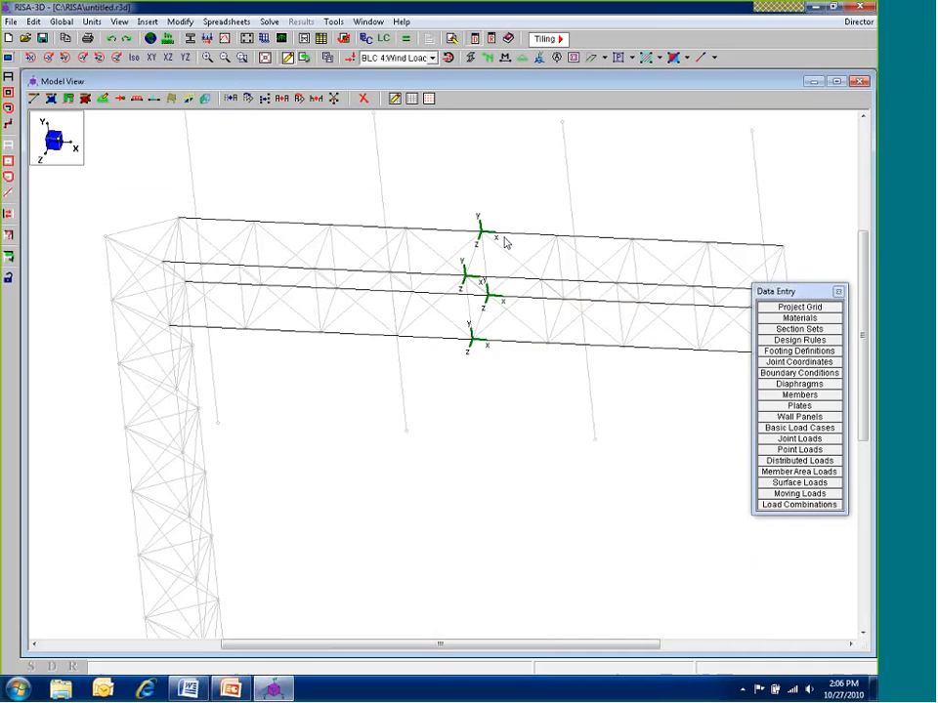
Add the tower's outer vertical chord to the selection and examine its local axes along the truss joints
scroll(225, 391, down, 2)
click(226, 389)
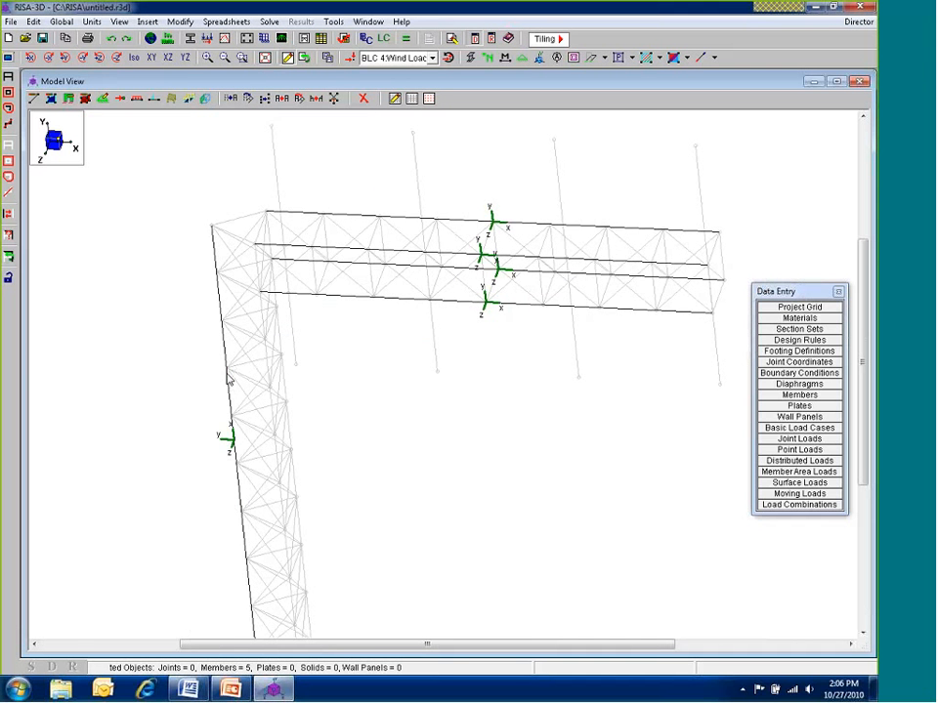
scroll(231, 372, up, 2)
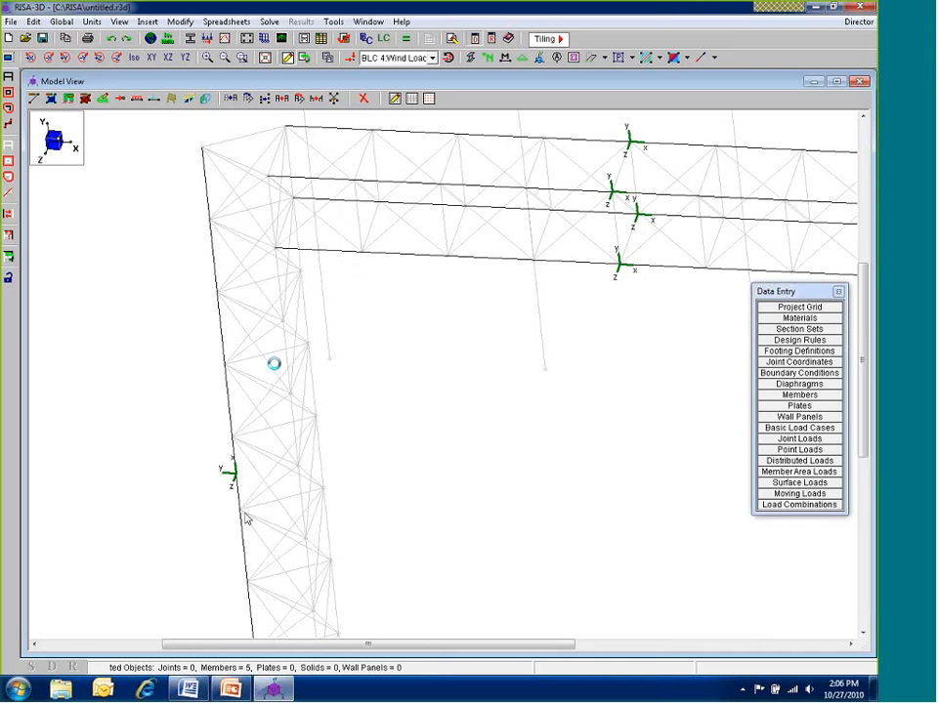
scroll(246, 518, down, 2)
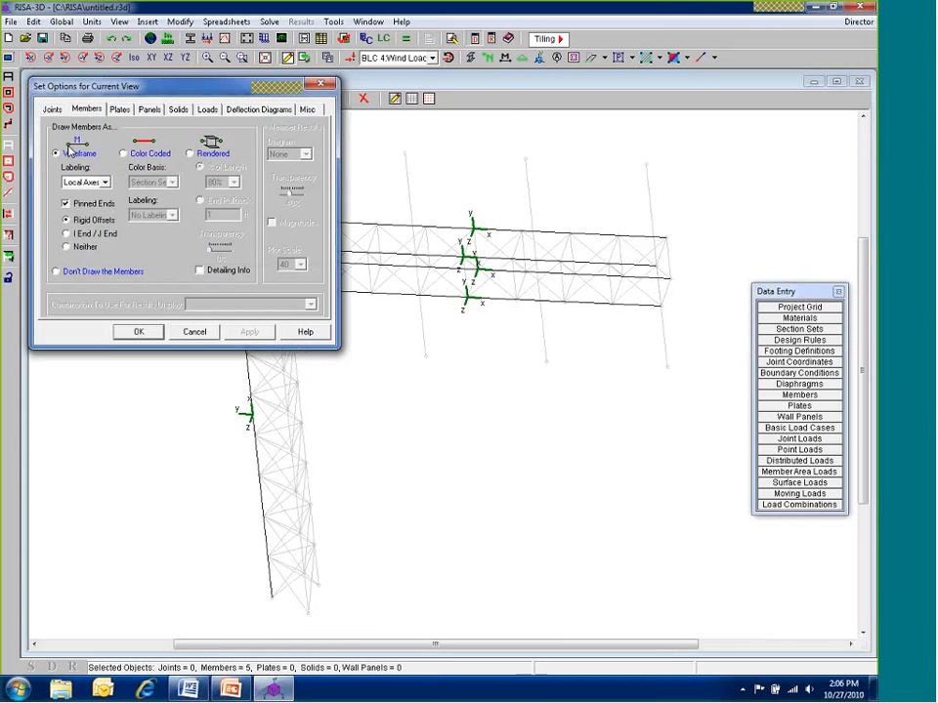
Turn off the wireframe member labeling and reselect the whole model
click(83, 182)
click(86, 192)
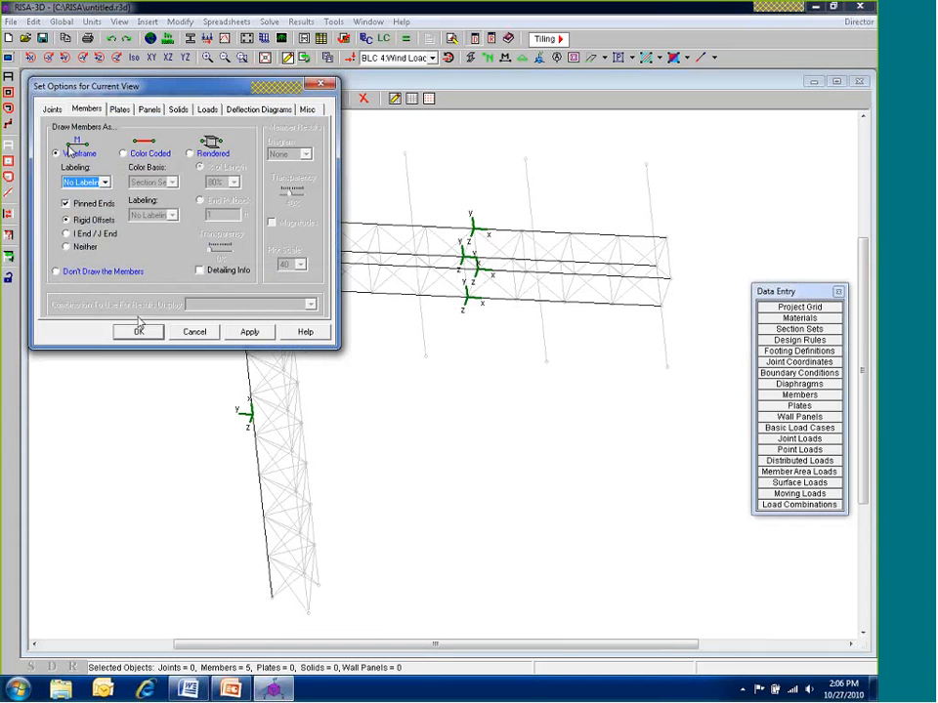
click(137, 331)
click(8, 77)
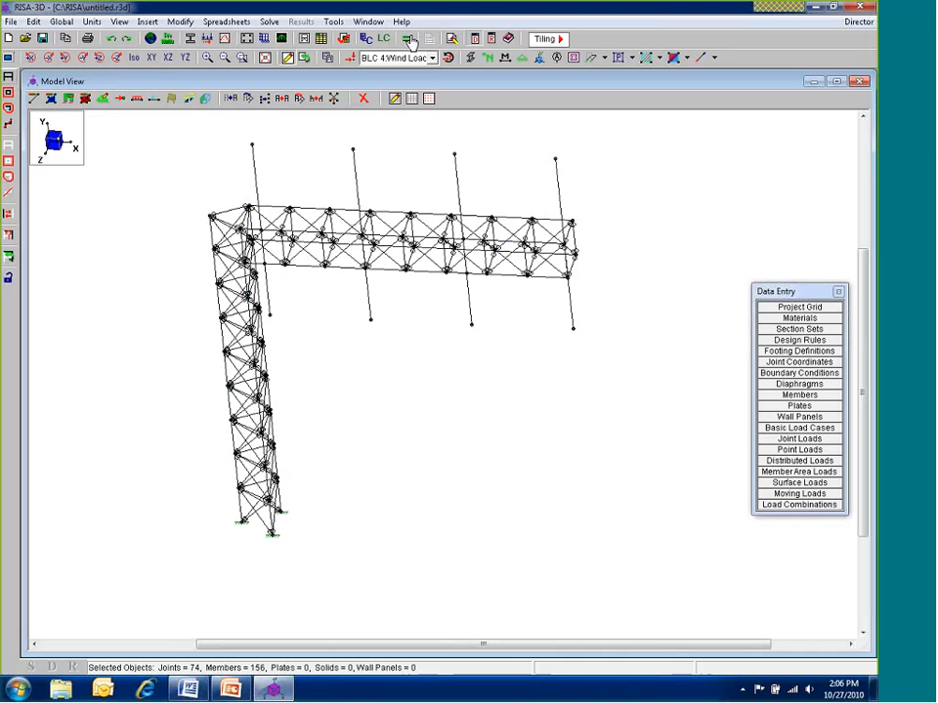
Solve the envelope again and sort the aluminum code checks from highest to lowest to review the overstressed members
click(406, 39)
click(387, 400)
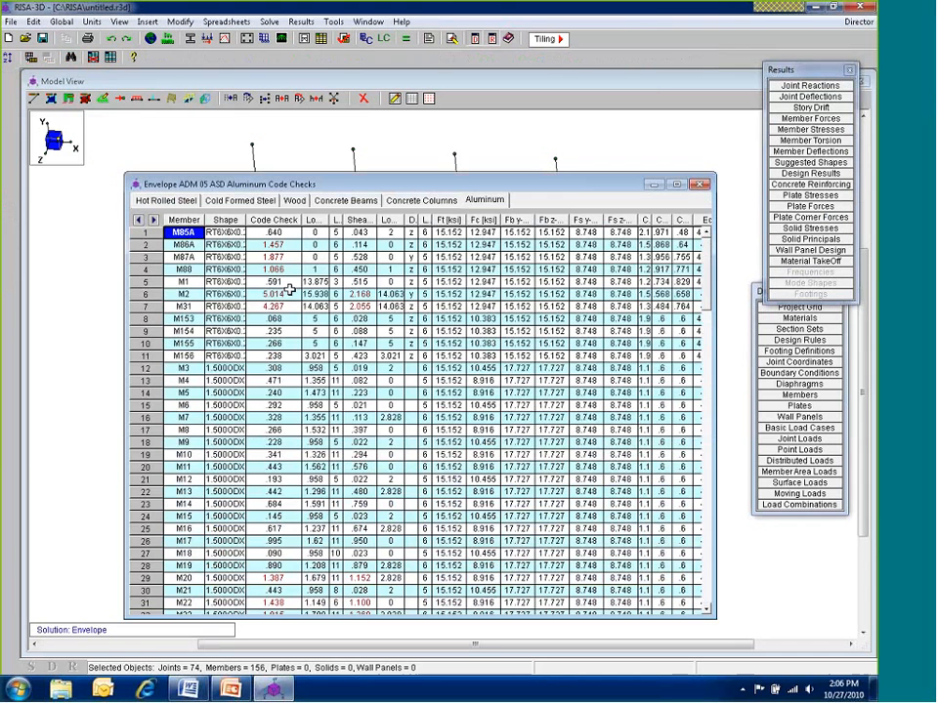
click(273, 219)
right_click(292, 219)
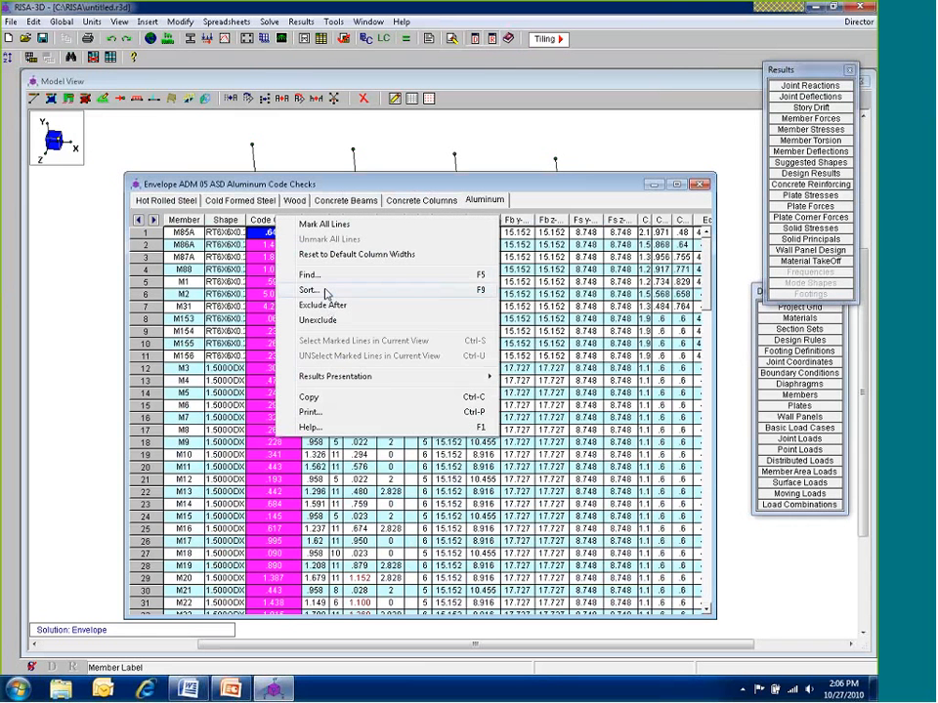
click(310, 290)
click(227, 320)
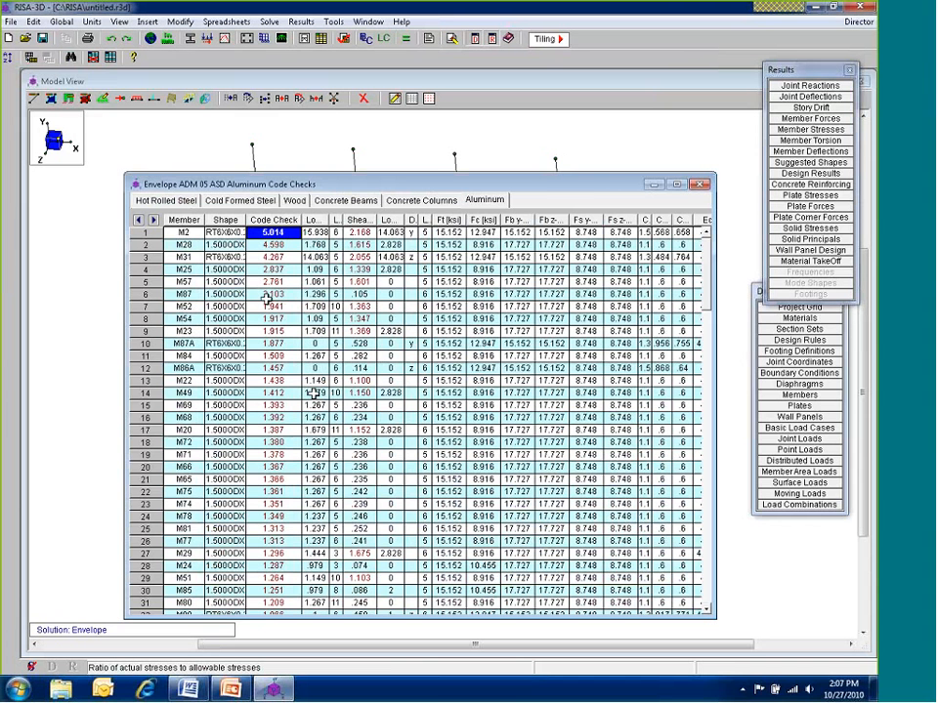
click(700, 188)
Color code the members by Unity (Bending), label them with the same check, and inspect the overstressed ones around the tower
key(F9)
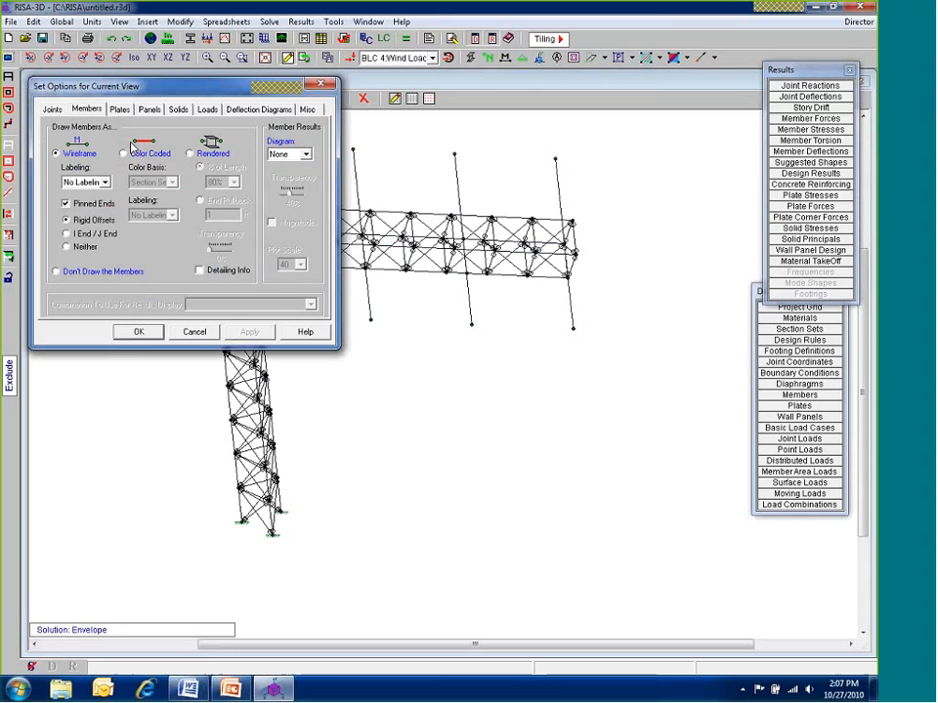
click(124, 154)
click(166, 182)
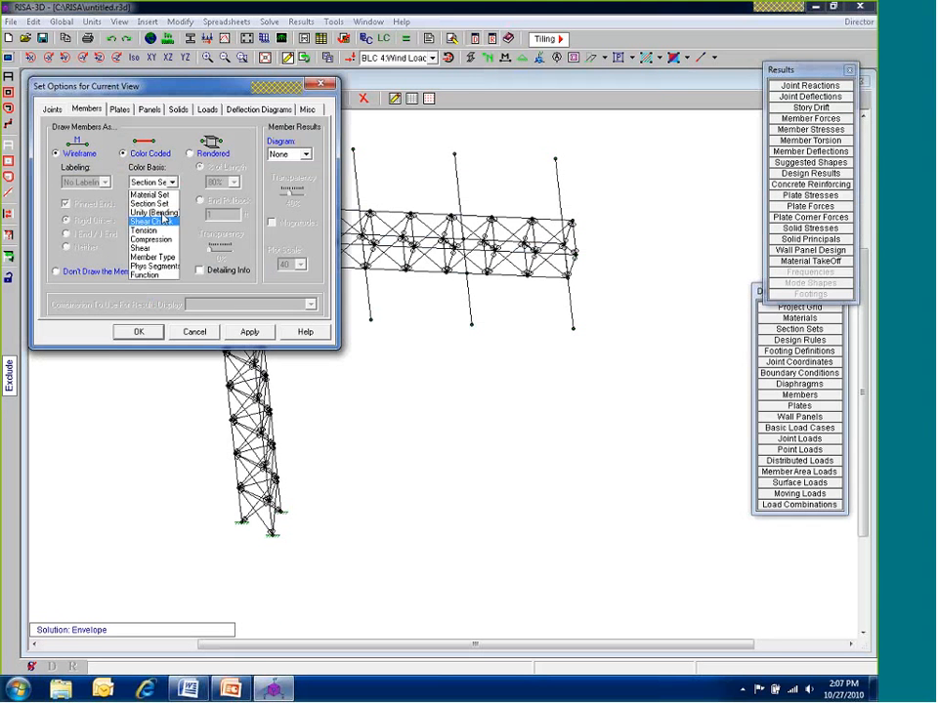
click(156, 213)
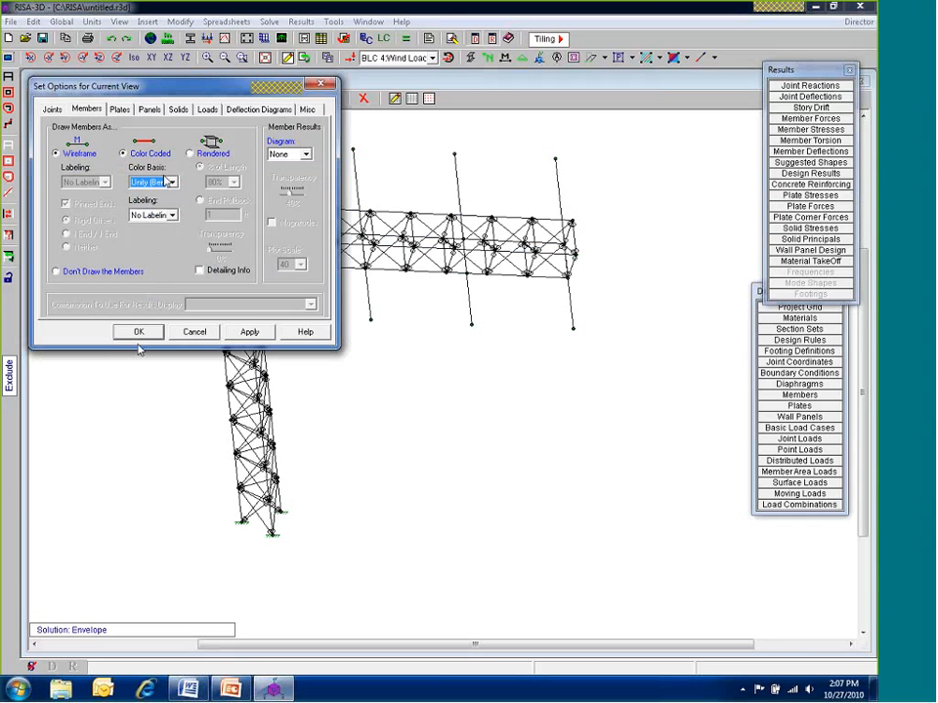
click(171, 215)
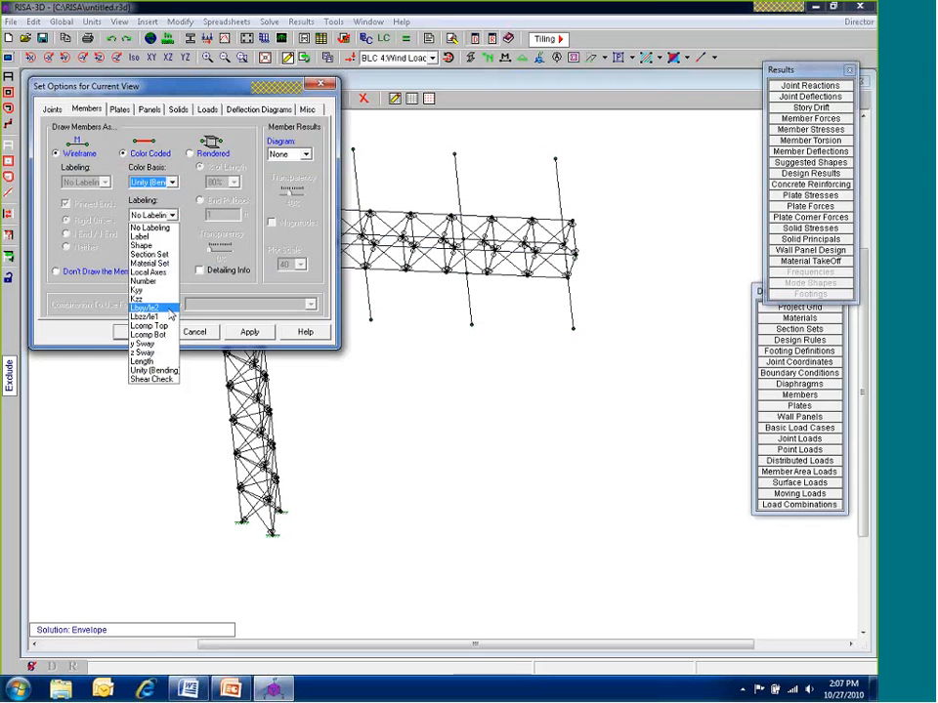
click(153, 371)
click(140, 332)
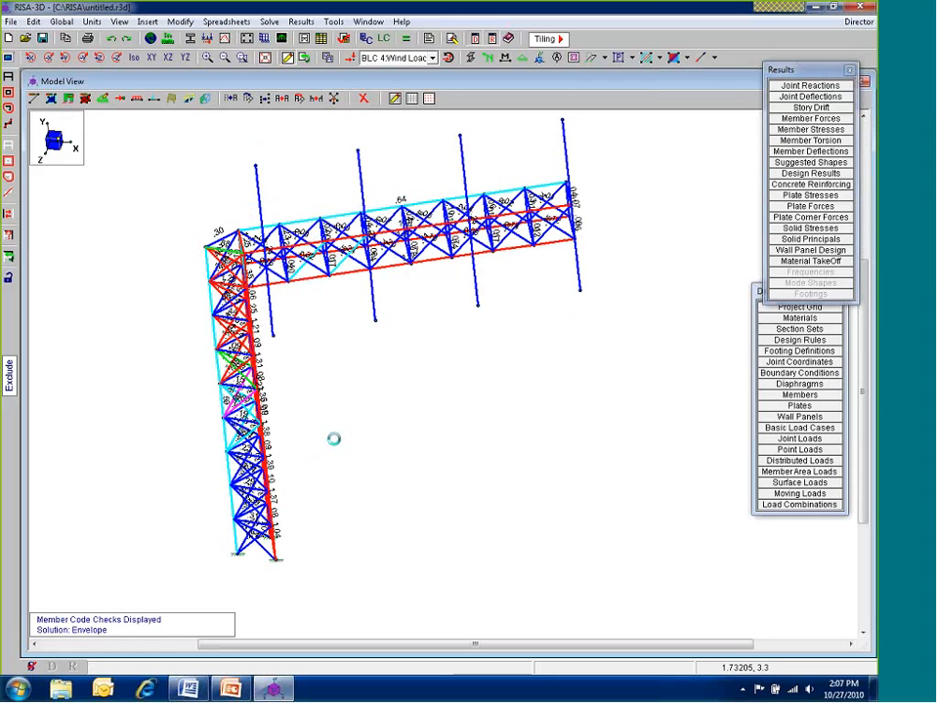
shift+middle_drag(333, 440, 236, 445)
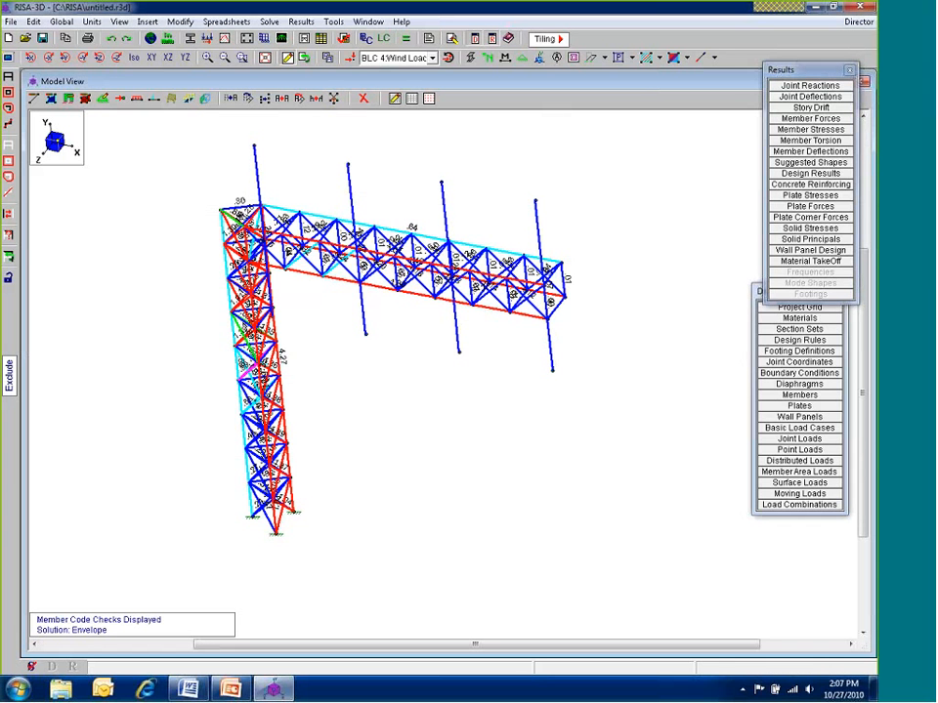
Reopen the aluminum design results, check which load combinations govern the worst code checks, and open the load combinations to compare
click(808, 176)
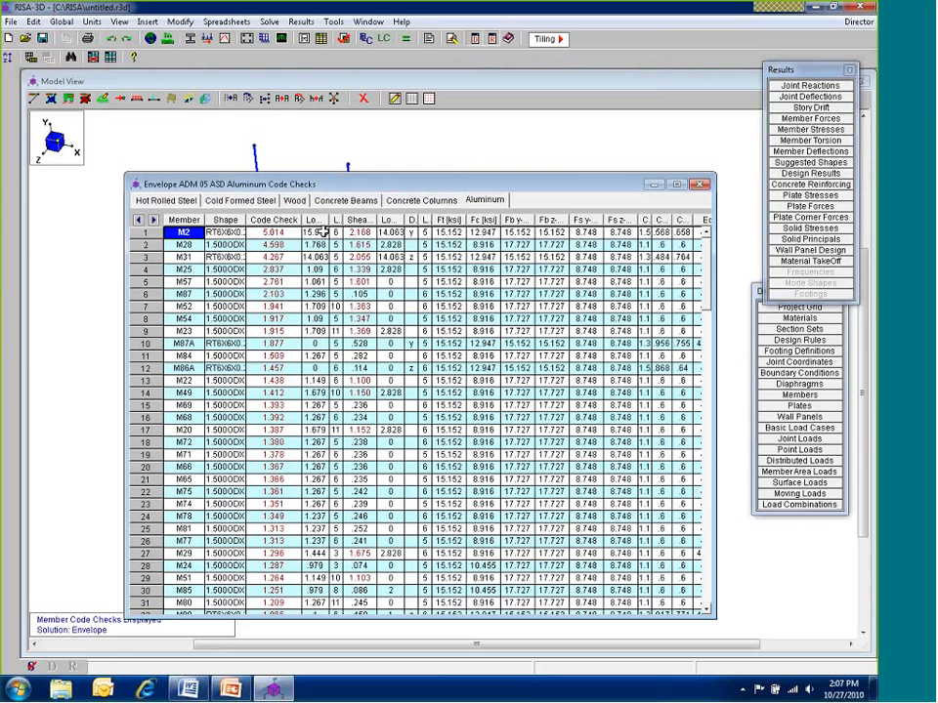
click(334, 232)
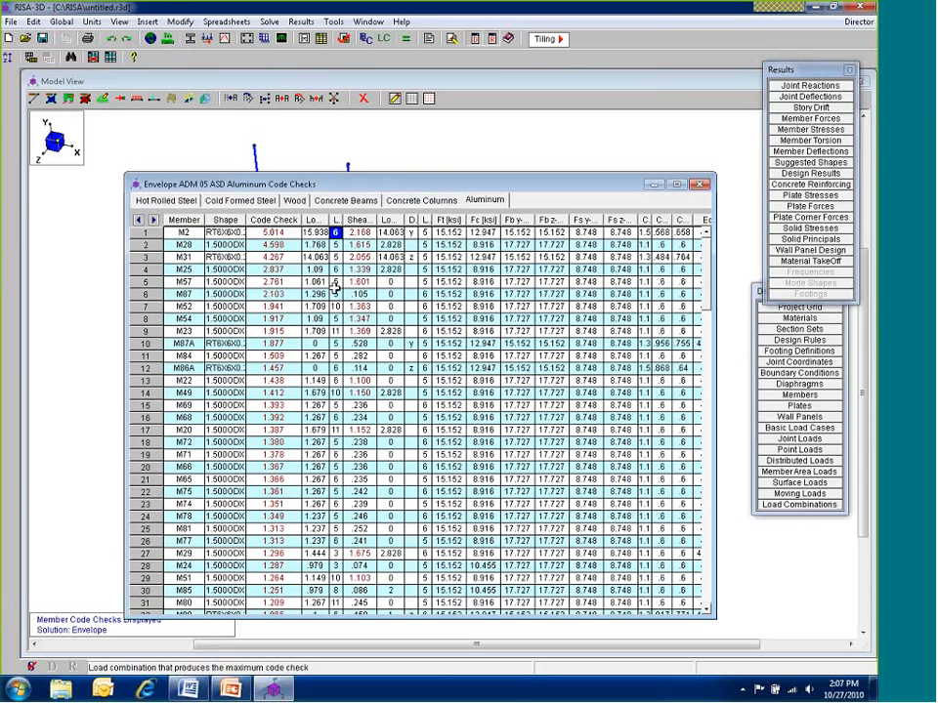
key(Down)
click(799, 504)
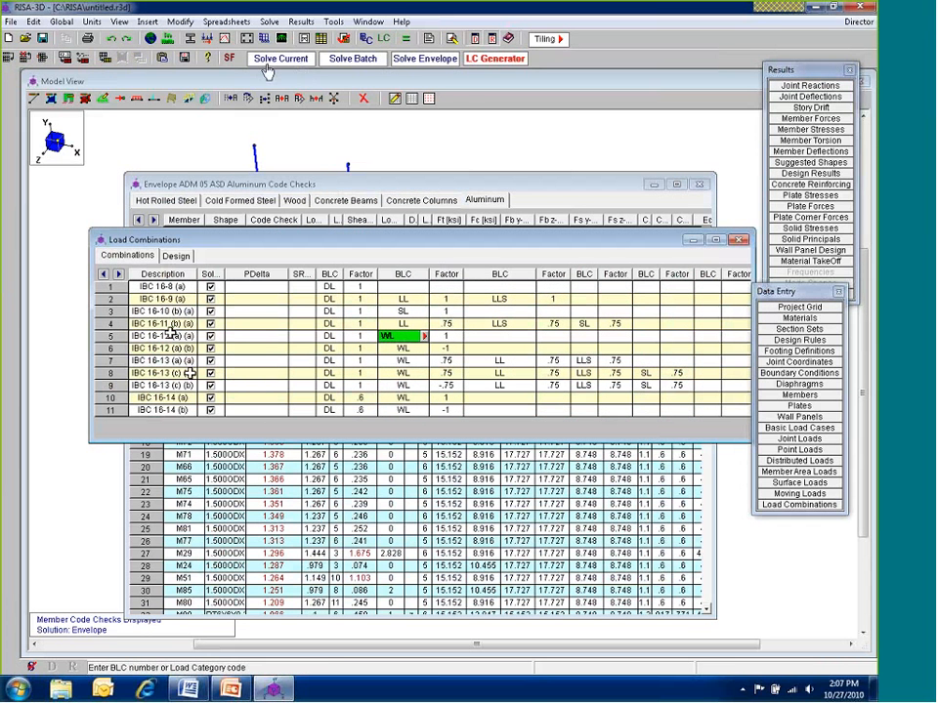
Solve only load combination 5, IBC 16-12 (a) (a), clearing the envelope results, and return to the model view
click(298, 61)
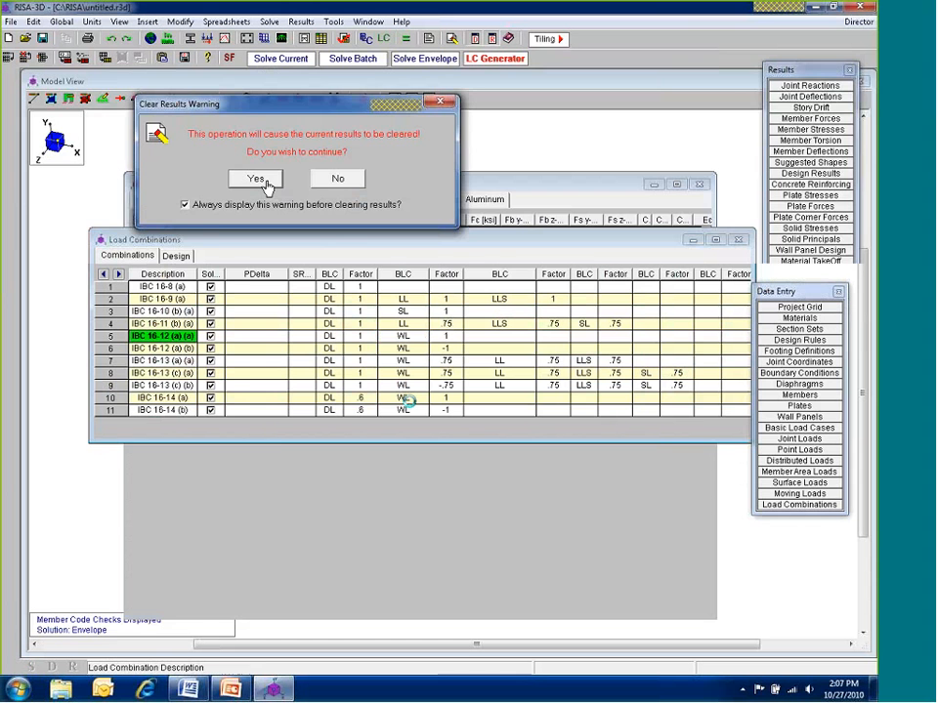
click(256, 179)
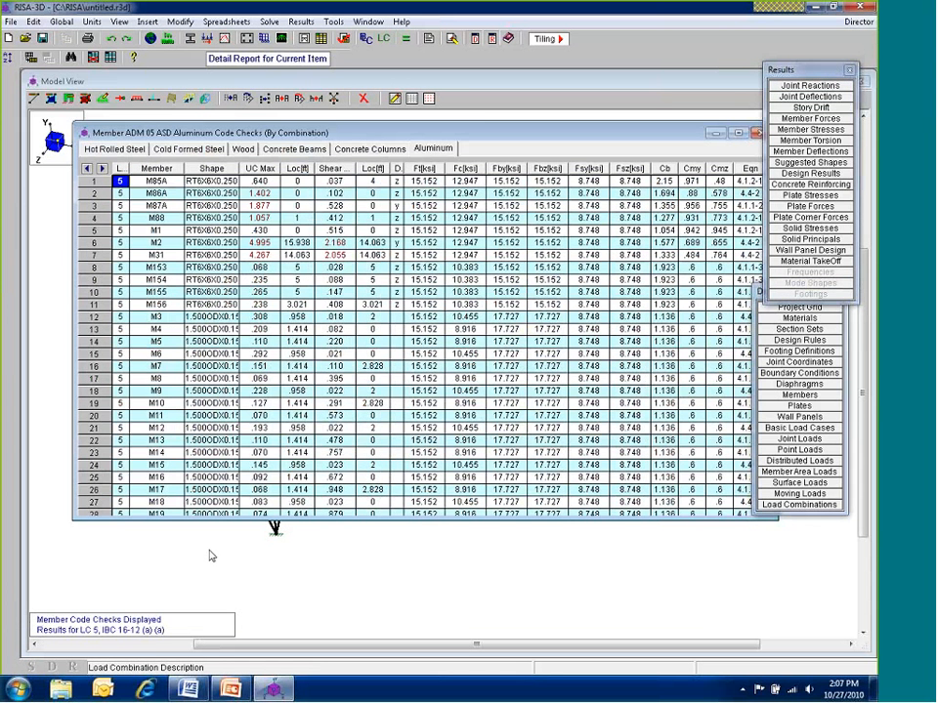
click(440, 623)
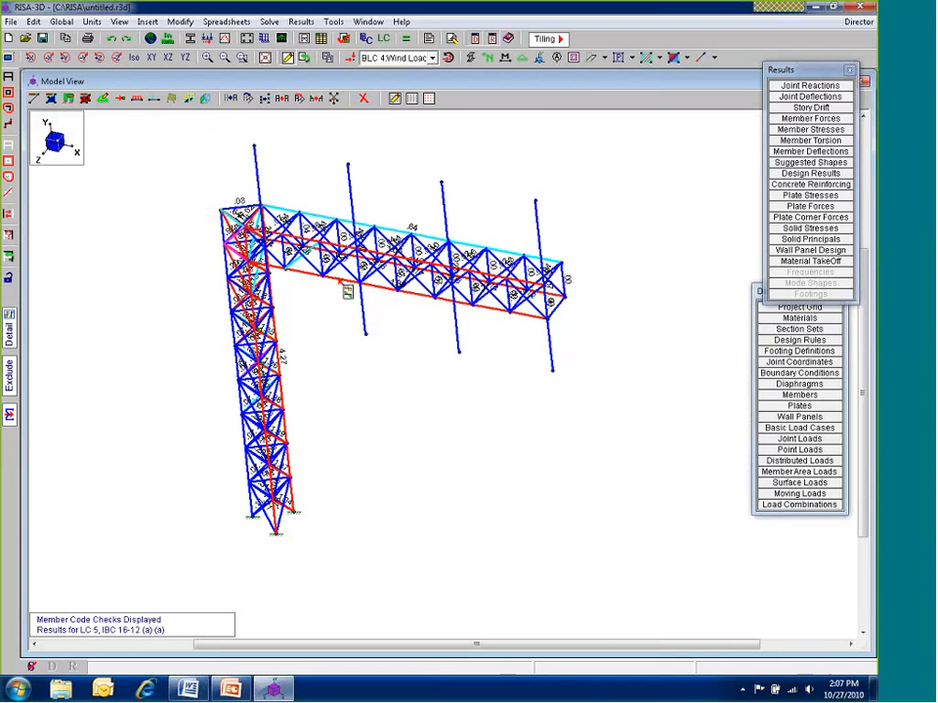
Open the detail report for the arm's lower chord beam M87A, enlarge it, and examine its force diagrams and ASD code check
click(347, 291)
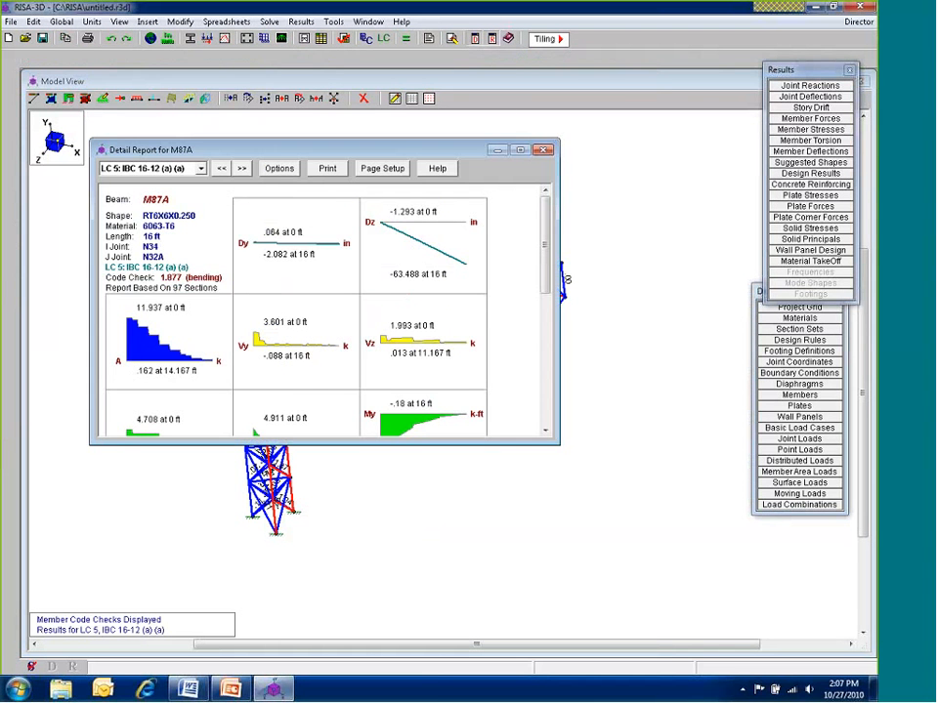
drag(211, 151, 191, 73)
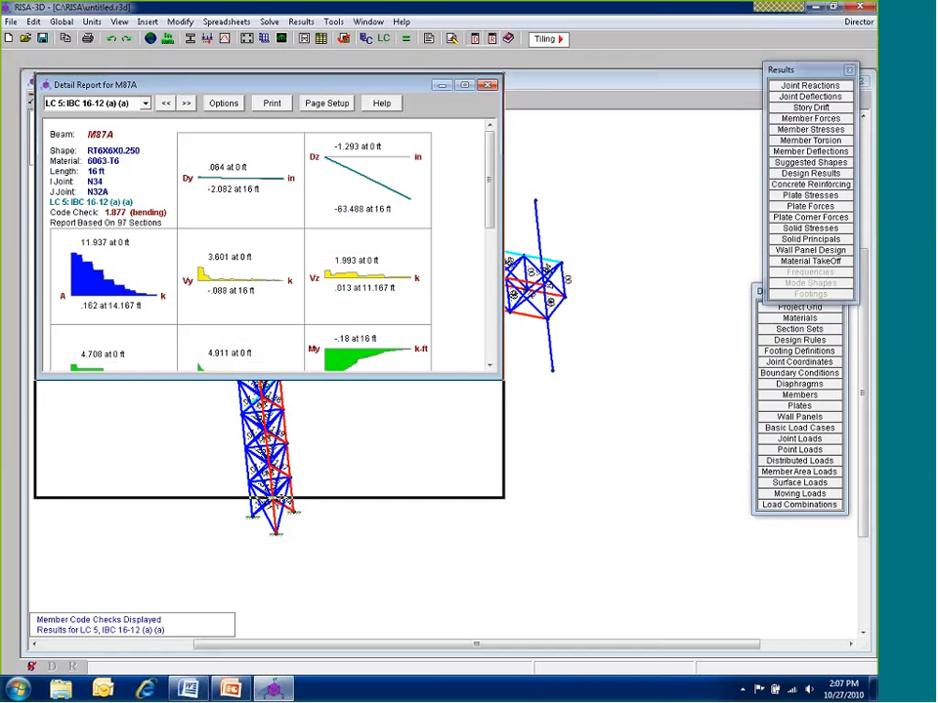
drag(352, 581, 352, 594)
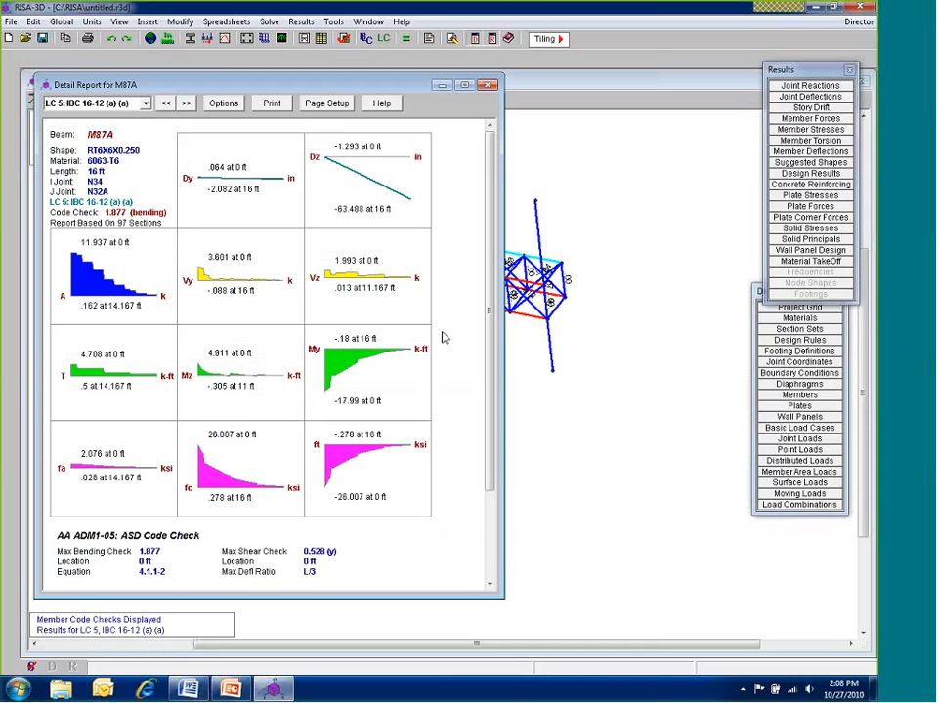
drag(492, 296, 498, 391)
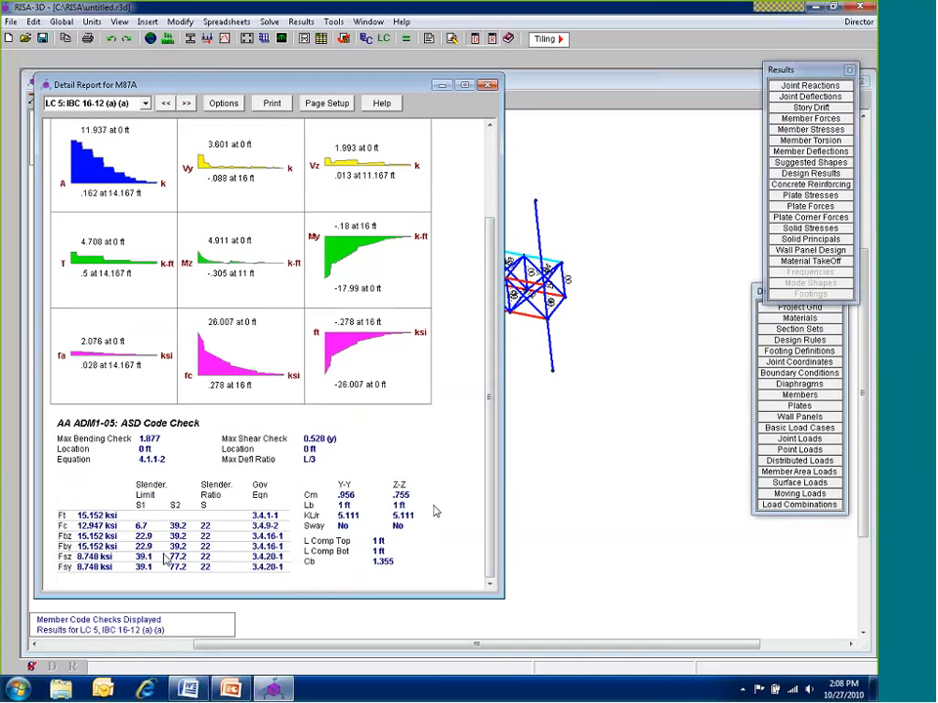
drag(496, 551, 500, 446)
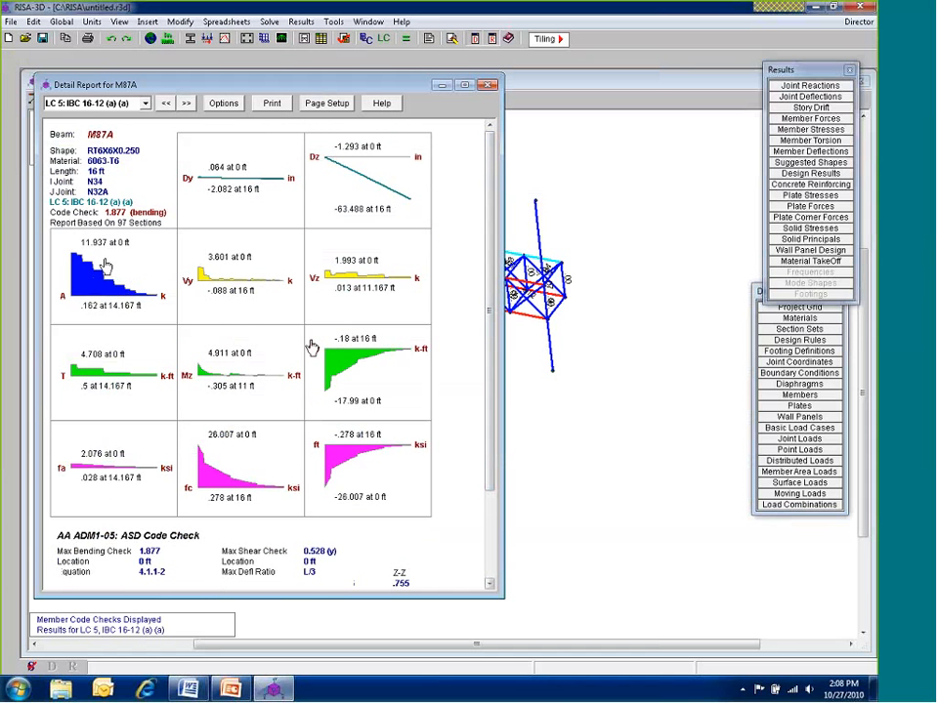
scroll(268, 398, down, 5)
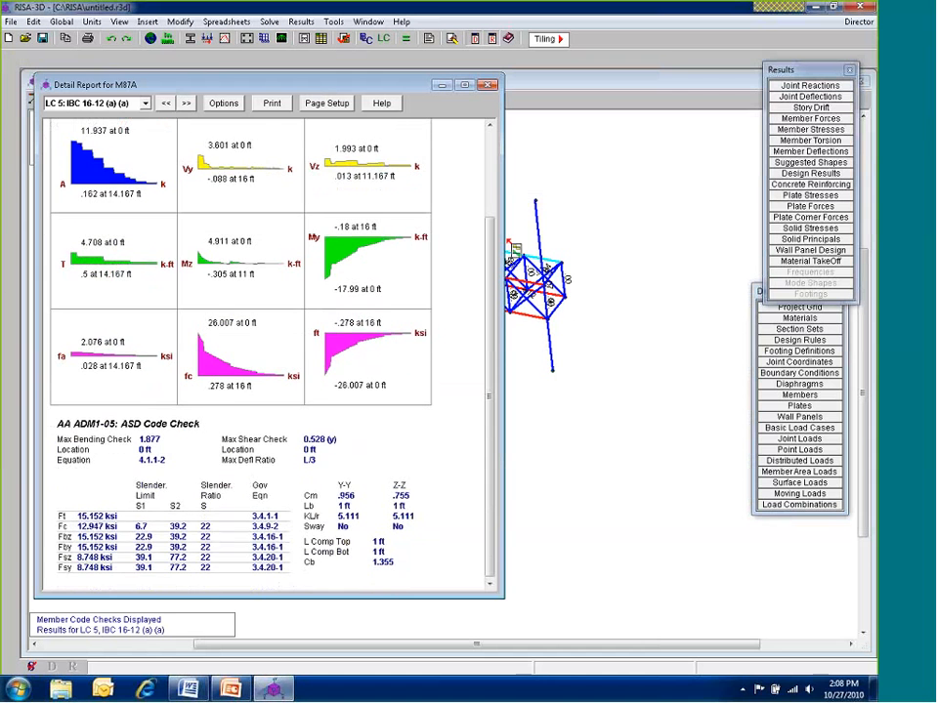
click(732, 458)
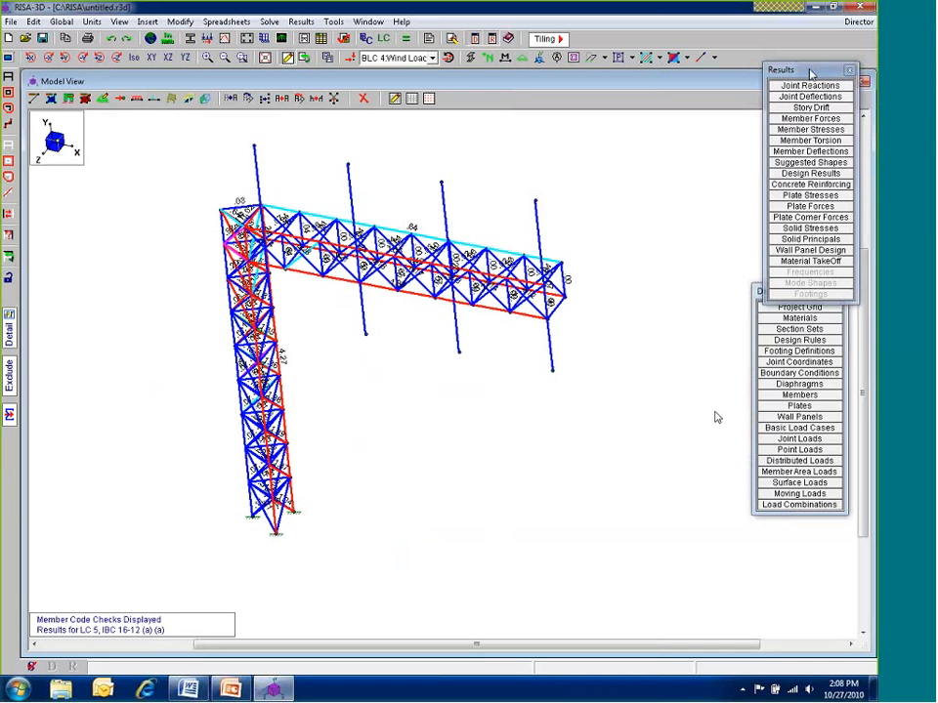
Solve again using the suggested RT8X8X0.375 shapes for Columns and Beams only, leaving out the Webs and Sign Support suggestions
click(810, 162)
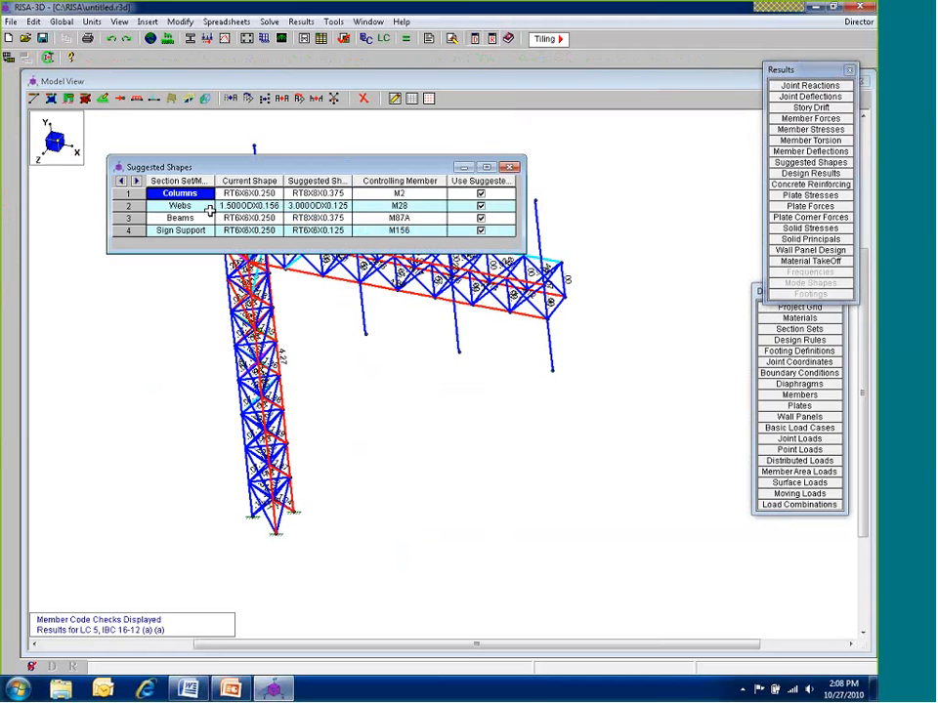
click(481, 206)
click(456, 223)
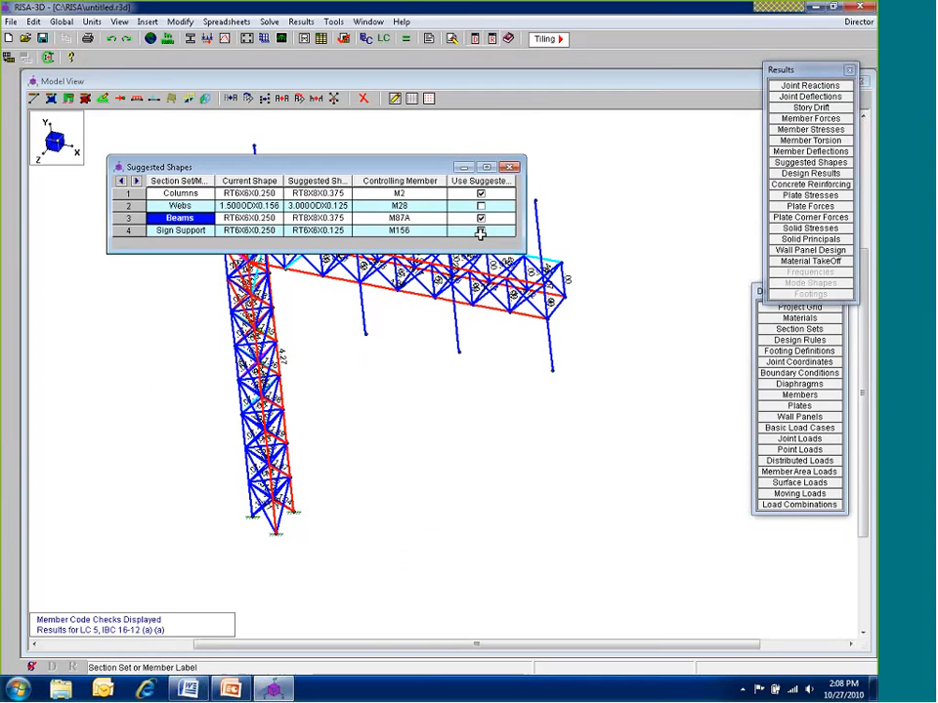
click(481, 231)
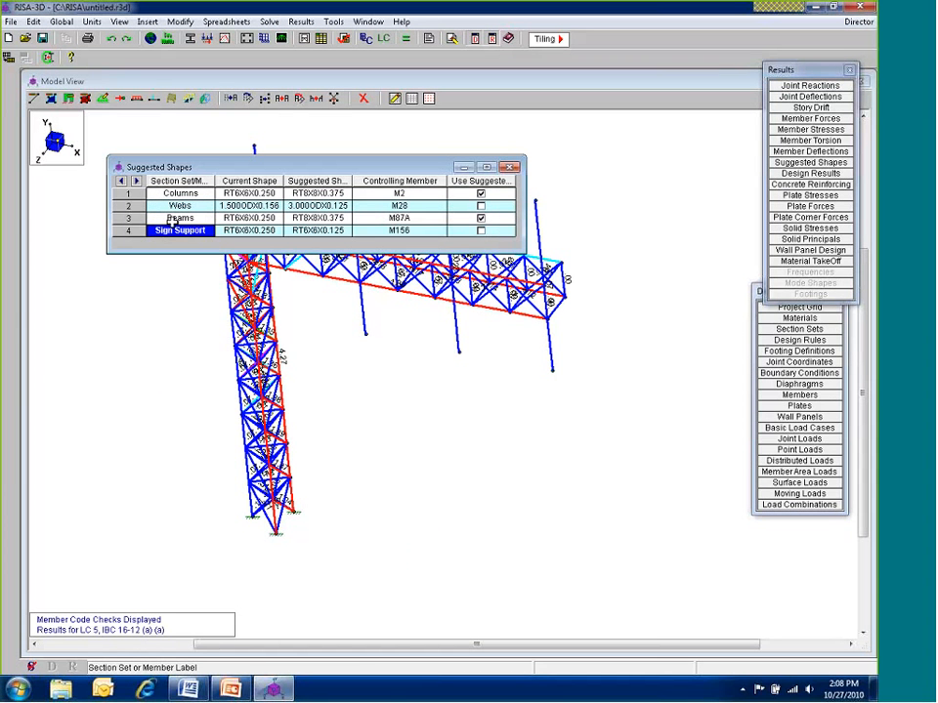
click(327, 220)
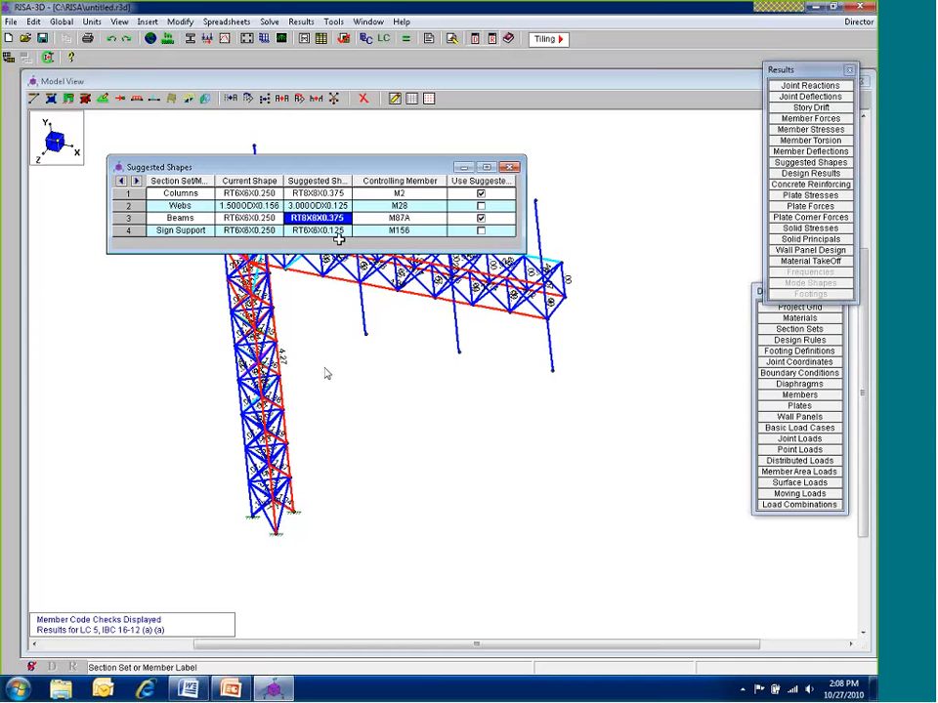
right_click(316, 194)
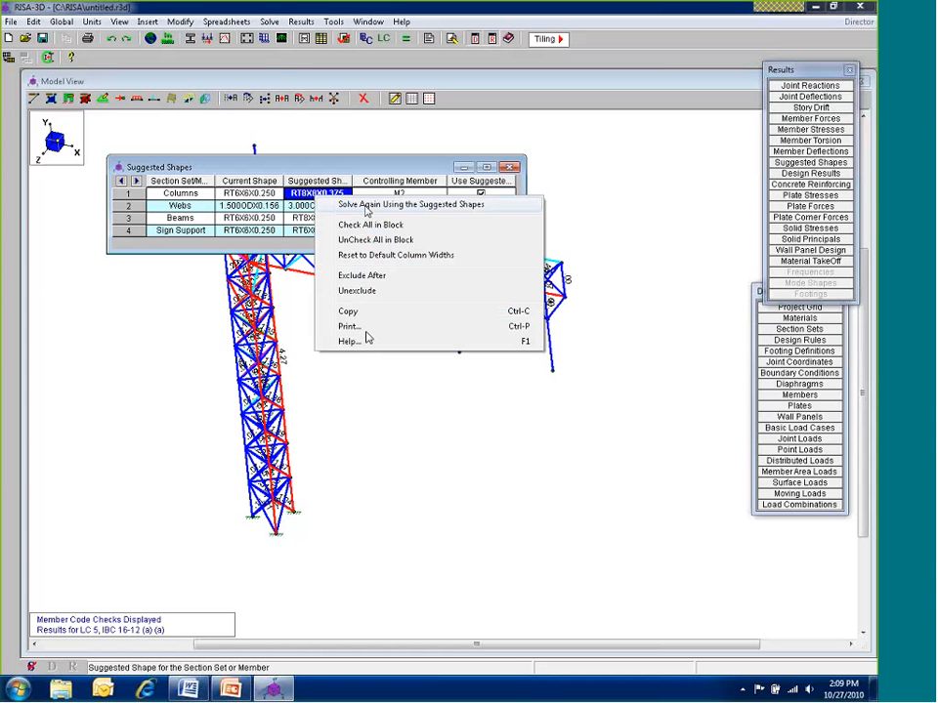
click(367, 205)
click(496, 412)
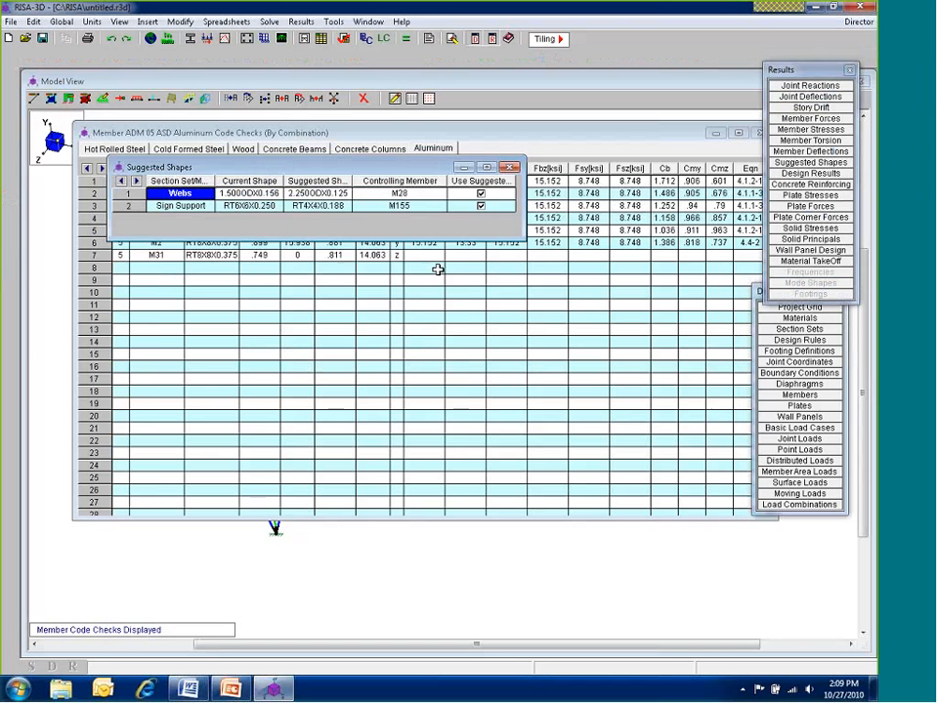
click(510, 169)
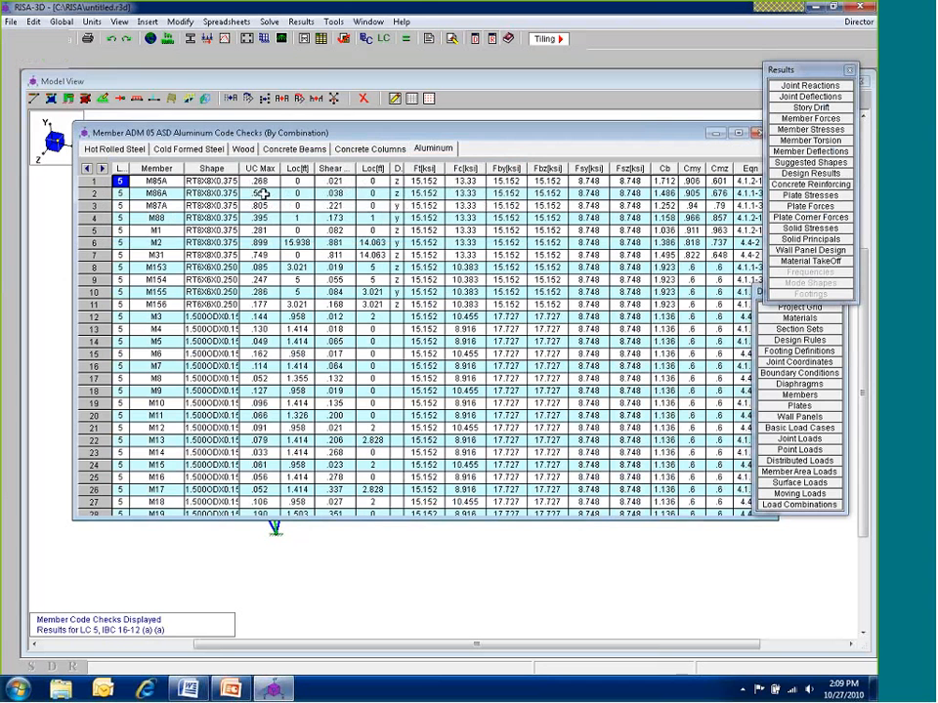
Sort the aluminum code checks by UC Max from absolute maximum to absolute minimum, review the worst members, and return to the model view
right_click(273, 172)
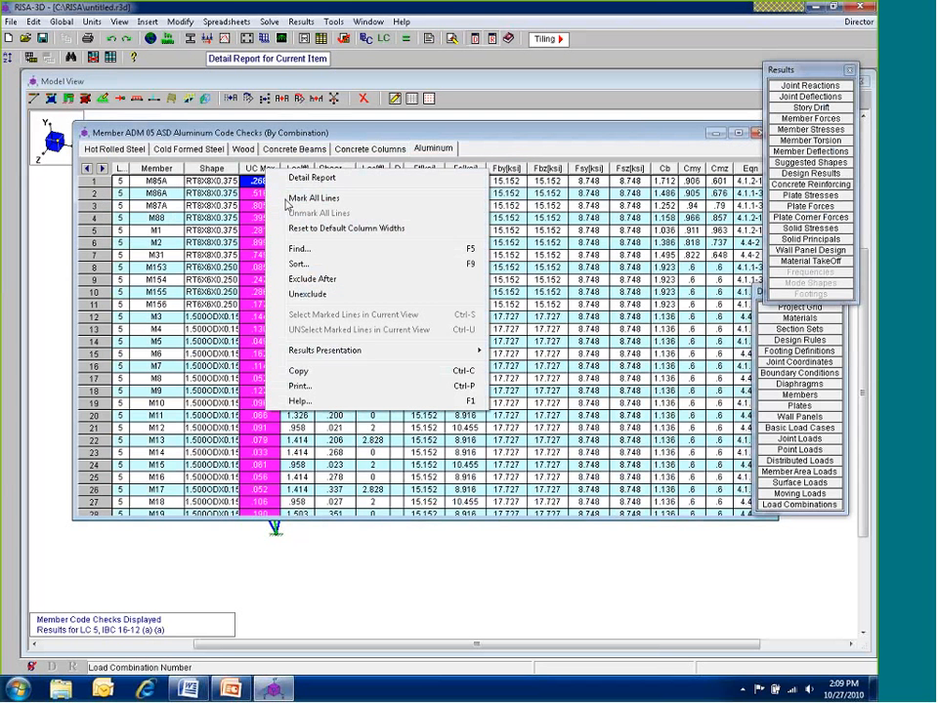
click(298, 264)
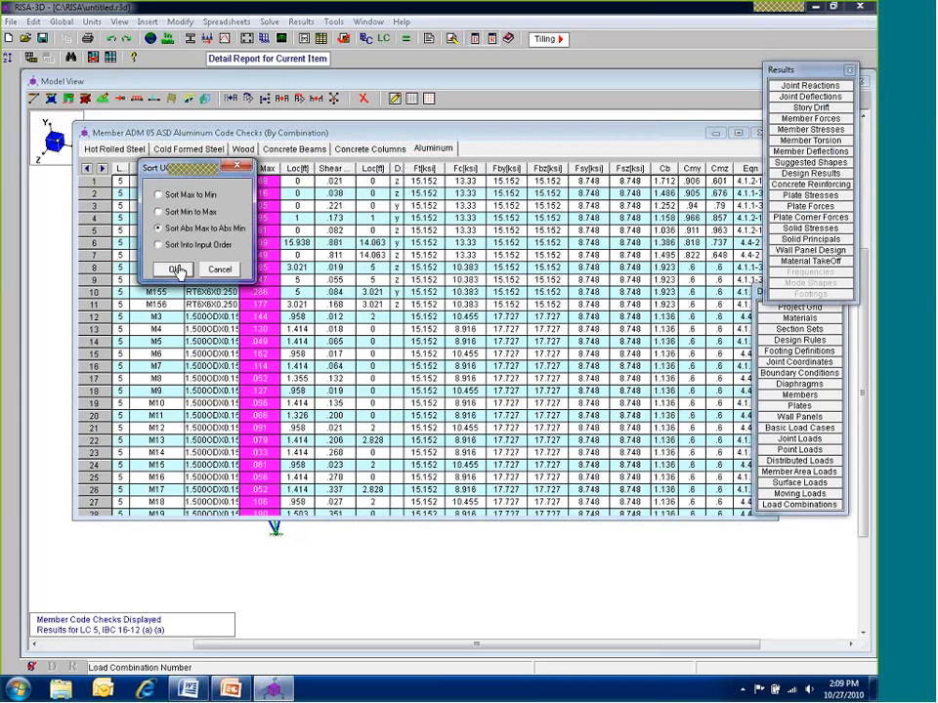
click(177, 270)
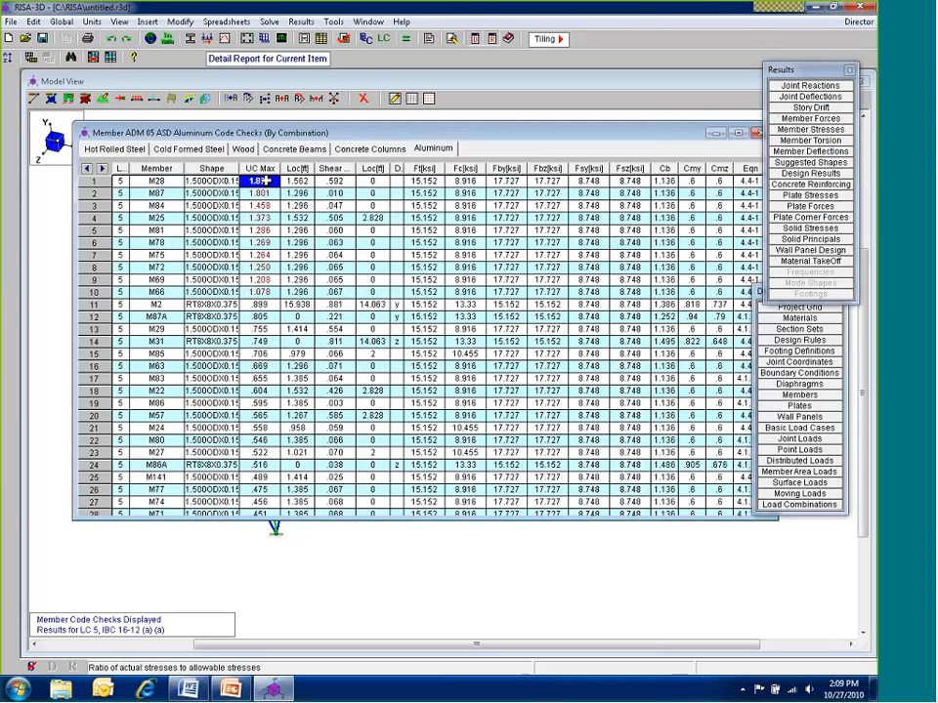
click(197, 180)
drag(196, 180, 259, 279)
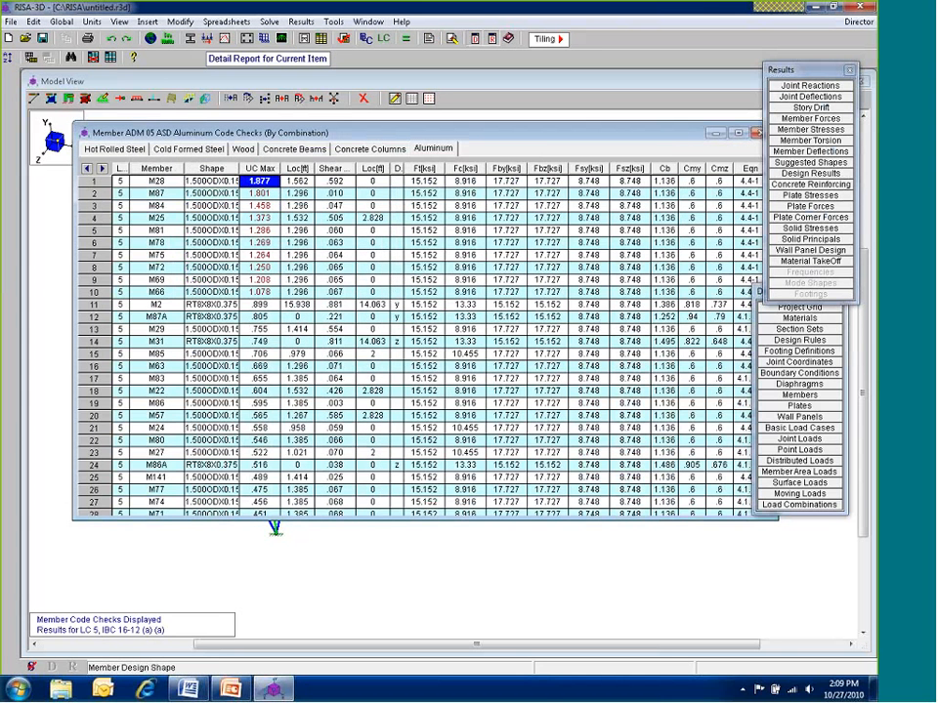
click(518, 632)
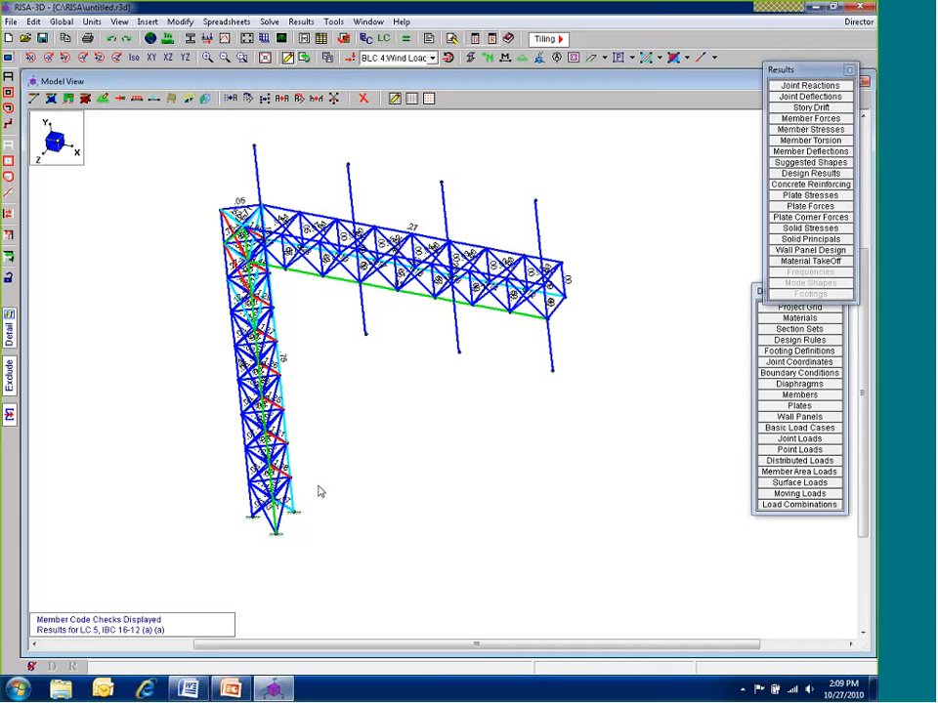
Switch the members from color-coded code checks to plain wireframe and choose BLC 4 Wind Load Structure as the load case
key(F9)
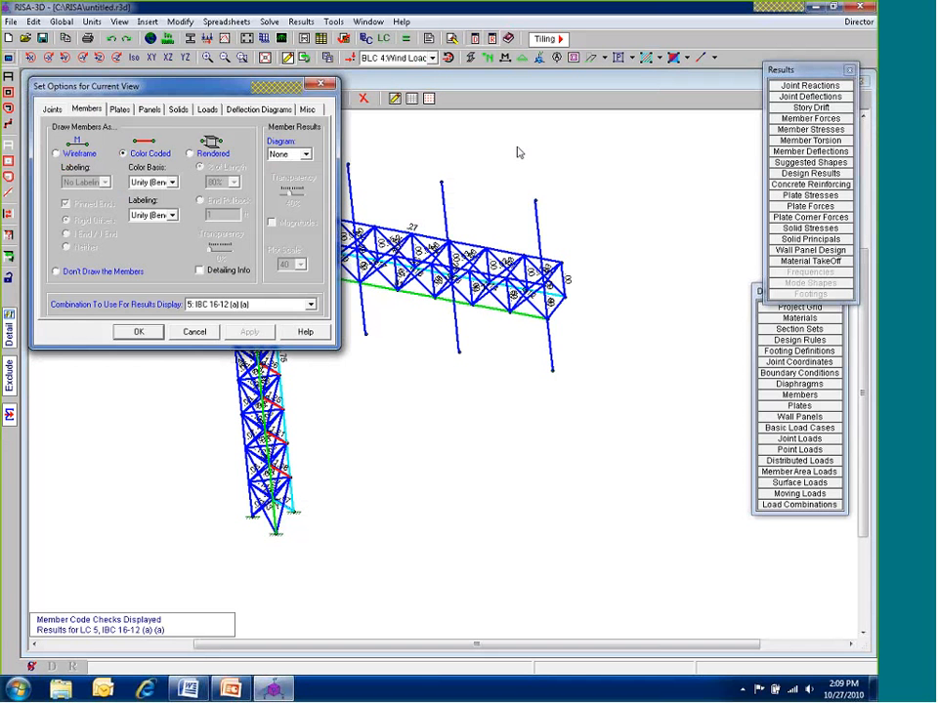
click(324, 89)
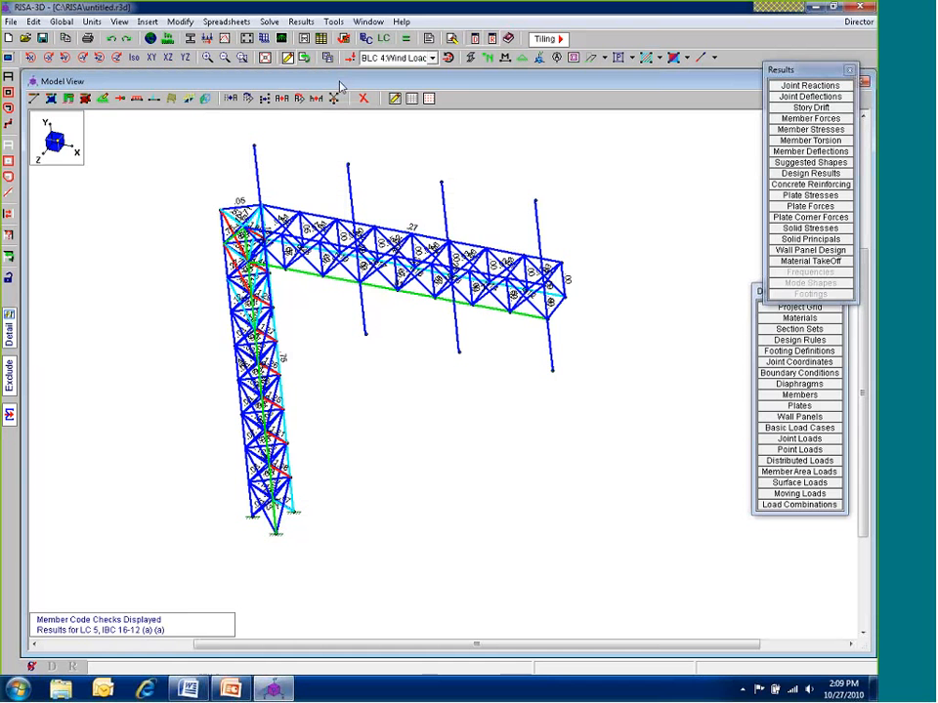
click(470, 58)
click(391, 58)
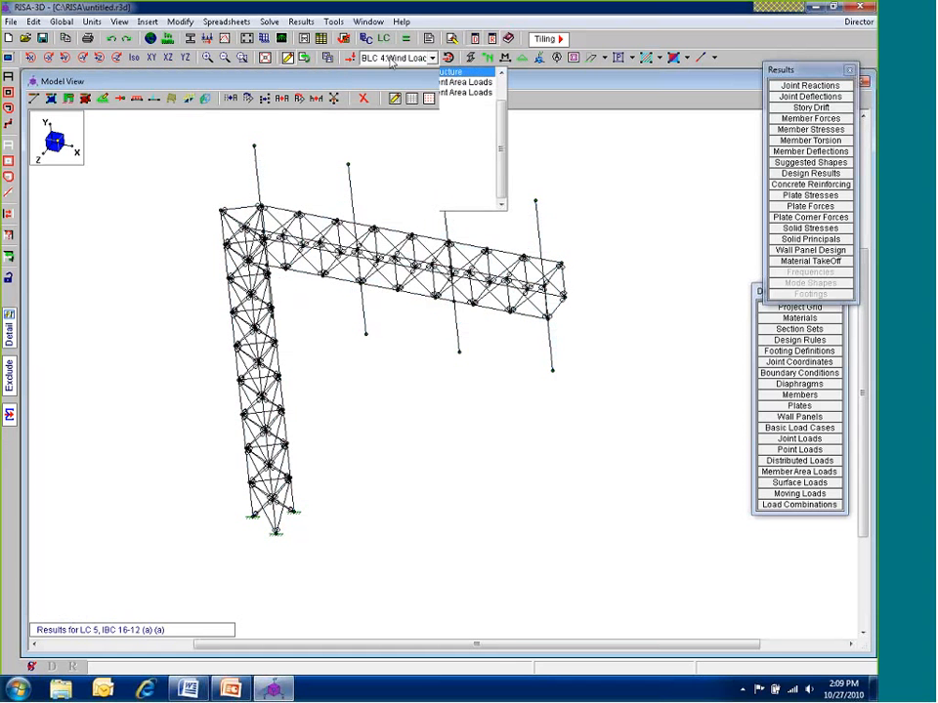
click(430, 72)
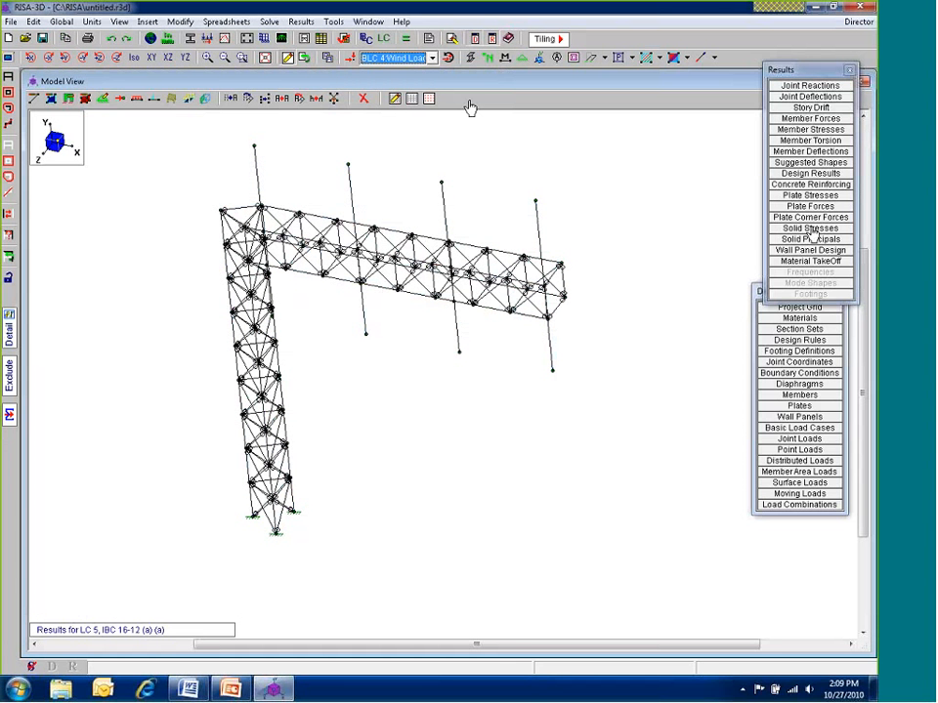
Open the basic load cases to check the wind loads and their transient area load cases, and return to the model view
click(816, 435)
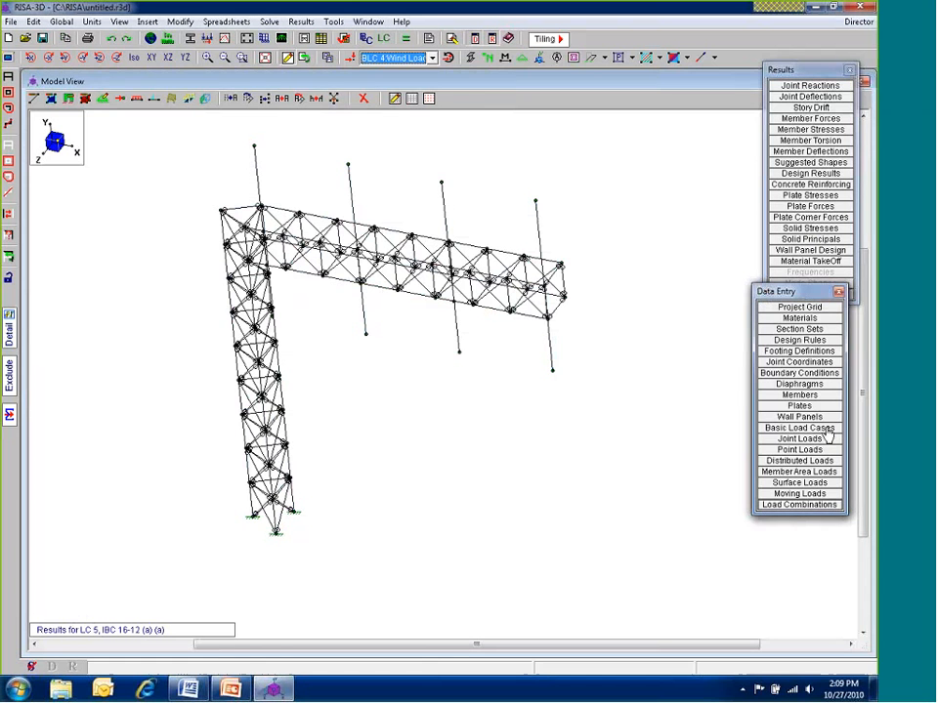
click(813, 430)
click(320, 119)
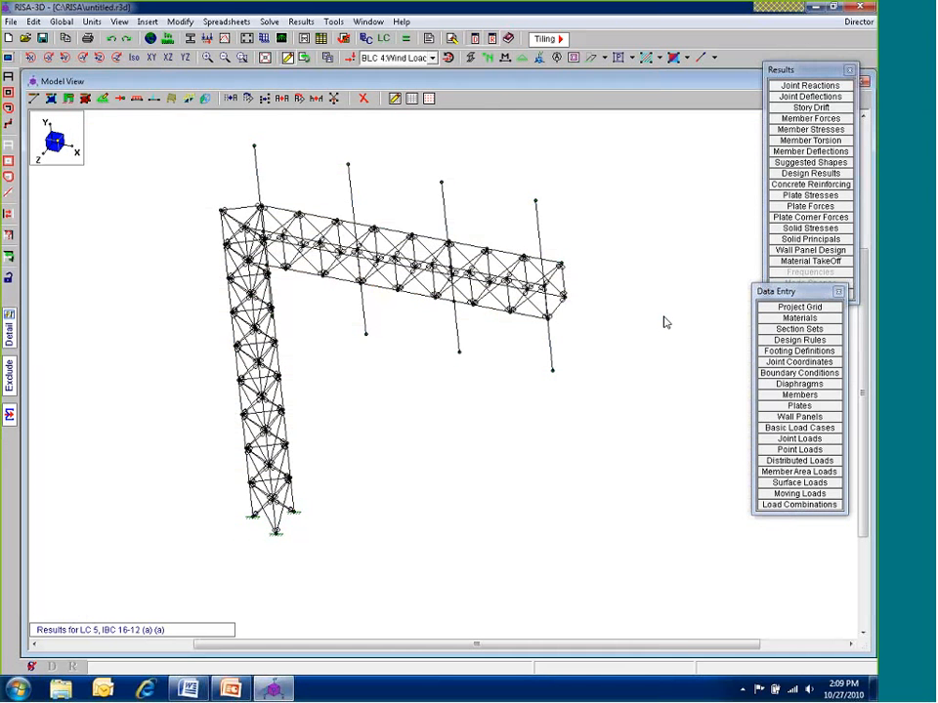
click(345, 101)
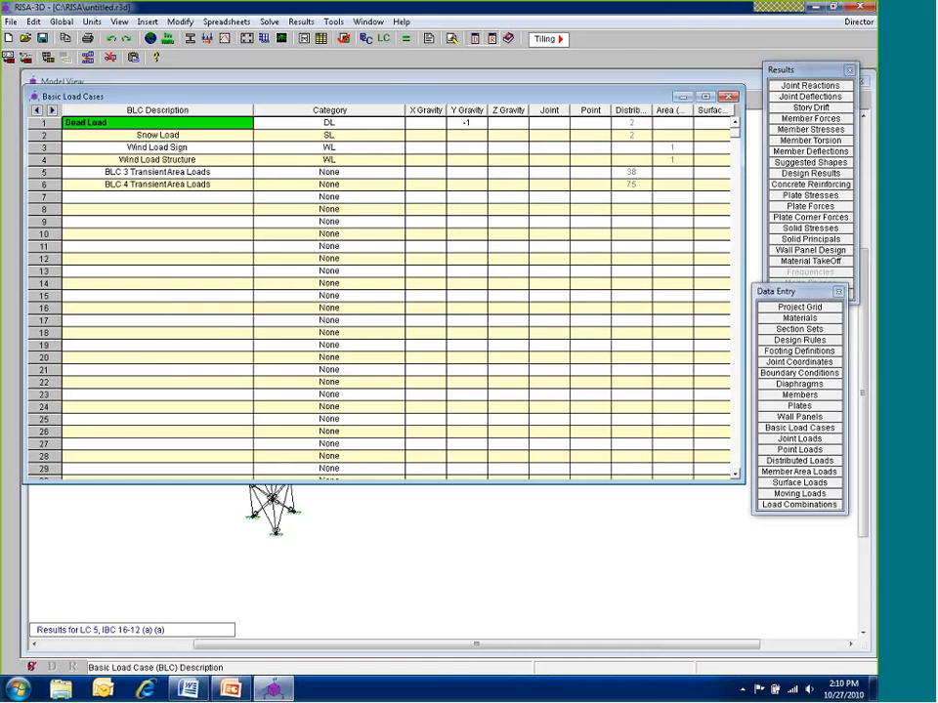
click(571, 559)
Display the BLC 3 Transient Area Loads on the model, inspect them from another angle, and switch to the BLC 4 Transient Area Loads
click(390, 58)
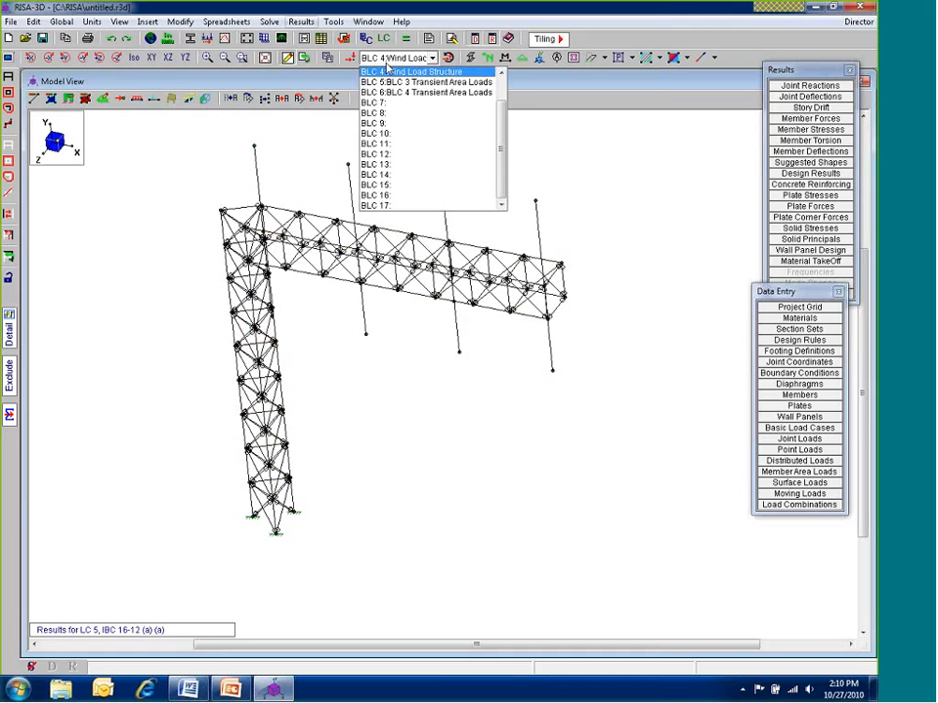
click(420, 82)
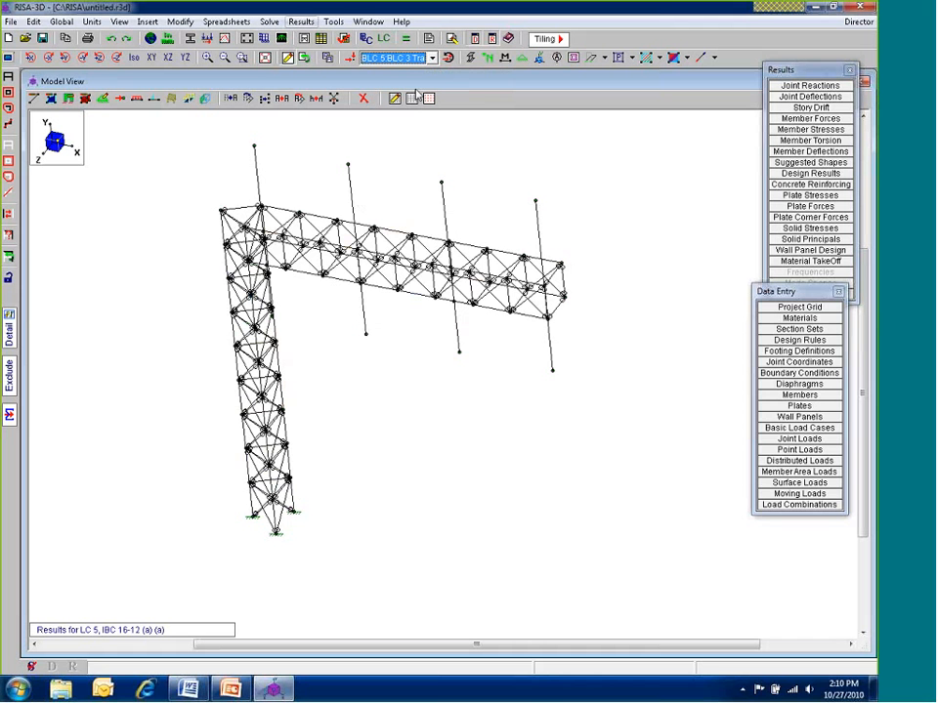
click(412, 98)
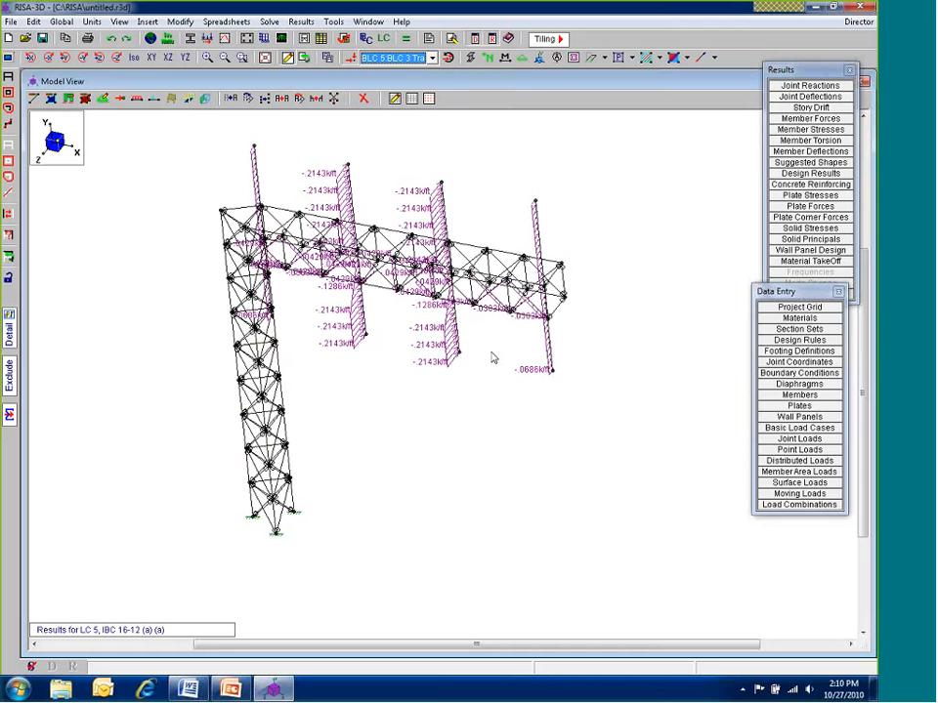
middle_drag(492, 355, 506, 193)
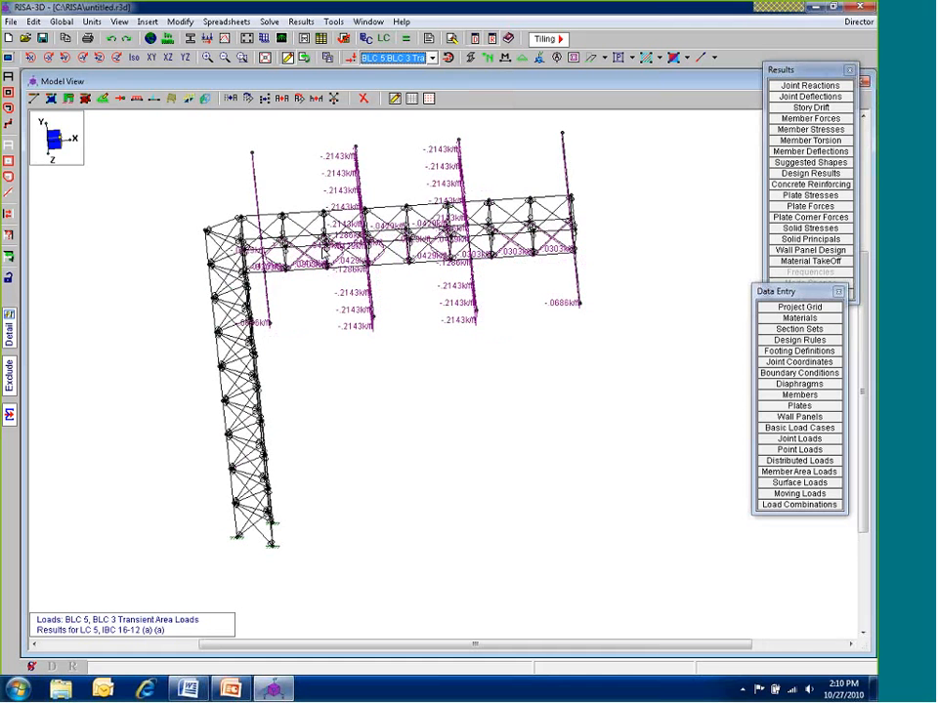
click(431, 58)
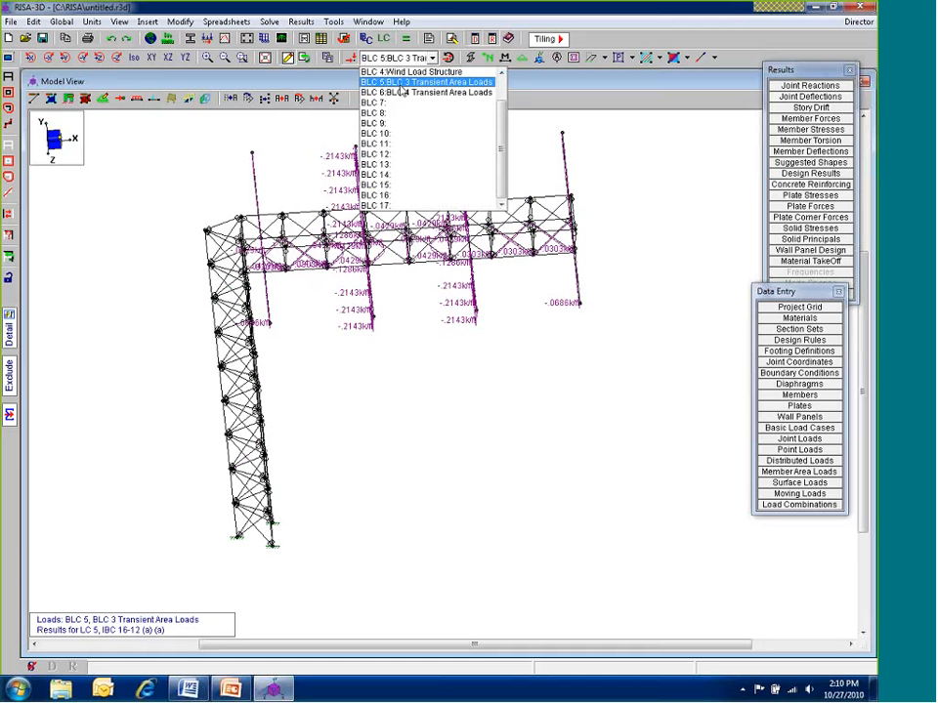
click(401, 91)
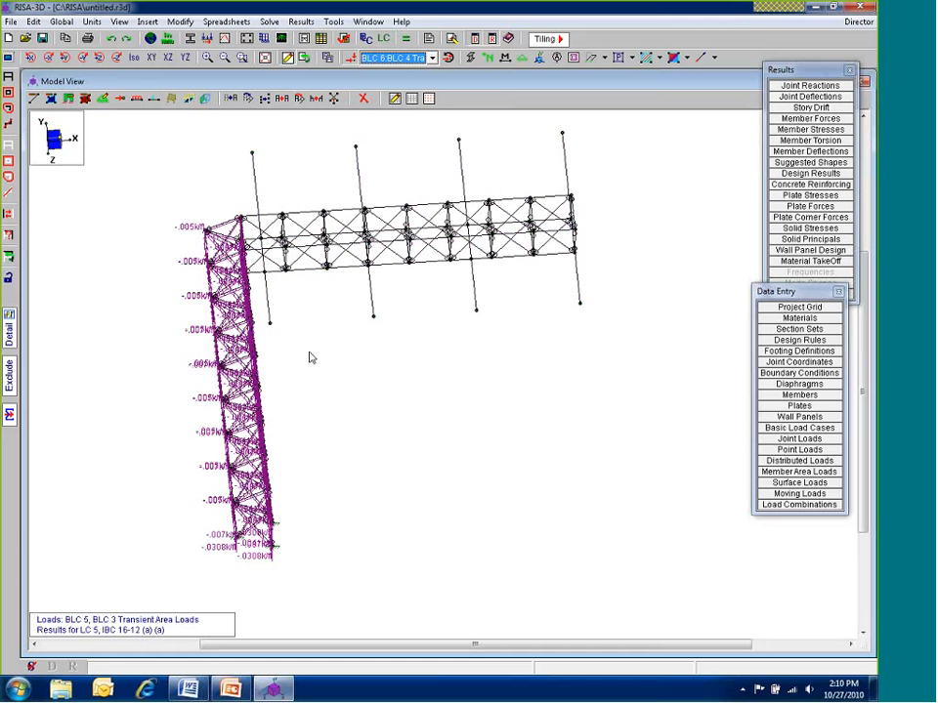
Examine the BLC 4 Transient Area Loads on the tower members up close and in the isometric view of the whole structure
middle_drag(310, 357, 320, 326)
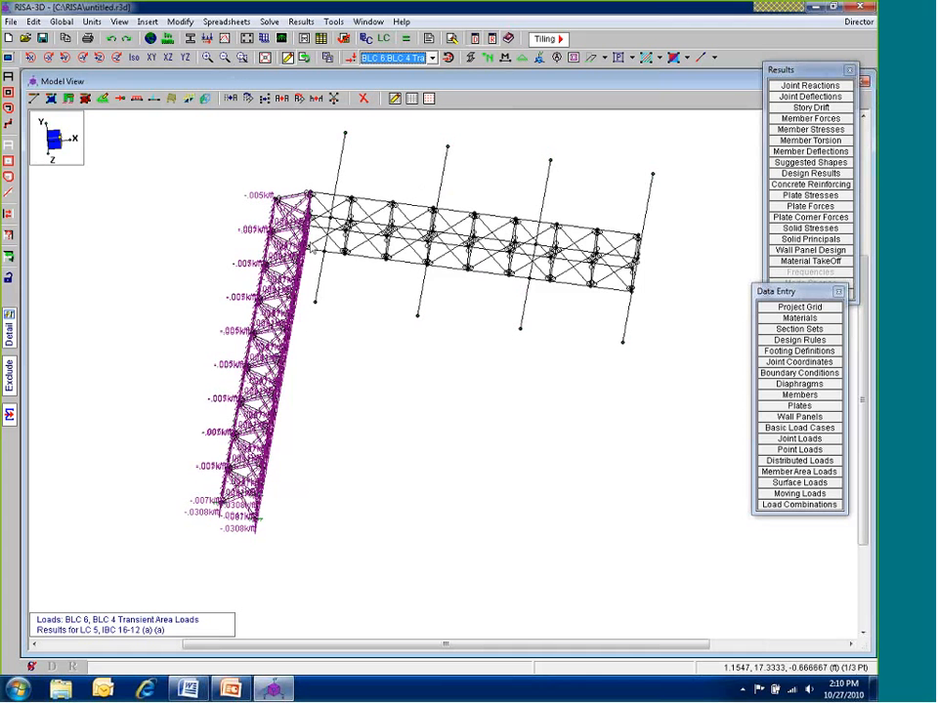
scroll(320, 325, up, 5)
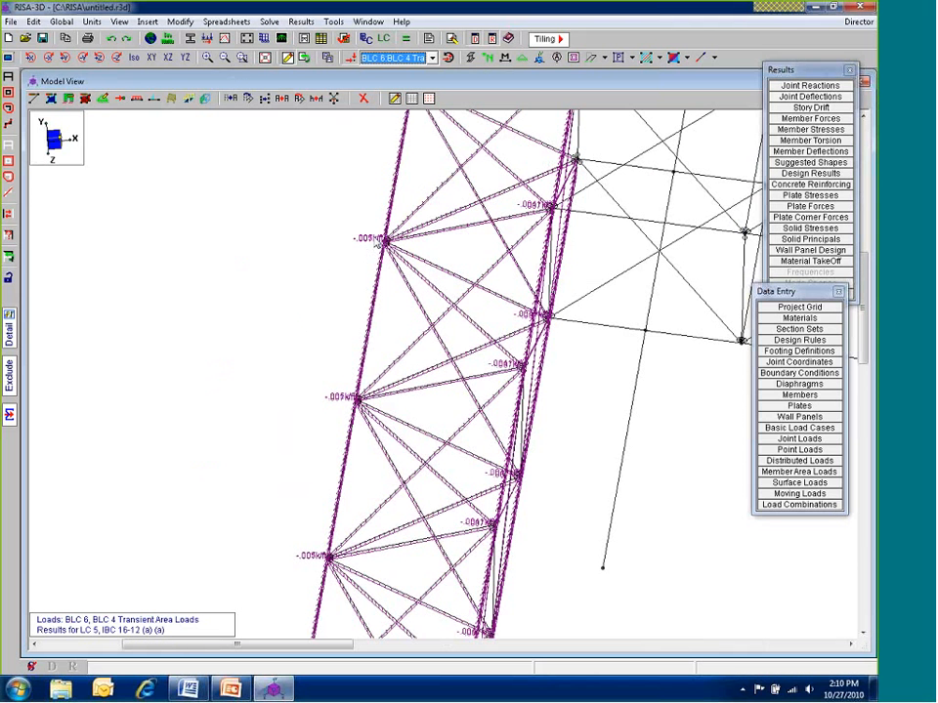
click(242, 57)
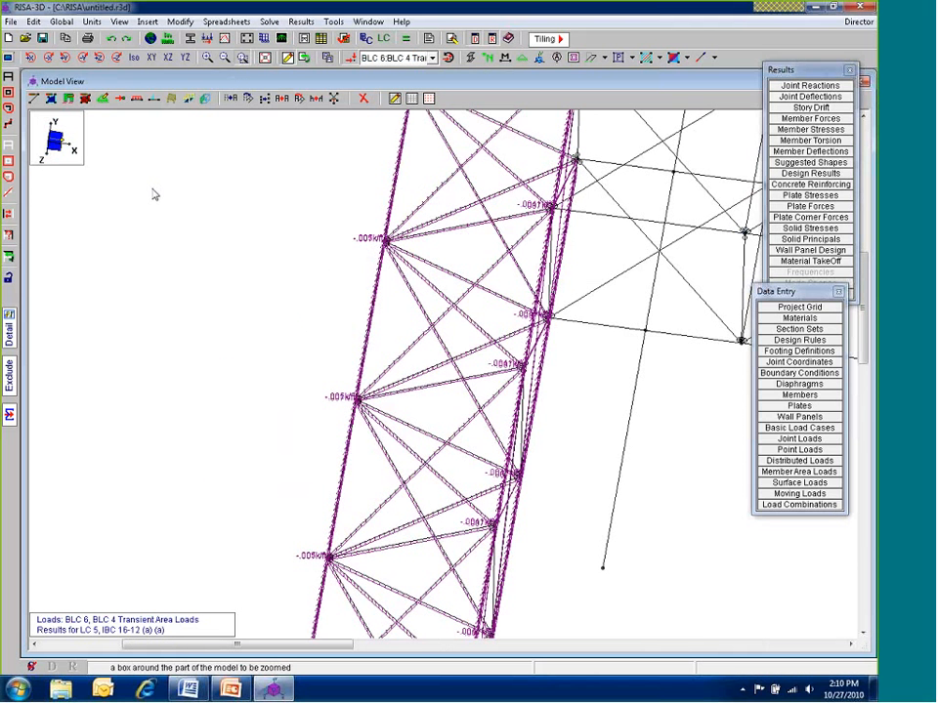
scroll(153, 194, down, 2)
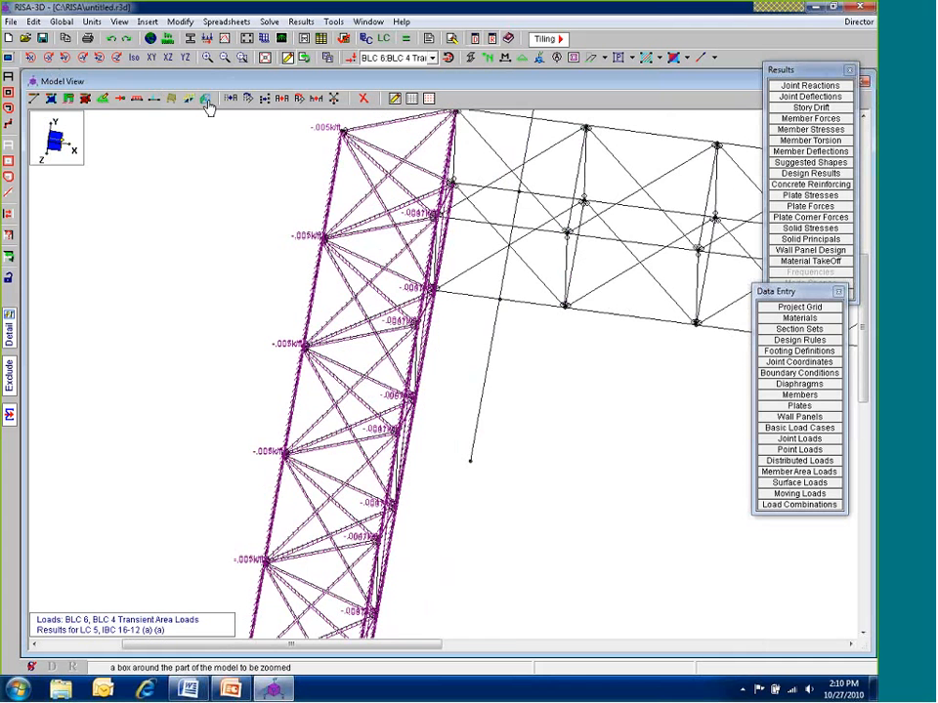
scroll(422, 353, down, 2)
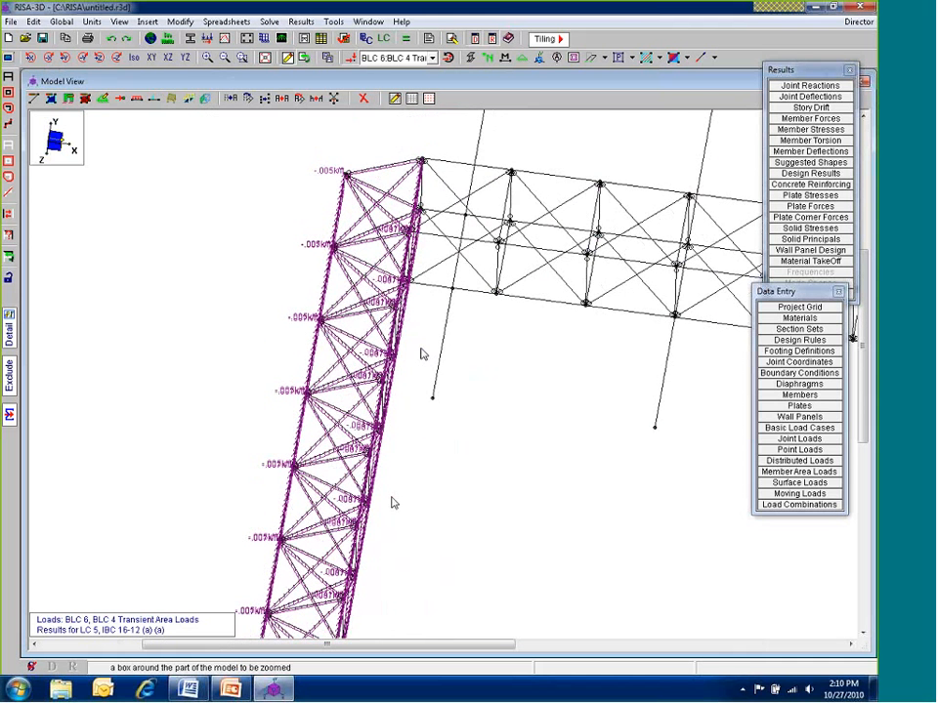
scroll(392, 502, down, 1)
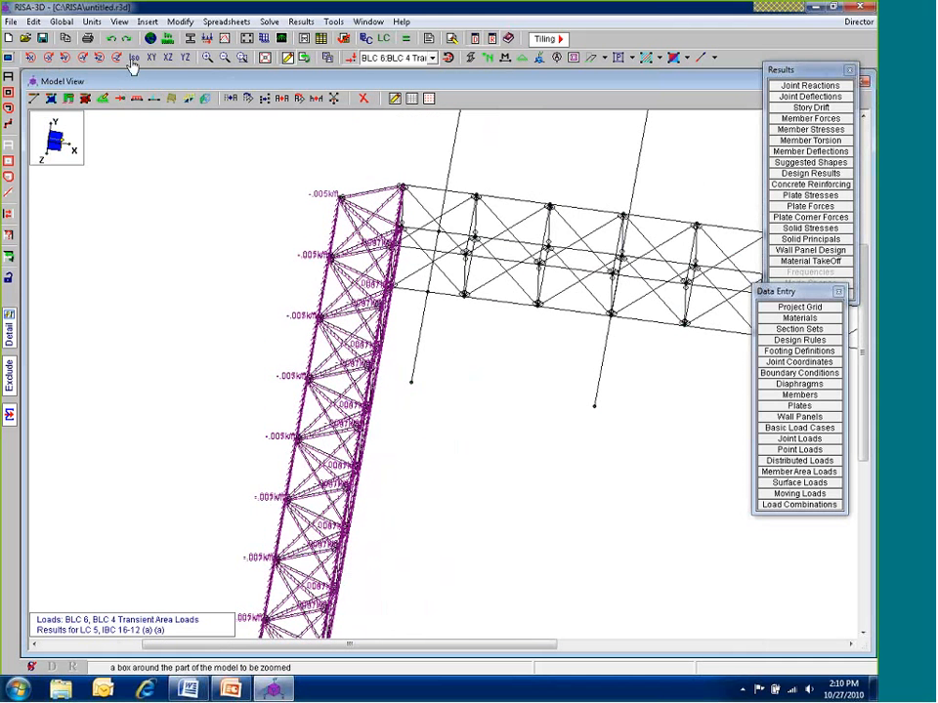
click(134, 58)
scroll(599, 393, down, 1)
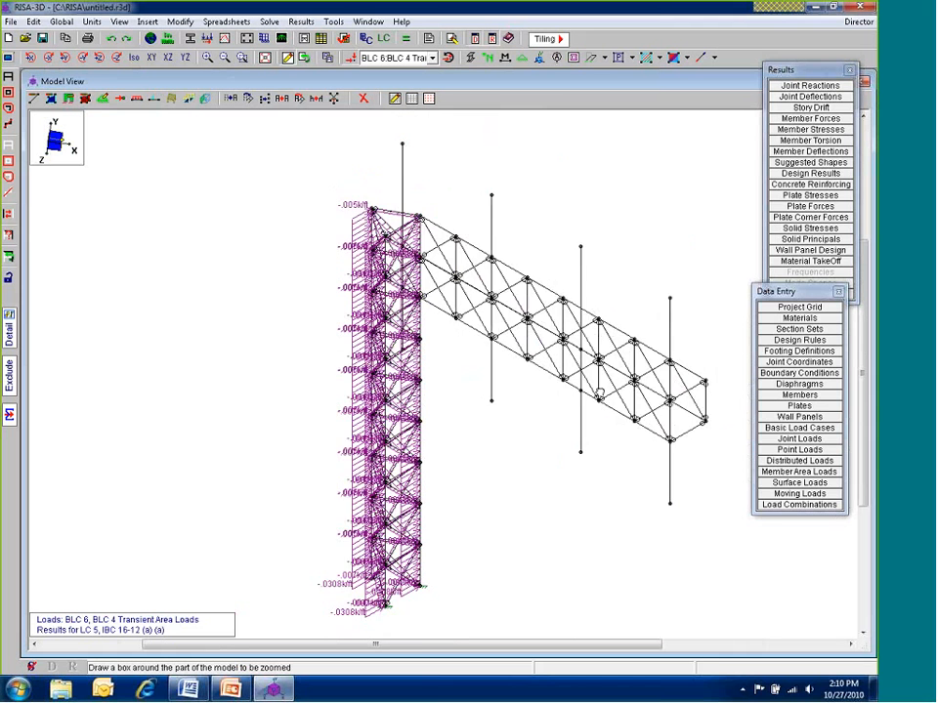
scroll(598, 393, down, 1)
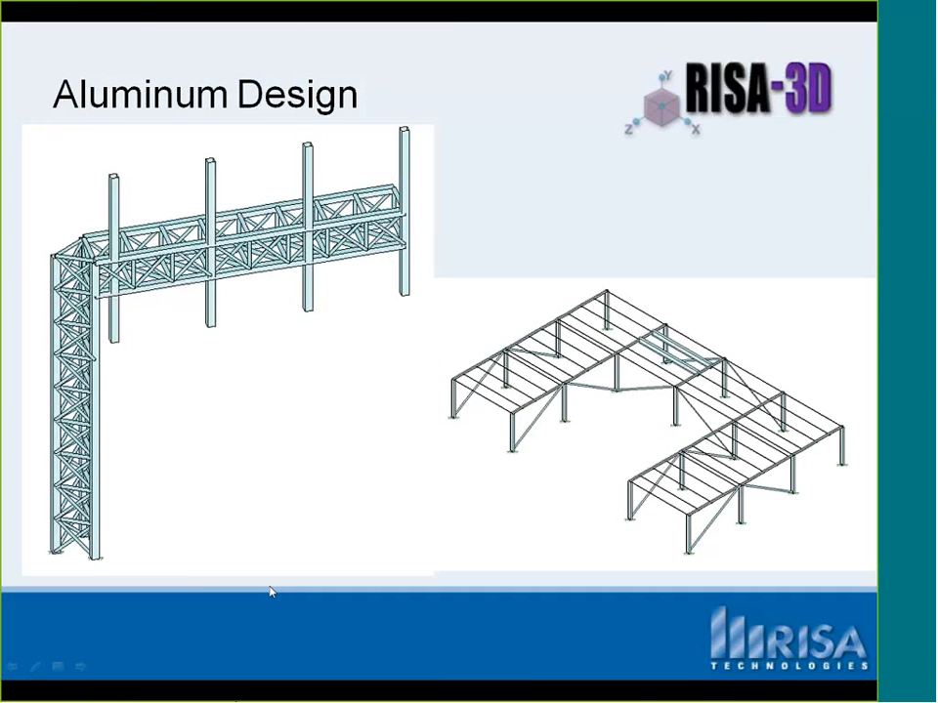
key(Right)
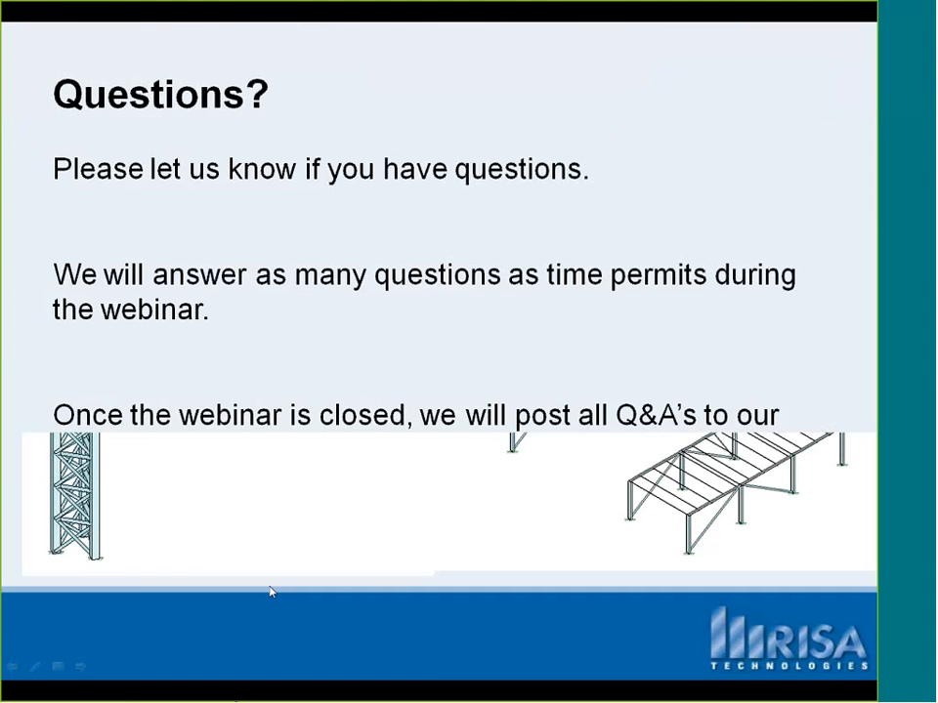